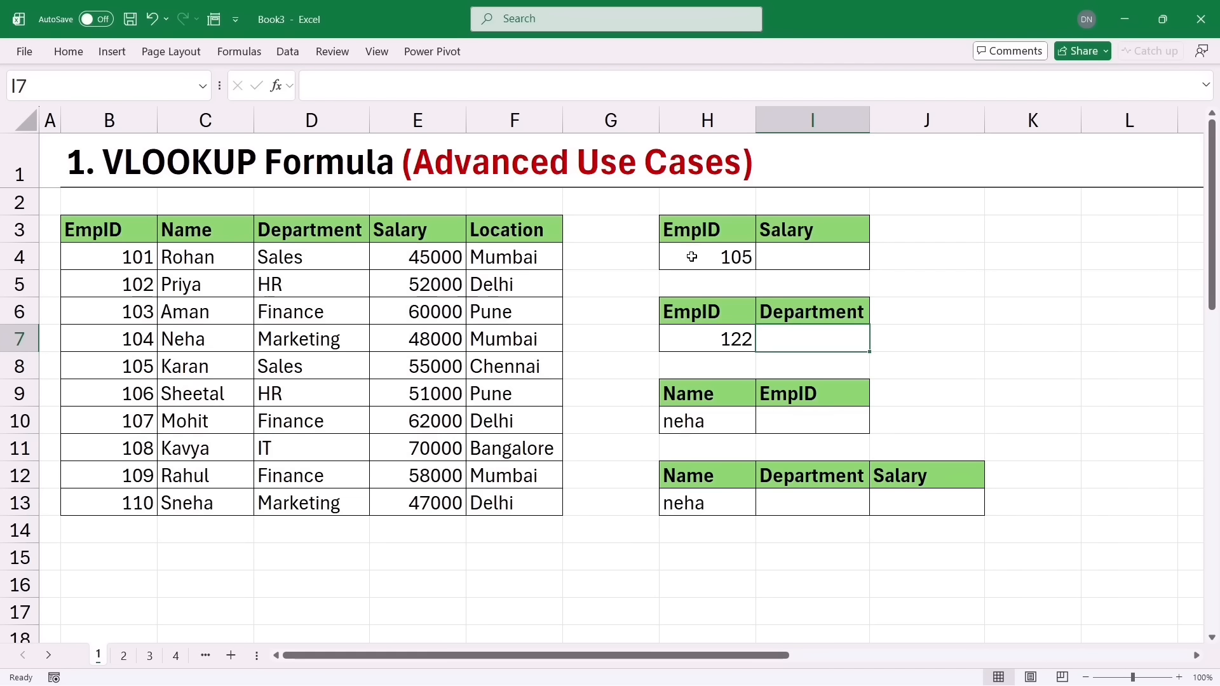
Trace the EmpID in H4 to its matching row and salary in the employee table
left_click(691, 256)
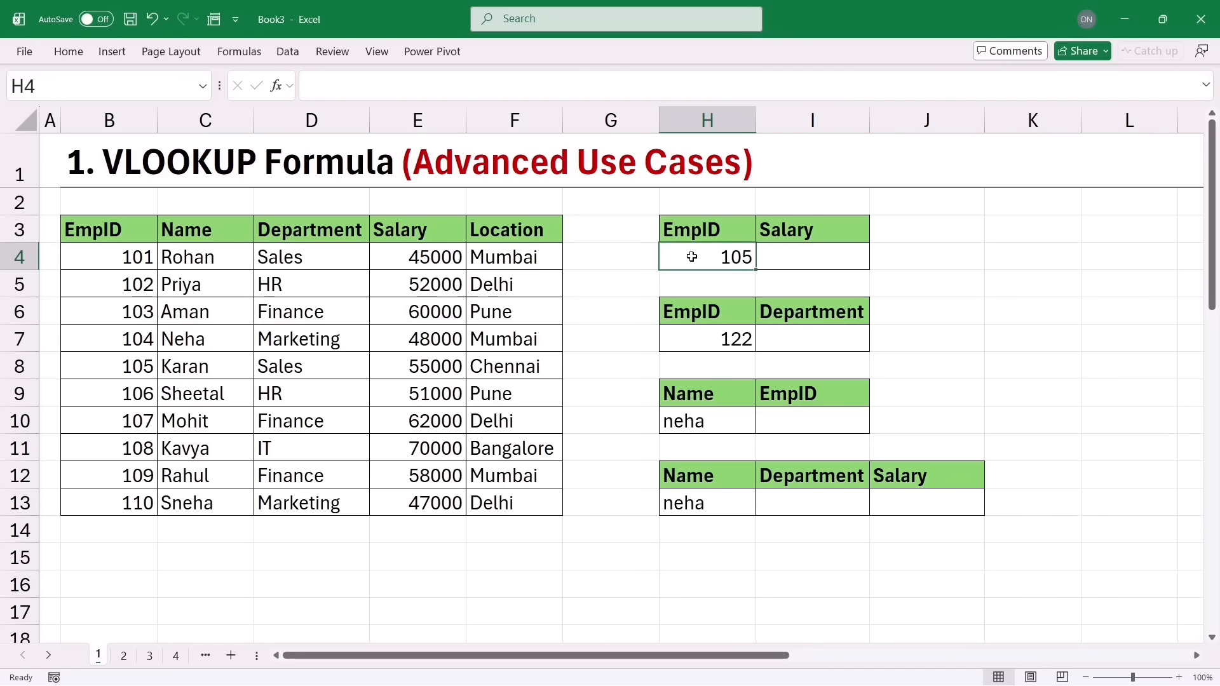
left_click(804, 257)
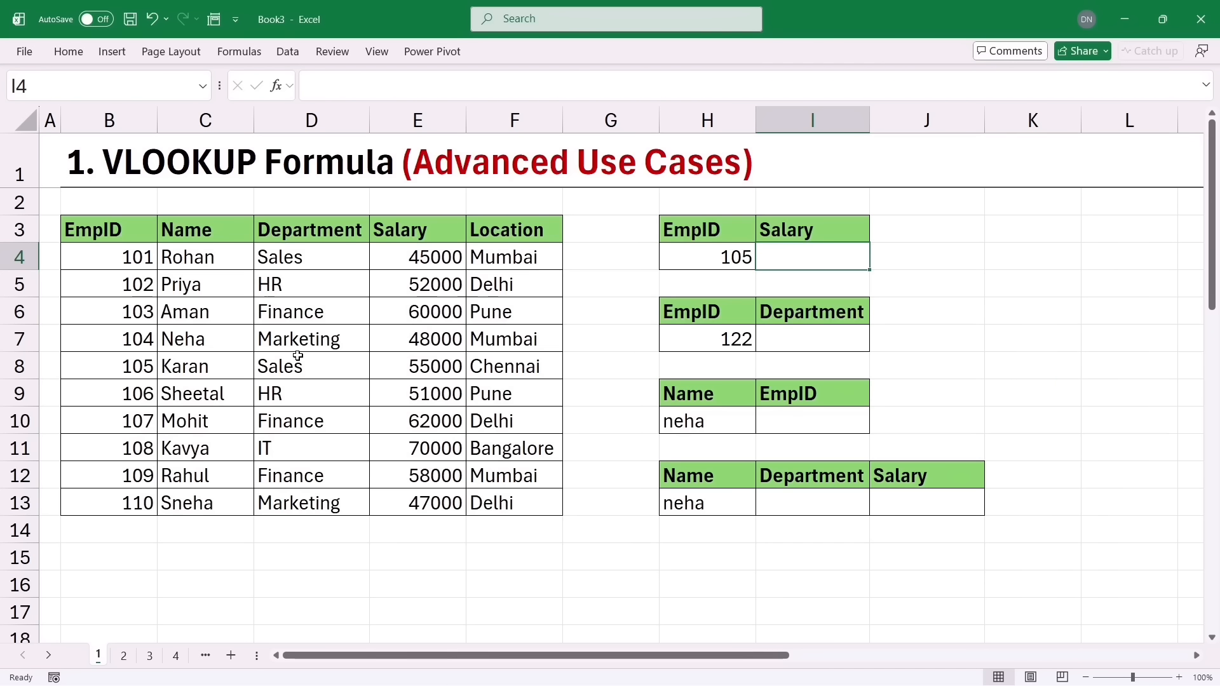
left_click_drag(126, 232, 414, 367)
left_click(97, 361)
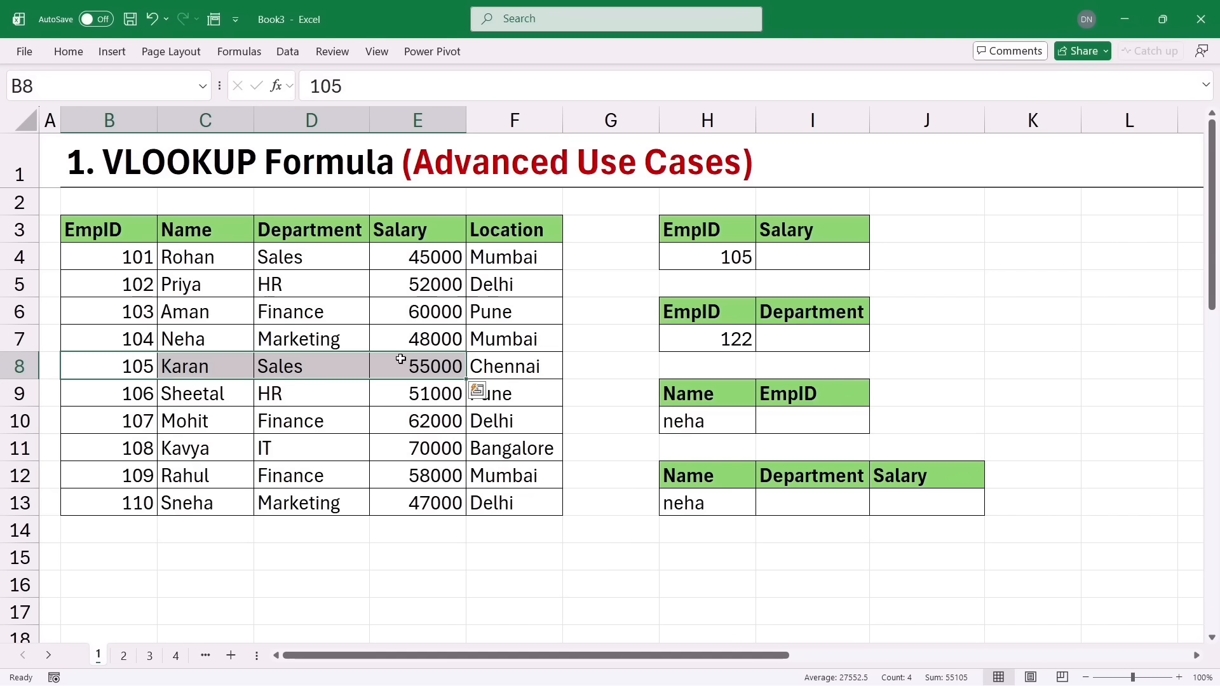
Enter =VLOOKUP(H4,B3:F13,4,0) in I4 to return the salary for the EmpID in H4
left_click(809, 255)
type("=v")
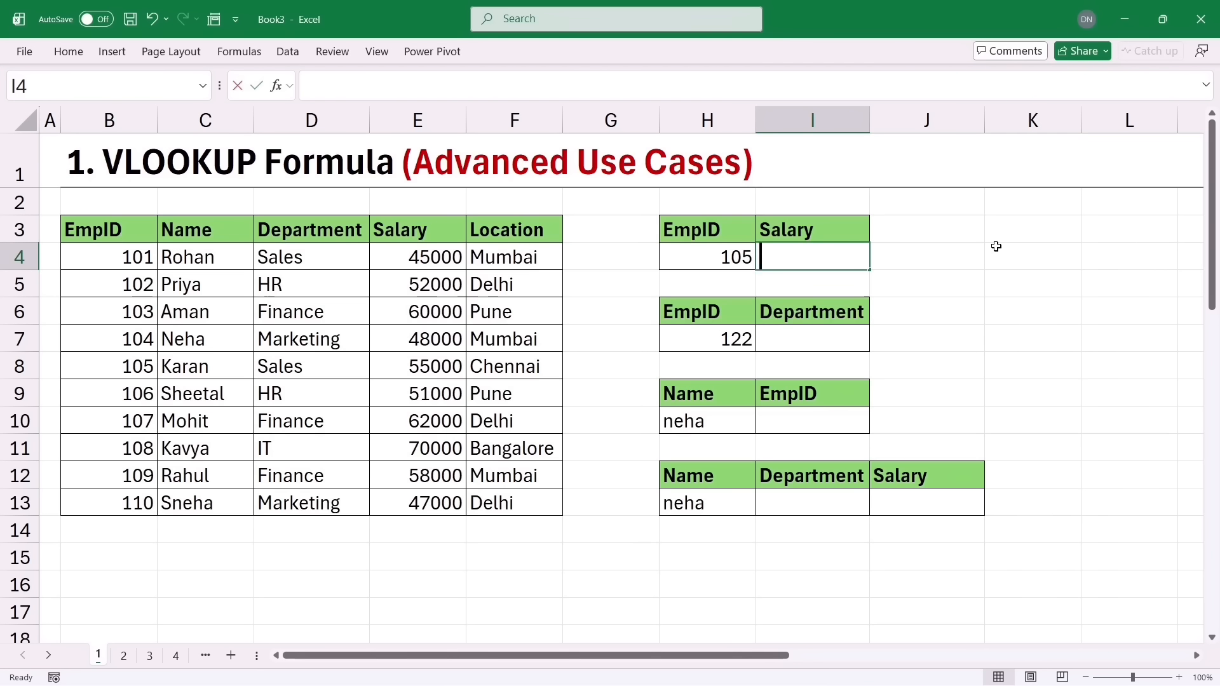
type("loo")
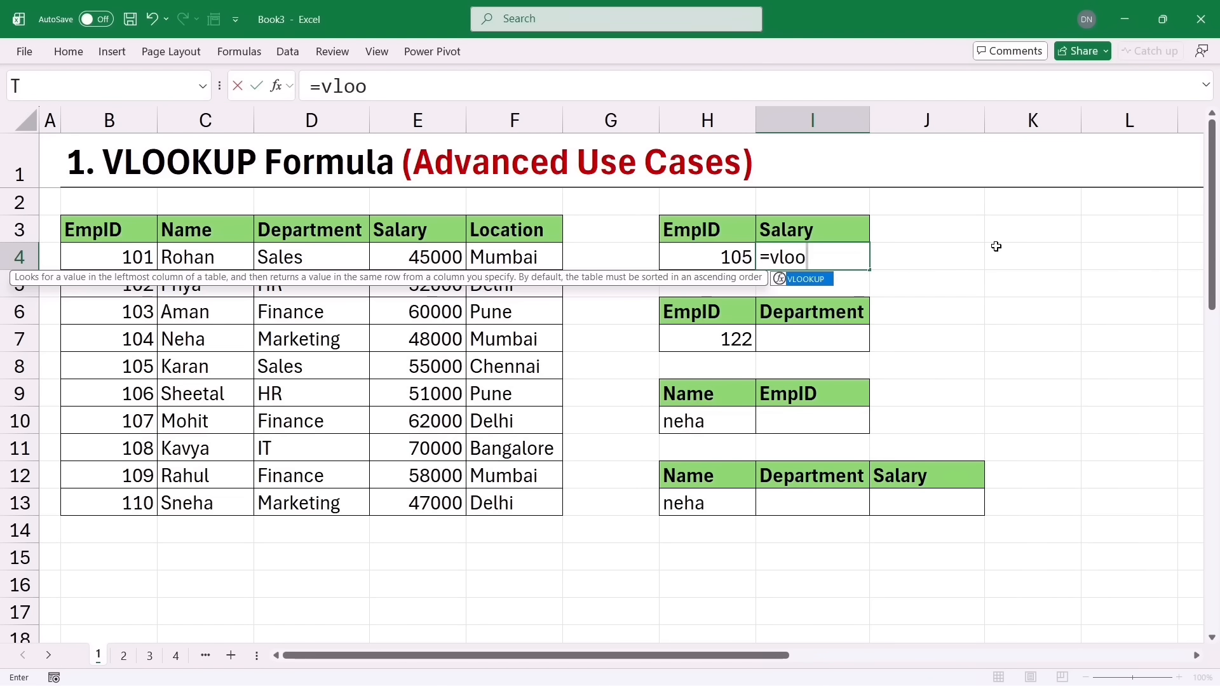
key("Tab")
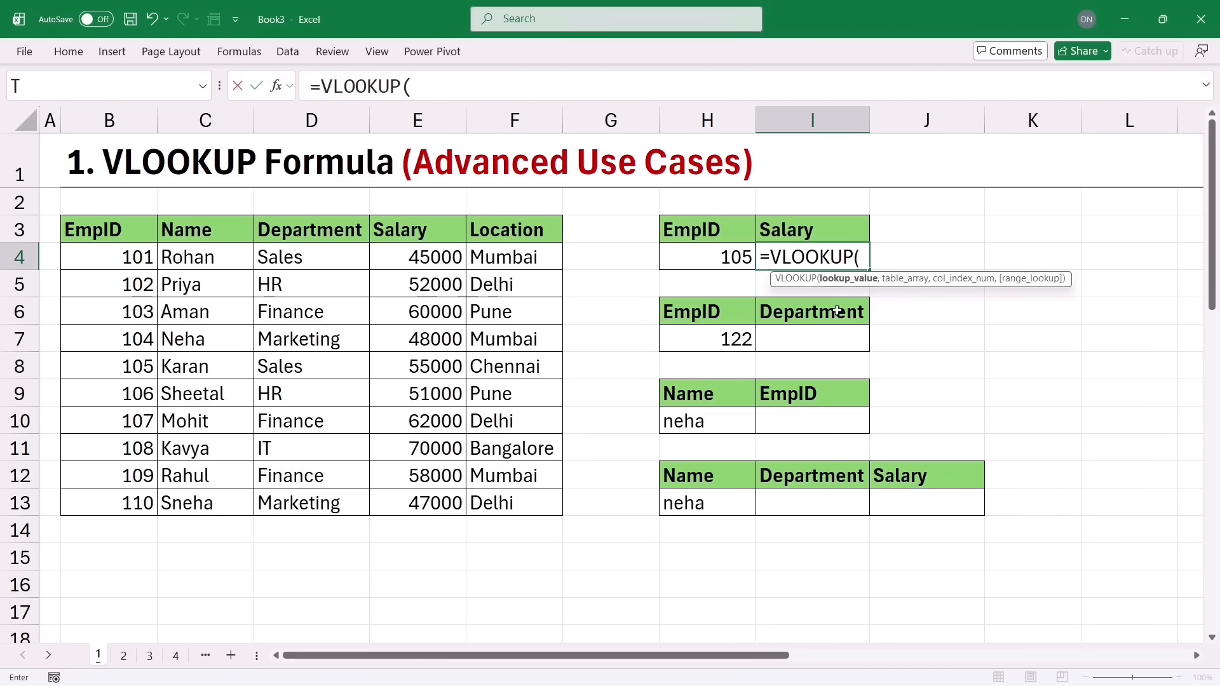
left_click(692, 258)
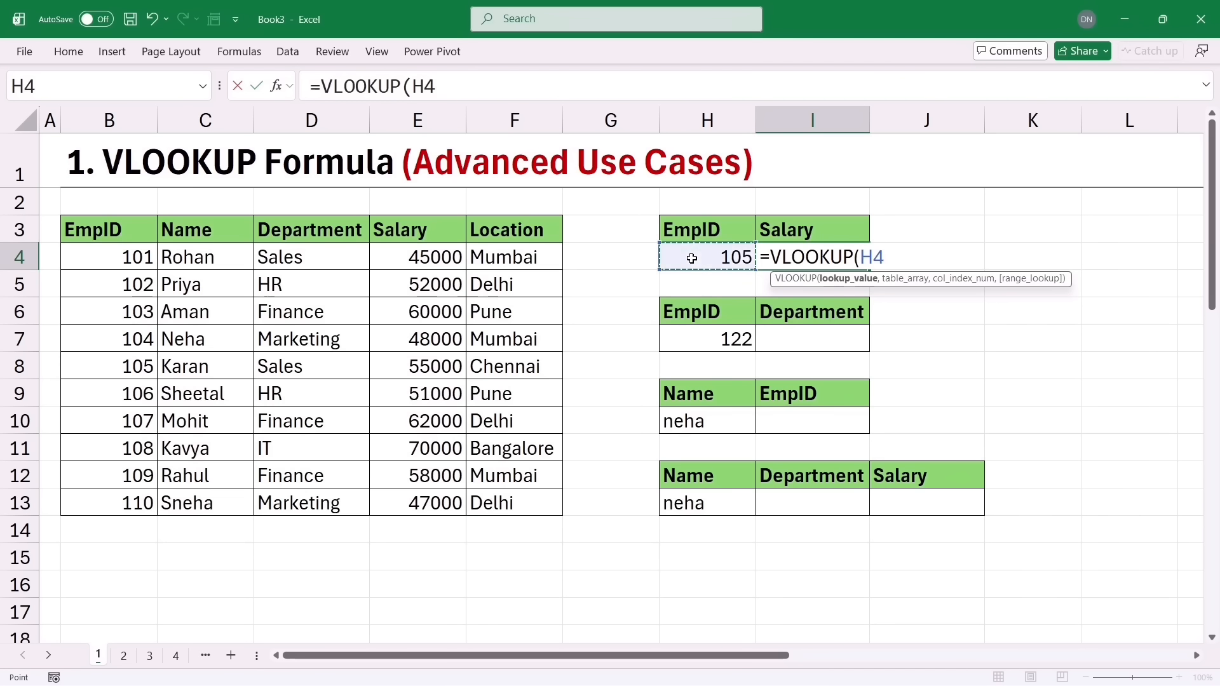
type(",")
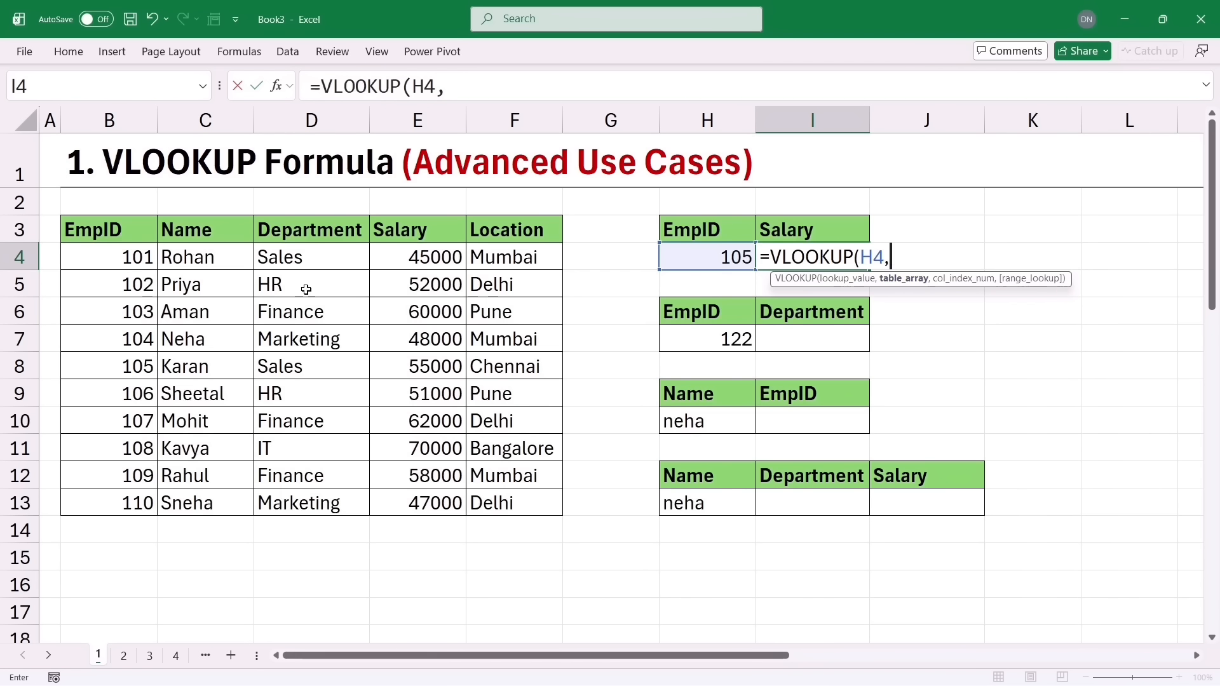
left_click_drag(95, 230, 491, 495)
type(",")
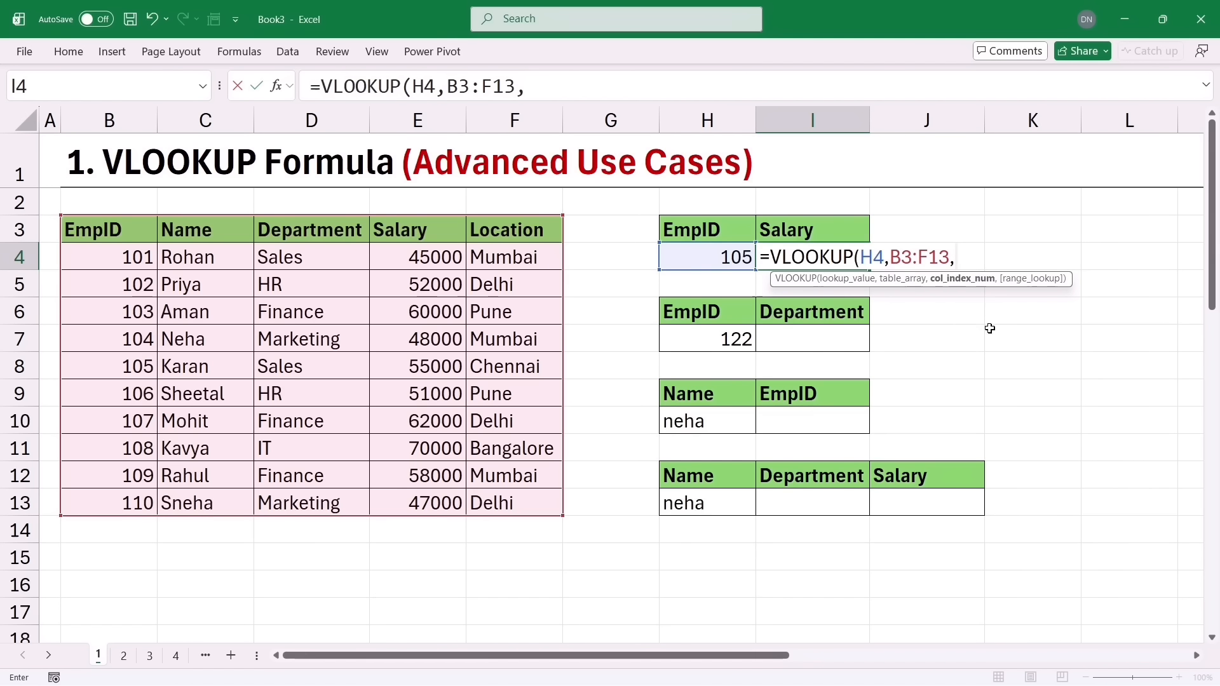
type("4,")
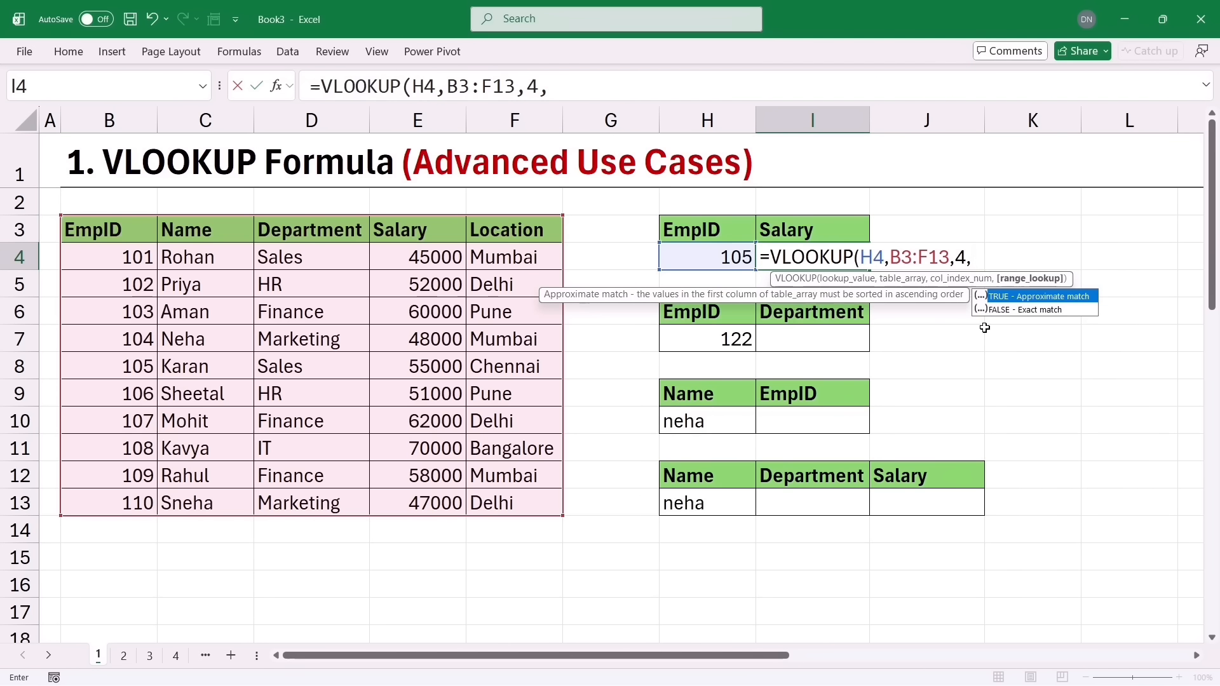
type("0)")
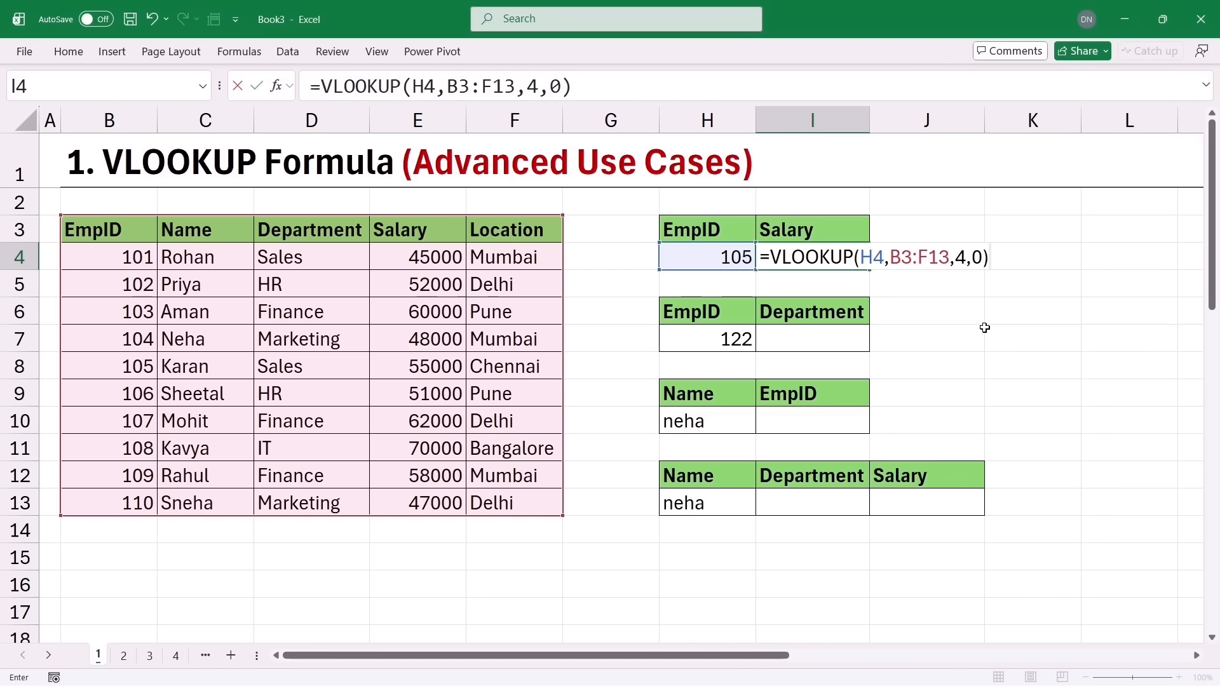
key("Return")
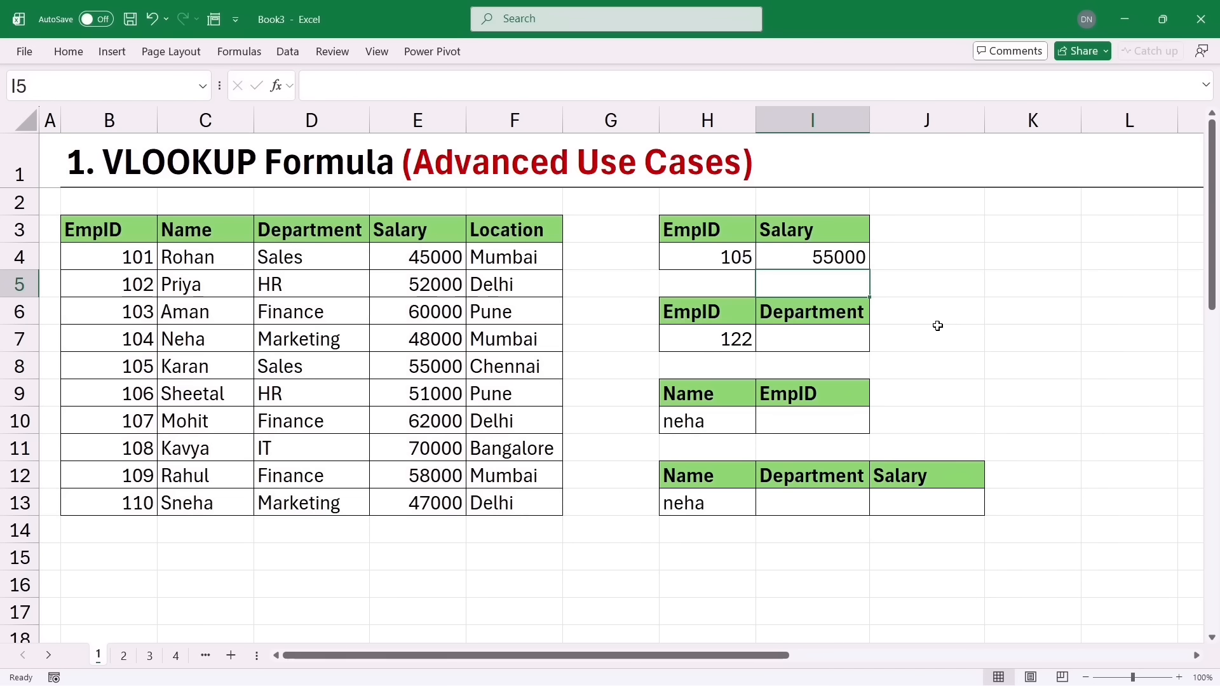
Check the salary returned in I4 against the EmpID 105 row of the employee table
left_click(787, 260)
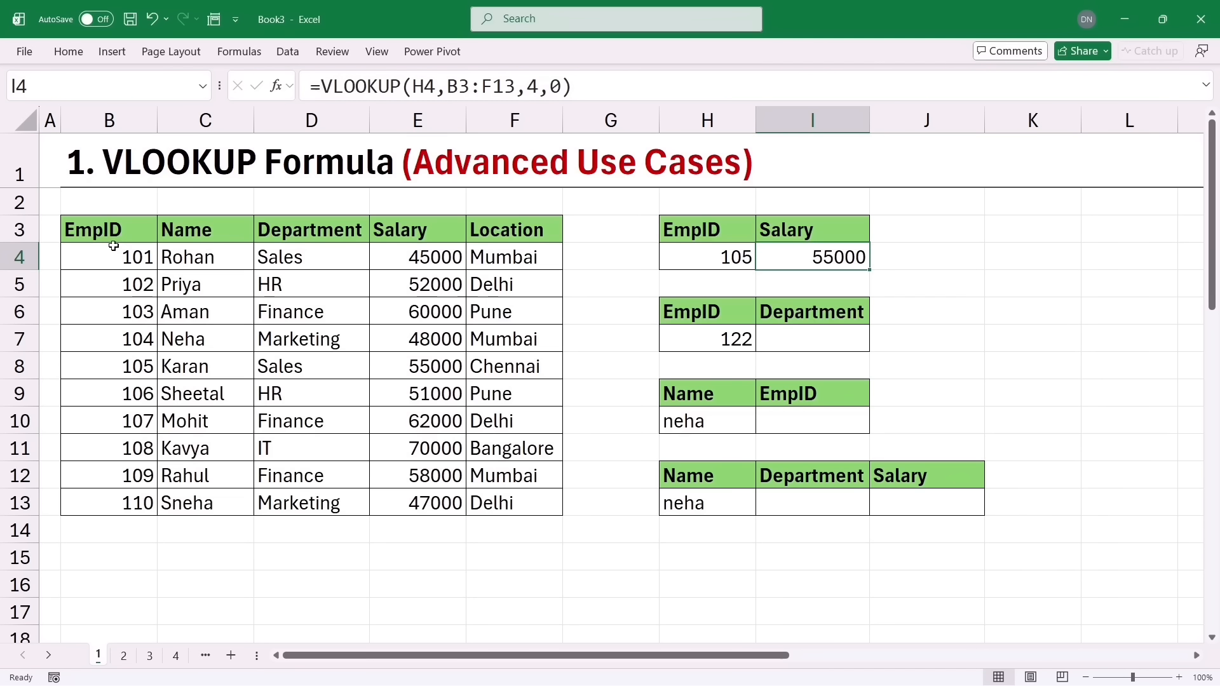
left_click_drag(115, 242, 121, 378)
left_click(119, 372)
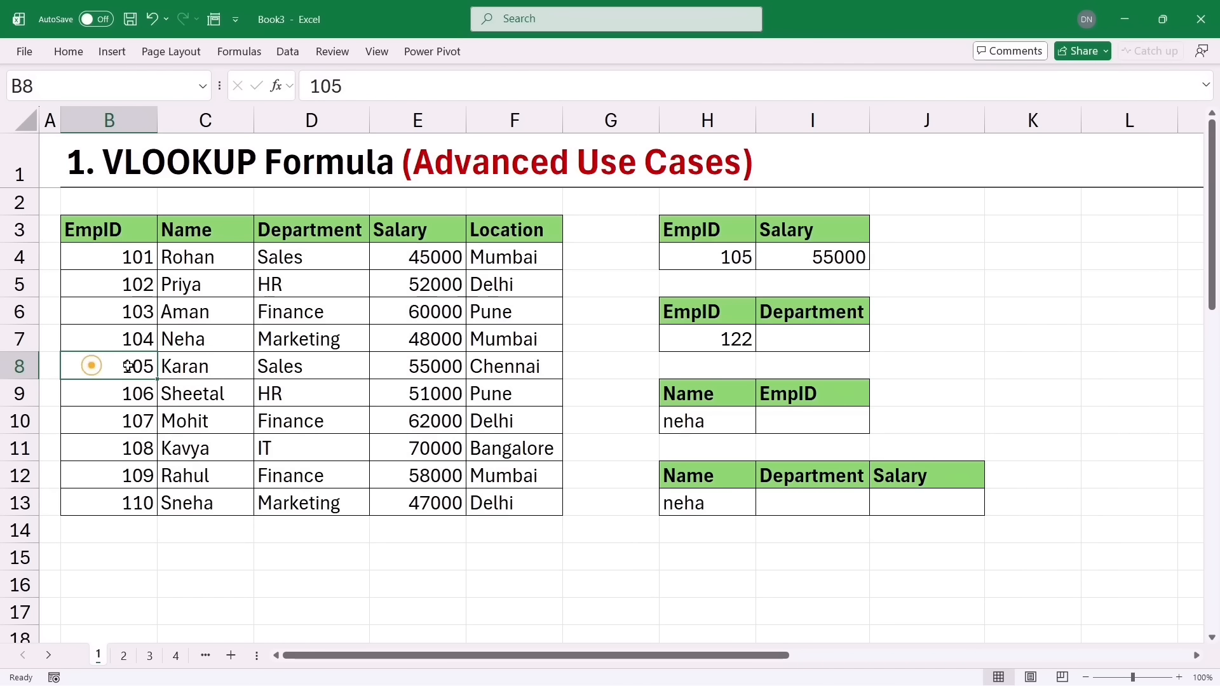
left_click_drag(95, 366, 411, 371)
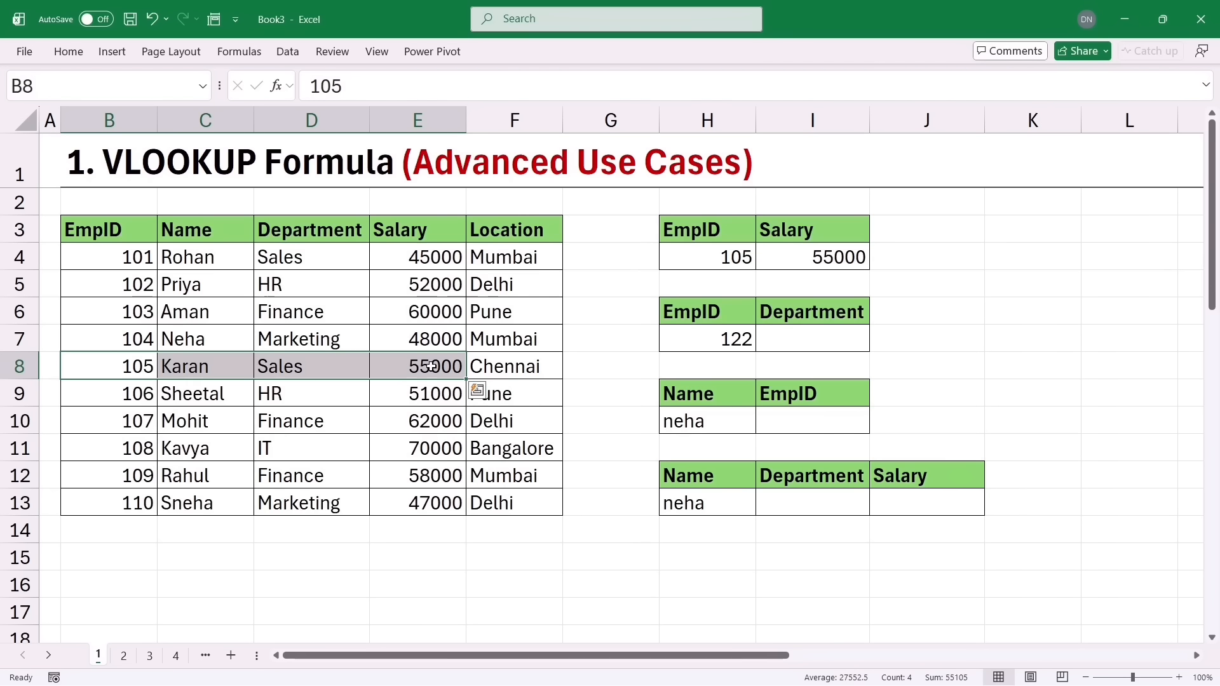
left_click(436, 367)
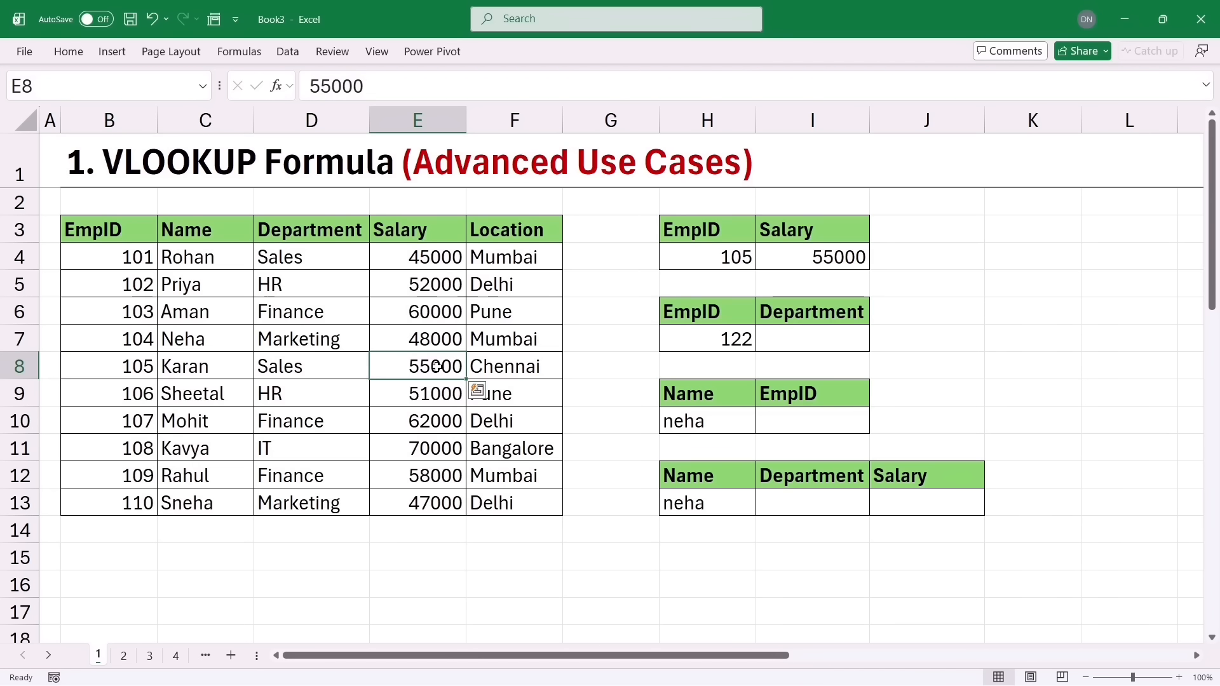
left_click(846, 257)
Set the lookup EmpID in H4 to 107 and compare the returned salary with that employee's table row
left_click(710, 263)
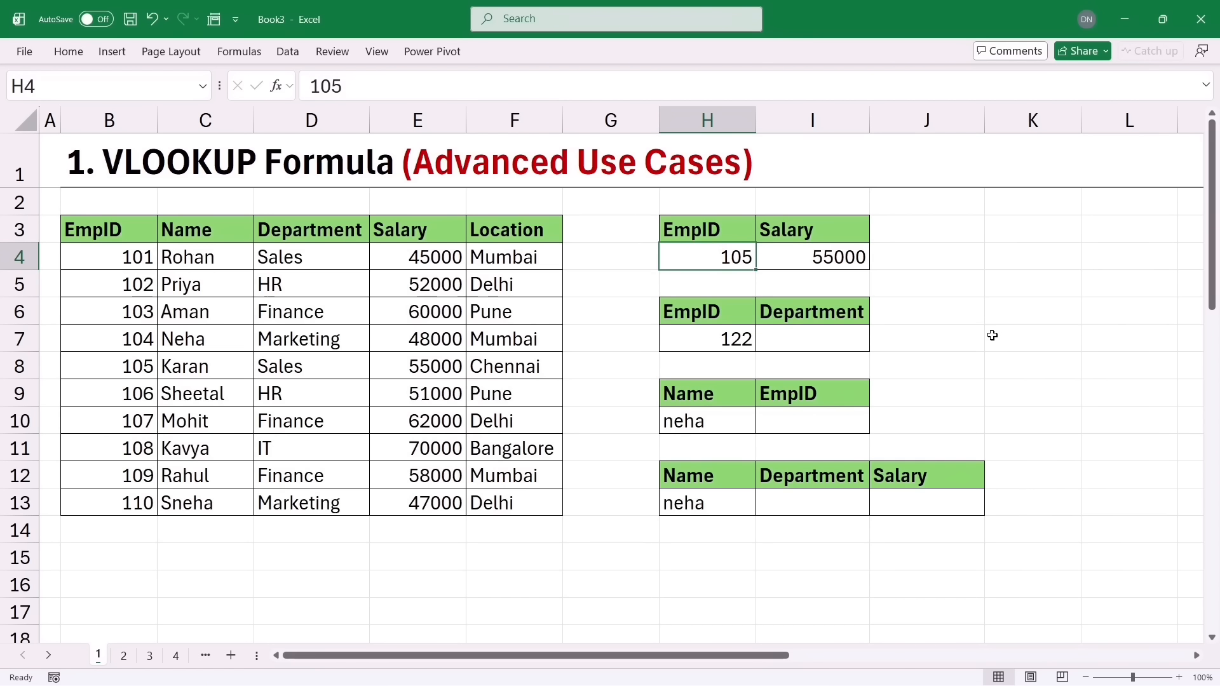
type("107")
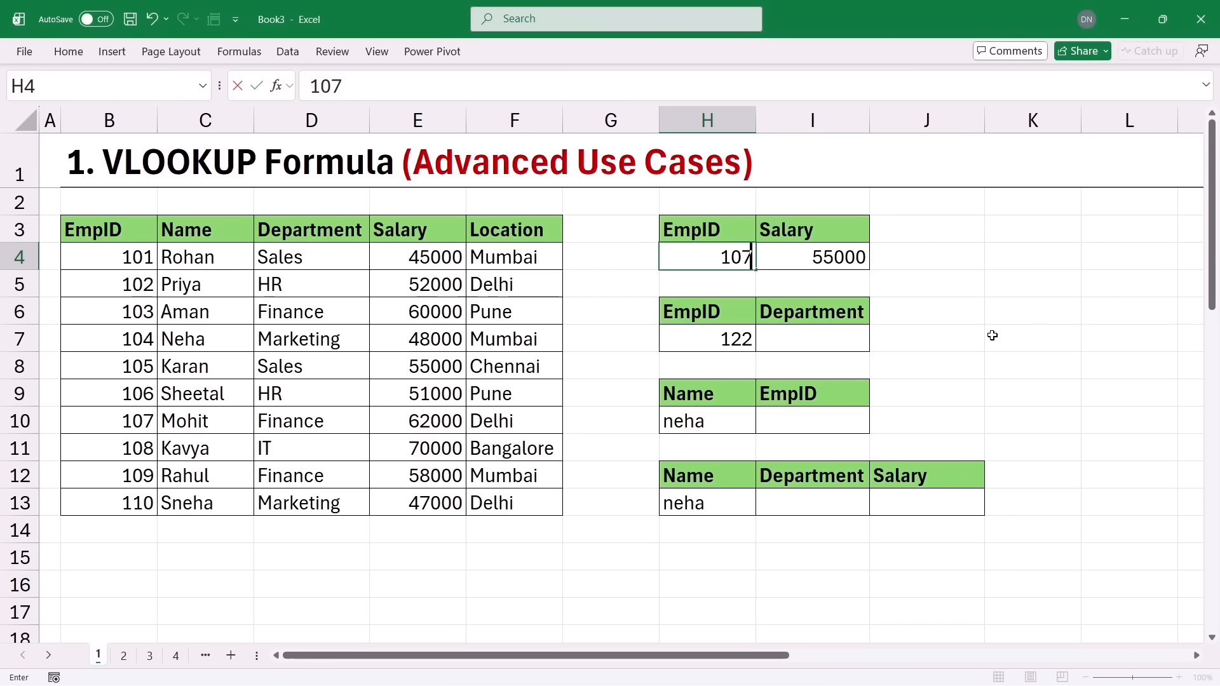
key("Return")
left_click(836, 266)
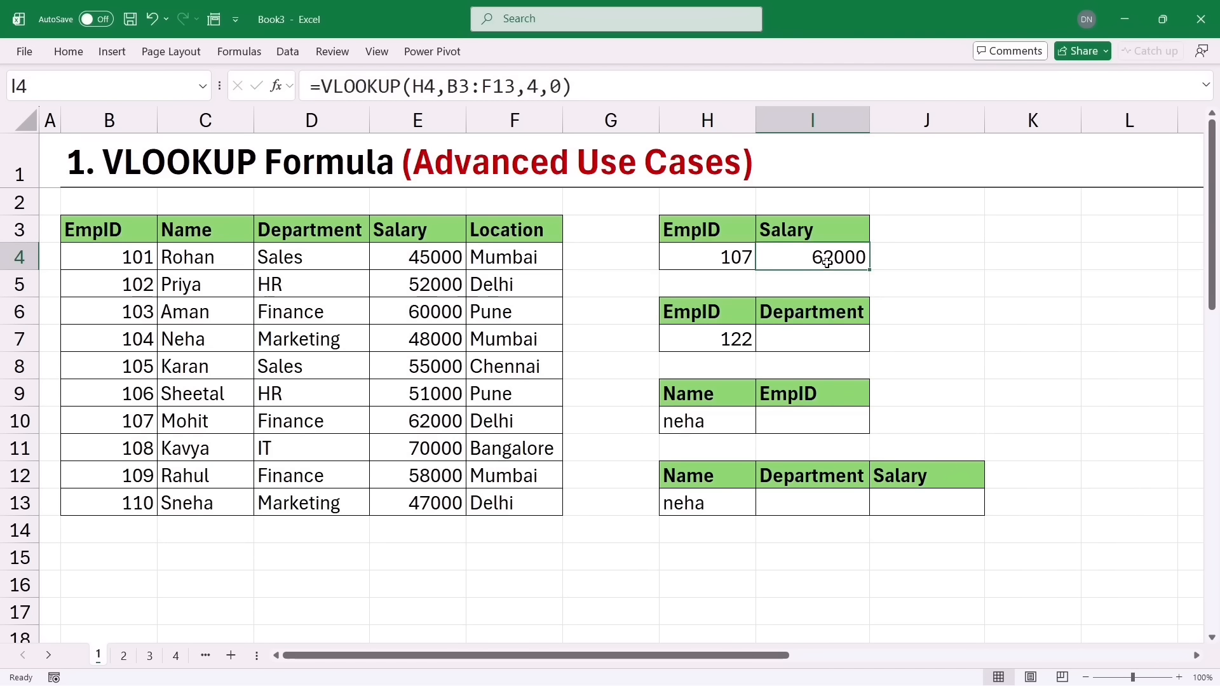
left_click_drag(85, 257, 409, 422)
left_click(118, 420)
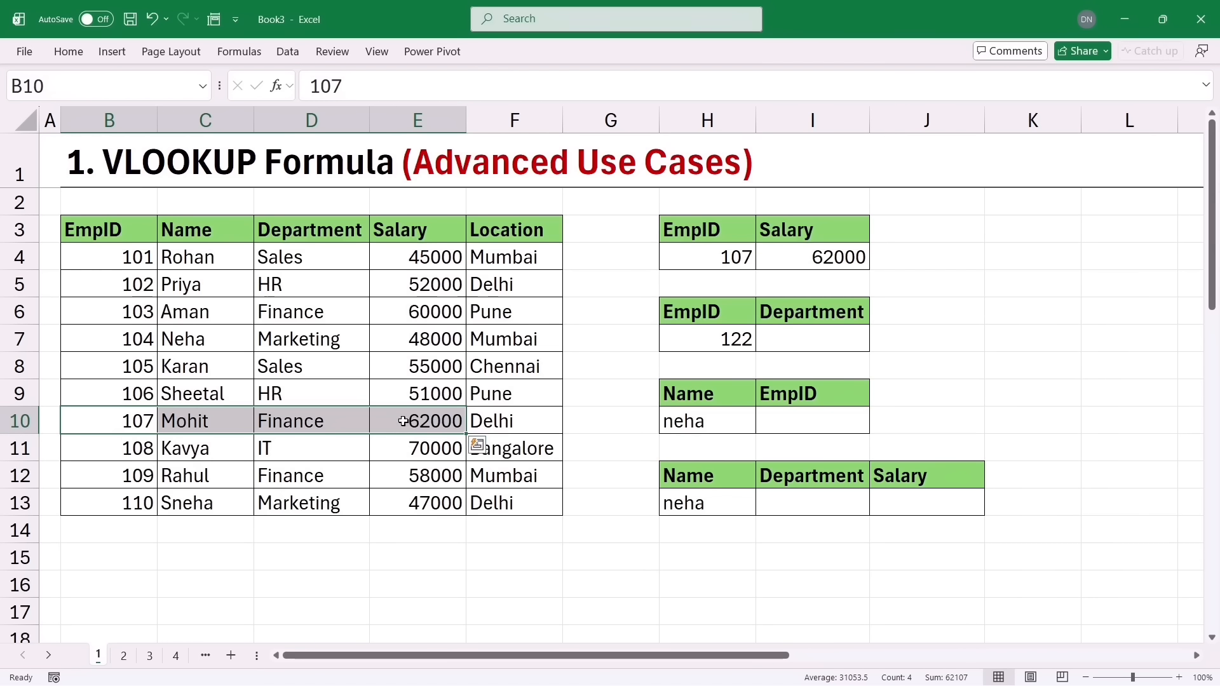
left_click(410, 422)
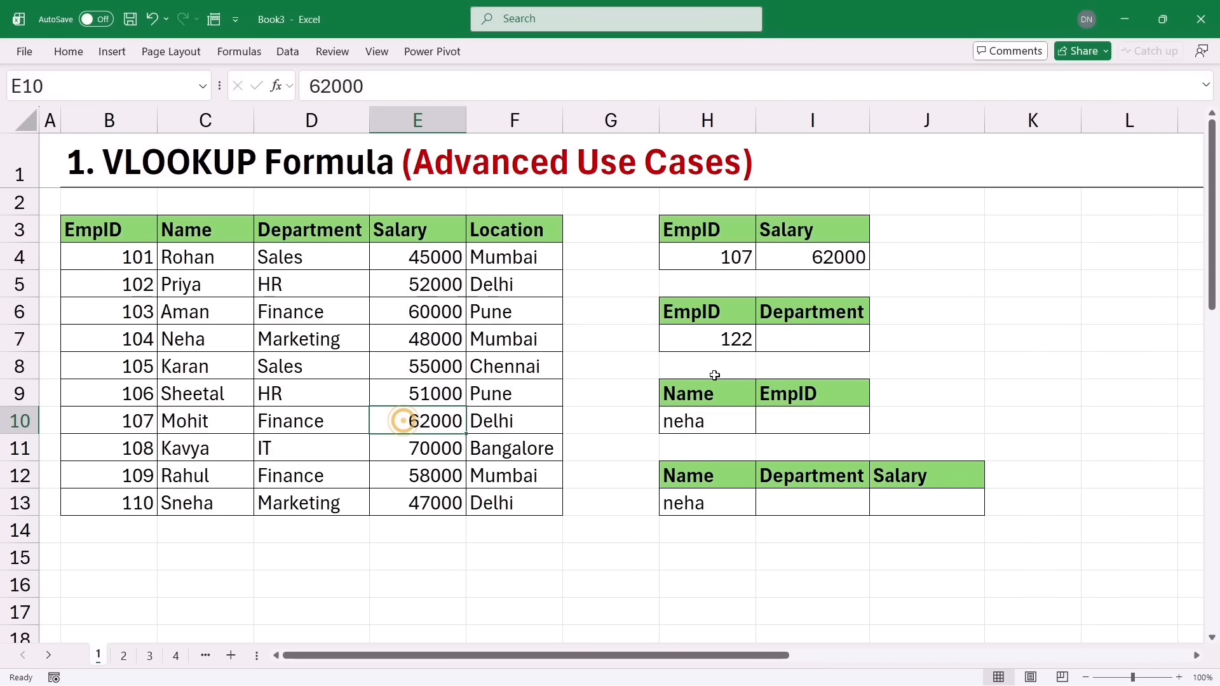
Set the lookup EmpID for the department search in H7 to 104
left_click(797, 340)
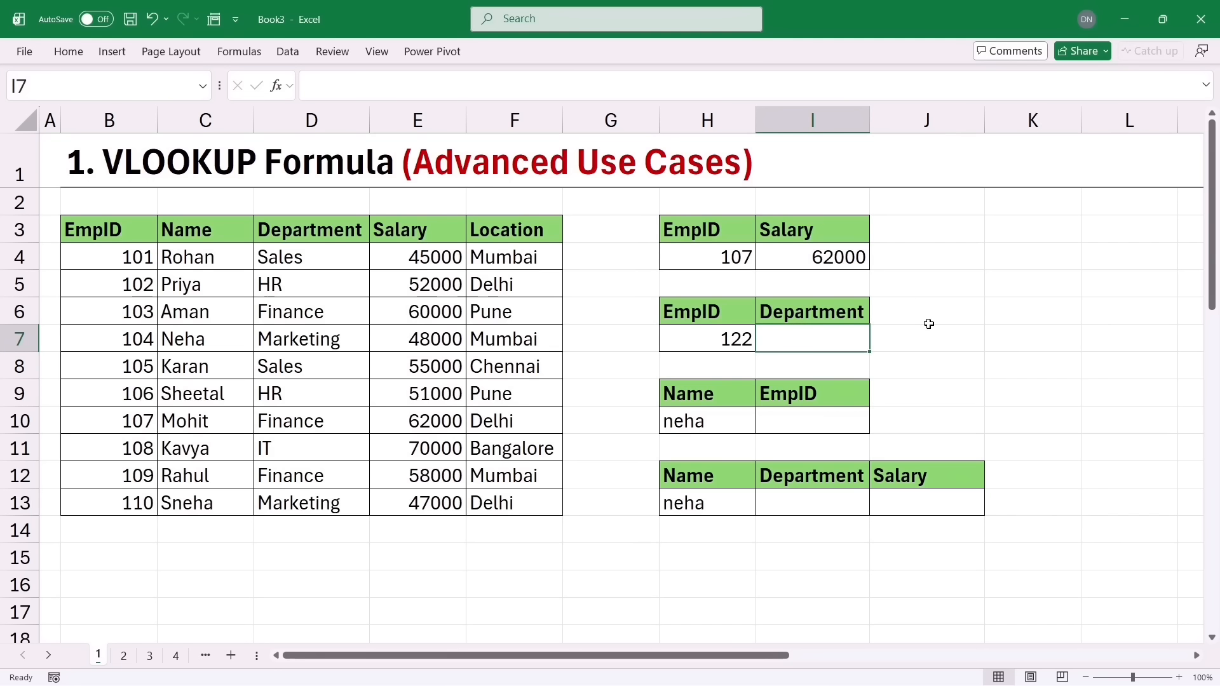
left_click(720, 339)
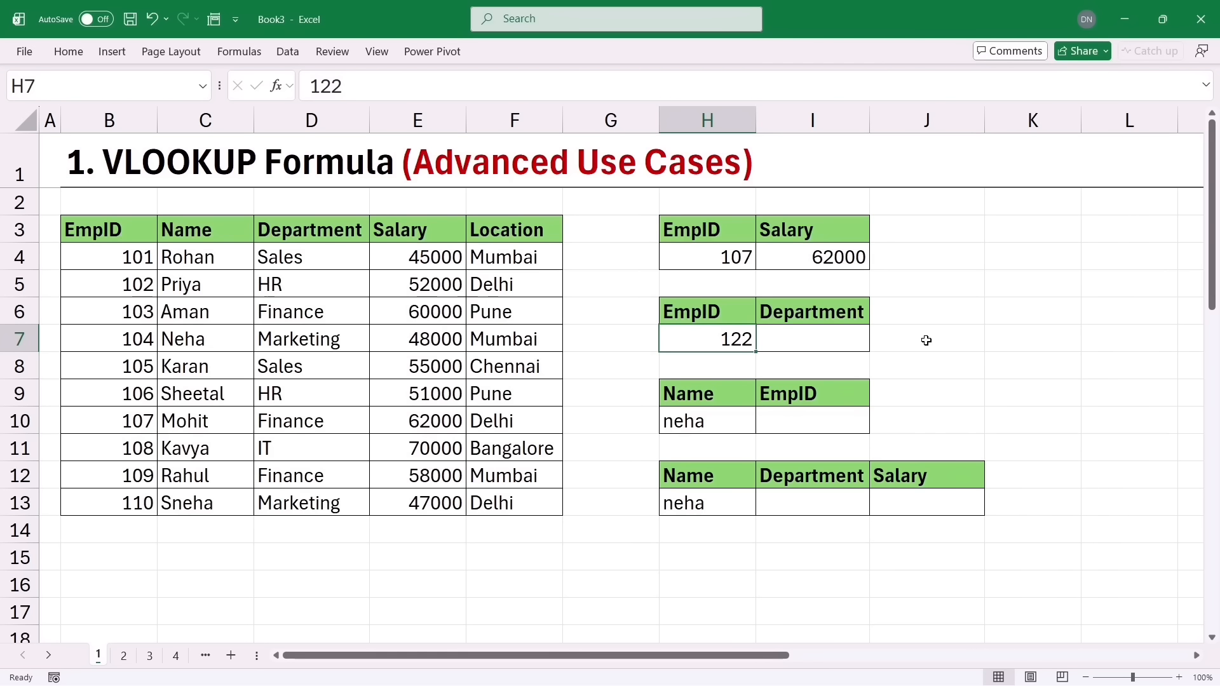
type("104")
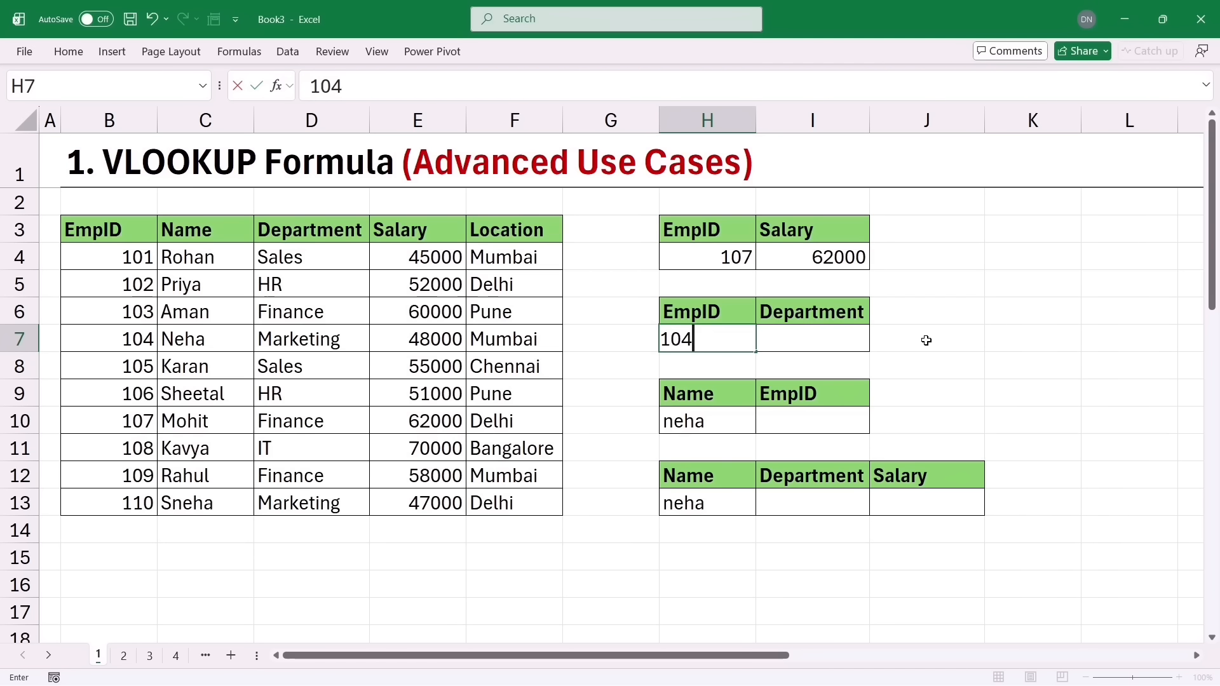
key("Tab")
Enter =VLOOKUP(H7,B3:F13,3,0) in I7 to return the department, and check it against the matching table row
type("=v")
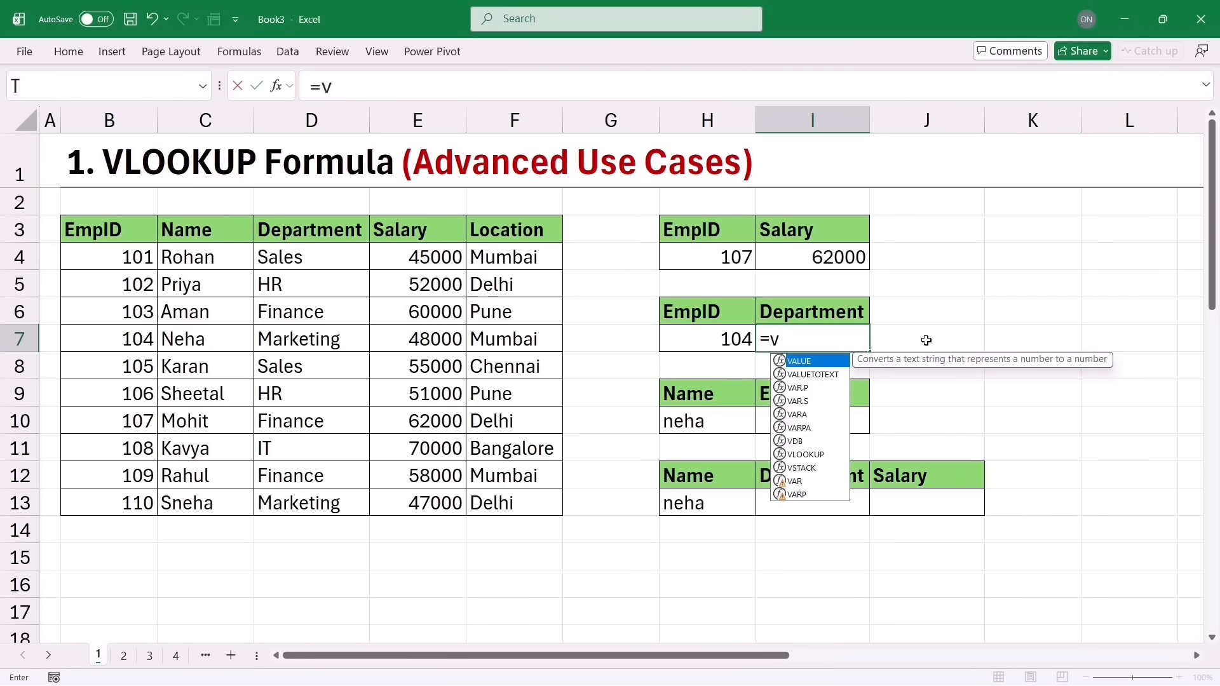
type("loo")
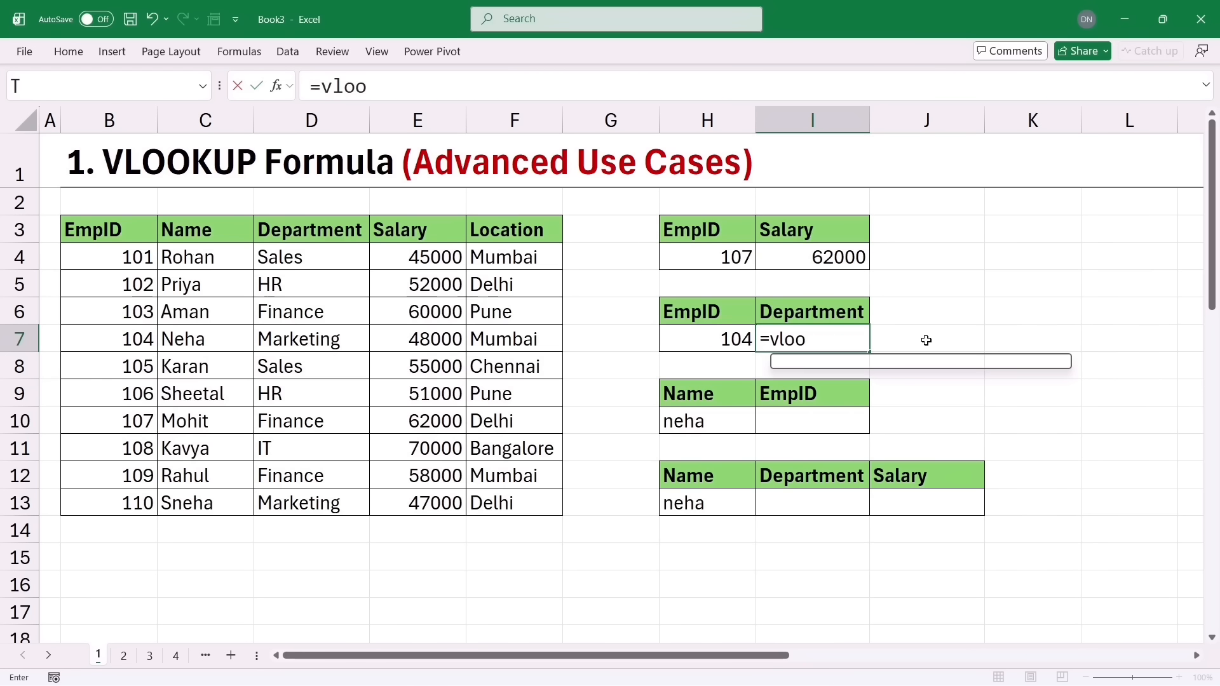
key("Tab")
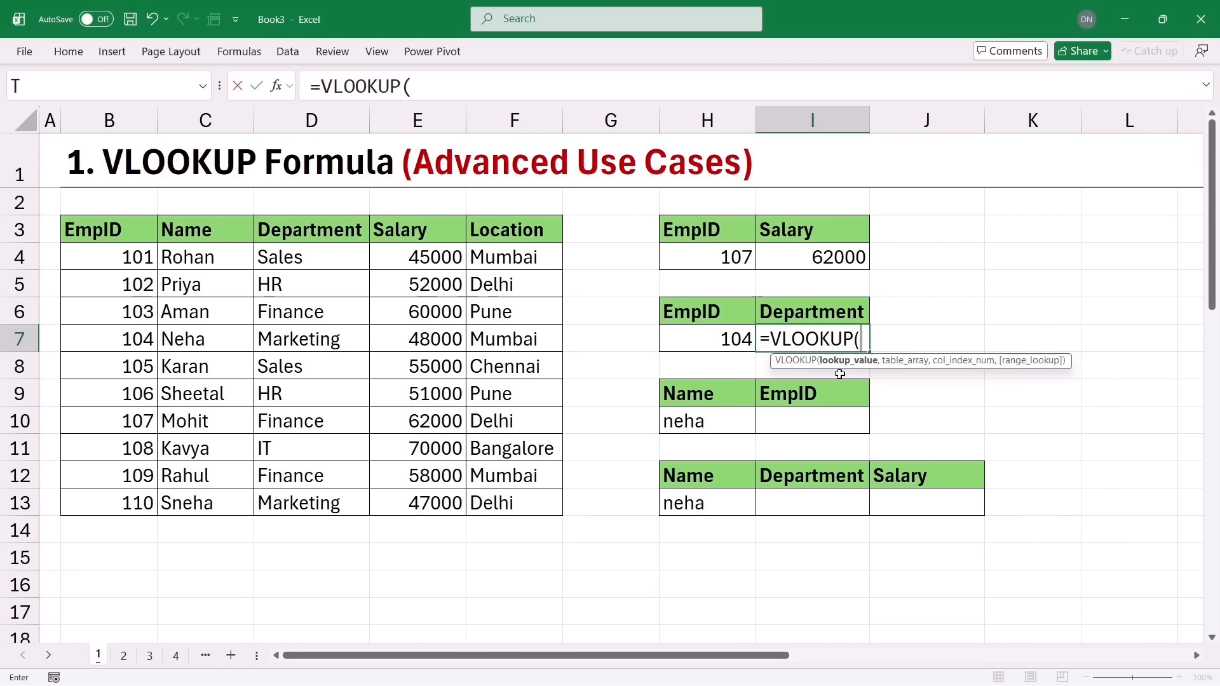
left_click(689, 342)
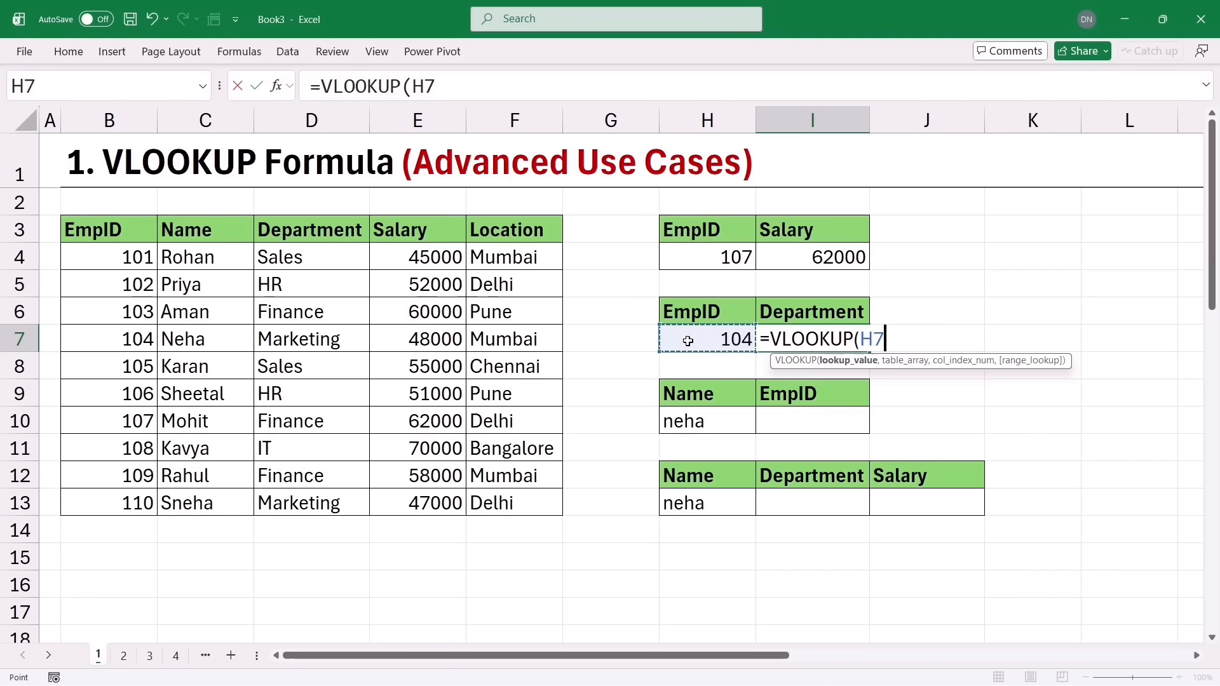
type(",")
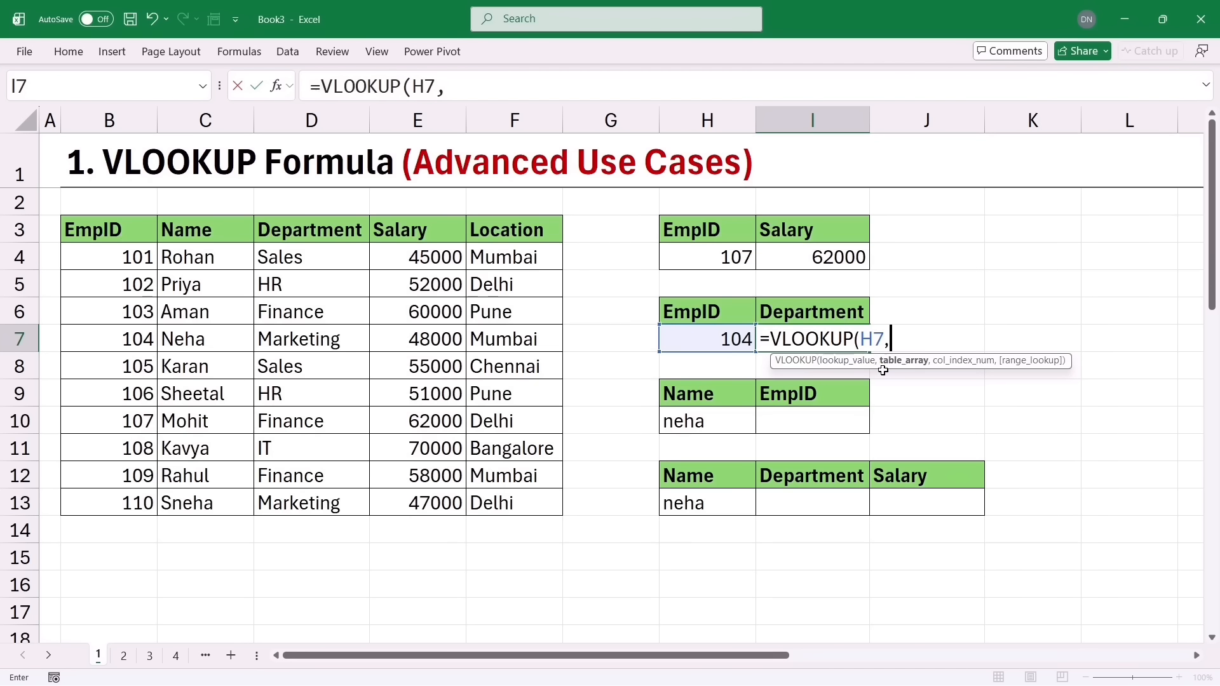
left_click_drag(95, 229, 562, 513)
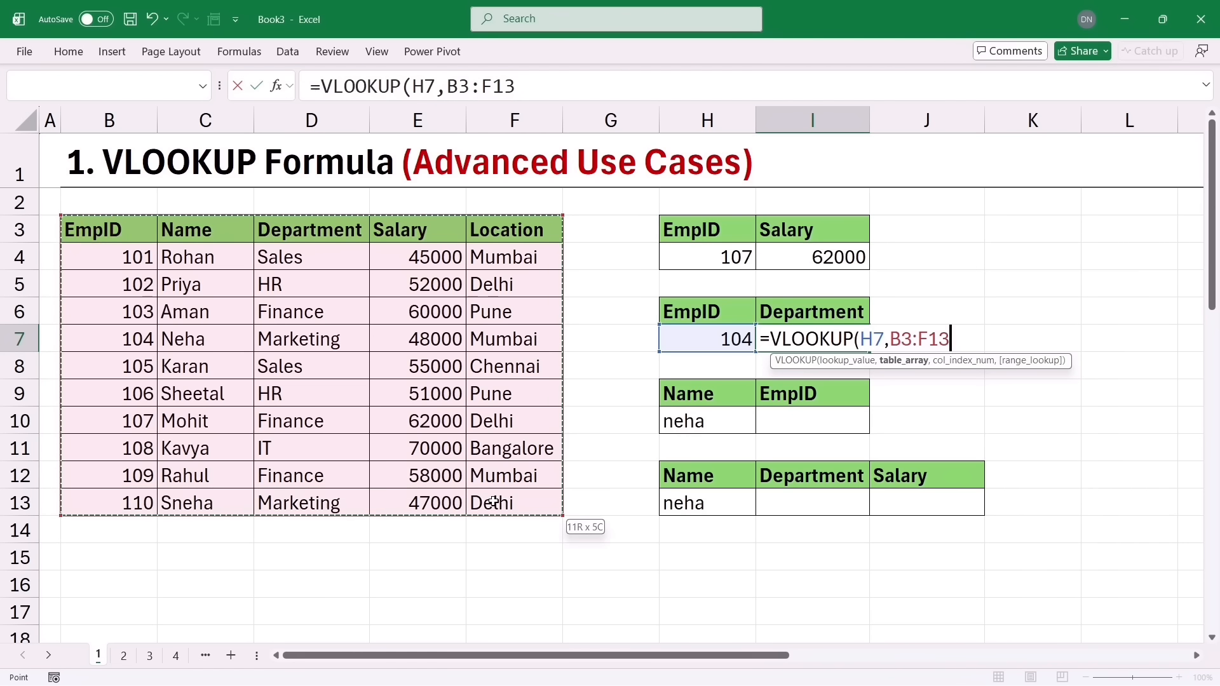
type(",")
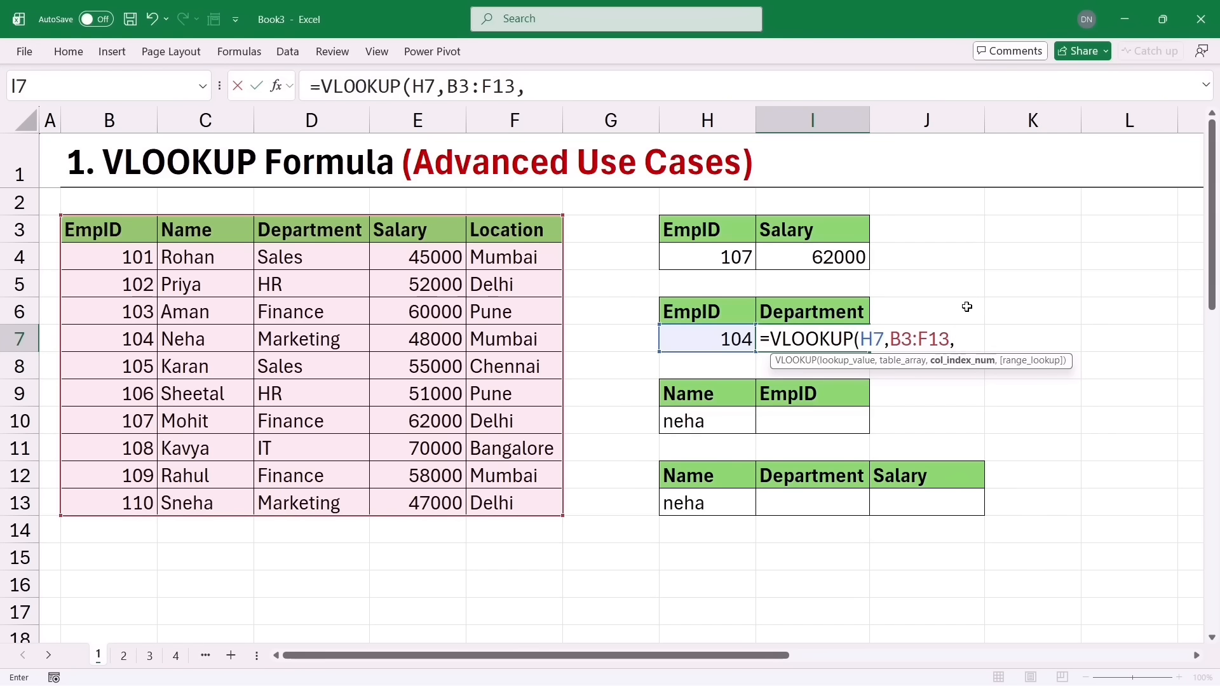
type("3,0")
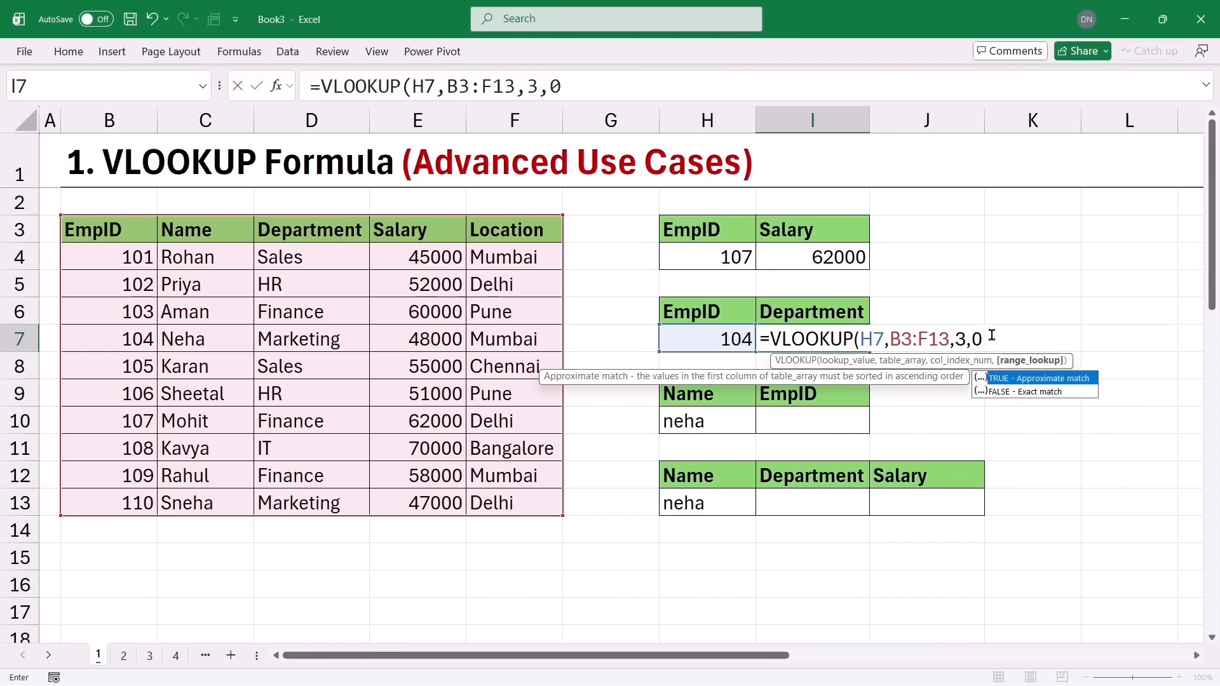
type(")")
key("Return")
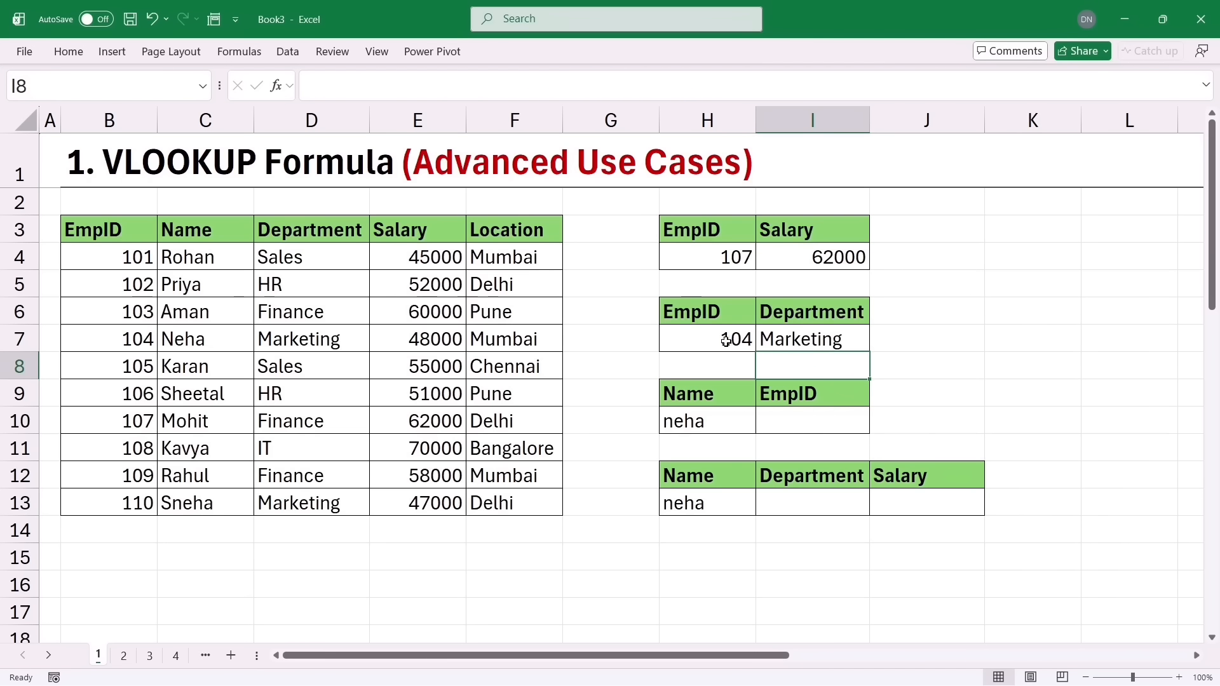
left_click_drag(98, 230, 360, 339)
left_click(100, 332)
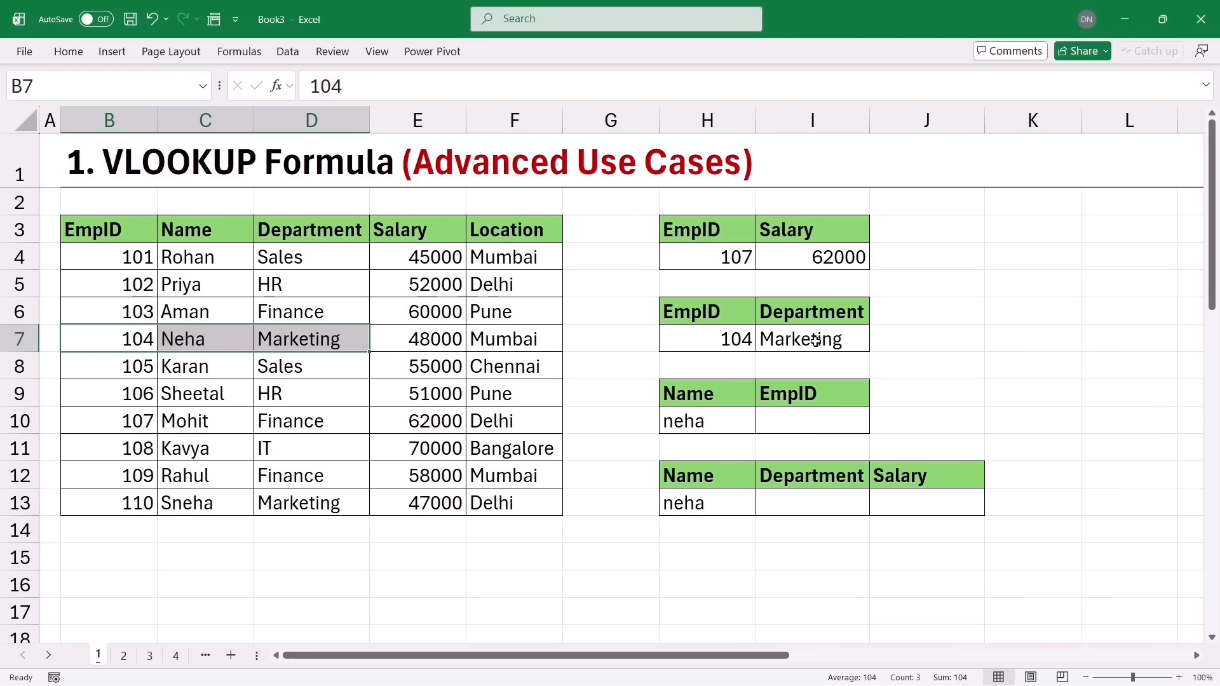
Set the lookup EmpID in H7 to 108 and check the returned department against that employee's table row
left_click(734, 341)
type("1")
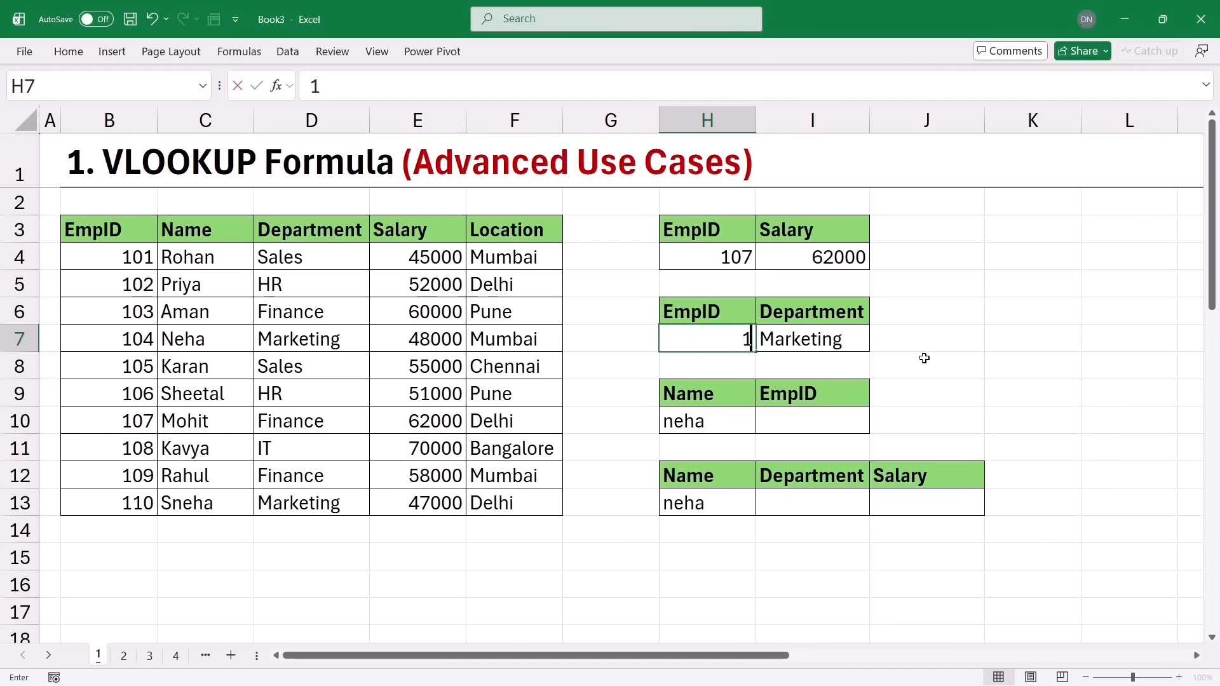
type("08")
key("Return")
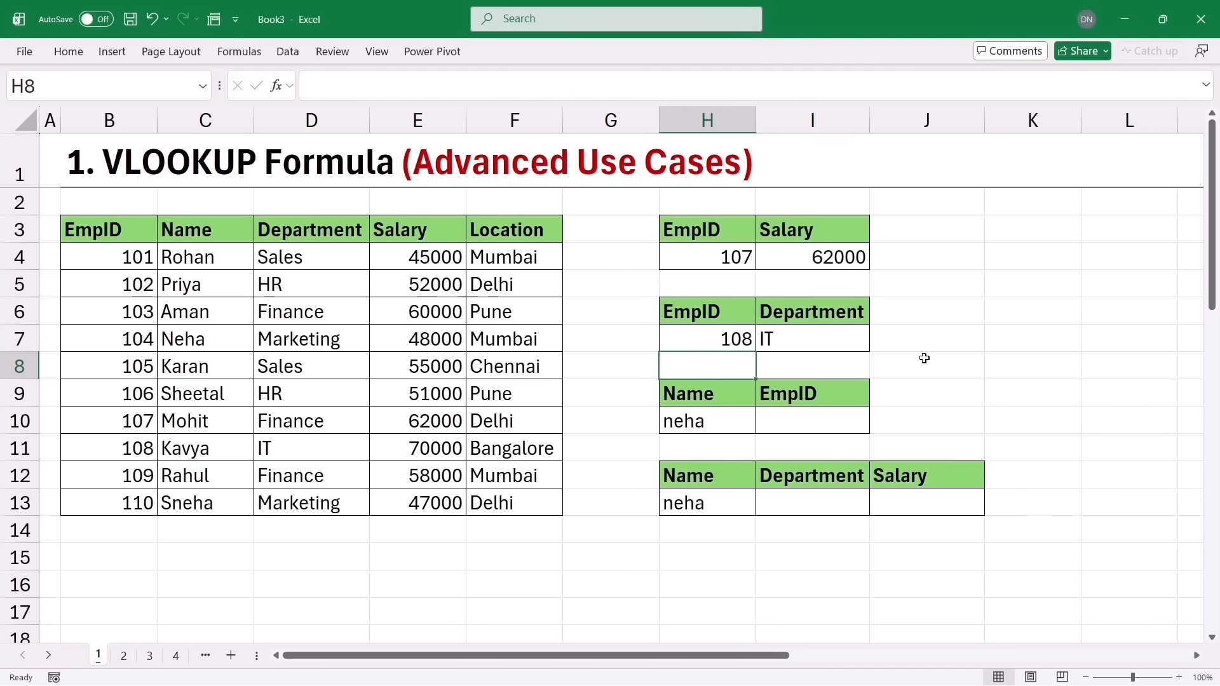
left_click_drag(94, 255, 304, 447)
left_click(132, 448)
left_click(300, 446)
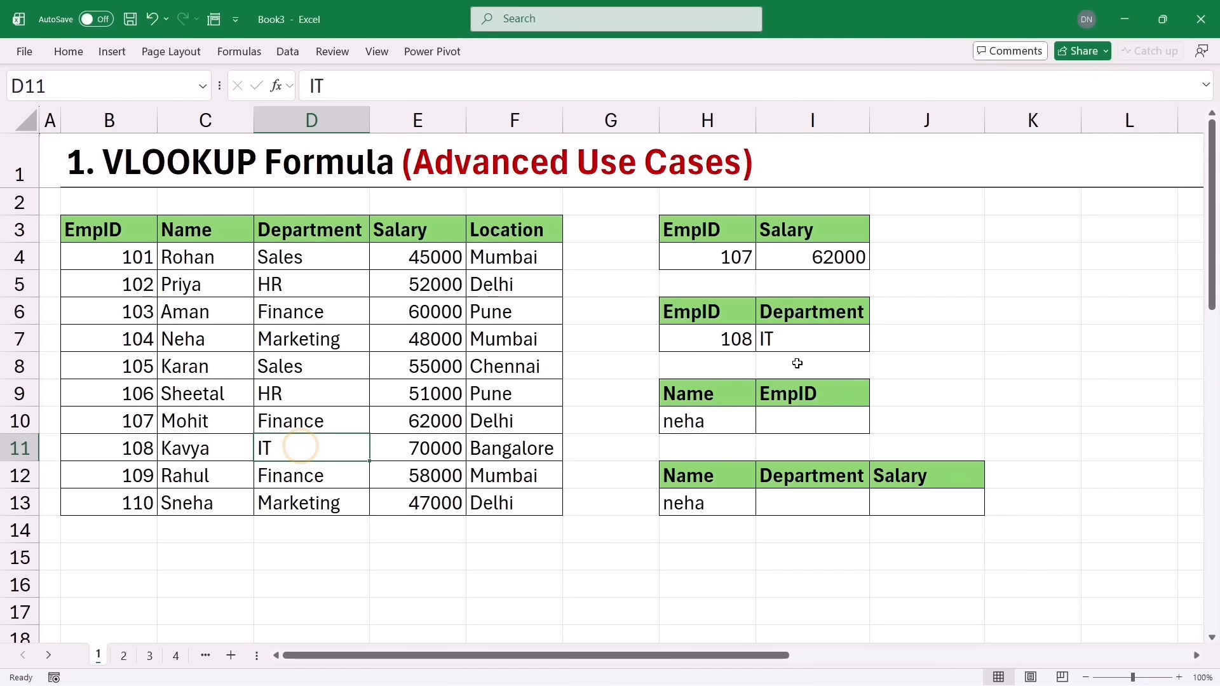
Set the lookup EmpID in H7 to 115 and look for it in the table's EmpID column
left_click(705, 339)
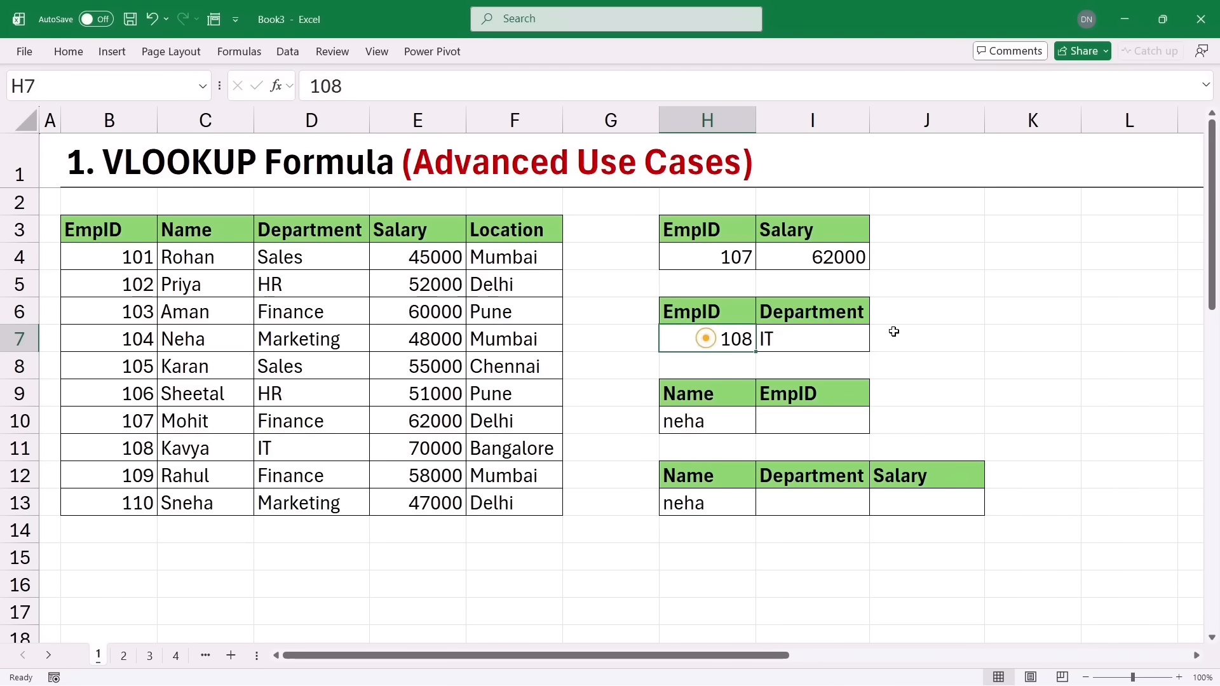
type("11")
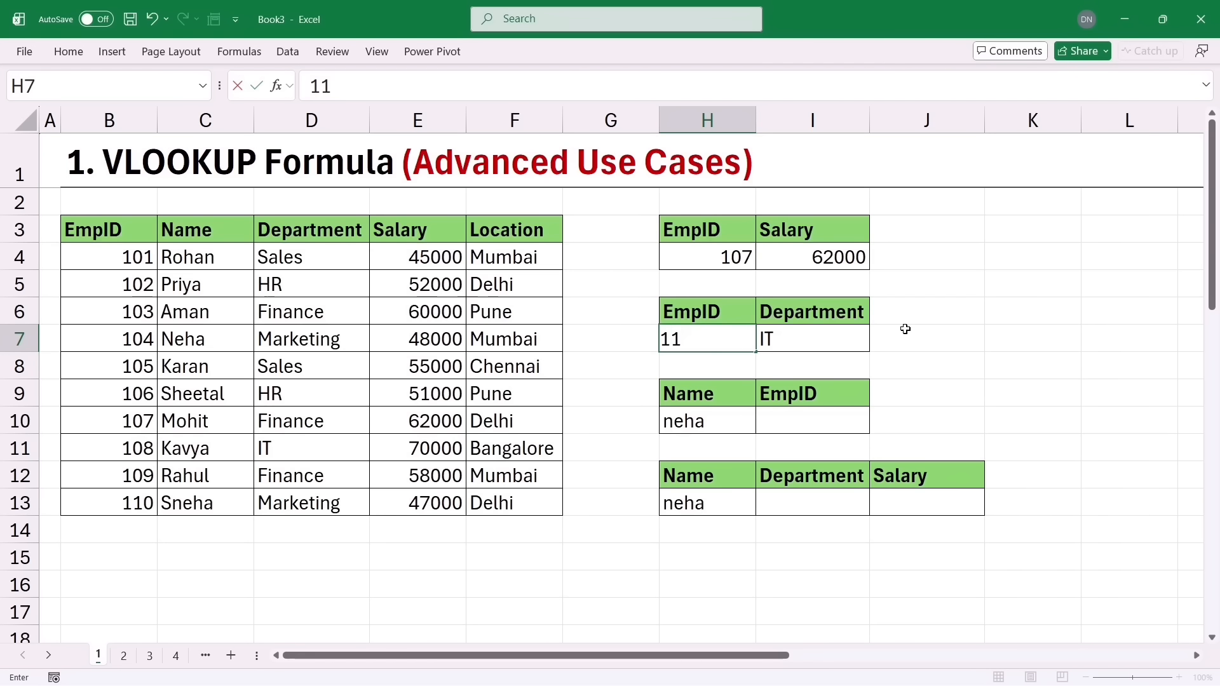
type("5")
key("Return")
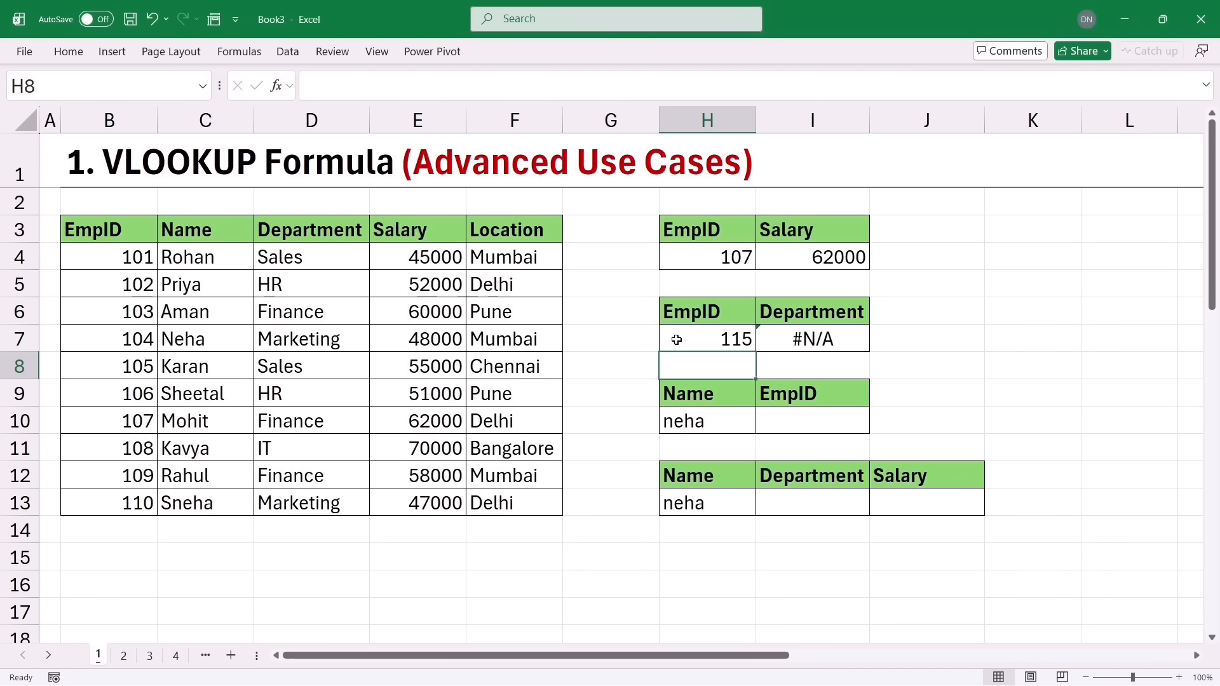
left_click_drag(96, 257, 109, 502)
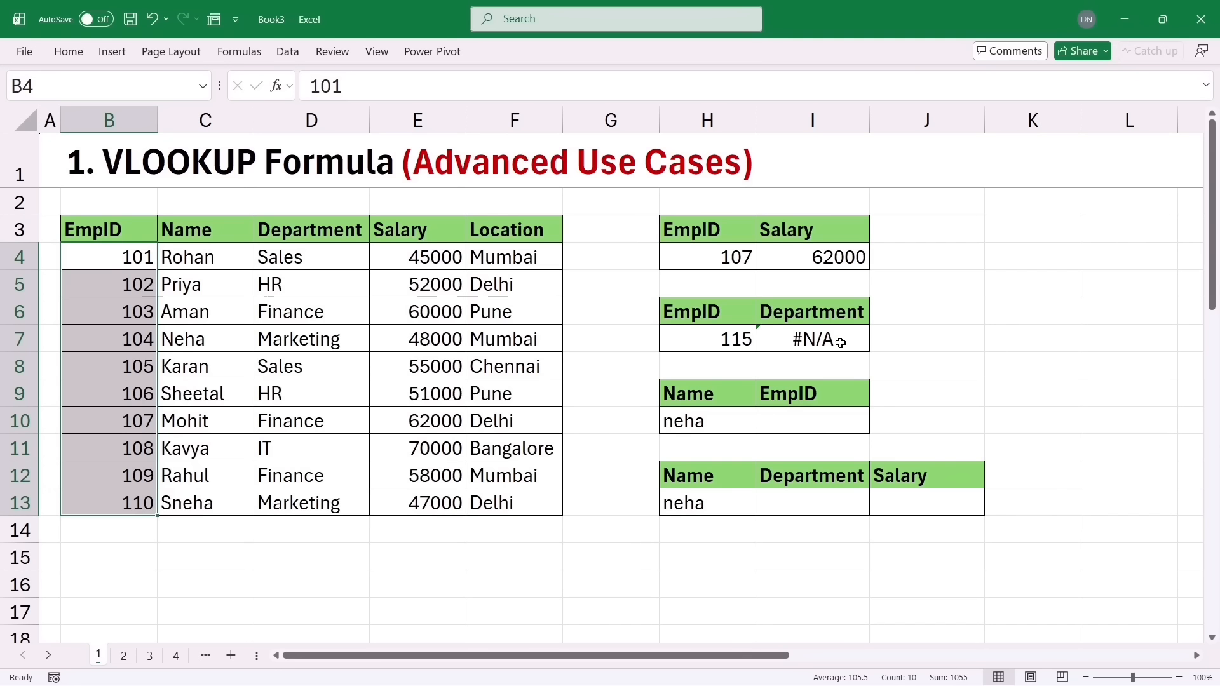
Wrap the department formula in I7 as =IFERROR(VLOOKUP(H7,B3:F13,3,0),"not found")
left_click(840, 343)
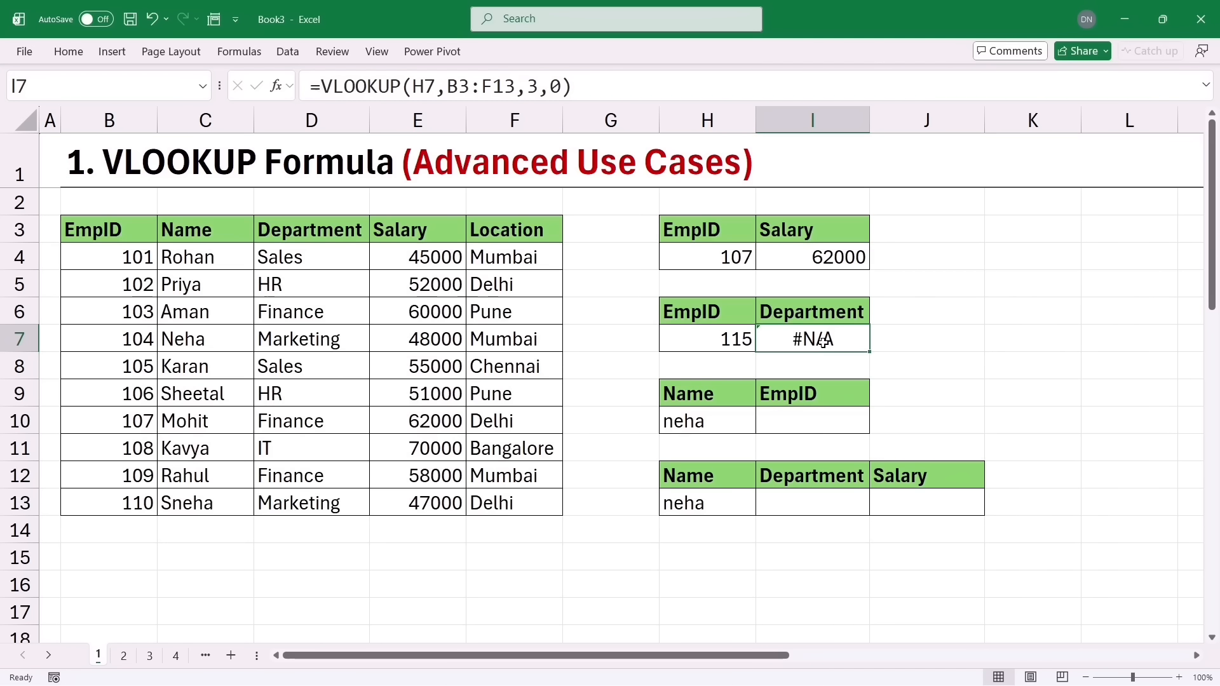
double_click(824, 342)
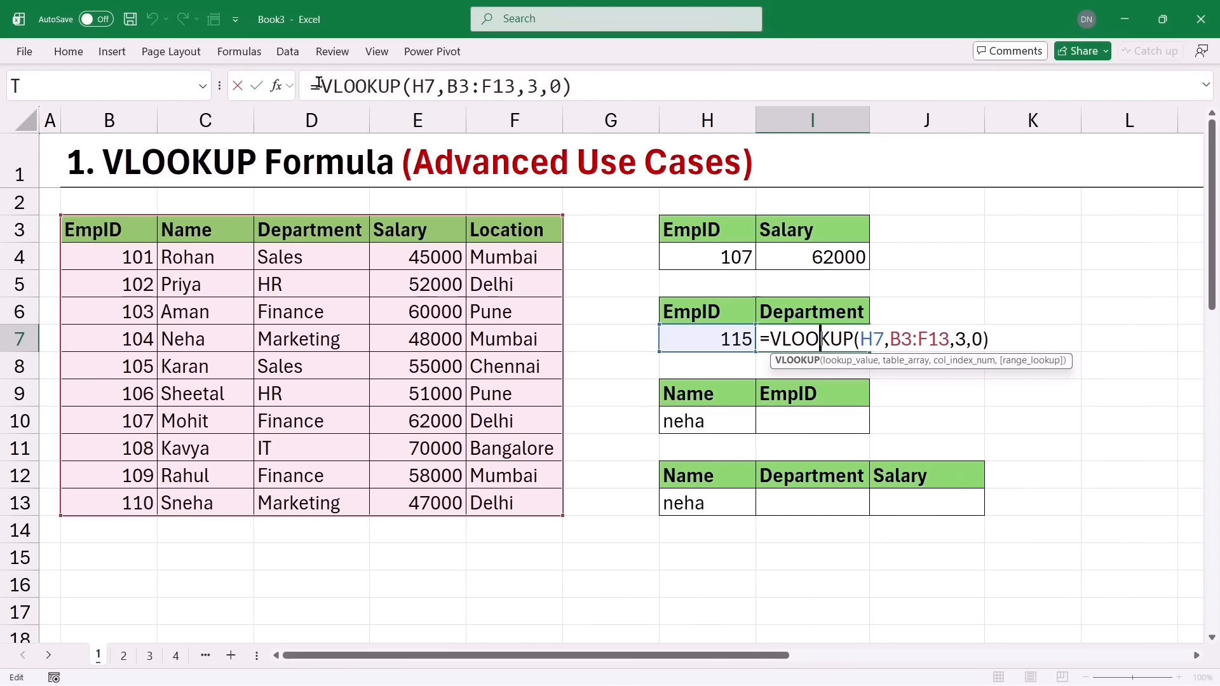
left_click(320, 85)
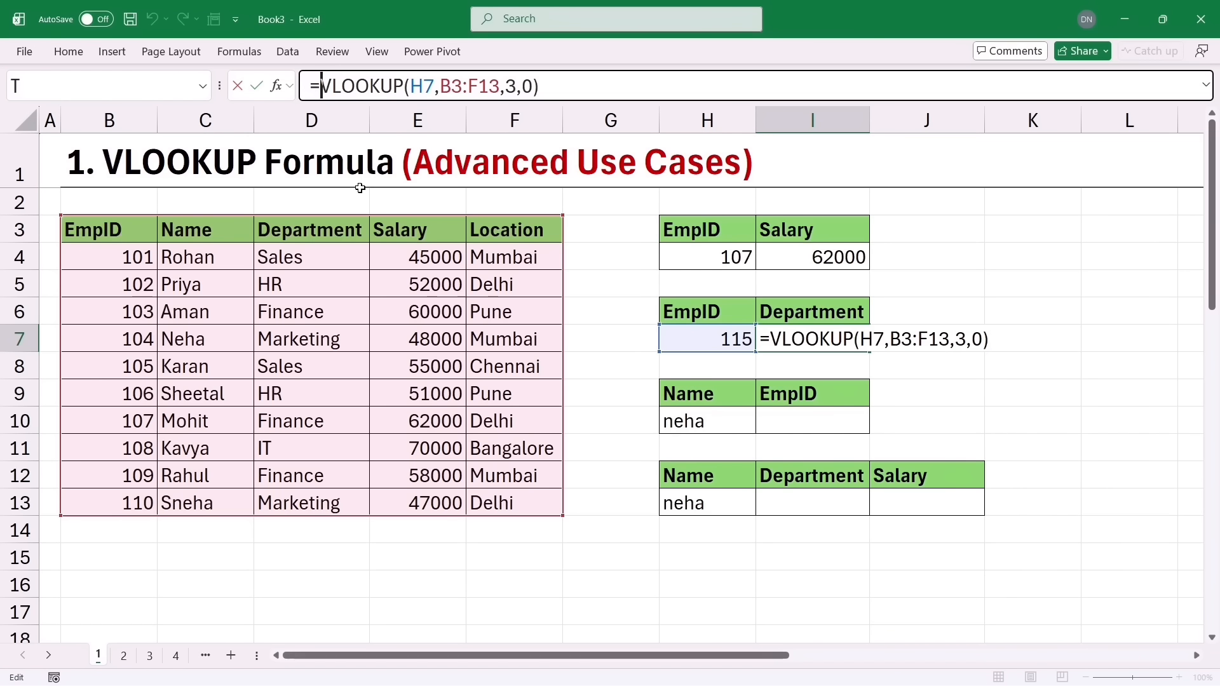
type("iferro")
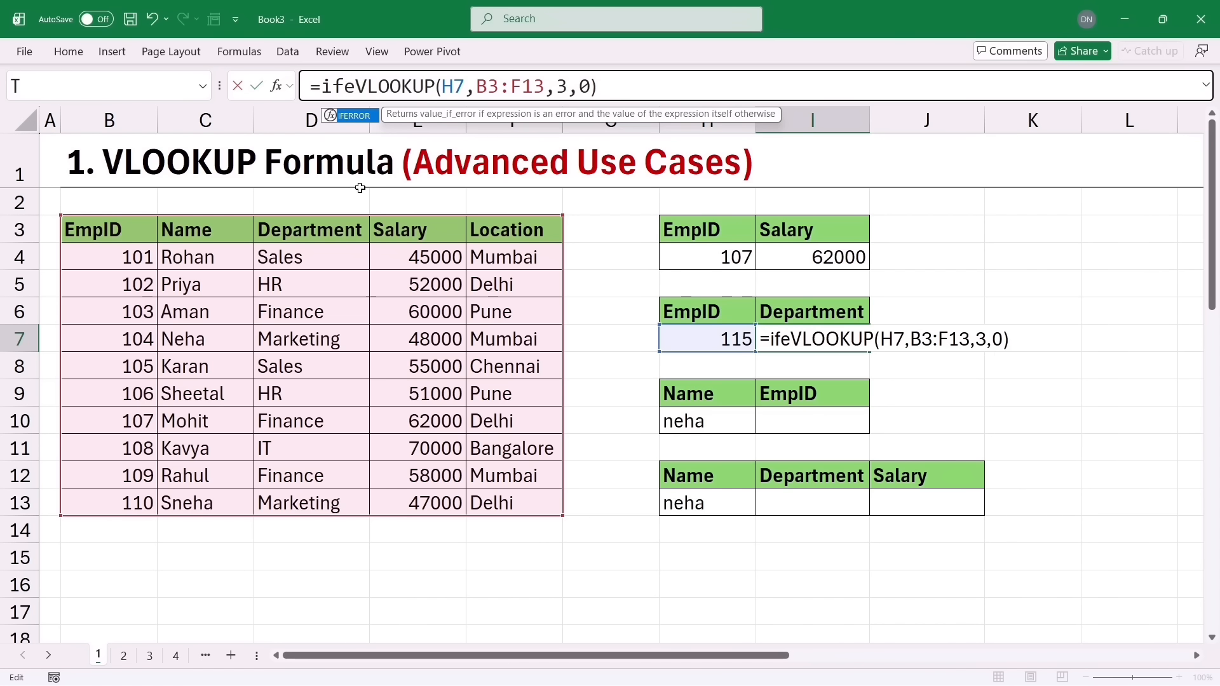
type("r")
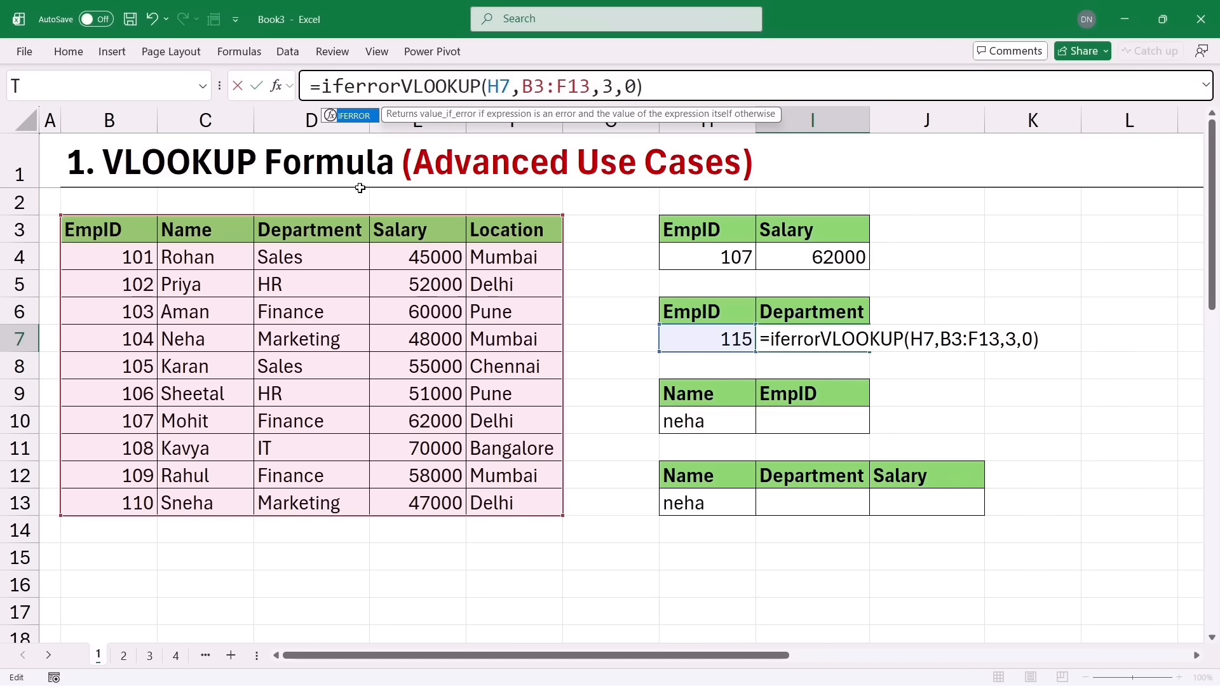
type("(")
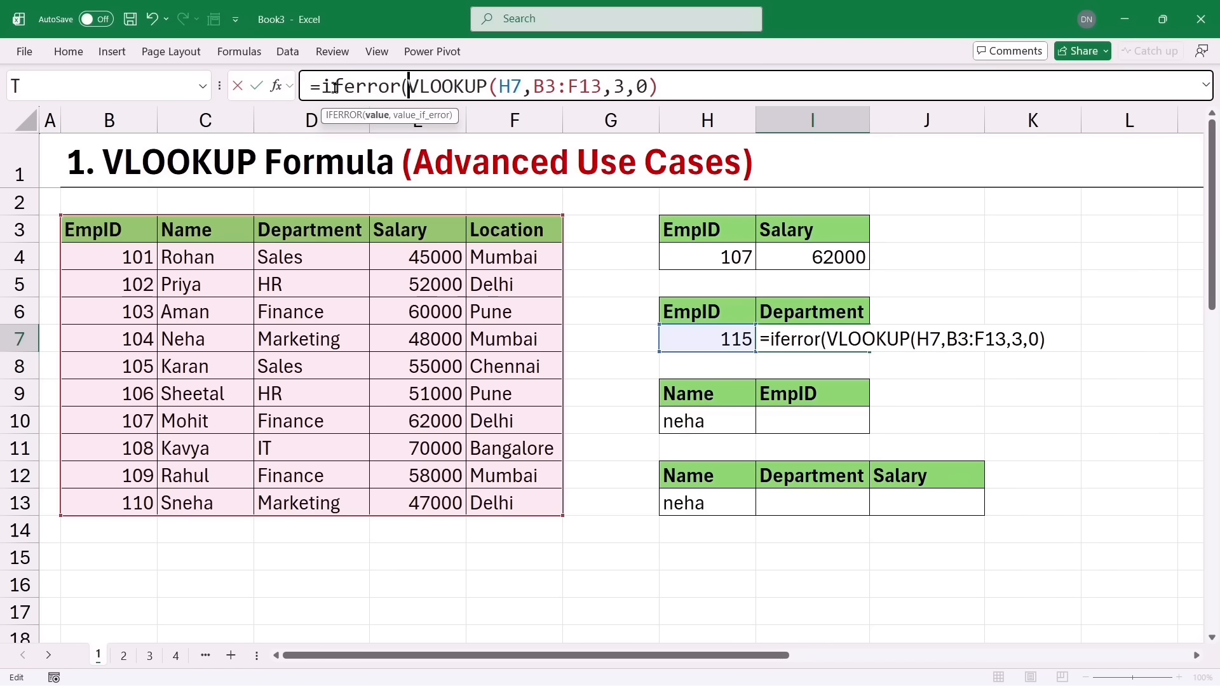
left_click(658, 85)
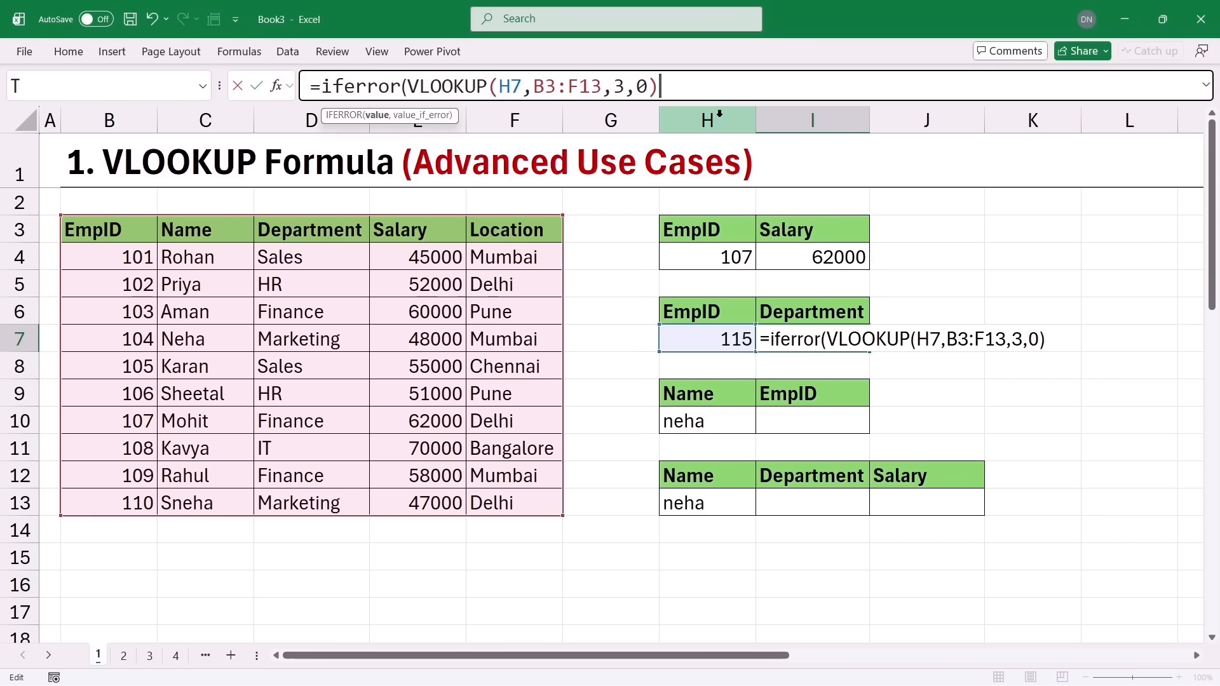
type(",")
type("\"n")
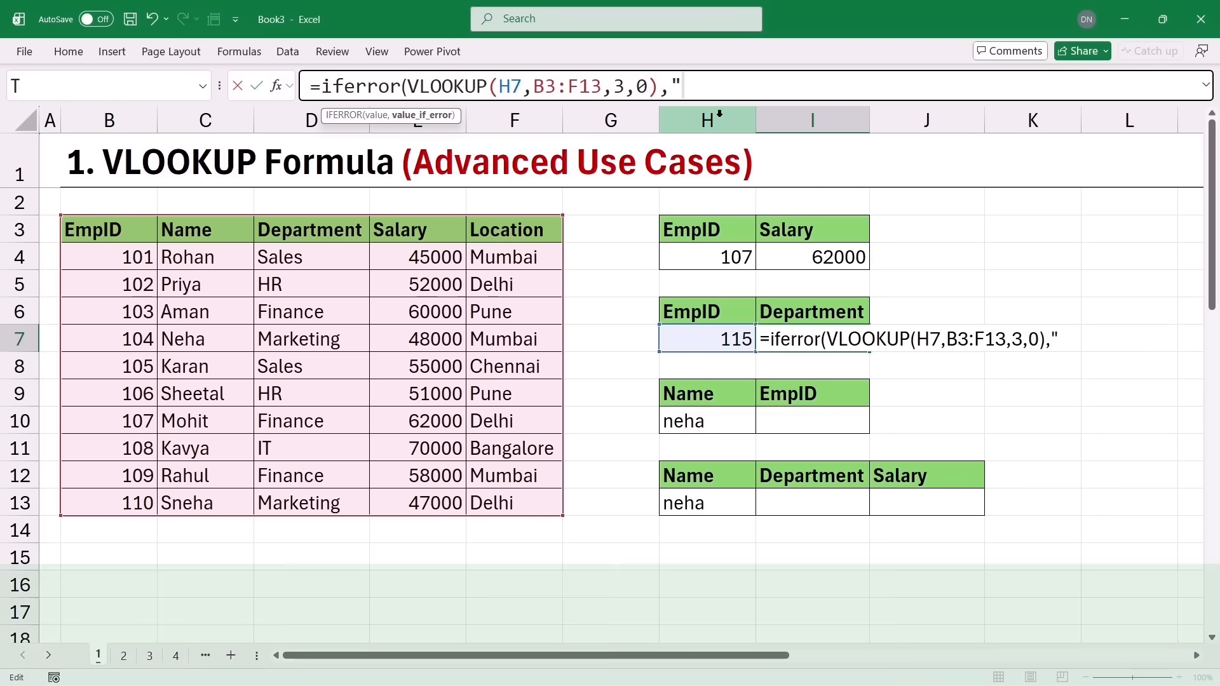
type("ot")
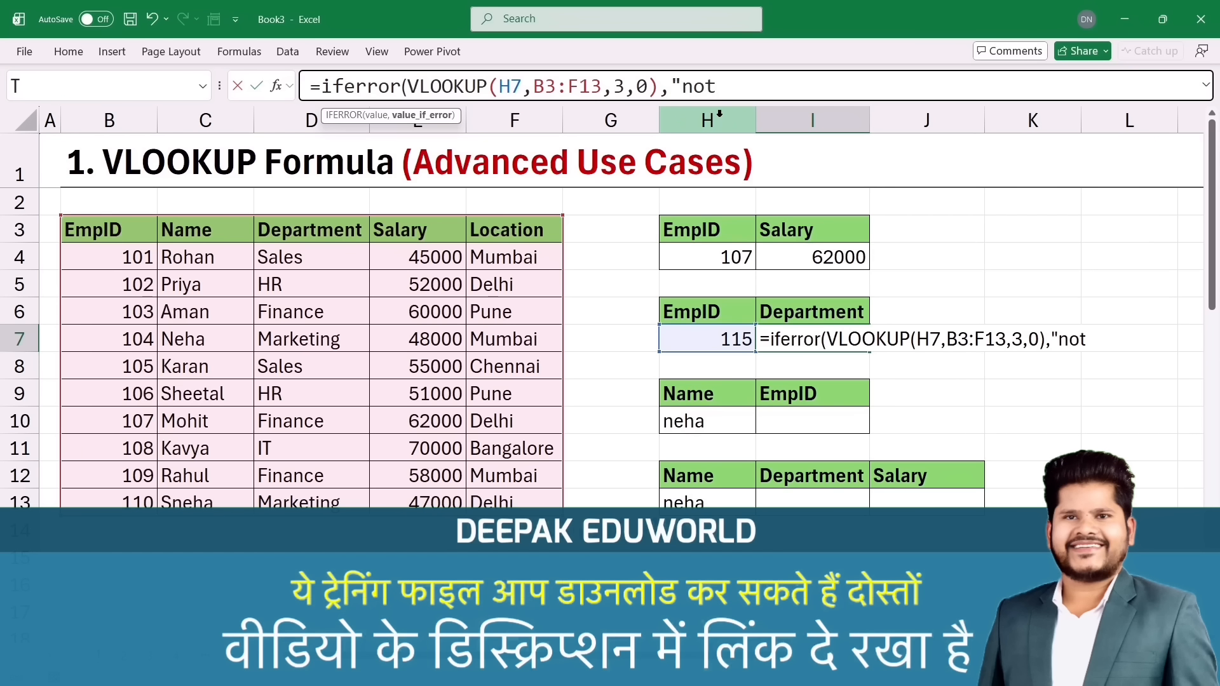
type(" found")
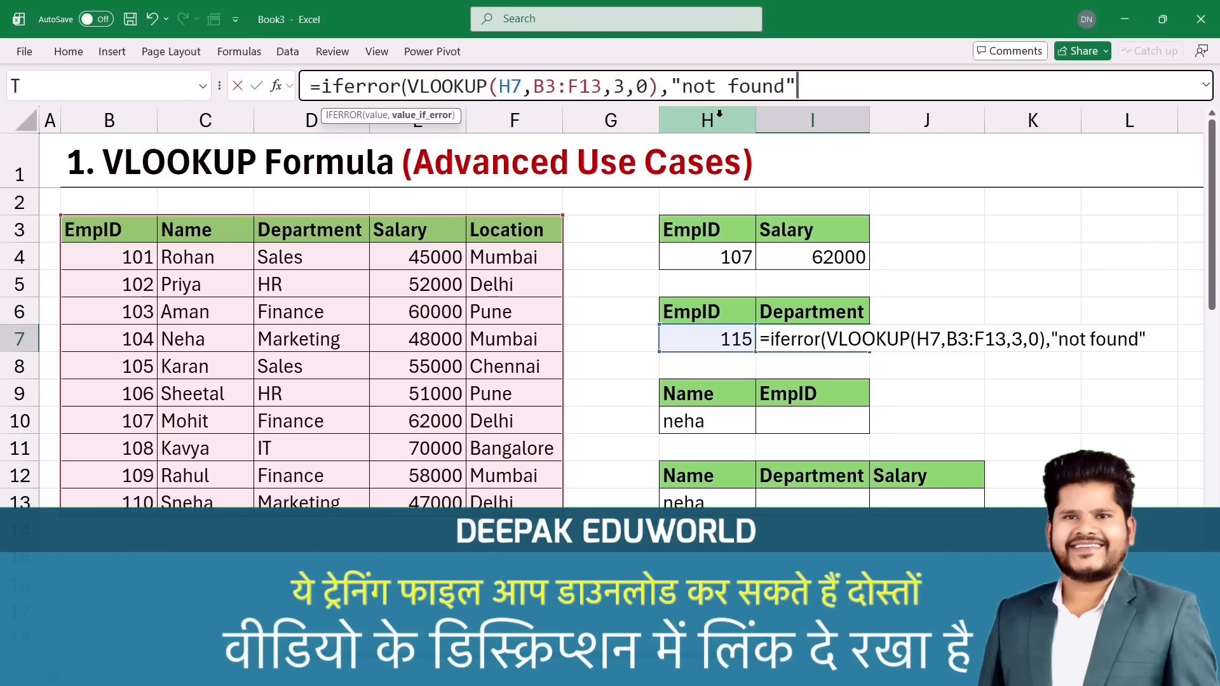
type("\")")
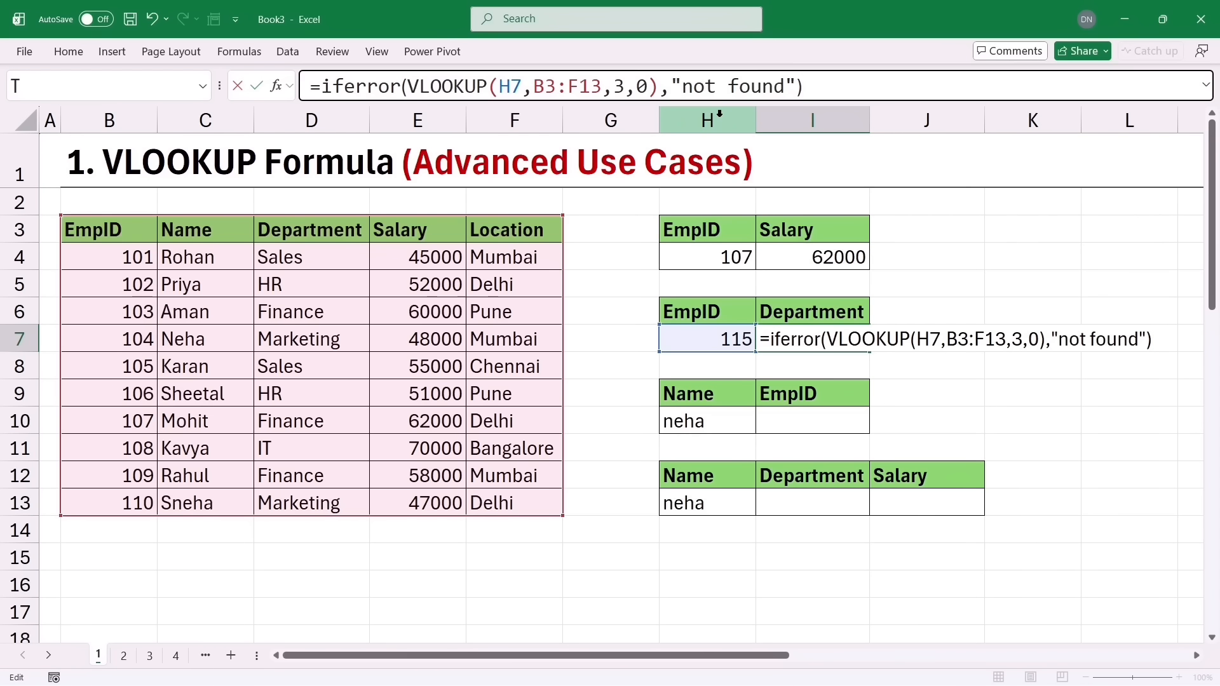
key("Return")
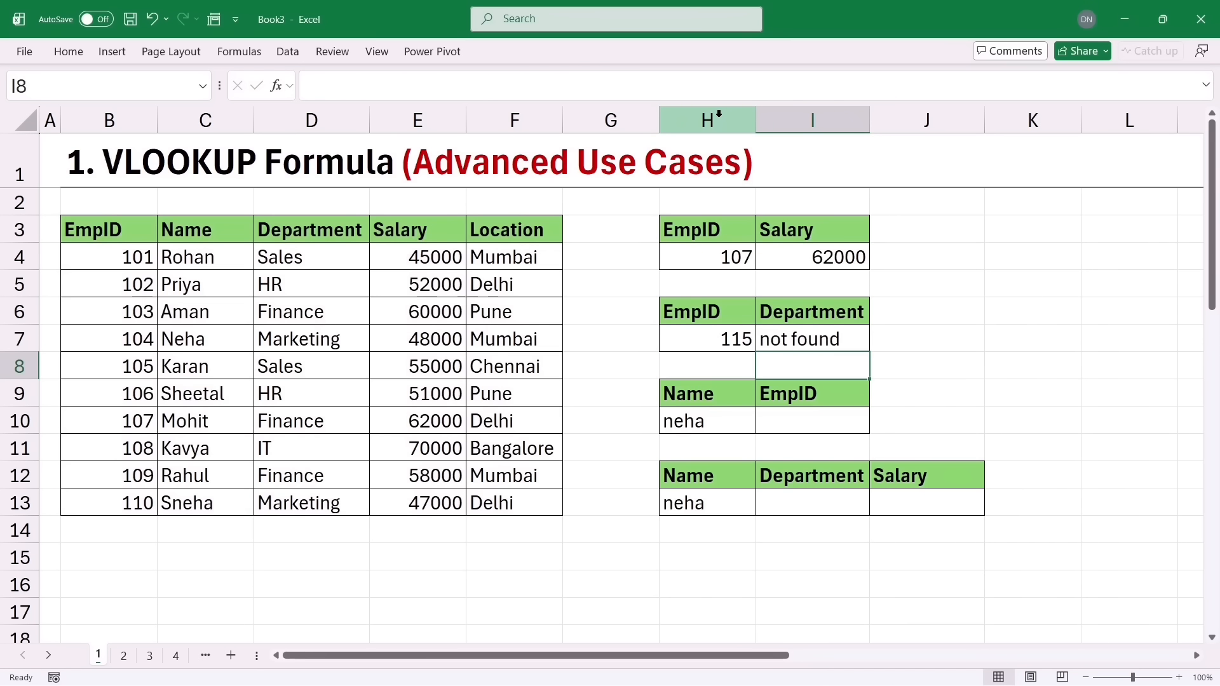
Set the lookup EmpID in H7 to 104 to test the IFERROR formula with an existing employee
left_click(709, 348)
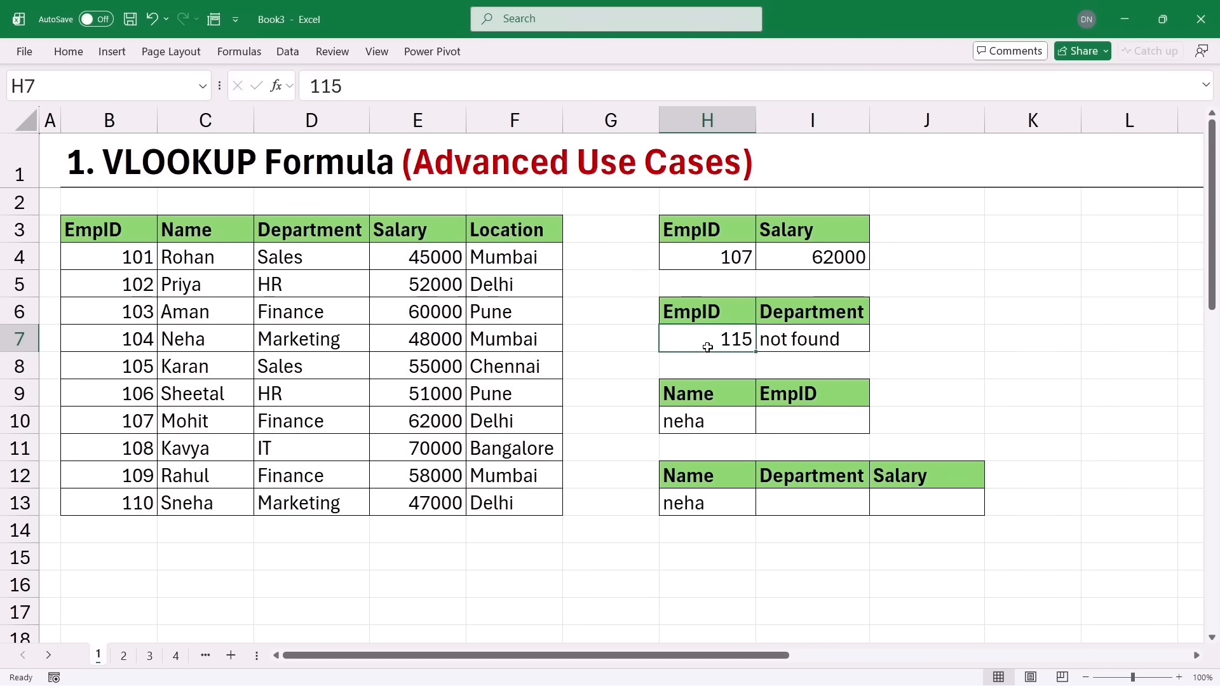
type("104")
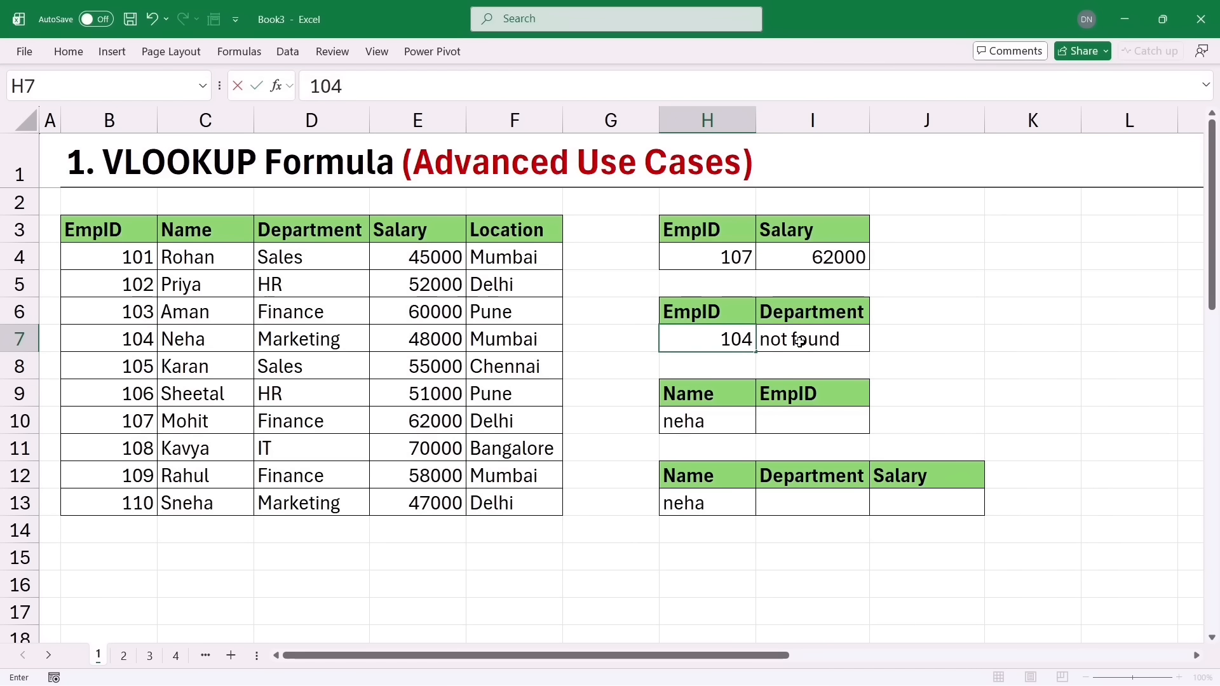
key("Return")
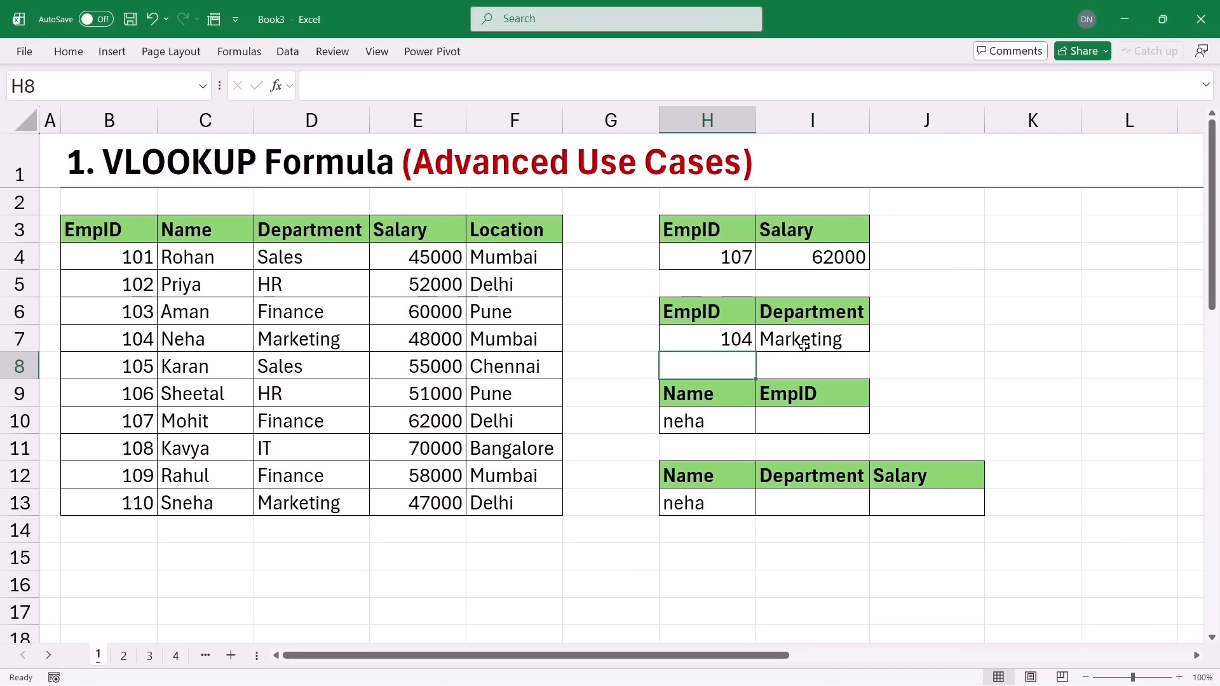
Set the lookup EmpID in H7 to 123 and check it against the table's EmpID column
left_click(735, 342)
type("123")
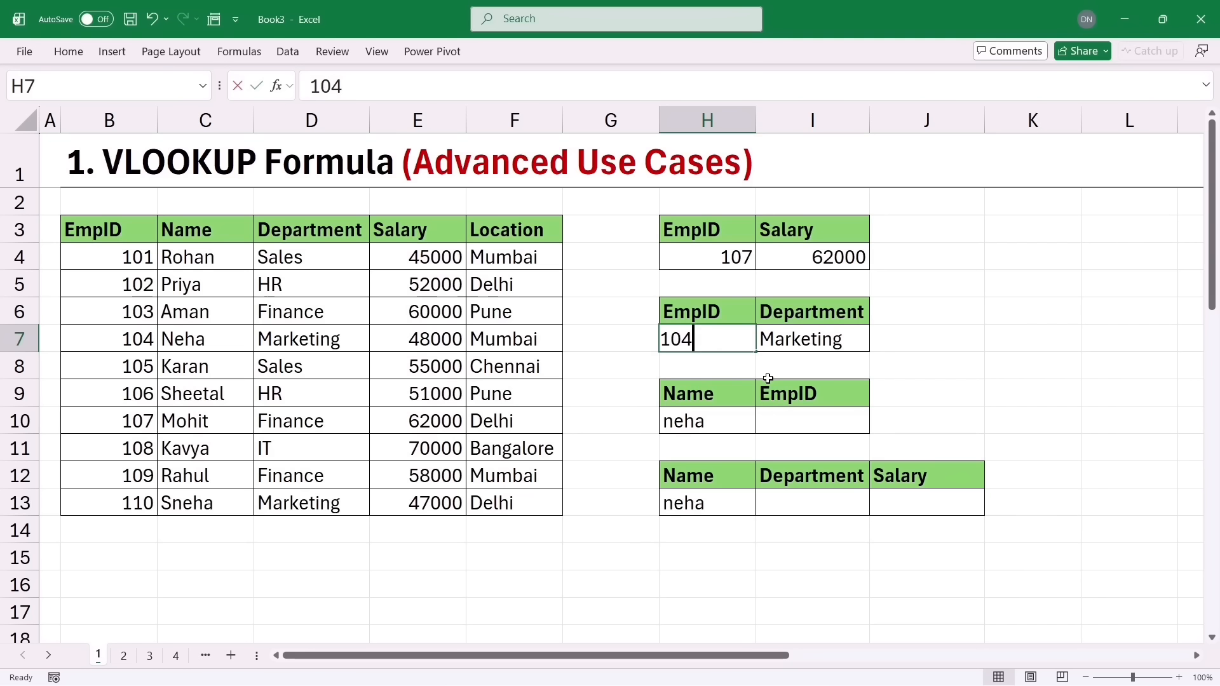
left_click(989, 381)
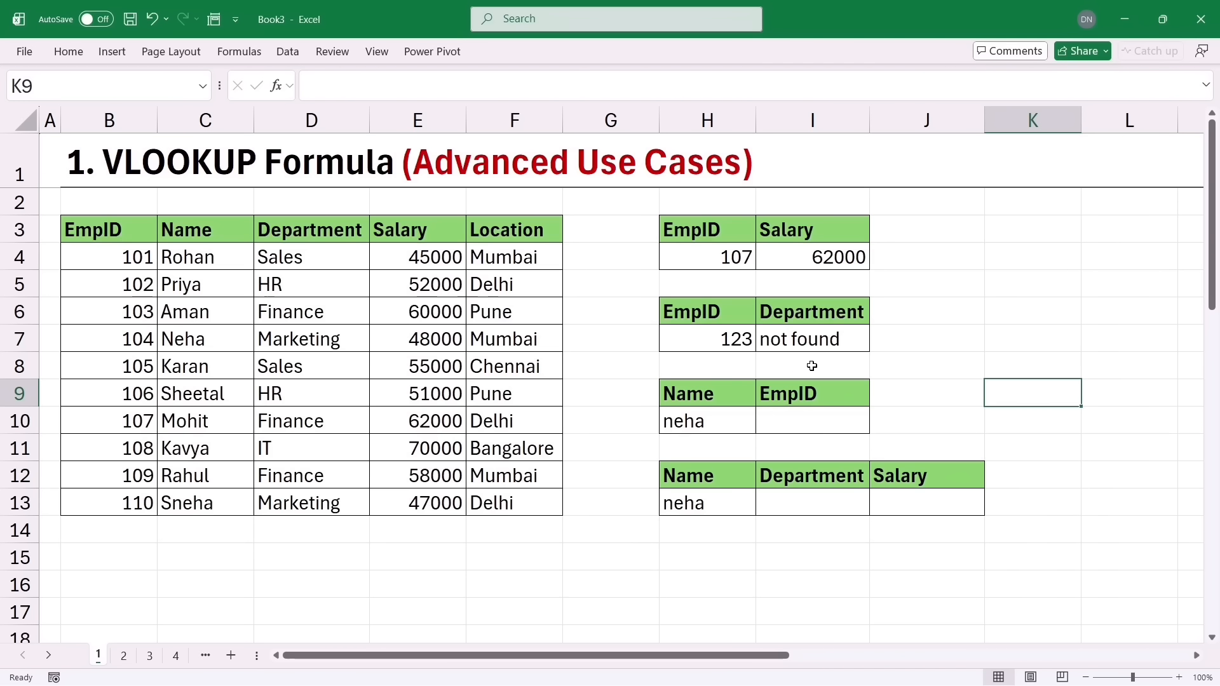
left_click(689, 342)
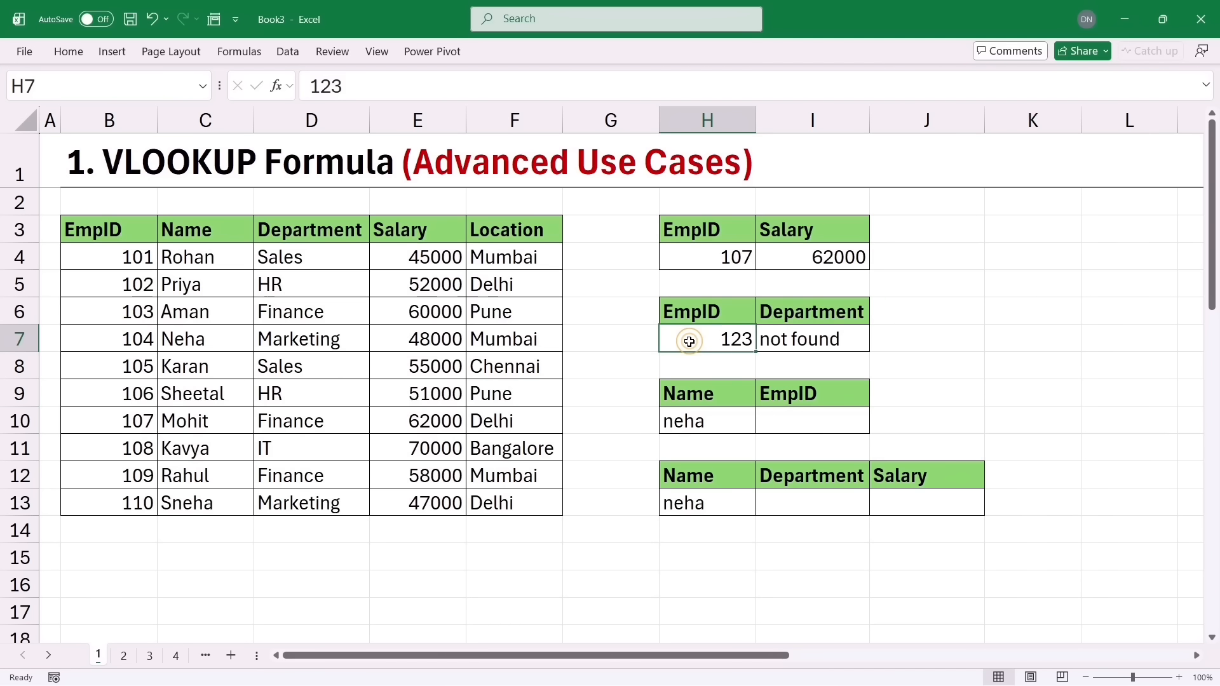
left_click_drag(110, 236, 119, 497)
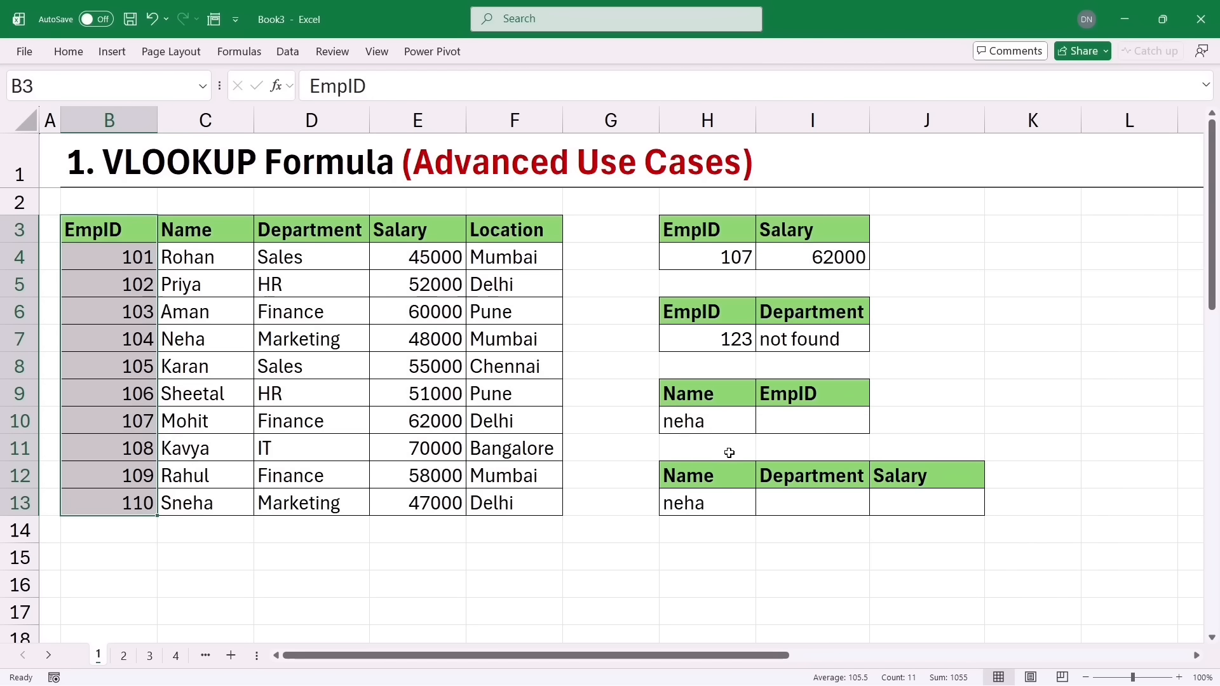
left_click(779, 423)
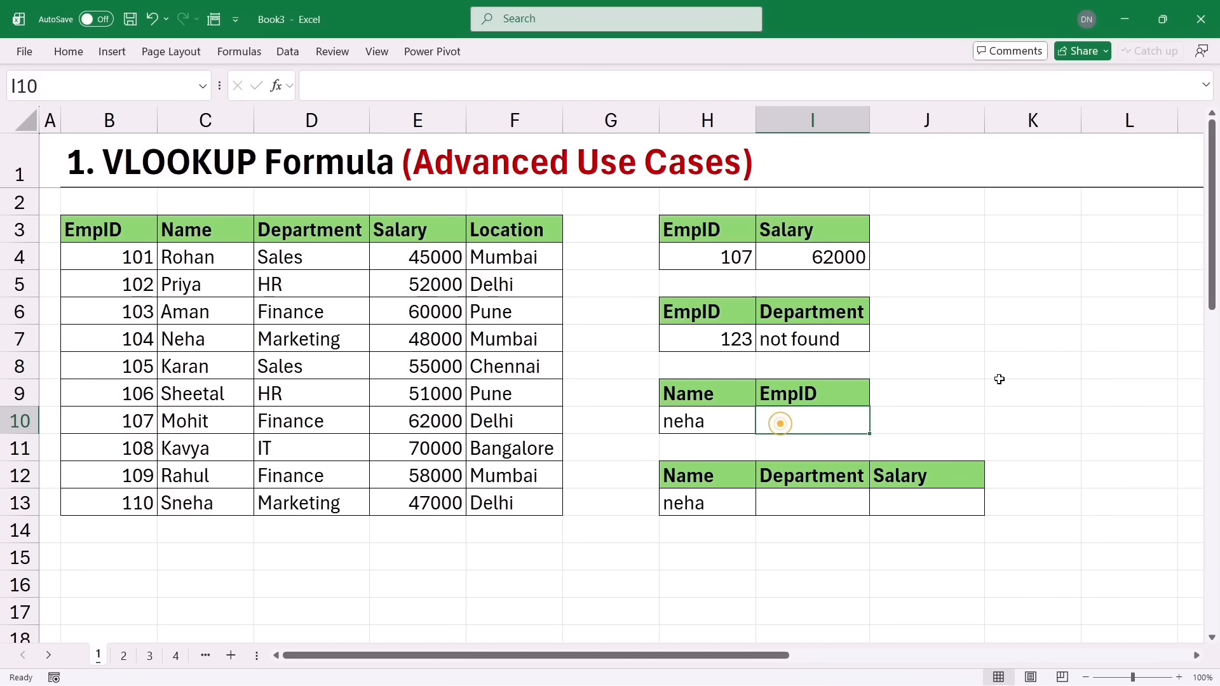
type("=vl")
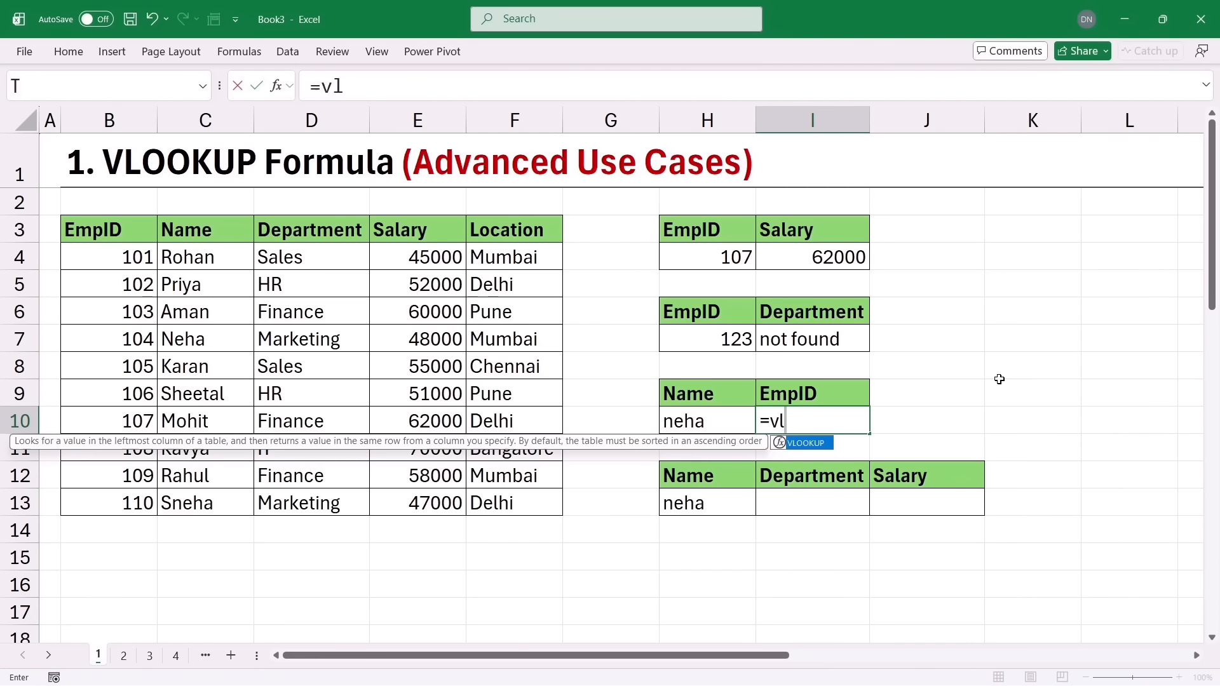
type("oo")
key("Tab")
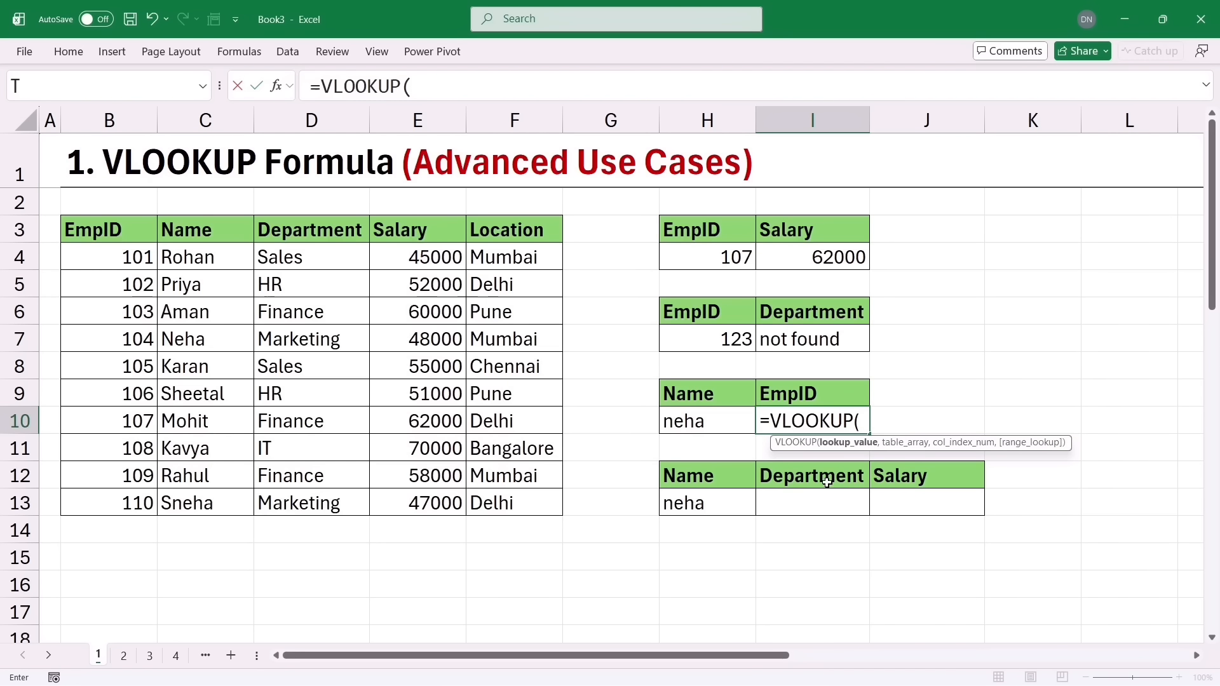
left_click(711, 423)
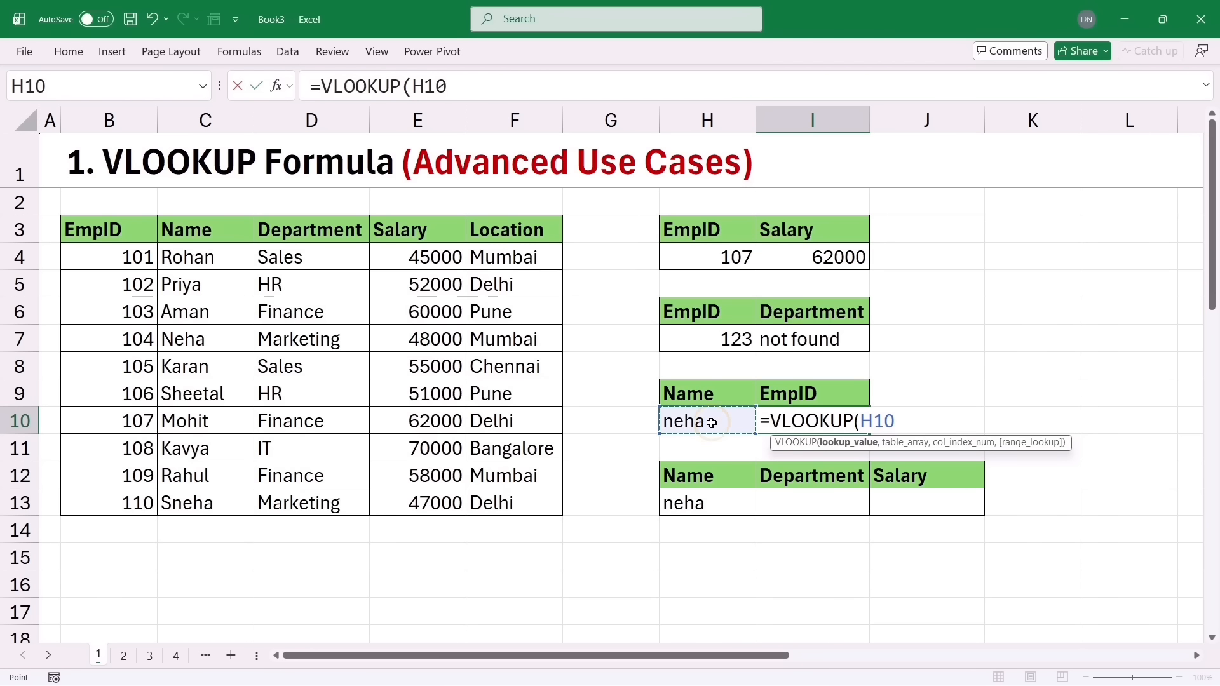
type(",")
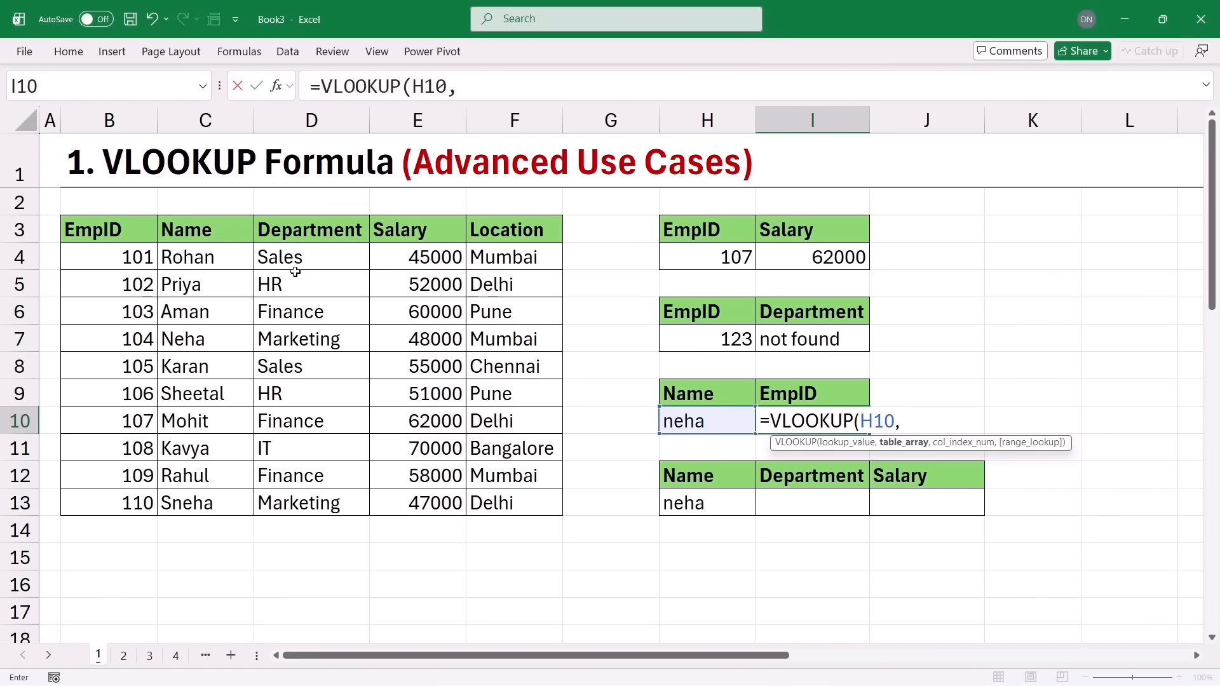
left_click_drag(102, 232, 500, 503)
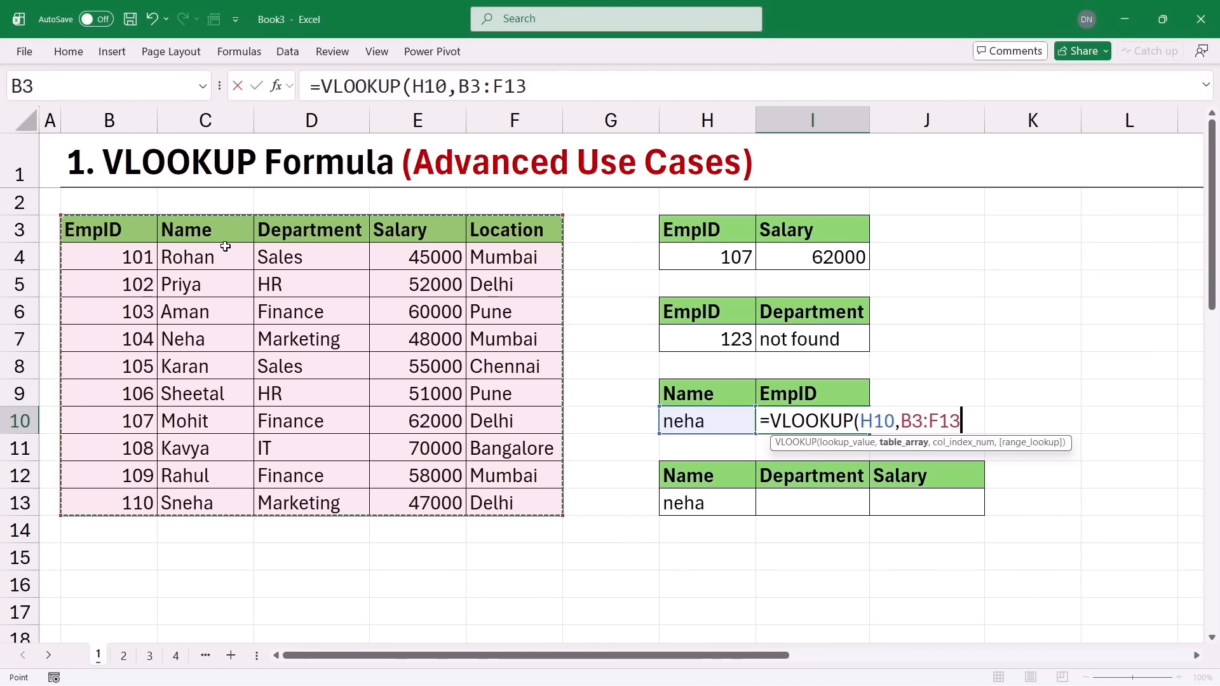
left_click_drag(249, 233, 500, 508)
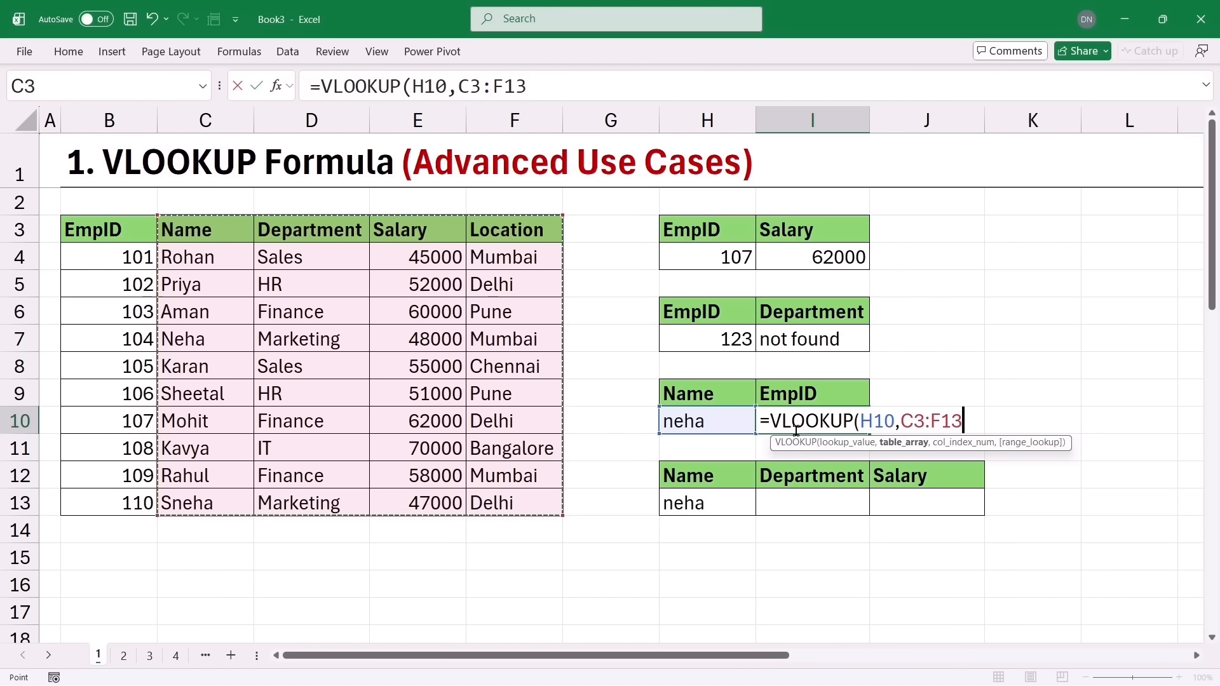
key("Escape")
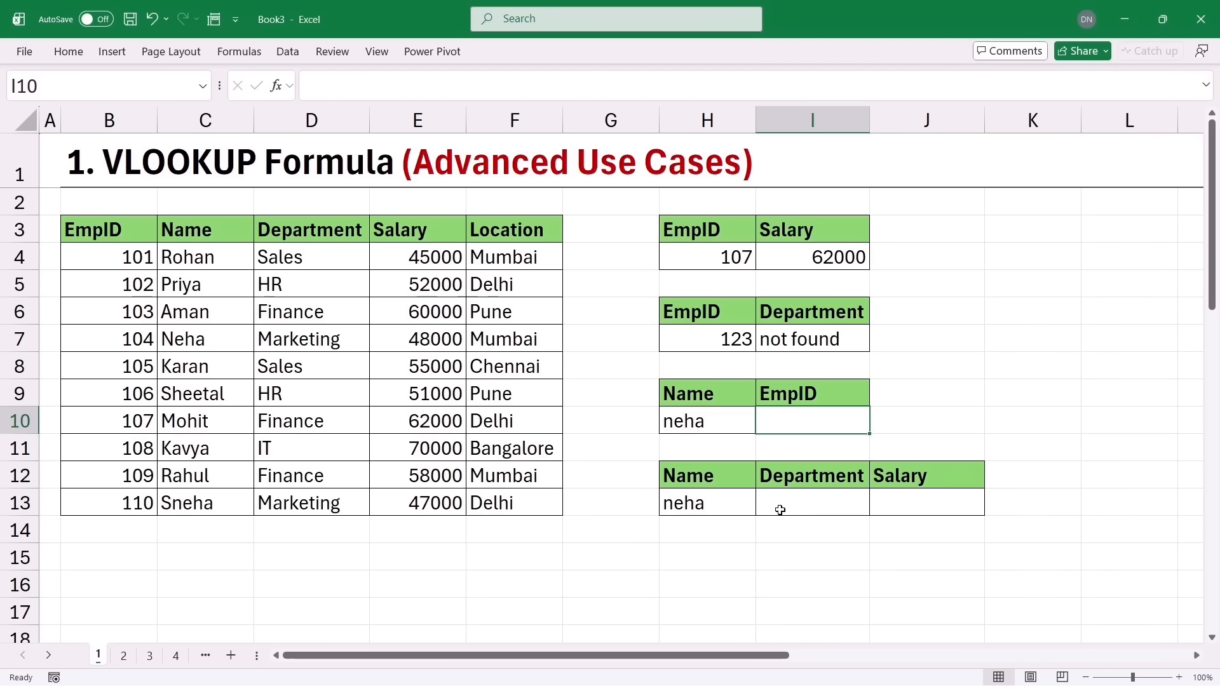
Look up the department by name in I13 with =VLOOKUP(H13,C3:F13,2,0), starting the table range at the Name column
left_click(804, 507)
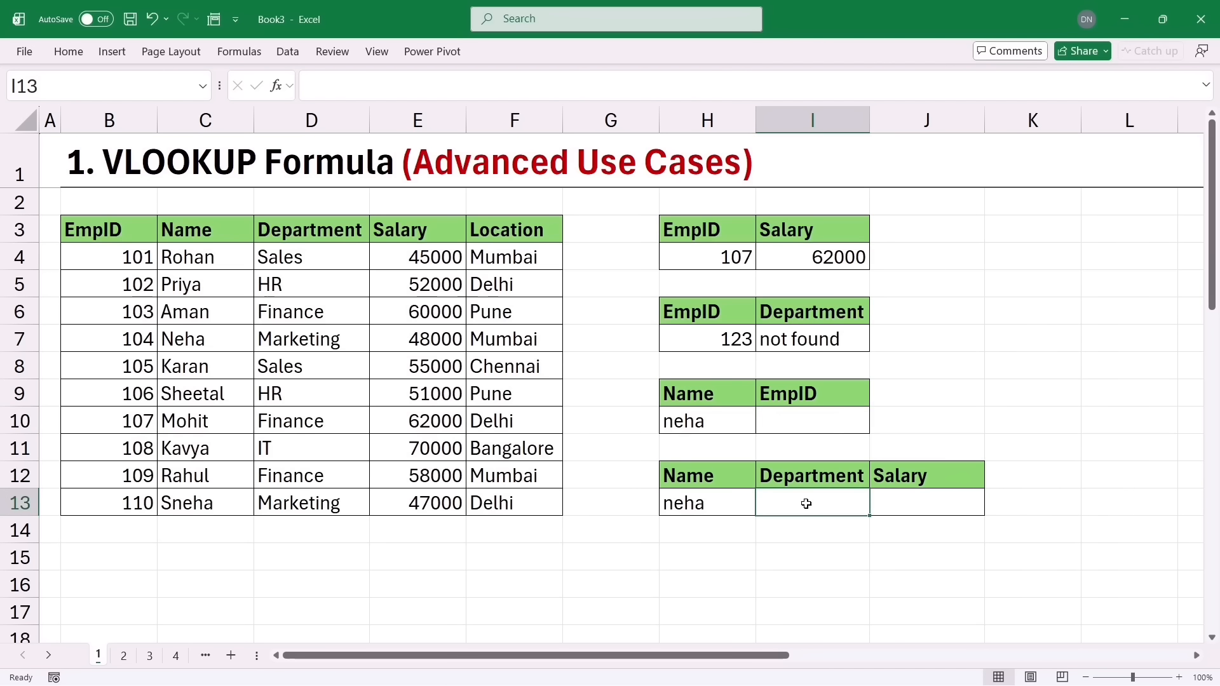
left_click(901, 498)
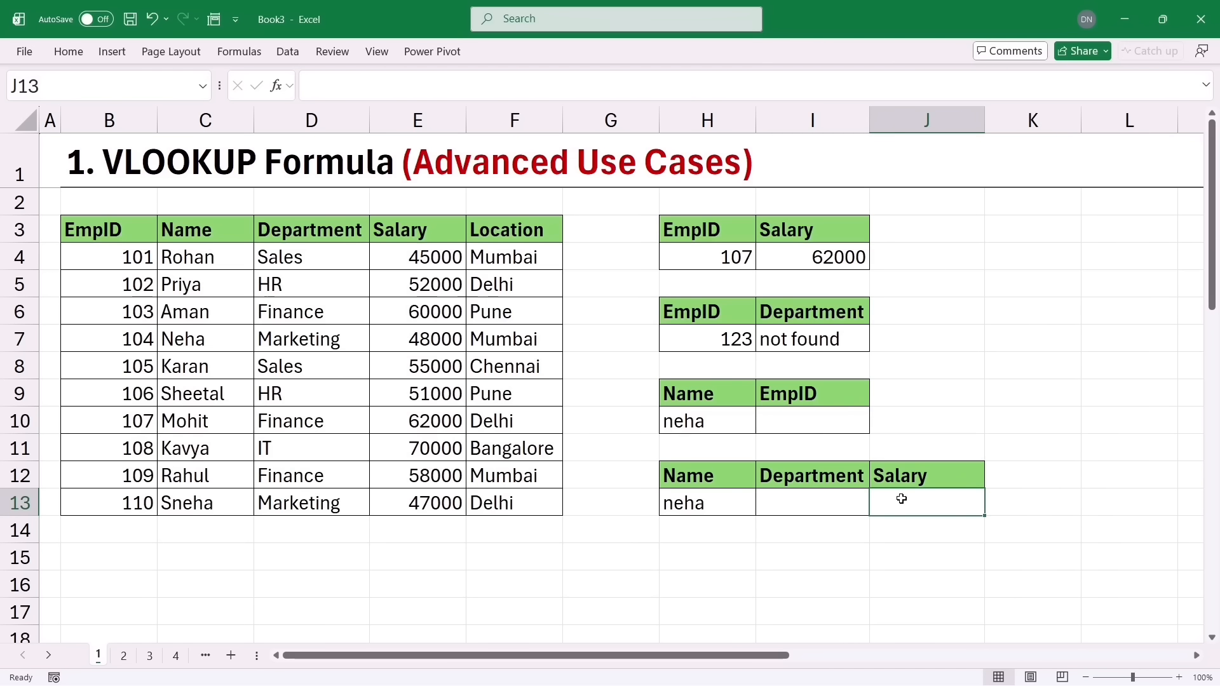
left_click(827, 506)
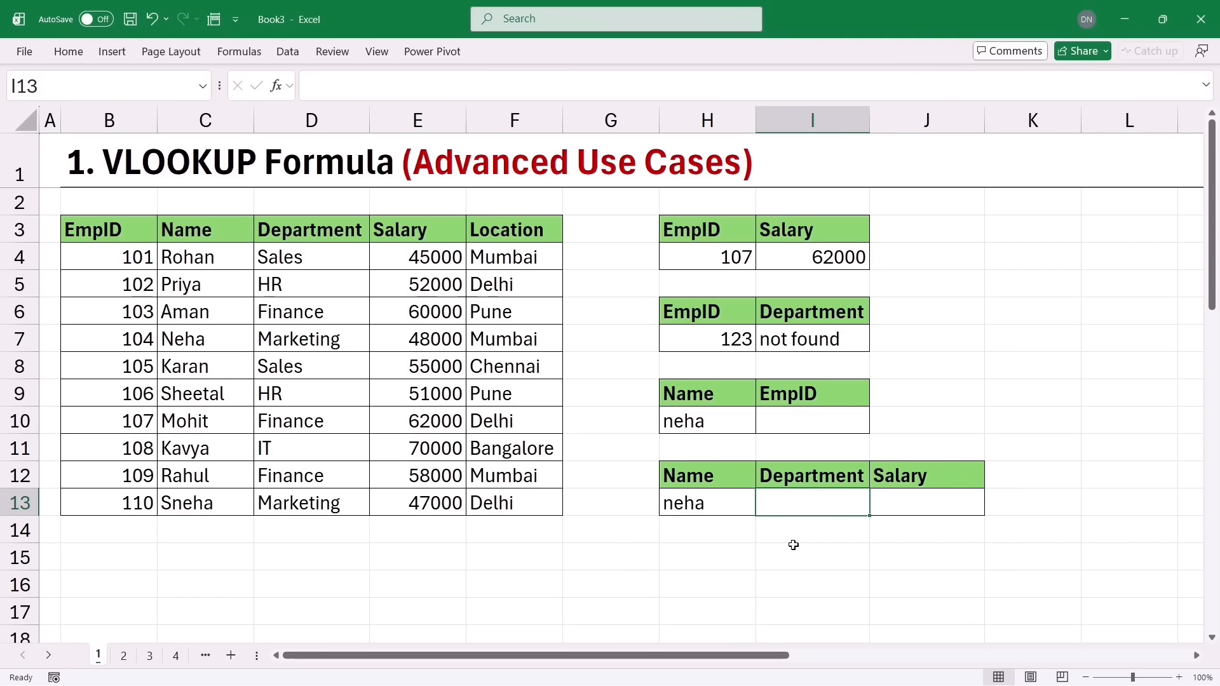
type("=vloo")
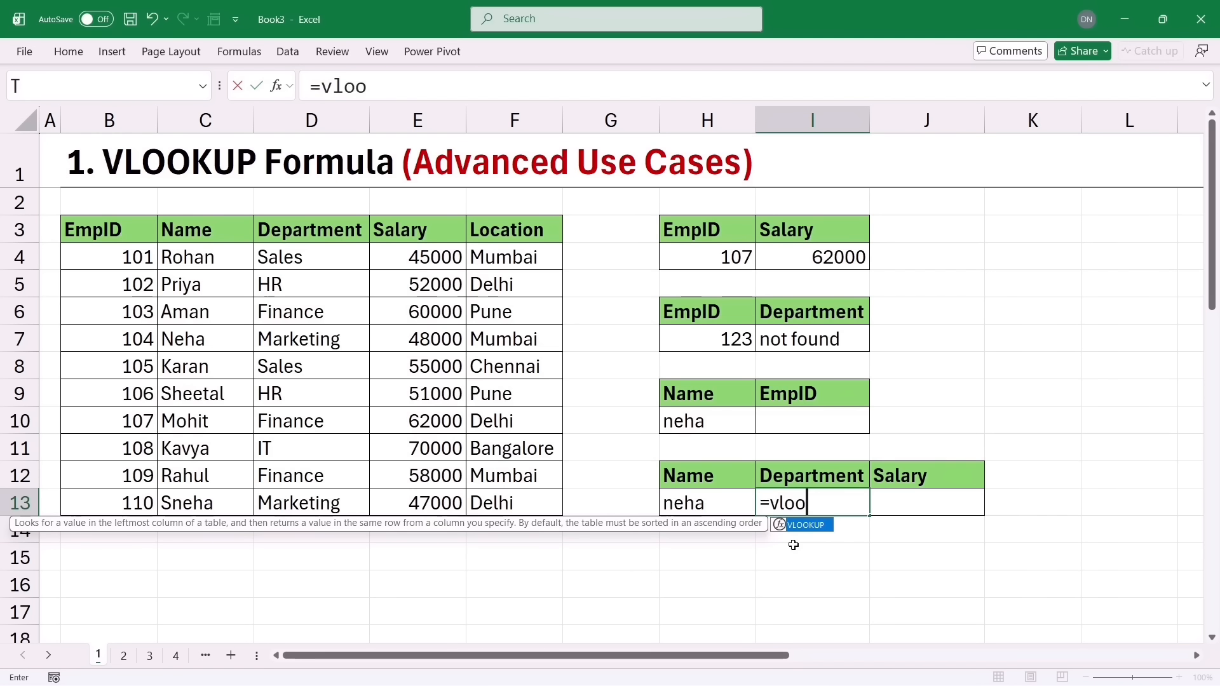
key("Tab")
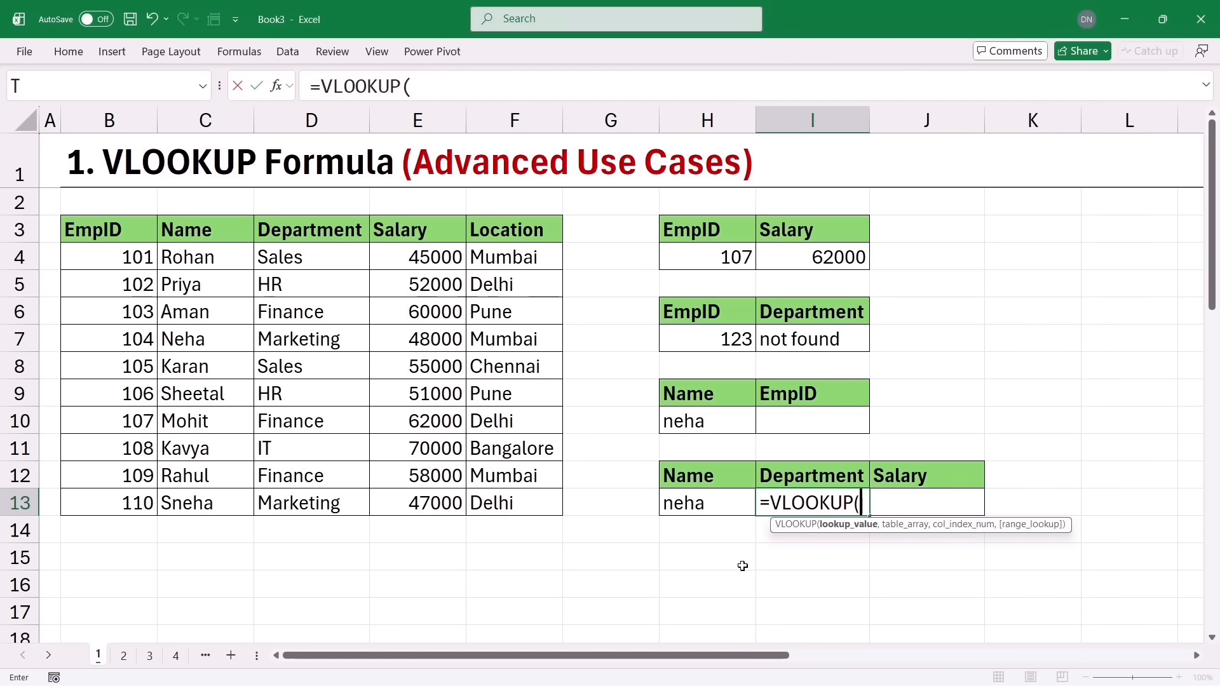
left_click(691, 507)
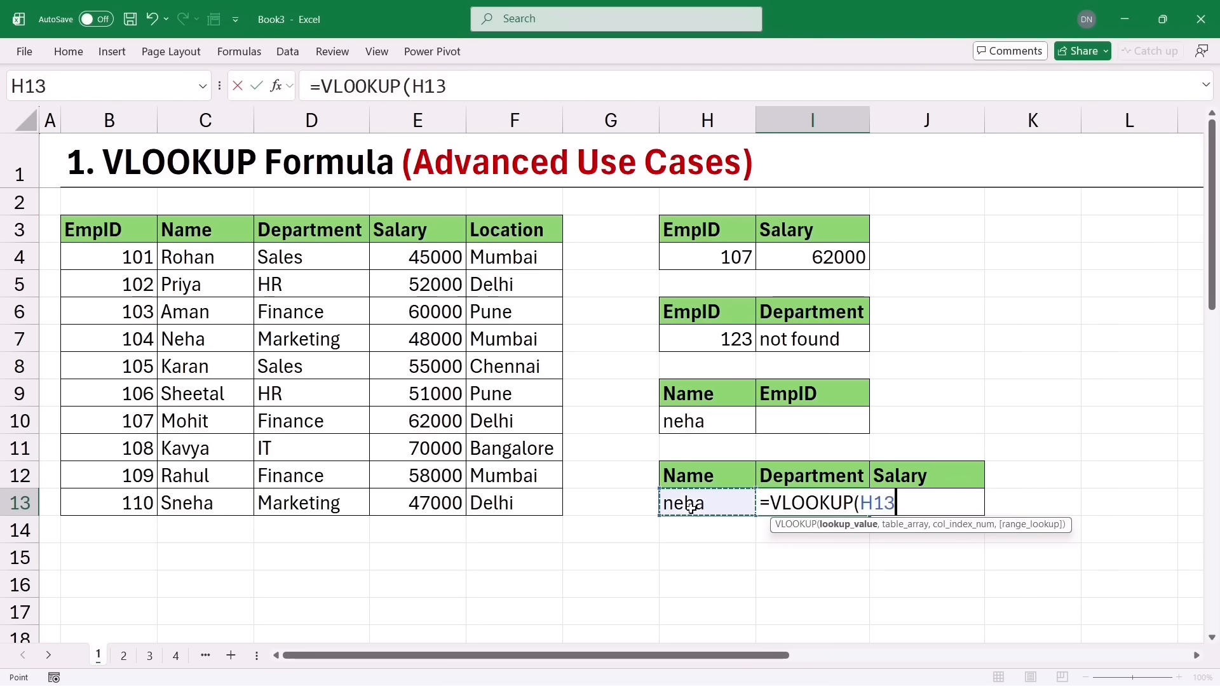
type(",")
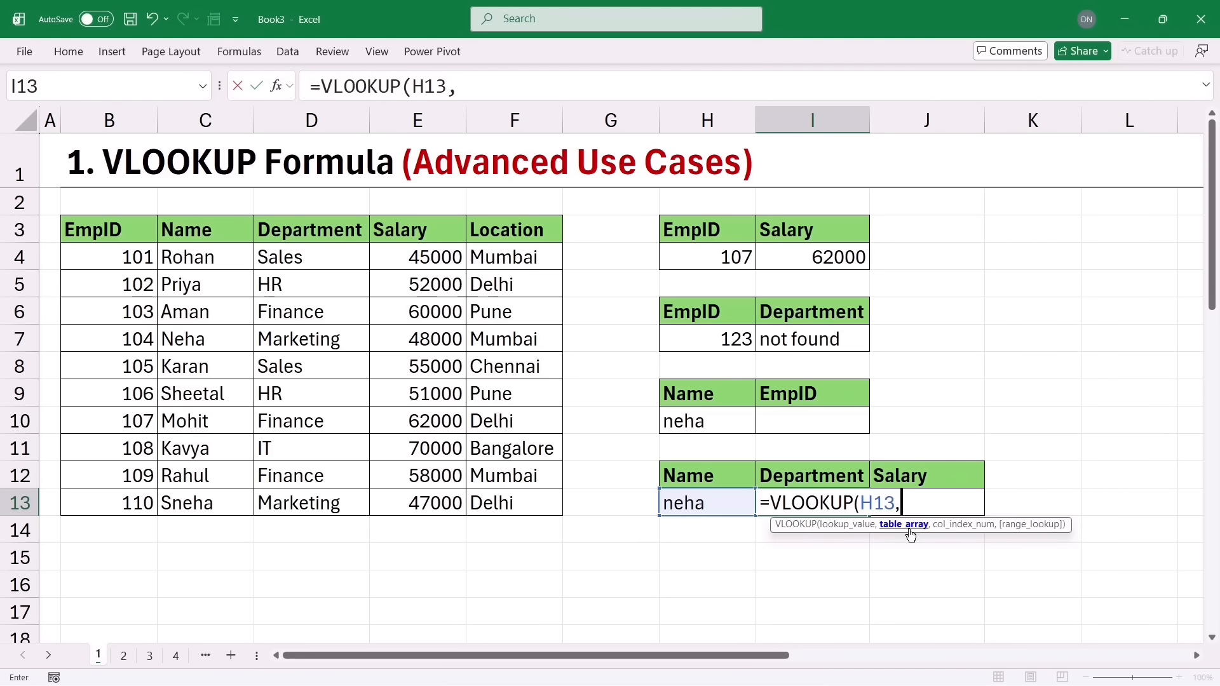
left_click_drag(109, 230, 508, 502)
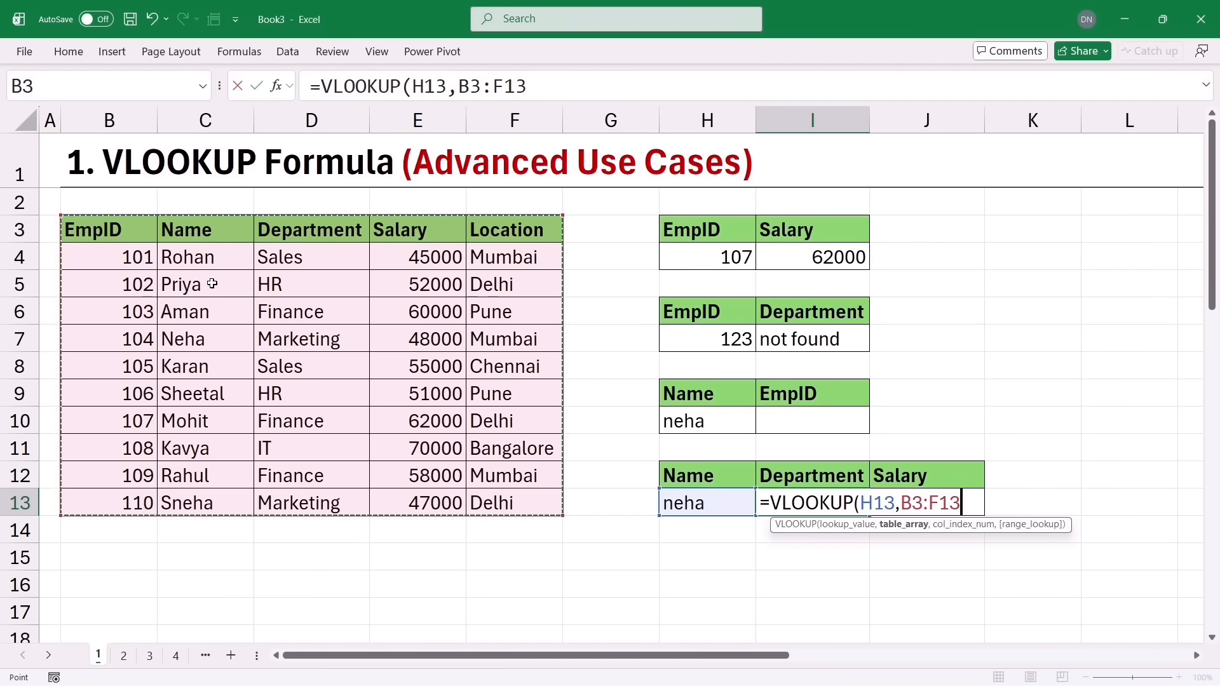
left_click_drag(193, 228, 487, 504)
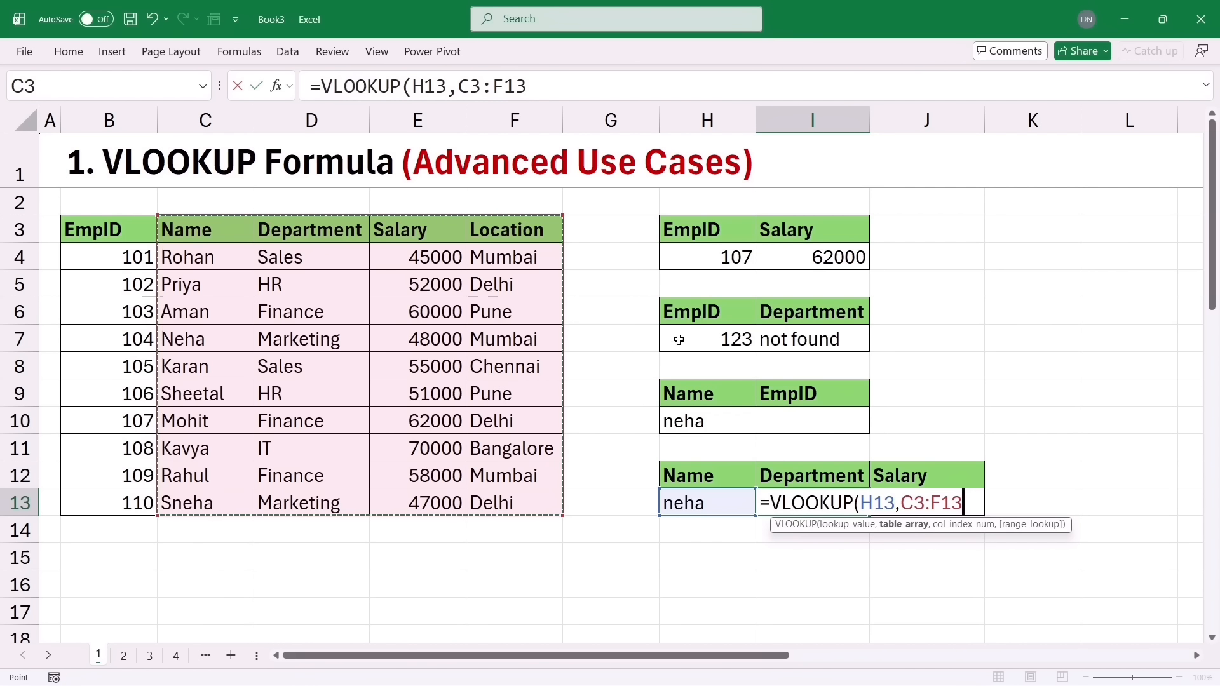
type(",2")
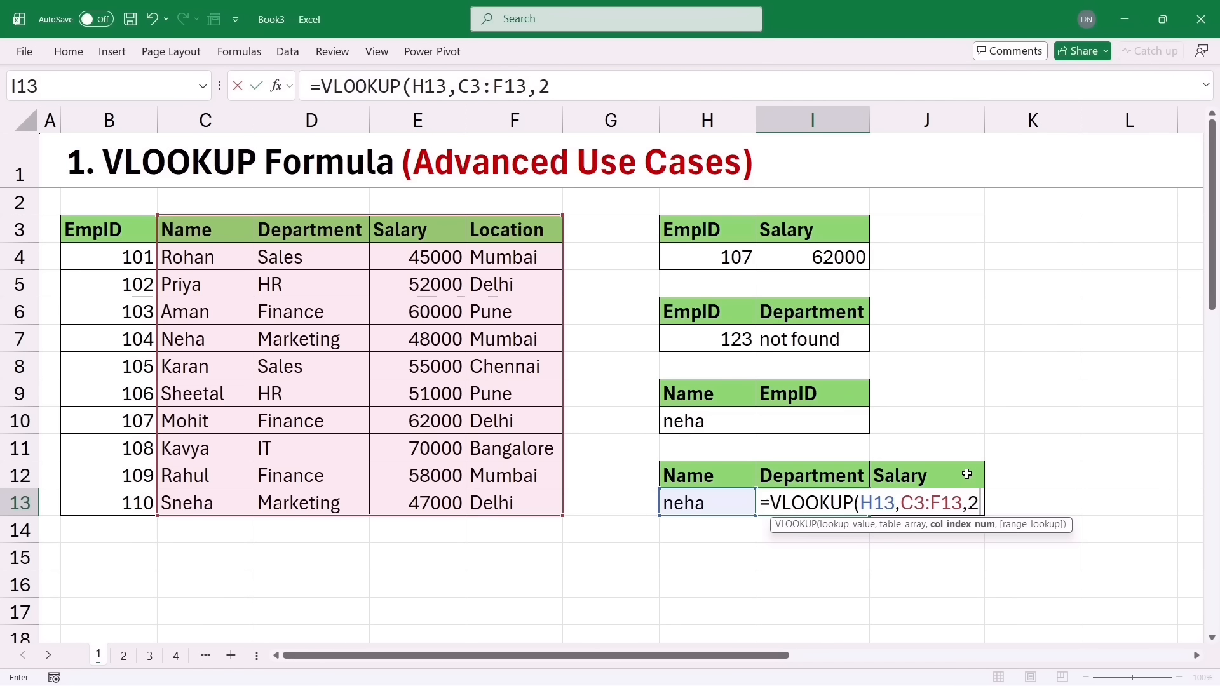
type(",0")
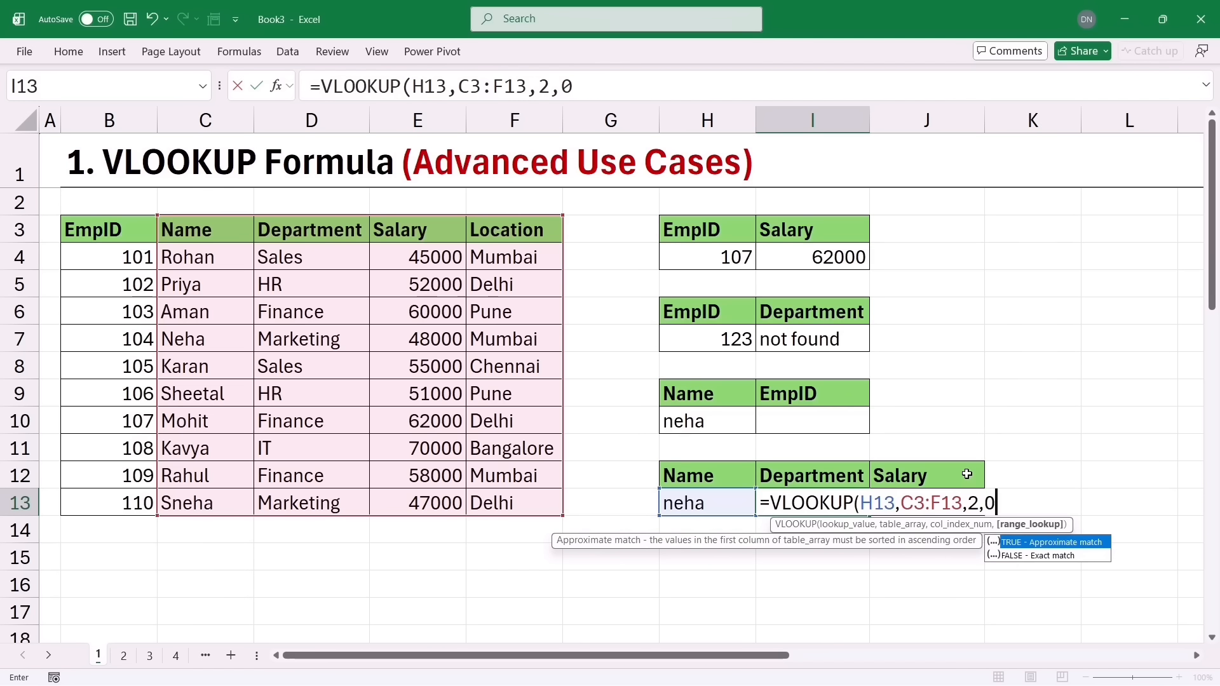
type(")")
key("Return")
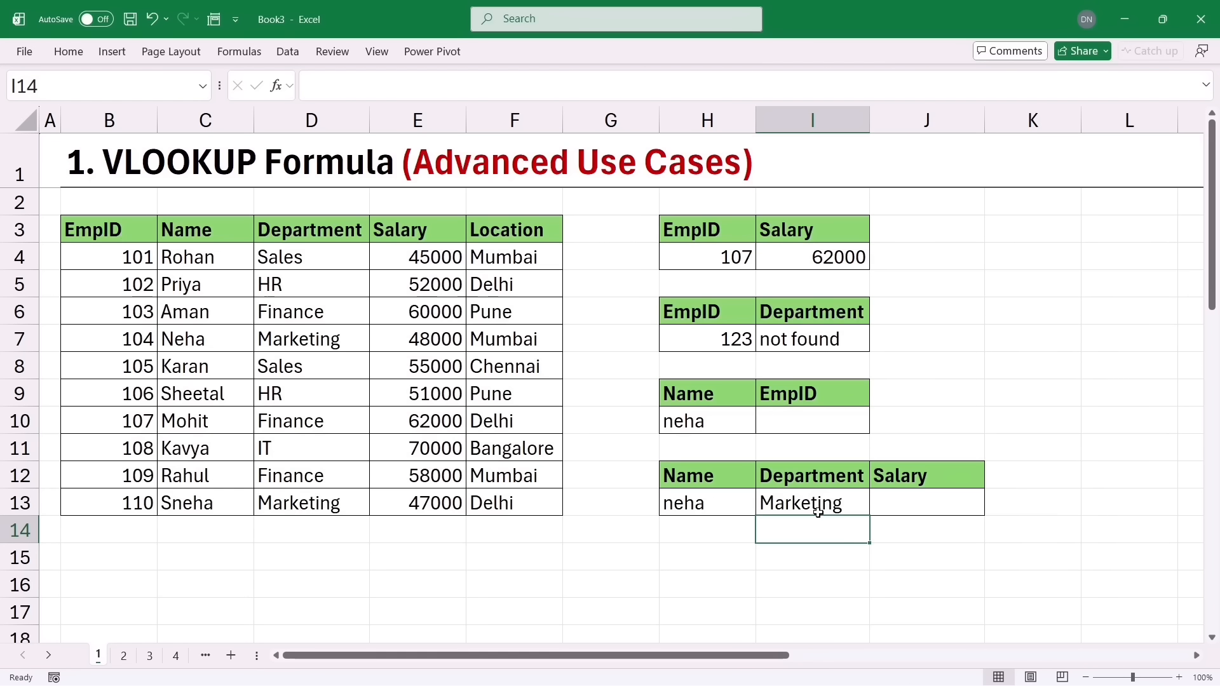
Look up the salary by name in J13 with =VLOOKUP(H13,C3:F13,3,0)
left_click(904, 501)
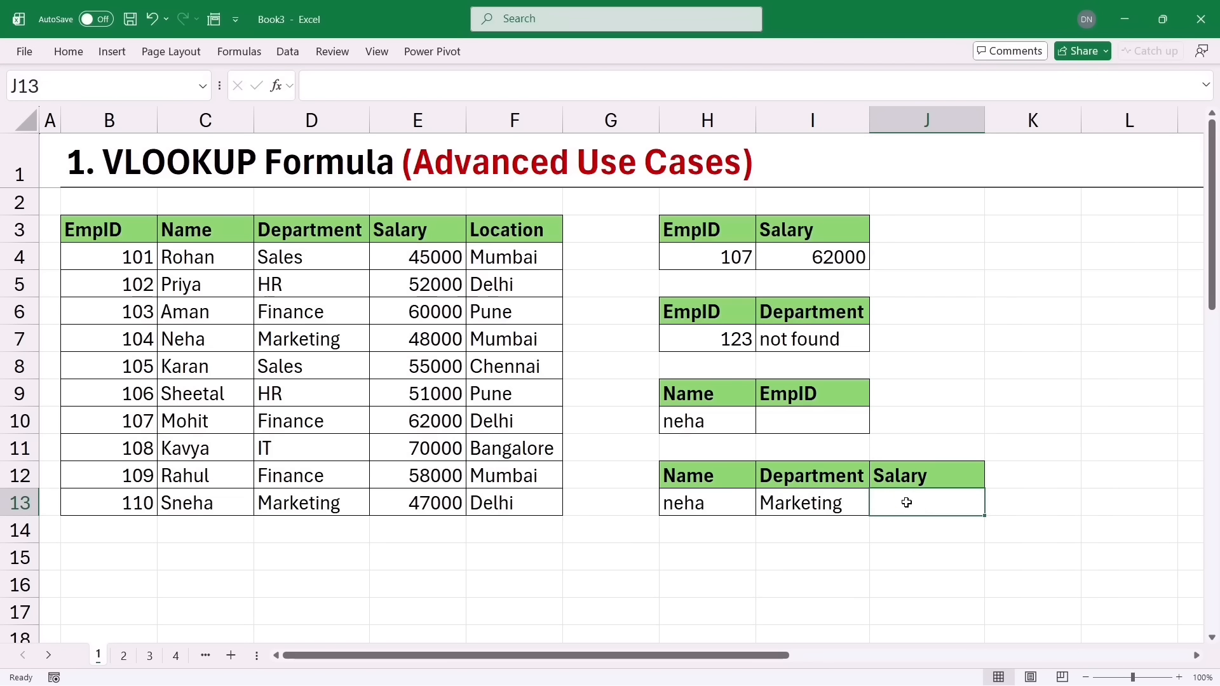
type("=vlo")
key("Tab")
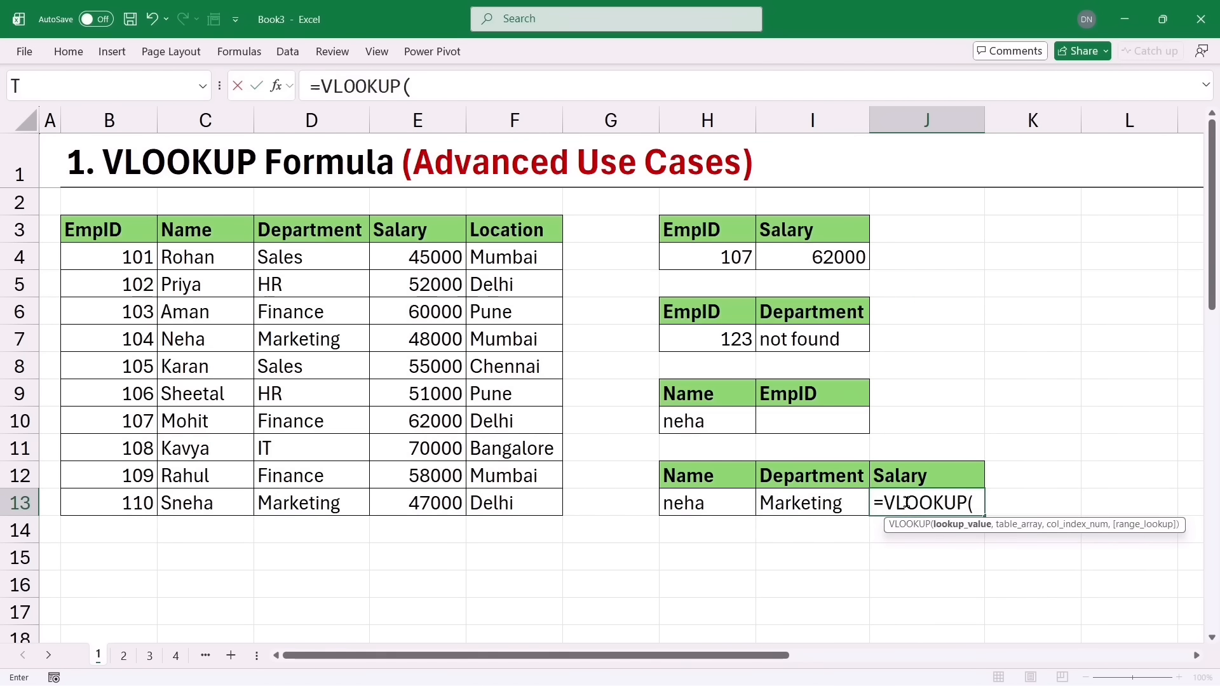
left_click(694, 505)
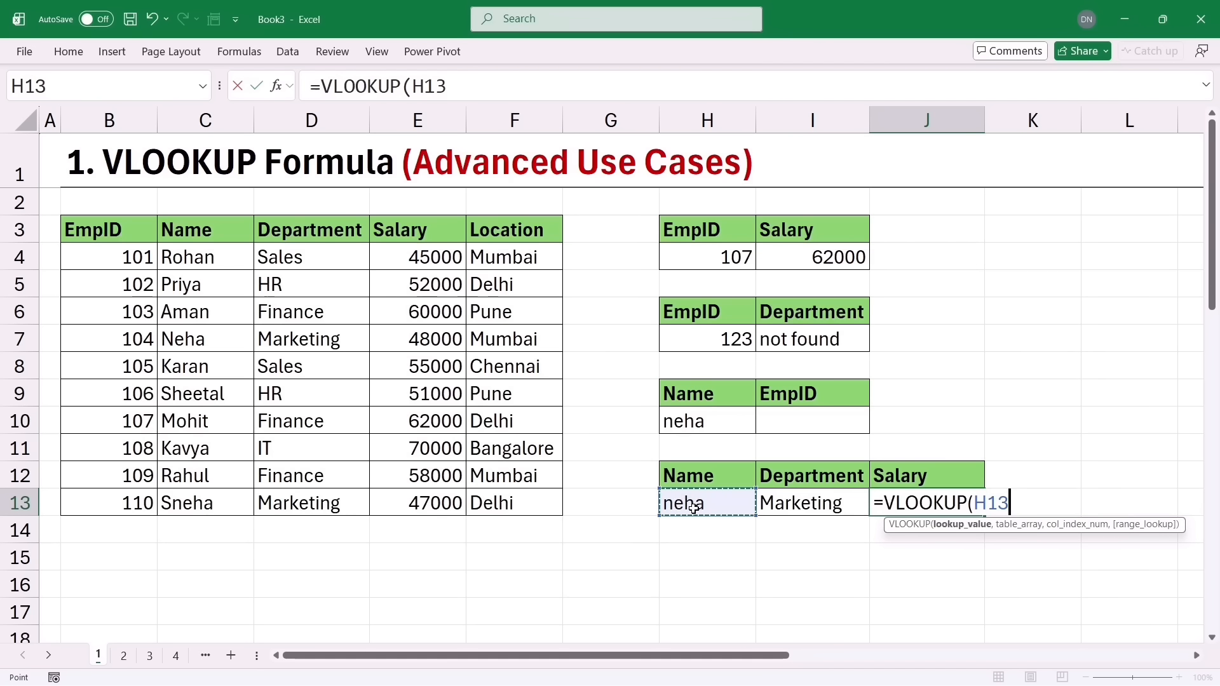
type(",")
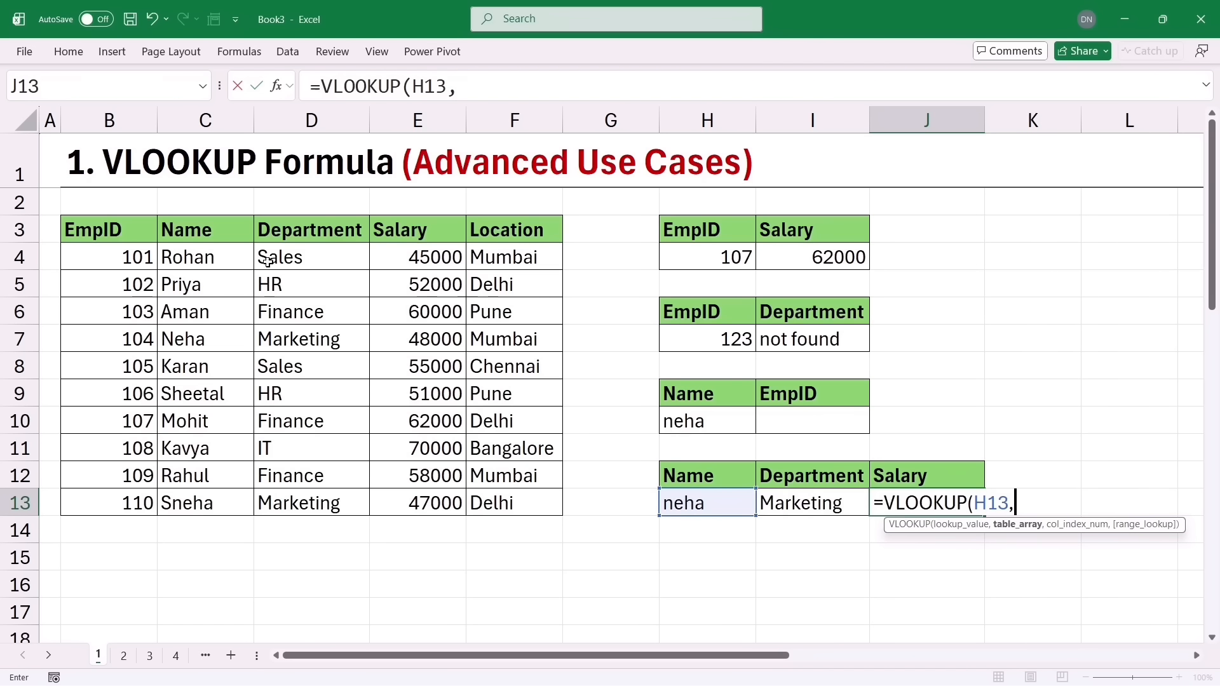
left_click_drag(203, 235, 556, 512)
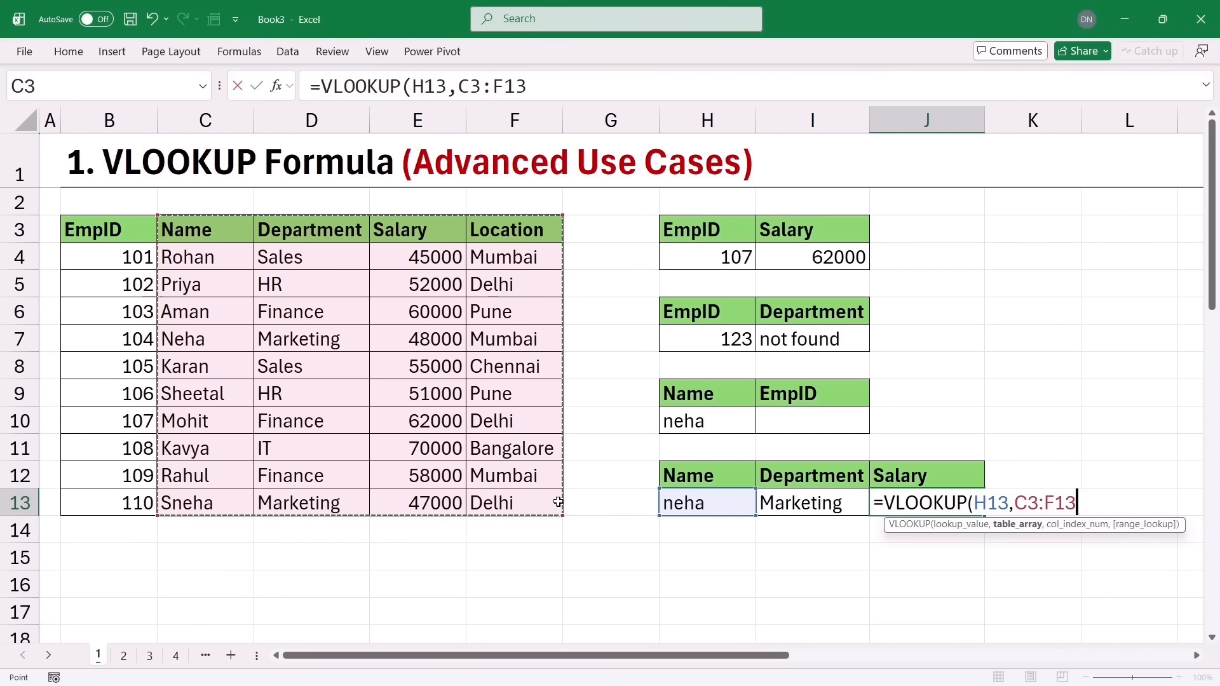
type(",")
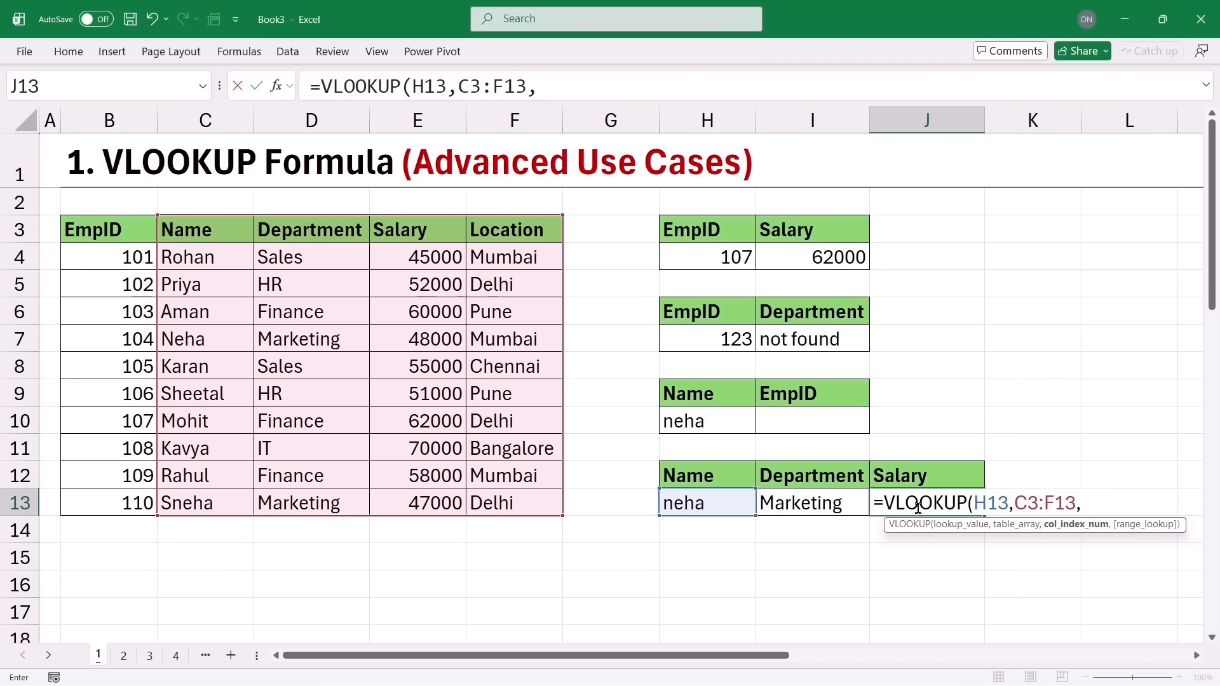
type("3")
type(",0)")
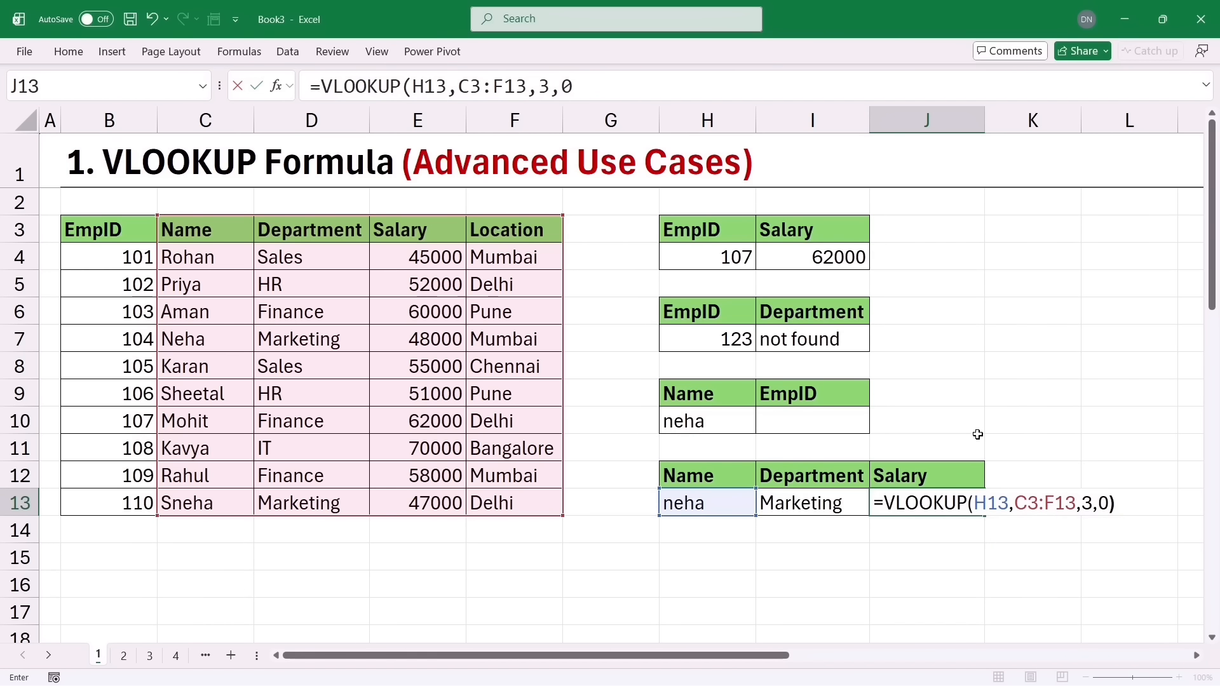
key("Return")
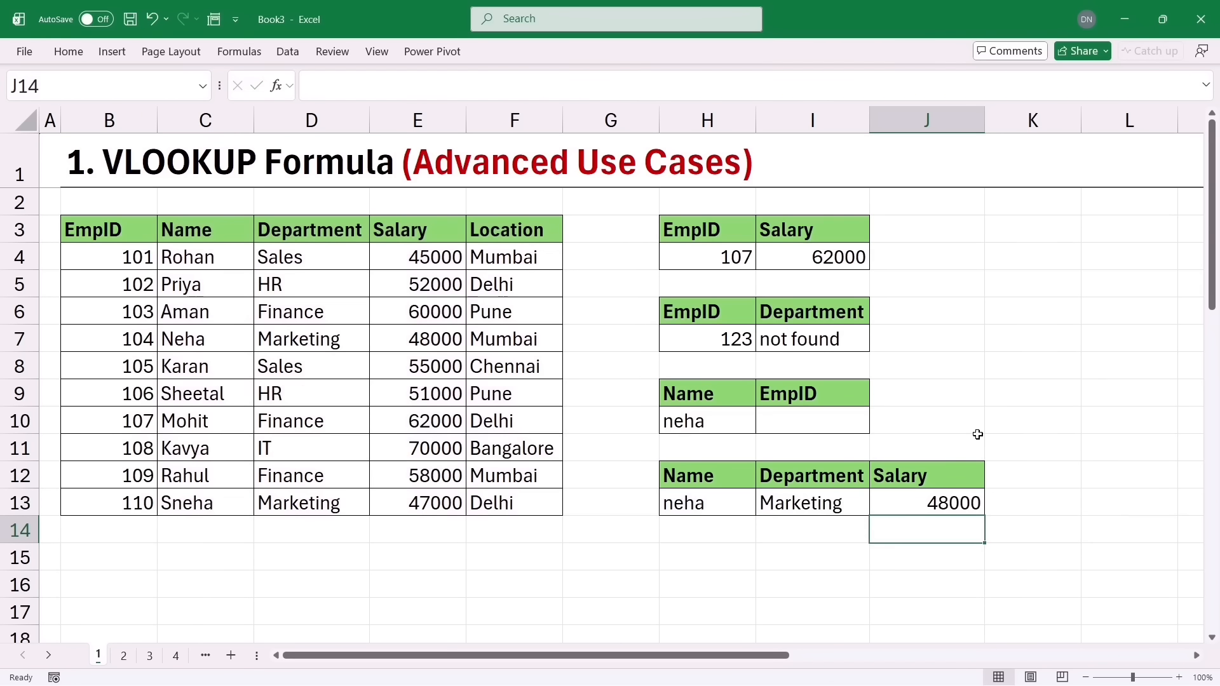
Replace the lookup name in H13 with that of the employee in table row 13 and check the salary against E13
left_click(739, 497)
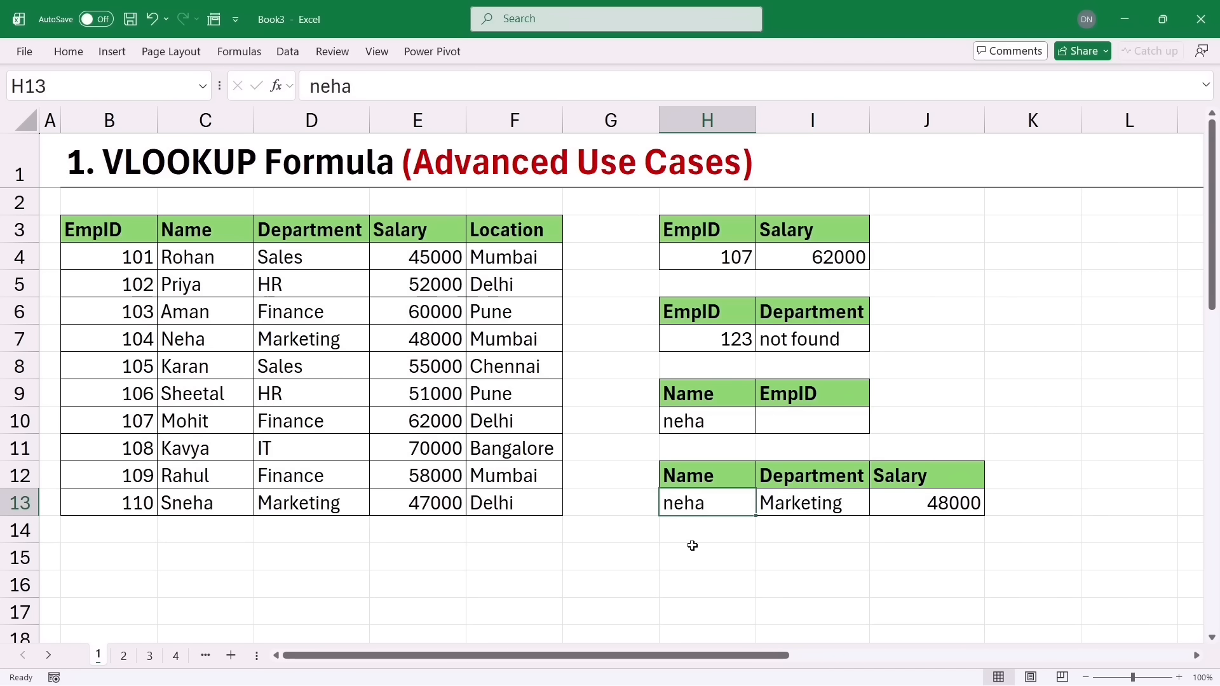
type("sneha")
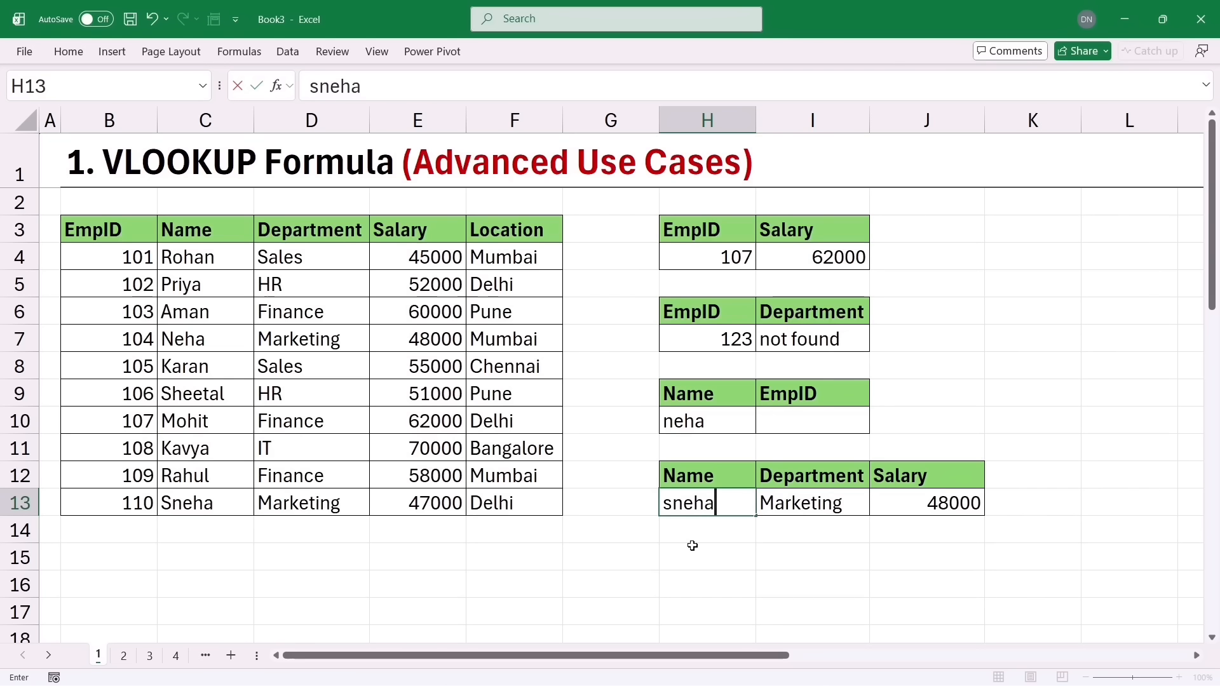
key("Return")
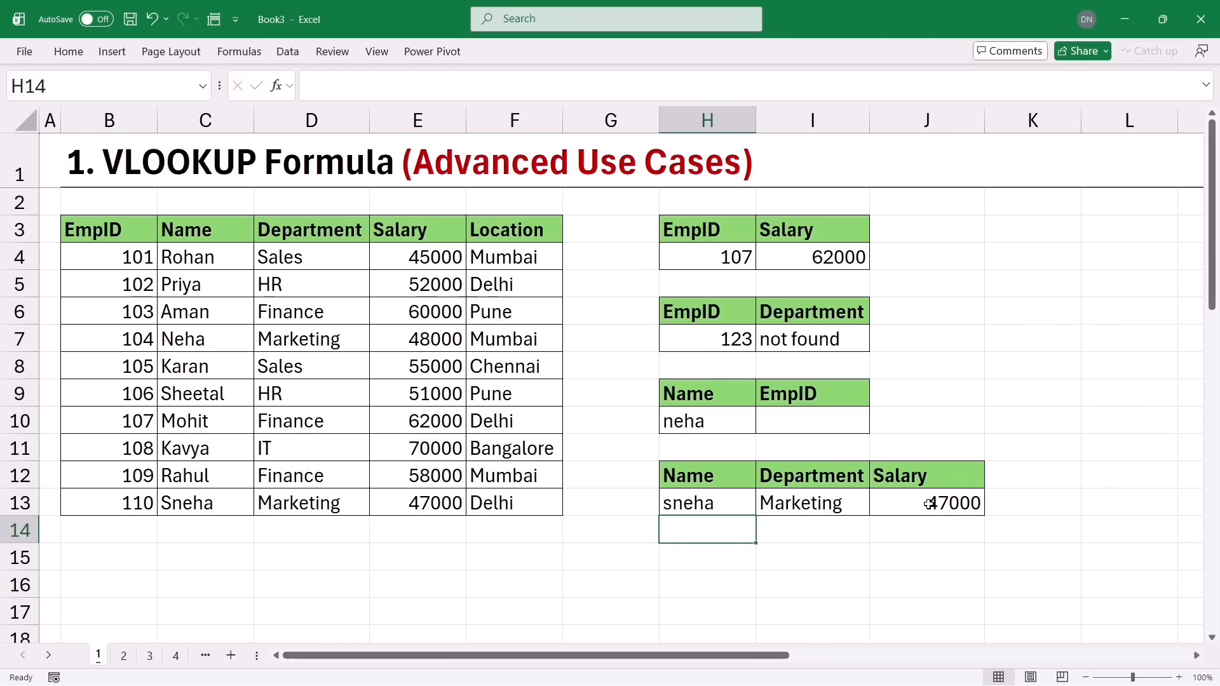
left_click(416, 503)
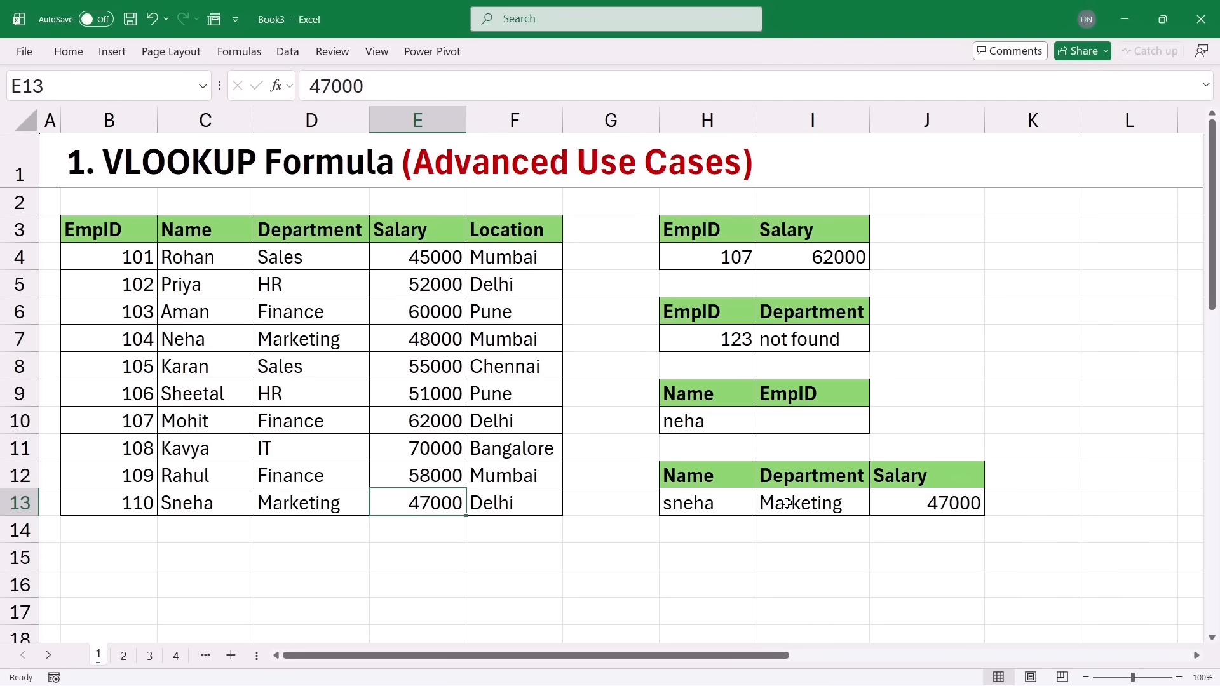
Go to the second lookup example and examine its EmpID, Name, Department, Salary and Location cells in row 20
key("Page_Down")
left_click(681, 265)
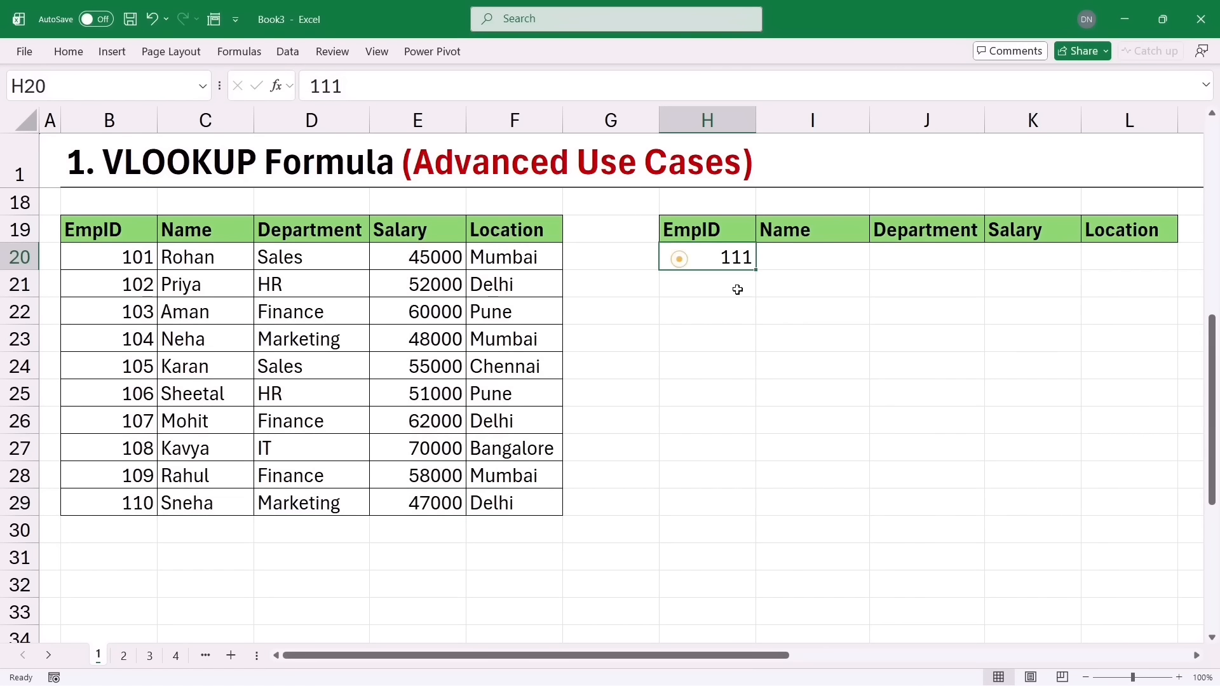
left_click(795, 264)
left_click(899, 260)
left_click(1010, 255)
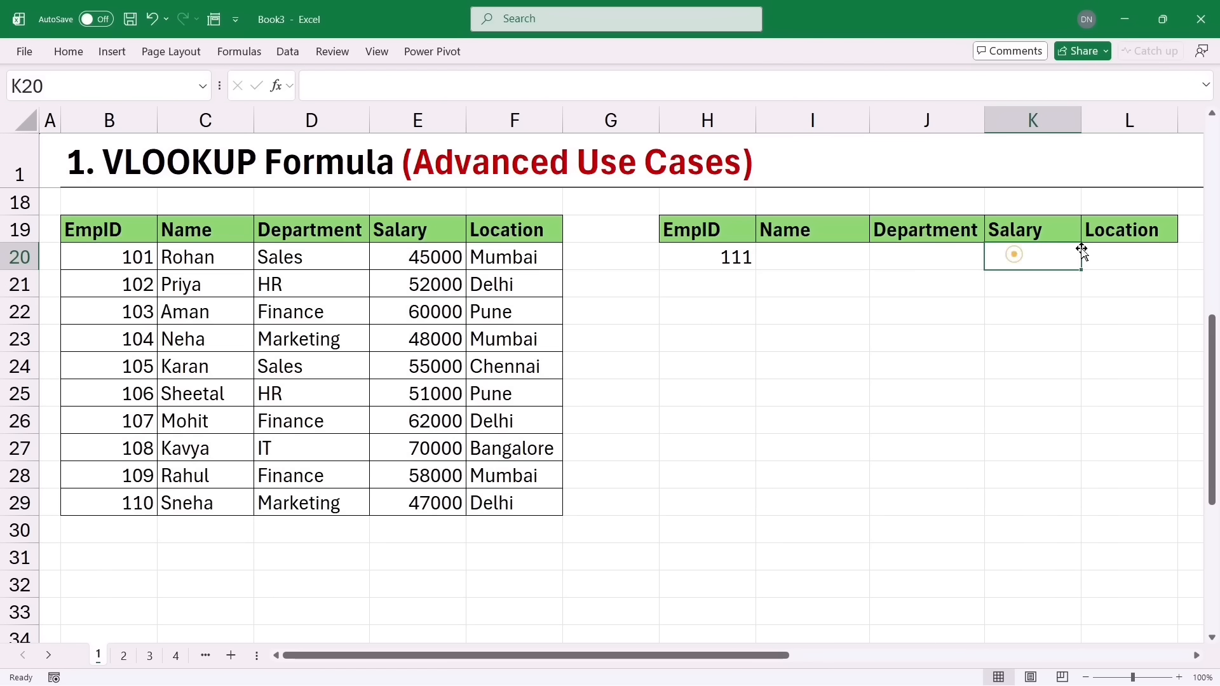
left_click(1092, 247)
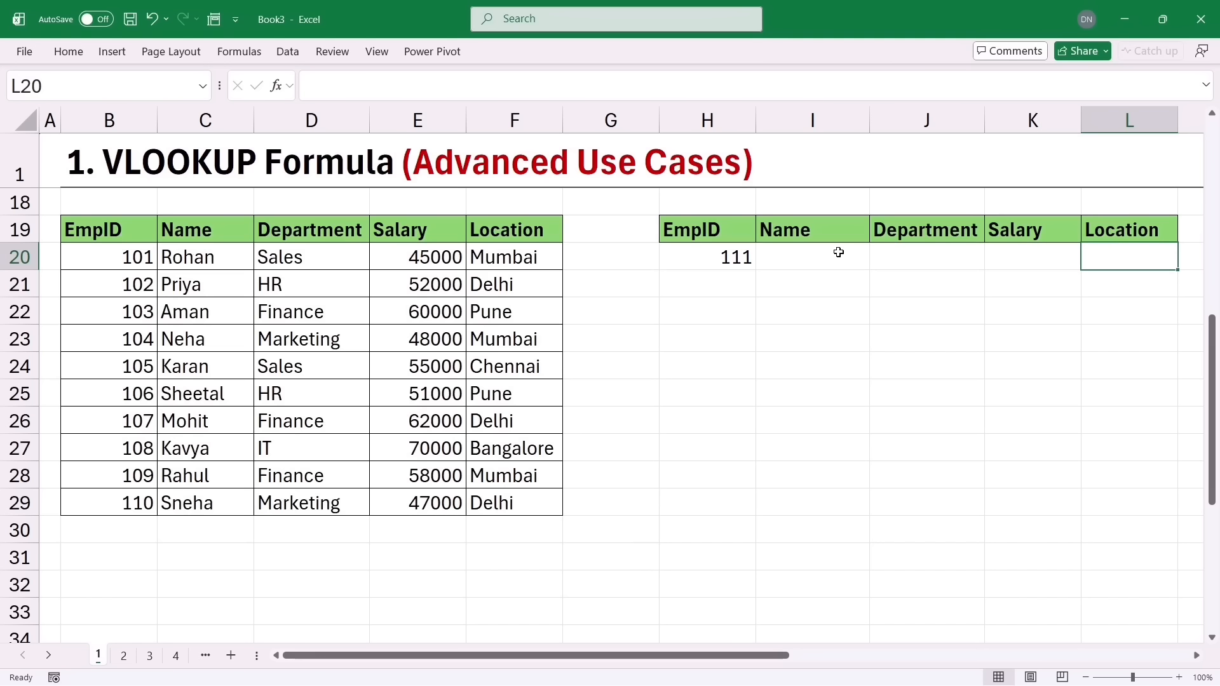
left_click(795, 257)
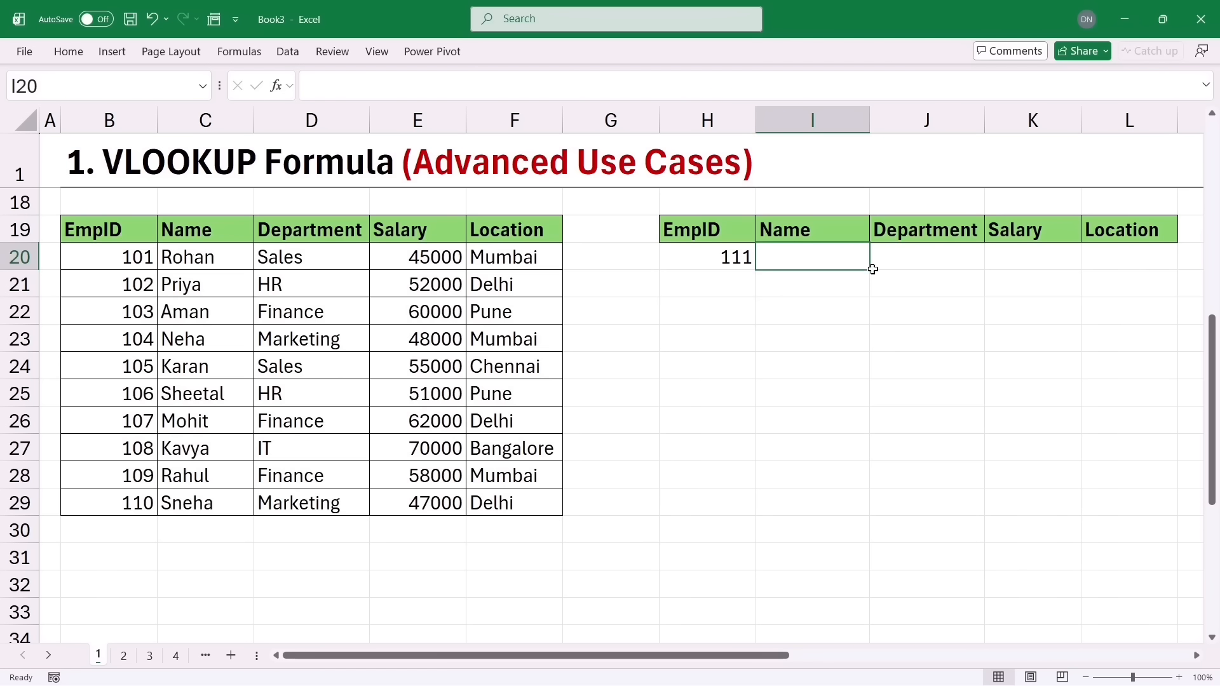
left_click(898, 257)
left_click(1004, 258)
left_click(842, 256)
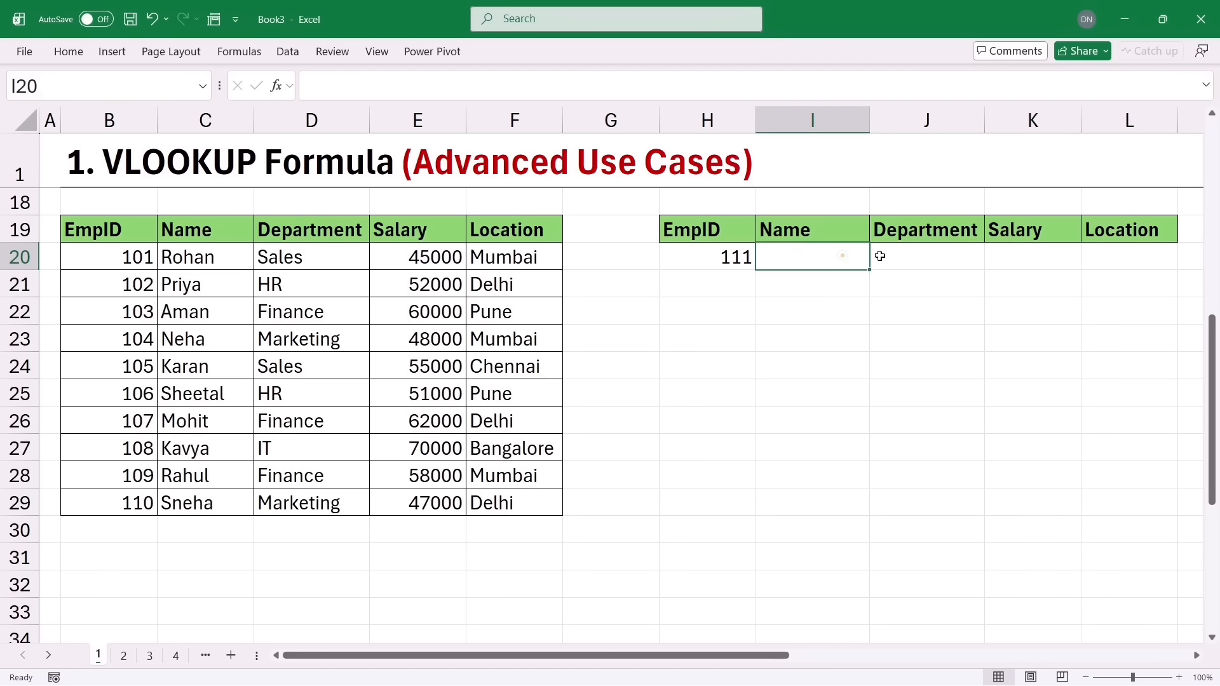
left_click(922, 256)
left_click(1021, 256)
left_click(1112, 256)
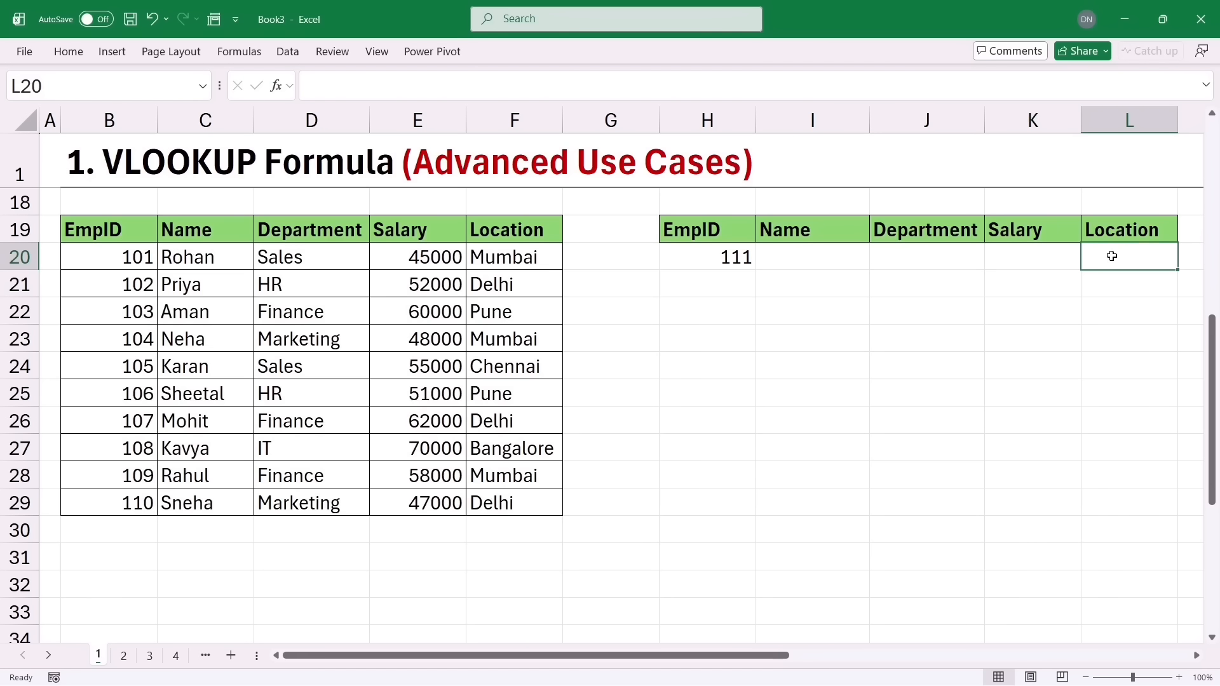
Look up the name by EmpID in I20 with =VLOOKUP(H20,B19:F29,2,0)
left_click(837, 255)
type("=")
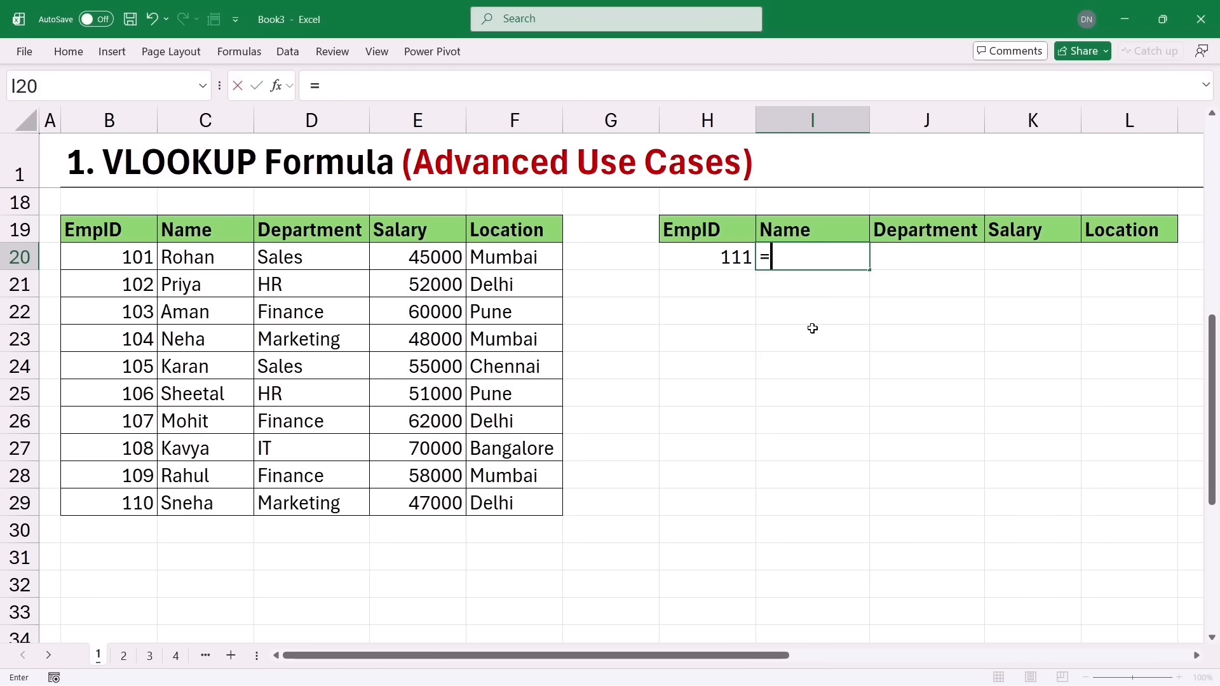
type("vlo")
key("Tab")
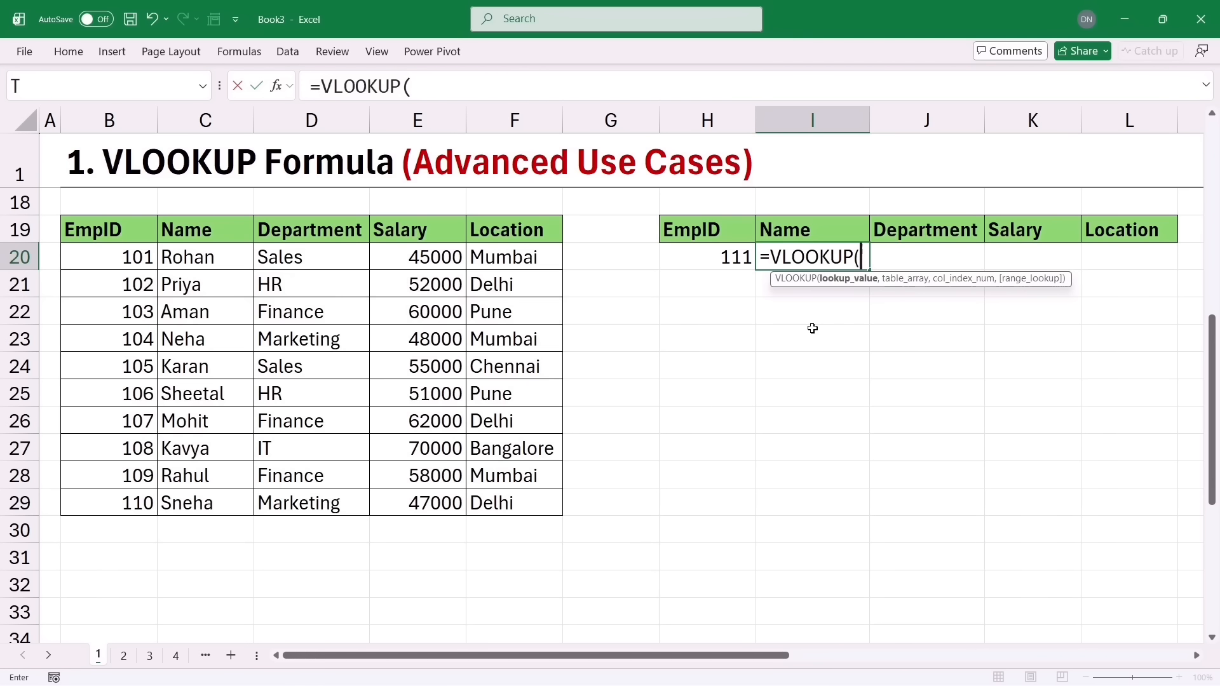
left_click(688, 258)
type(",")
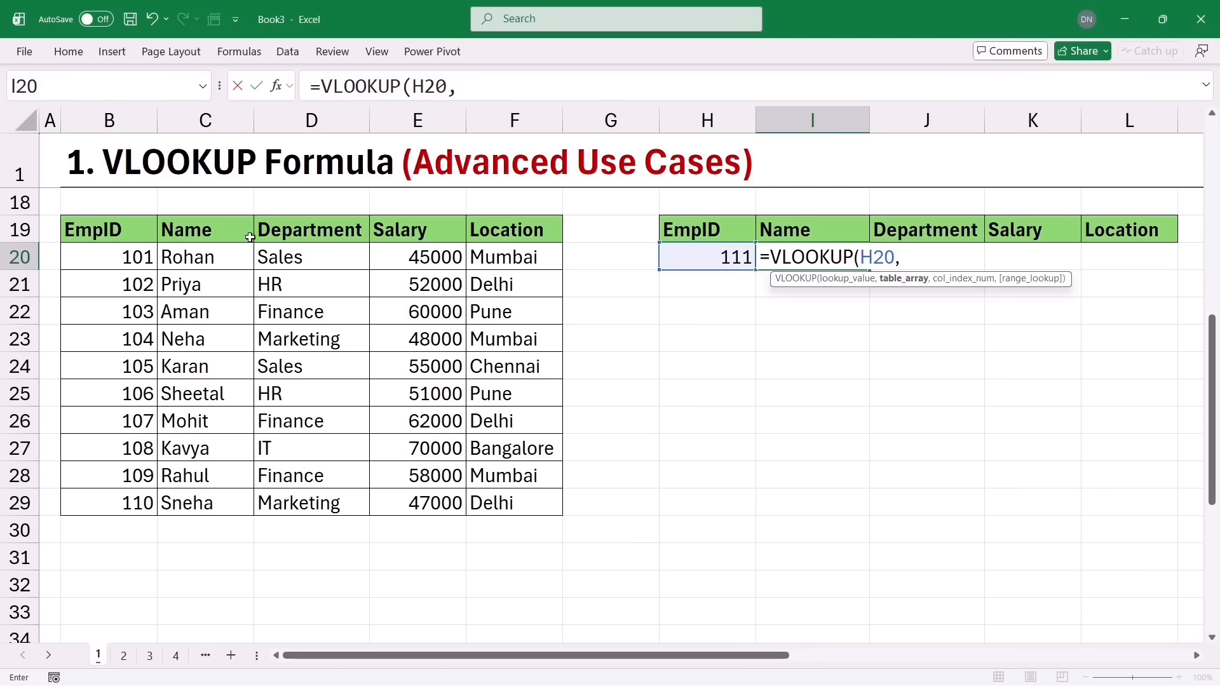
left_click_drag(123, 227, 552, 506)
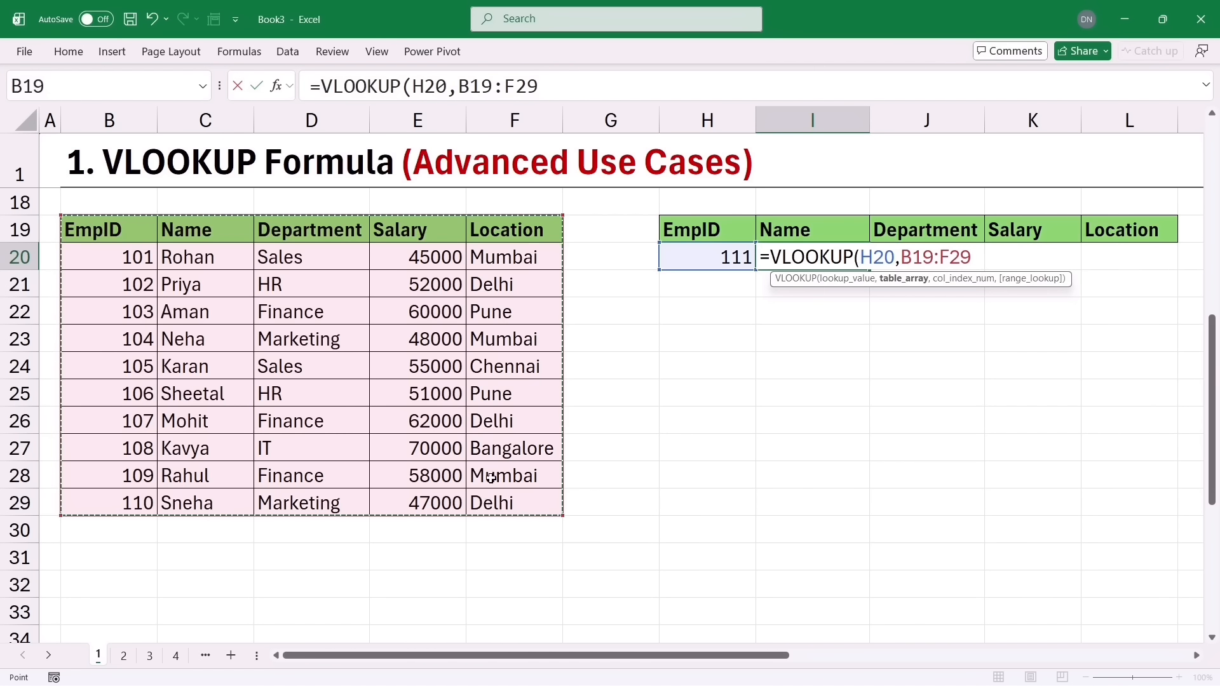
type(",")
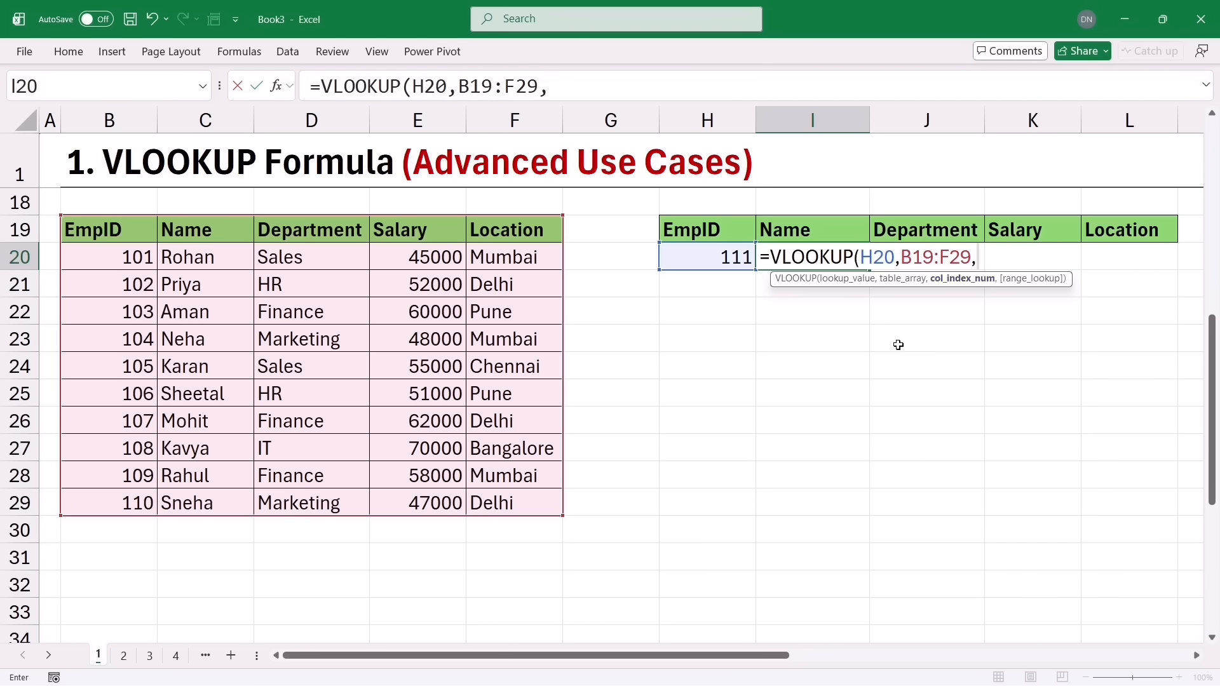
type("2,0")
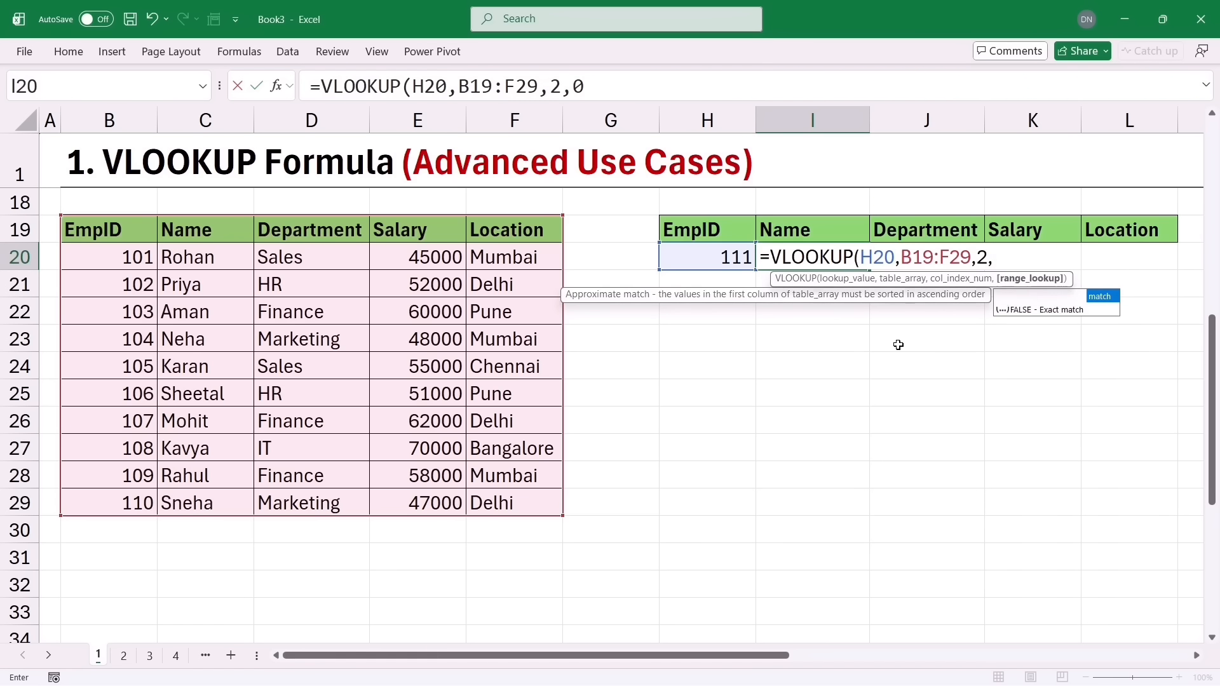
type(")")
key("Return")
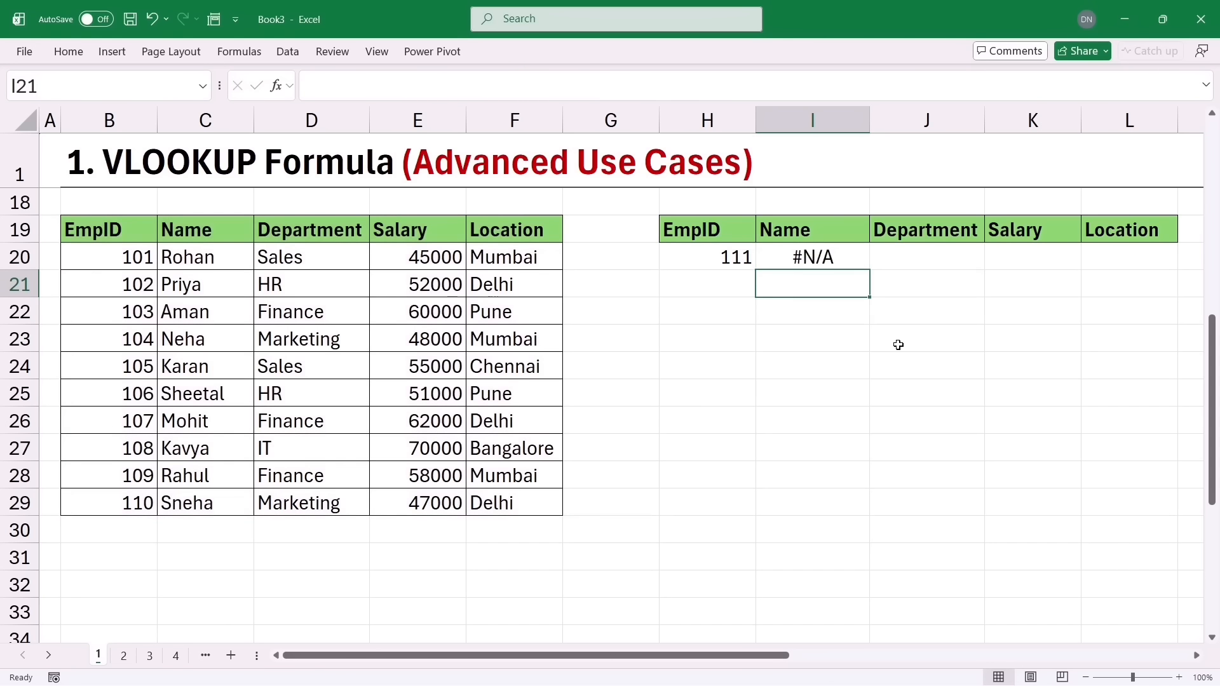
Change the lookup EmpID in H20 to 104
left_click(703, 258)
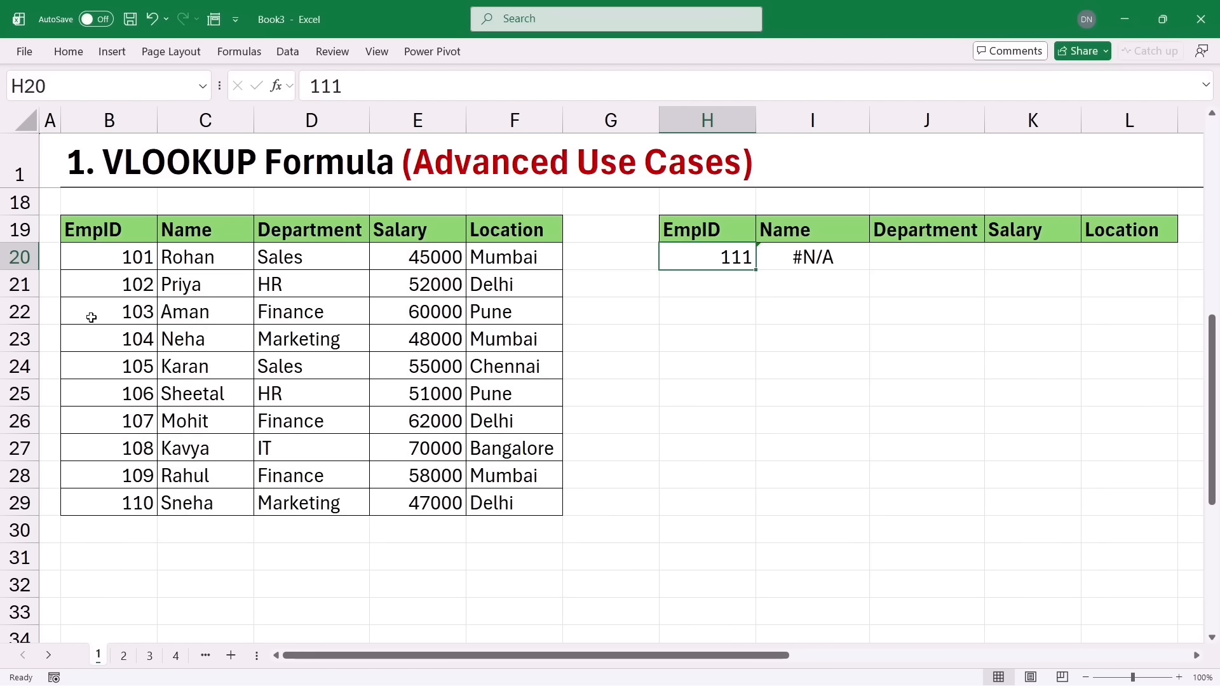
type("10")
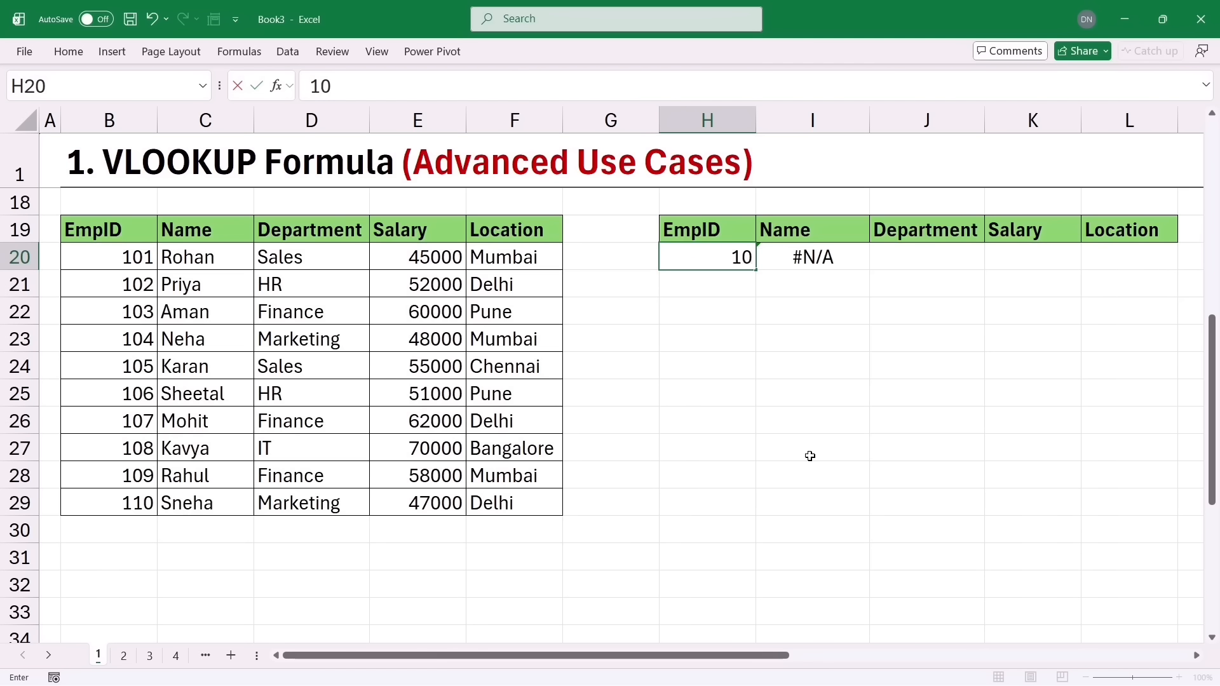
type("4")
key("Return")
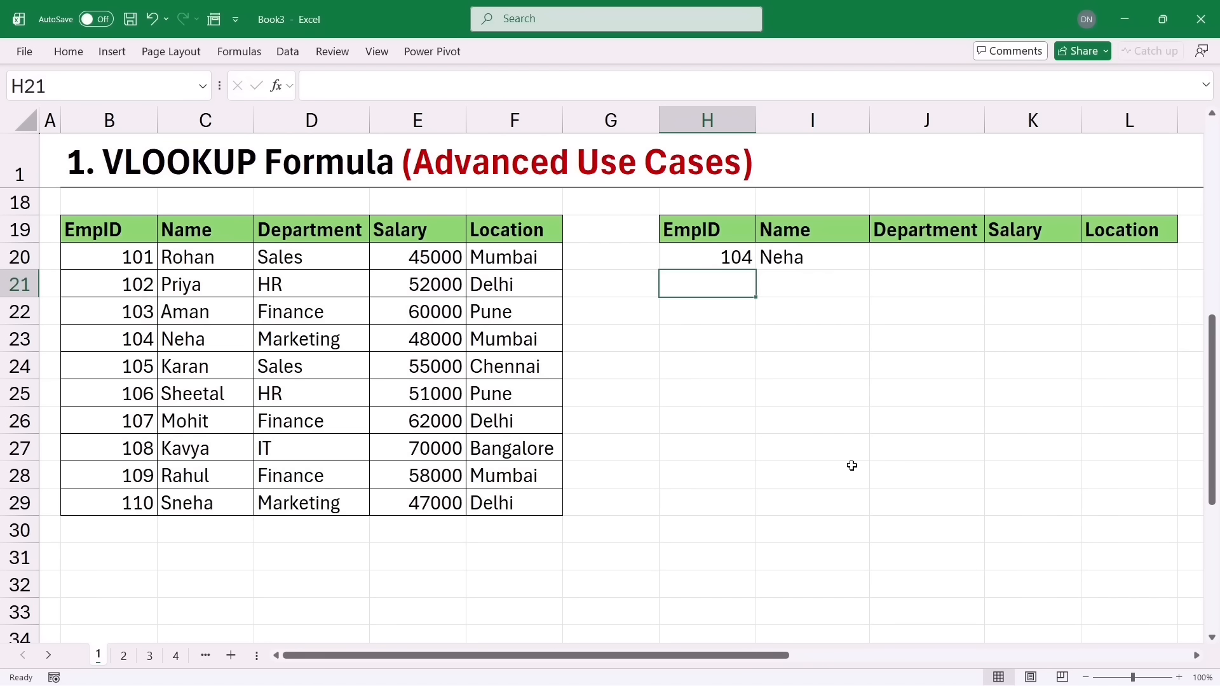
Examine the Name formula in I20 and the Department, Salary and Location cells J20:L20 that still need lookups
left_click(819, 263)
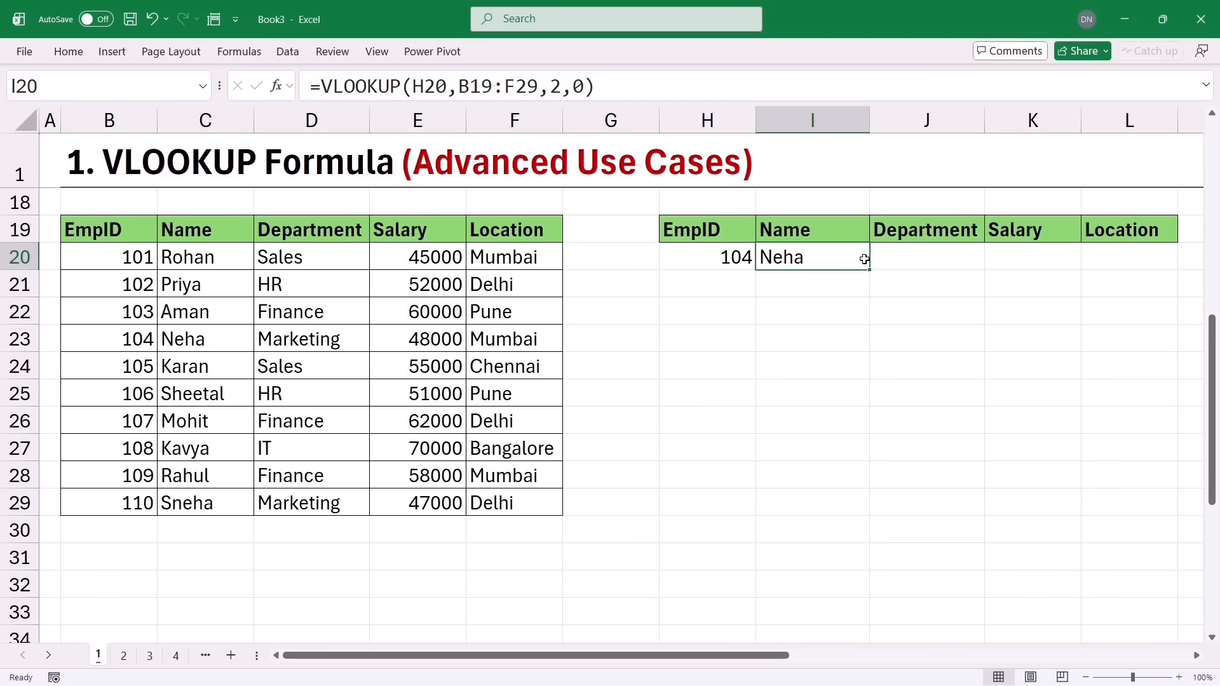
left_click(896, 260)
left_click(1028, 252)
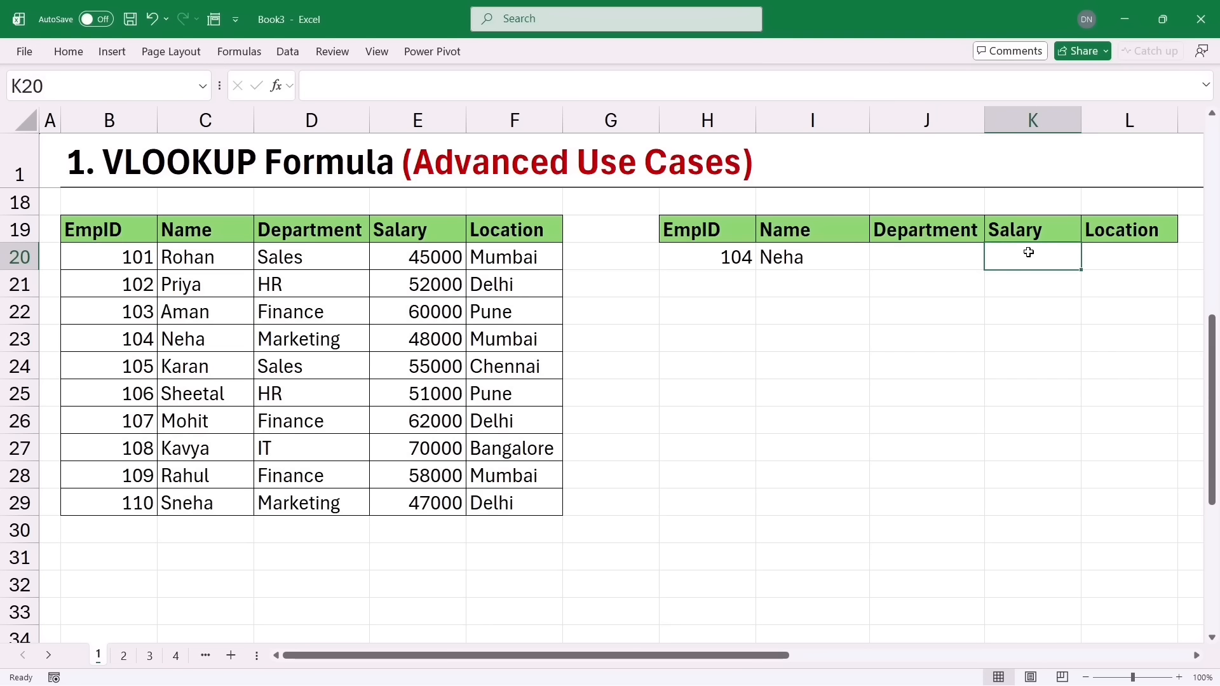
left_click(1123, 259)
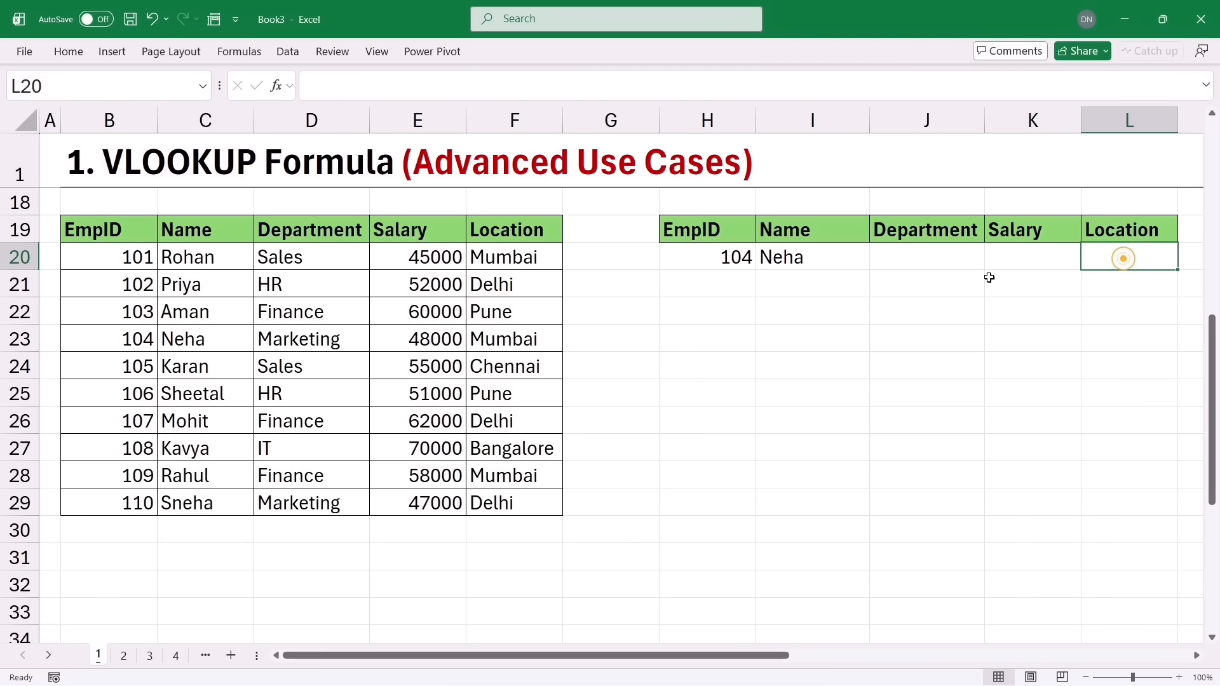
left_click(886, 258)
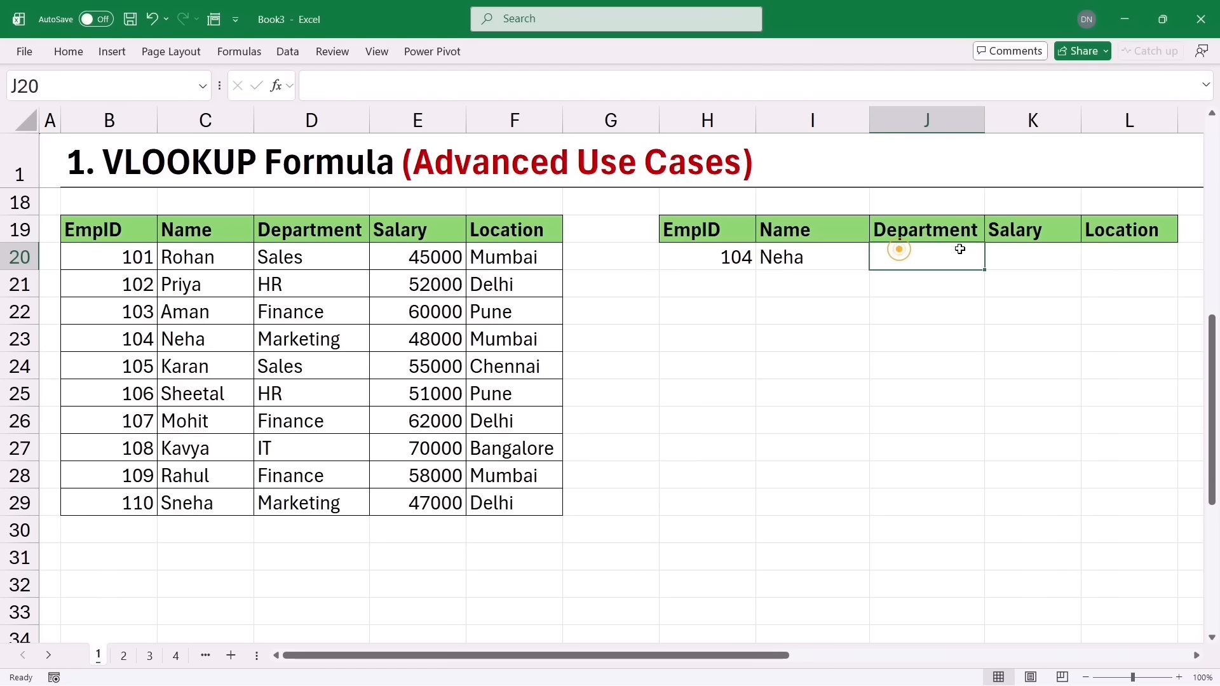
left_click(997, 248)
left_click(1109, 250)
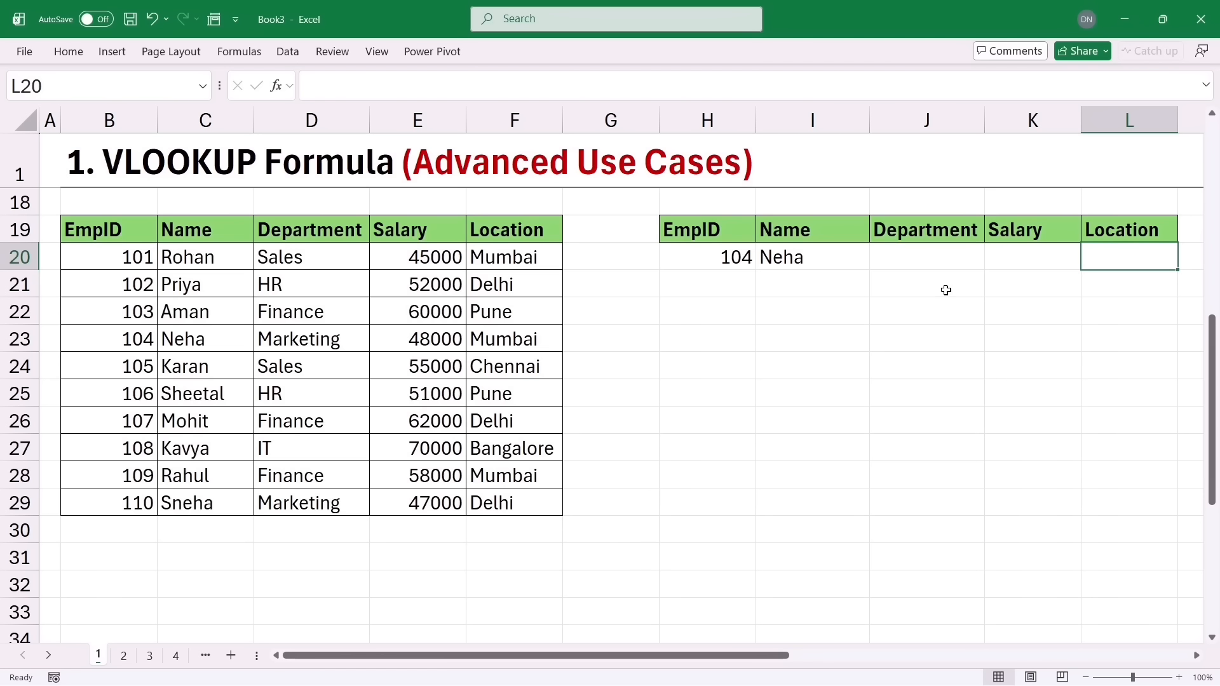
left_click(798, 262)
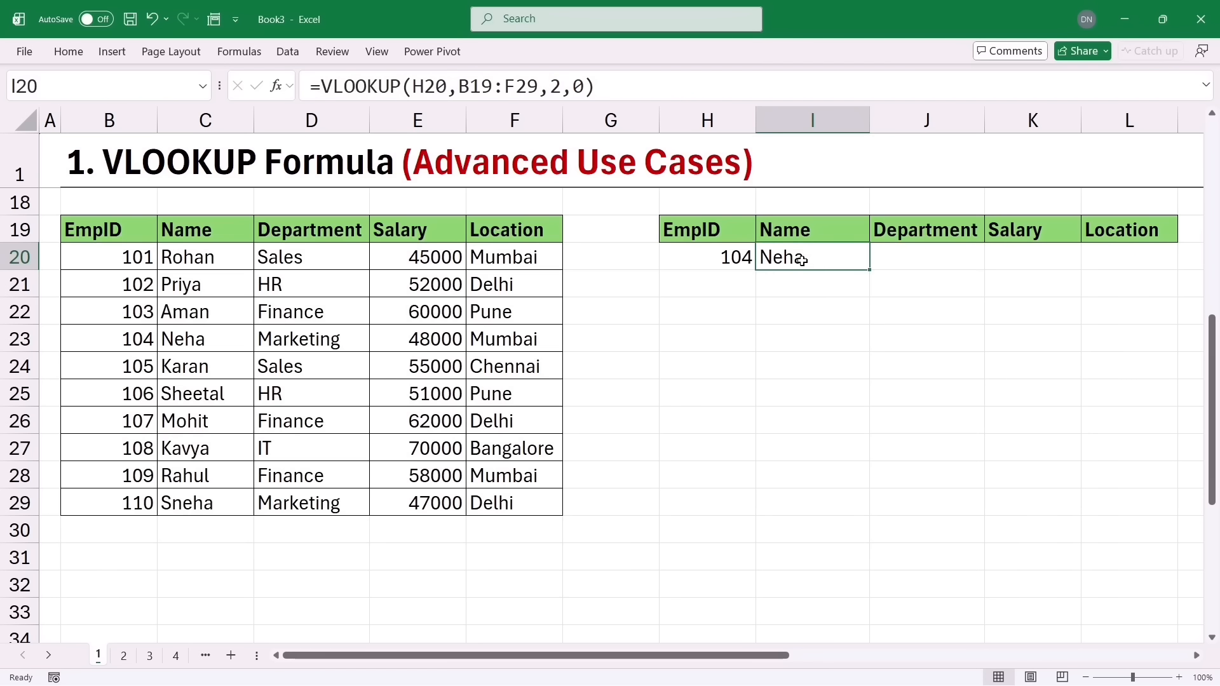
left_click(928, 235)
left_click(933, 255)
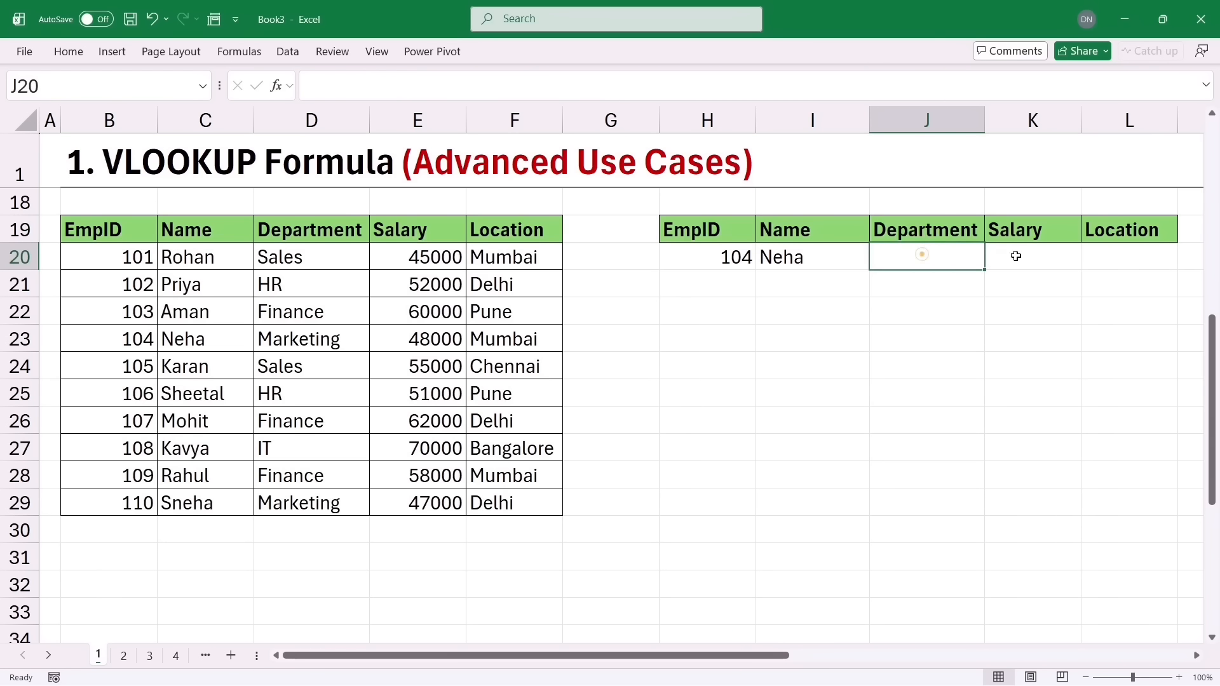
left_click(1029, 254)
left_click(1091, 257)
left_click_drag(899, 261, 1145, 259)
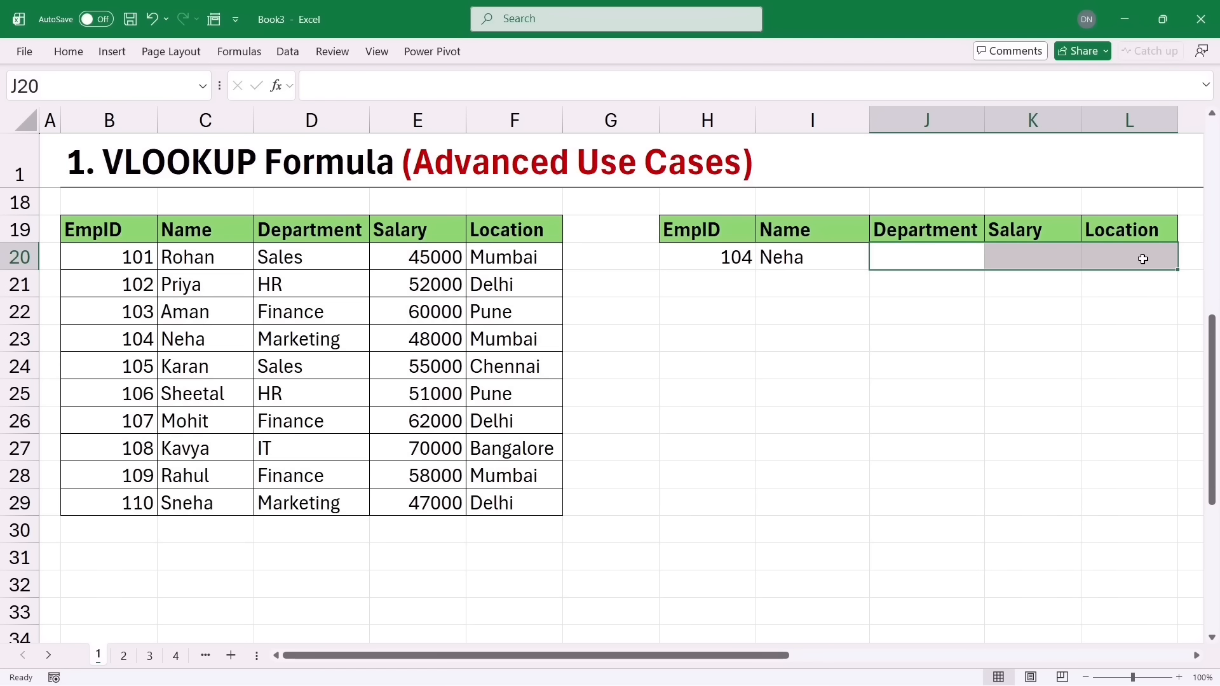
Replace the formula in I20 with =VLOOKUP(H20,B19:F29,{2,3,4,5},0) to return name, department, salary and location together
left_click(820, 263)
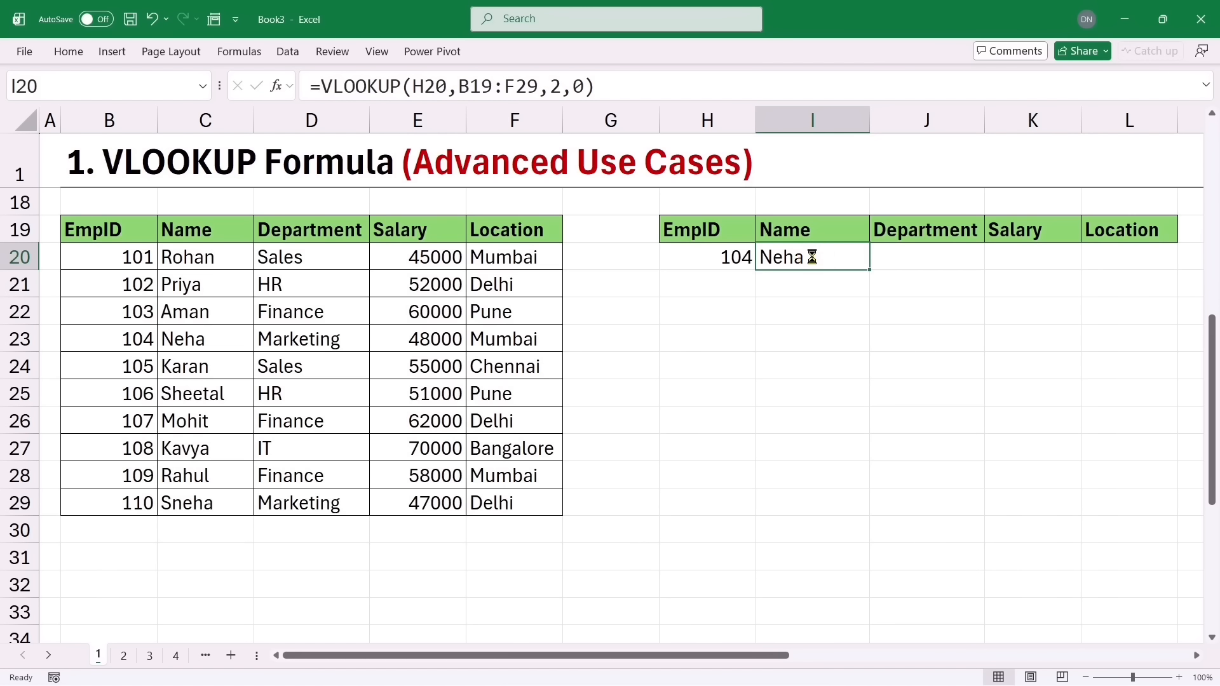
key("Delete")
type("=vloo")
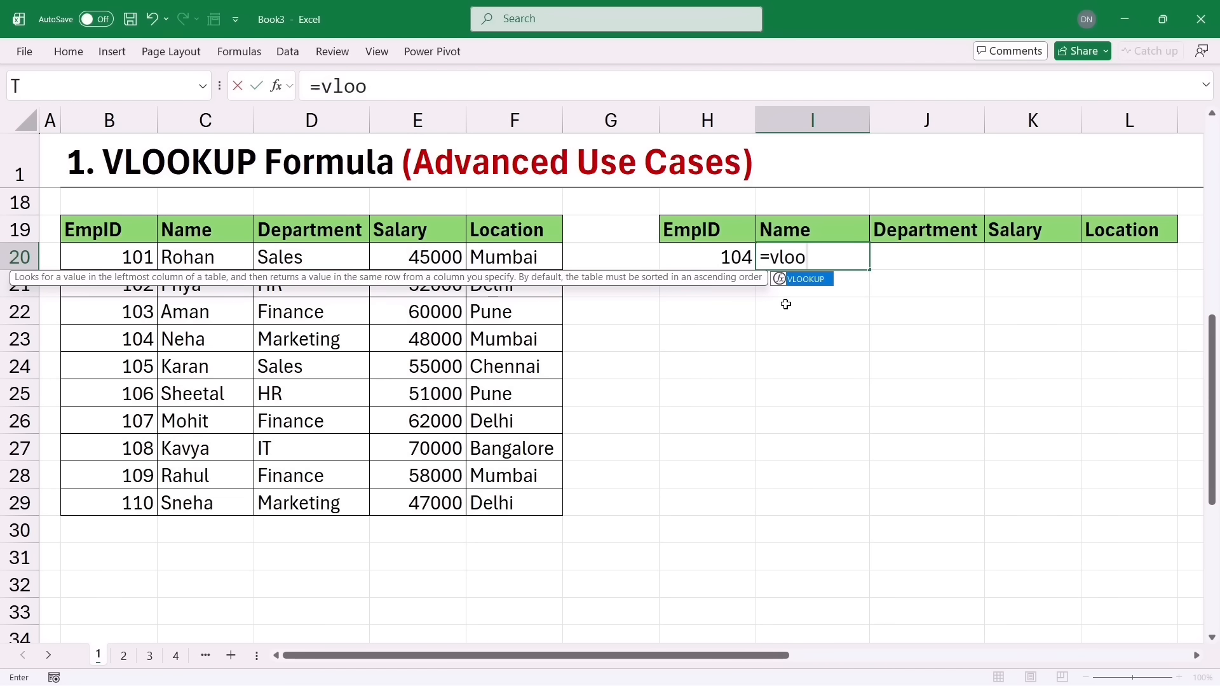
key("Tab")
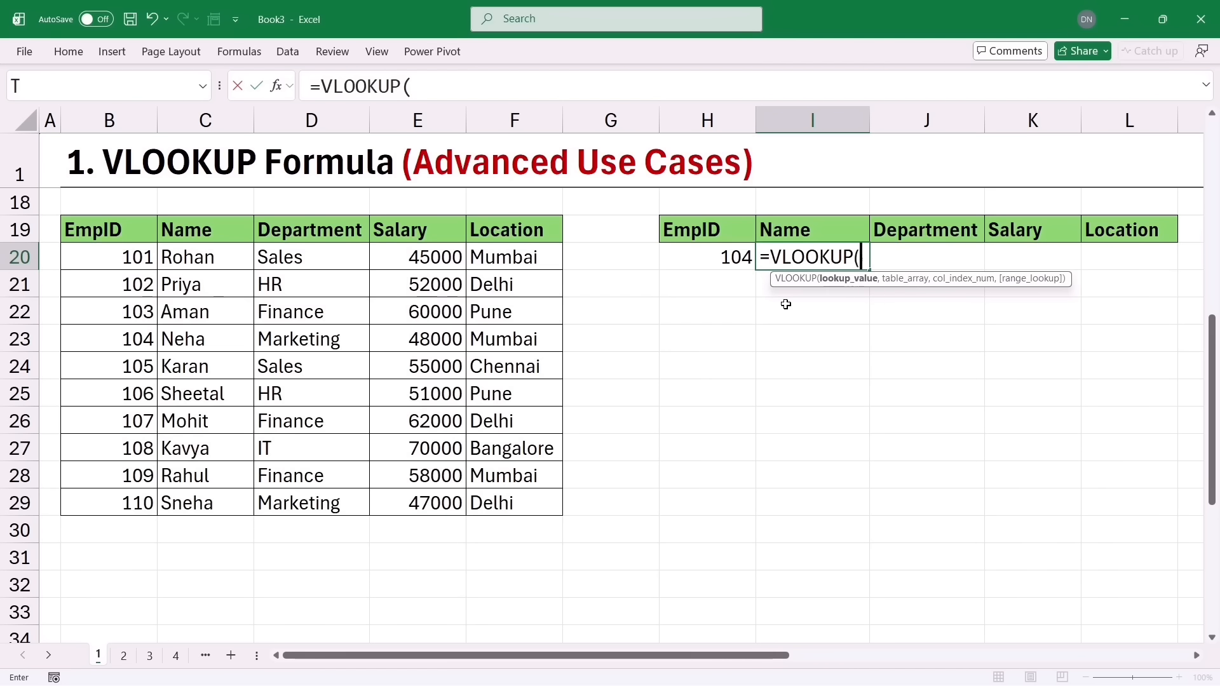
left_click(704, 256)
type(",")
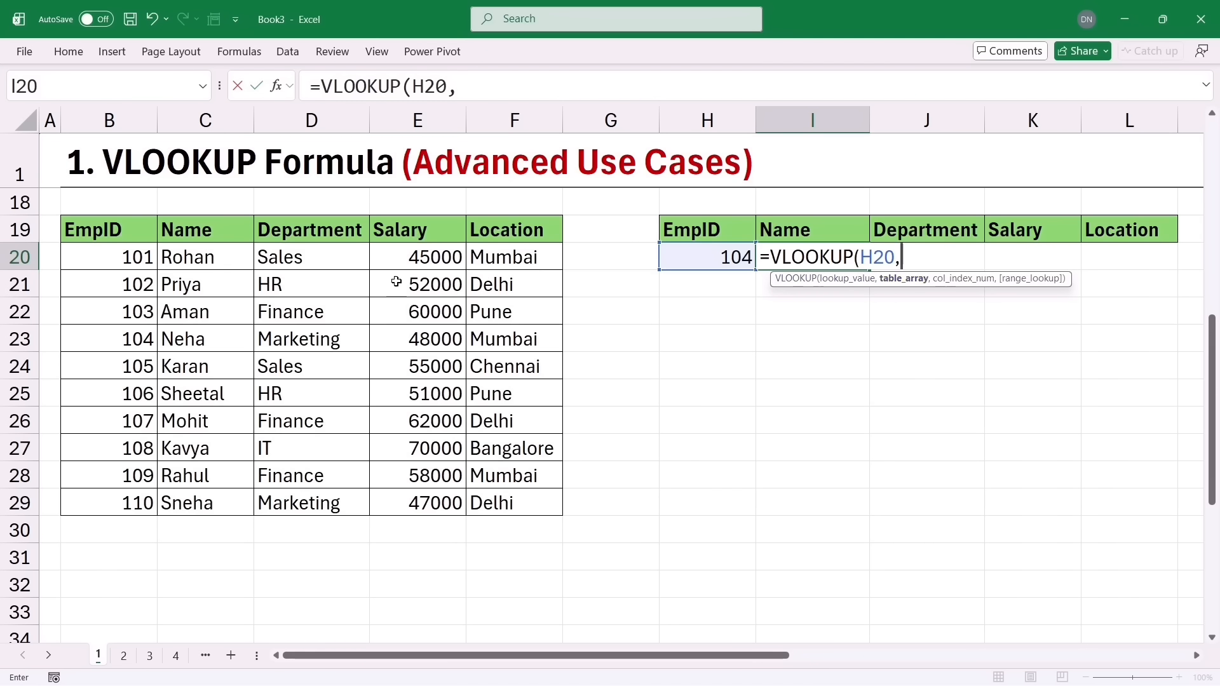
left_click_drag(101, 234, 517, 501)
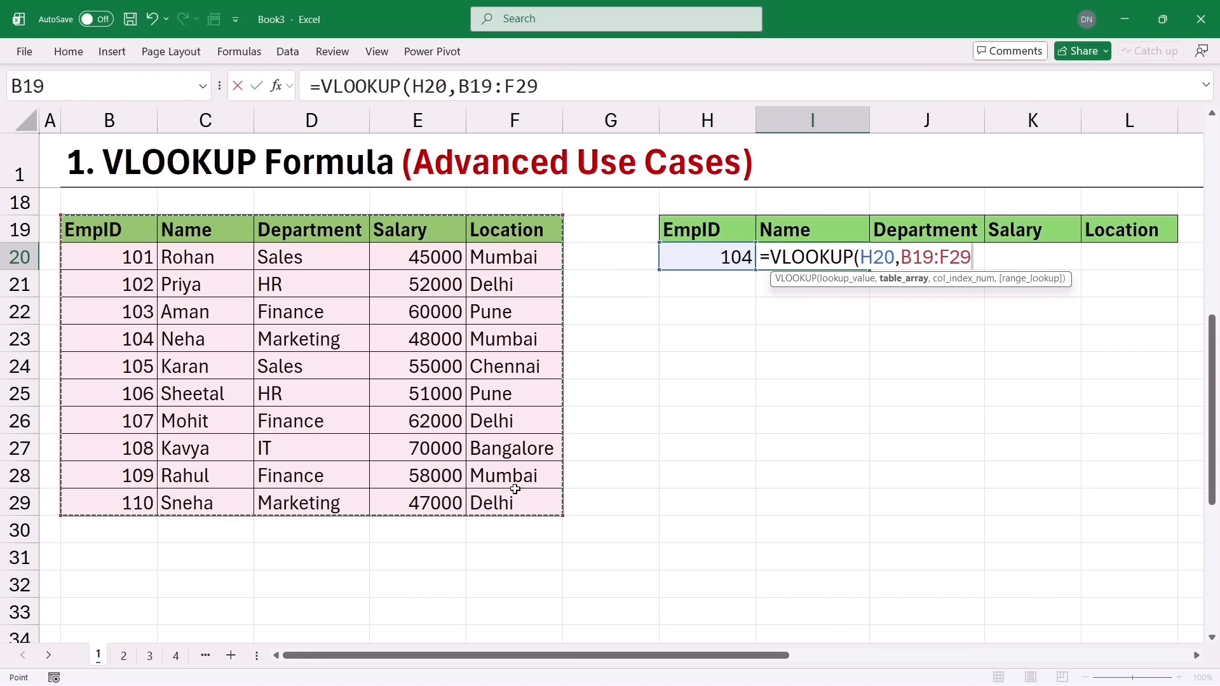
type(",")
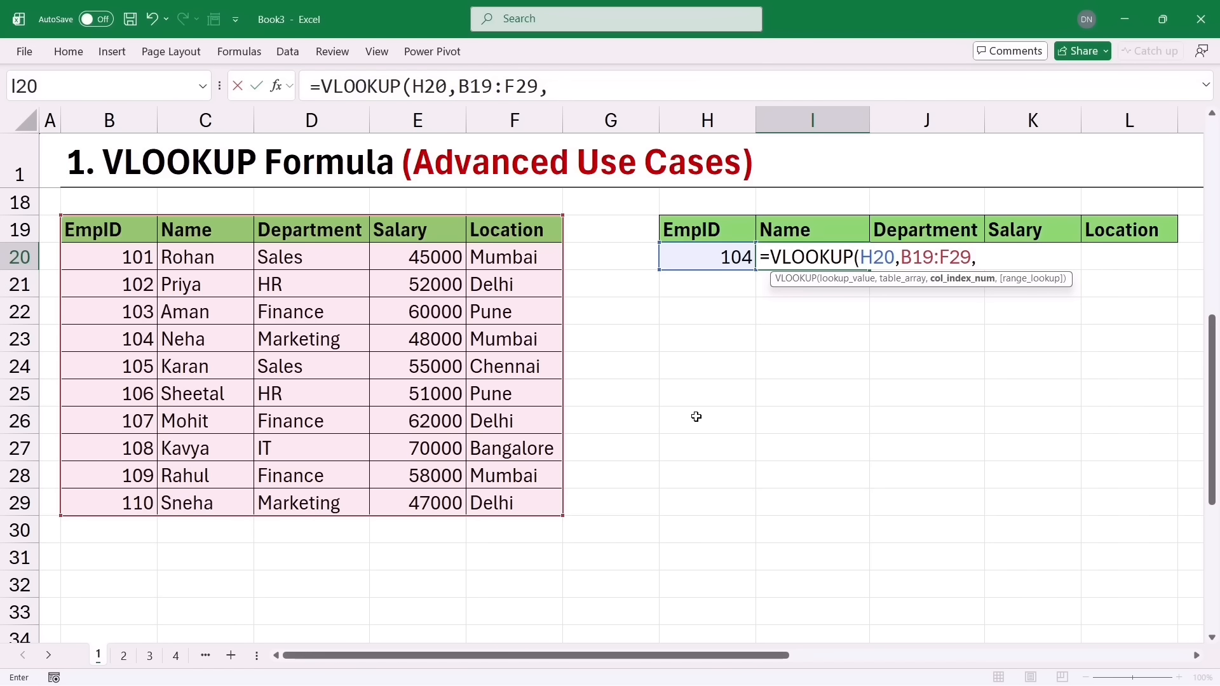
type("{2,3,")
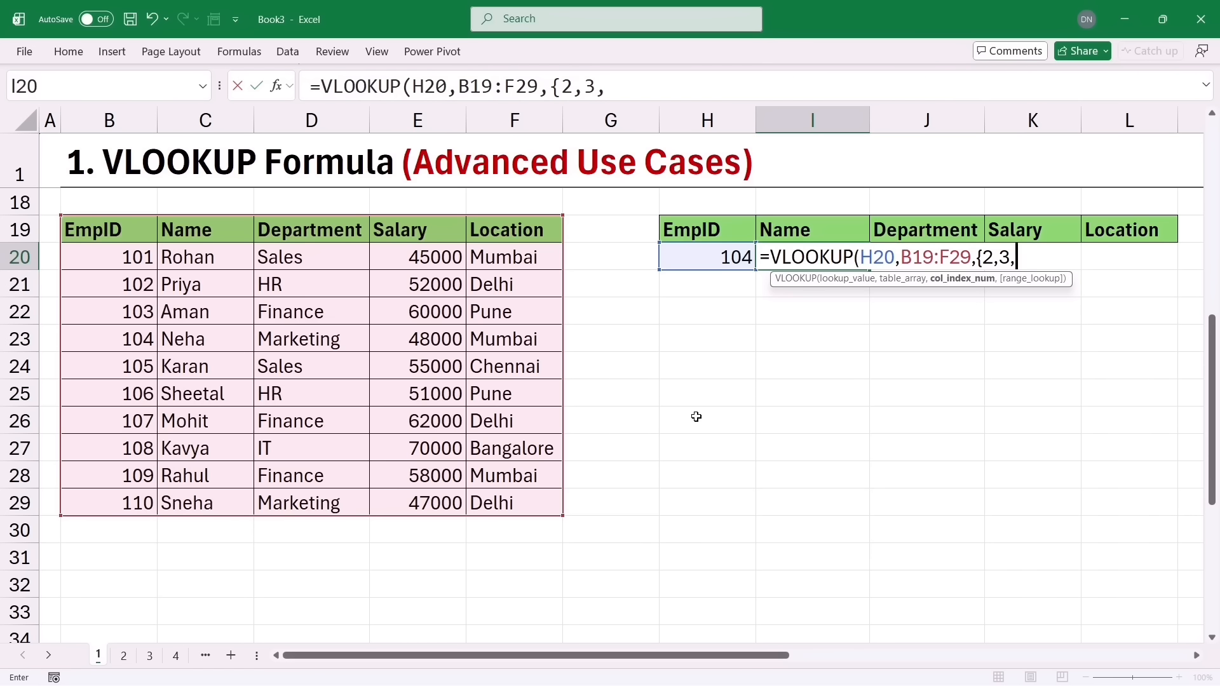
type("4,5}")
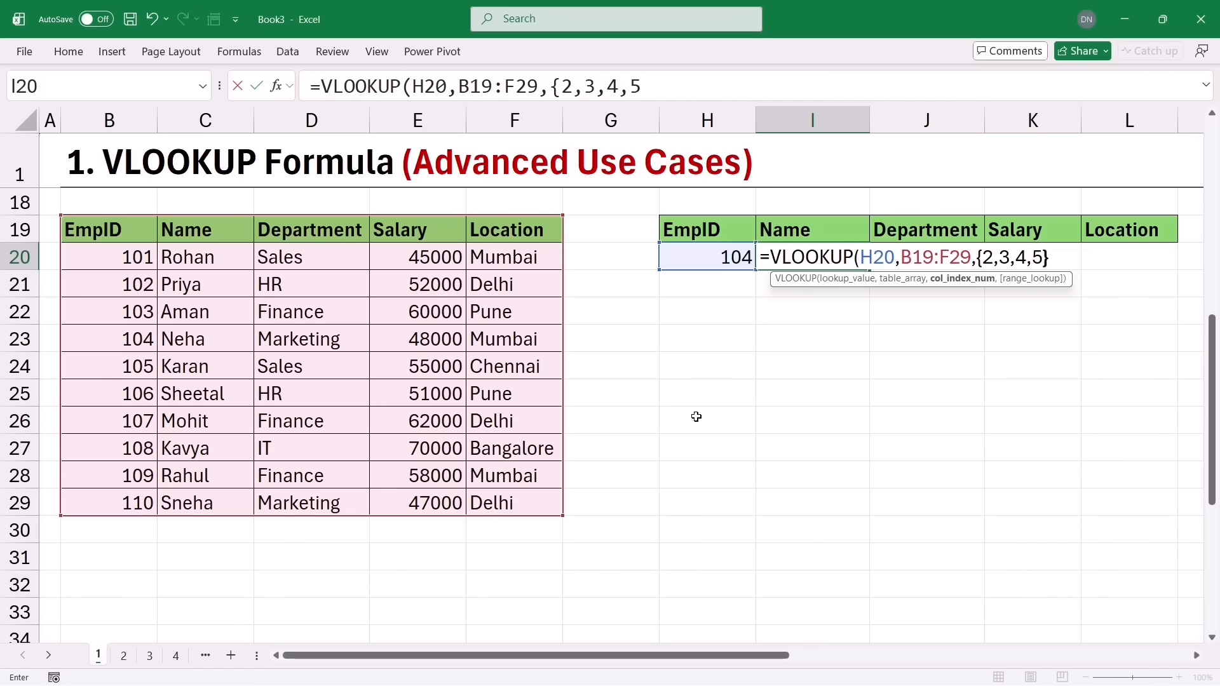
type(",")
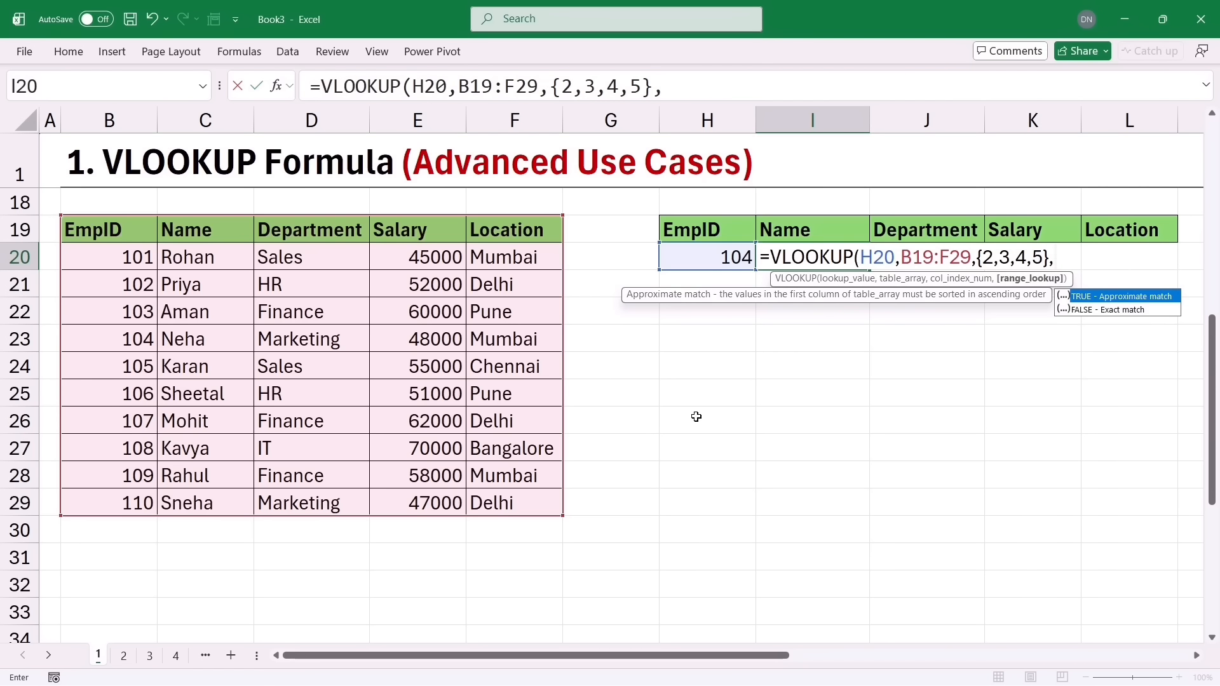
type("0)")
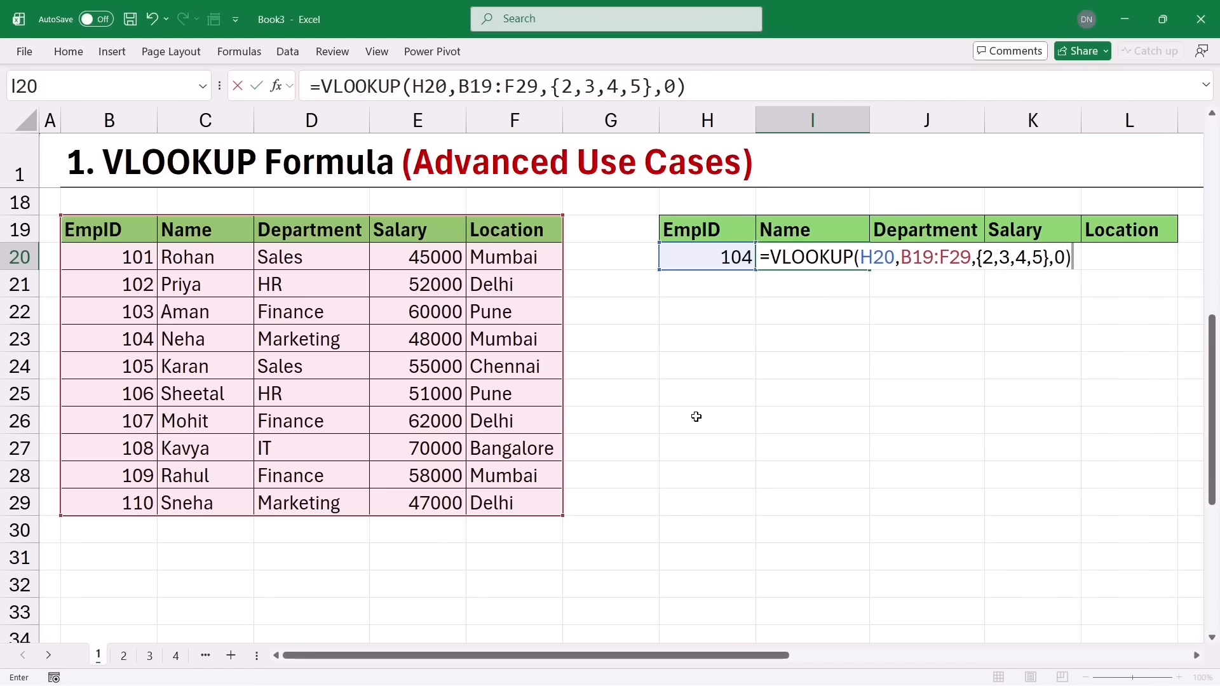
key("Return")
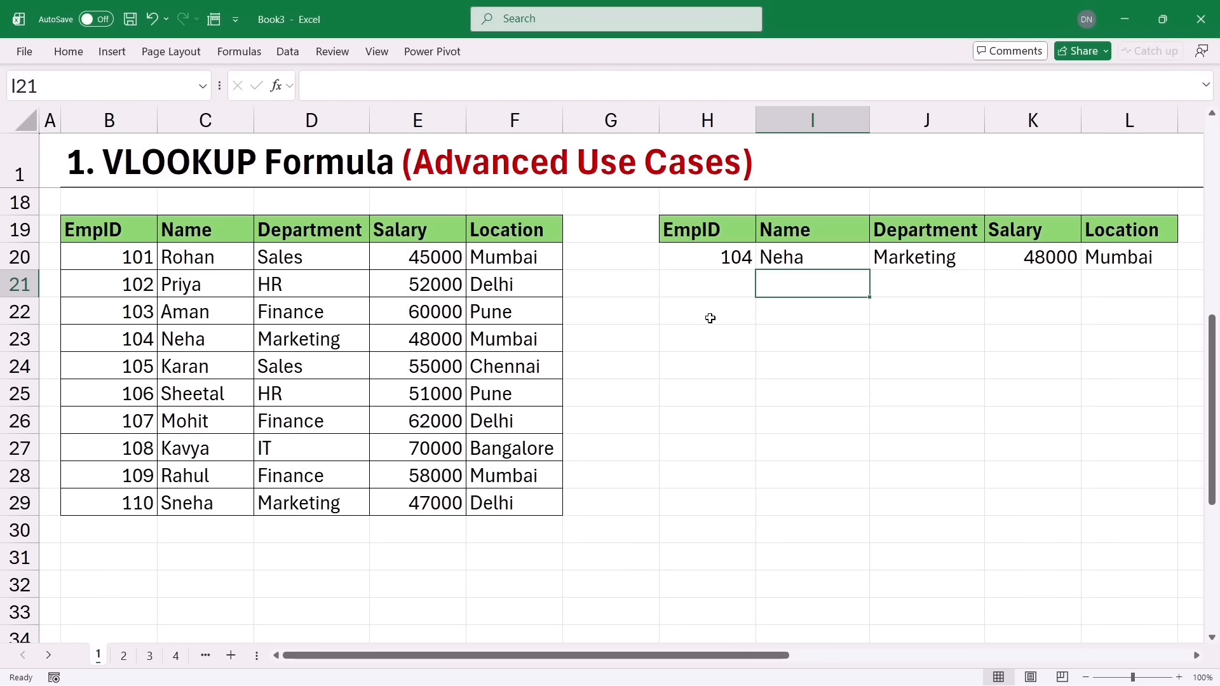
Set the lookup EmpID in H20 to 102 and compare the returned fields with C21:F21
left_click(720, 265)
type("10")
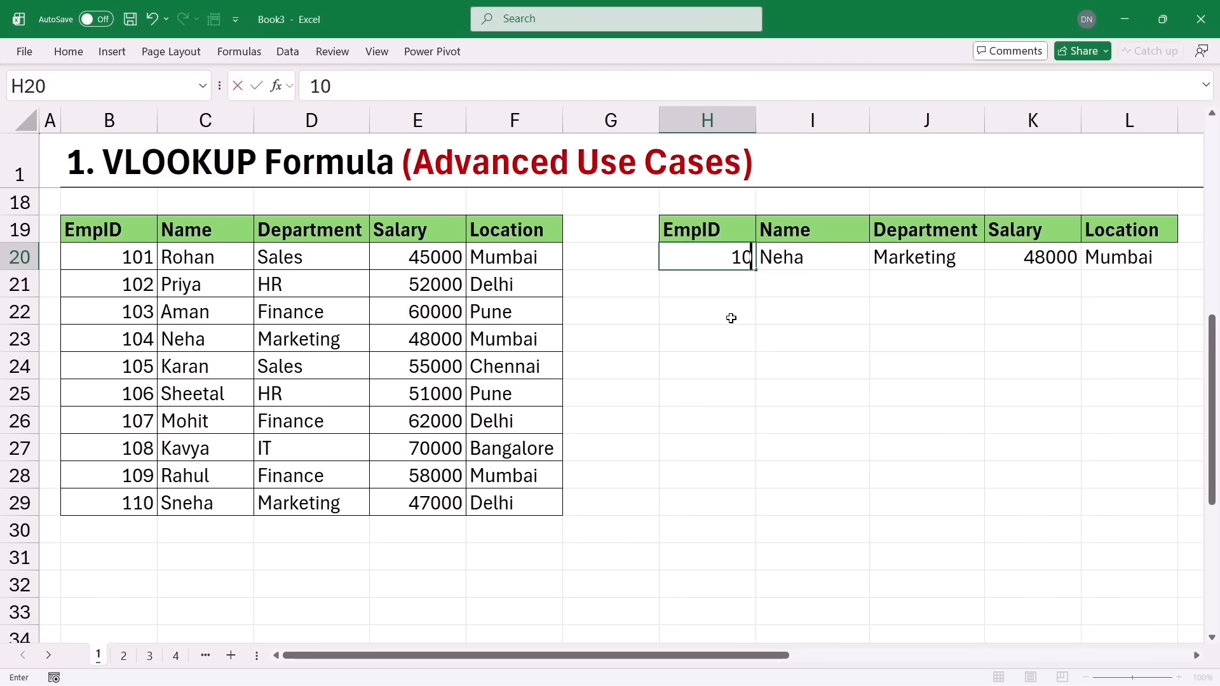
type("2")
key("Return")
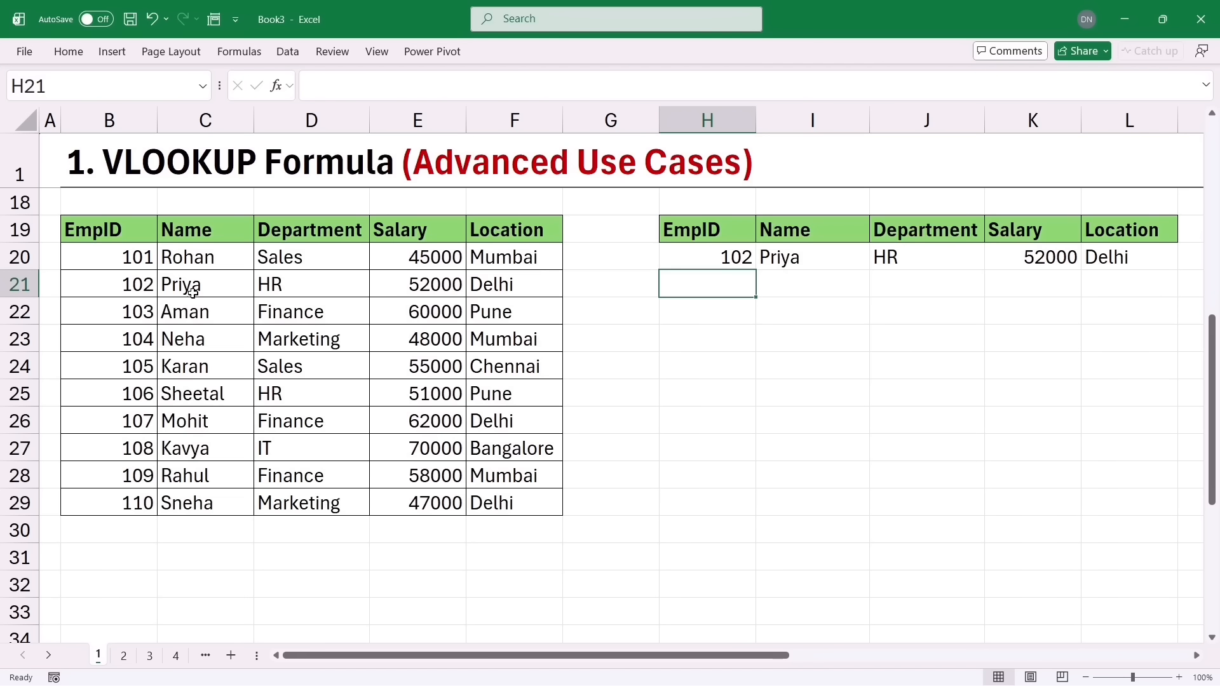
left_click_drag(193, 292, 499, 286)
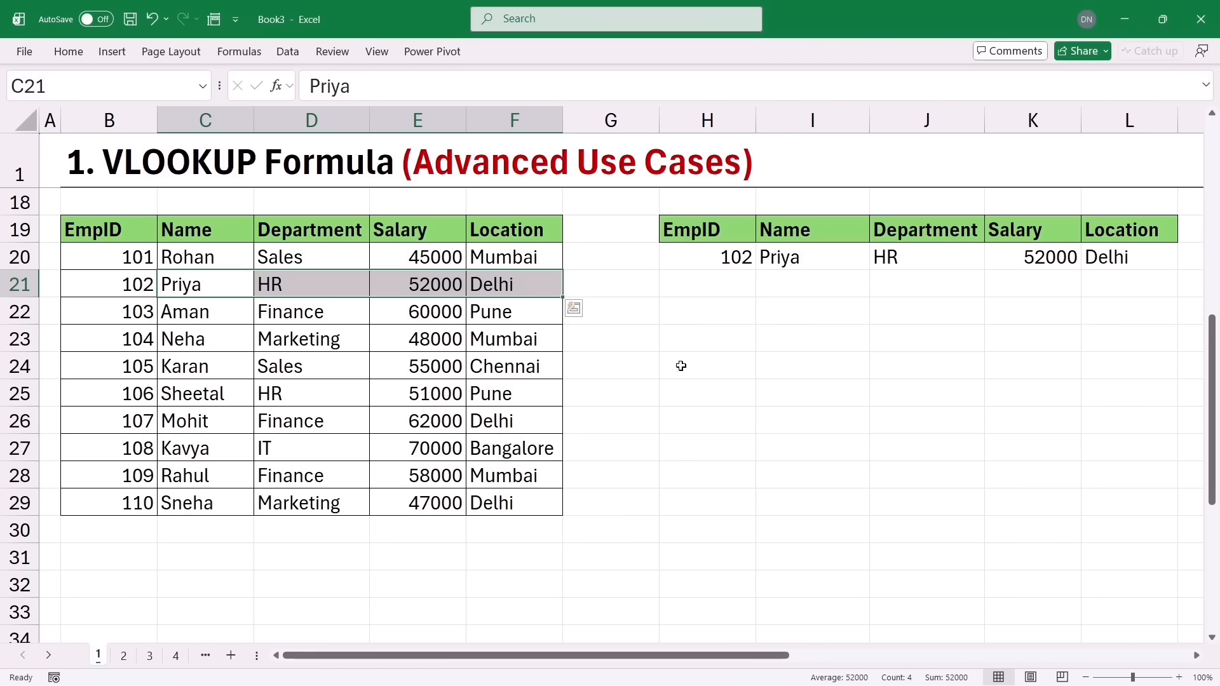
Enter =SEQUENCE(4,4,1,1) in H23 to generate a four-row, four-column number grid starting at 1
left_click(690, 347)
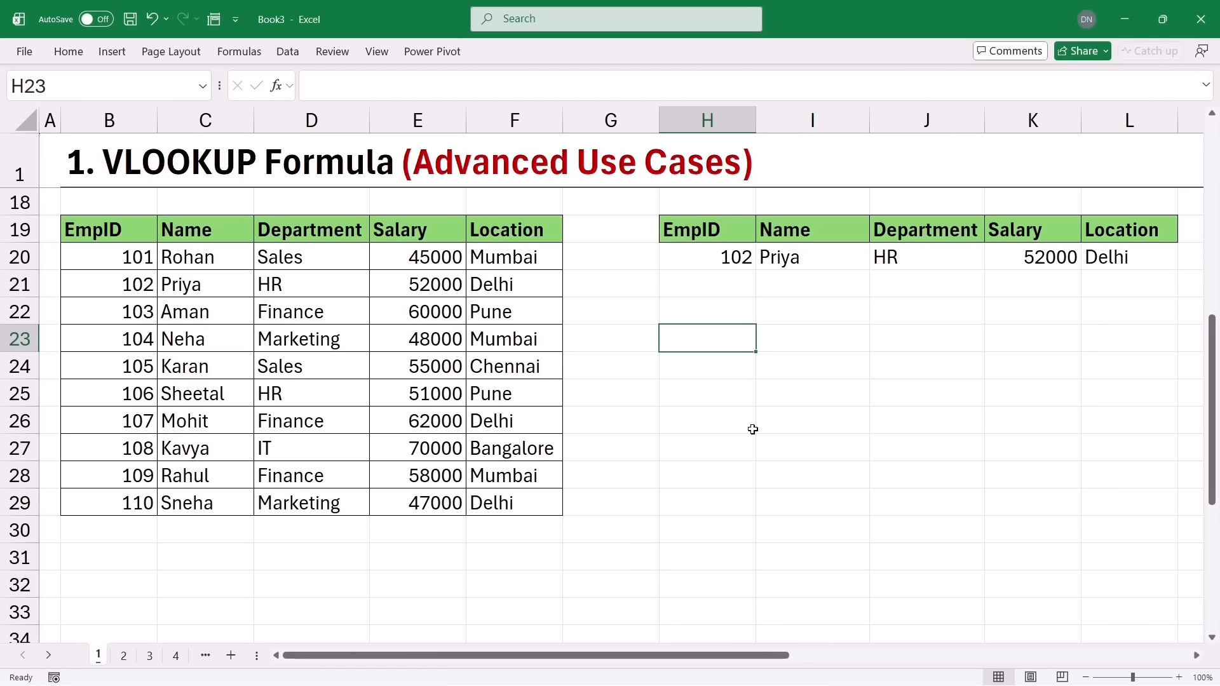
type("=s")
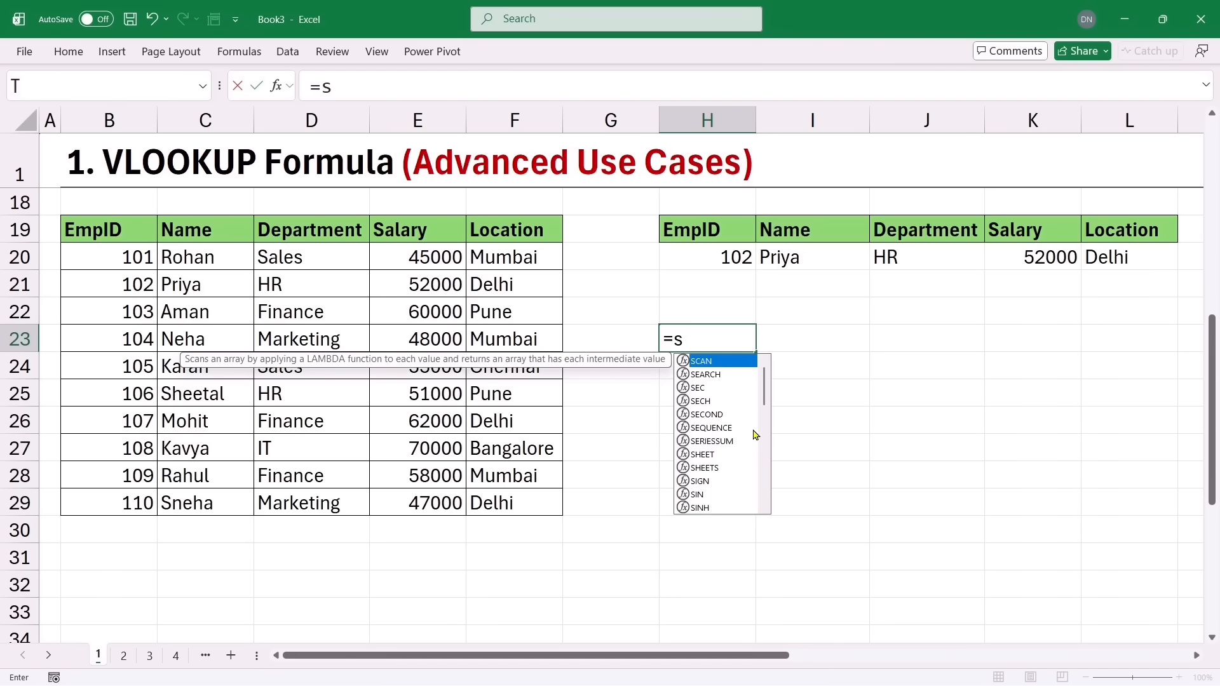
type("eq")
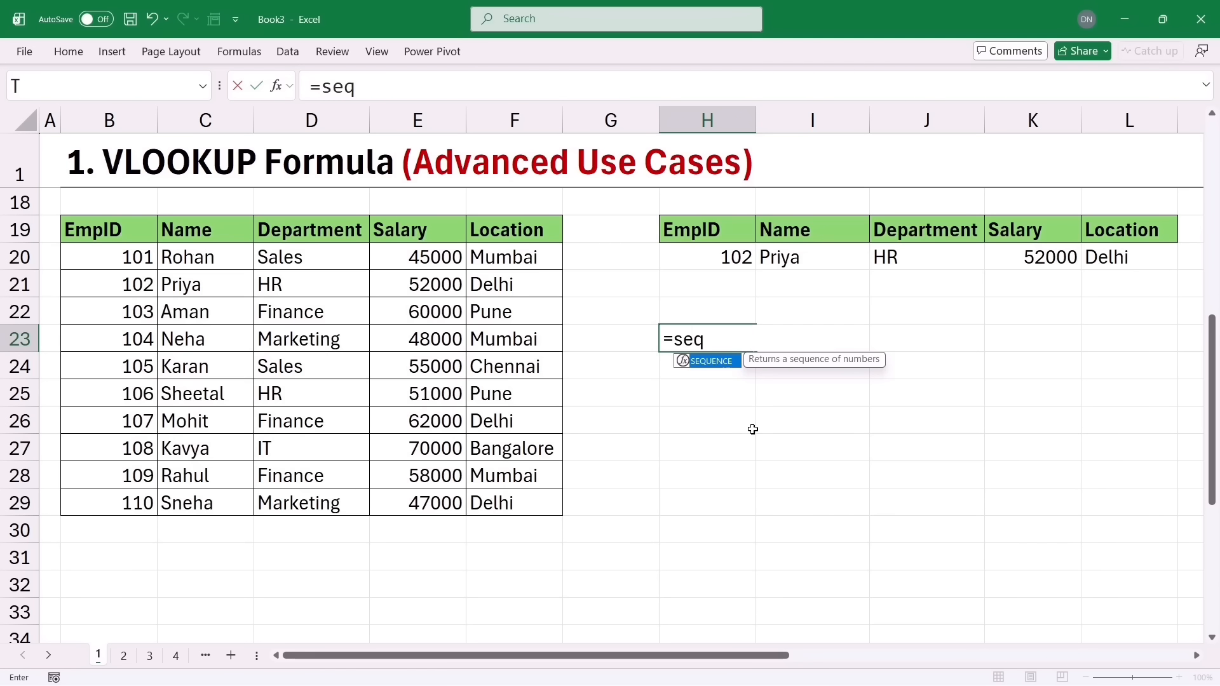
key("Tab")
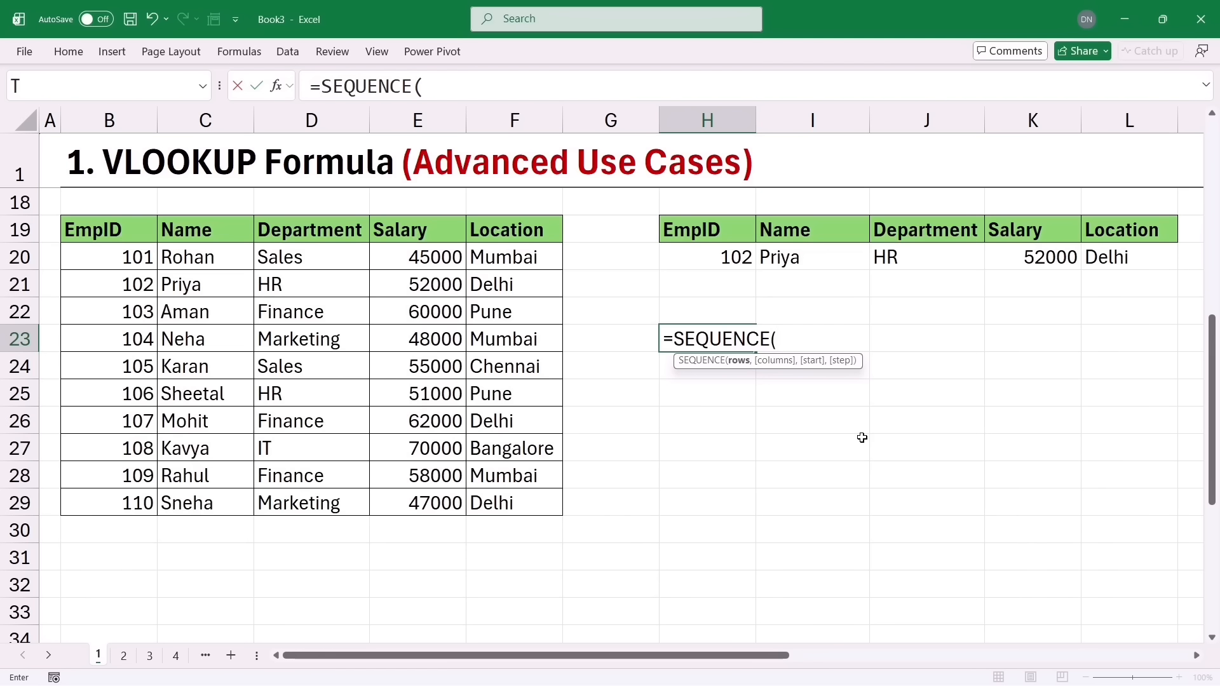
type("4,")
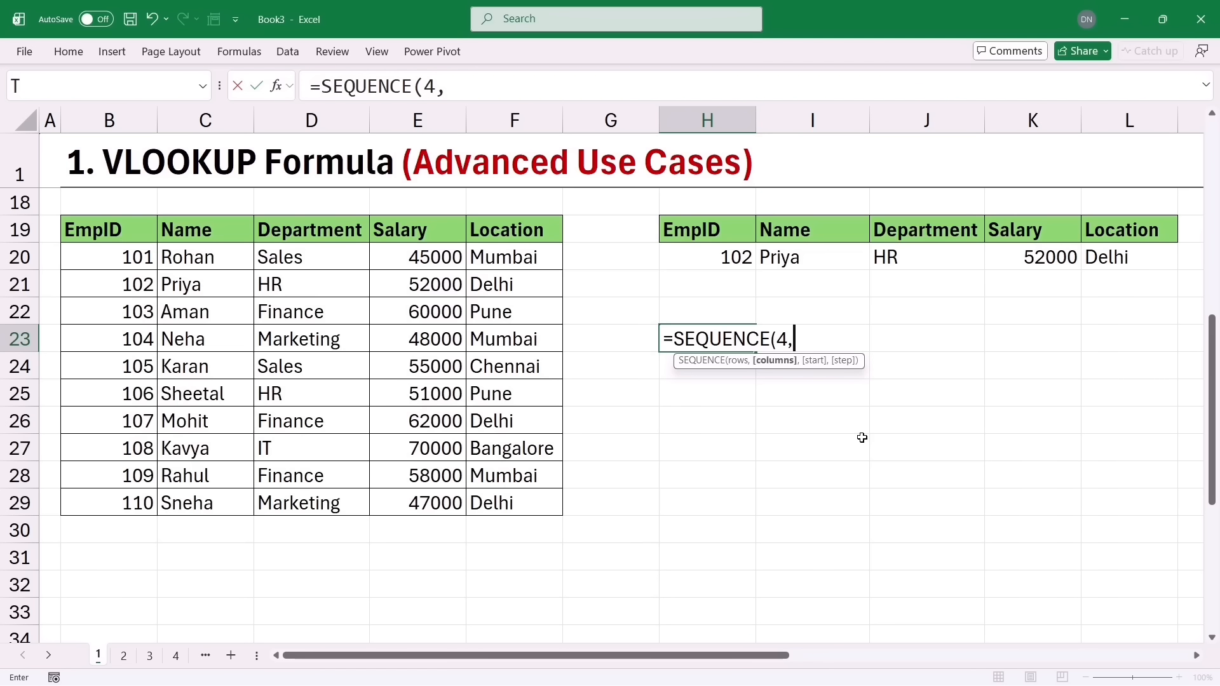
type("4,")
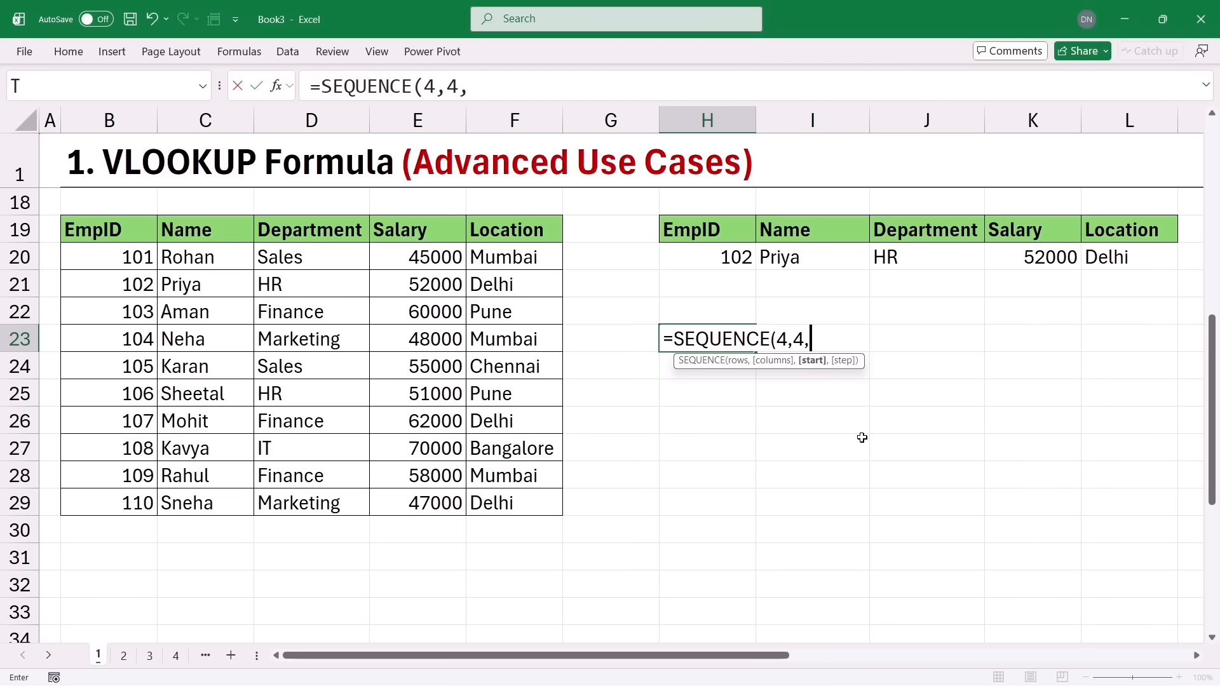
type("1,")
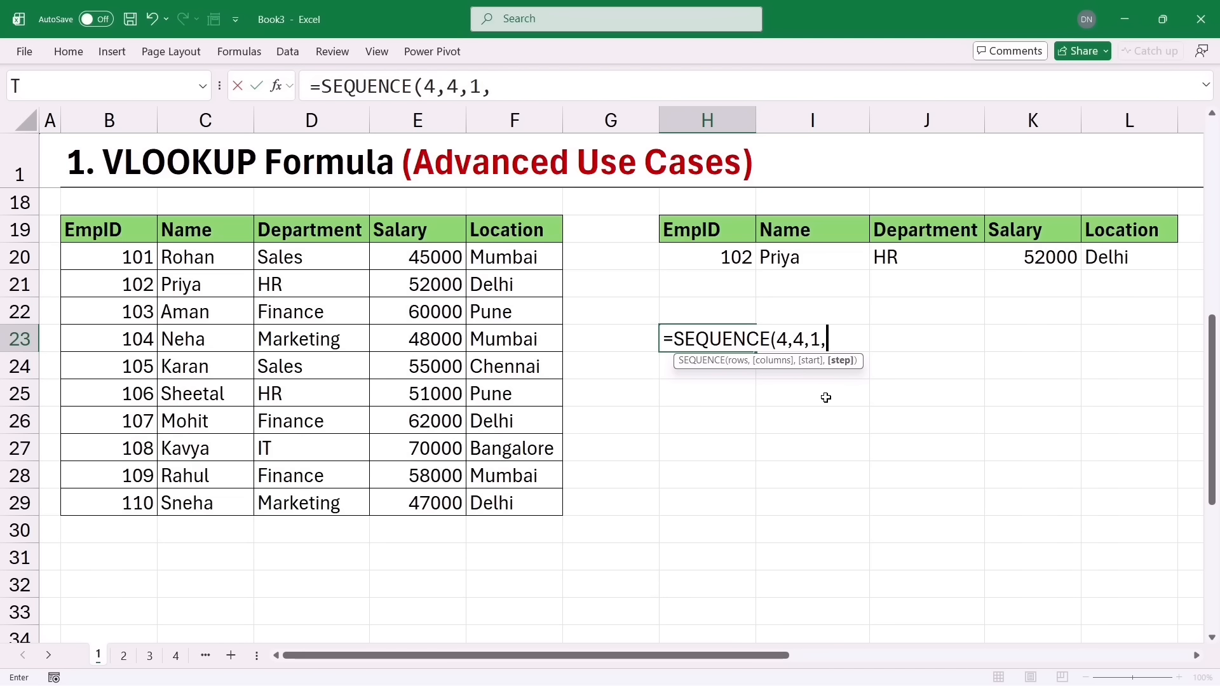
type("1")
key("Return")
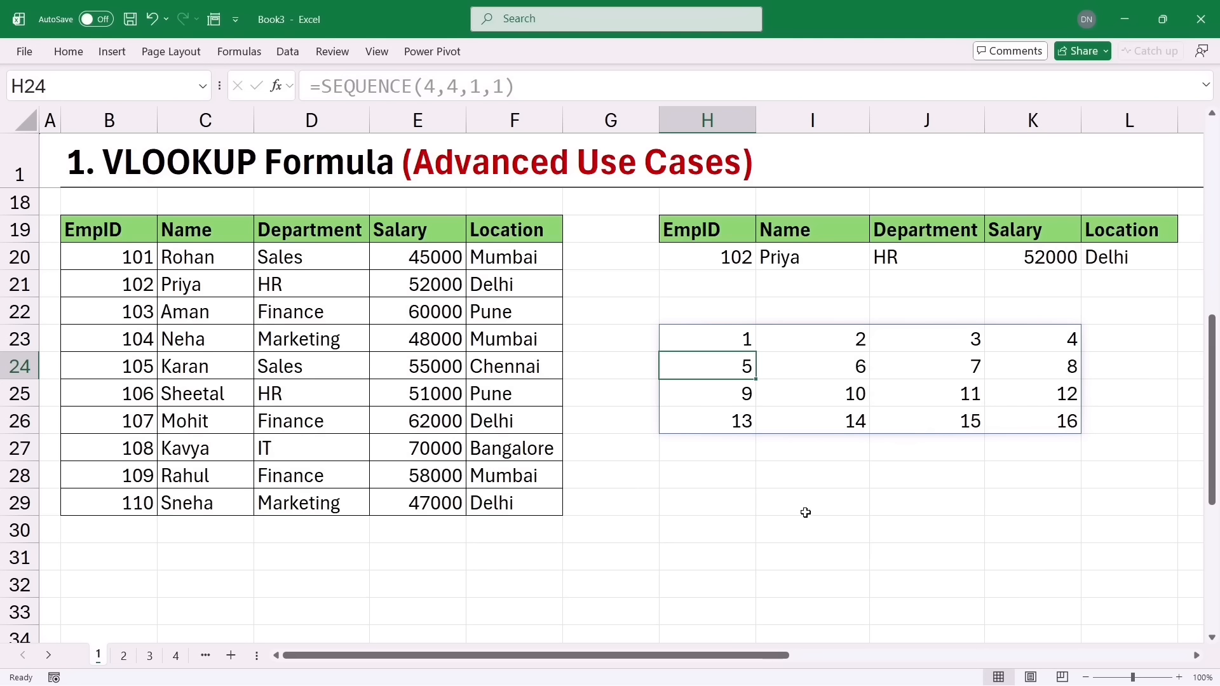
Replace the formula in H23 with =SEQUENCE(4,1,2,1) to list four numbers vertically starting at 2
left_click(705, 337)
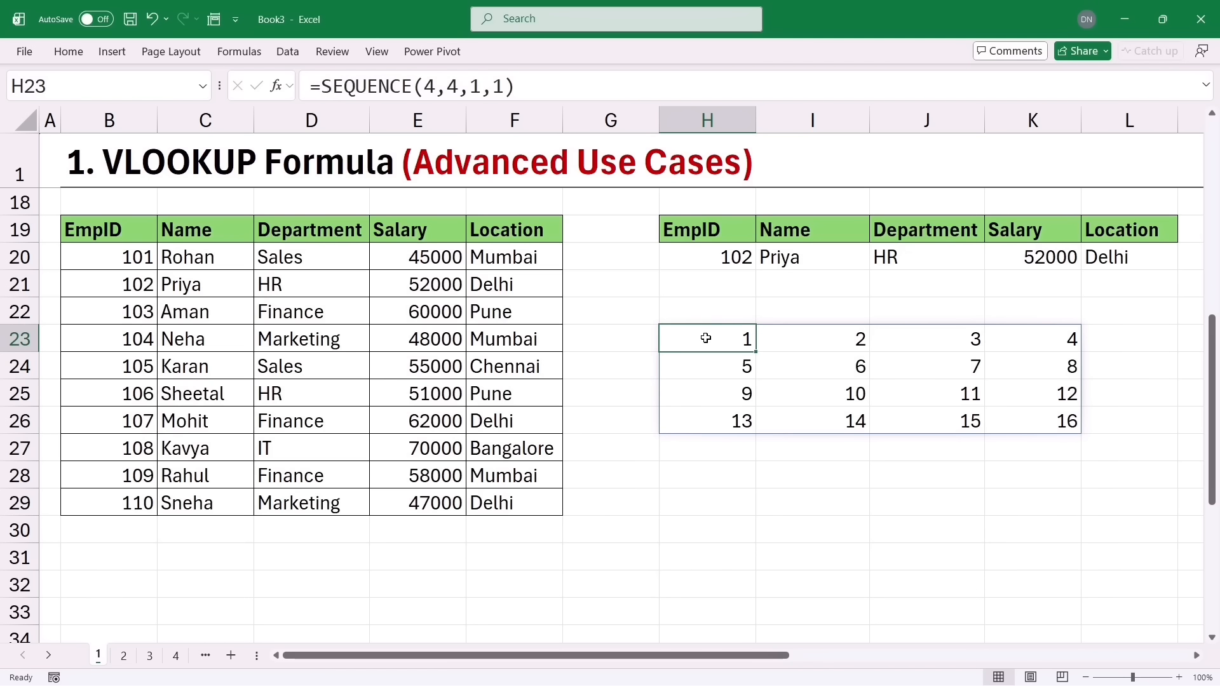
key("Delete")
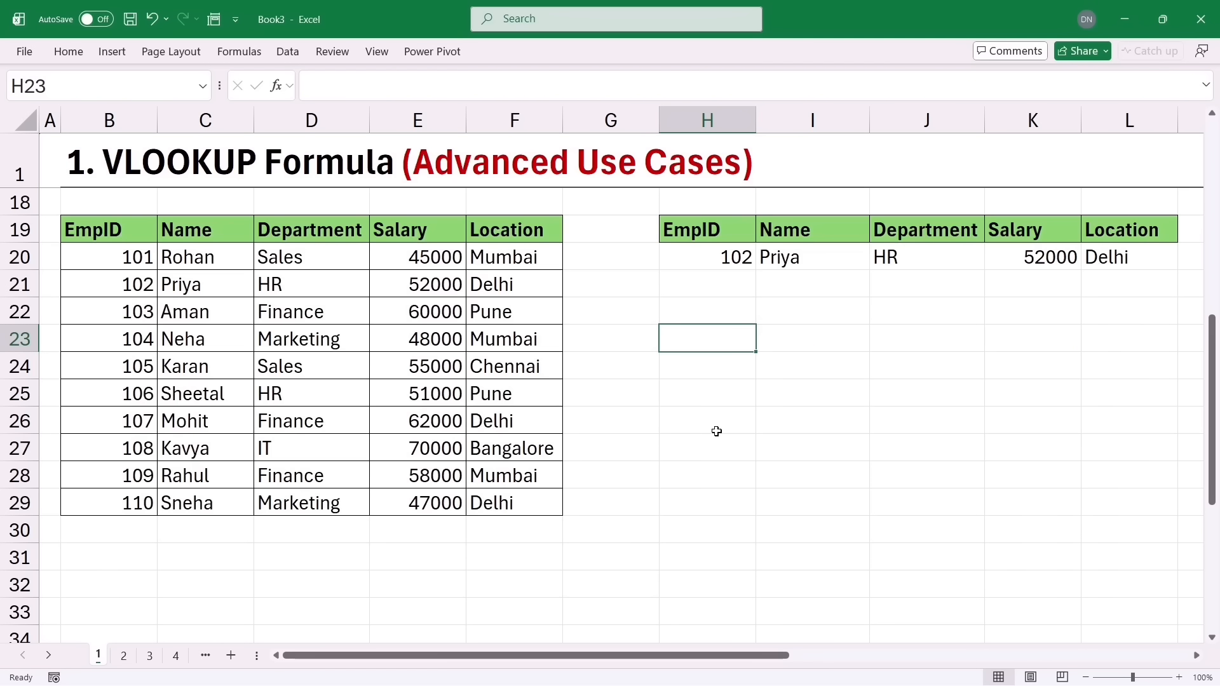
type("=seq")
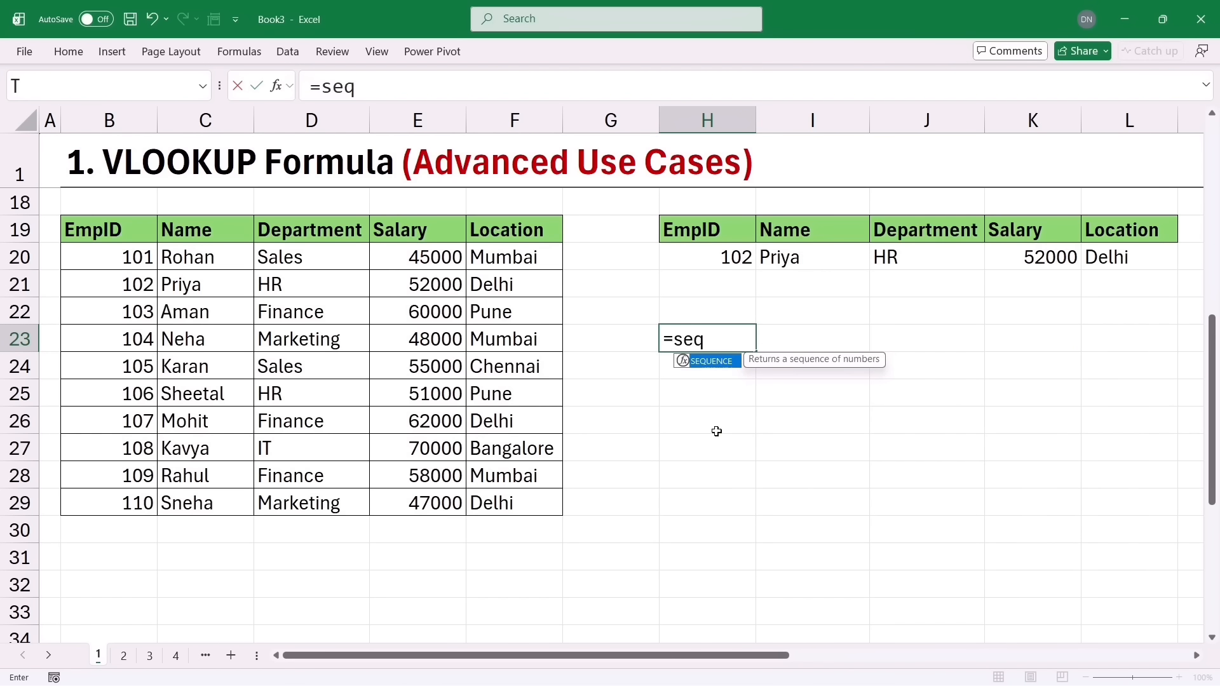
key("Tab")
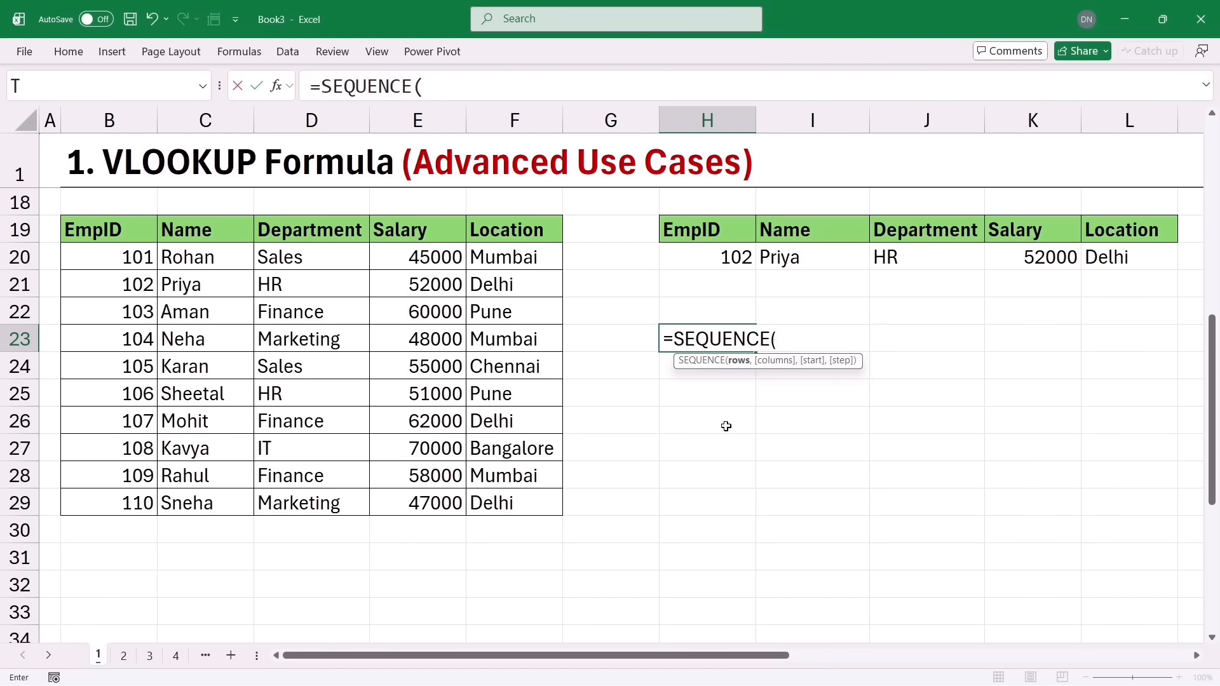
type("4")
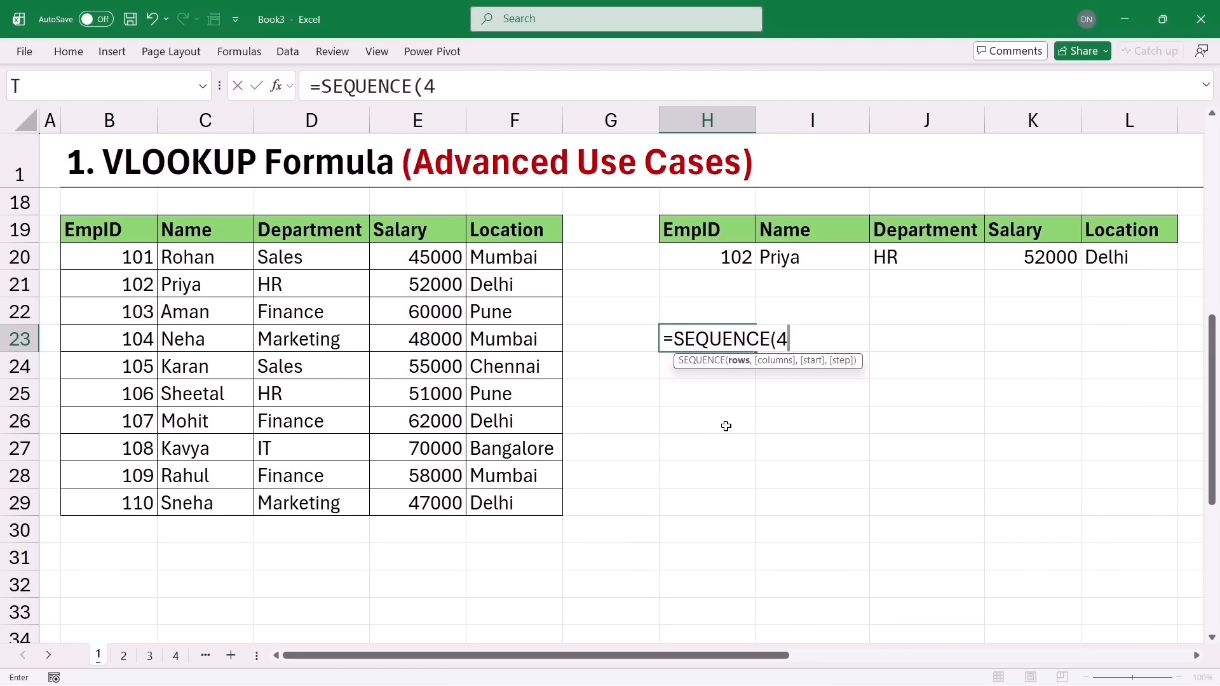
type(",1")
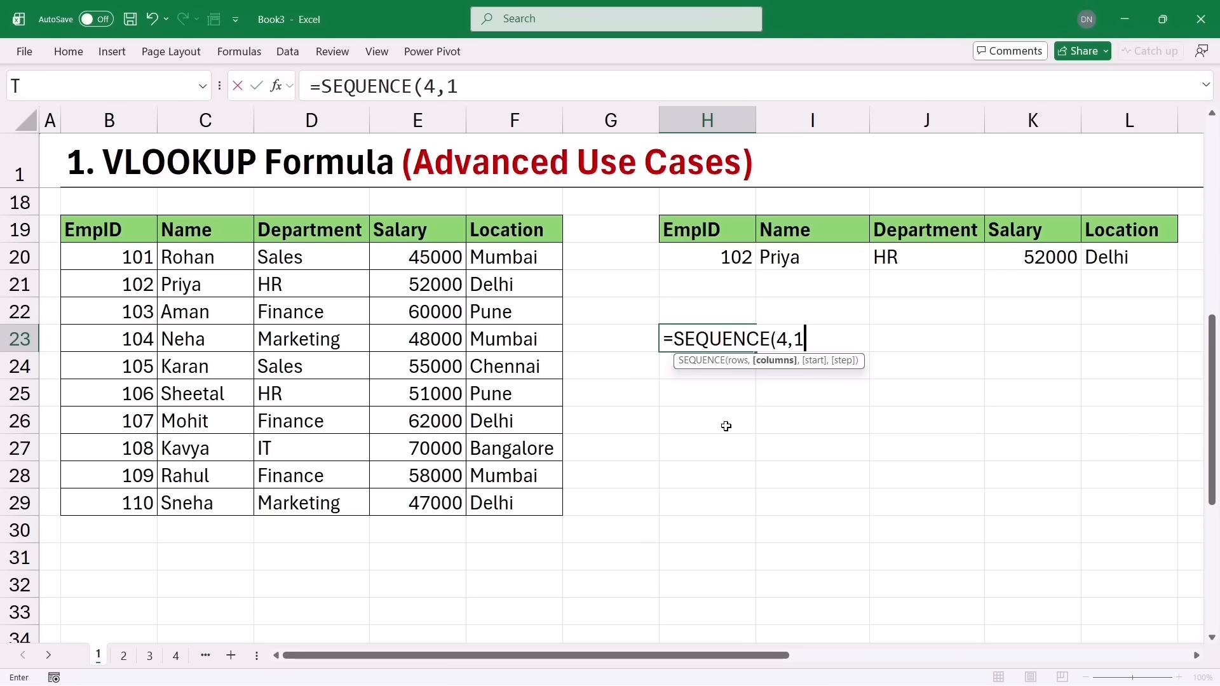
type(",2")
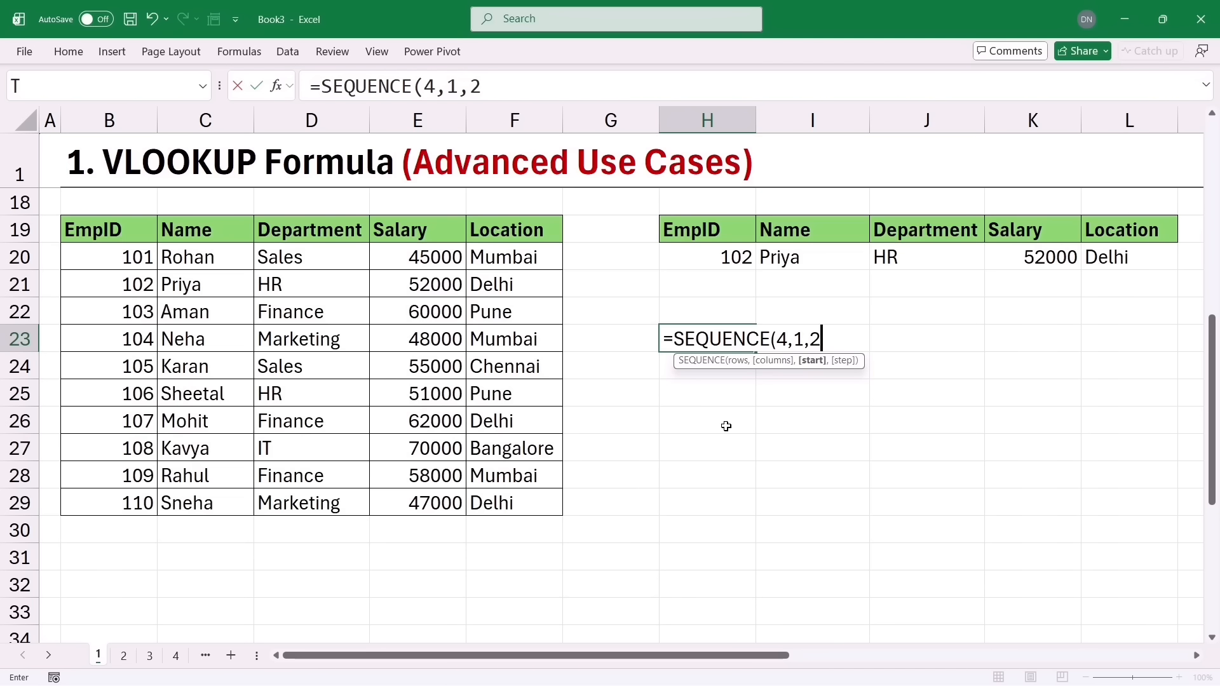
type(",1")
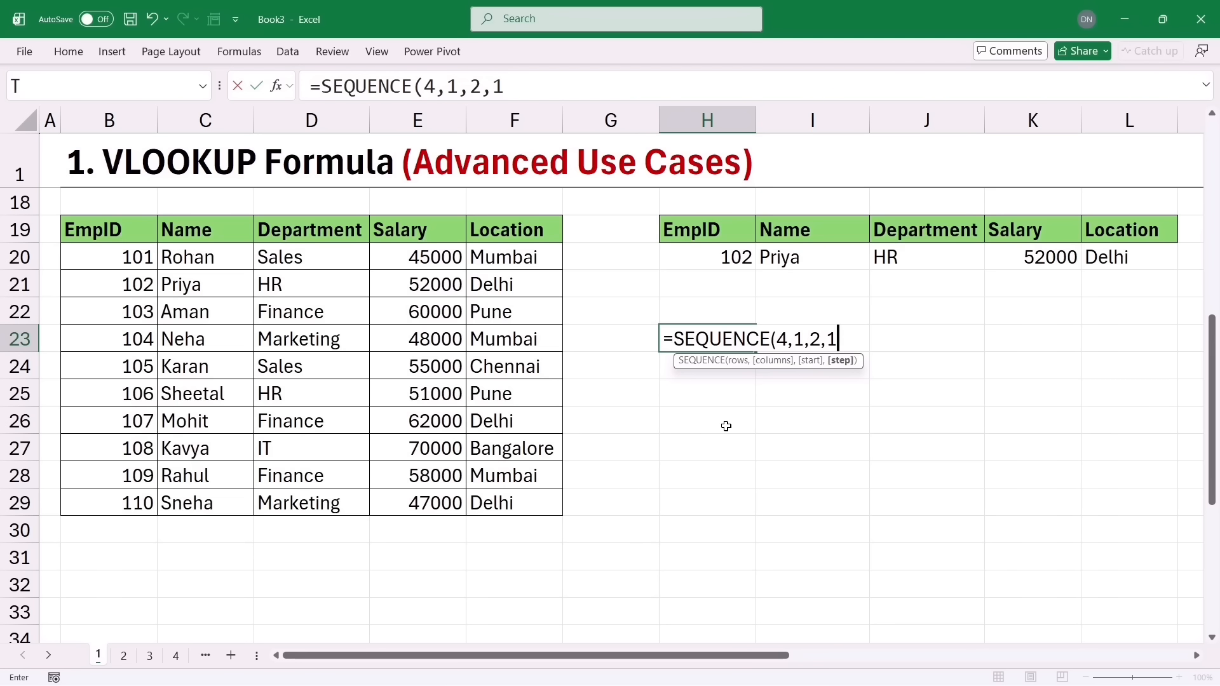
type(")")
key("Return")
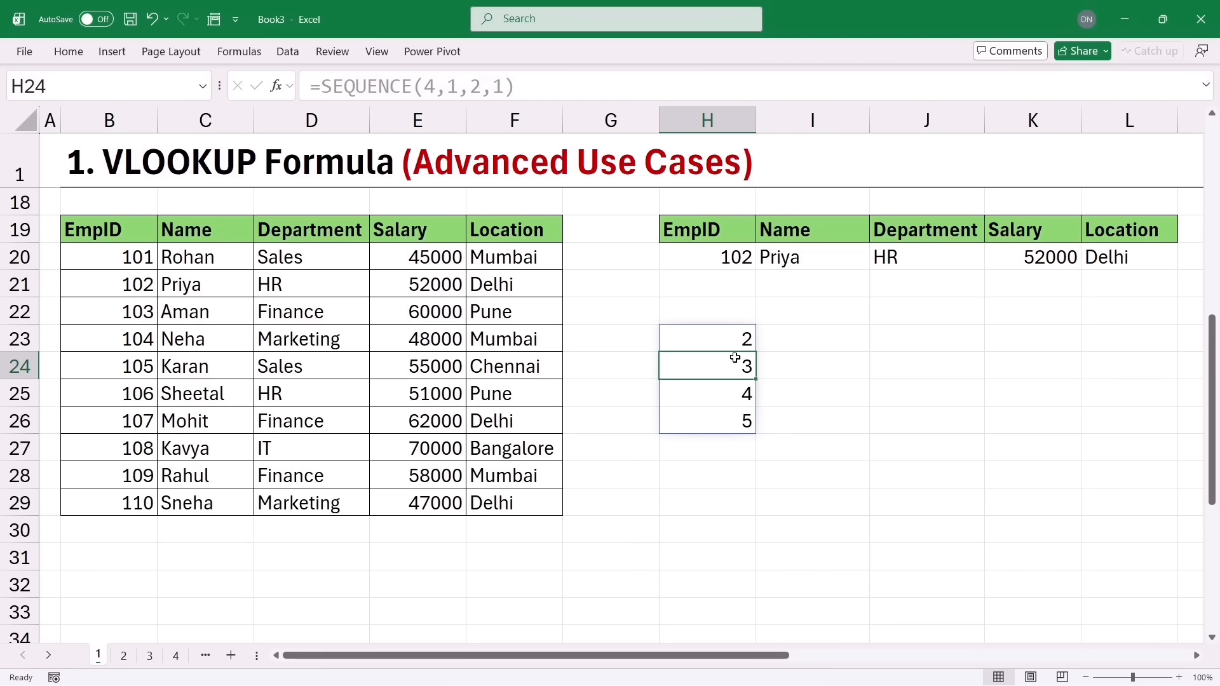
Replace the formula in H23 with =SEQUENCE(1,4,2,1) to list four numbers horizontally starting at 2
left_click(705, 337)
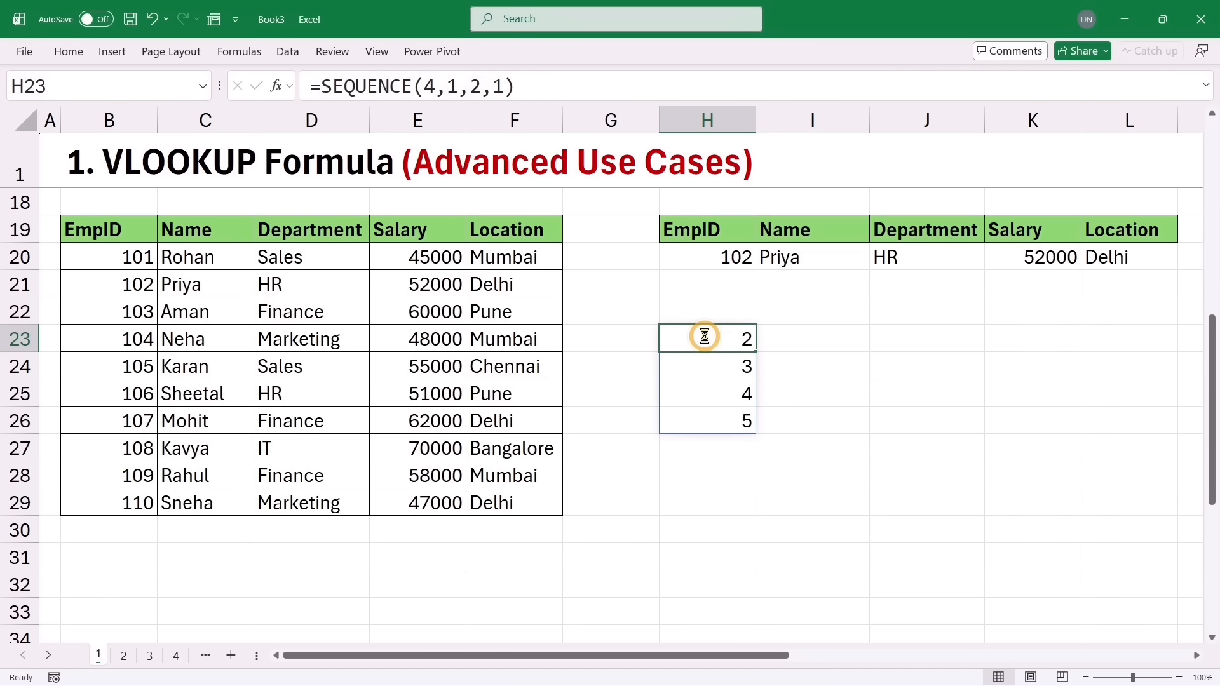
key("Delete")
type("=seq")
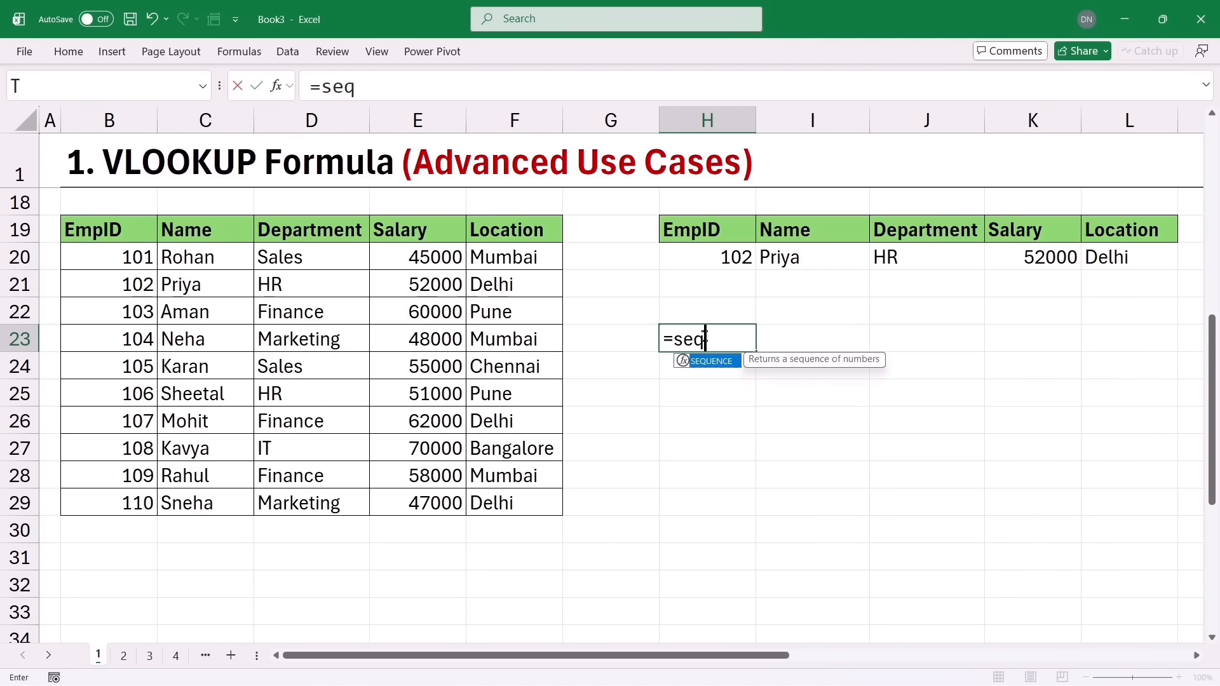
key("Tab")
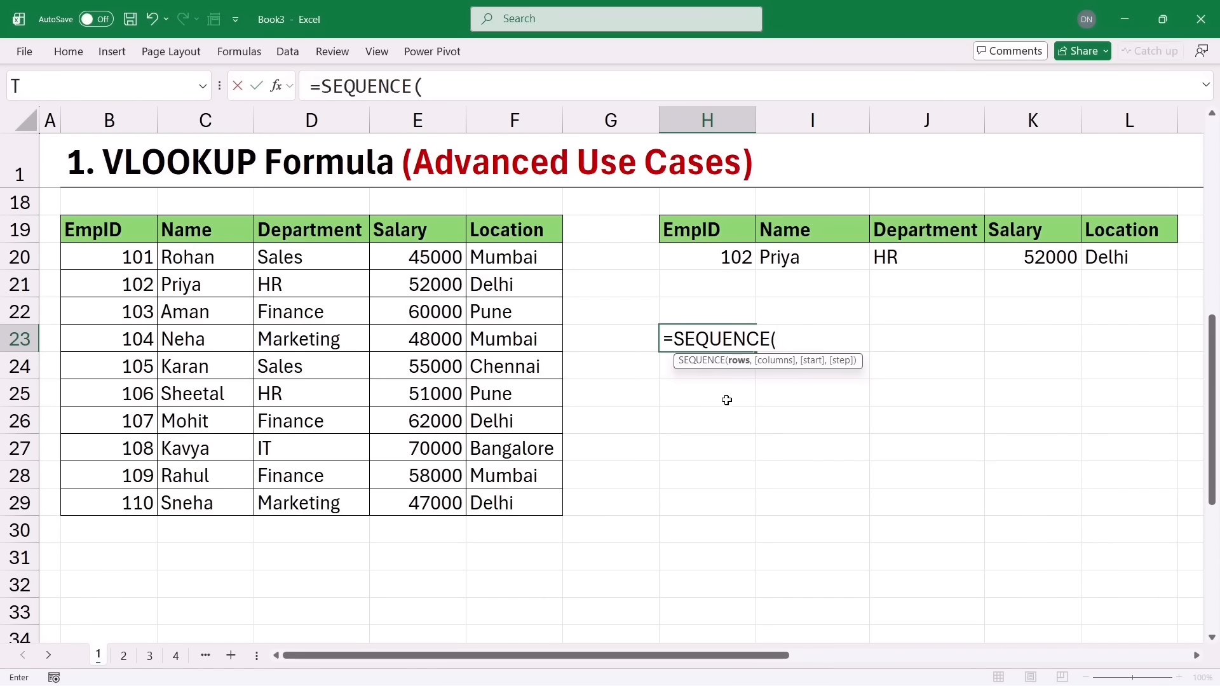
type("1,")
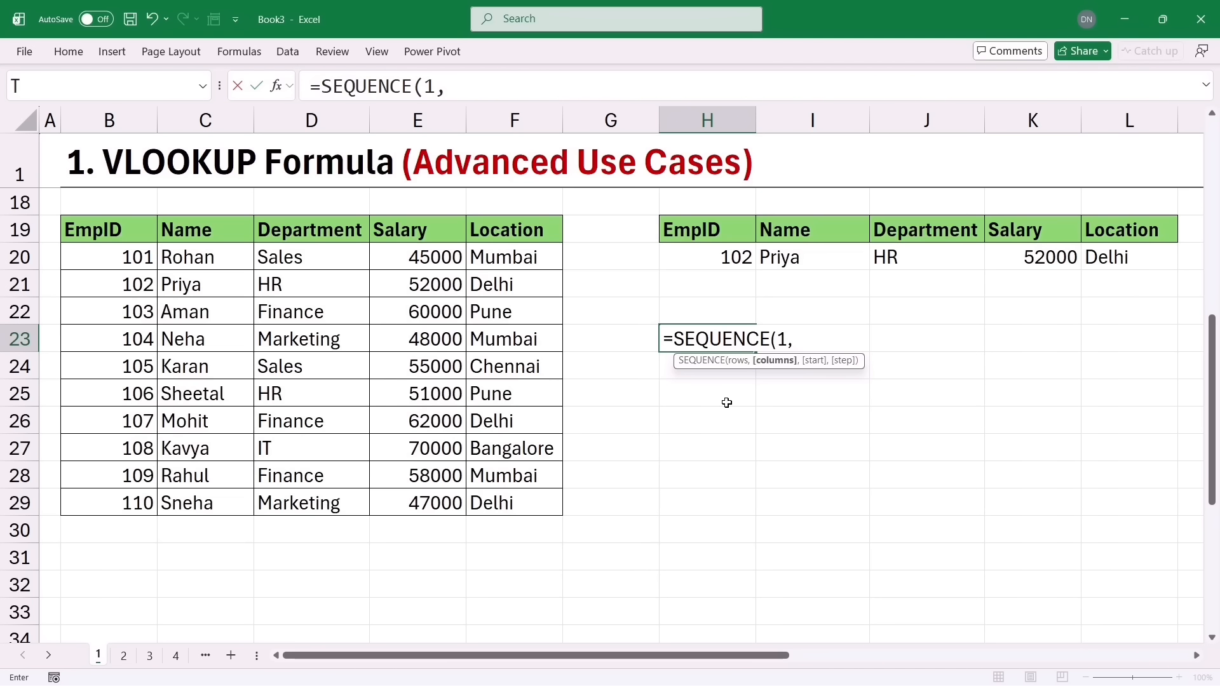
type("4,2,")
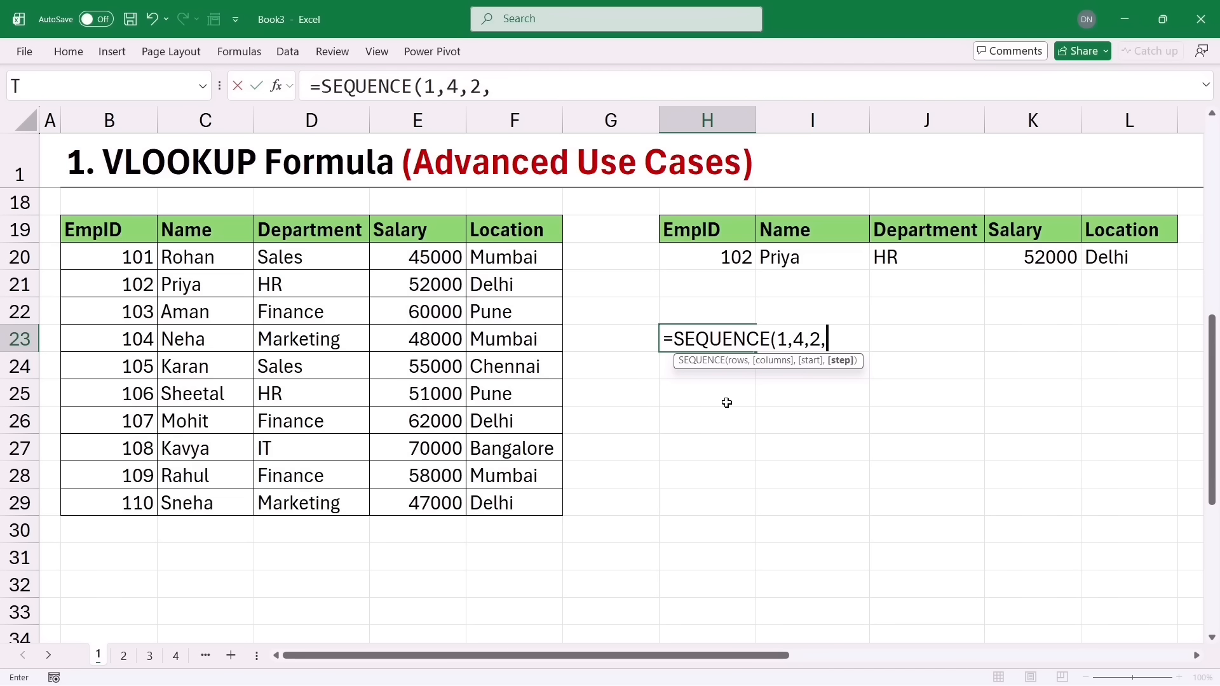
type("1)")
key("Return")
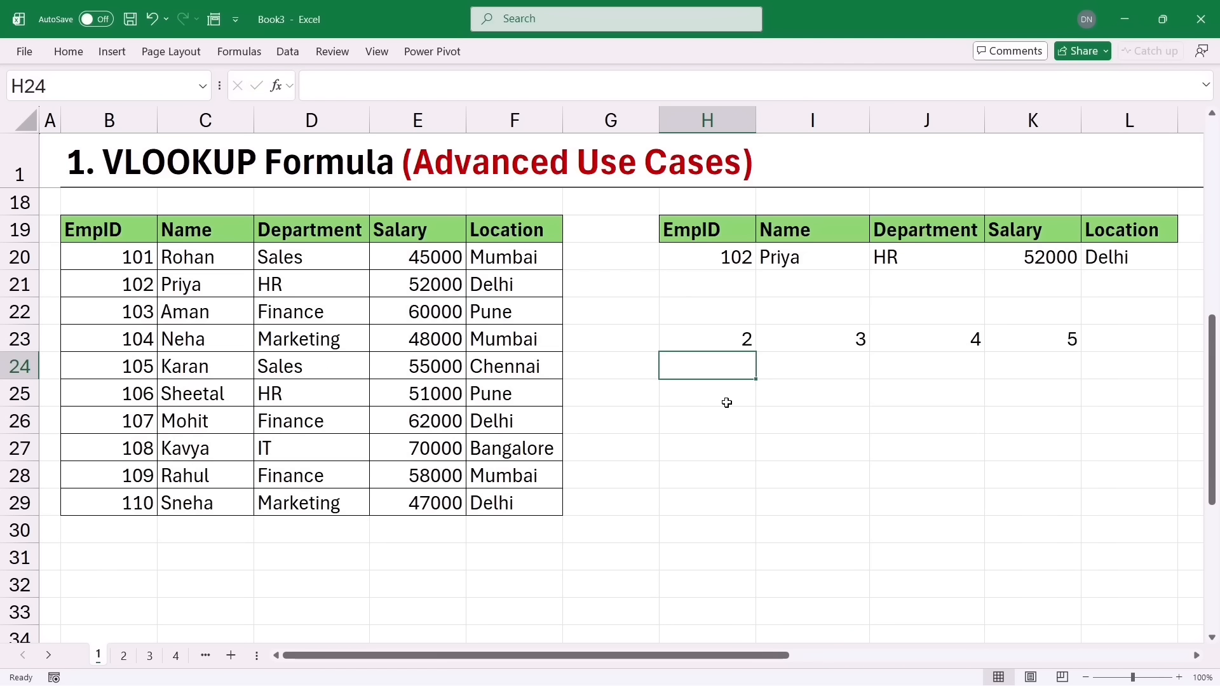
Preview the array returned by the SEQUENCE expression inside H23's formula, leaving the formula as it is
double_click(725, 338)
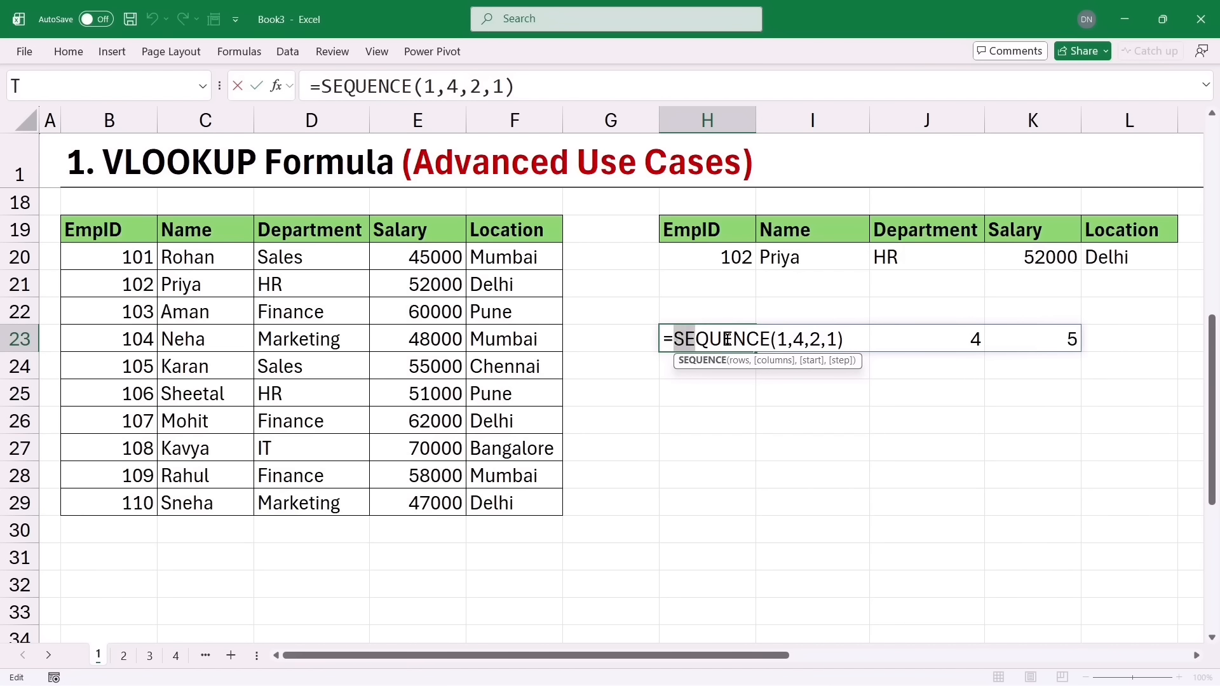
left_click_drag(674, 338, 850, 339)
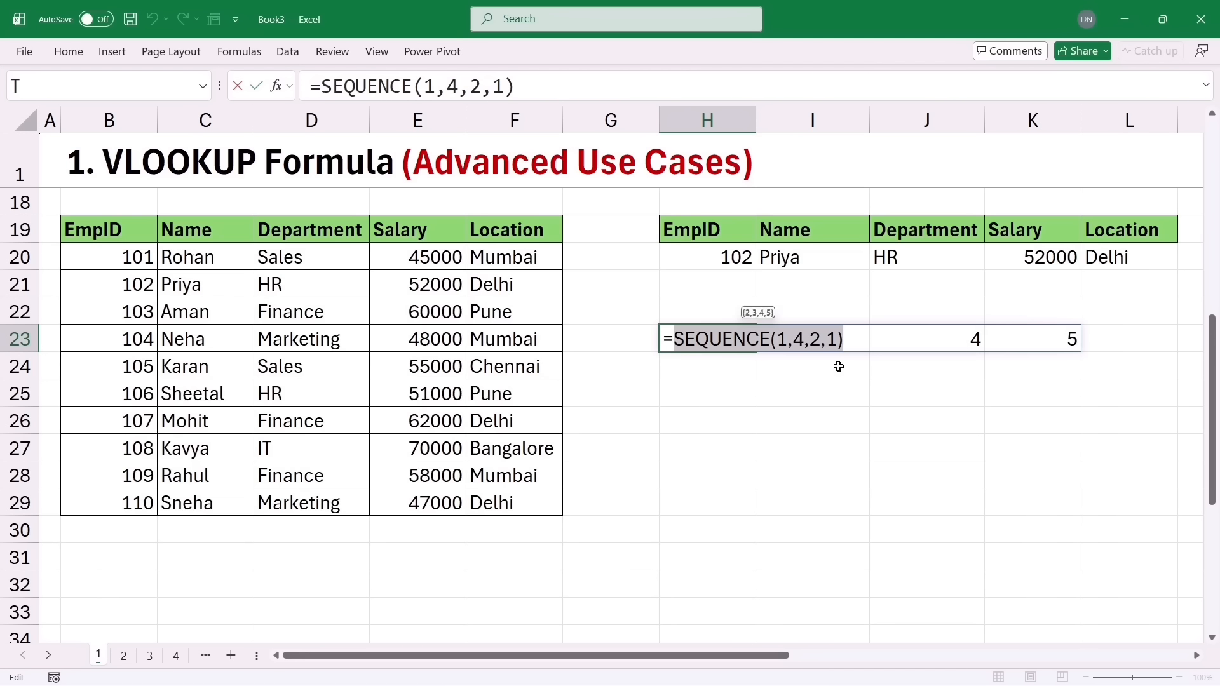
key("Escape")
Clear the VLOOKUP formula in I20 and start a new one with H20 as lookup value and B19:F29 as table array
left_click(789, 260)
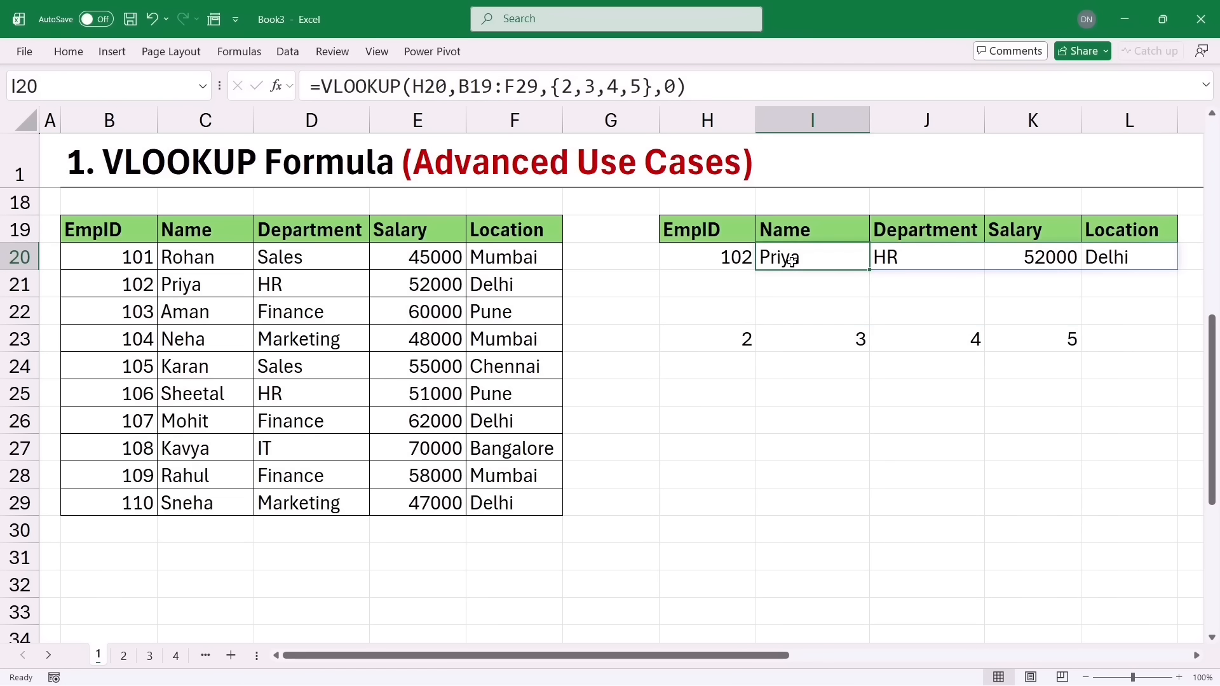
key("Delete")
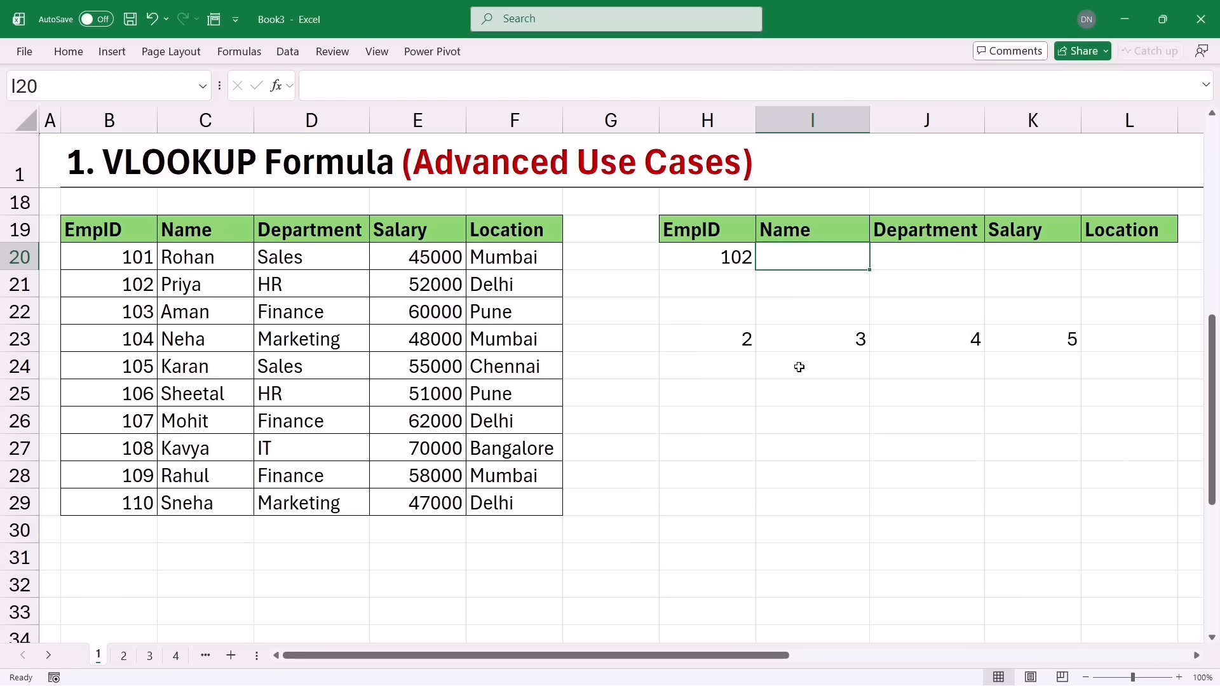
type("=vlo")
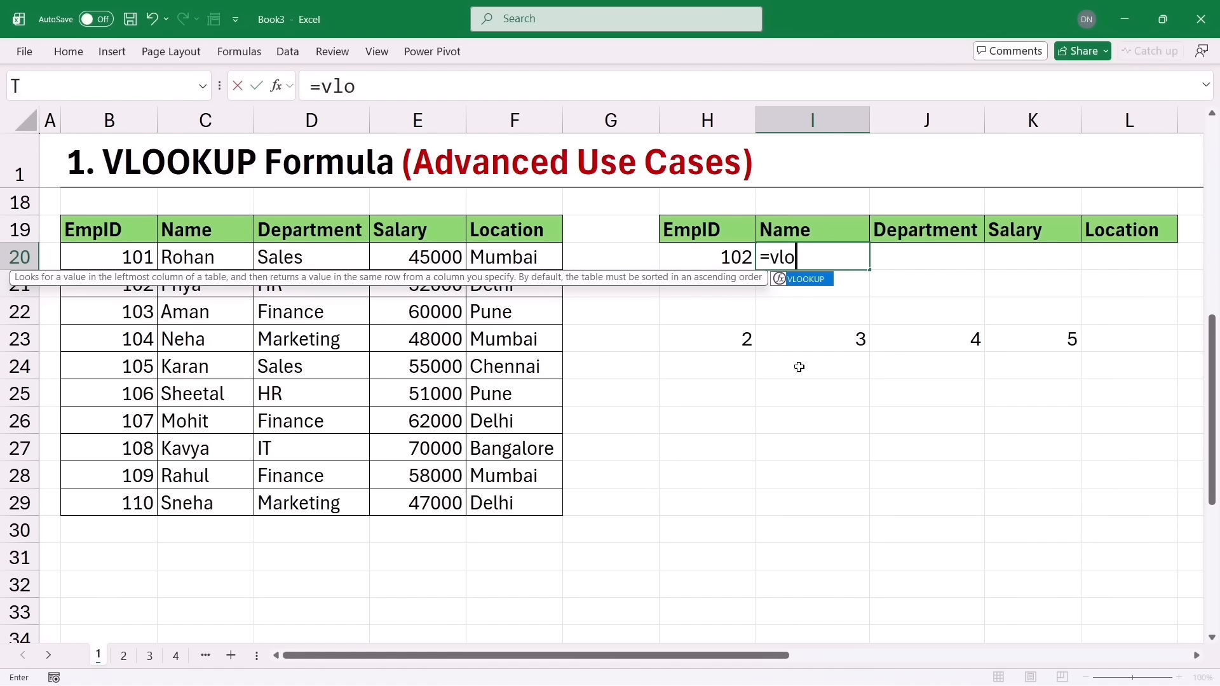
key("Tab")
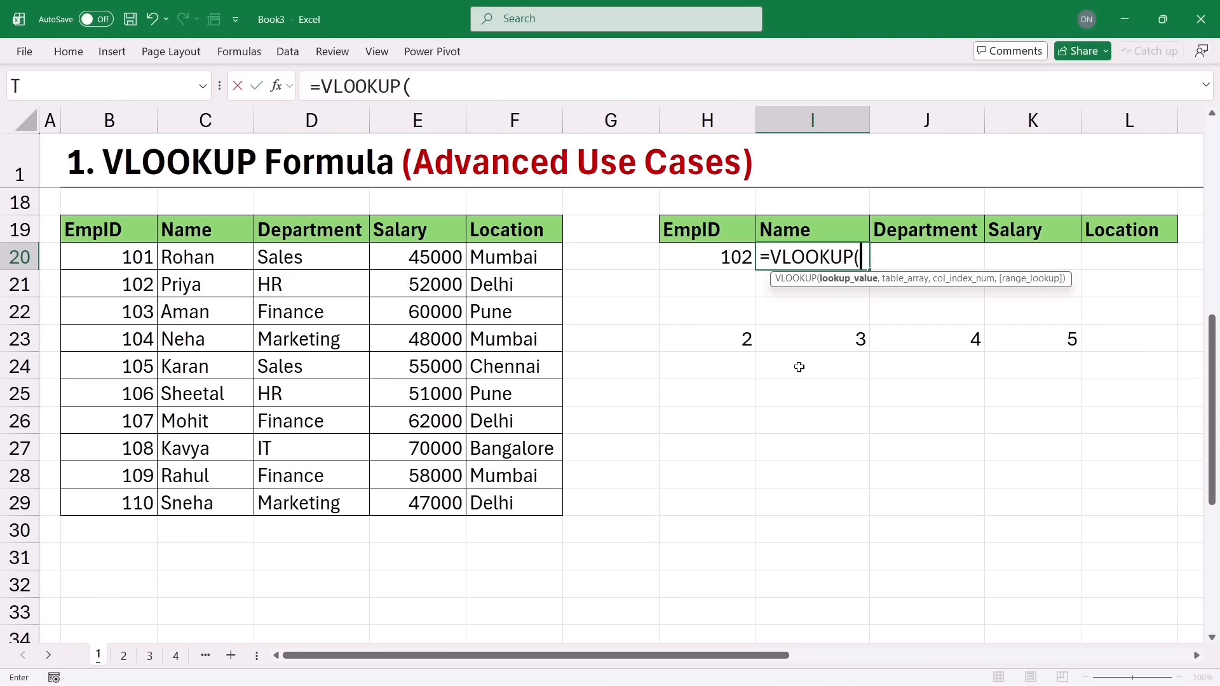
left_click(703, 262)
left_click(702, 261)
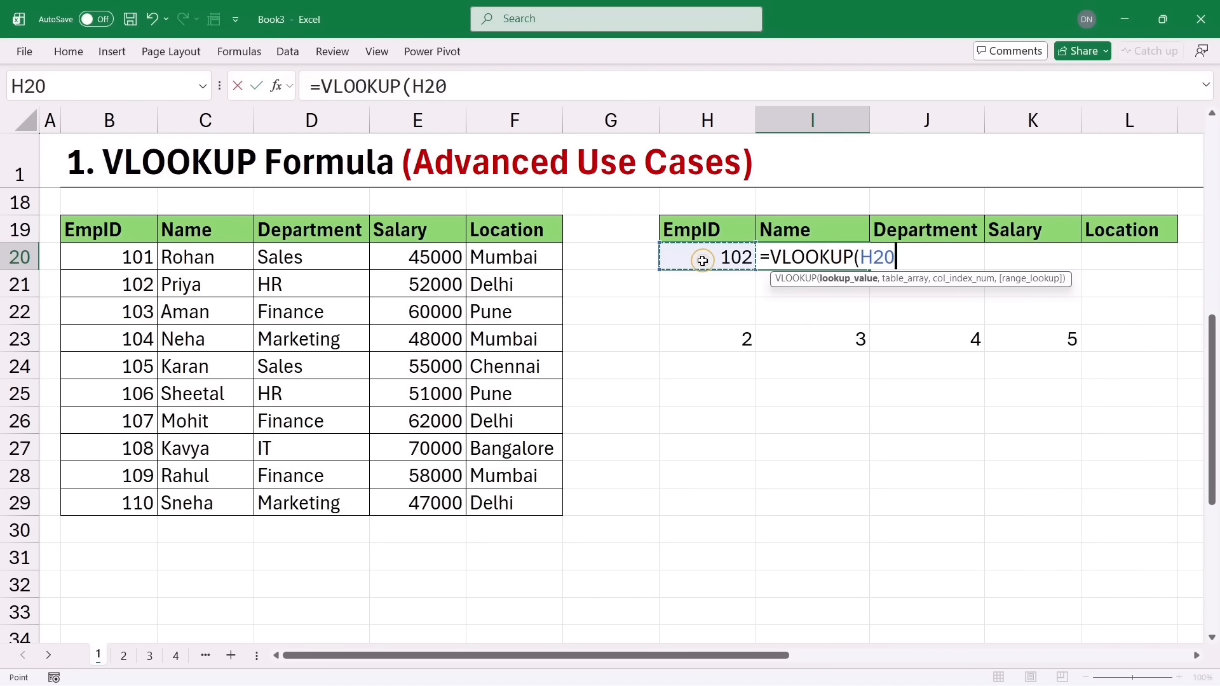
type(",")
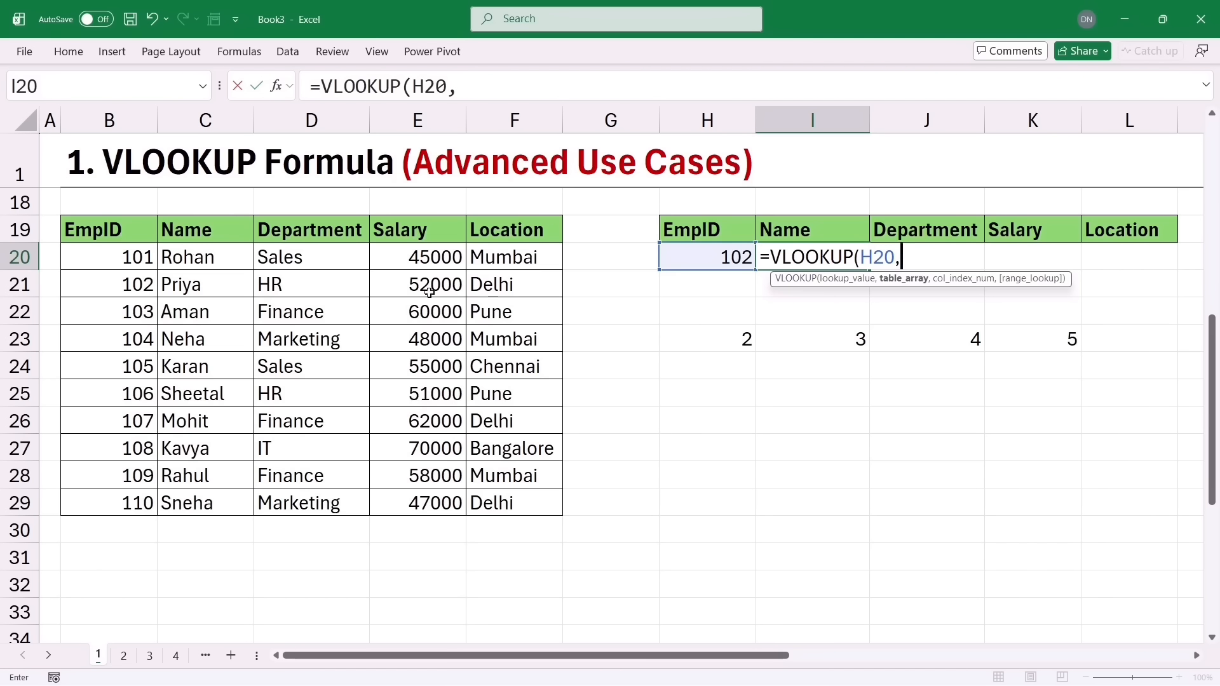
left_click_drag(92, 230, 507, 501)
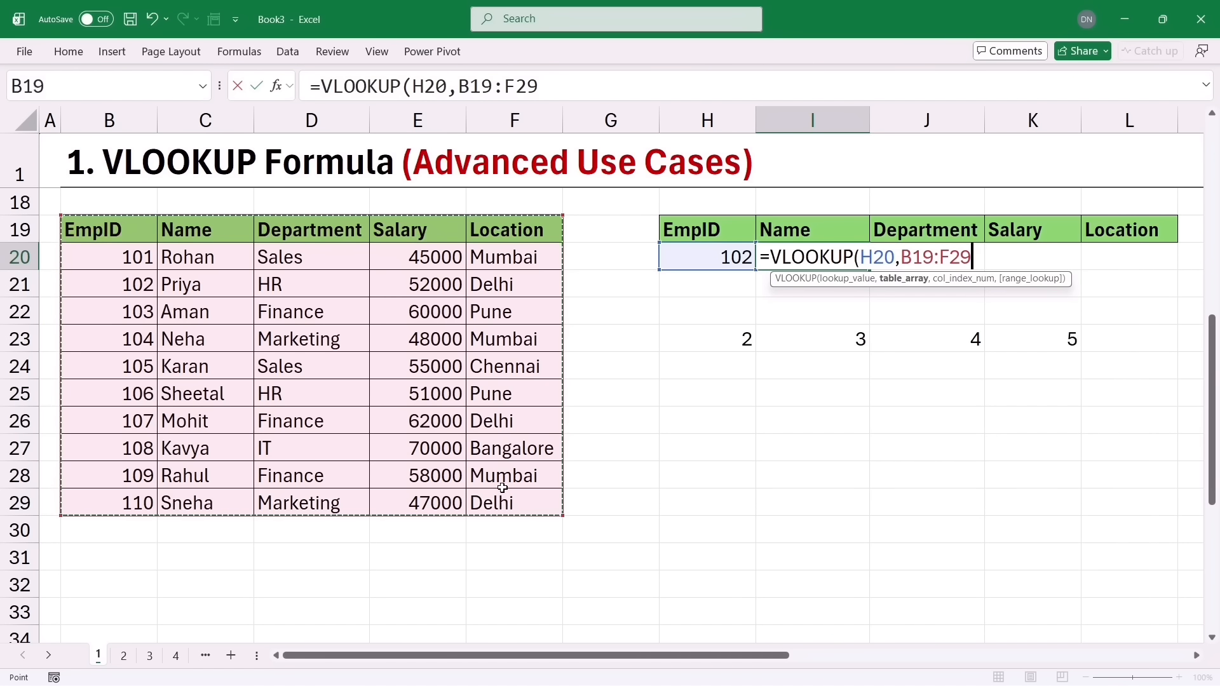
Complete the VLOOKUP in I20 with SEQUENCE(1,4,2,1) as the column index and 0 for an exact match
type(",")
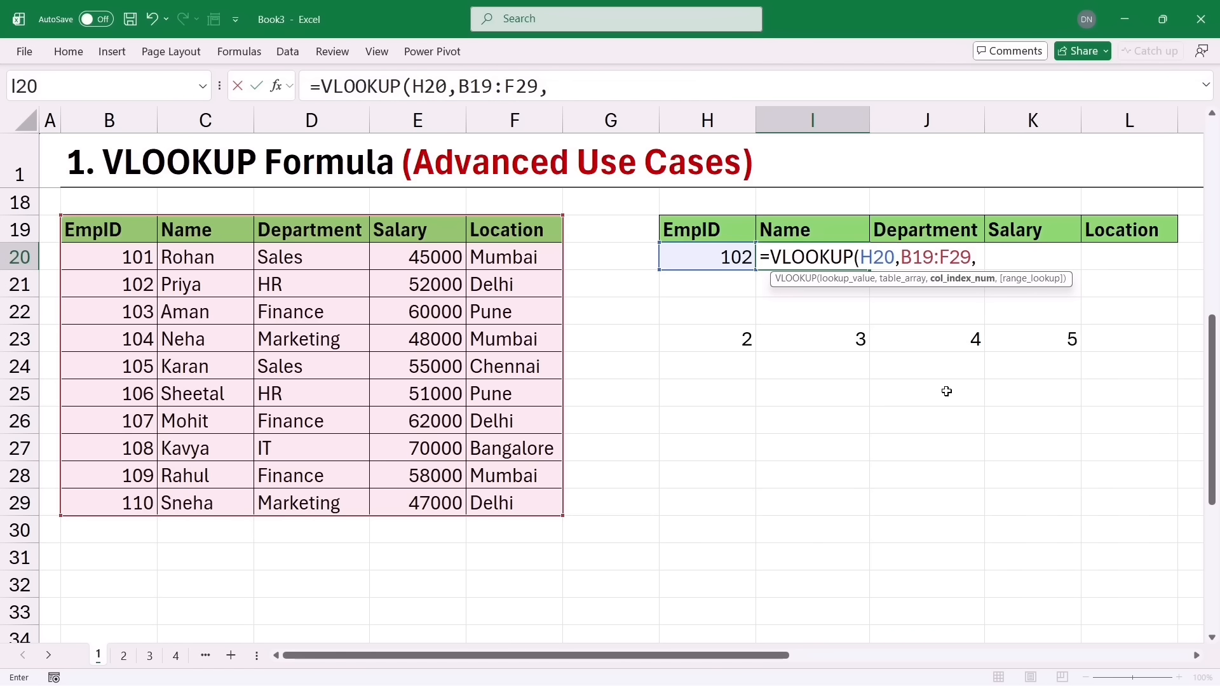
type("seq")
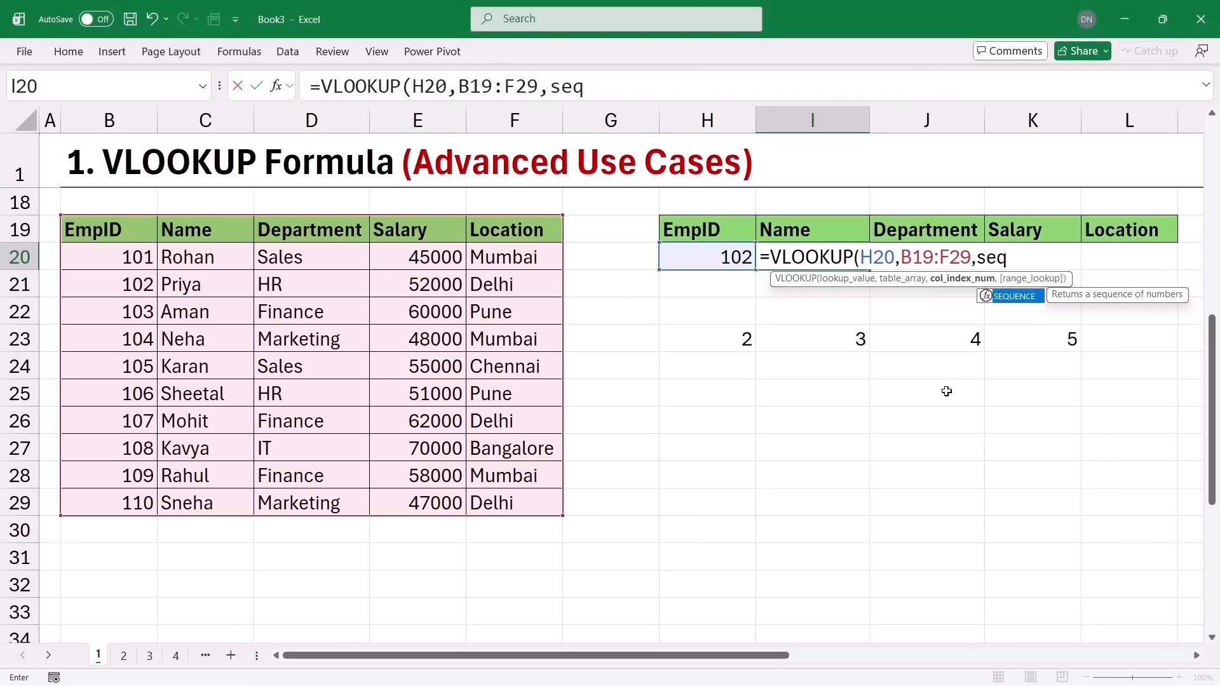
key("Tab")
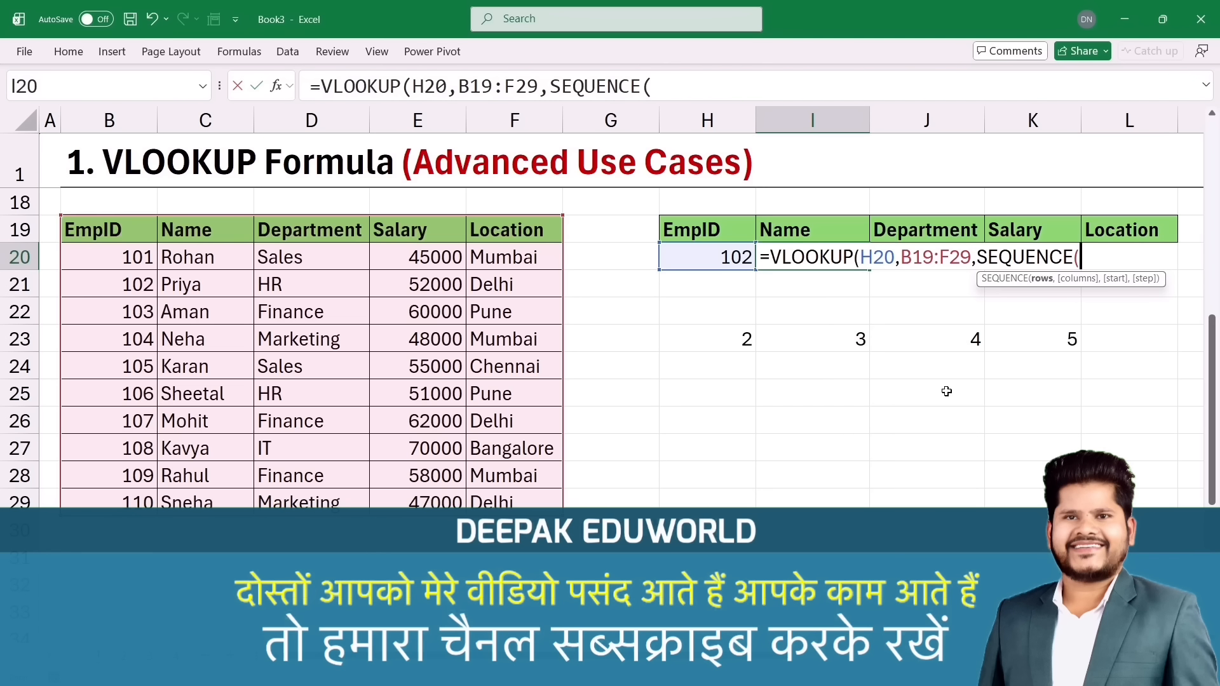
type("1,")
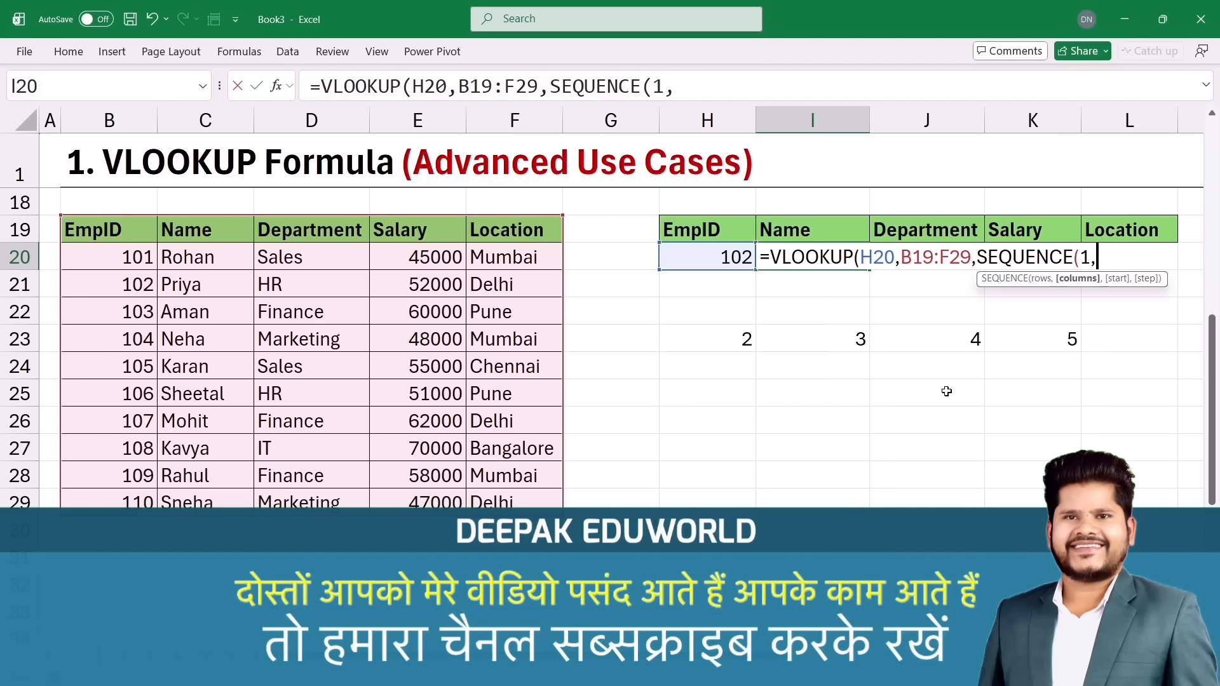
type("4,")
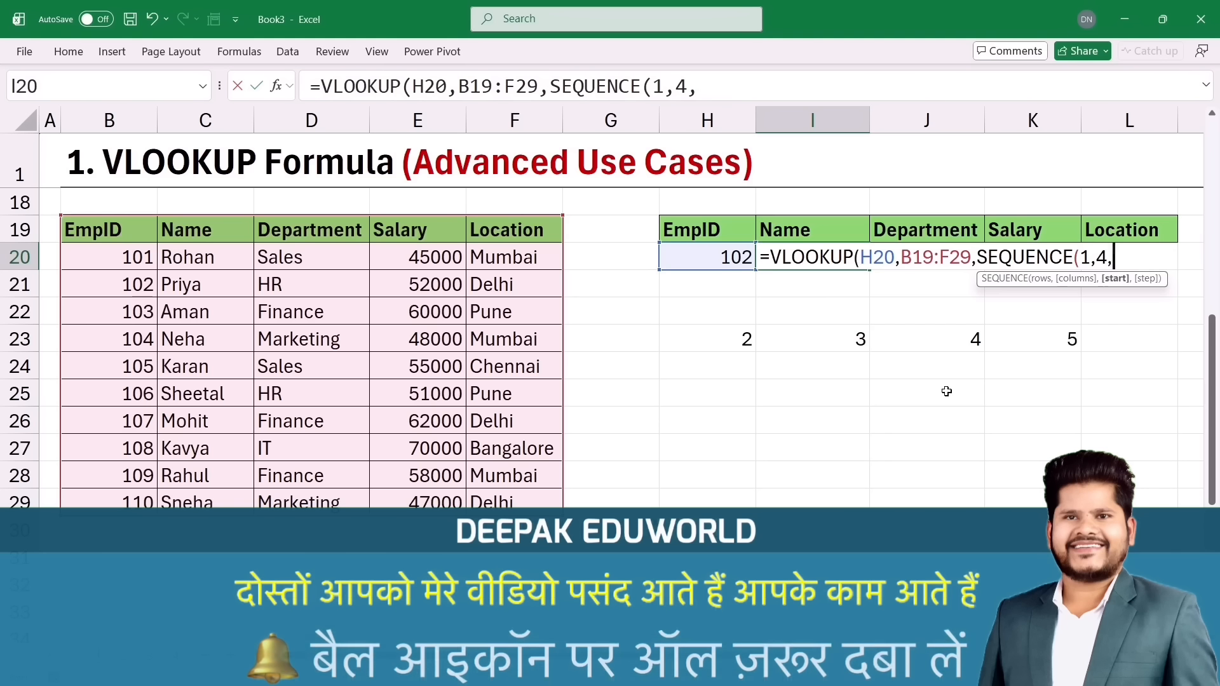
type("2,")
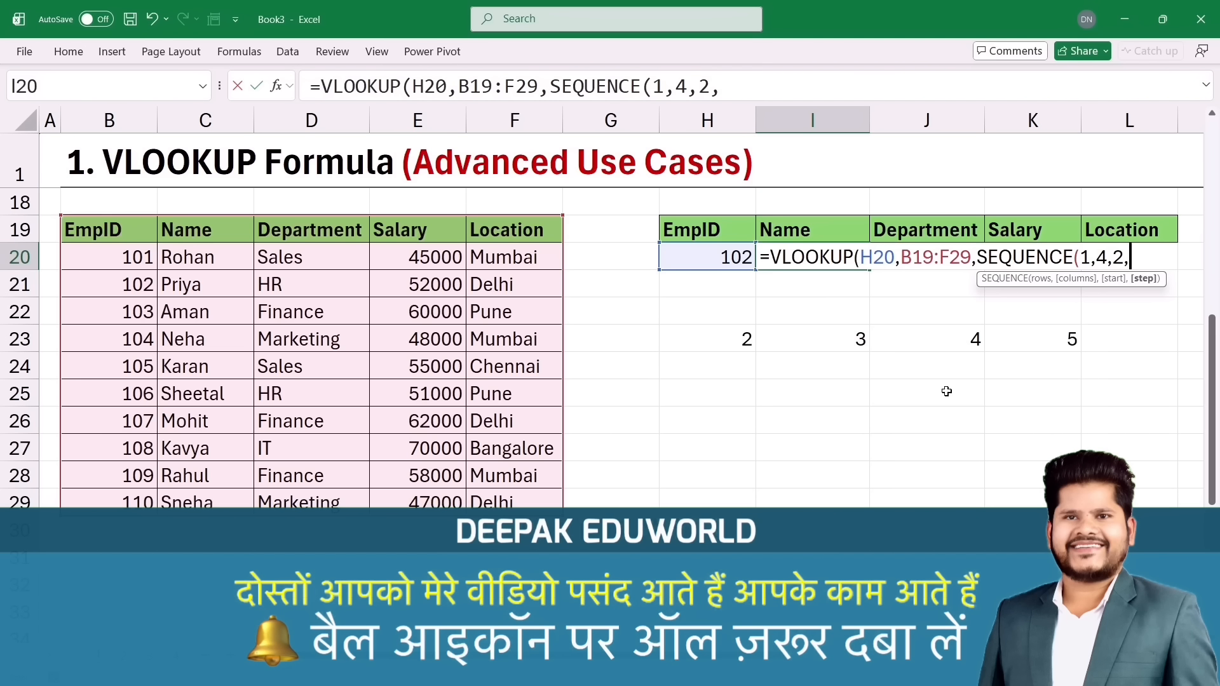
type("1")
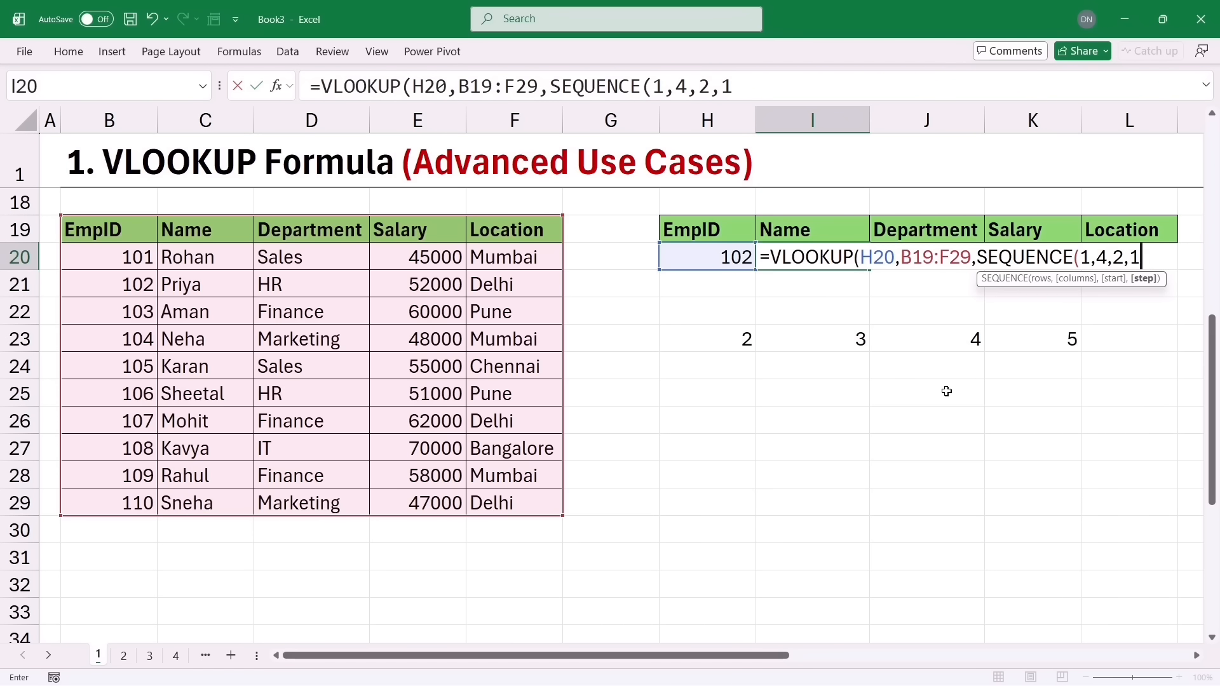
type(")")
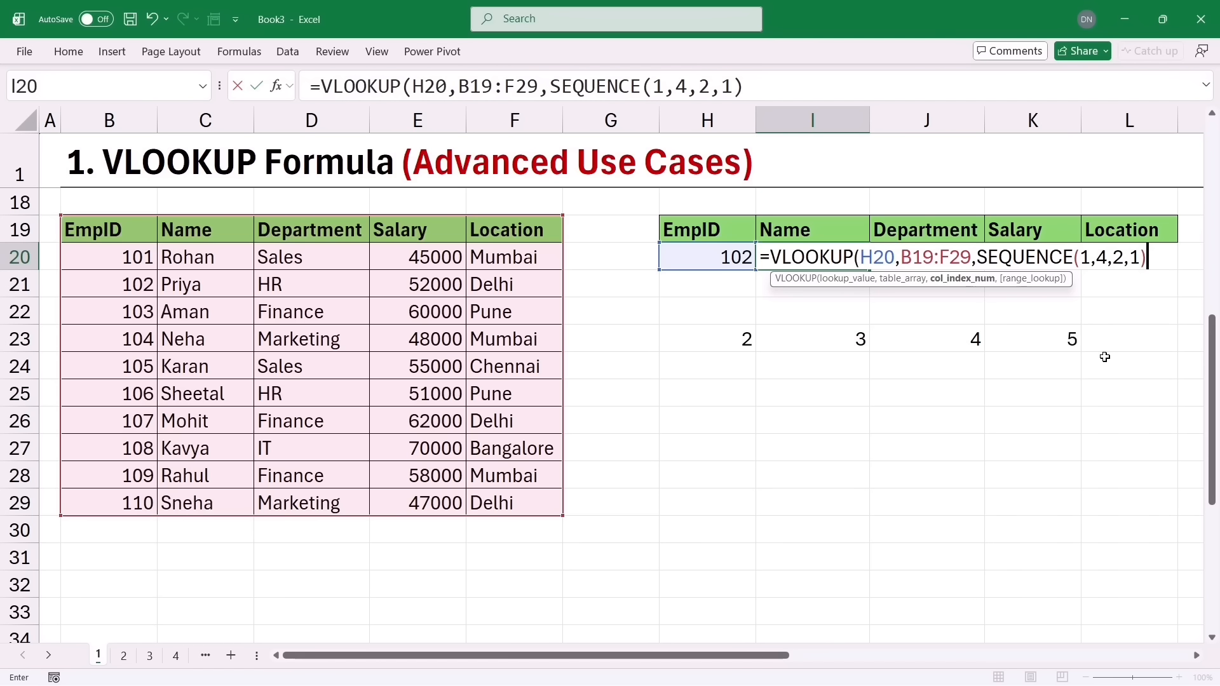
type(",")
type("0)")
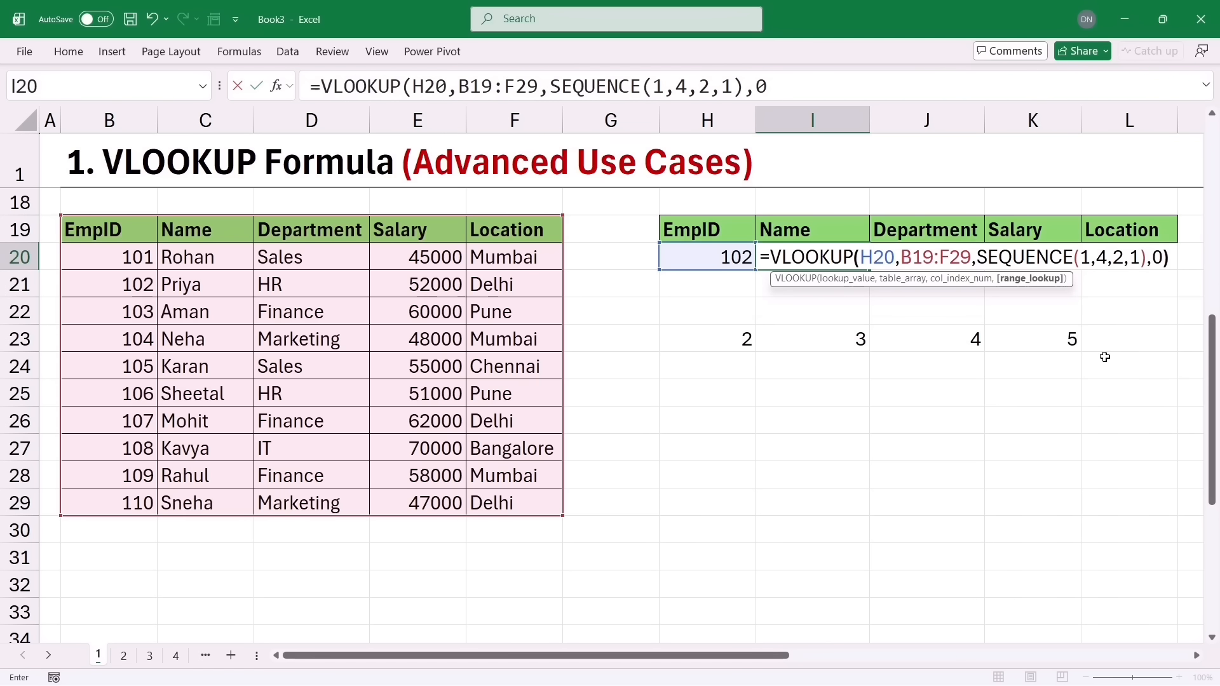
key("Return")
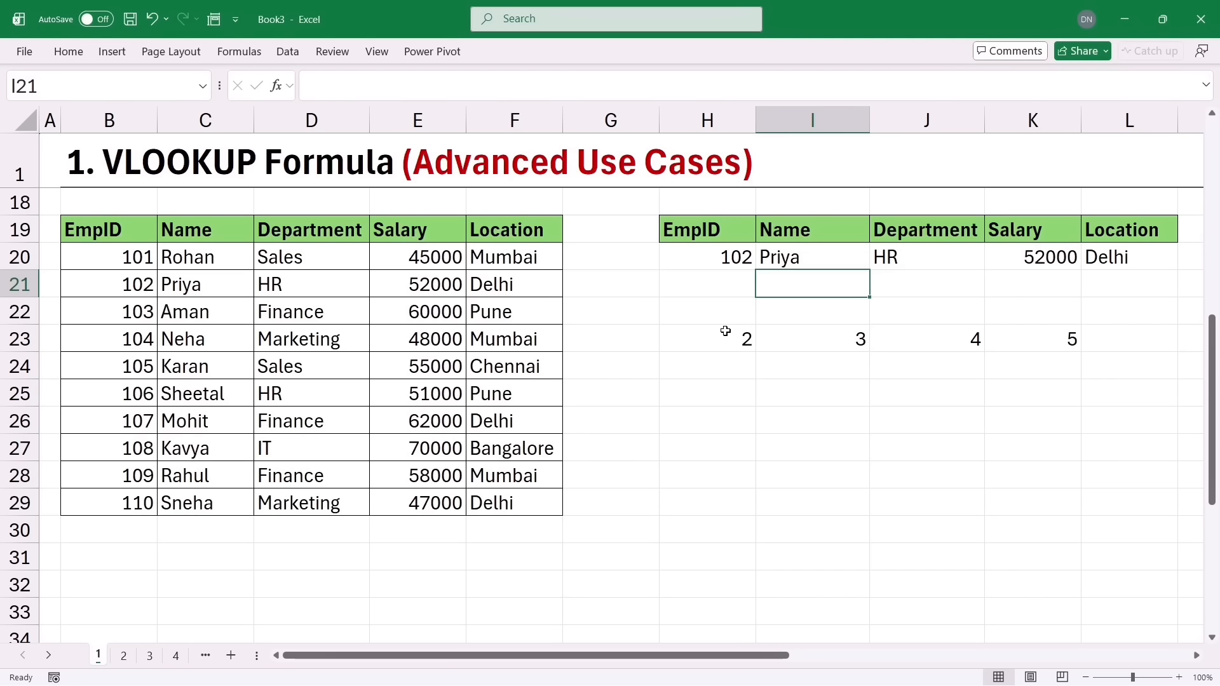
Clear the SEQUENCE test output from H23:K24 and open the VLOOKUP formula in I20 for review
left_click_drag(718, 330, 1027, 361)
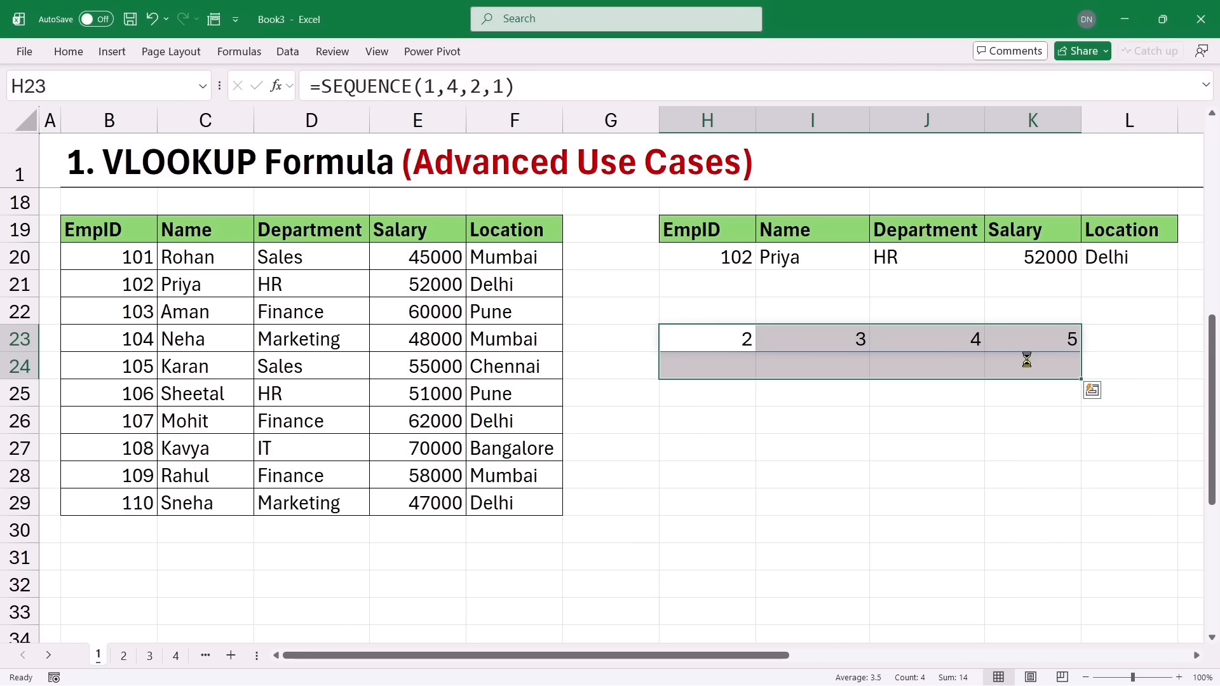
key("Delete")
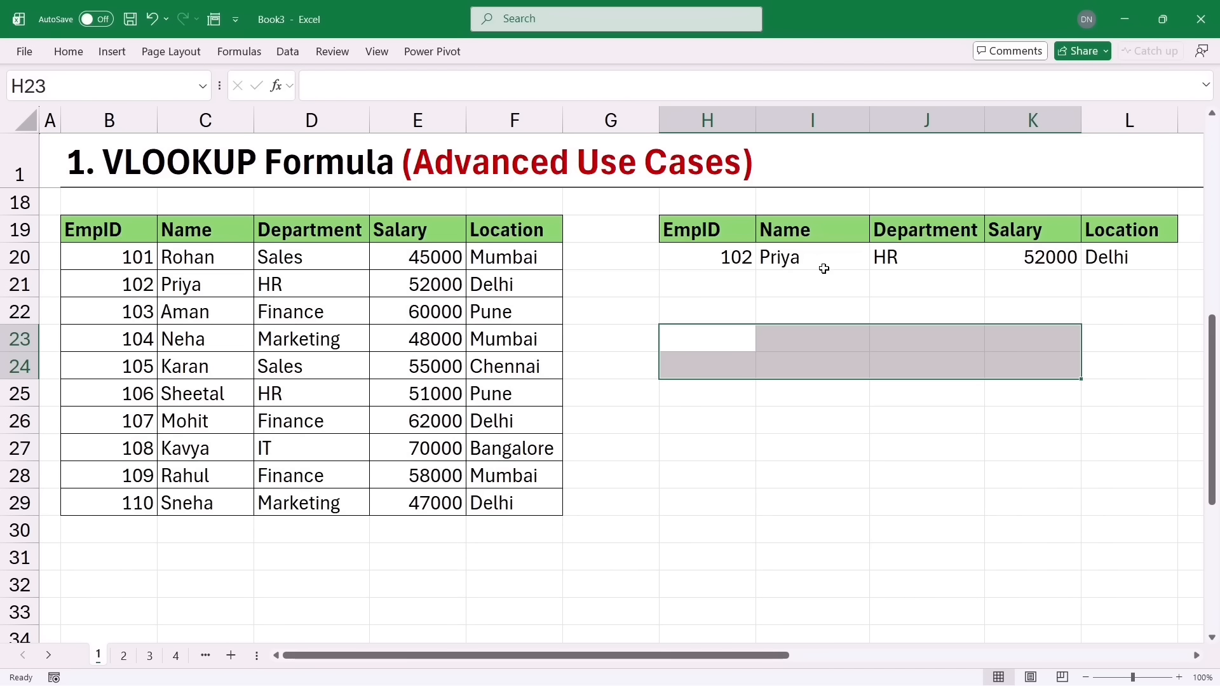
double_click(805, 265)
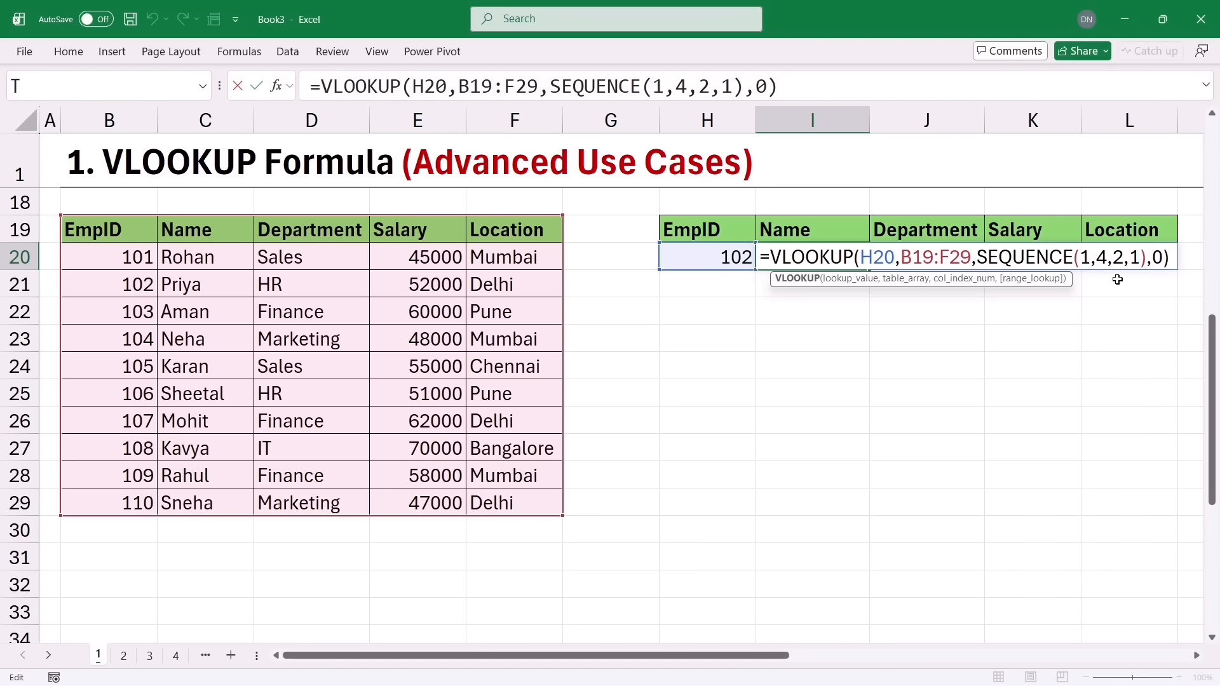
left_click(1102, 257)
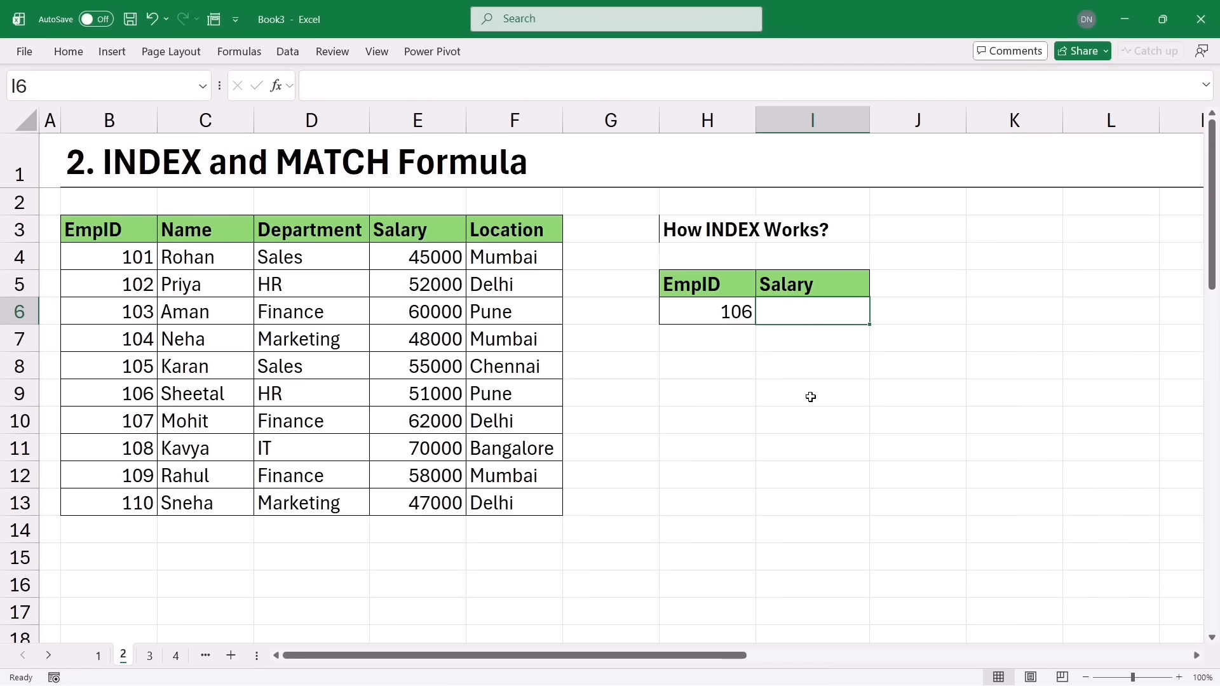
Enter =INDEX(B3:F13,7,4) in I6 under Salary and check it against the EmpID 106 row by selecting B9:E9
type("=")
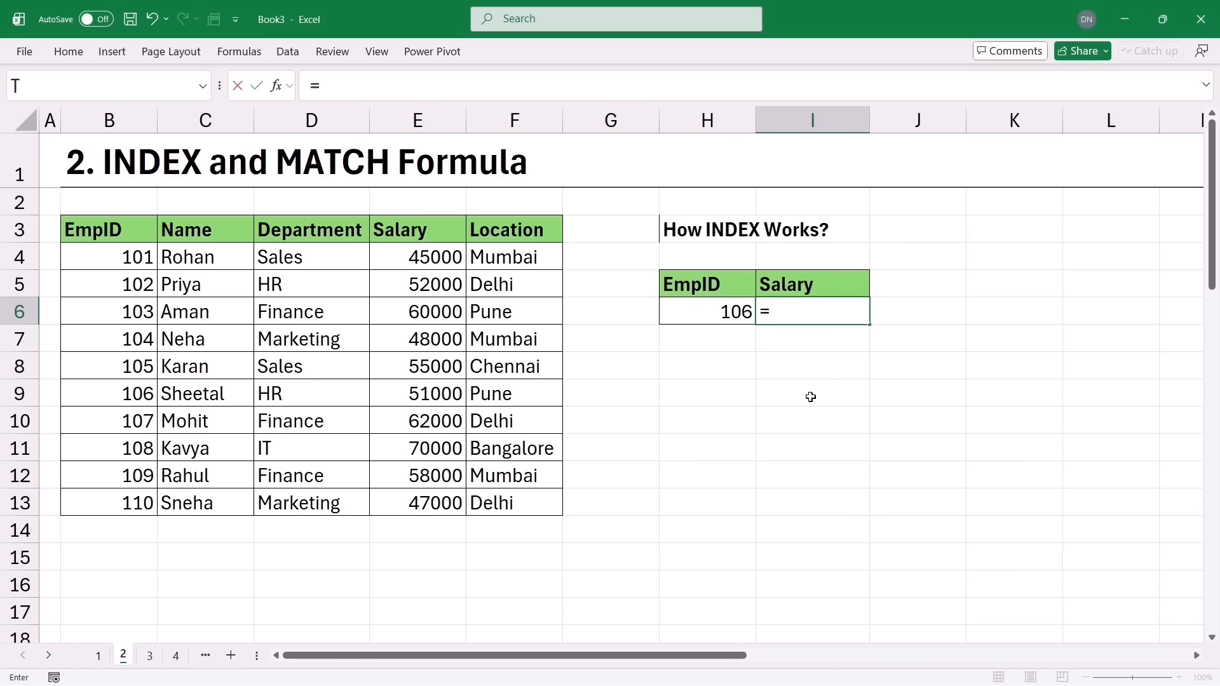
type("inde")
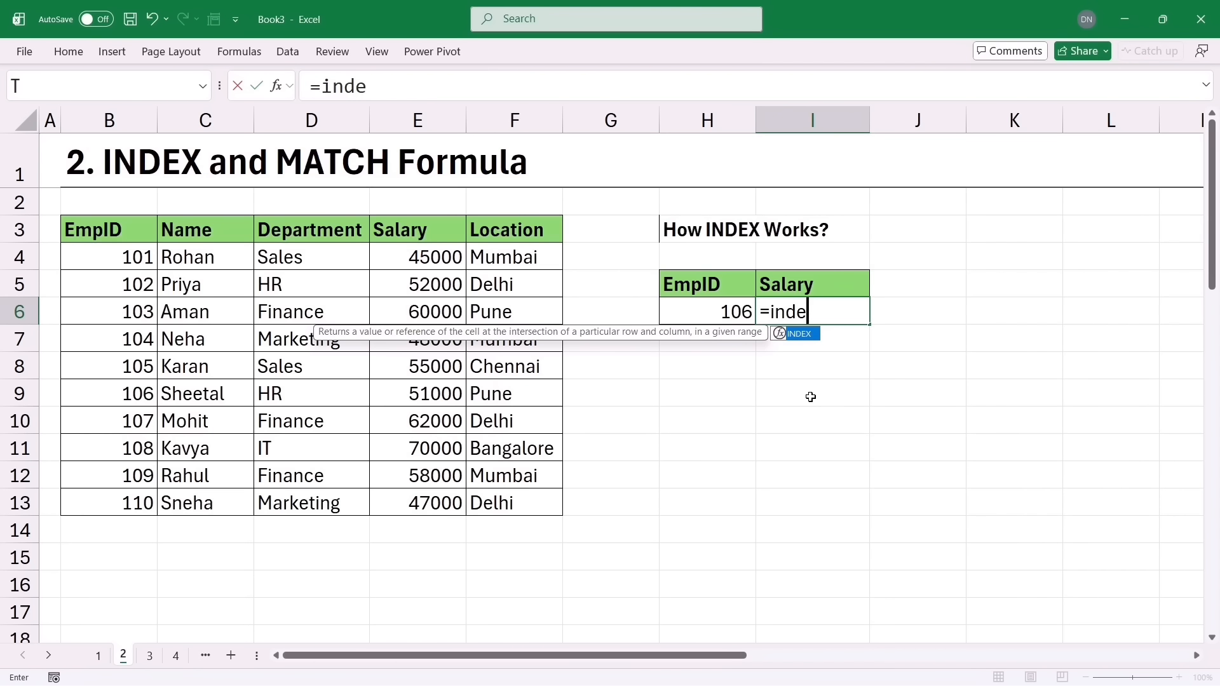
key("Tab")
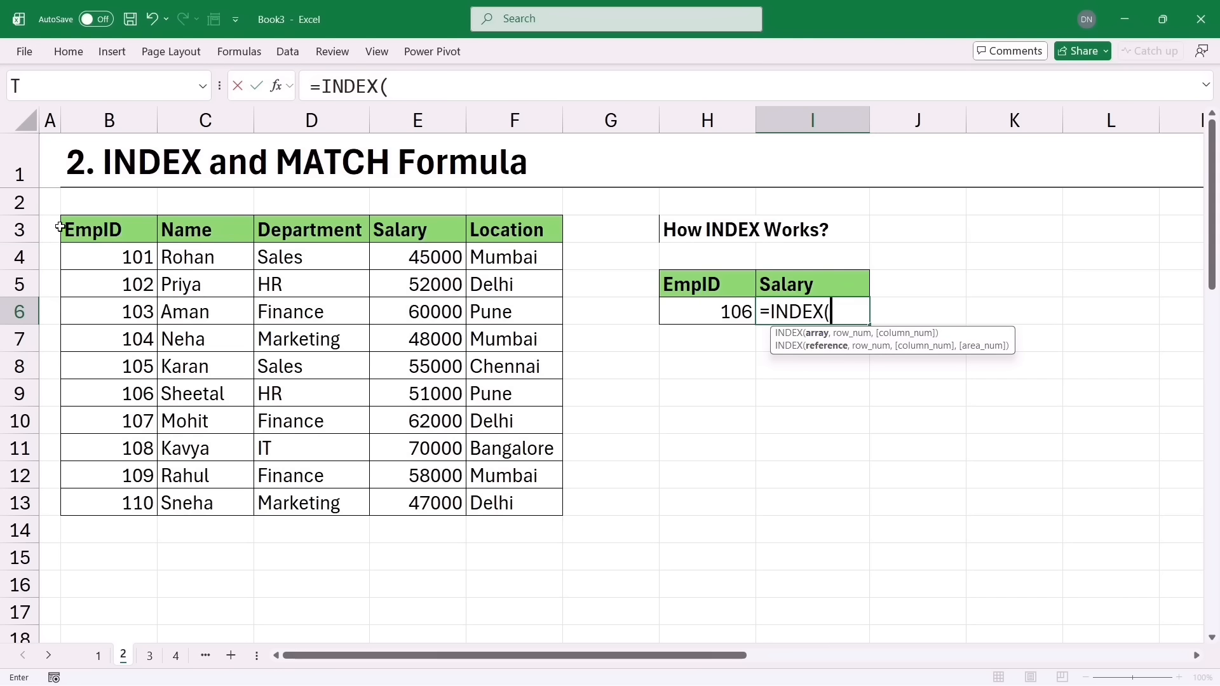
left_click_drag(60, 227, 481, 502)
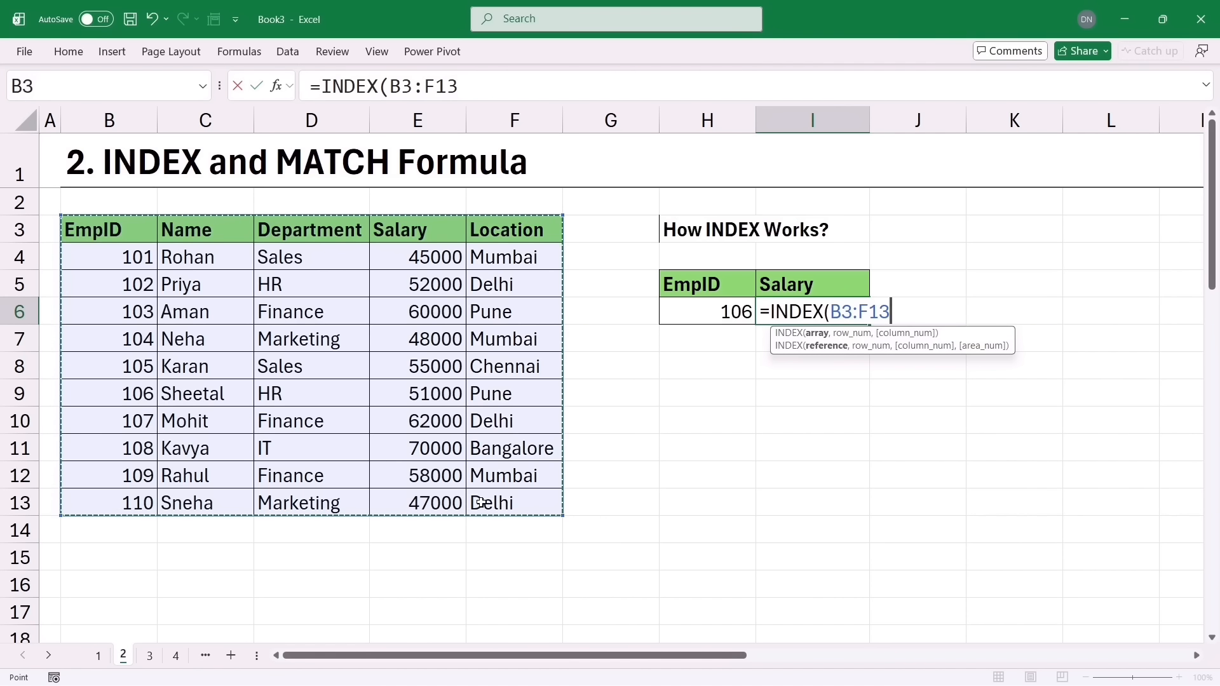
type(",")
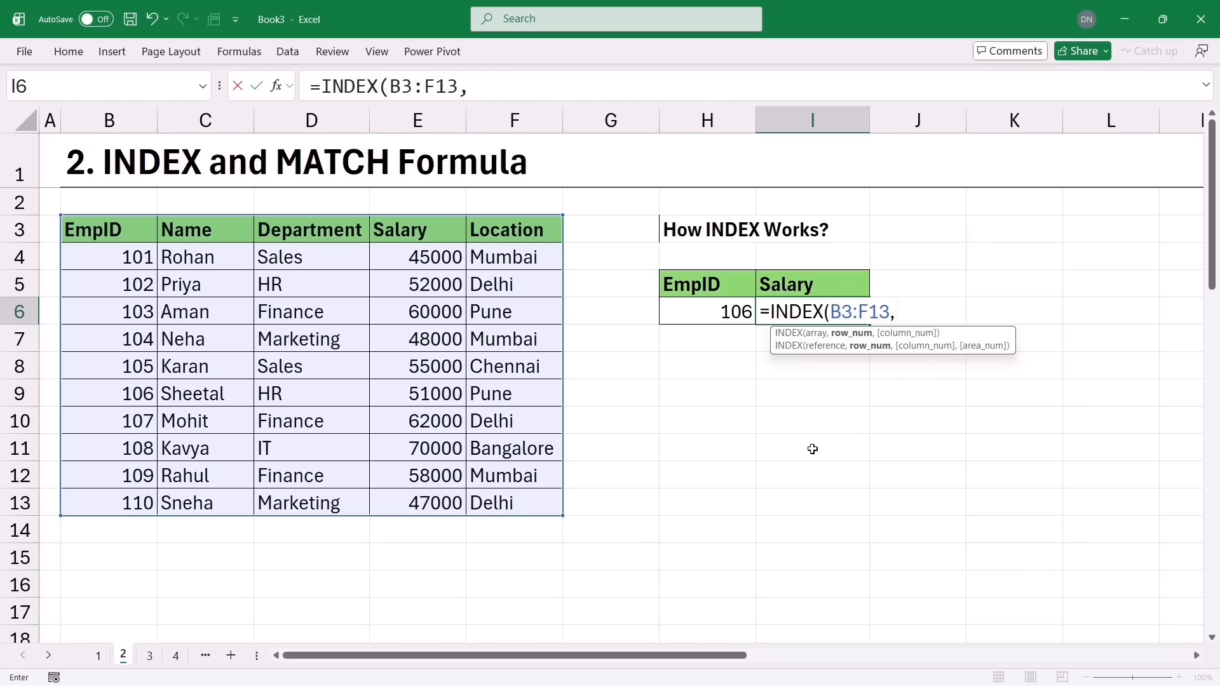
type("7,")
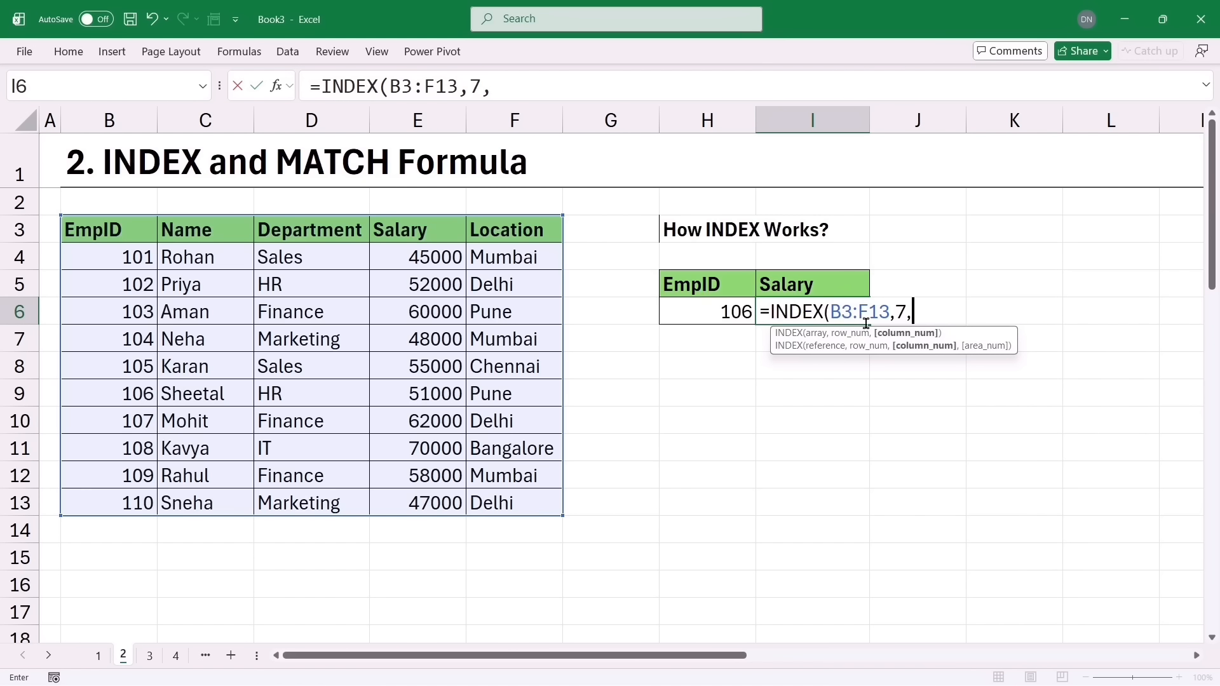
type("4)")
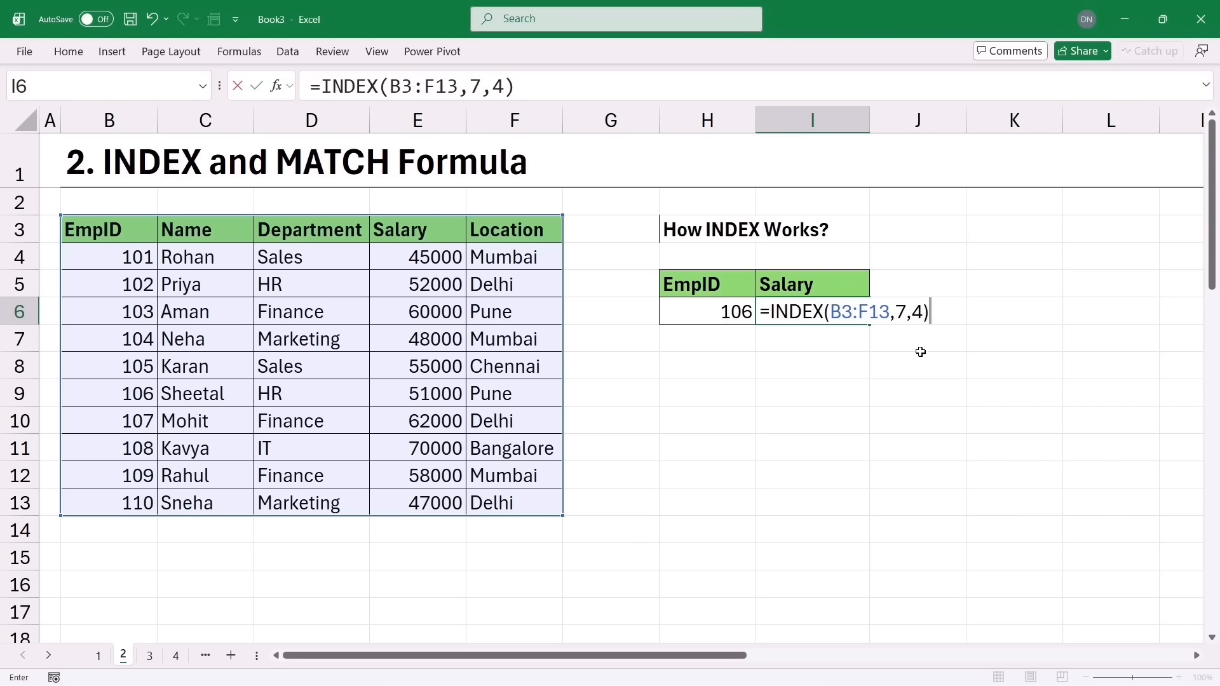
key("Return")
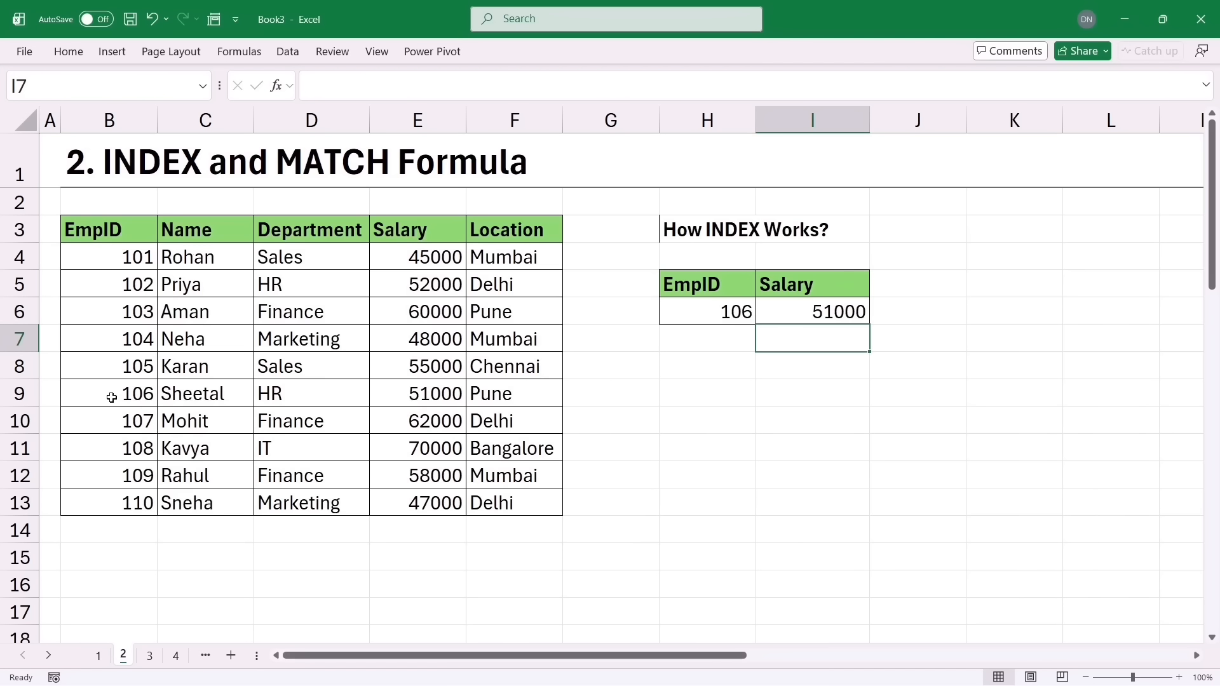
left_click_drag(111, 397, 396, 391)
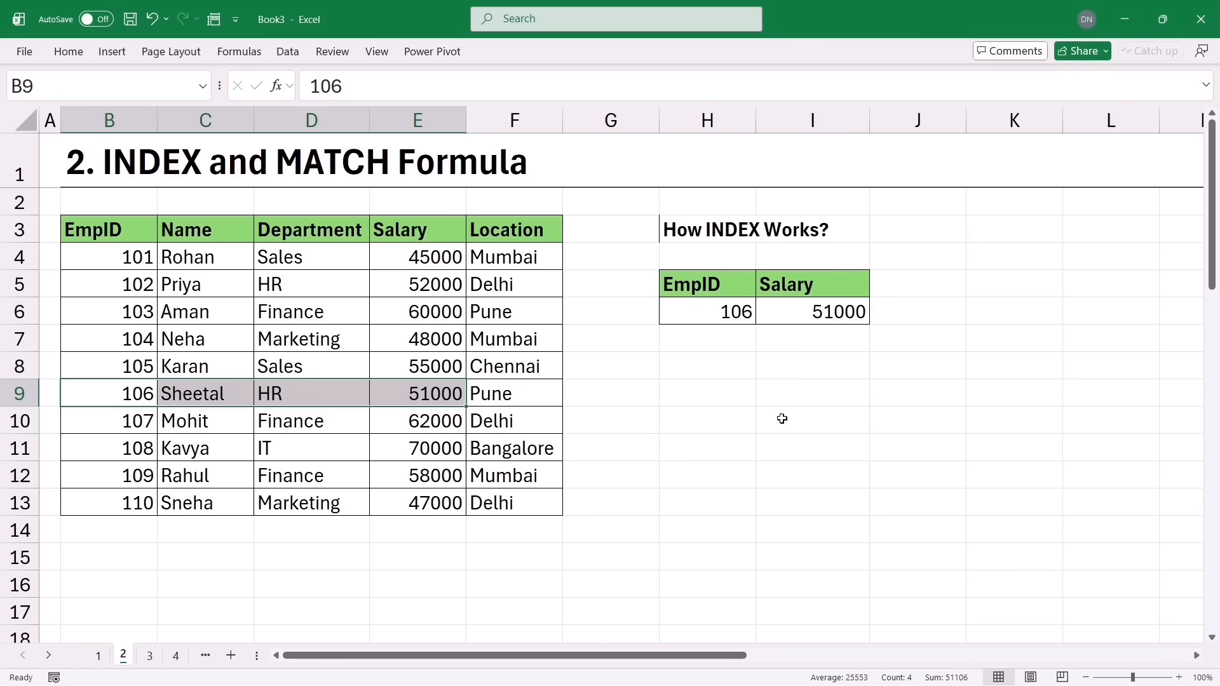
Change the row number in I6's INDEX formula to 3, making it =INDEX(B3:F13,3,4)
left_click(832, 308)
double_click(831, 308)
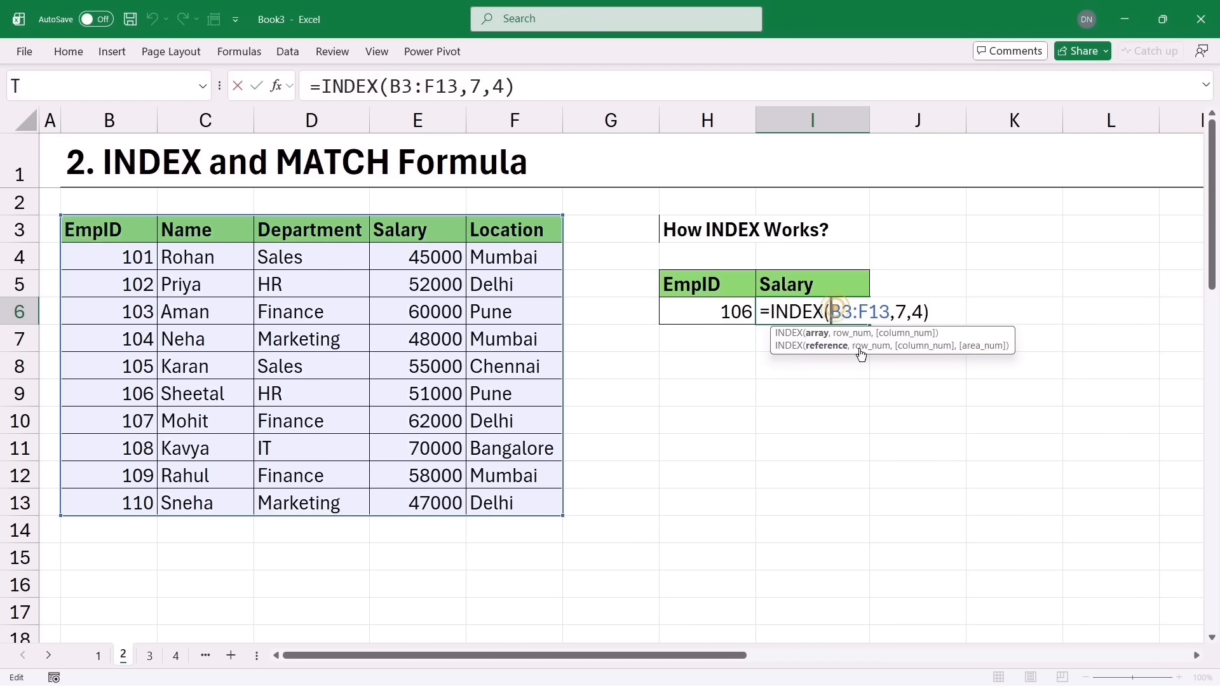
left_click(904, 312)
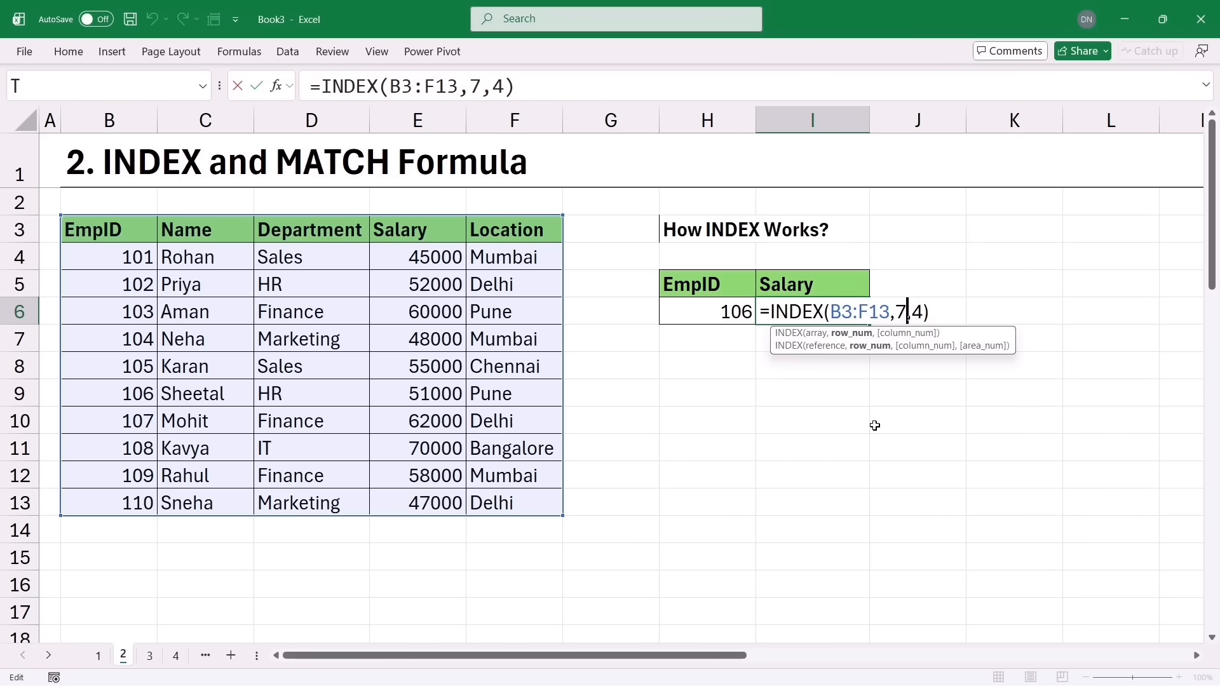
key("BackSpace")
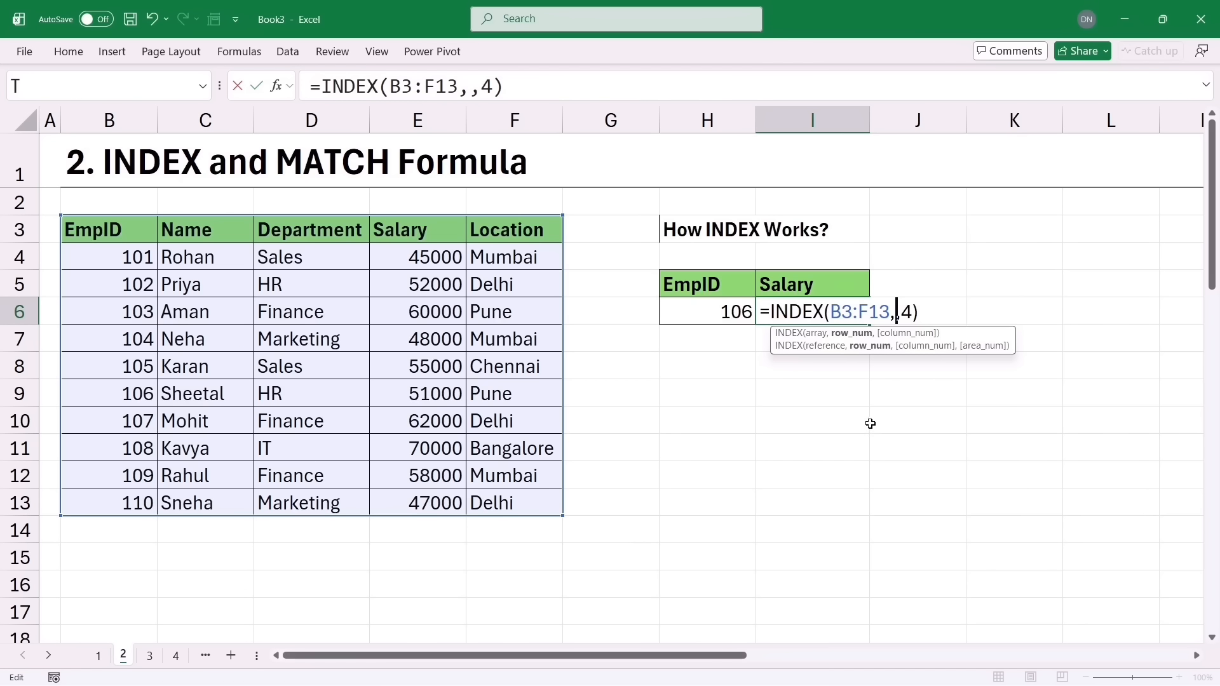
type("3")
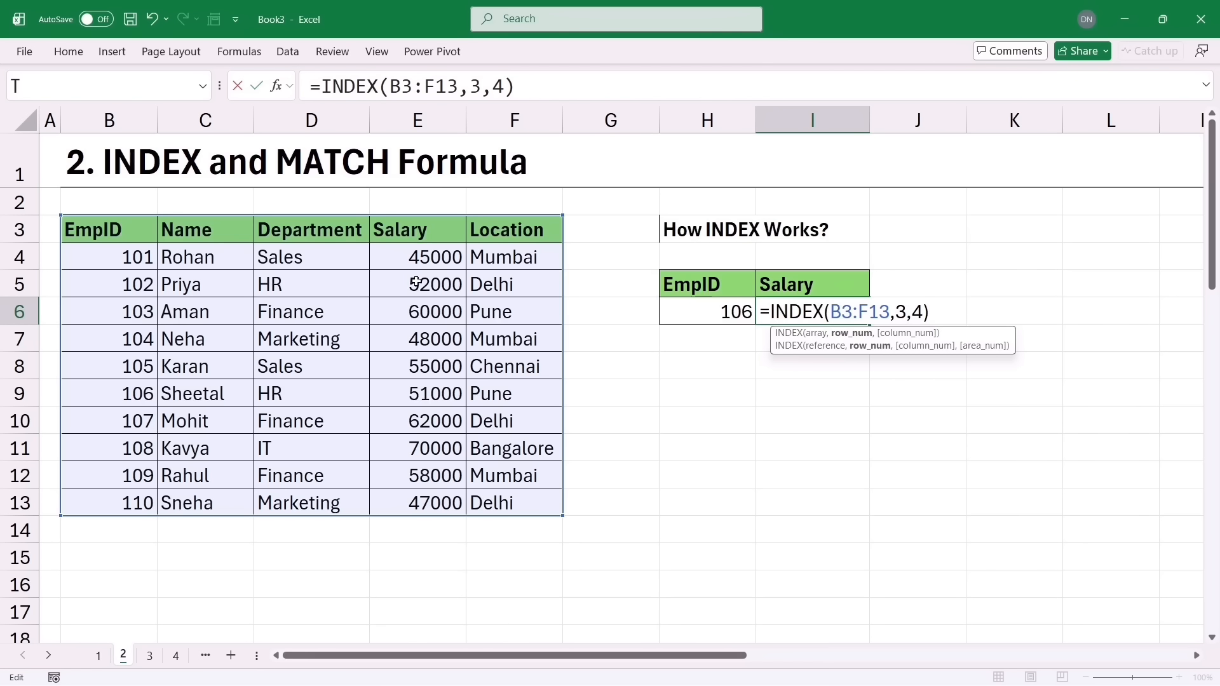
key("Return")
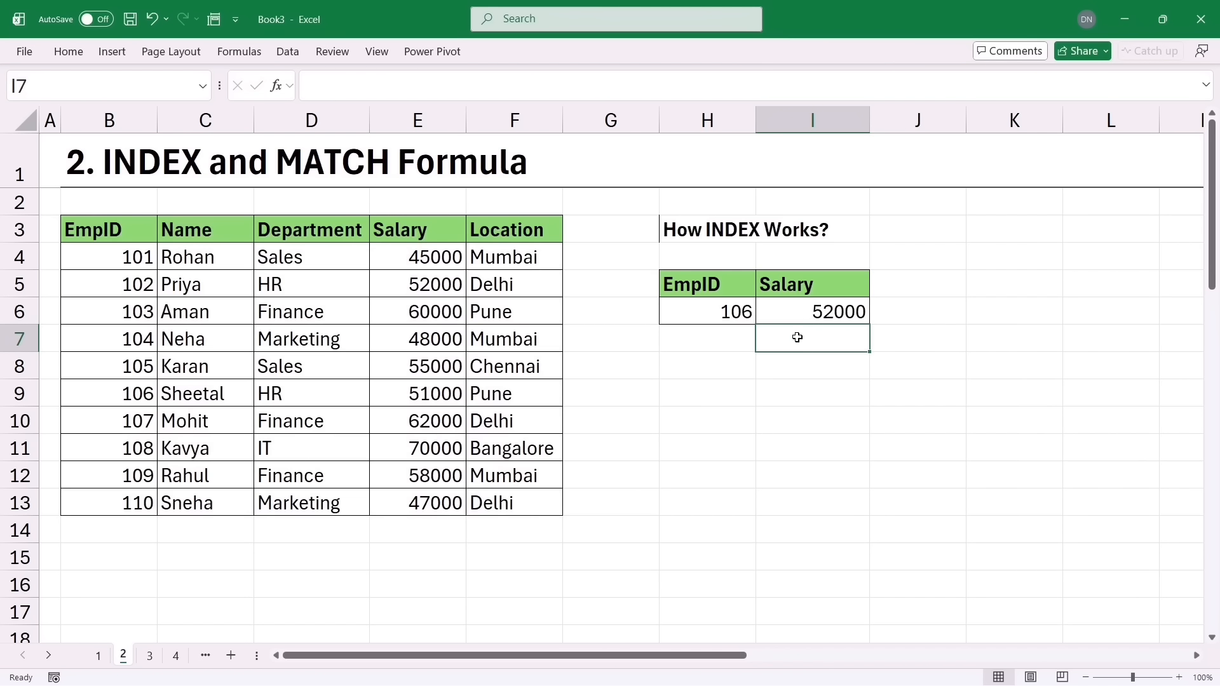
Enter =INDEX(B3:B13,4) in H8 to return the fourth item of the EmpID column using only a row number
left_click(708, 365)
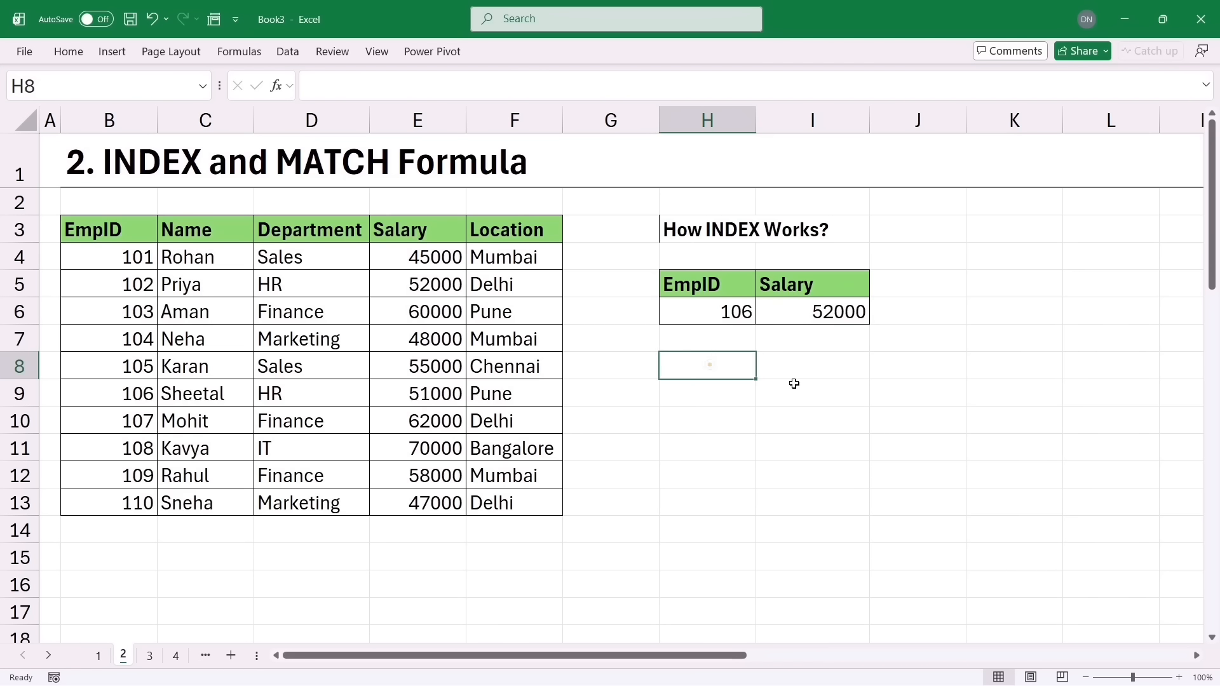
type("=inde")
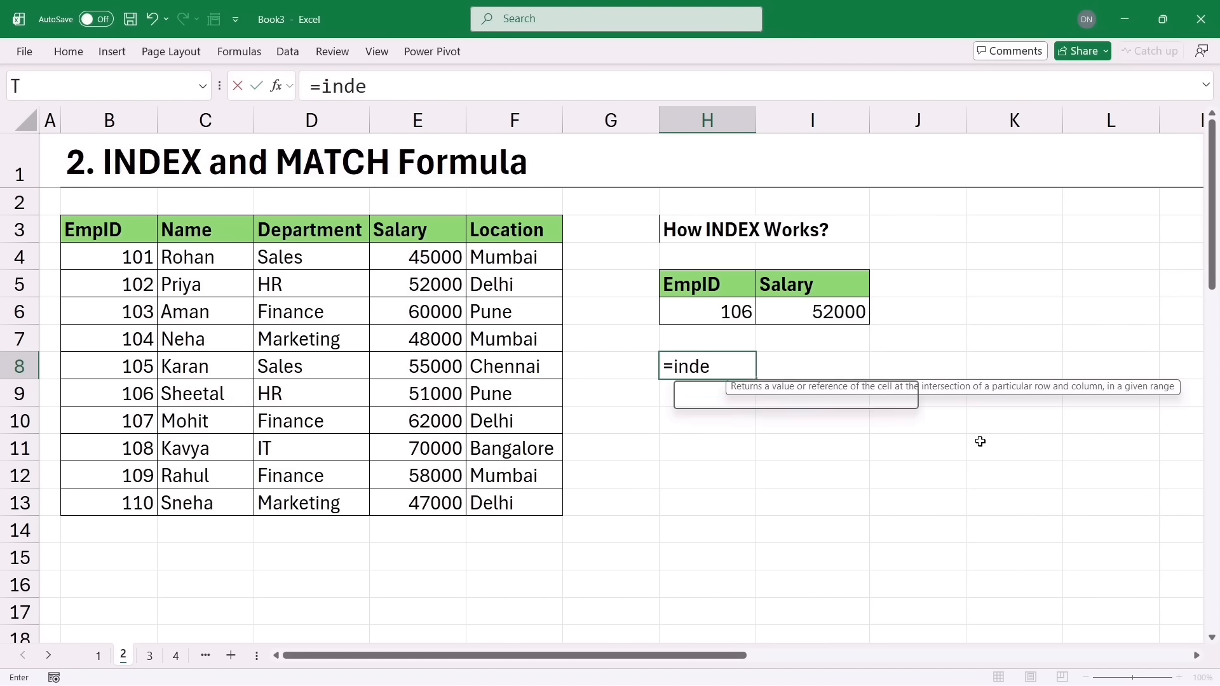
key("Tab")
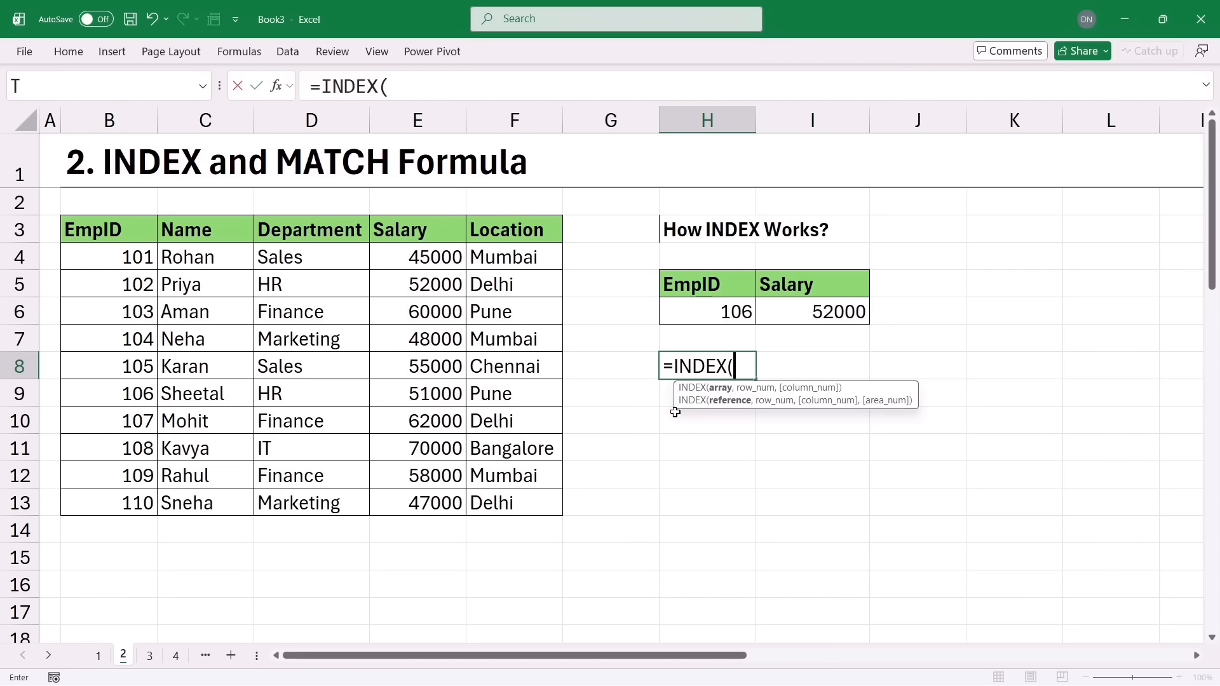
left_click_drag(101, 229, 128, 502)
type(",")
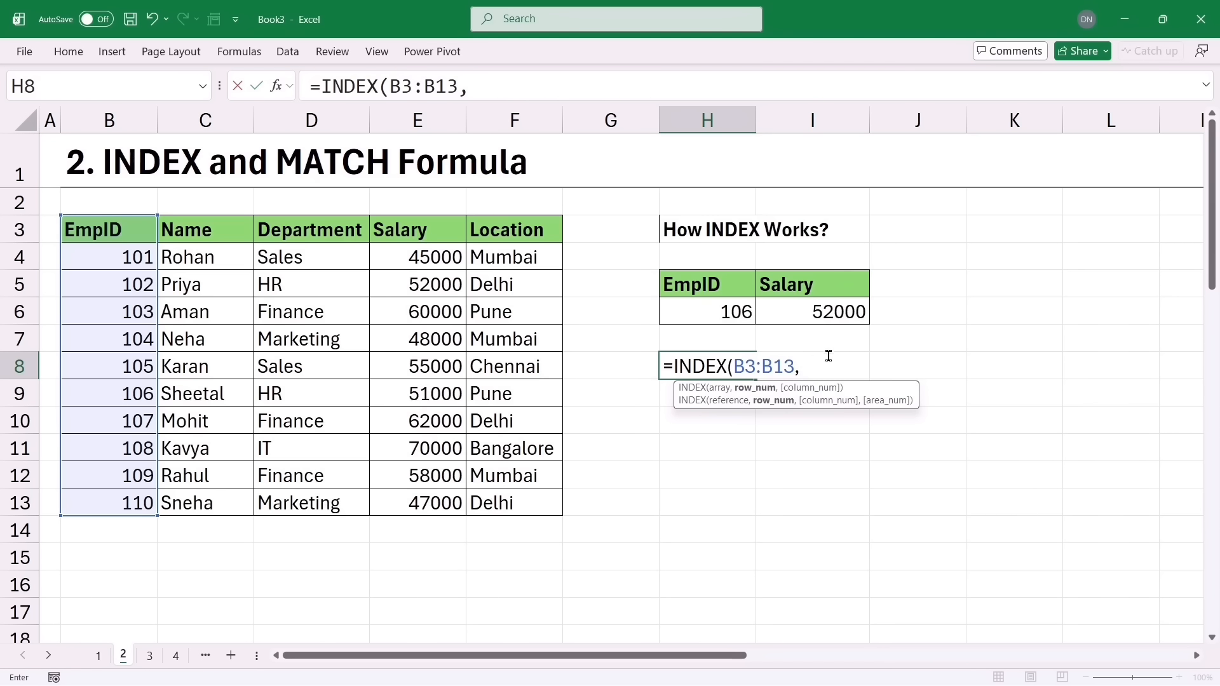
type("4")
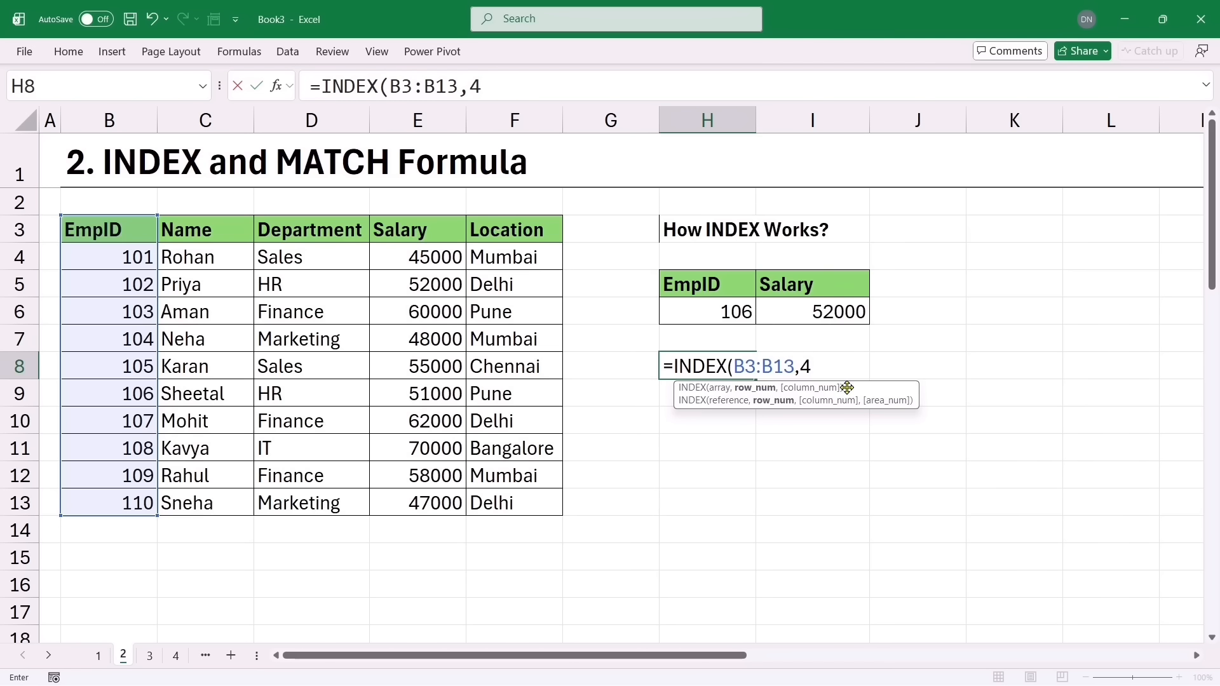
key("Return")
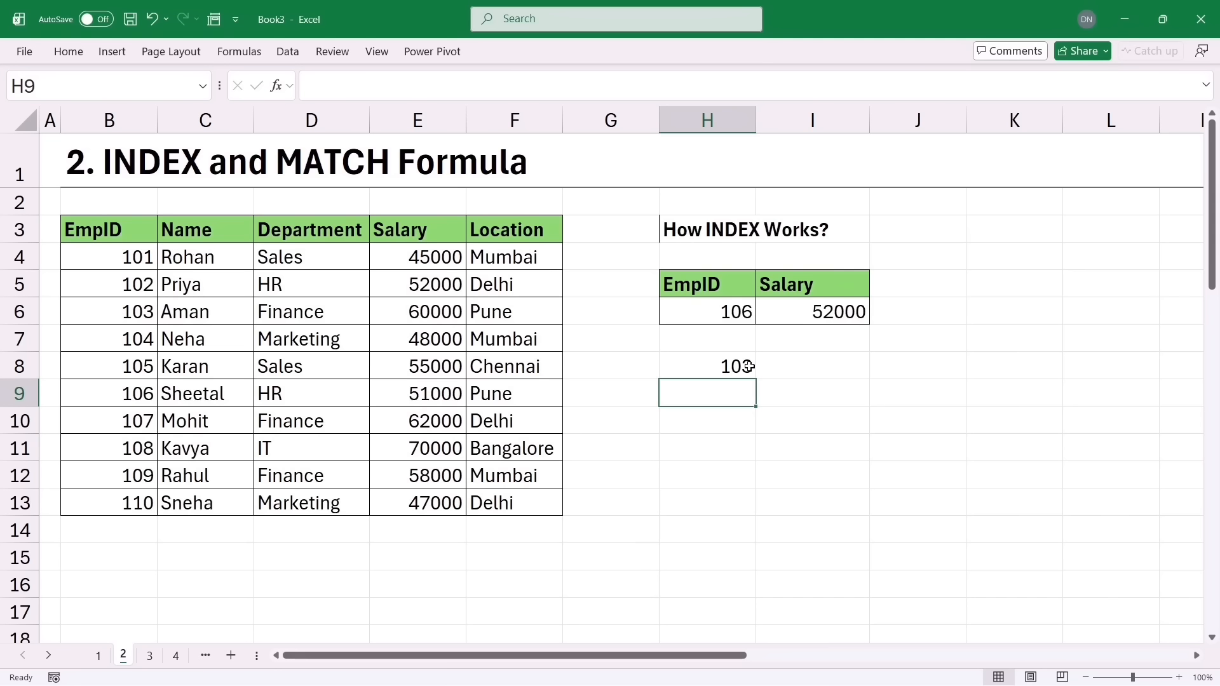
Enter =INDEX(B3:F3,,4) in H10 to return the fourth header, leaving the row number blank
left_click(722, 421)
type("=i")
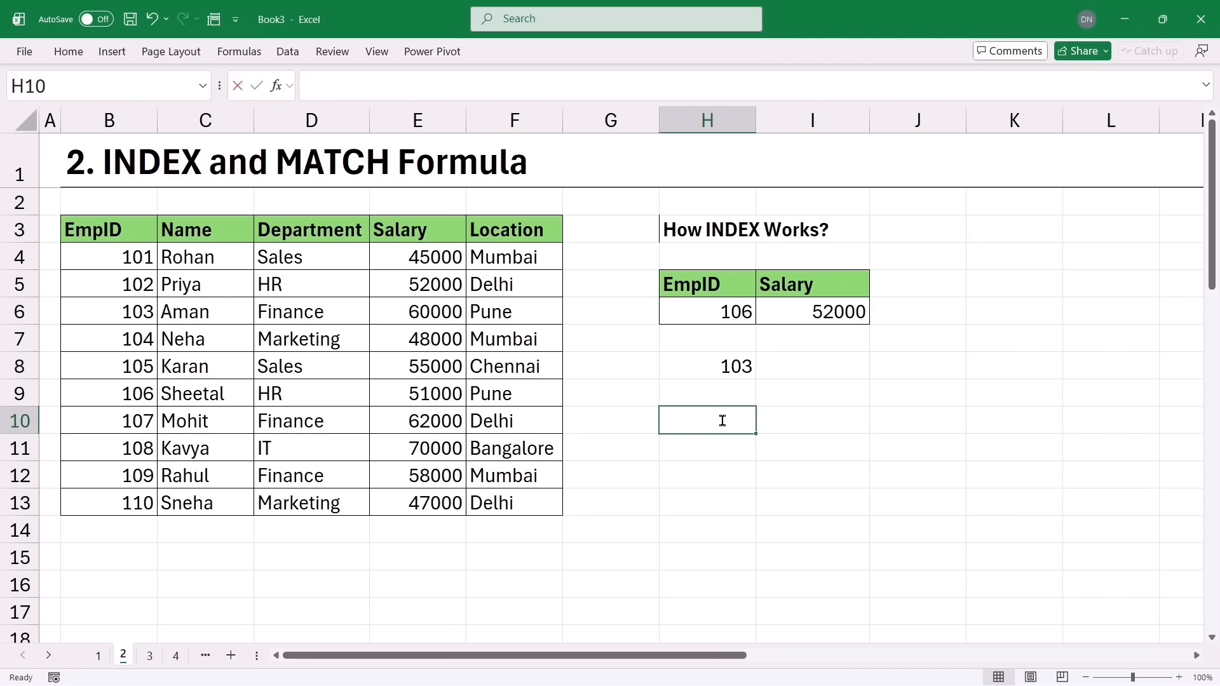
type("nde")
key("Tab")
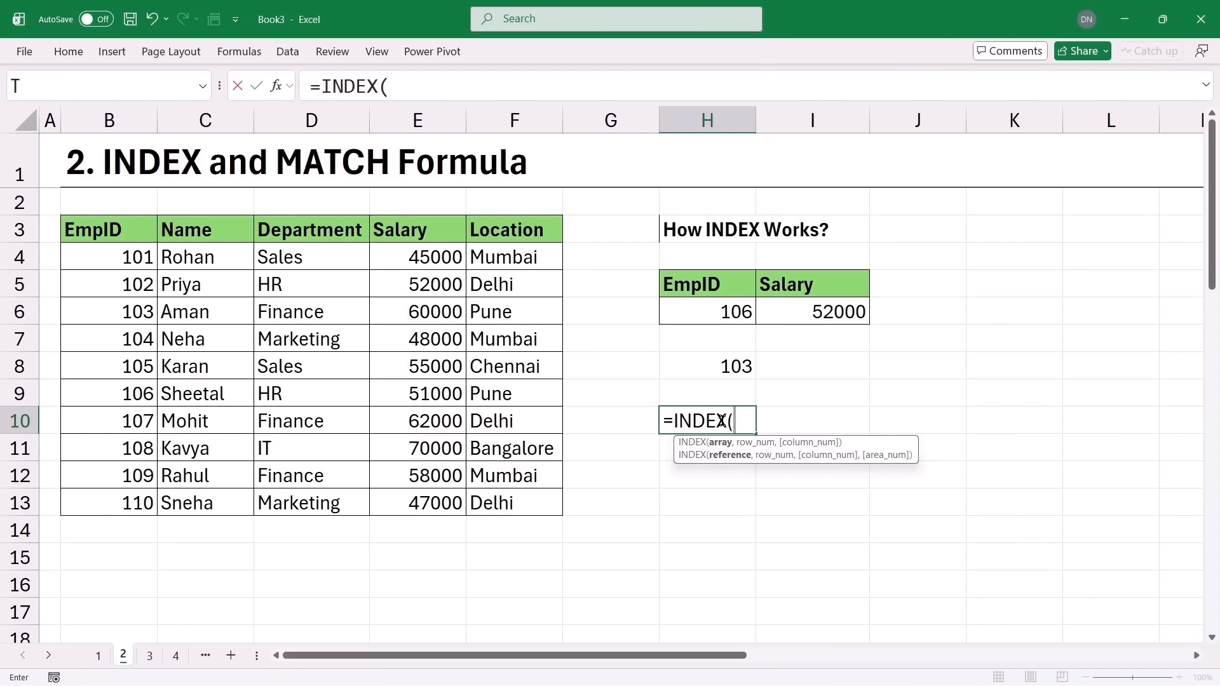
left_click_drag(105, 229, 543, 237)
type(",")
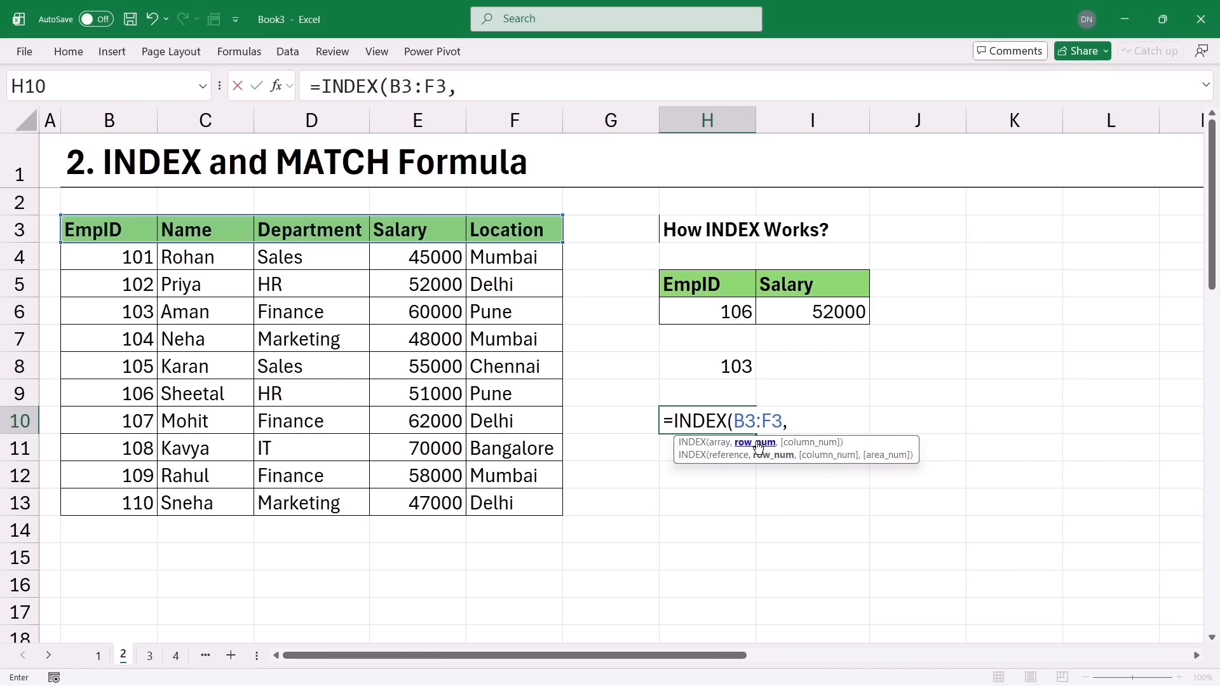
type(",")
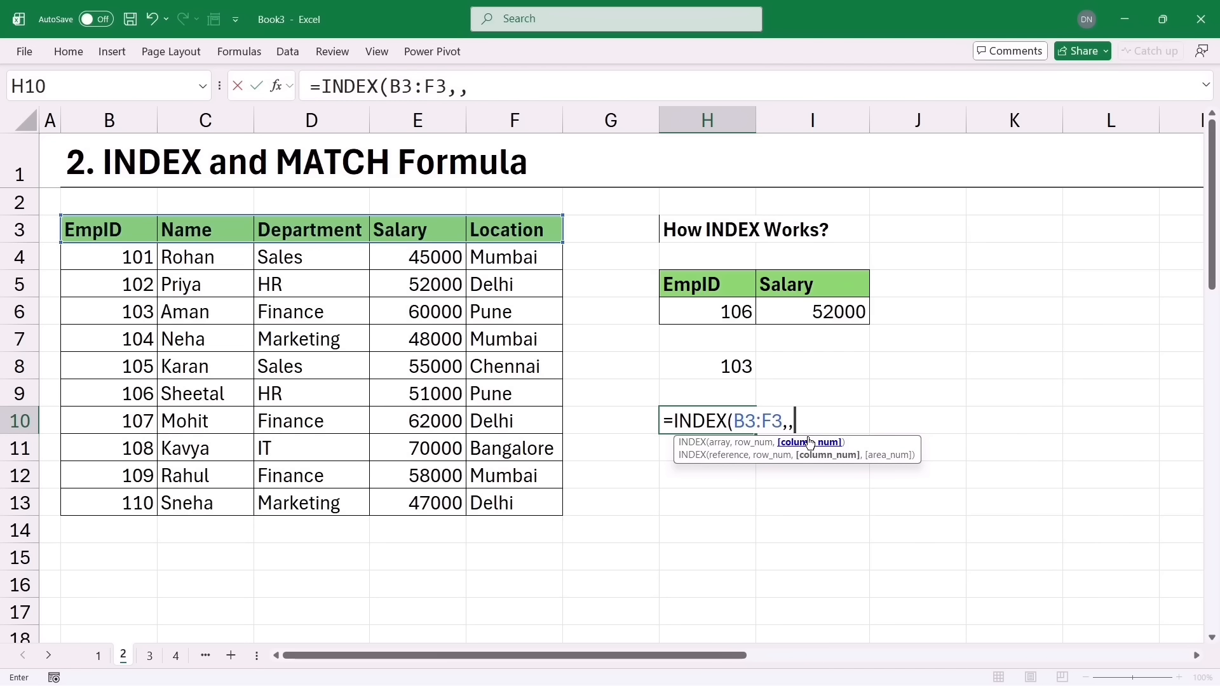
type("4")
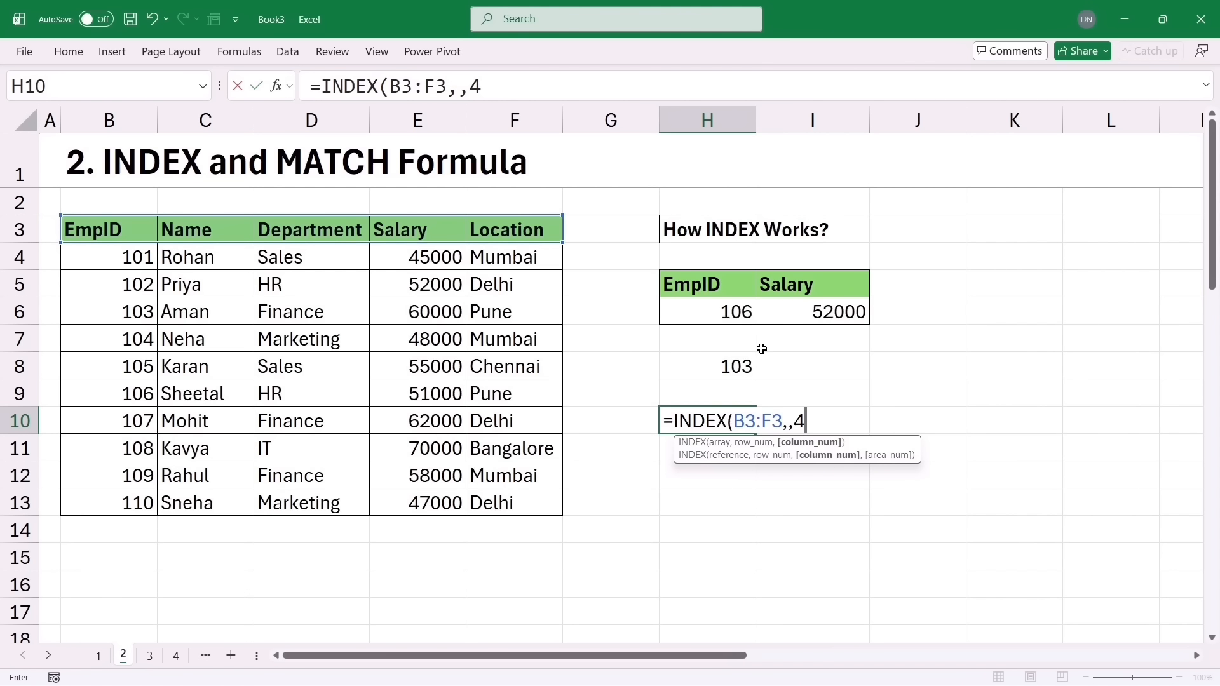
key("Return")
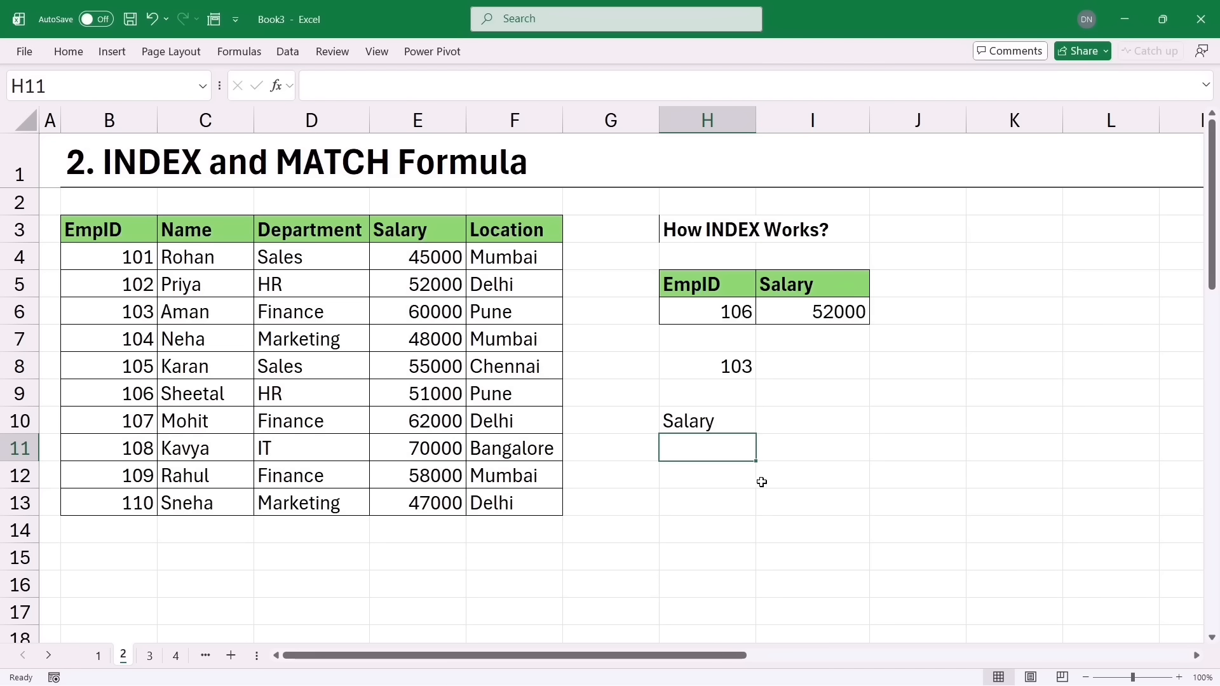
Replace the test formulas in H8:H11 with =INDEX(B3:F13,4,) in H8 and compare the returned row with B6:F6
left_click_drag(703, 356, 701, 450)
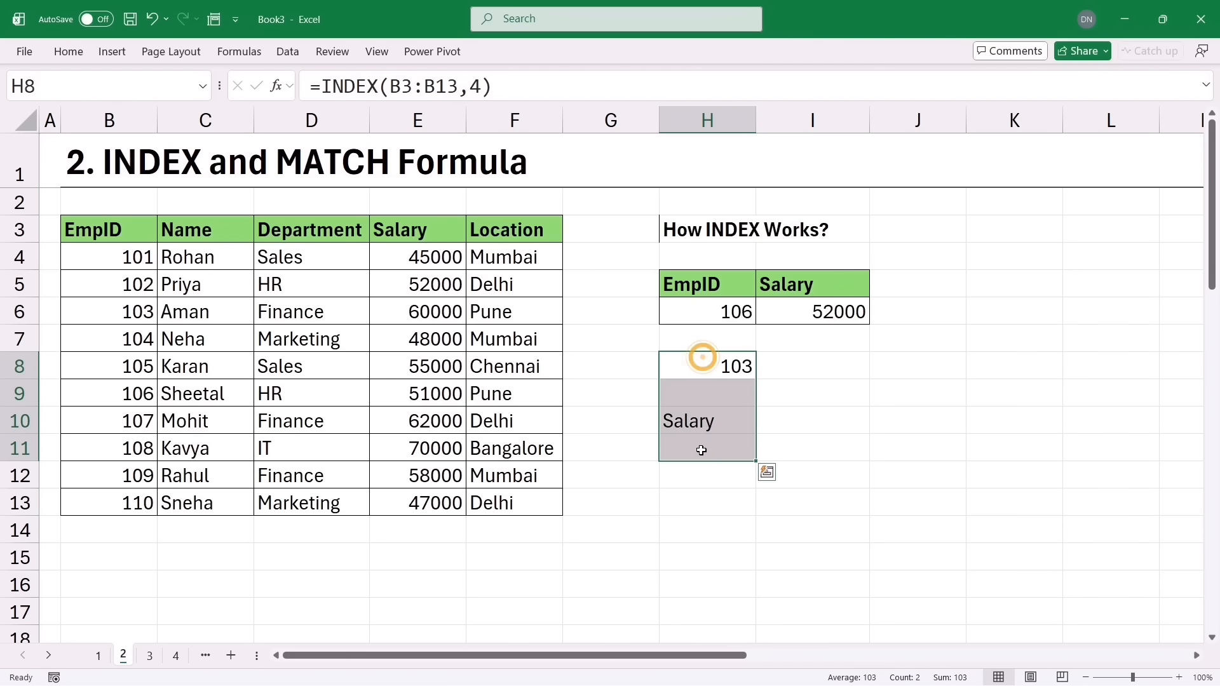
left_click(690, 370)
type("=inde")
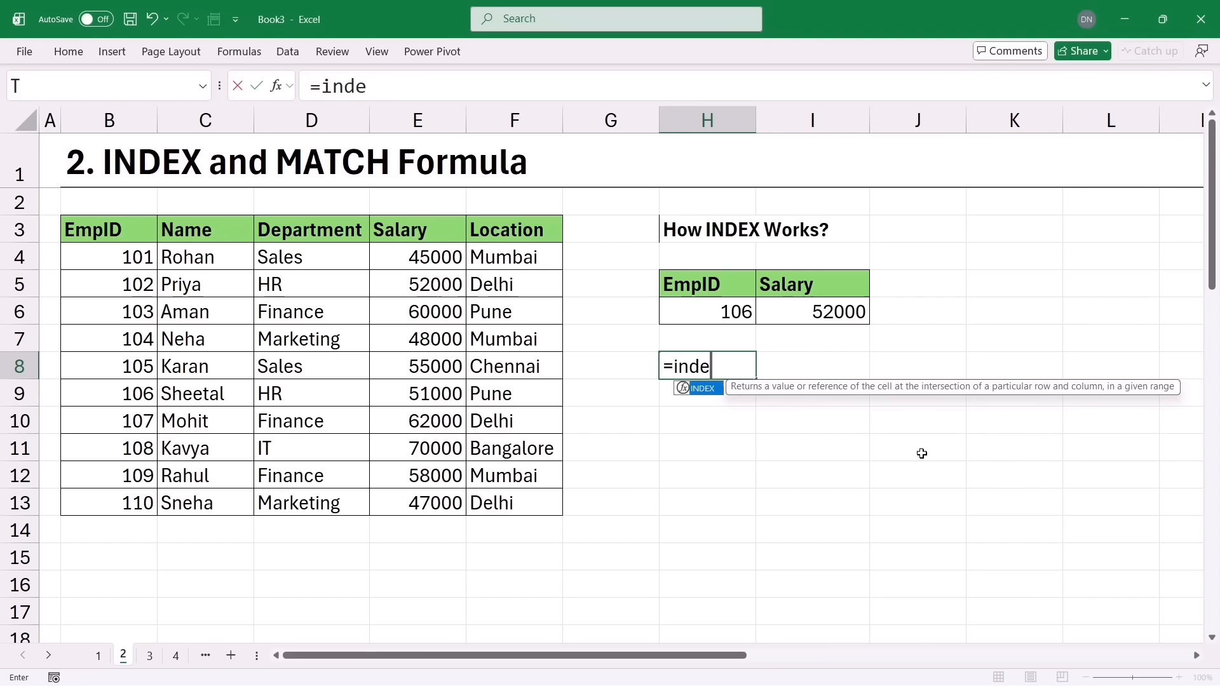
key("Tab")
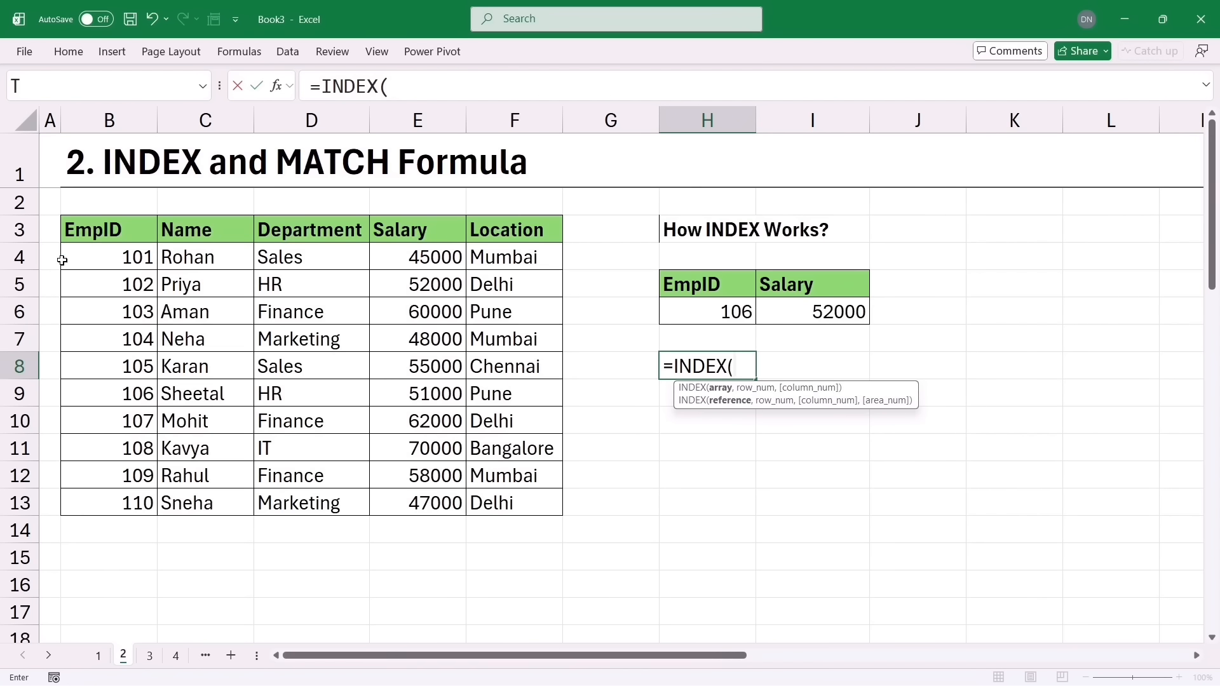
left_click_drag(85, 218, 500, 516)
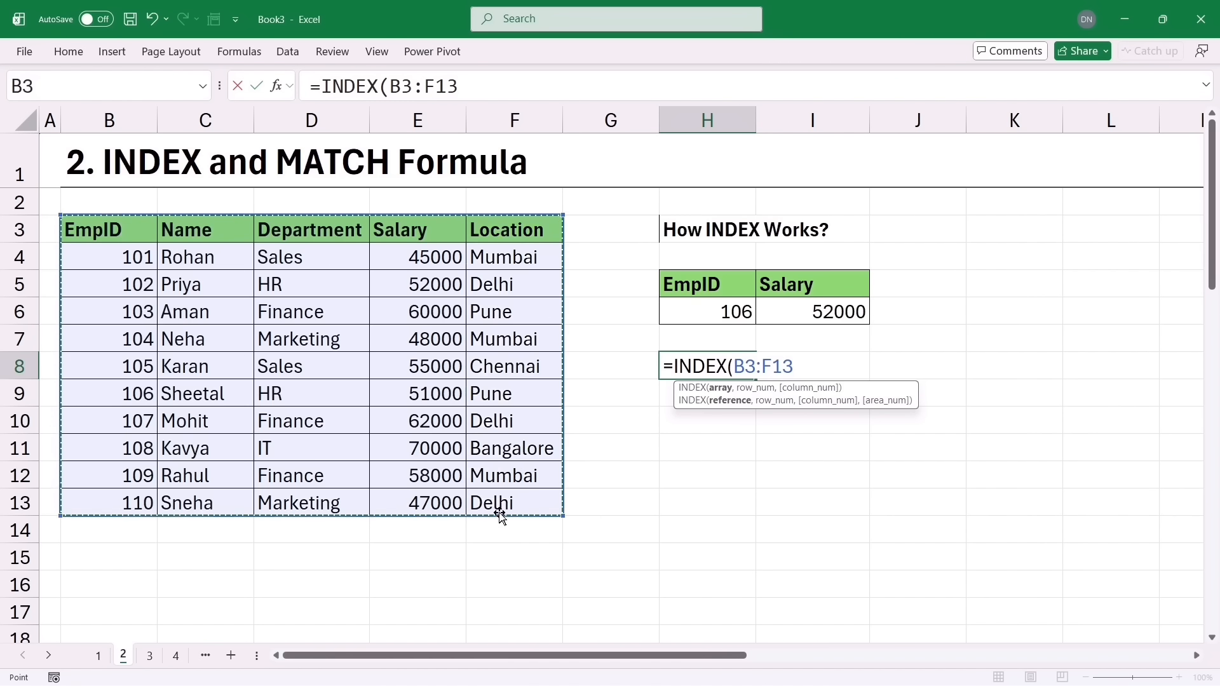
type(",")
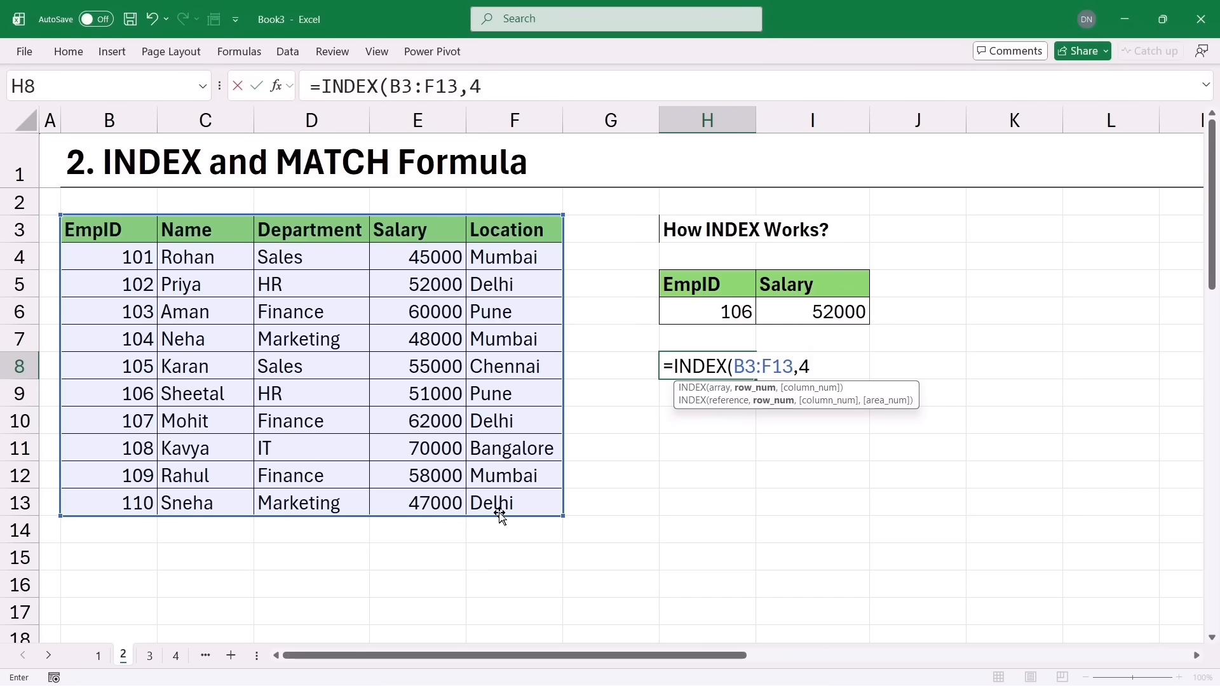
type("4,")
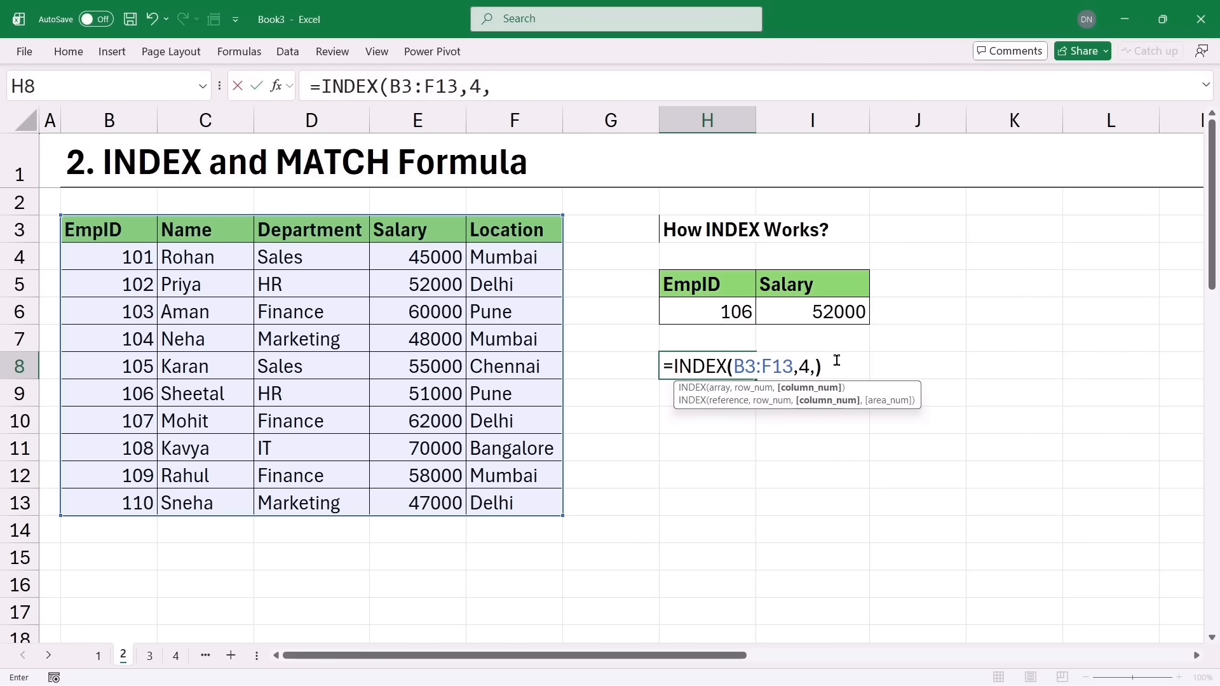
key("Return")
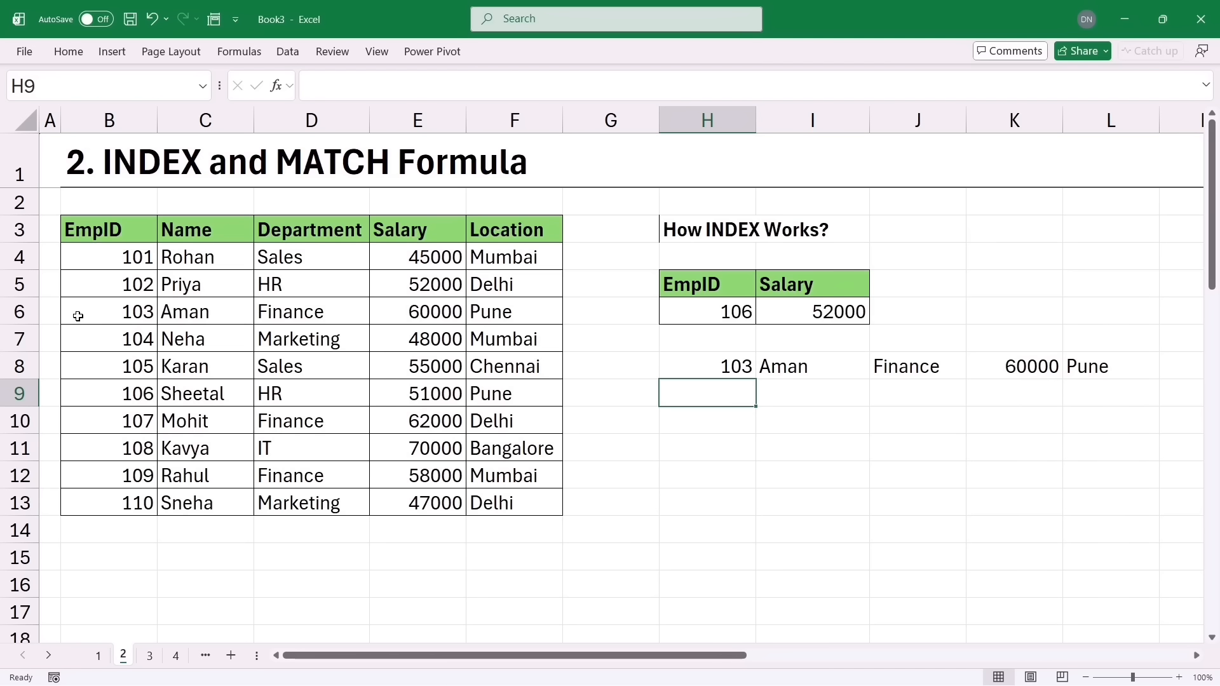
left_click_drag(78, 316, 518, 308)
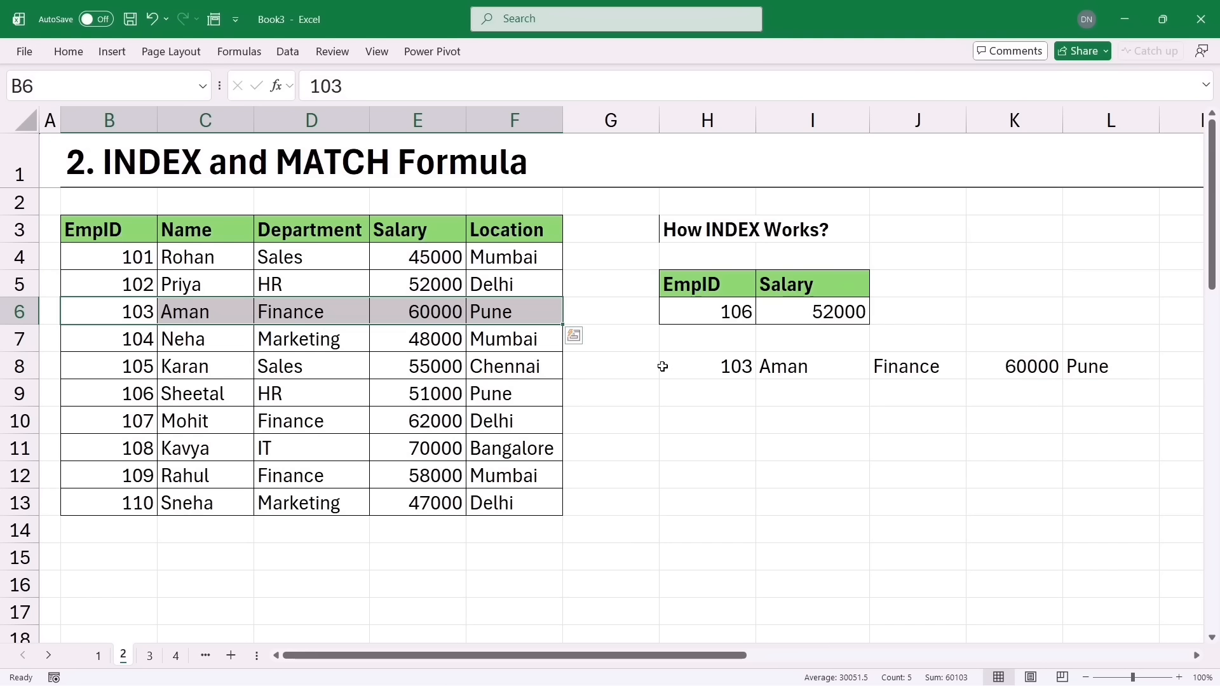
Replace H8's formula with =INDEX(B3:F13,,4) to return the whole Salary column
left_click(713, 363)
type("=inde")
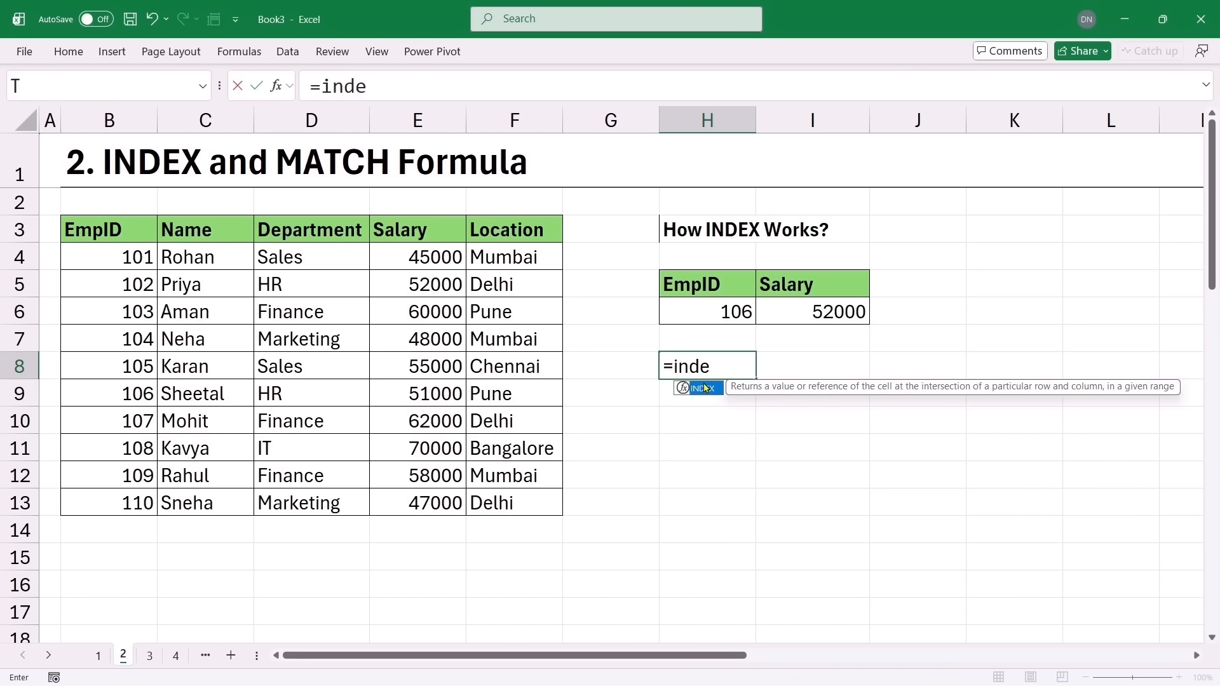
key("Tab")
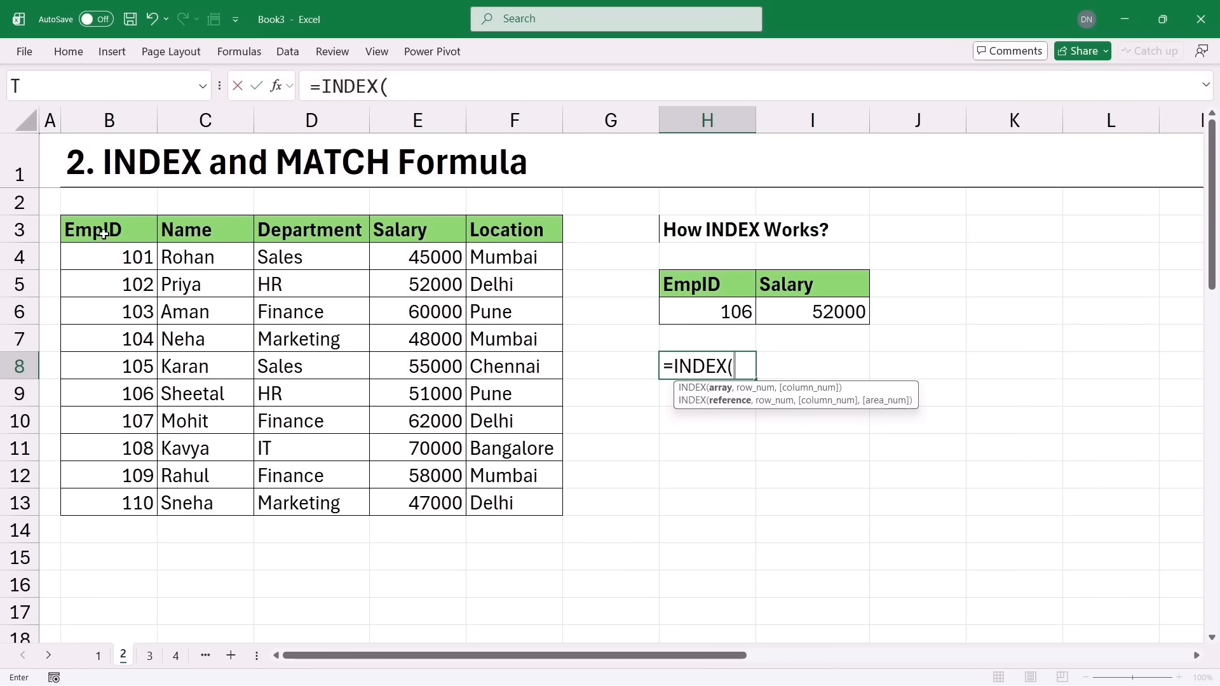
left_click_drag(101, 231, 525, 496)
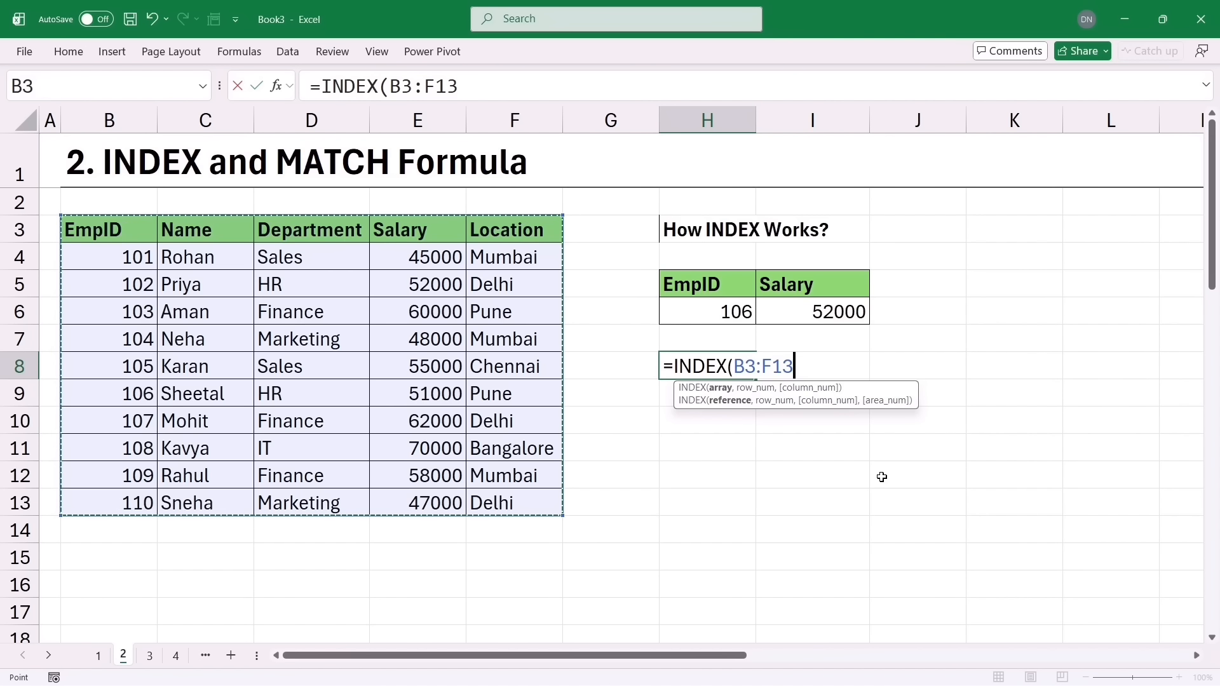
type(",")
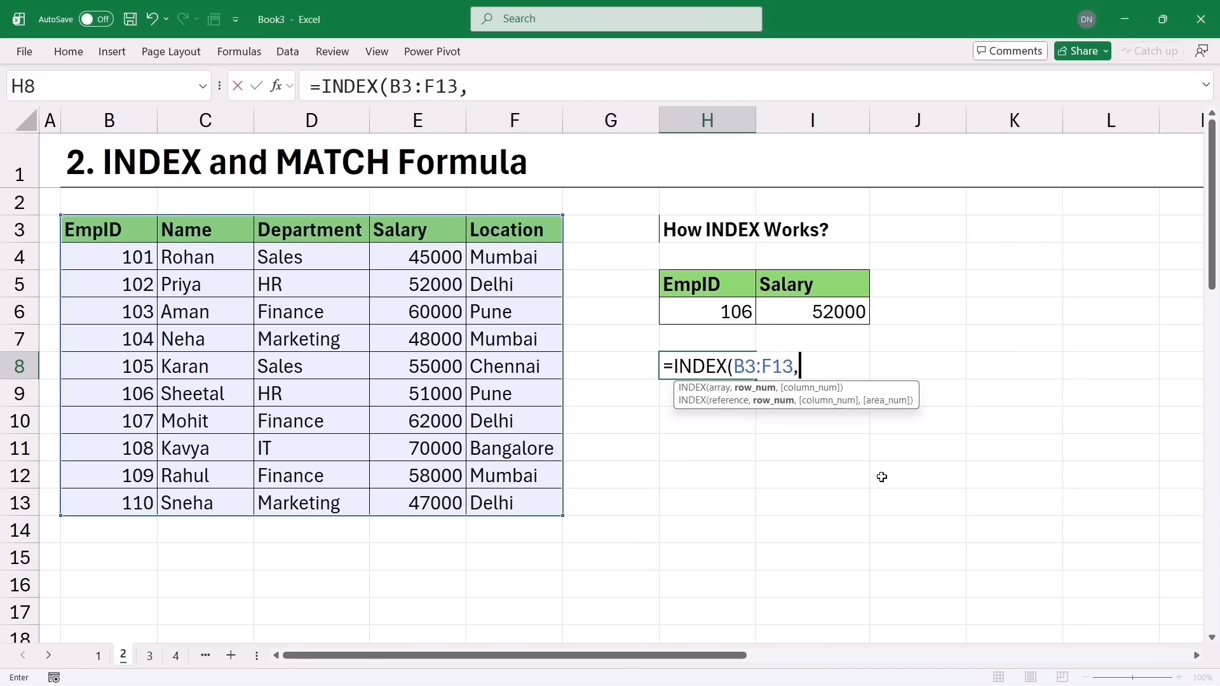
type(",")
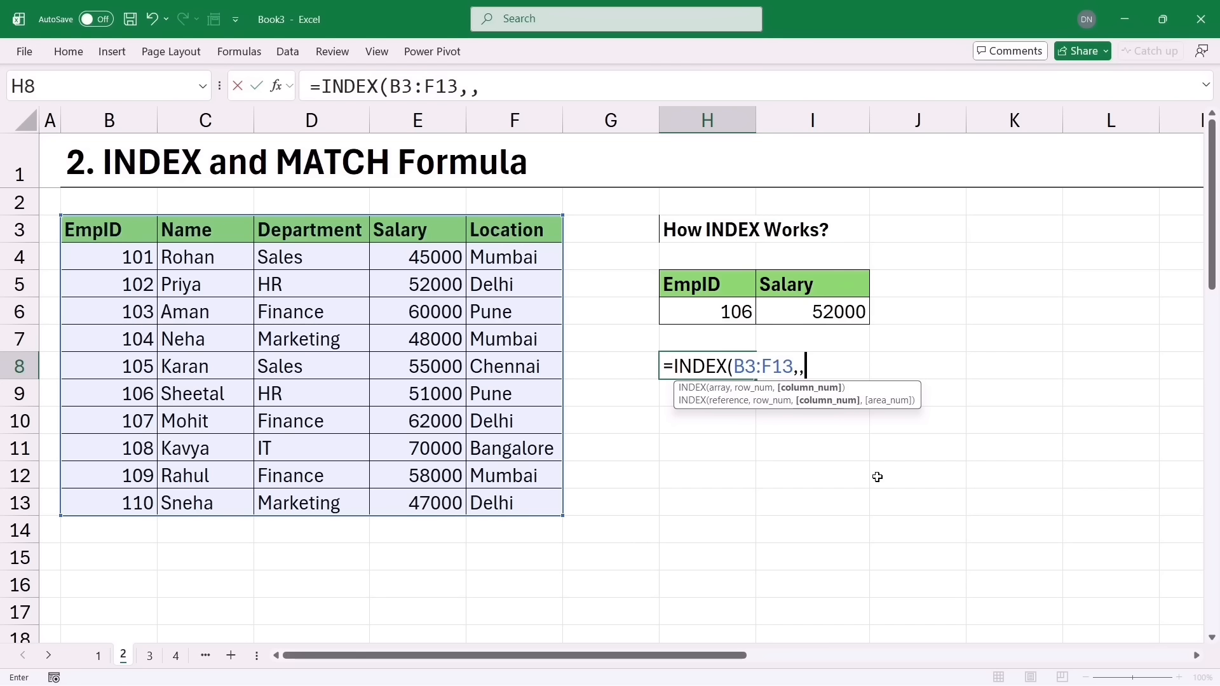
type("4)")
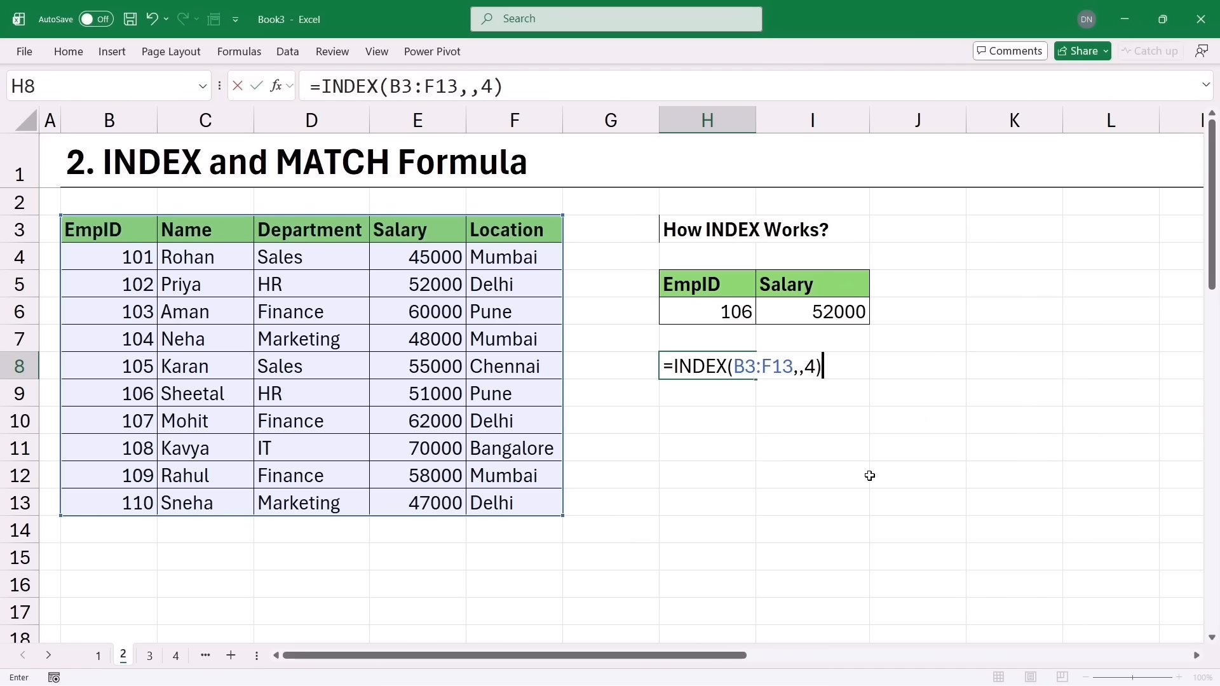
key("Return")
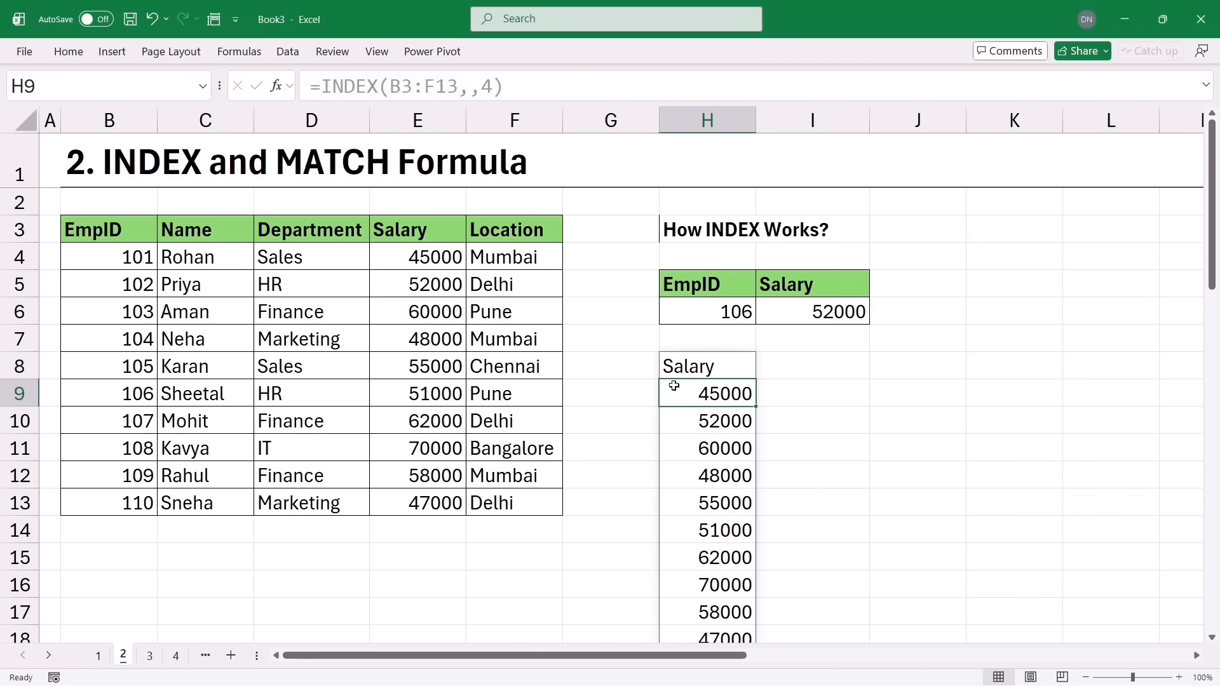
left_click(670, 359)
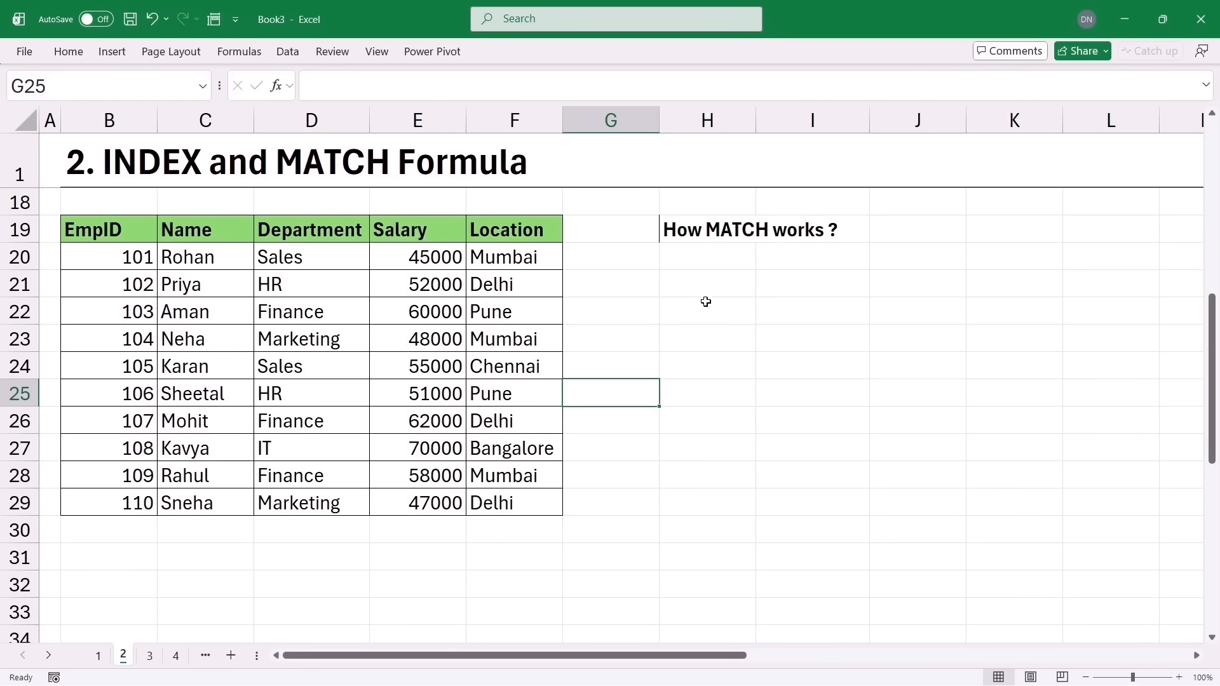
Enter 103 in H21 as the lookup EmpID under the "How MATCH works ?" heading
left_click(706, 302)
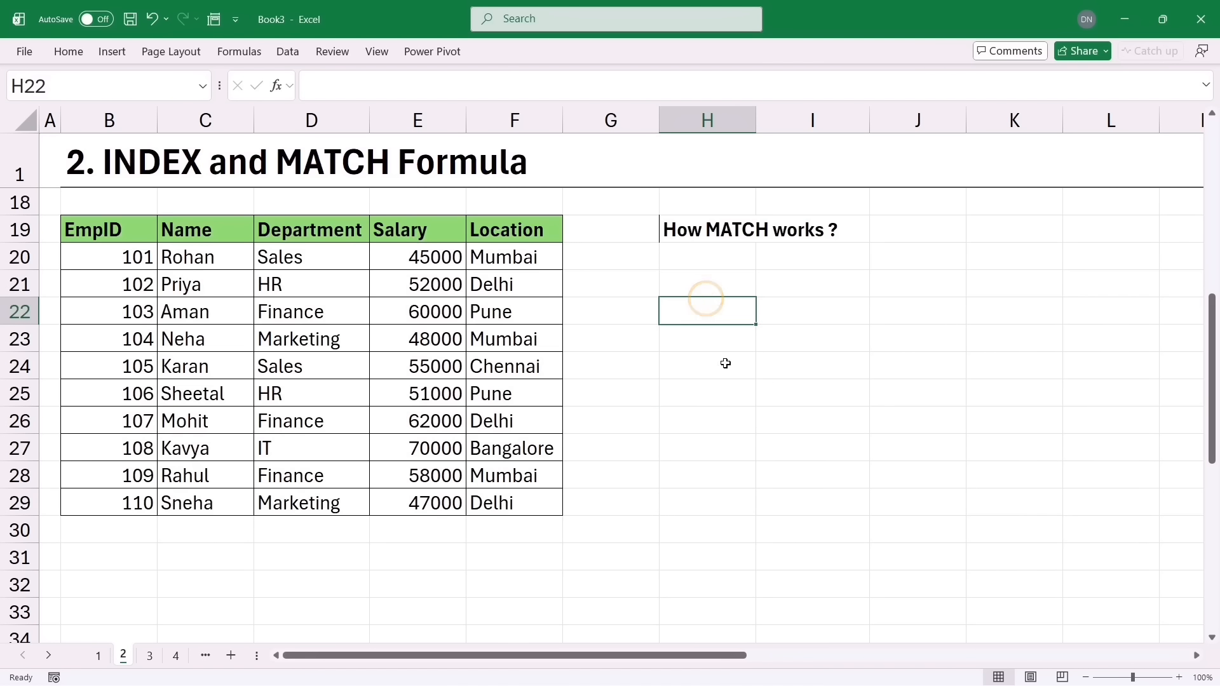
left_click(694, 289)
type("103")
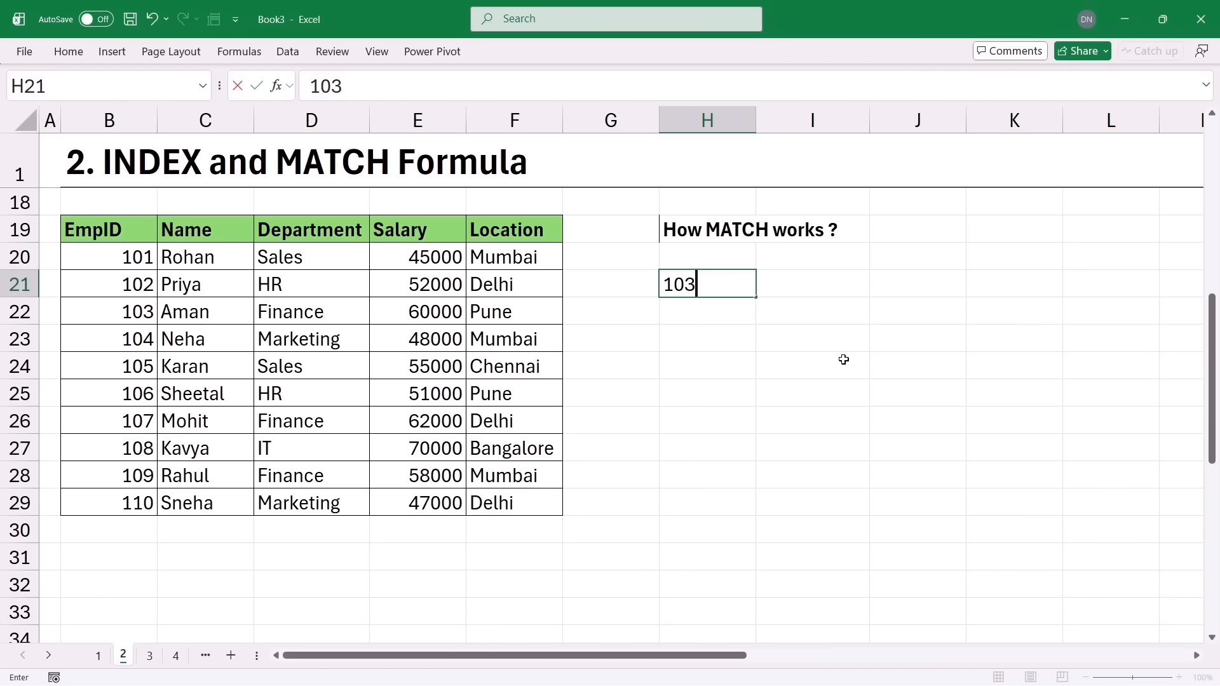
key("Tab")
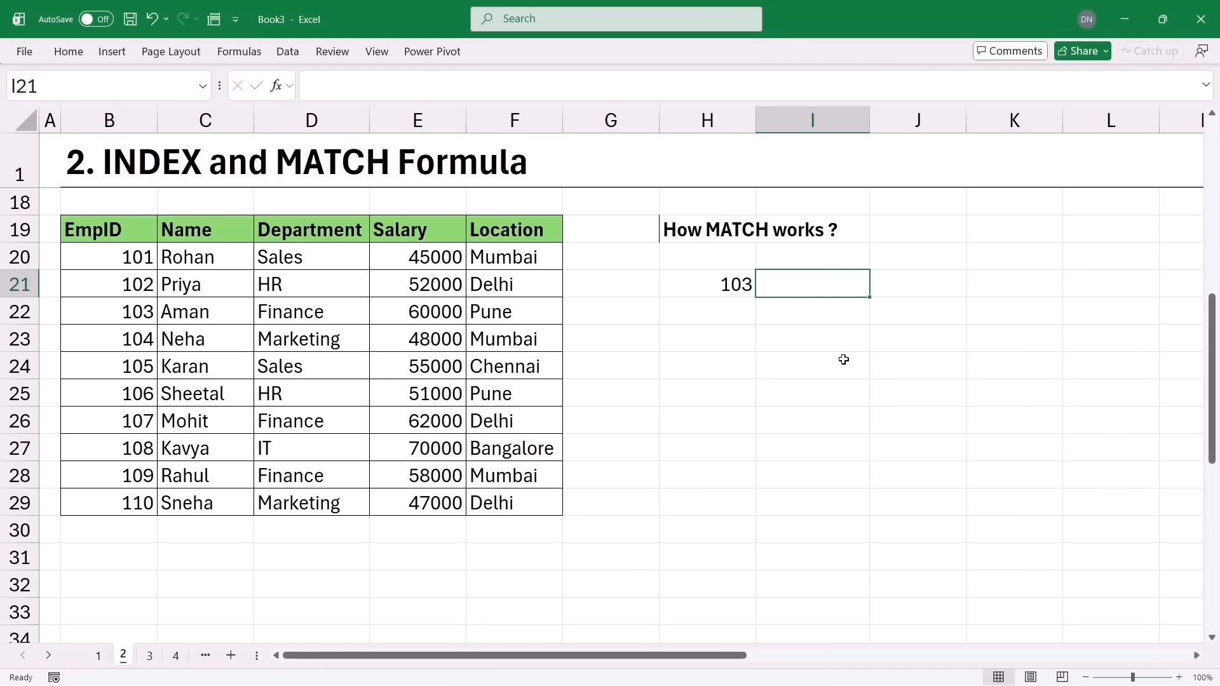
left_click(698, 302)
left_click(691, 283)
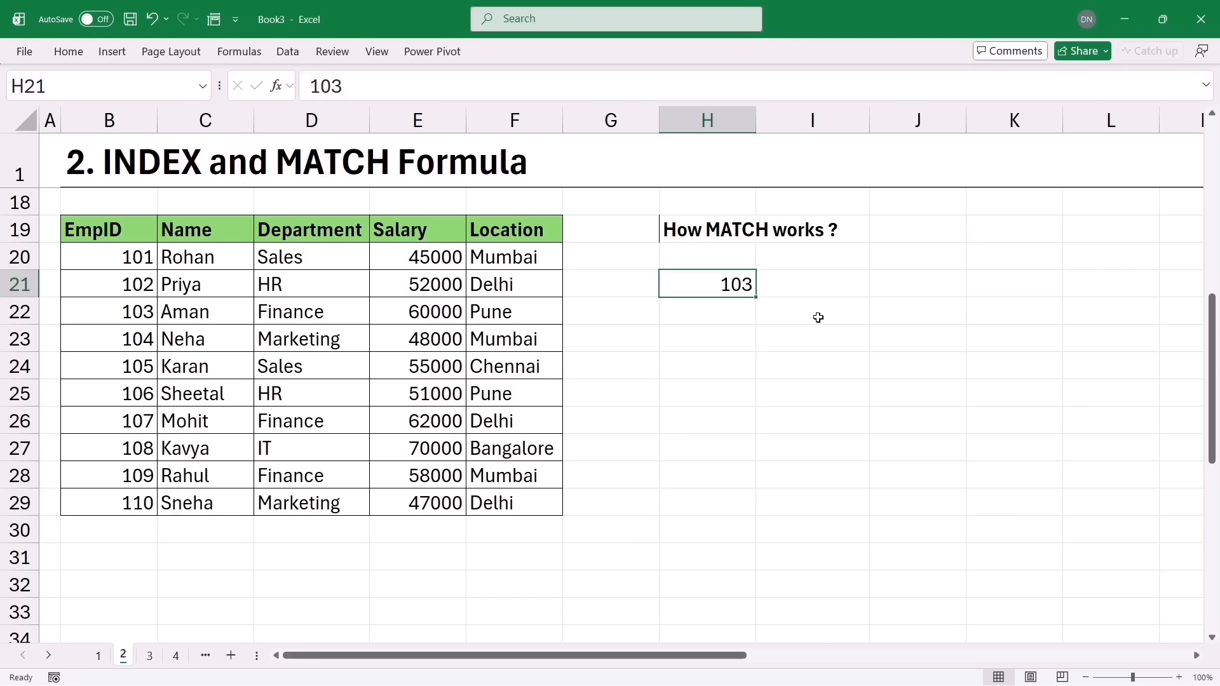
Enter =MATCH(H21,B19:B29,0) in I21 to find the EmpID's exact-match position in the EmpID column
left_click(831, 291)
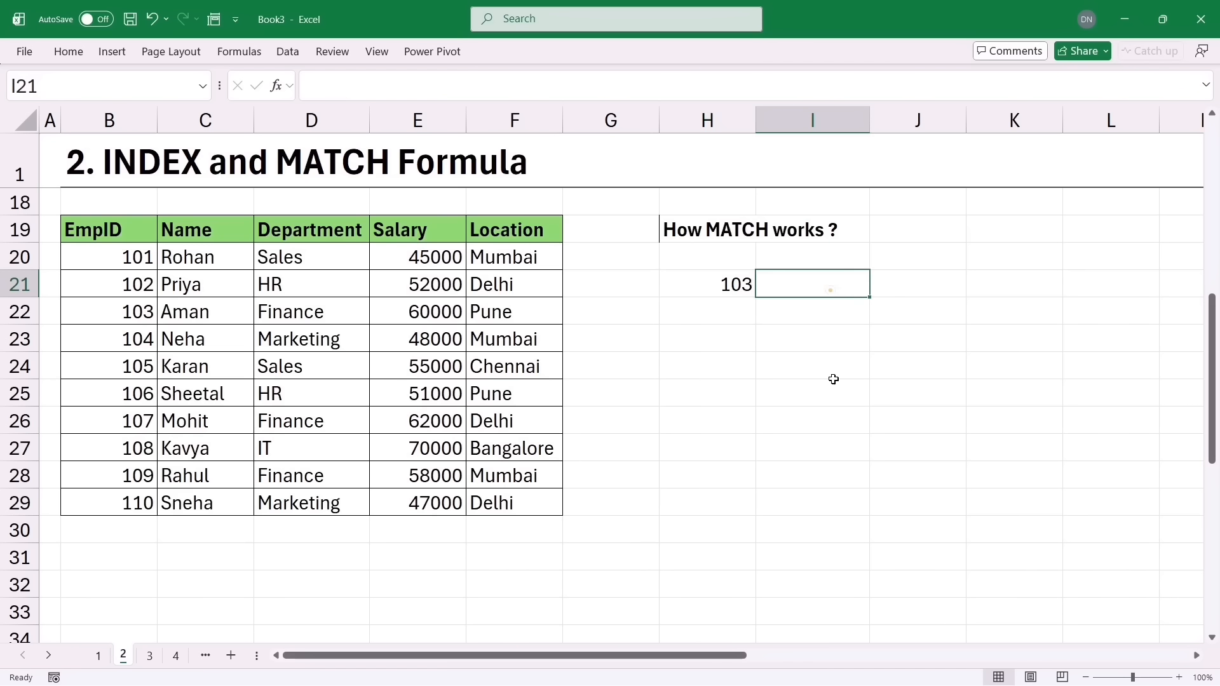
type("=match")
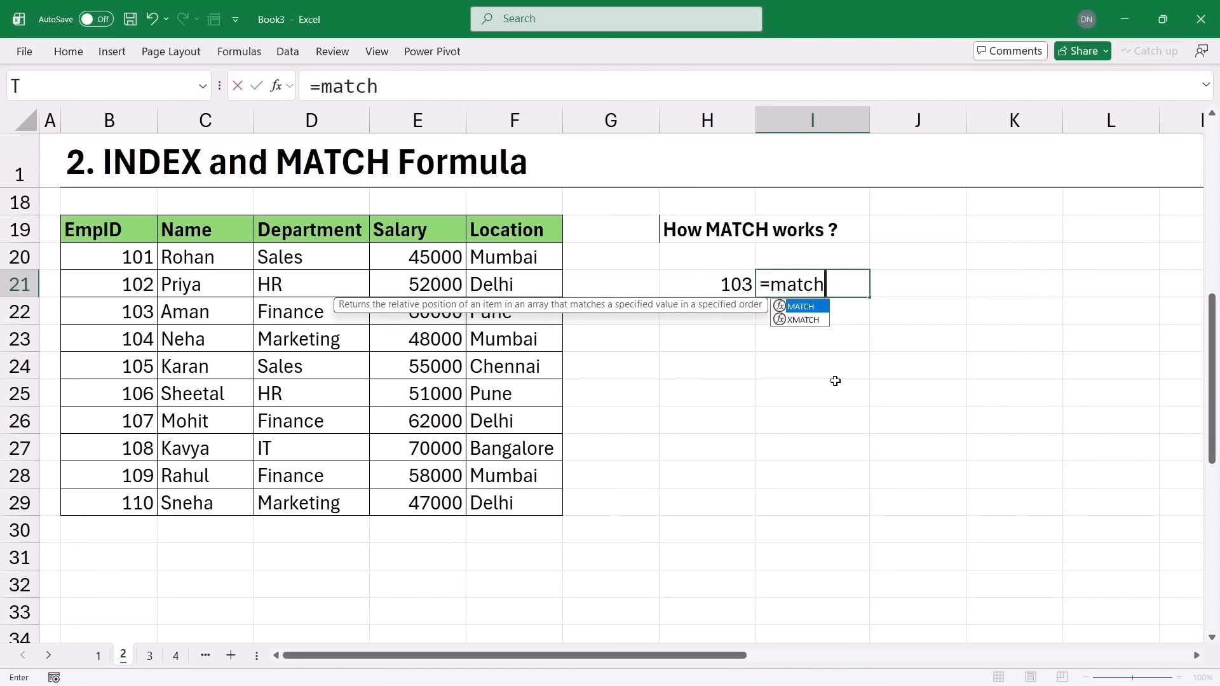
key("Tab")
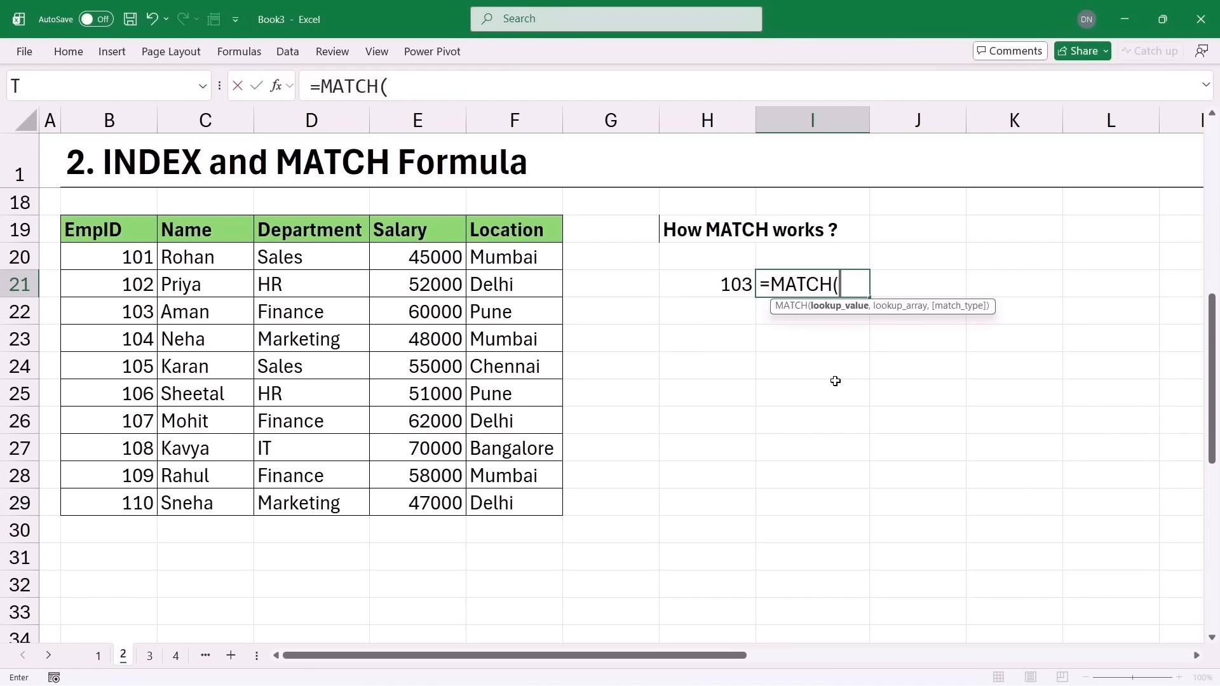
left_click(716, 288)
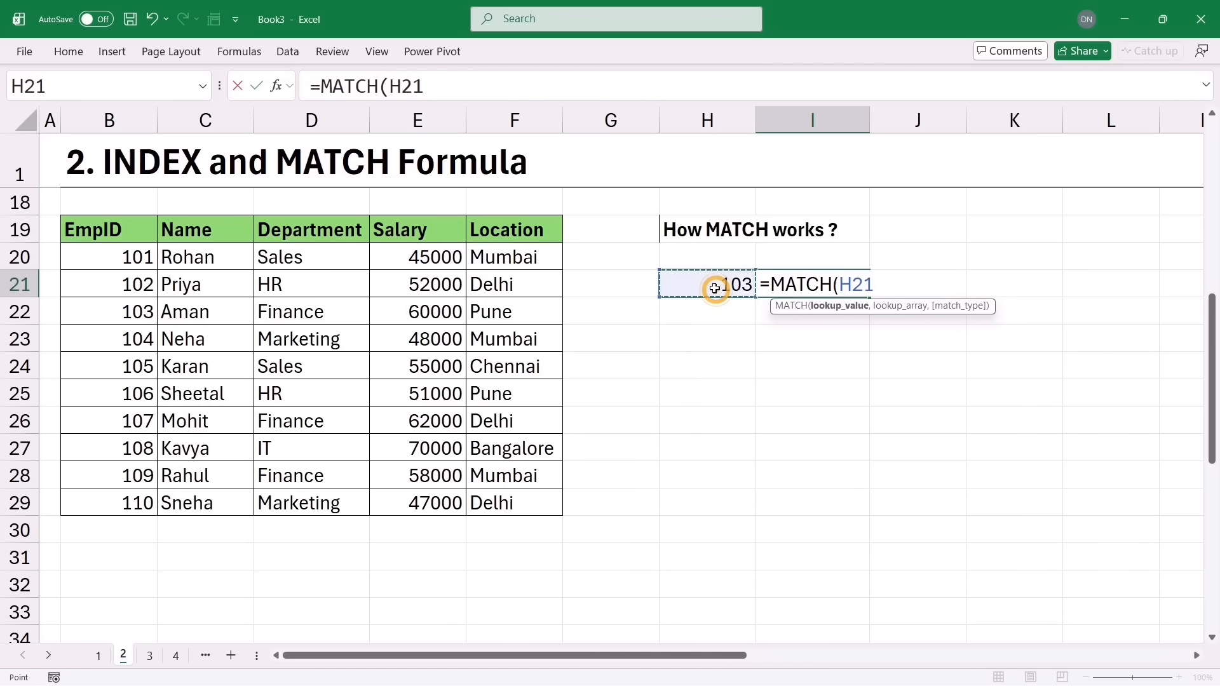
type(",")
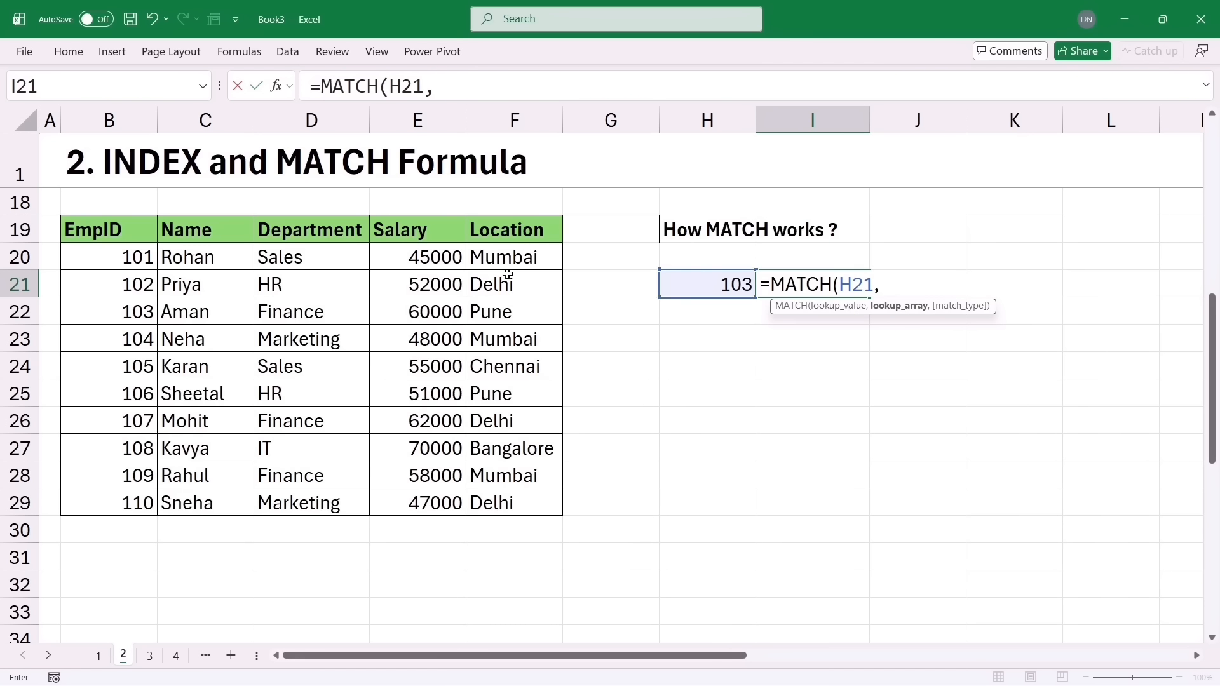
left_click_drag(144, 224, 140, 503)
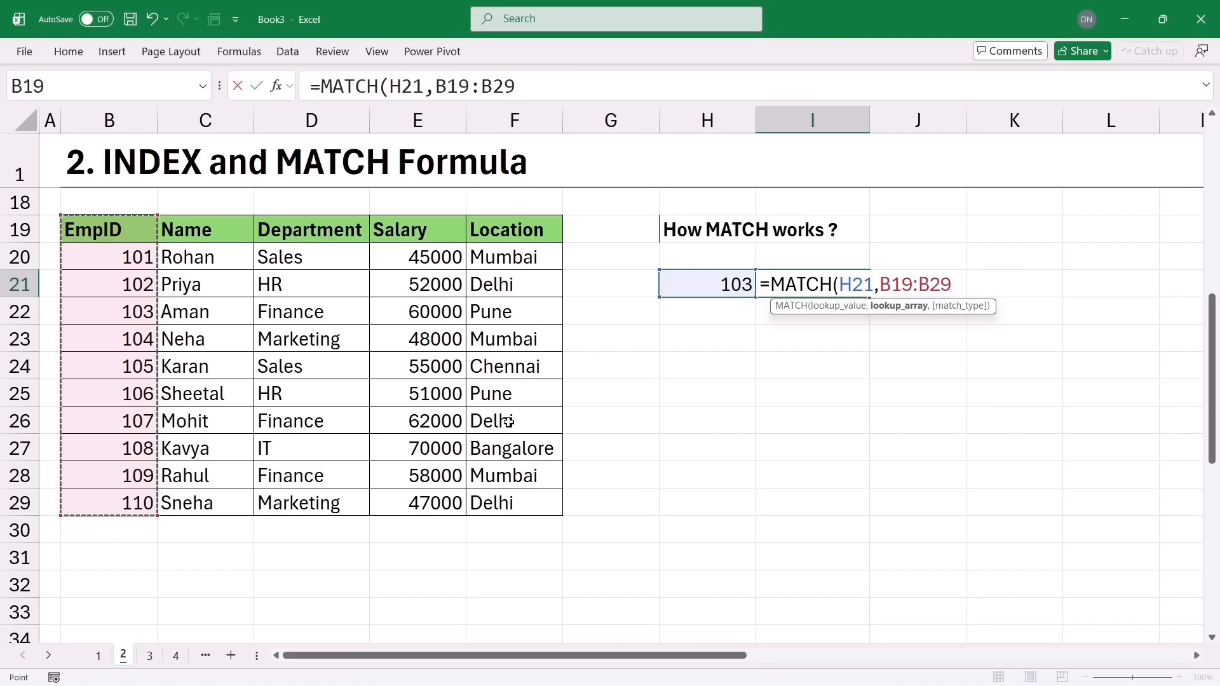
type(",0")
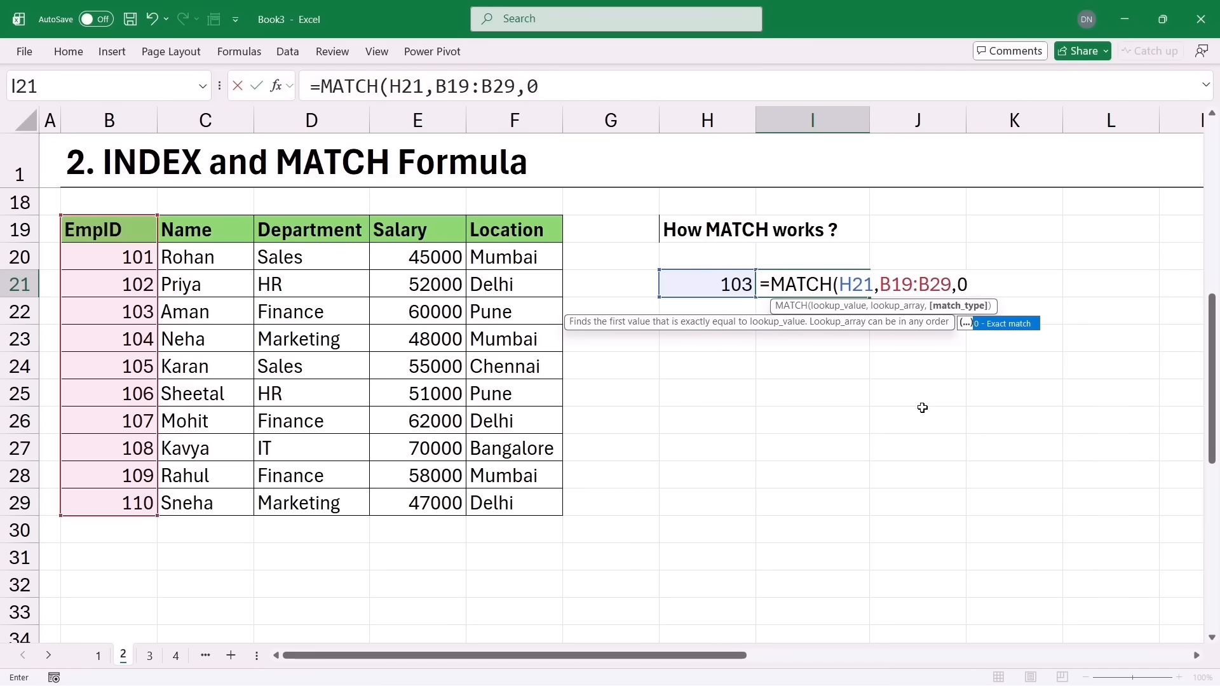
type(")")
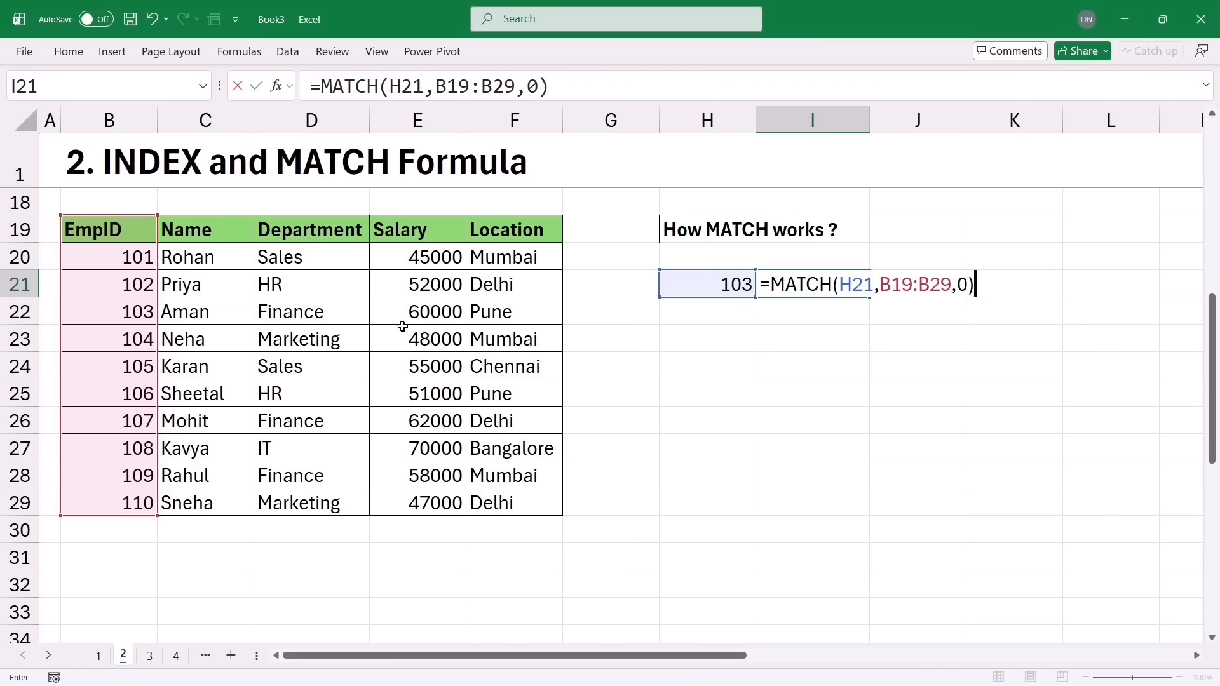
key("Return")
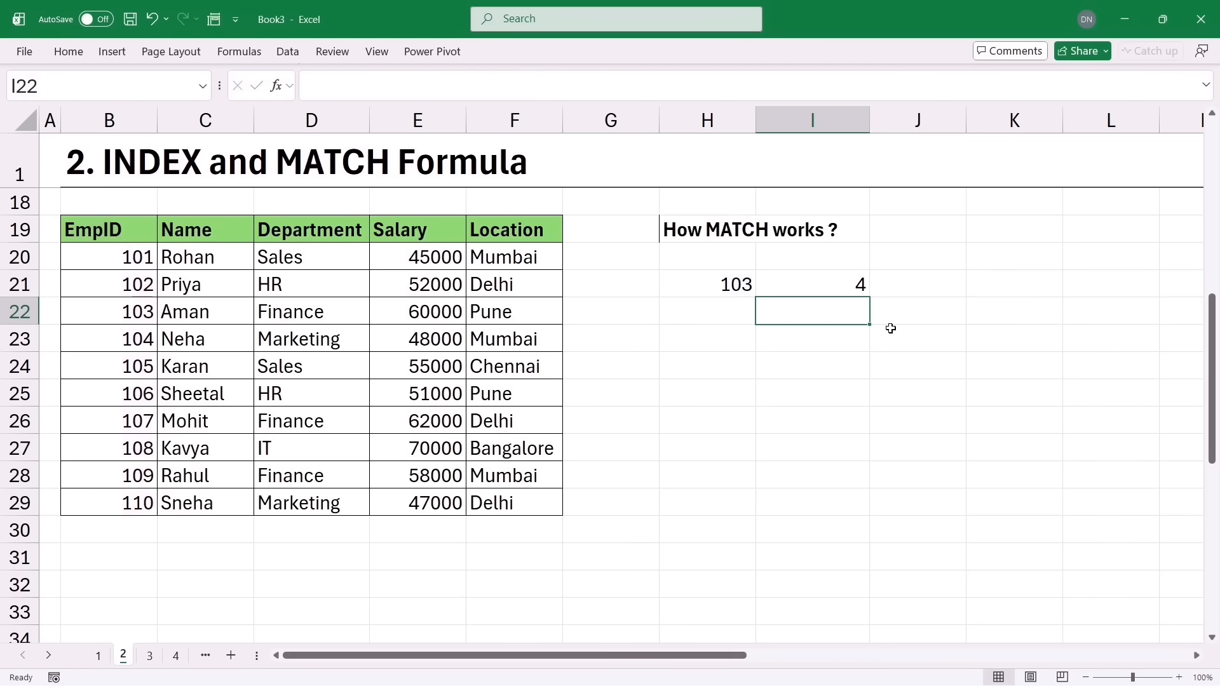
Enter salary in H23 as the second MATCH lookup value
key("Down")
left_click(721, 331)
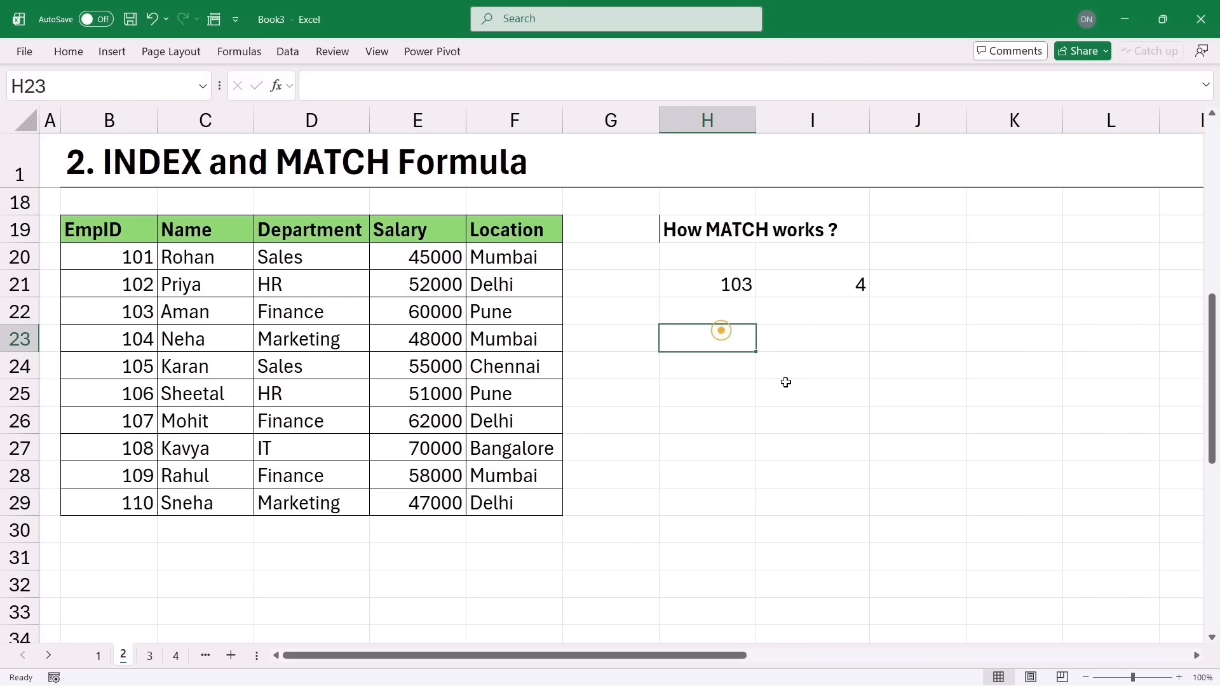
type("salary")
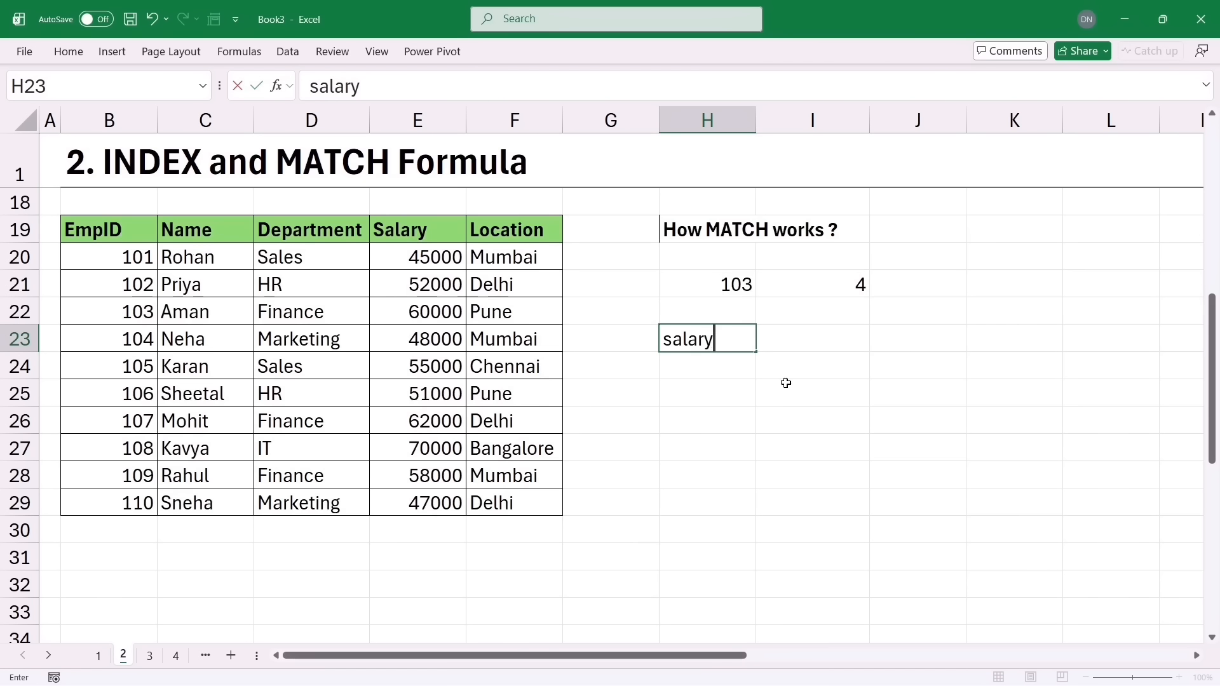
key("Tab")
Enter =MATCH(H23,B19:F19,0) in I23 to find the salary header's exact-match position in the header row
type("=")
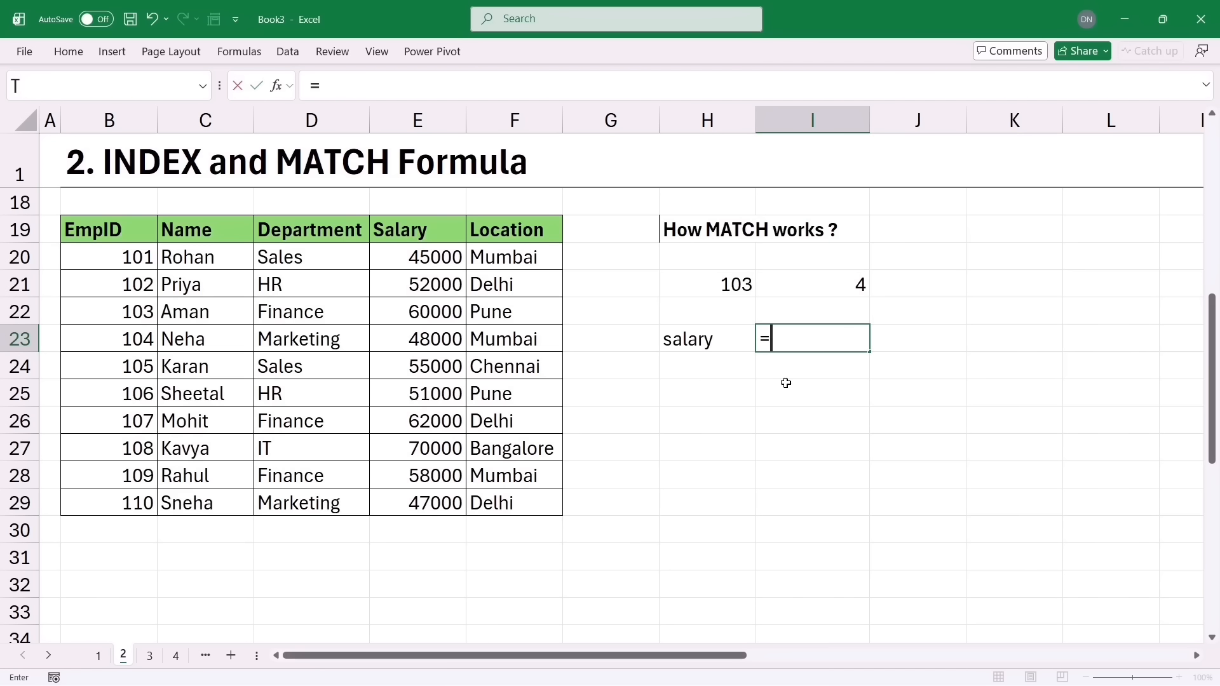
type("match")
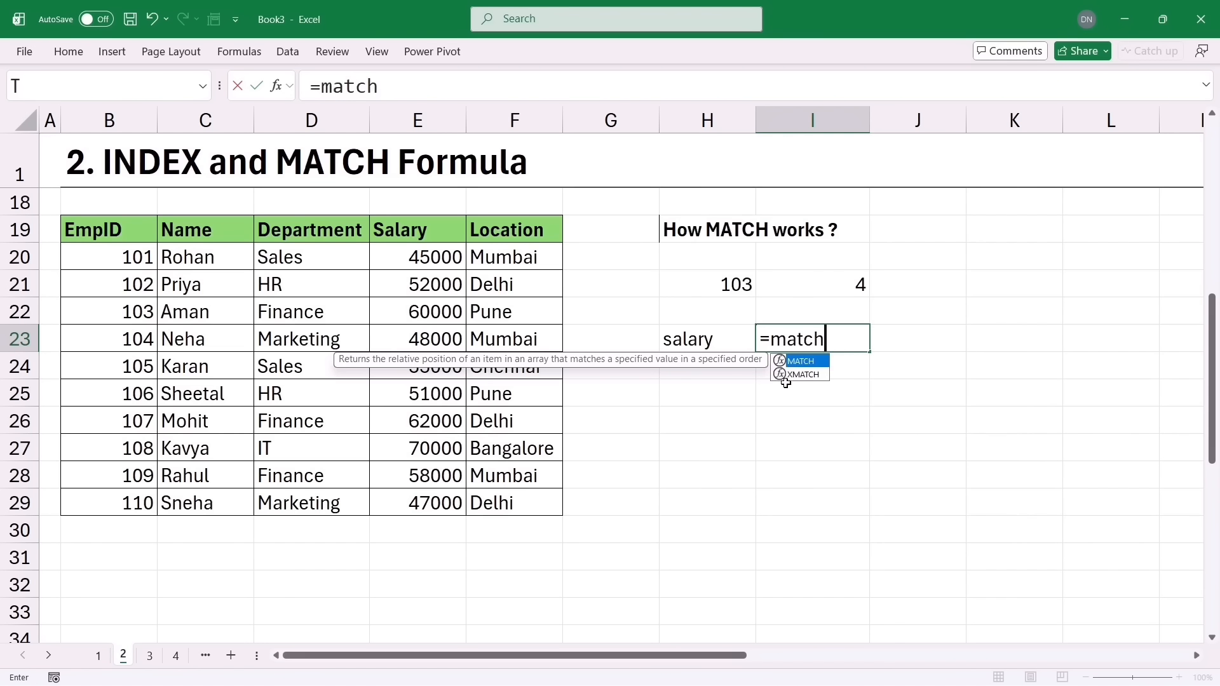
key("Tab")
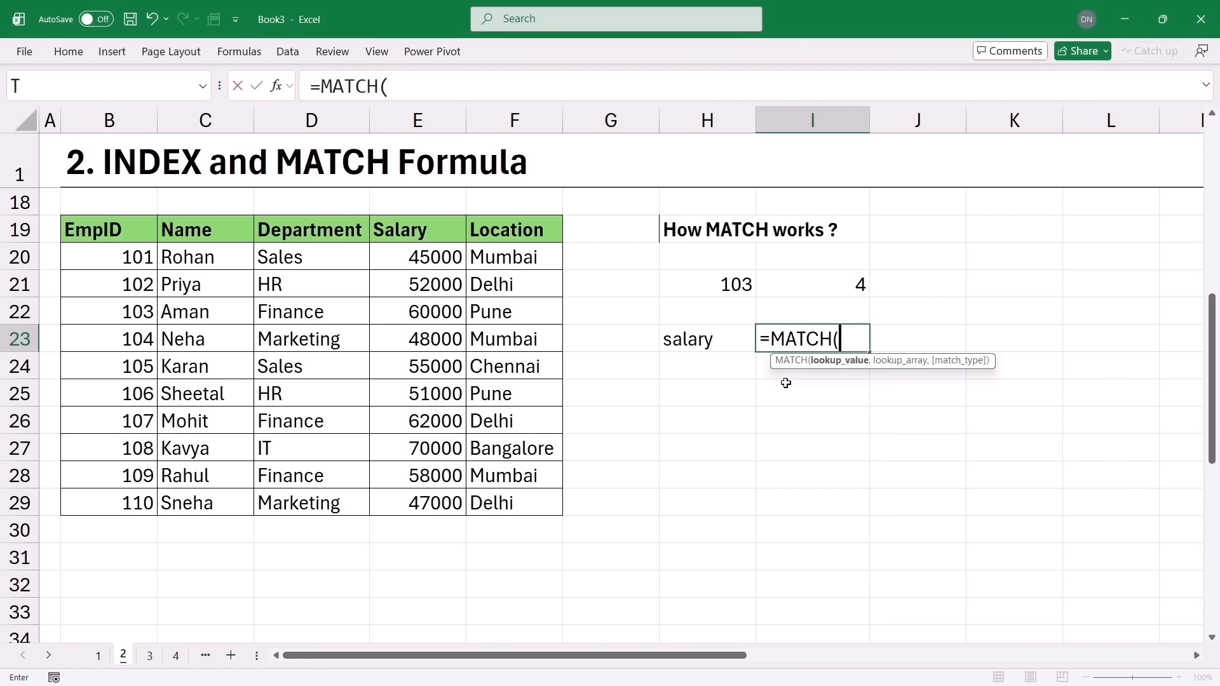
left_click(684, 340)
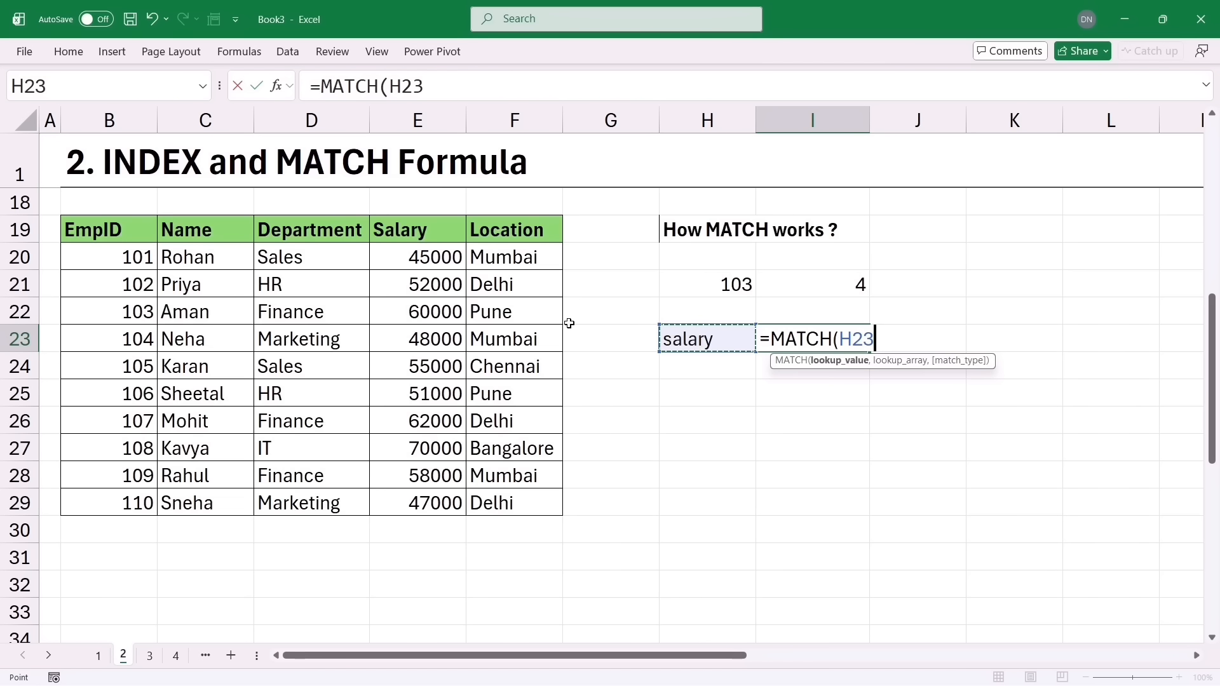
type(",")
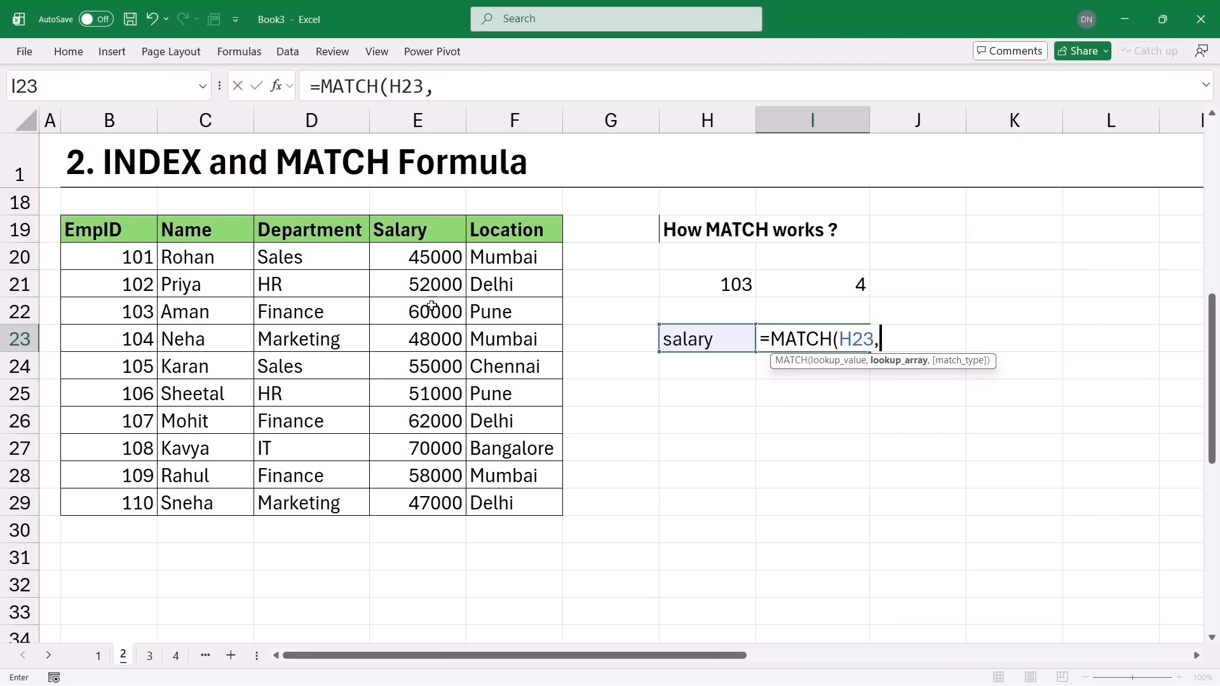
left_click_drag(102, 230, 554, 231)
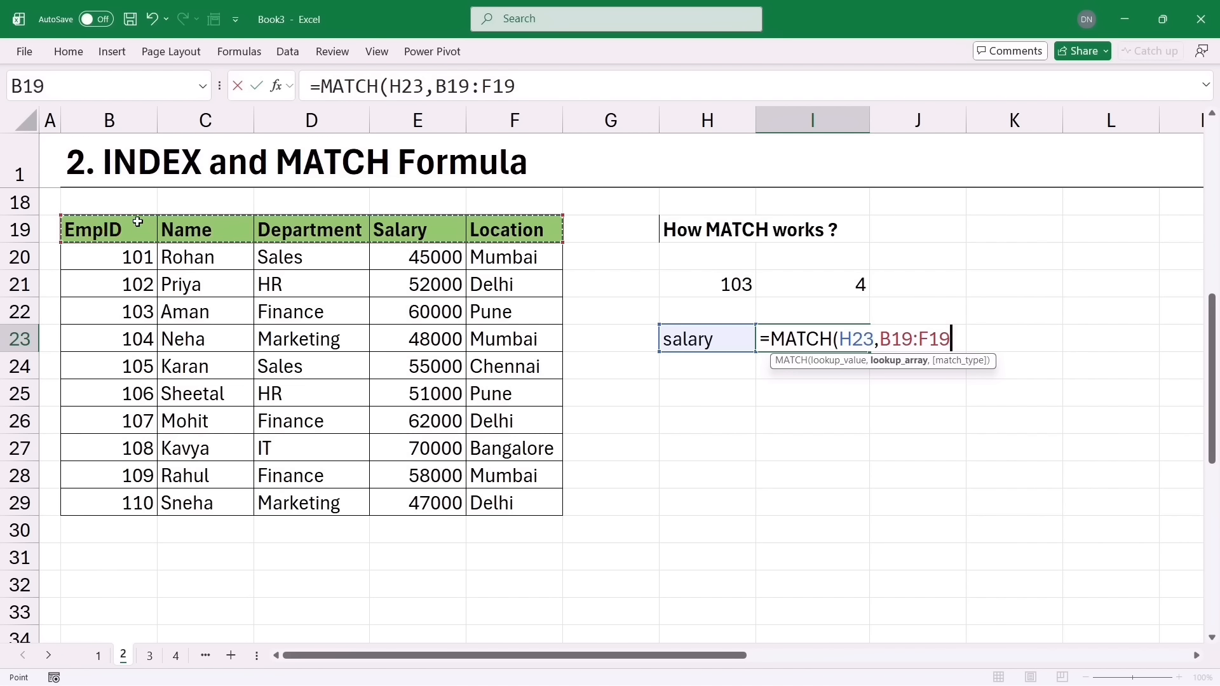
type(",")
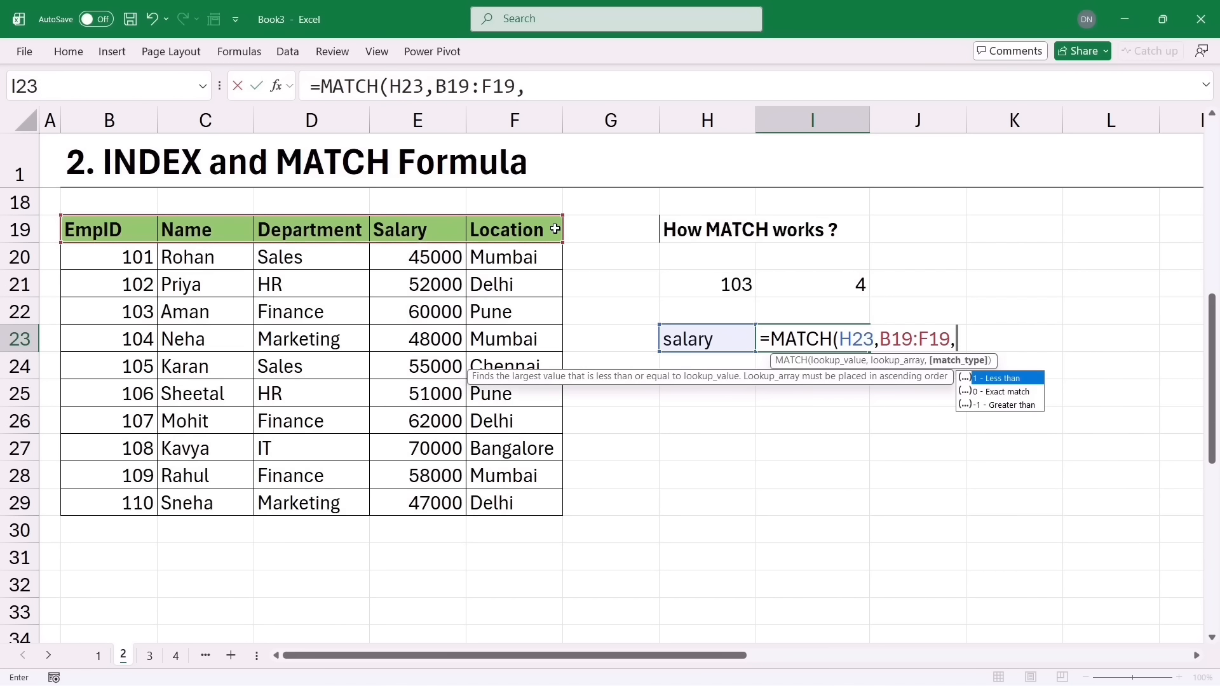
type("0)")
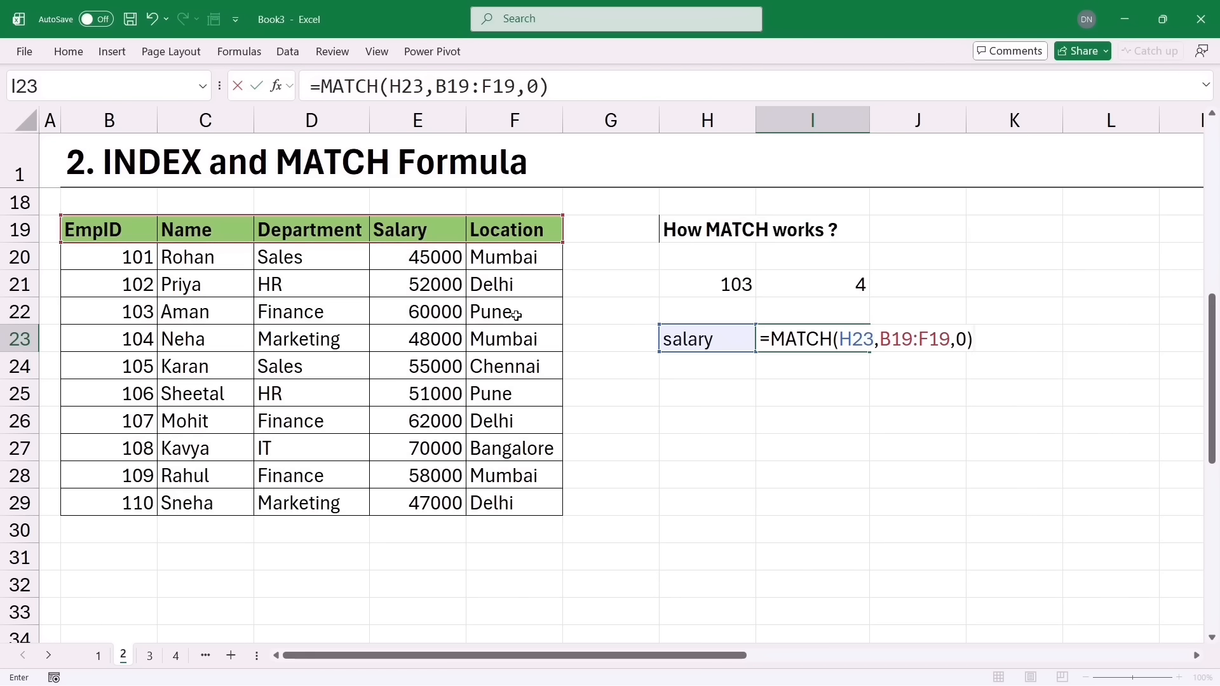
key("Return")
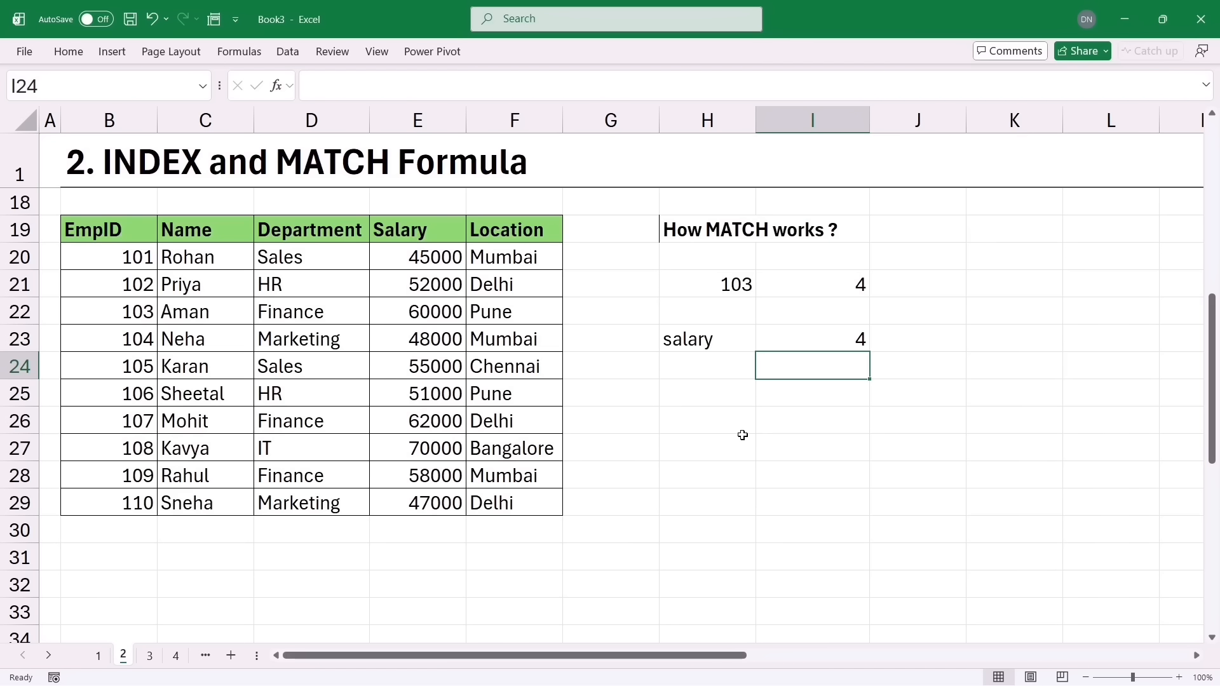
Compare the EmpID column range, with and without its header, against the salary lookup value in H23
left_click_drag(122, 259, 139, 502)
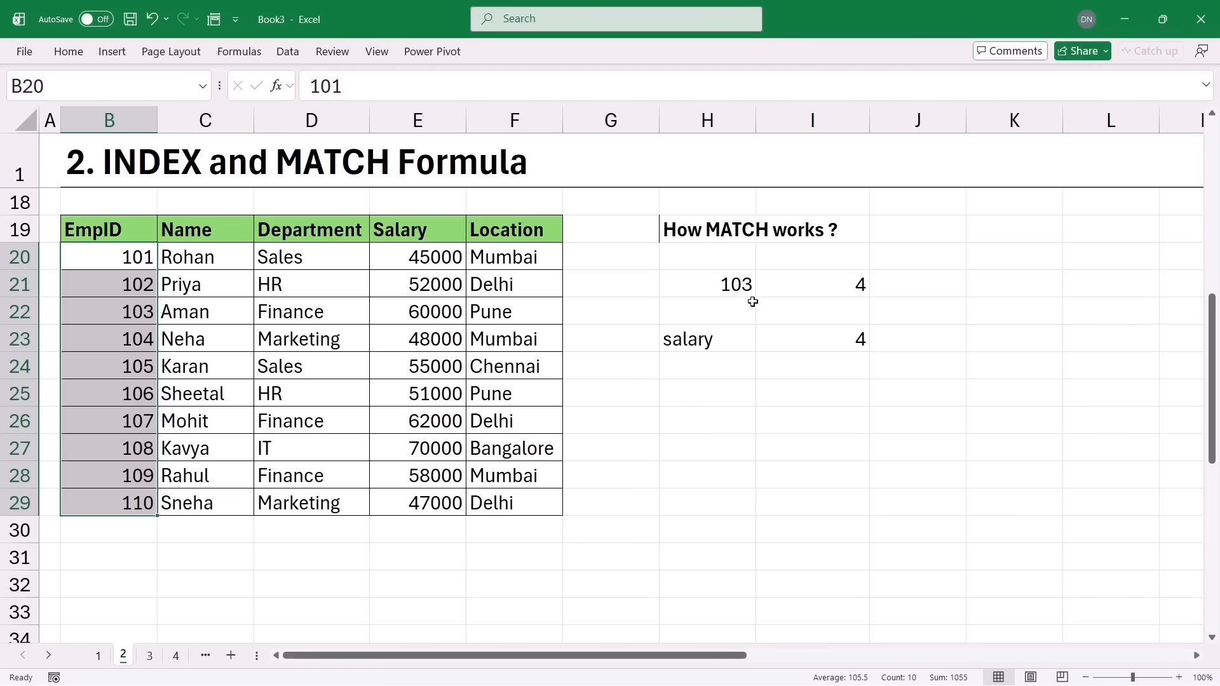
left_click(680, 349)
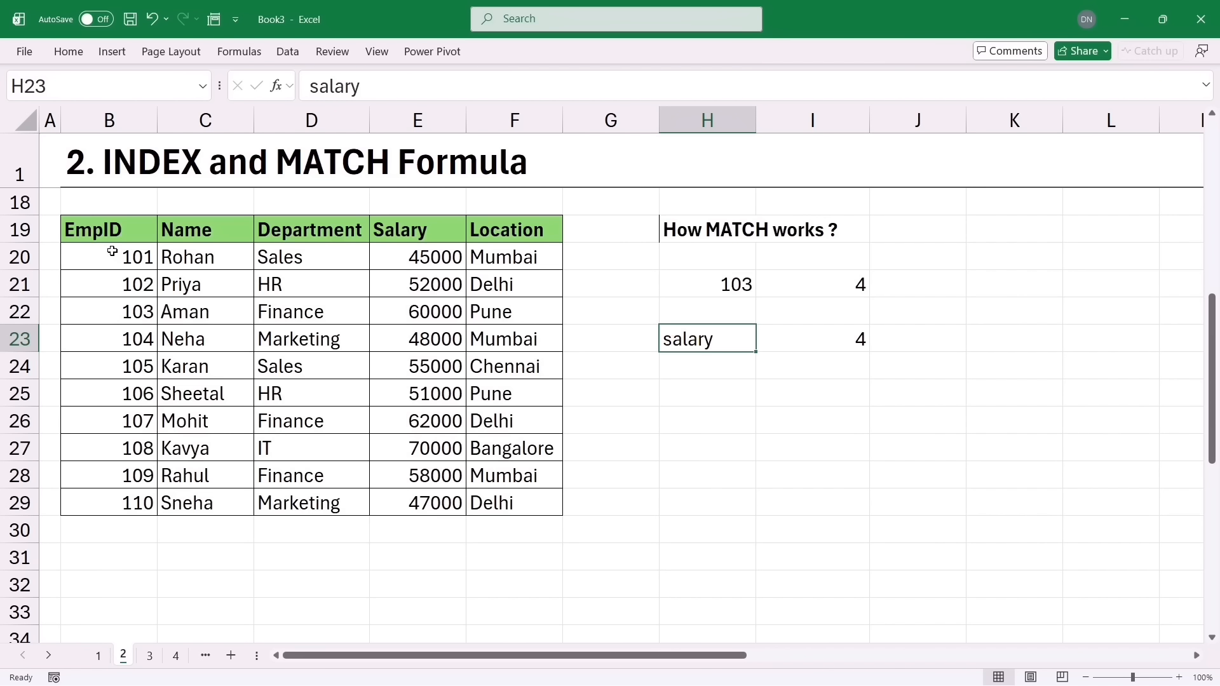
left_click_drag(112, 251, 108, 476)
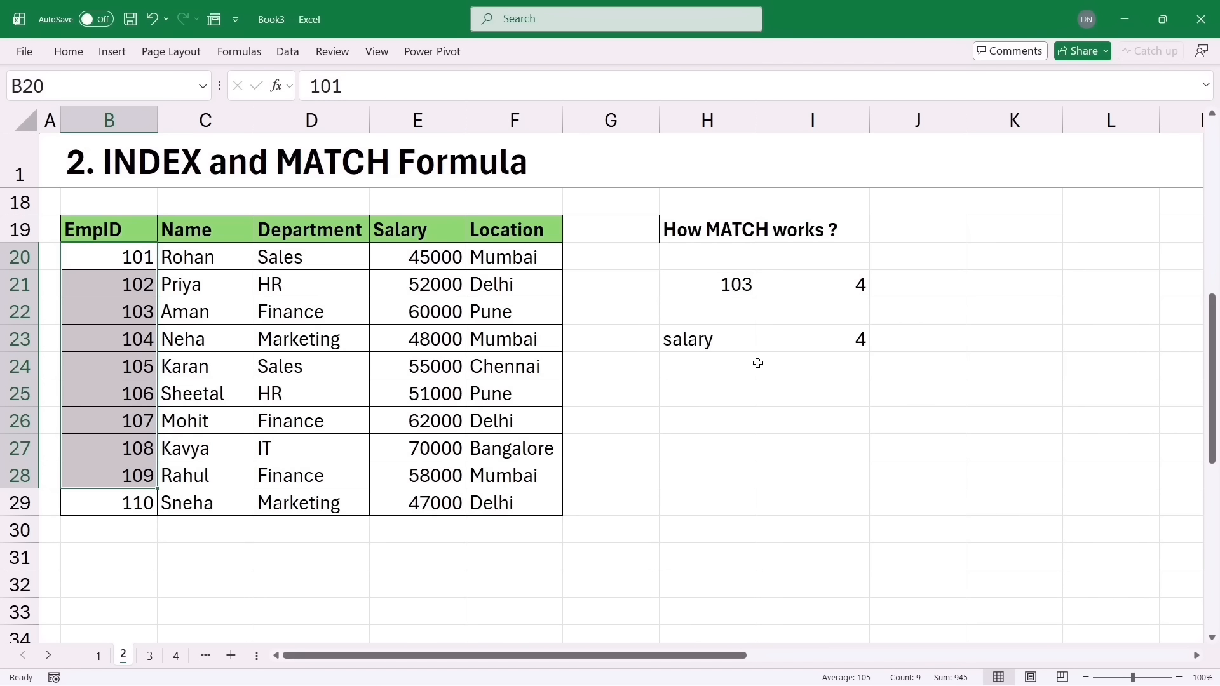
left_click_drag(115, 221, 122, 503)
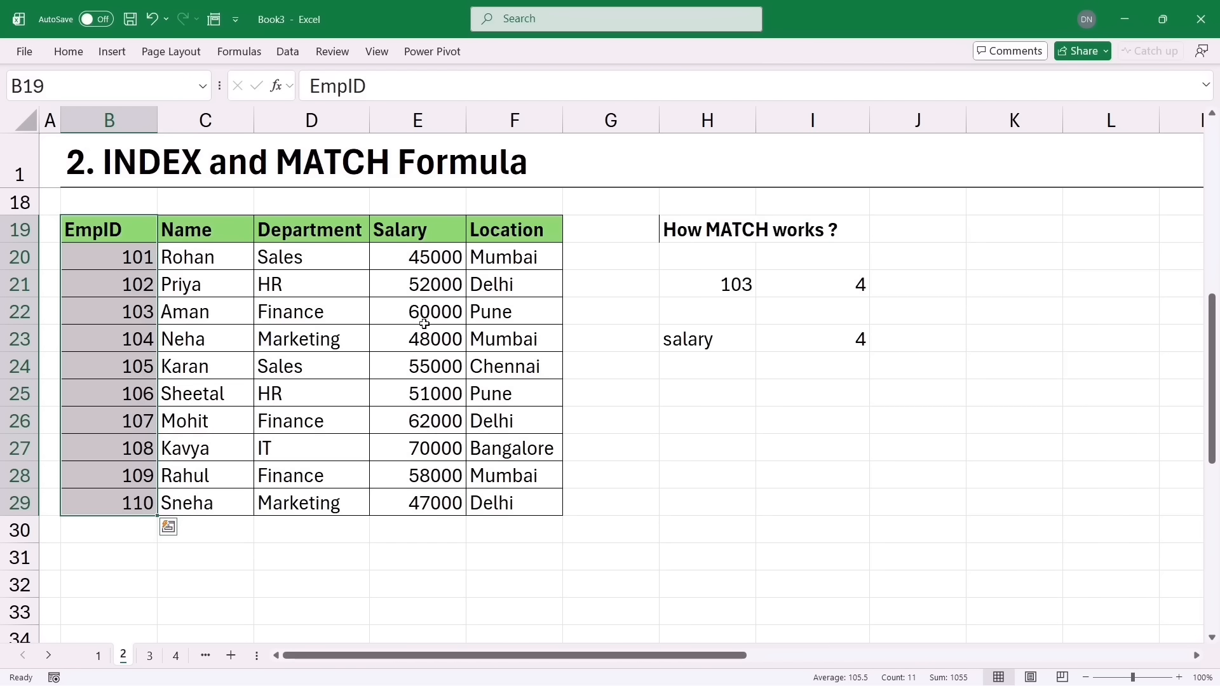
left_click(784, 394)
left_click(704, 342)
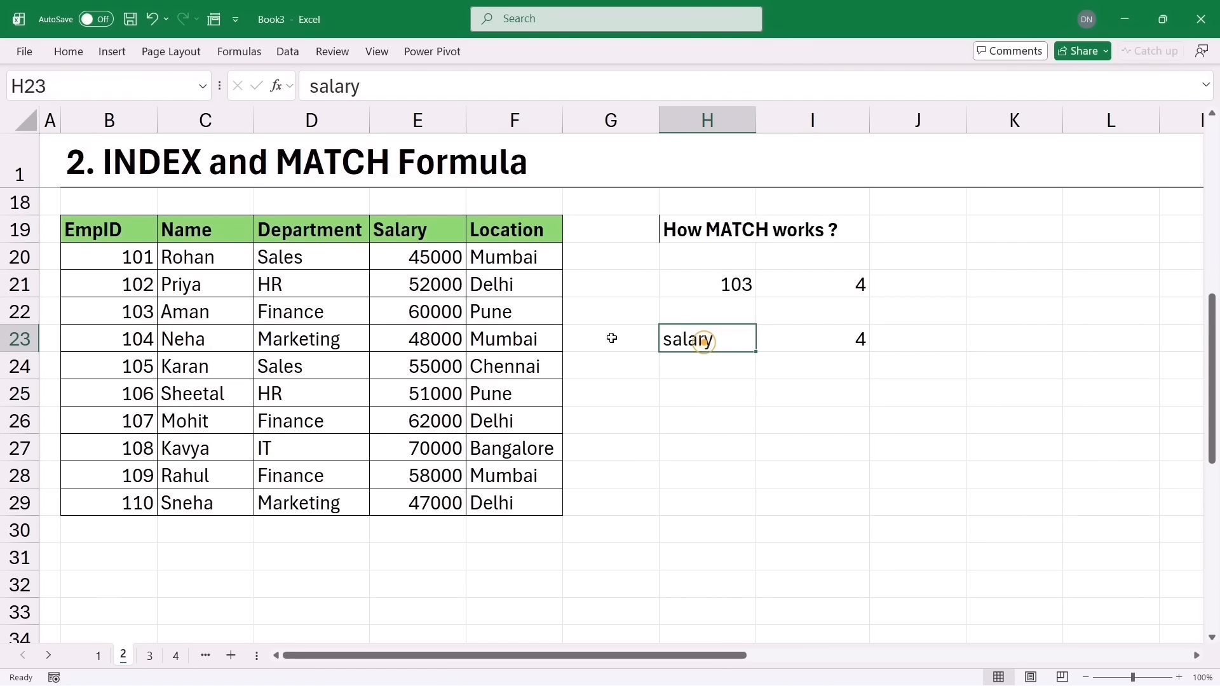
left_click_drag(108, 236, 113, 477)
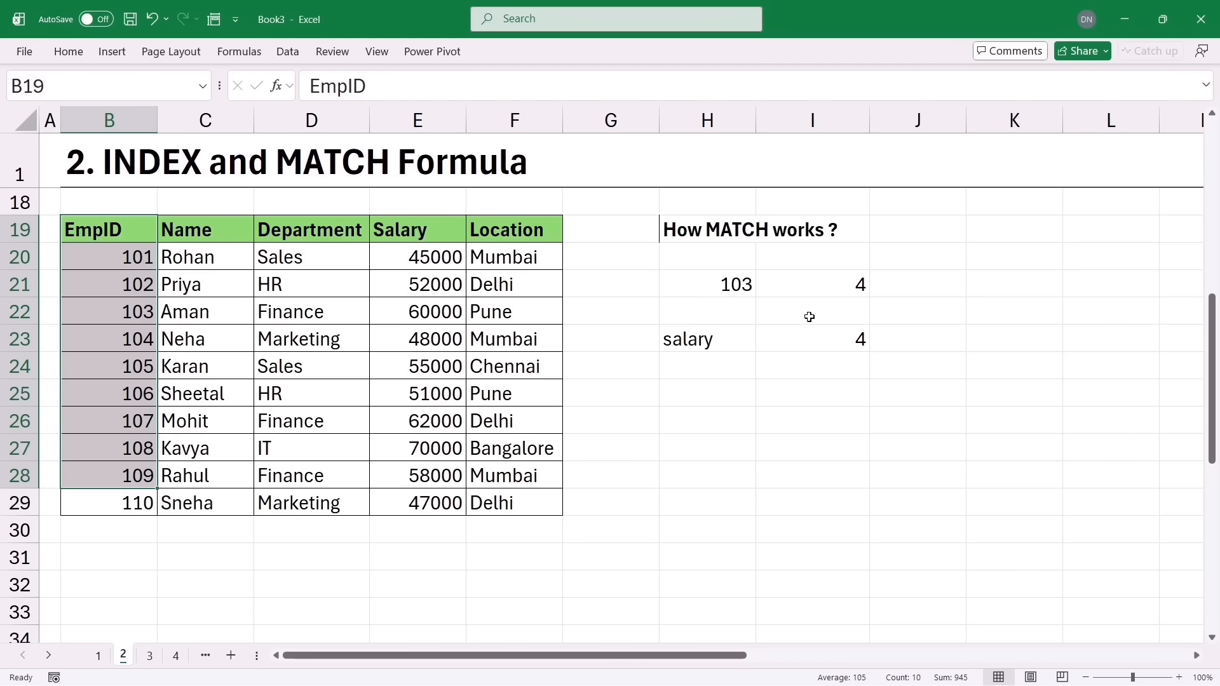
left_click(739, 450)
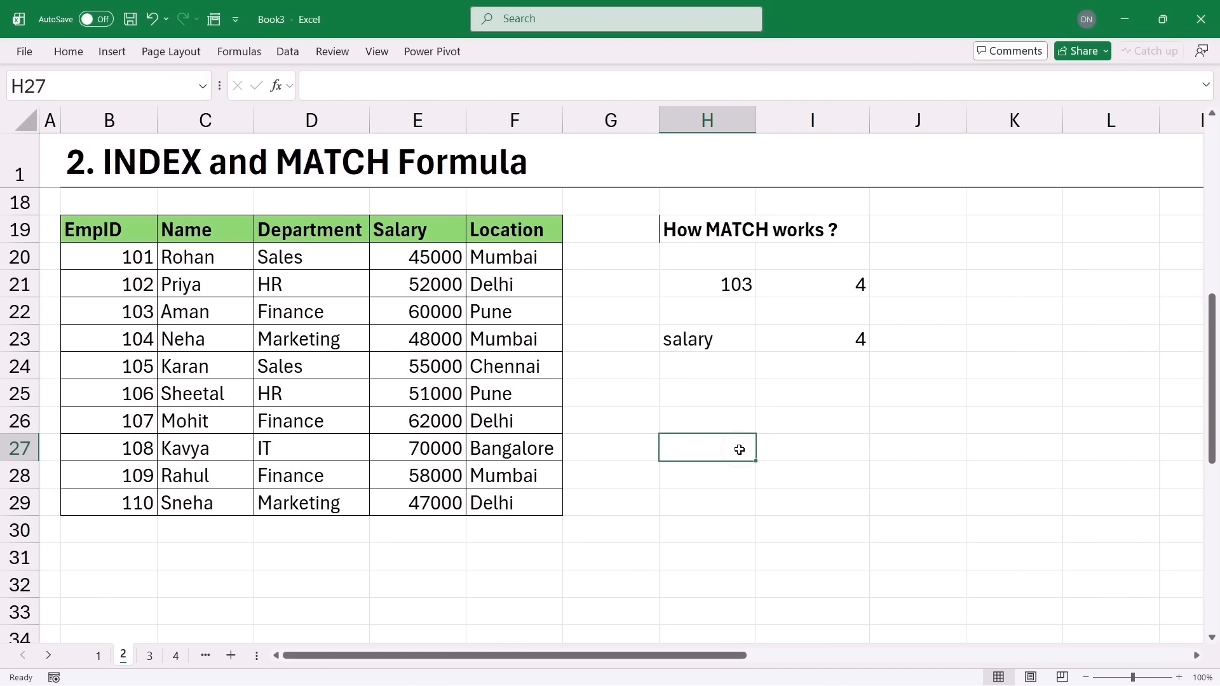
Begin an INDEX formula in I36 with the whole employee table B35:F45 as its array
key("Page_Down")
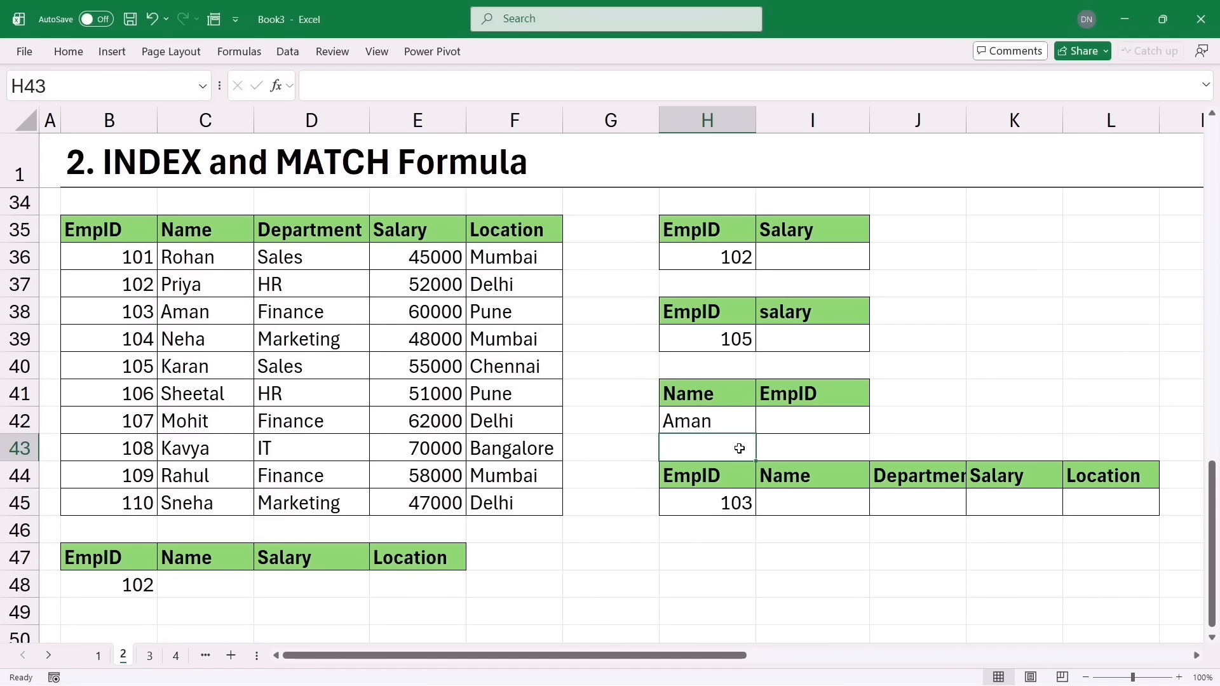
left_click(798, 262)
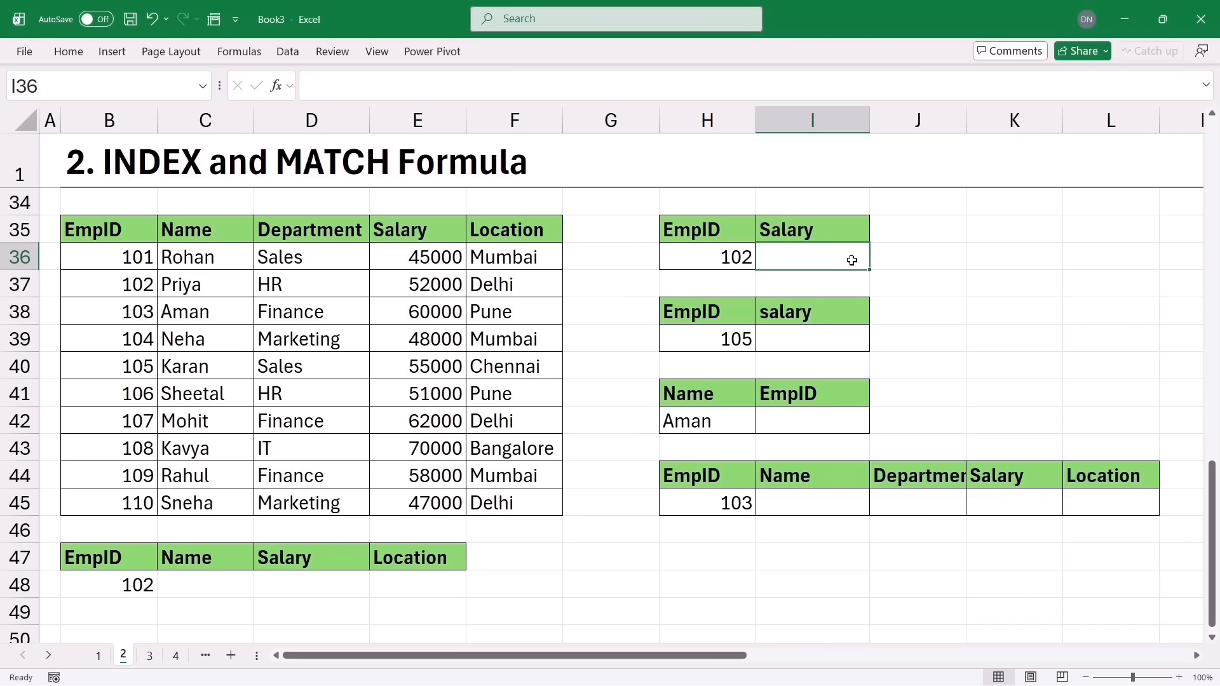
type("=")
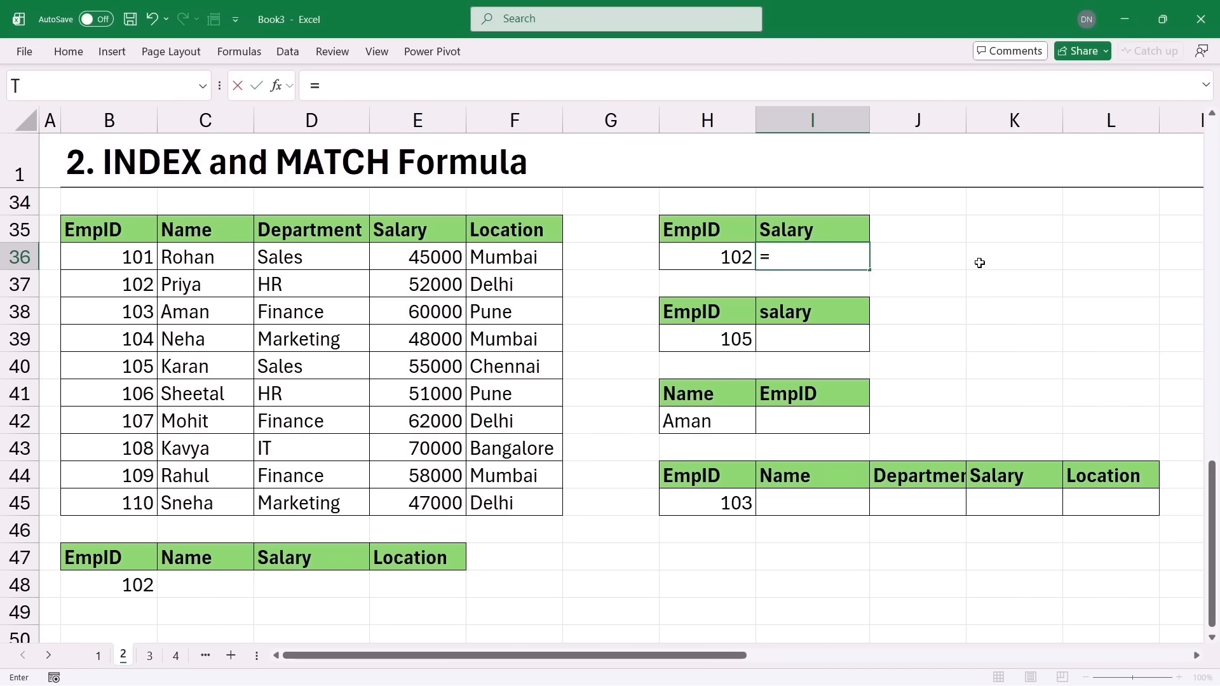
type("inde")
key("Tab")
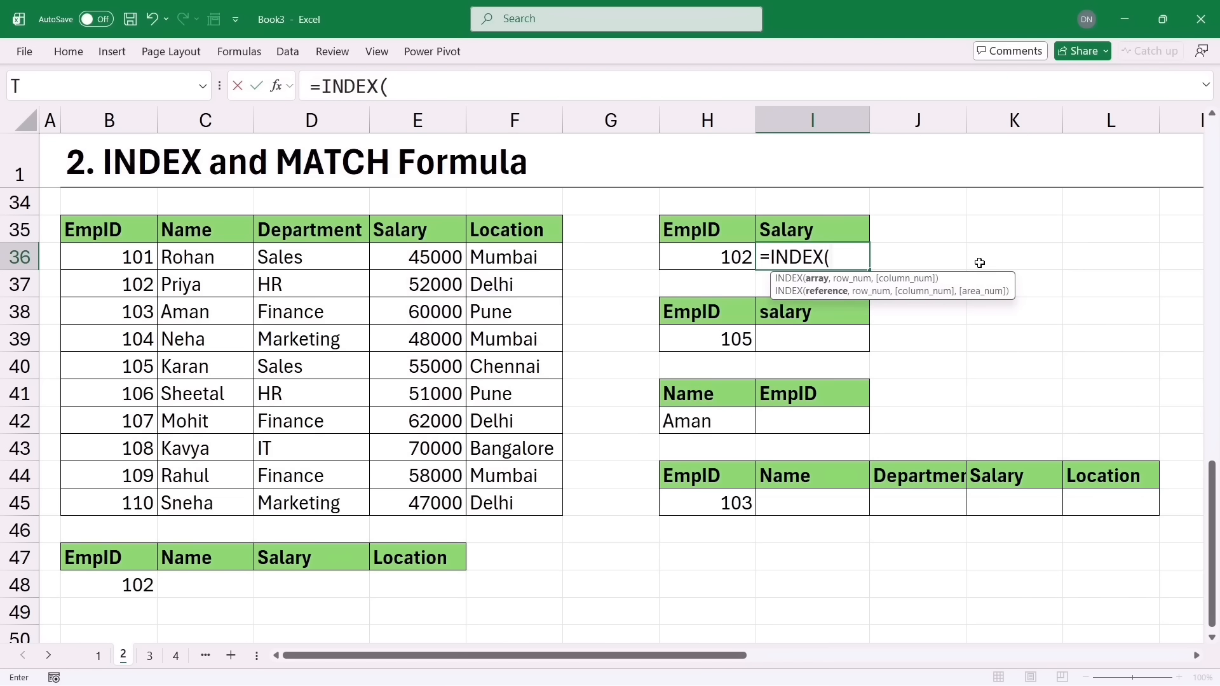
left_click(128, 232)
left_click_drag(129, 232, 540, 506)
type(",")
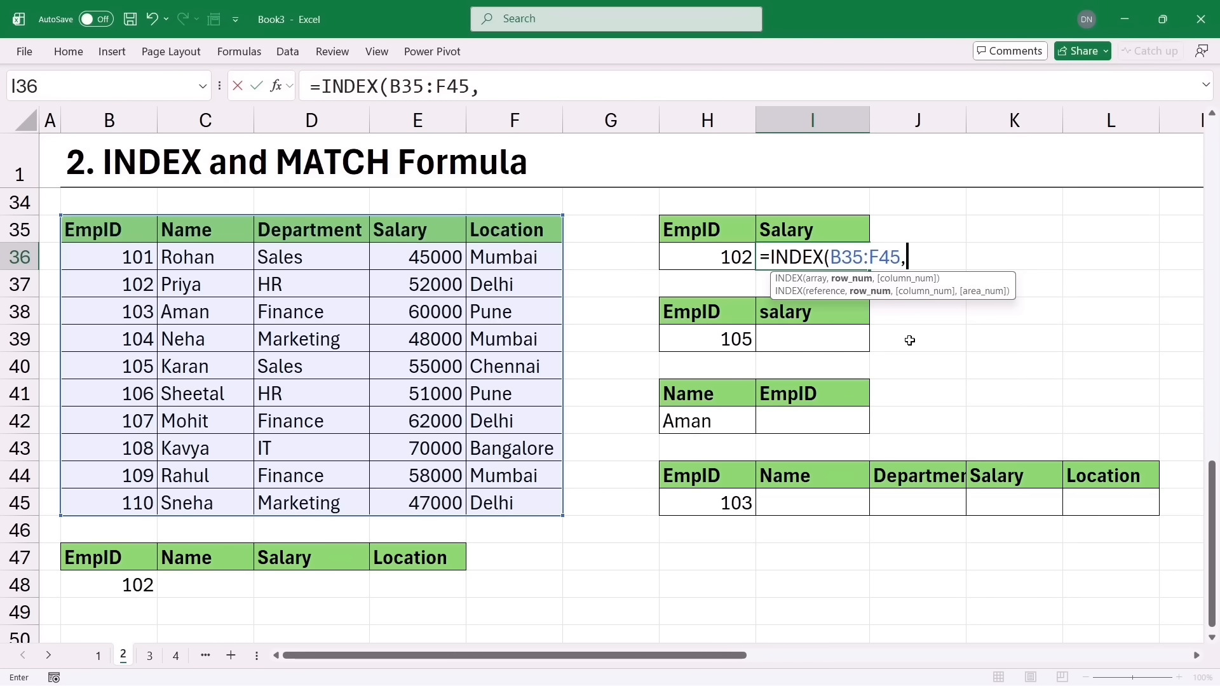
Nest MATCH(H36,B35:B45,0) as the row number of the INDEX formula in I36
type("match")
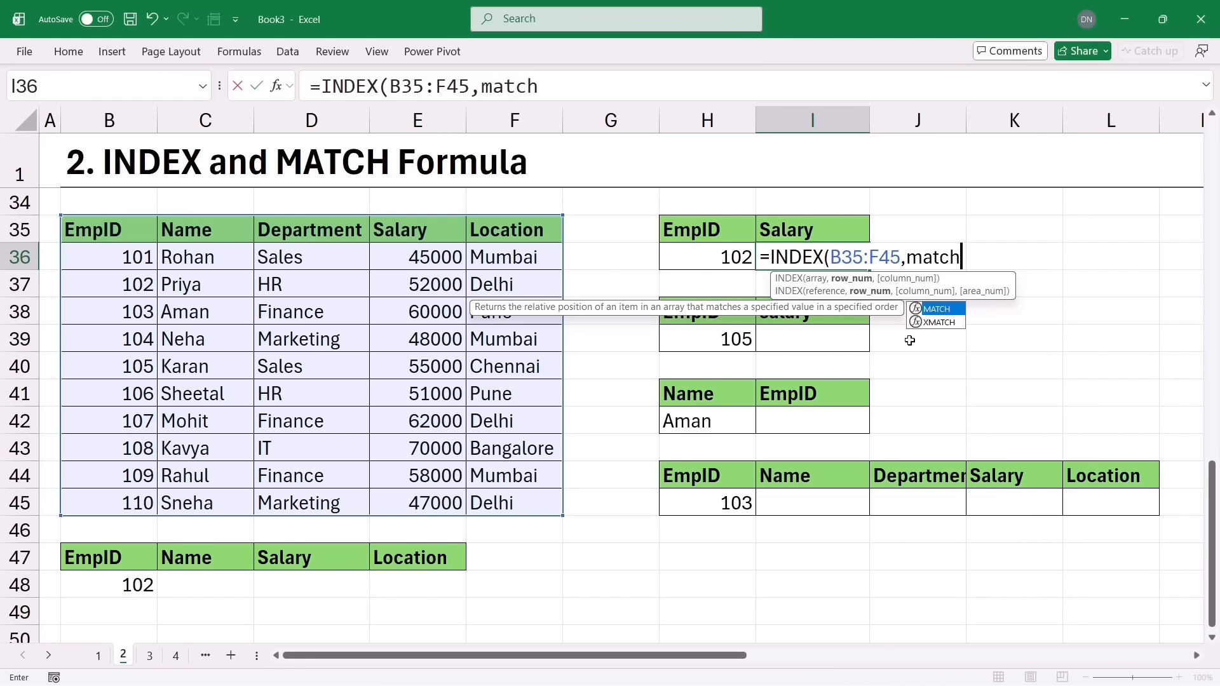
key("Tab")
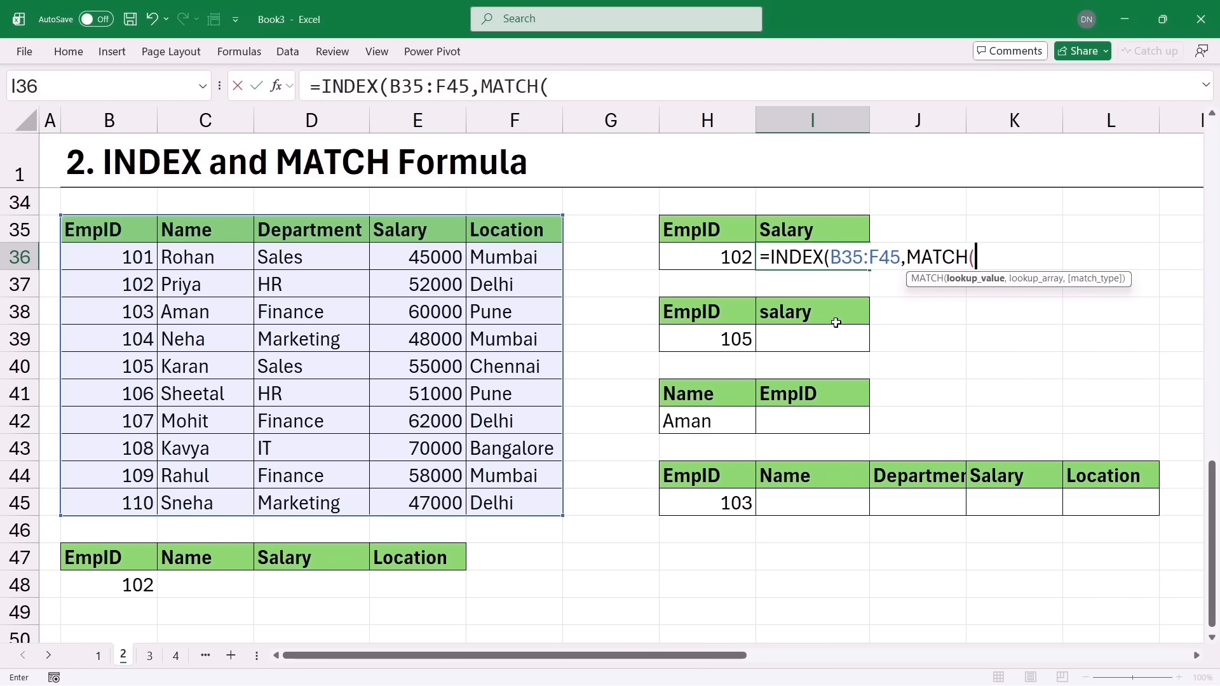
left_click(701, 259)
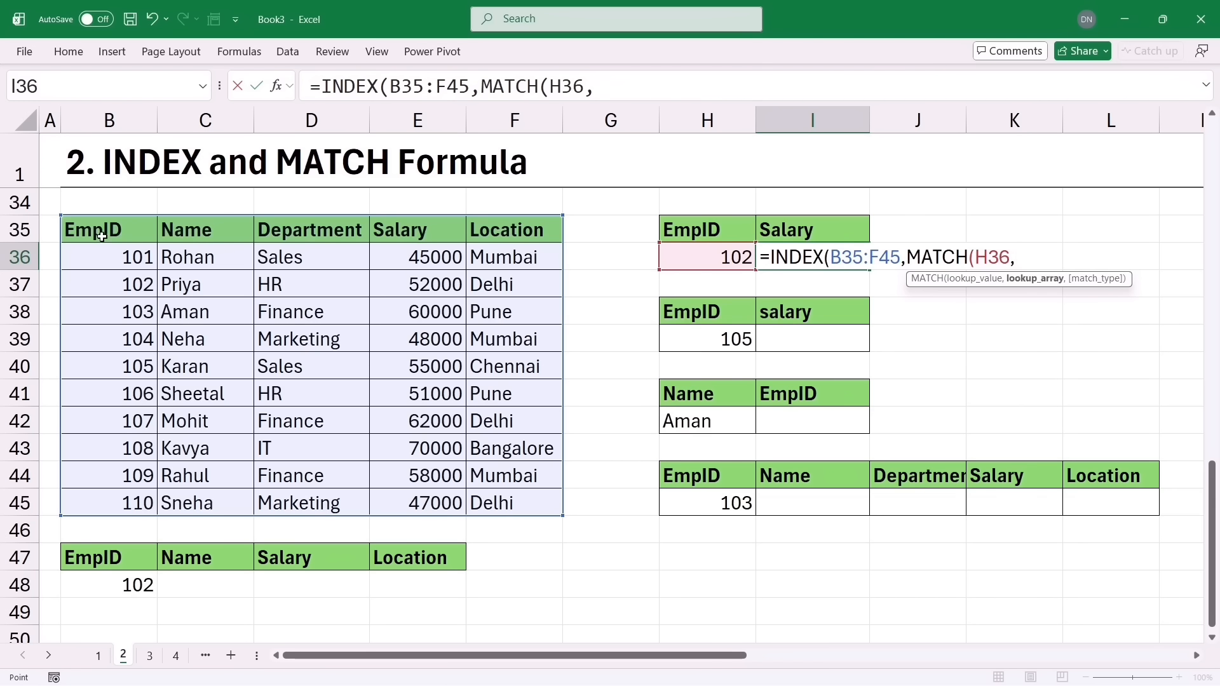
left_click_drag(102, 230, 102, 505)
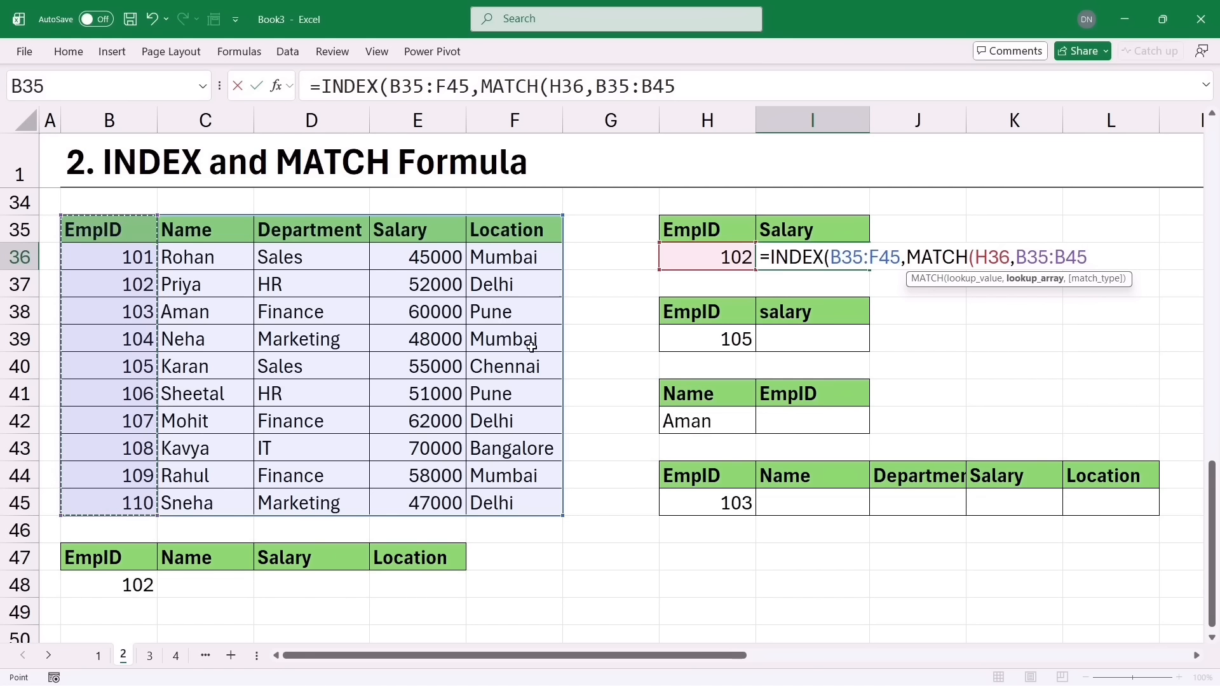
type(",0")
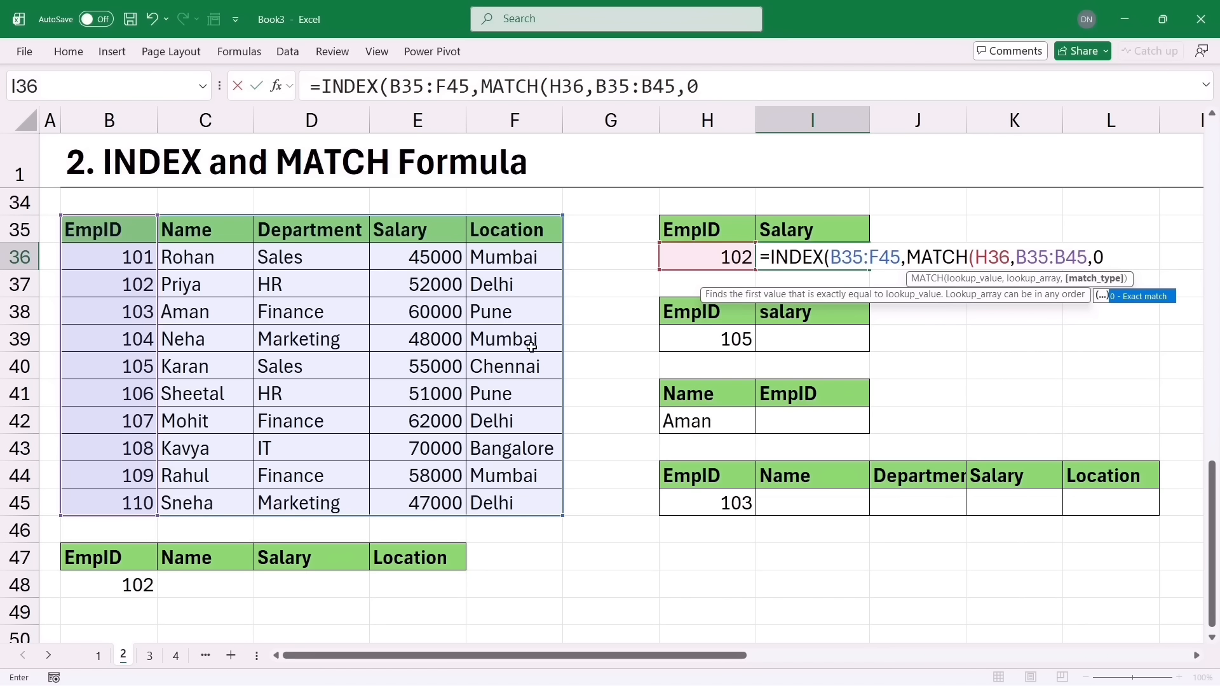
type(")")
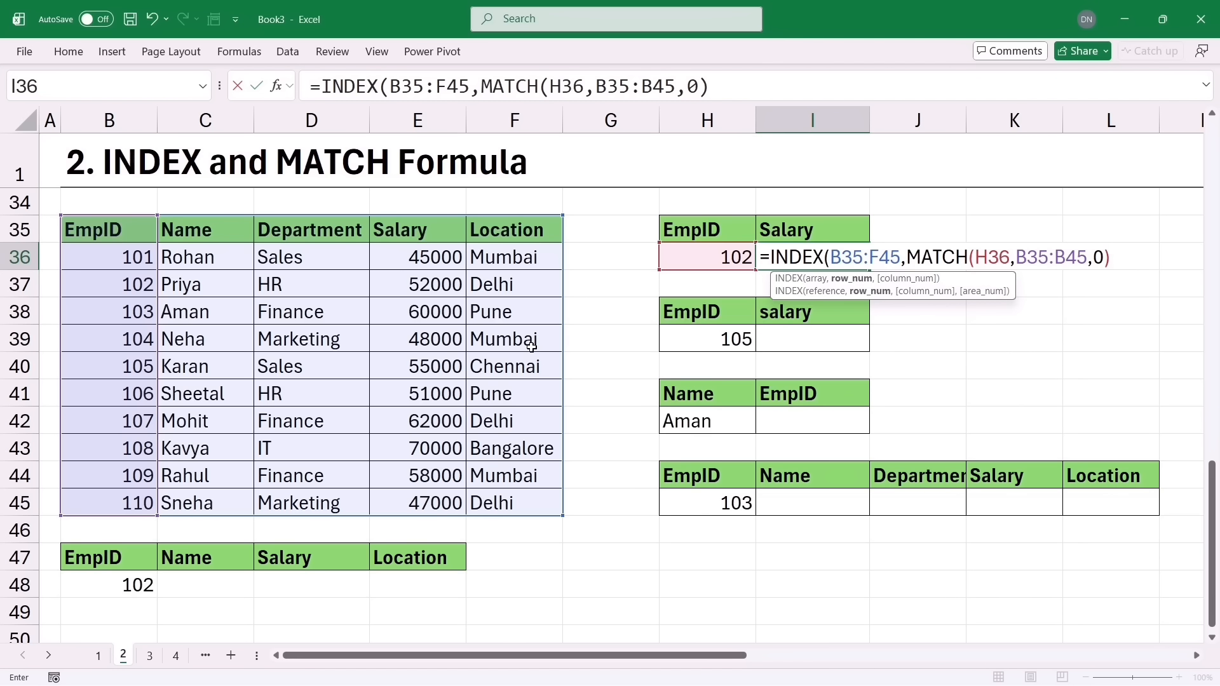
Review the nested MATCH in I36, then complete the INDEX formula with column number 4 to return the salary
left_click_drag(908, 261, 1111, 264)
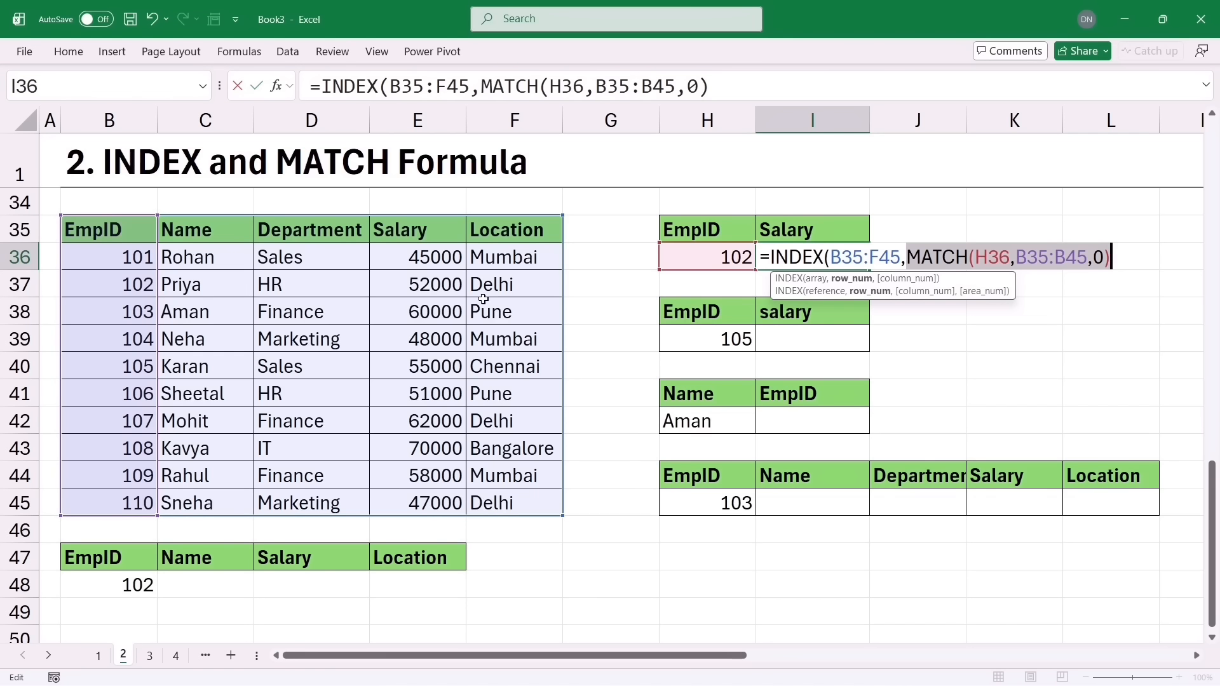
left_click(1123, 261)
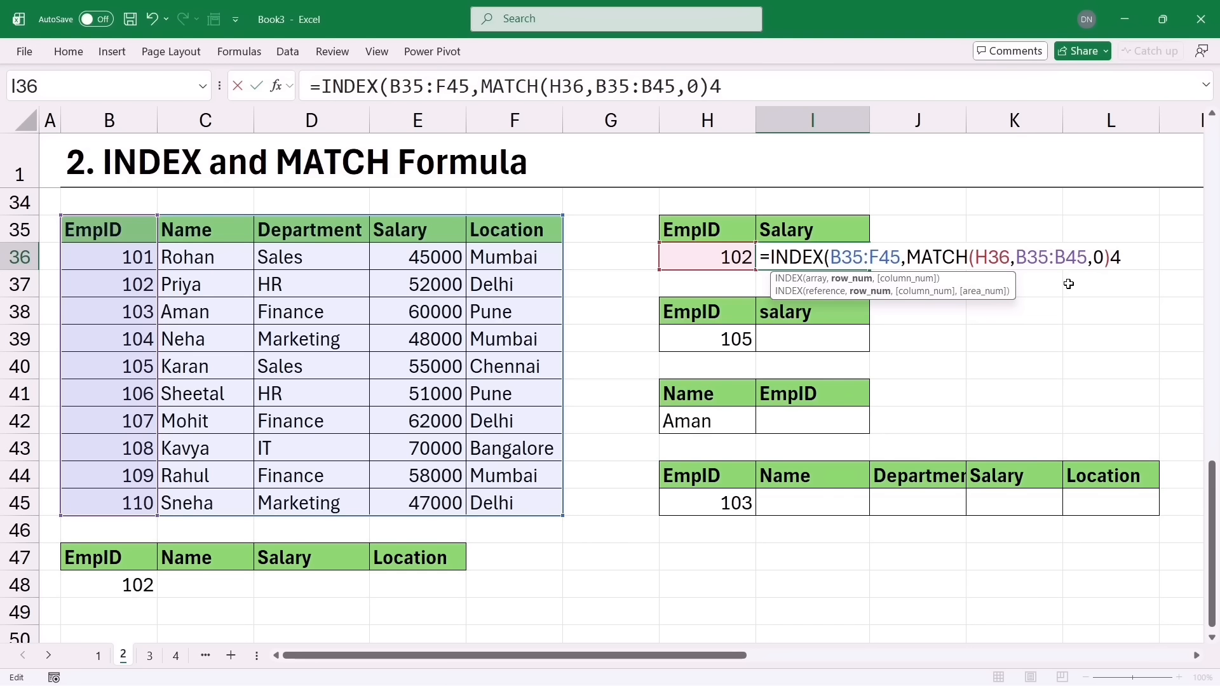
type(",")
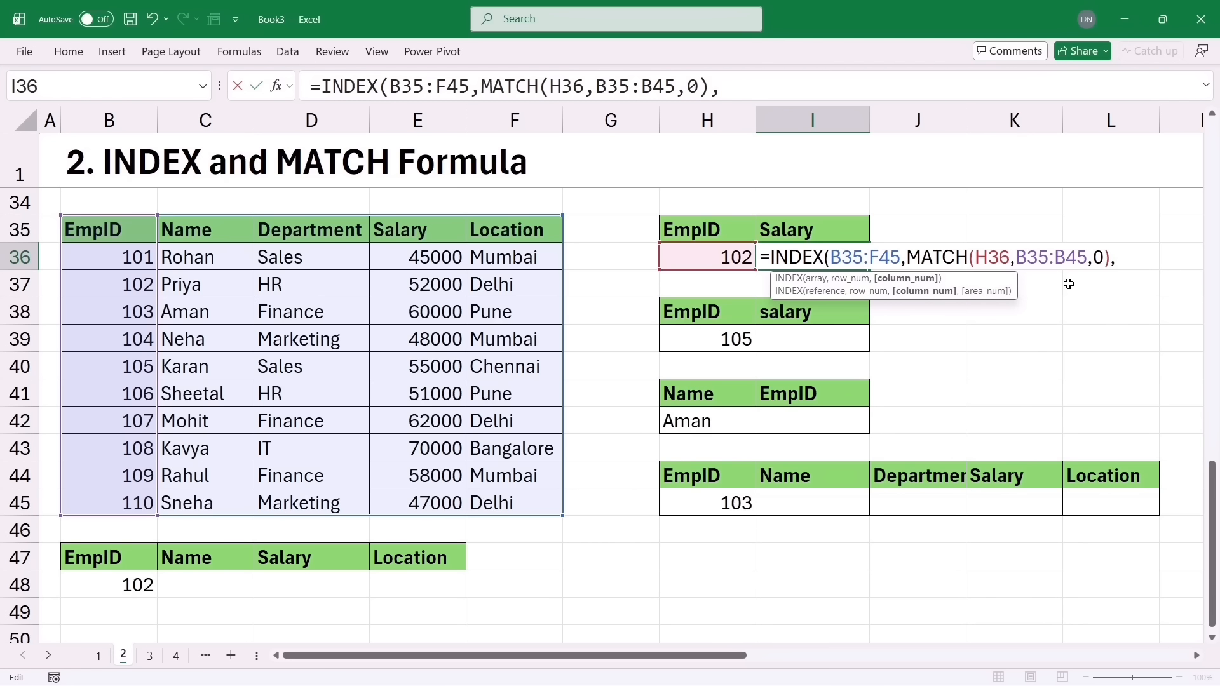
type("4)")
key("Return")
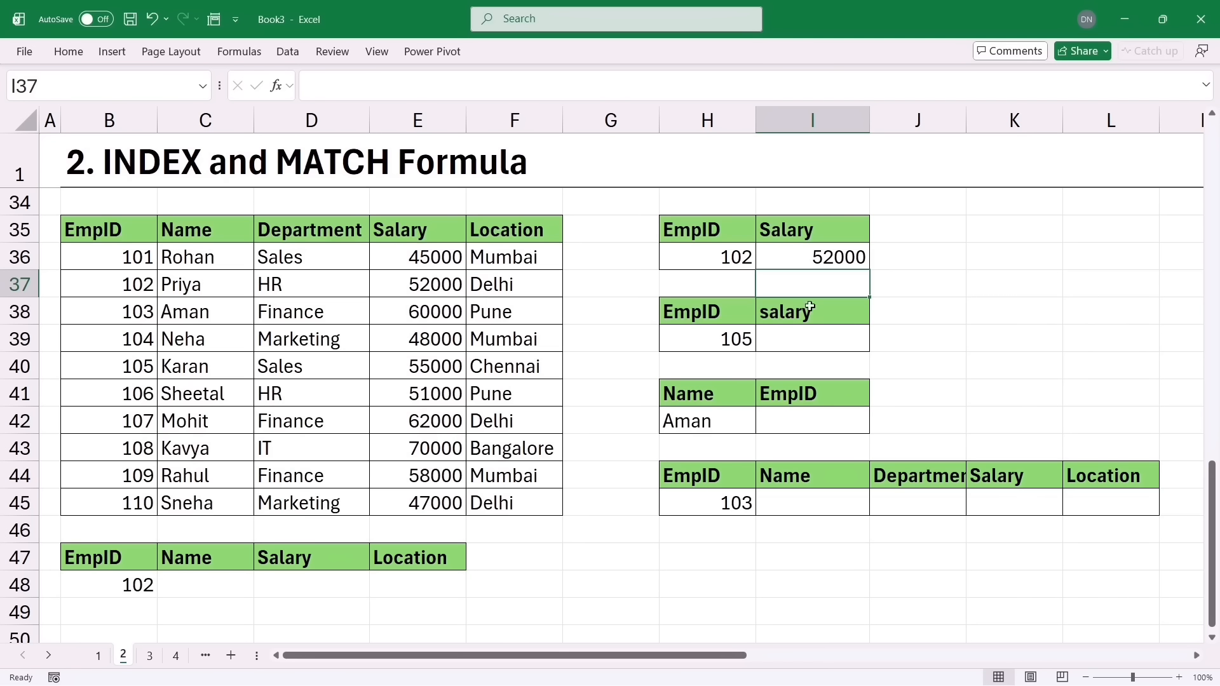
Change the lookup EmpID in H36 to the one listed in B41 and check the returned salary against that table row
left_click(710, 257)
key("F2")
key("BackSpace")
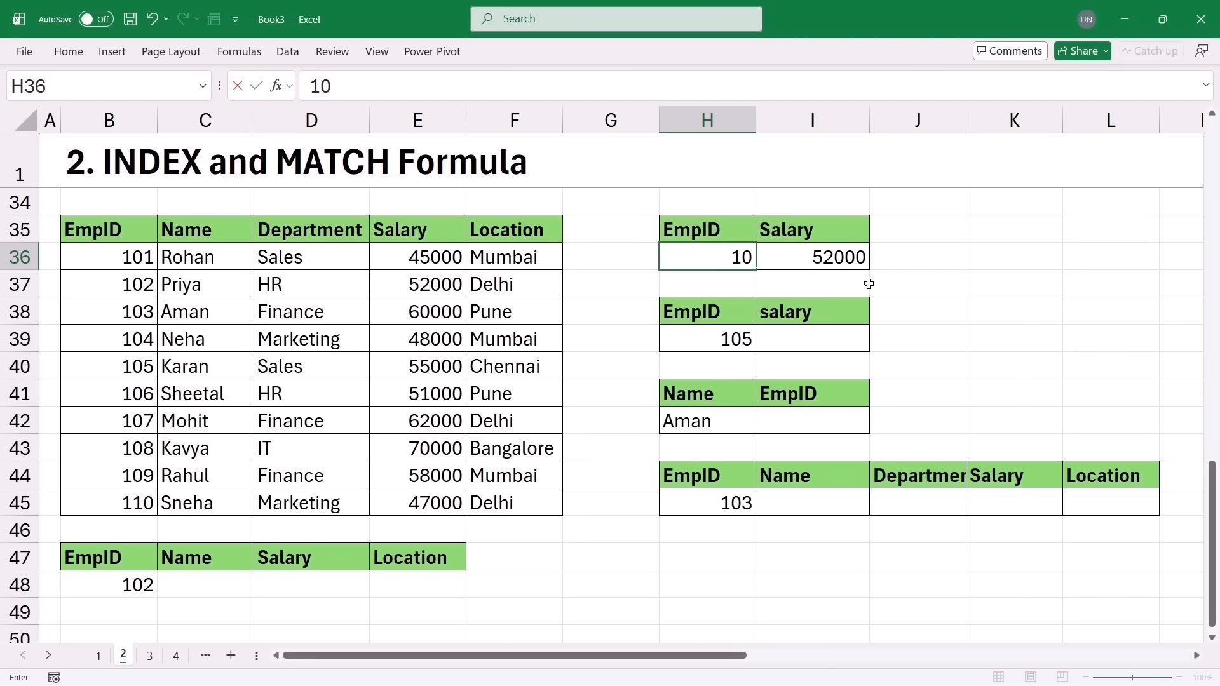
type("6")
key("Return")
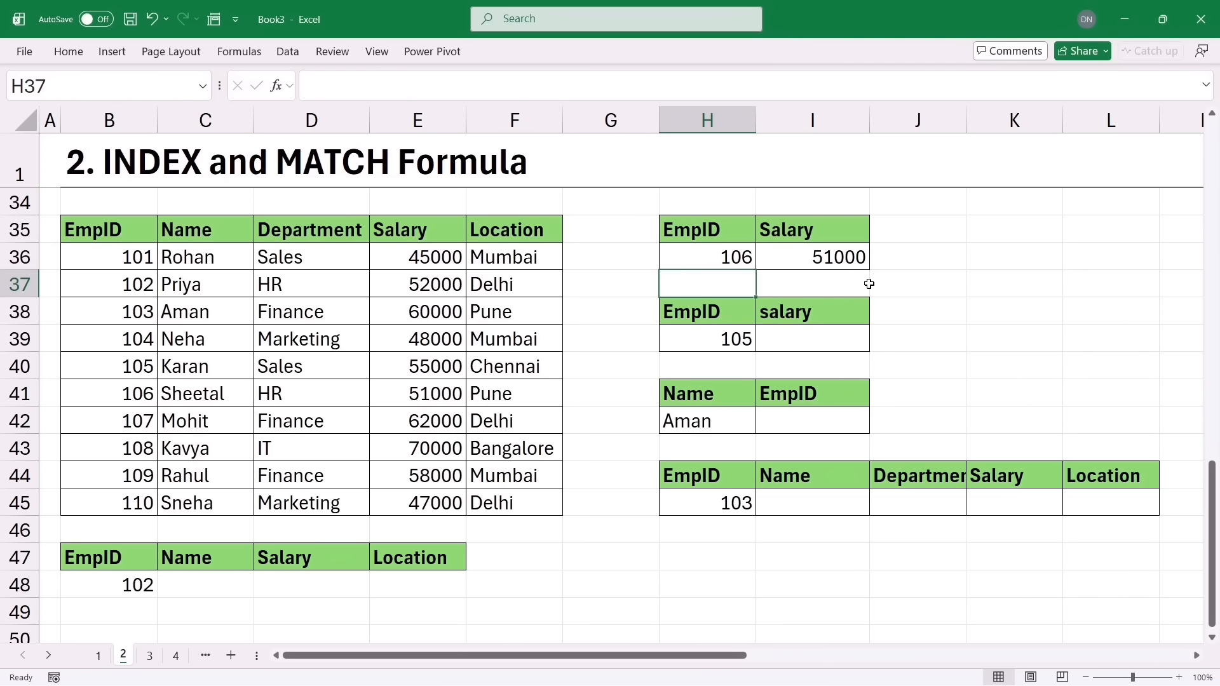
left_click(112, 393)
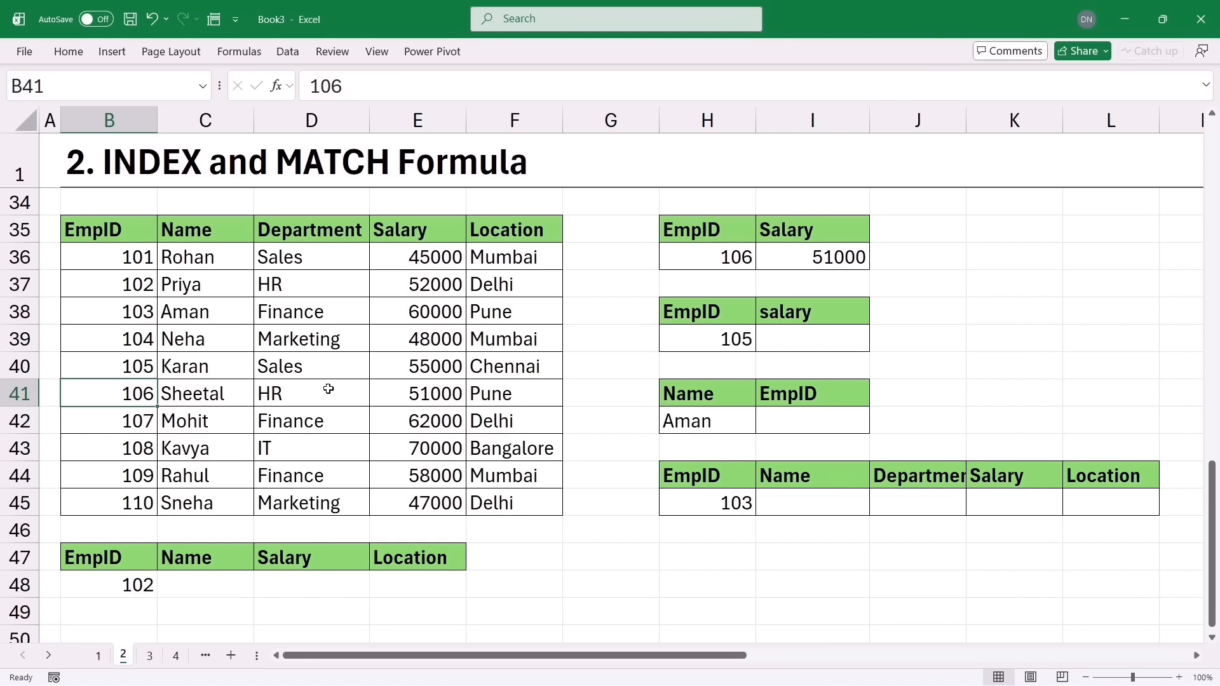
left_click(395, 395)
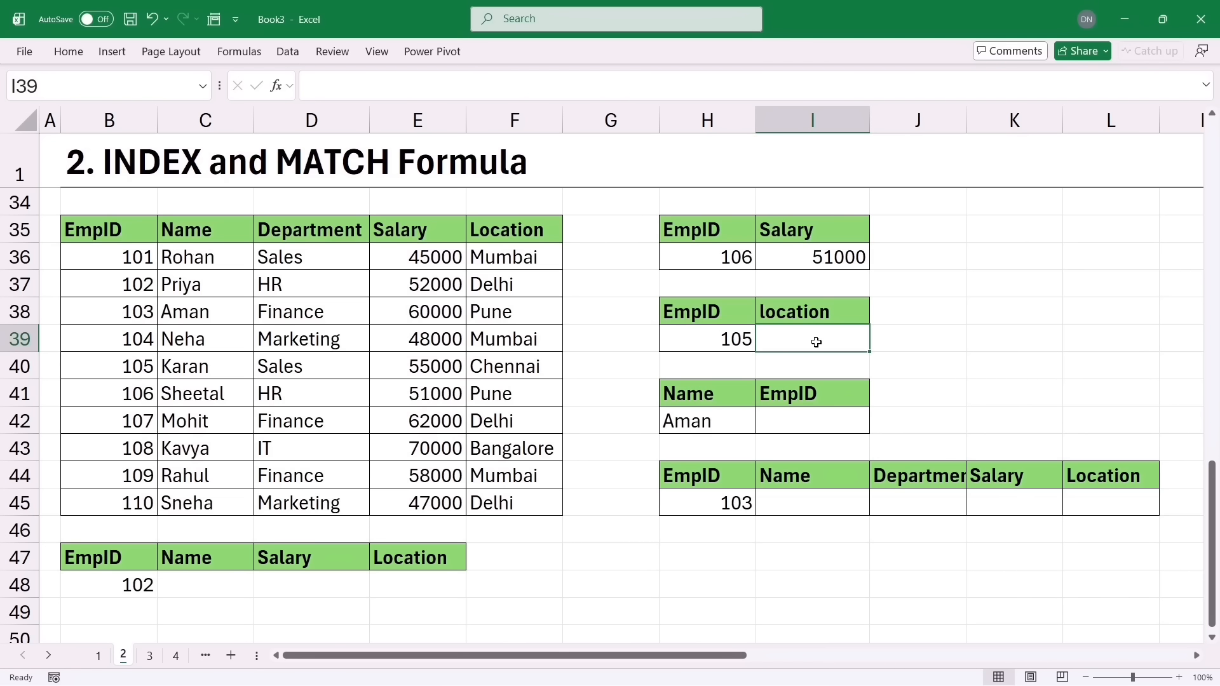
Begin an INDEX formula in I39 for the location lookup, with B35:F45 as its array
type("=inde")
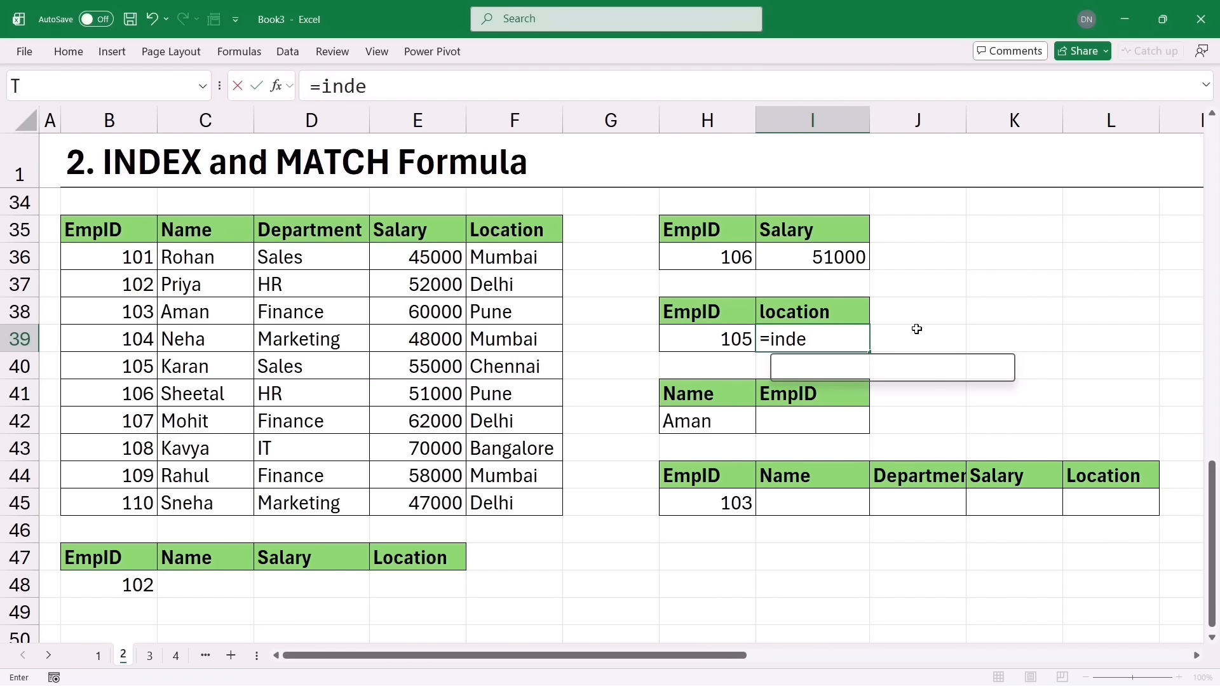
key("Tab")
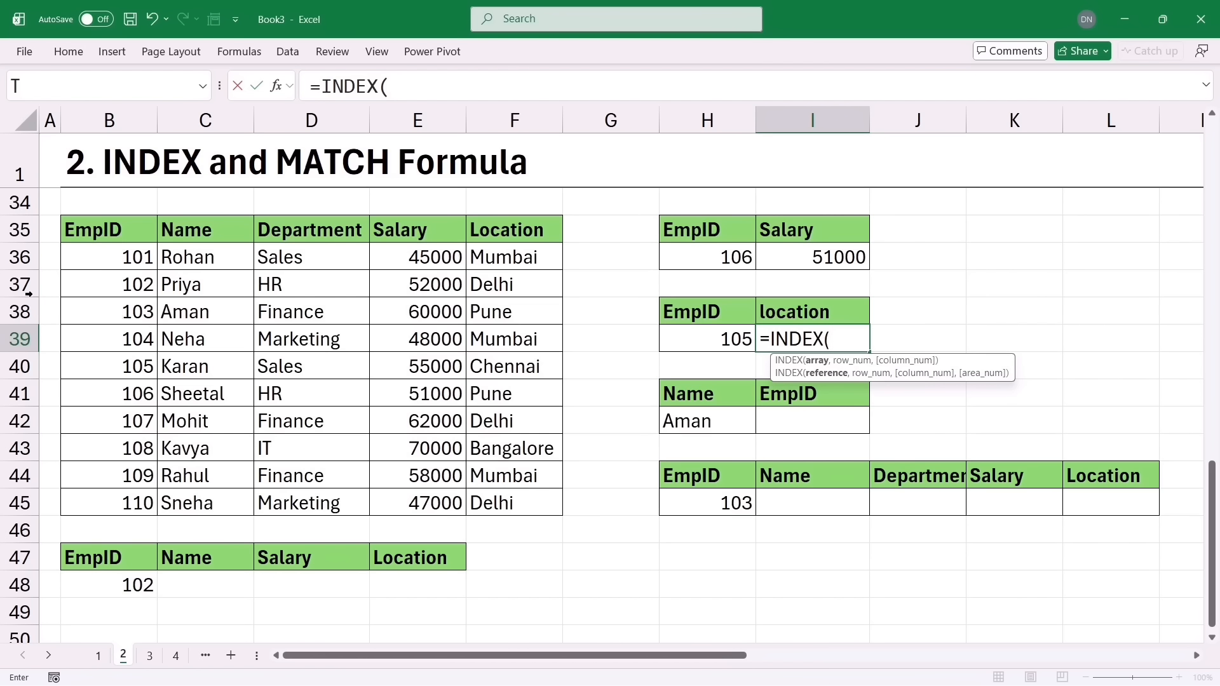
left_click_drag(92, 219, 535, 502)
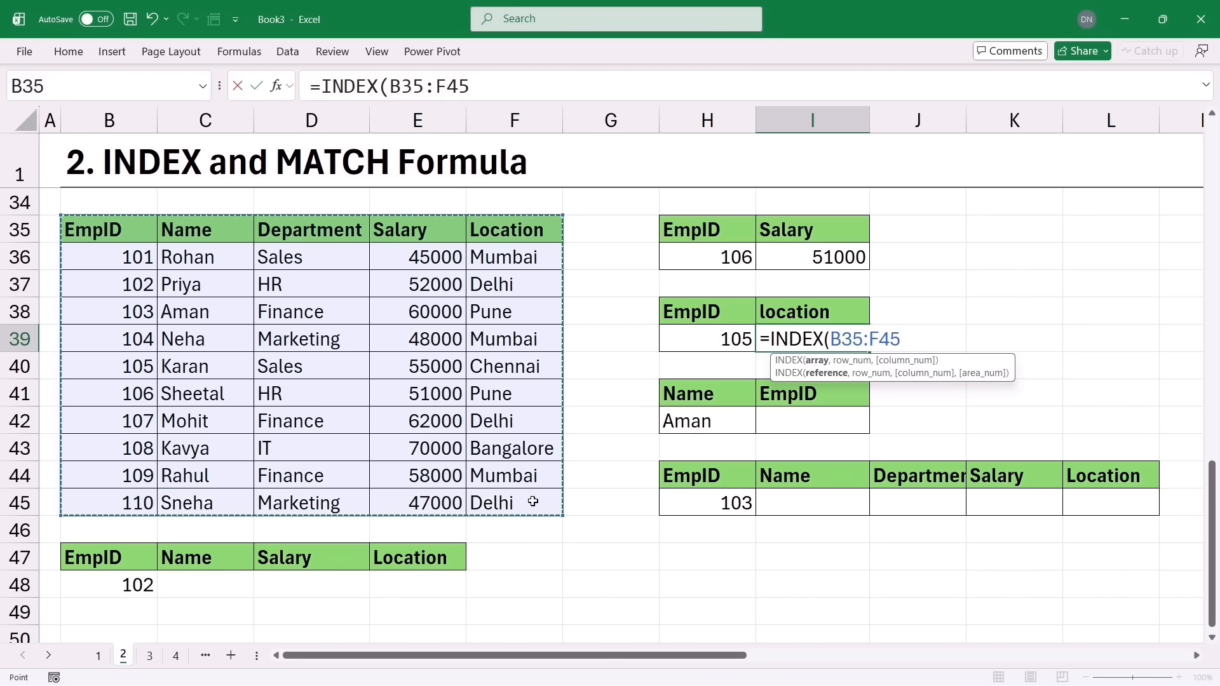
type(",")
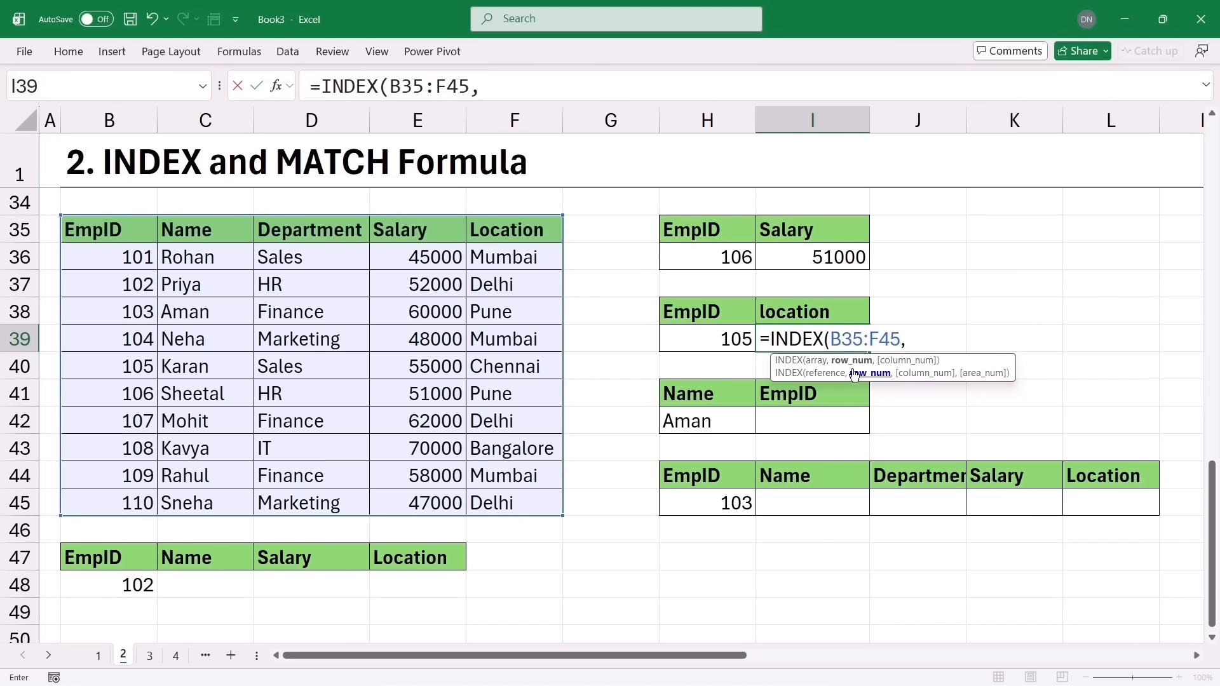
Add MATCH(H39,B35:B45,0) as the row number argument of the INDEX formula in I39
type("match")
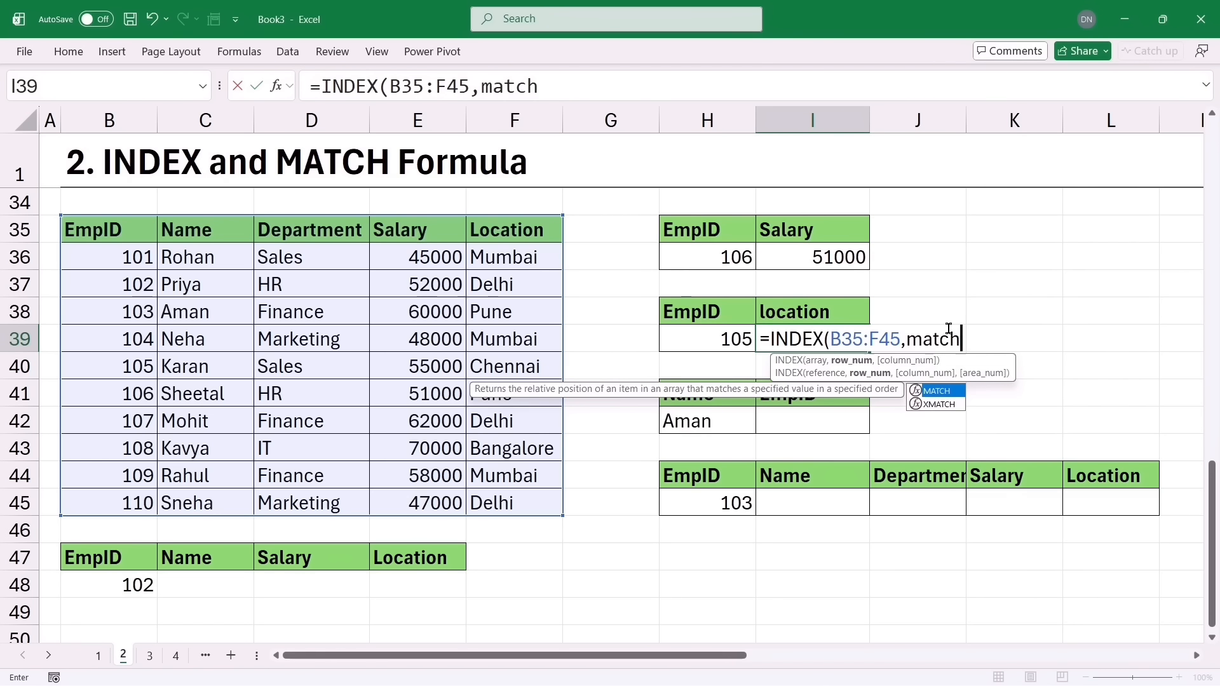
key("Tab")
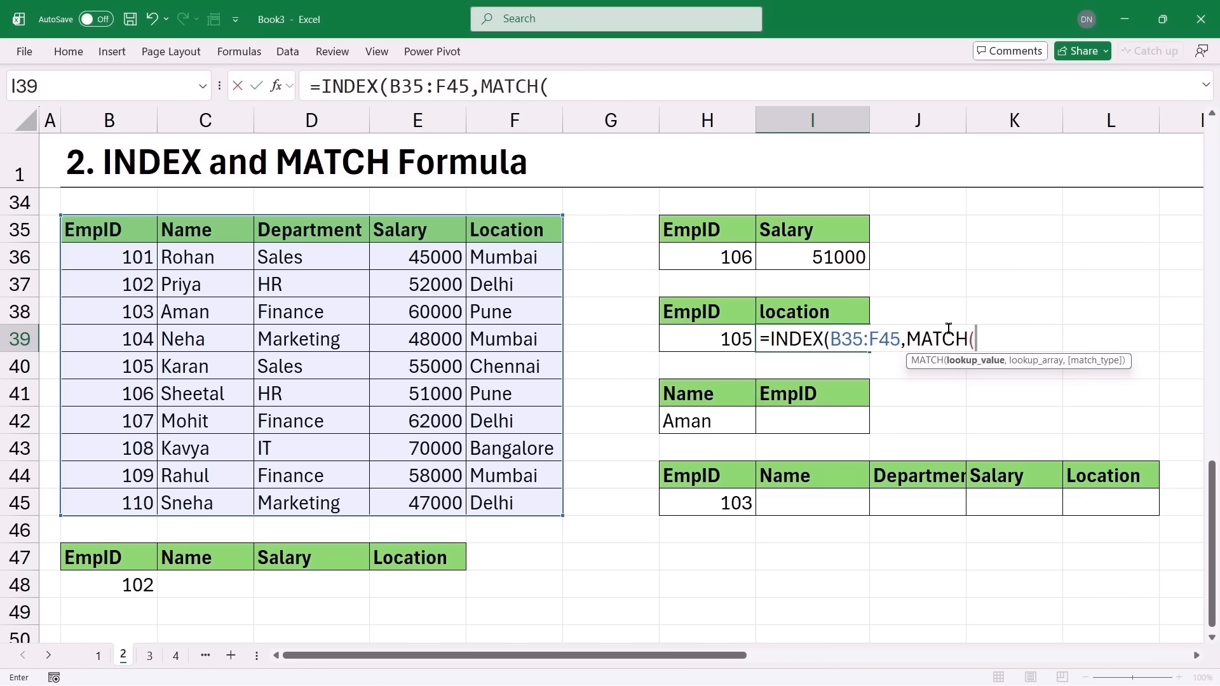
left_click(723, 351)
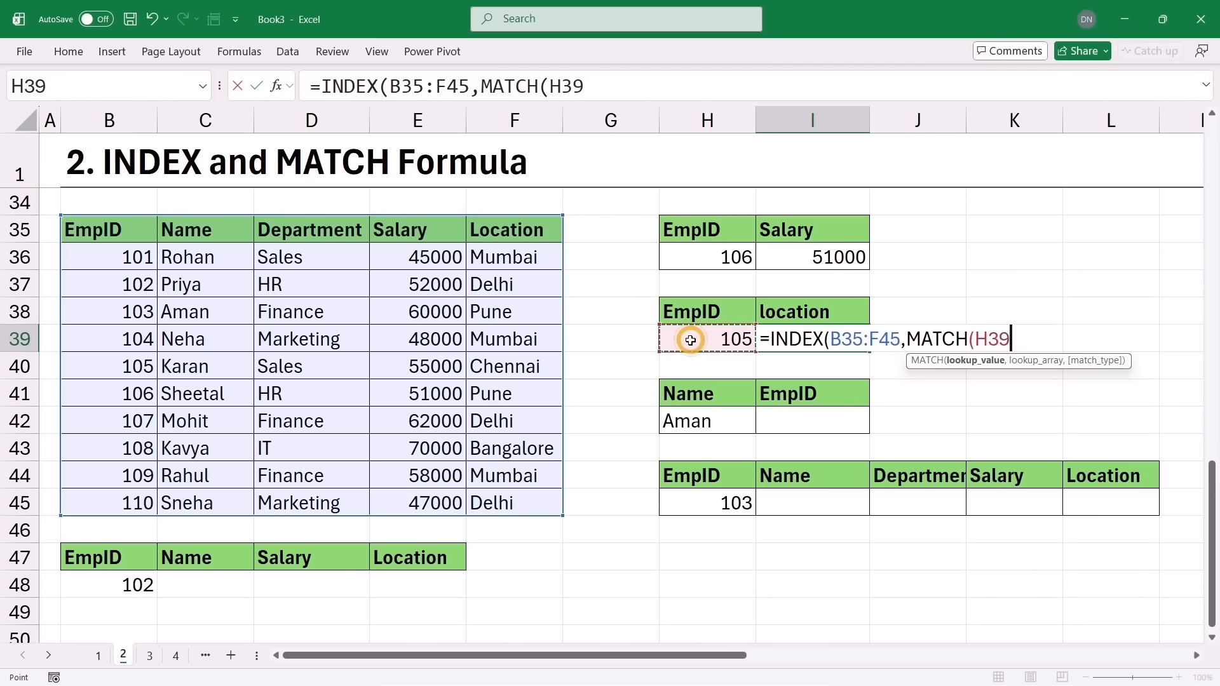
type(",")
left_click_drag(105, 230, 137, 504)
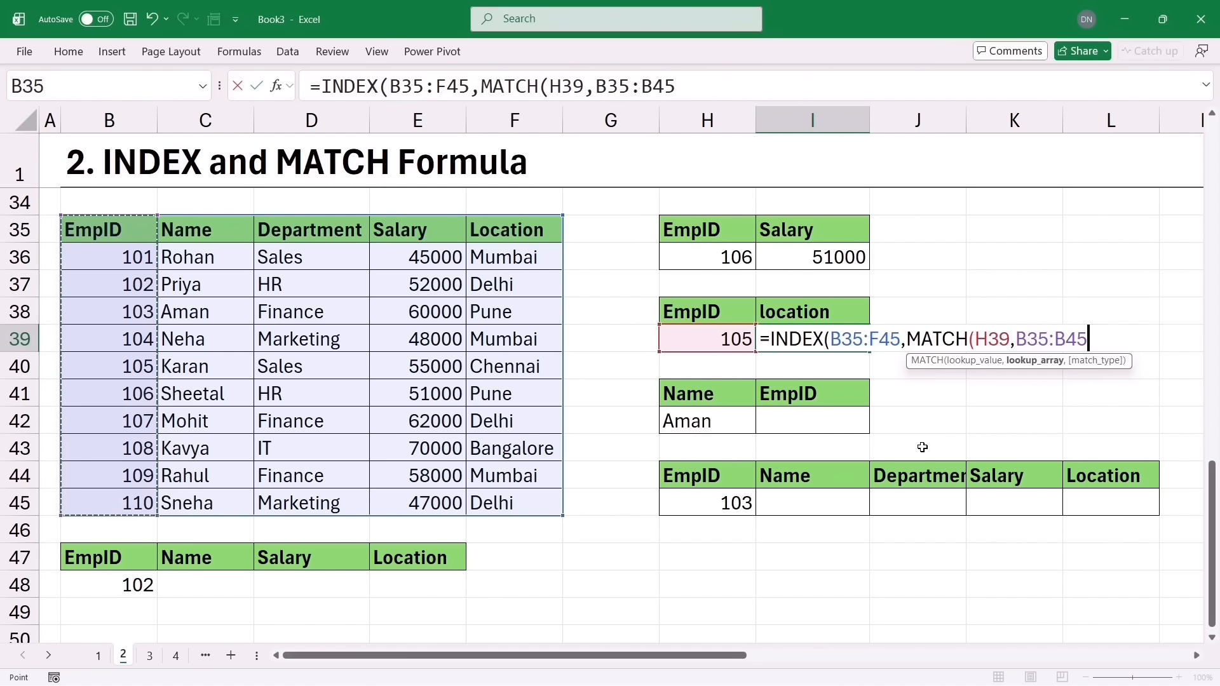
type(",0")
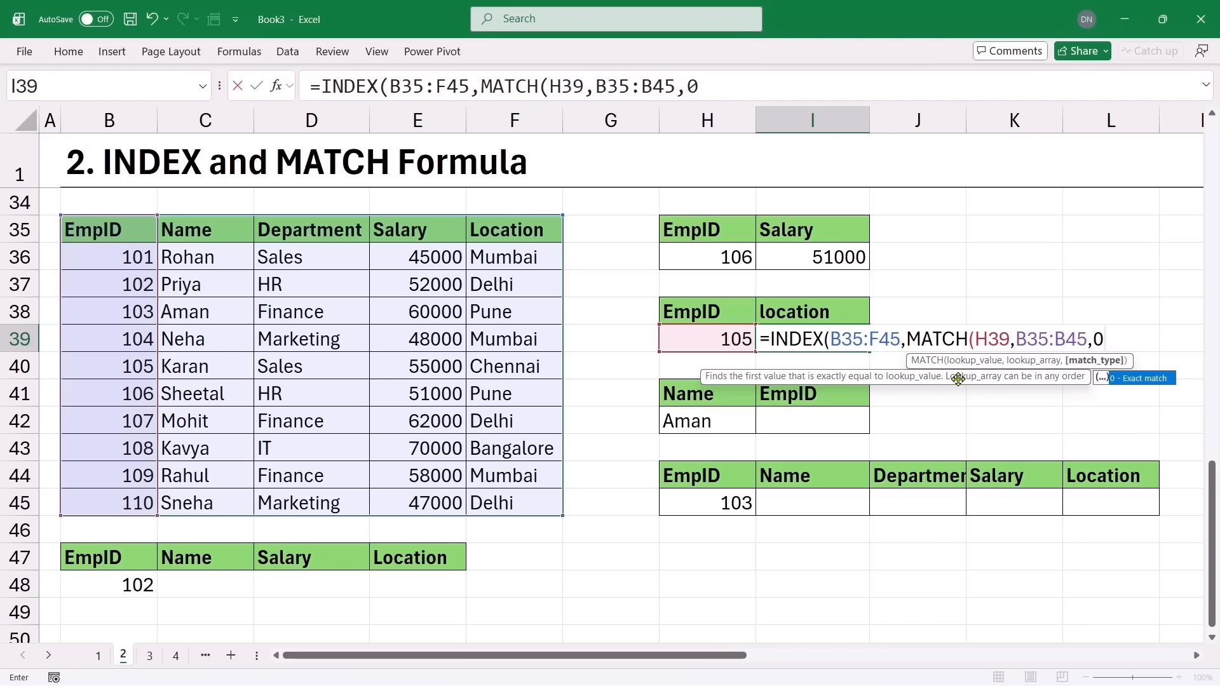
type(")")
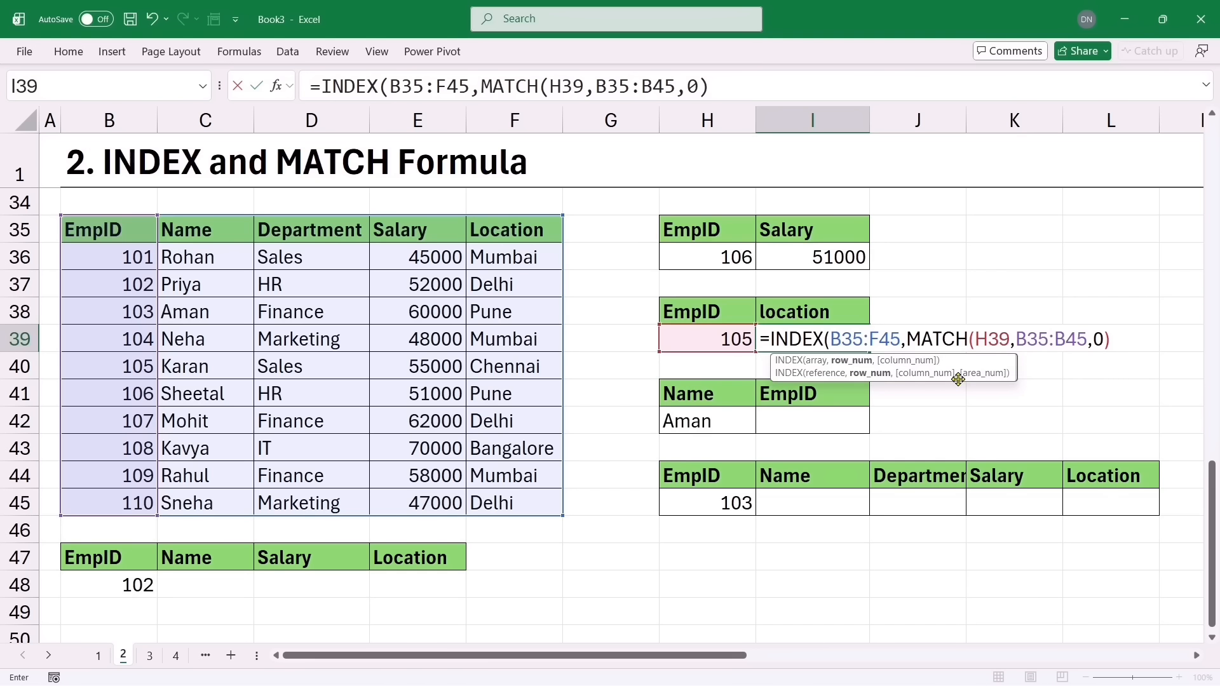
Give the INDEX formula in I39 column number 5, close it and commit it
type(",")
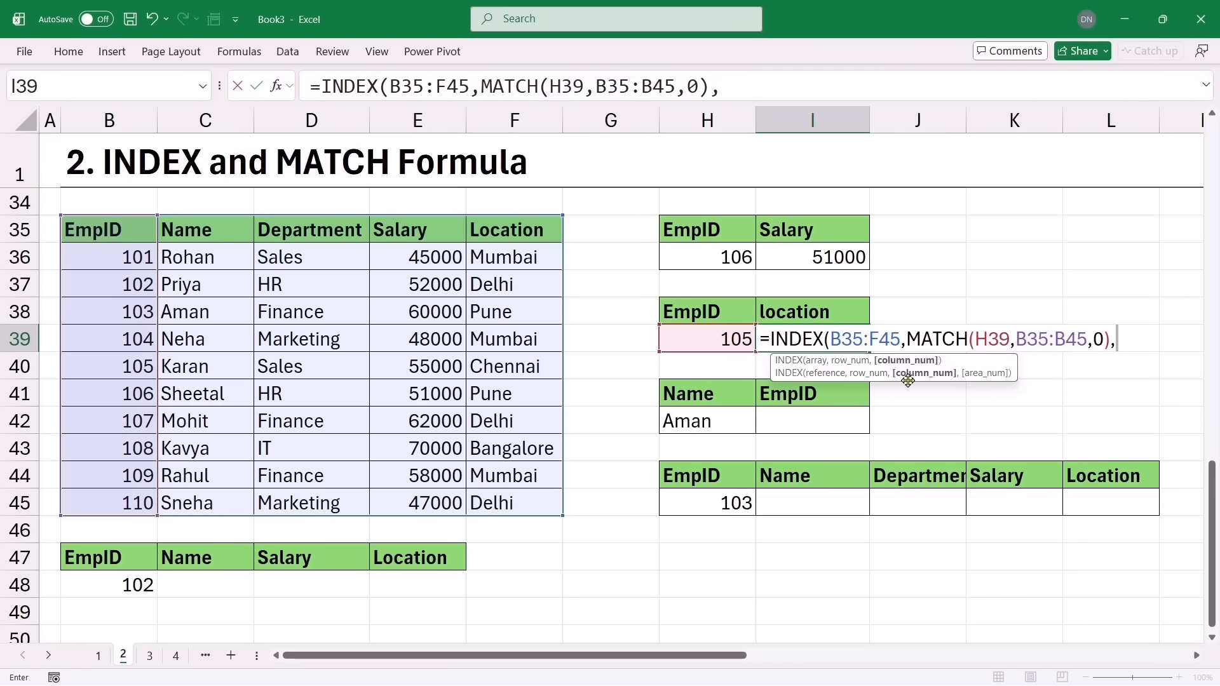
type("5)")
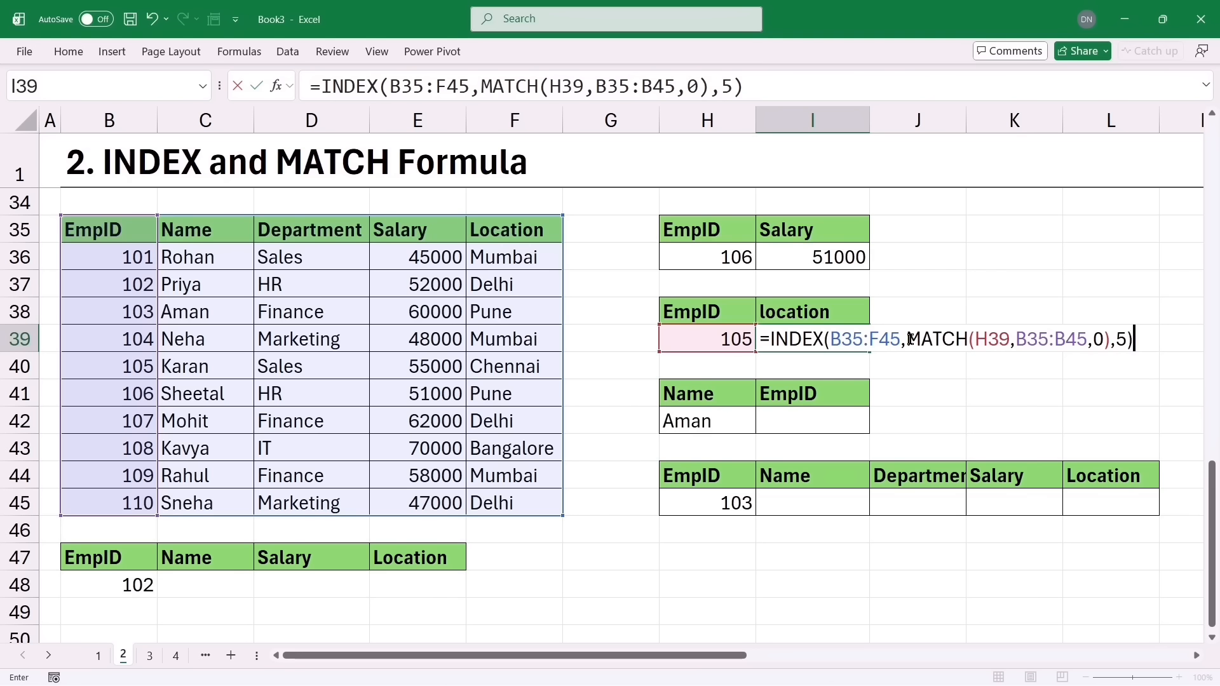
left_click_drag(908, 338, 1094, 343)
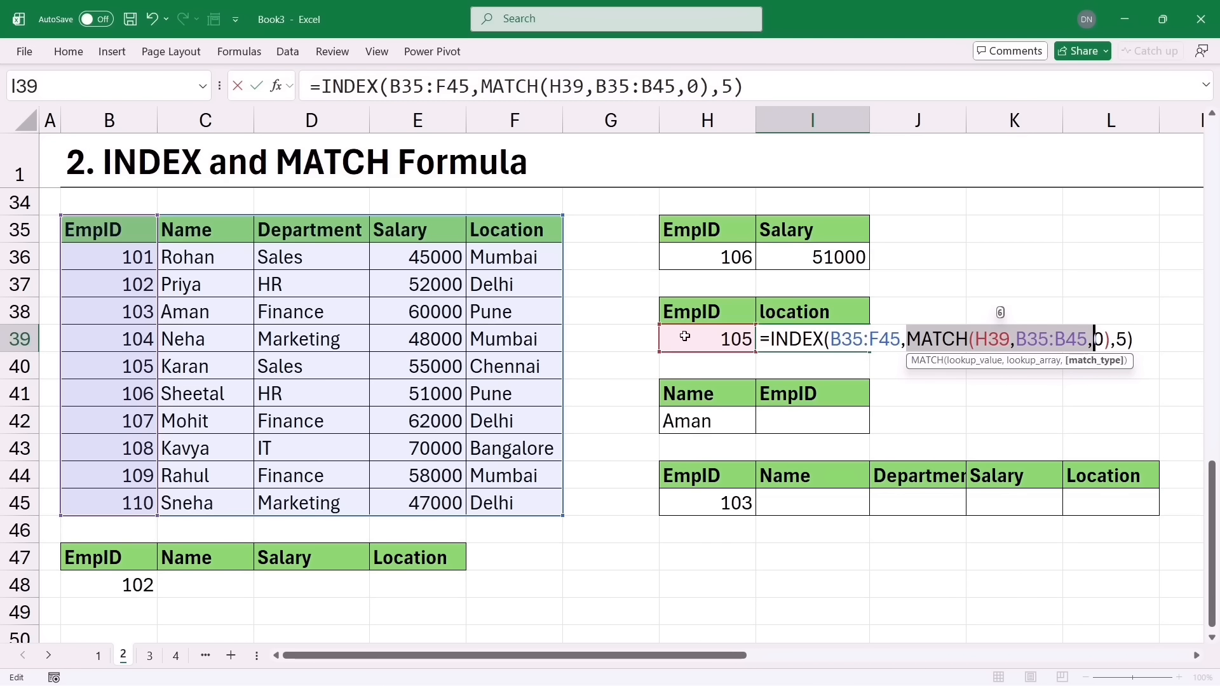
key("Return")
Change the EmpID lookup value in H39 to 106
left_click(705, 340)
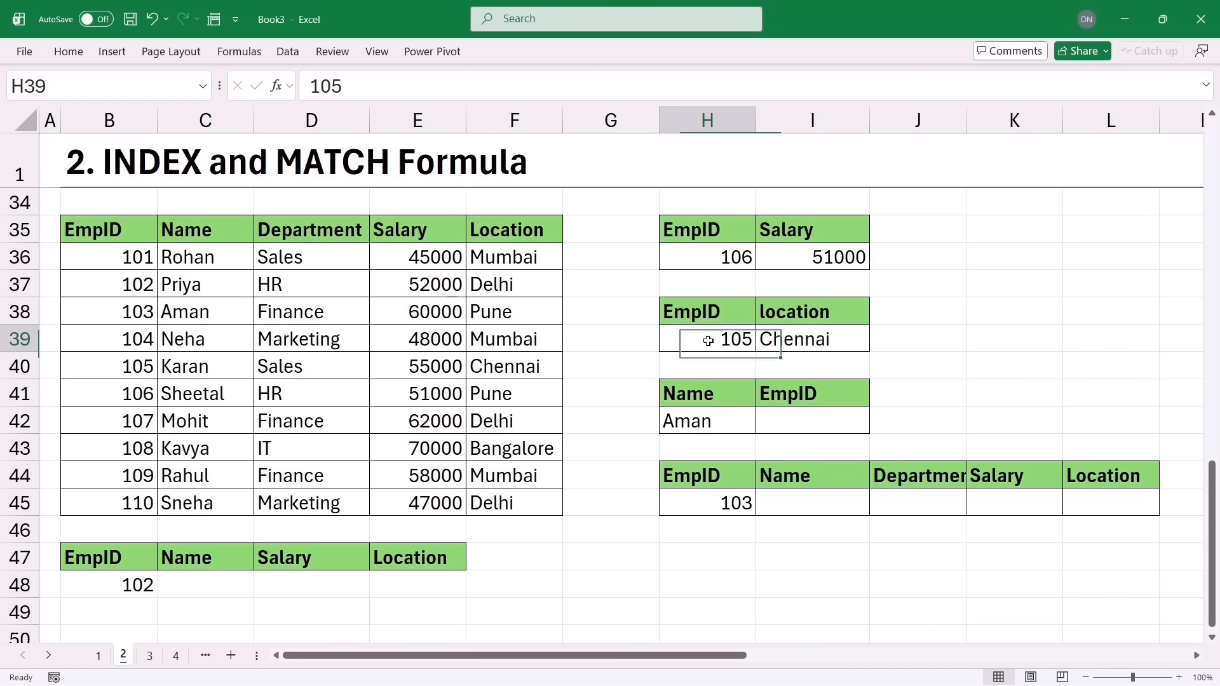
type("106")
key("Return")
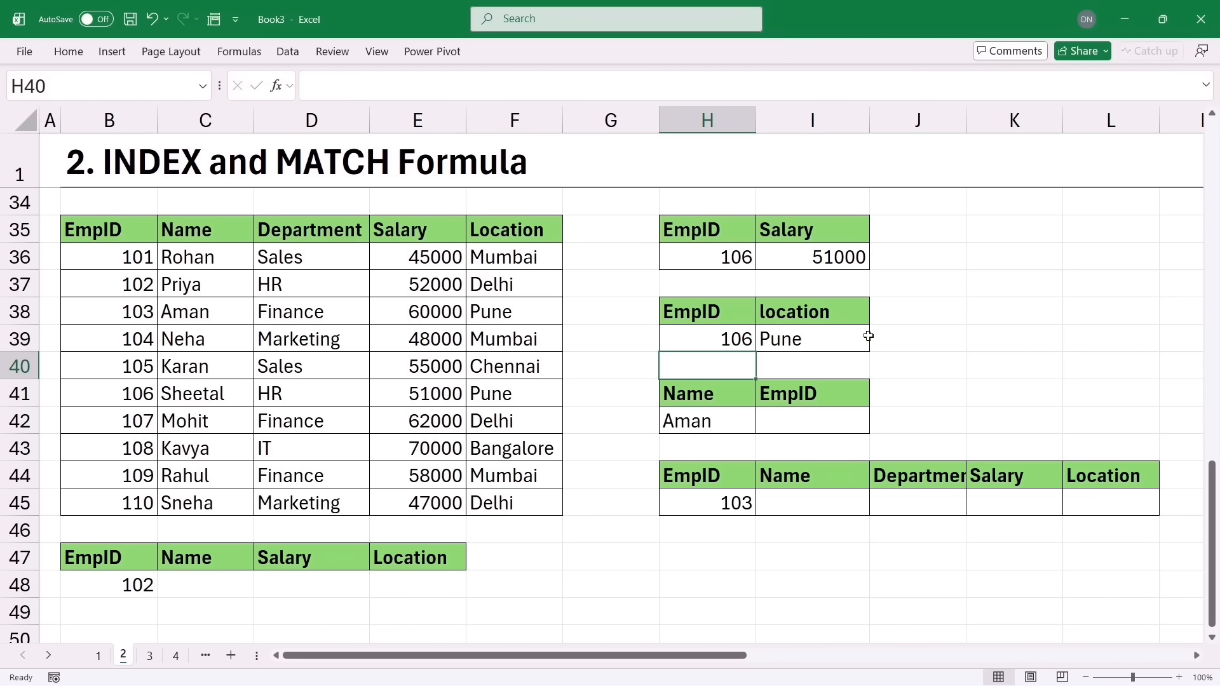
Replace the fixed column number 5 in I39's INDEX formula with MATCH(I38,B35:F35,0)
double_click(826, 340)
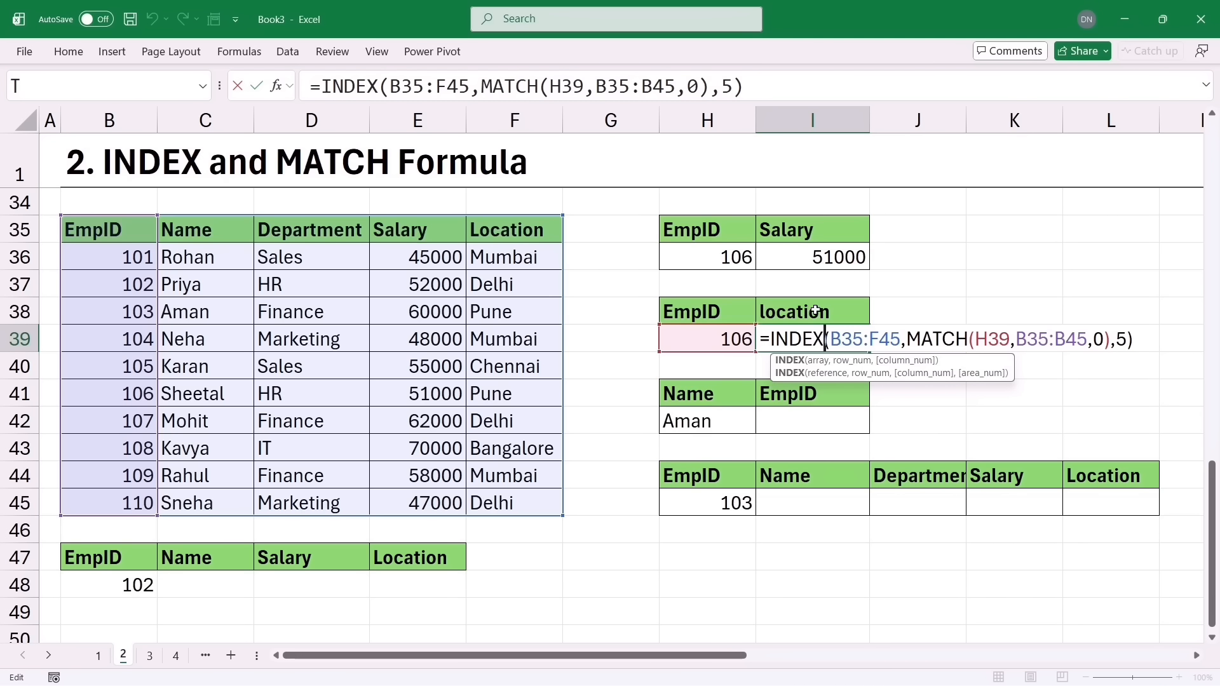
left_click(1126, 340)
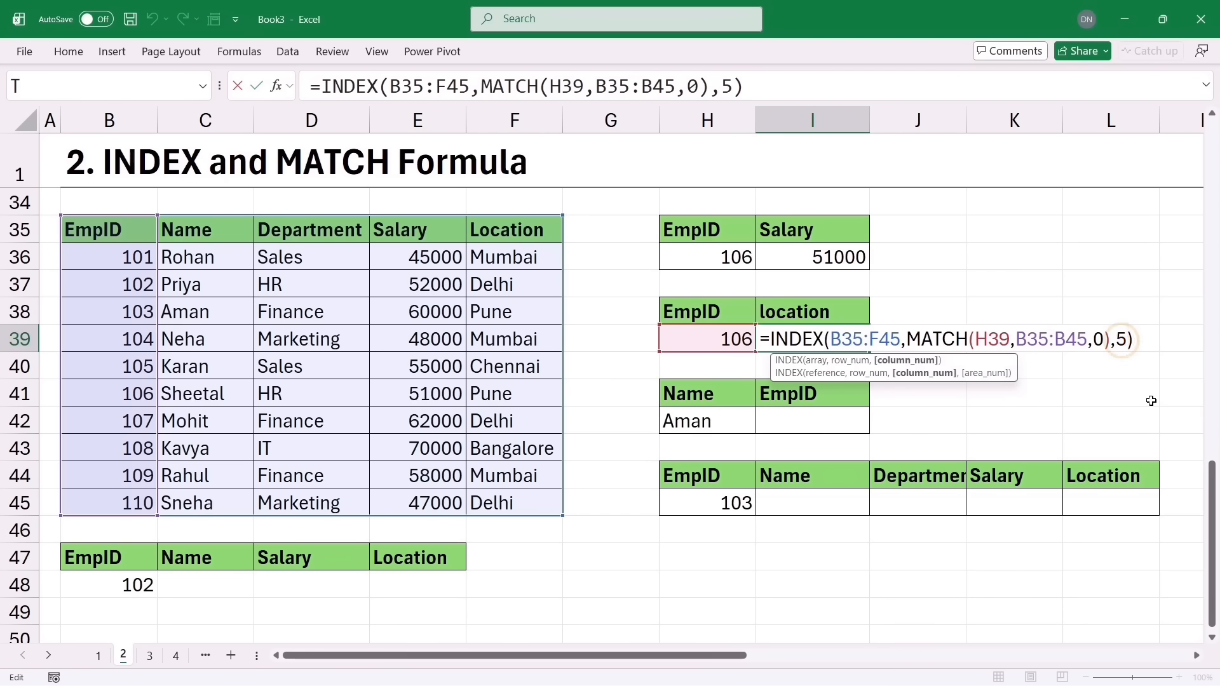
key("Delete")
key("BackSpace")
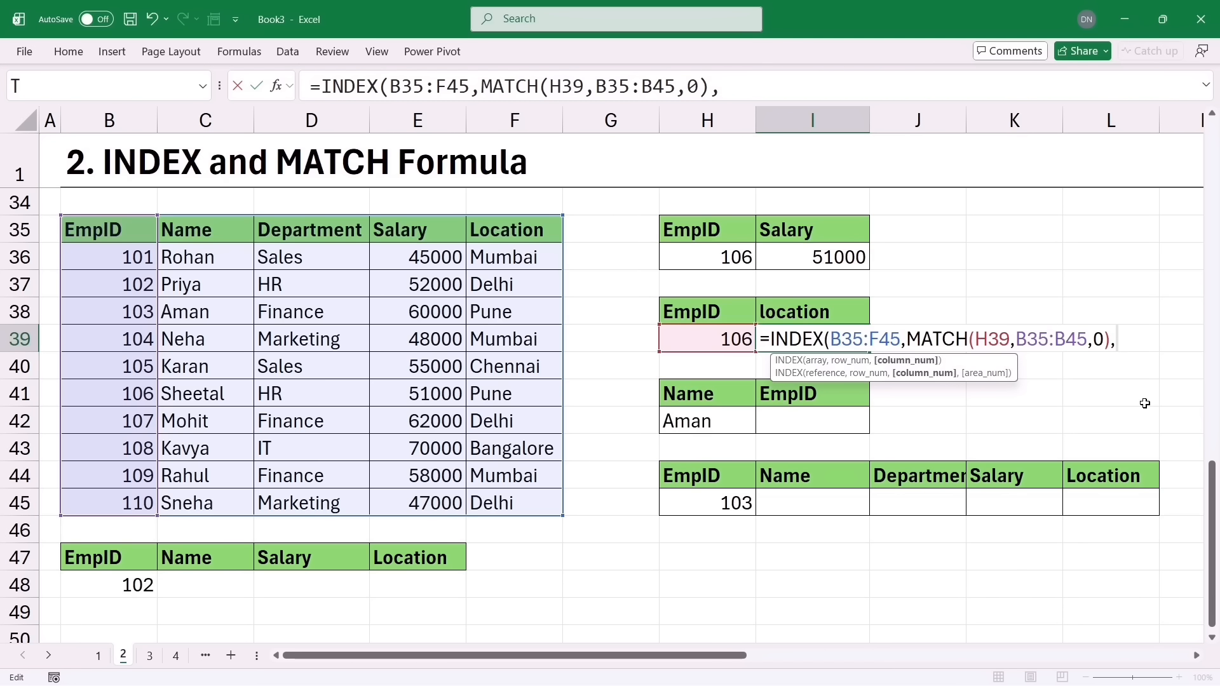
type("matc")
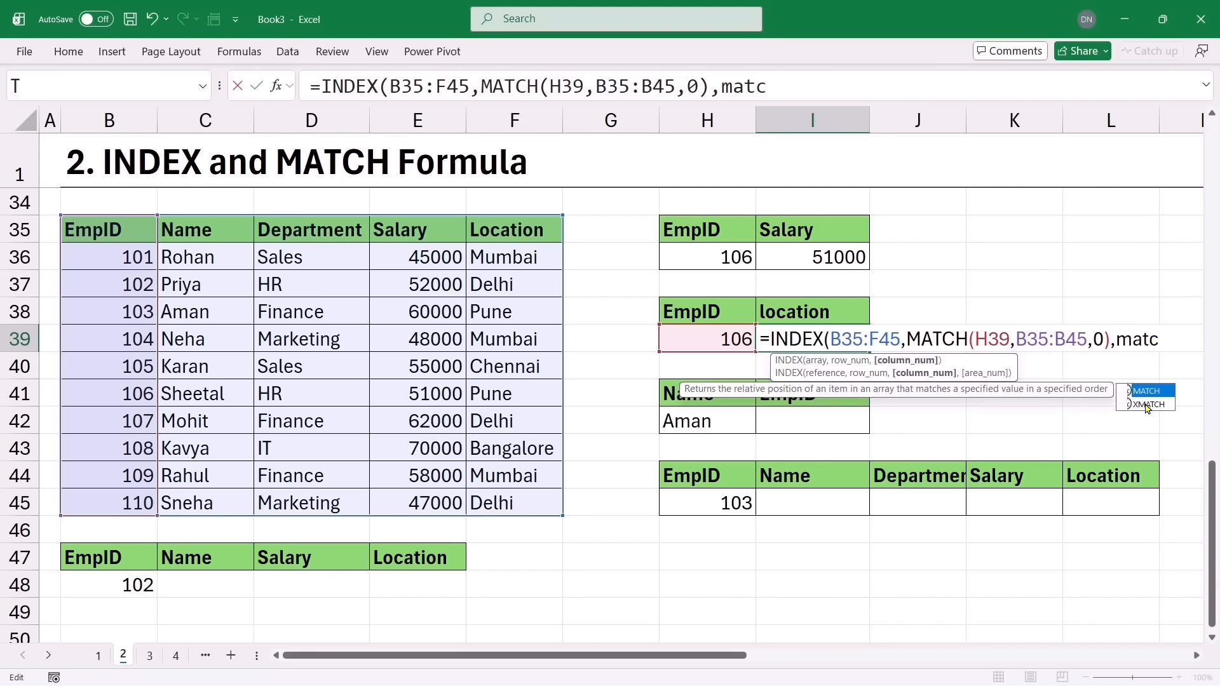
key("Tab")
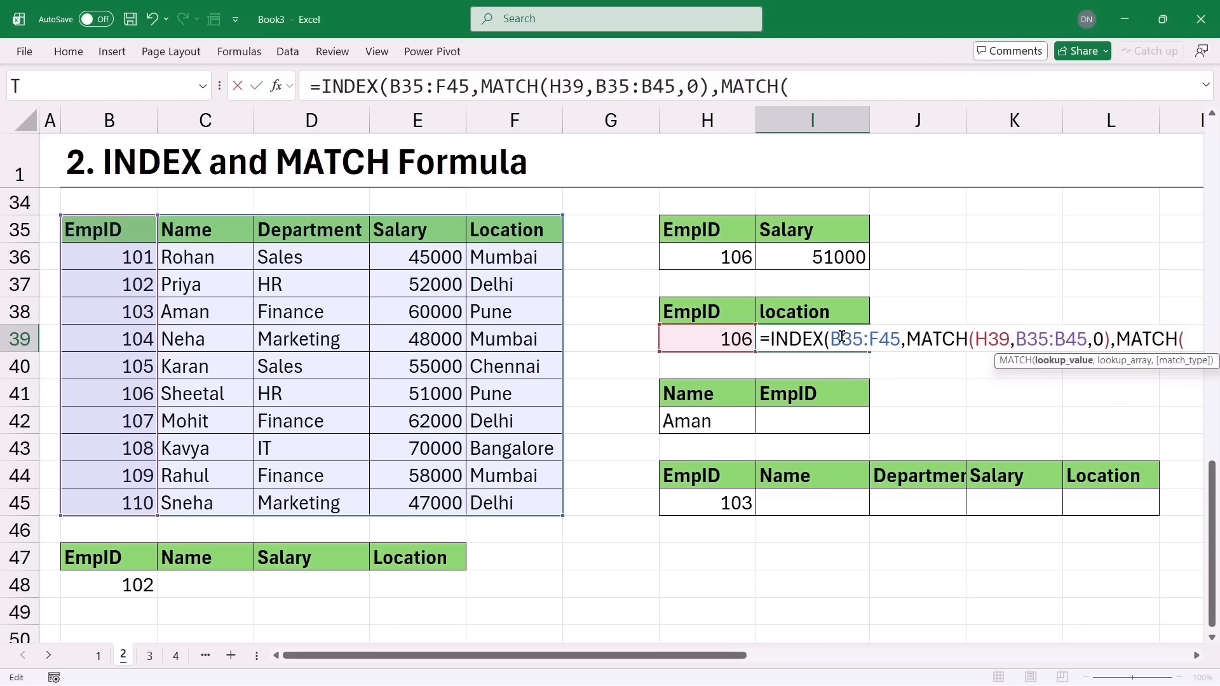
left_click(823, 310)
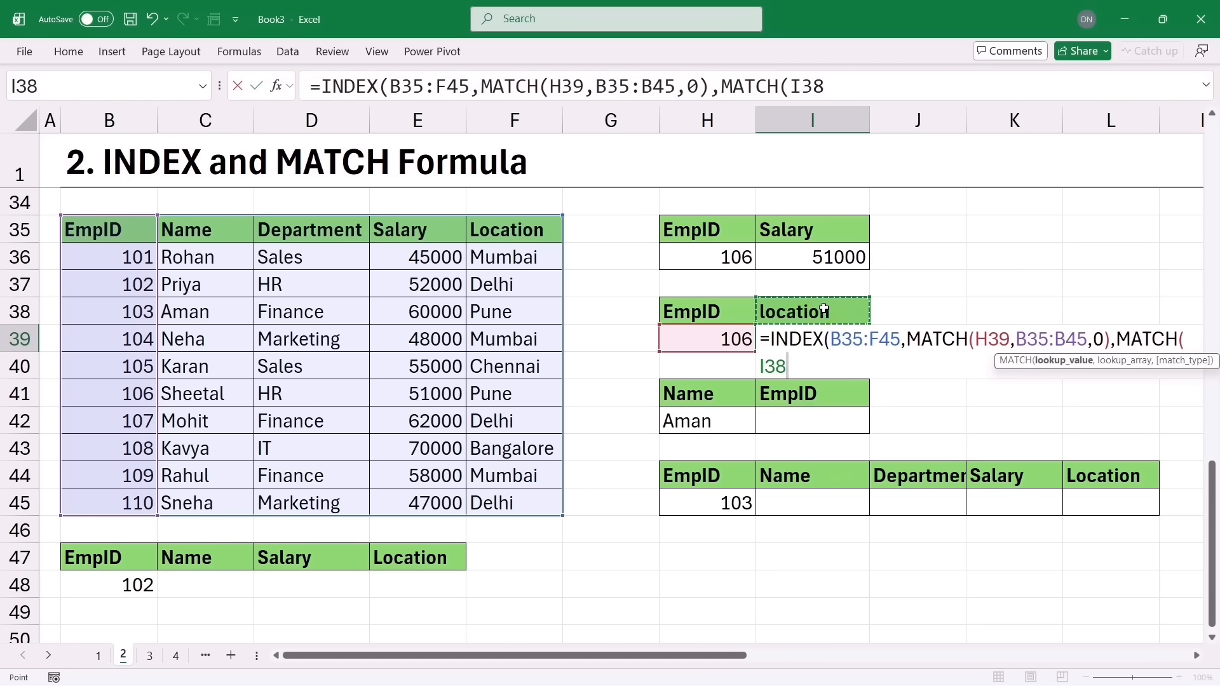
type(",")
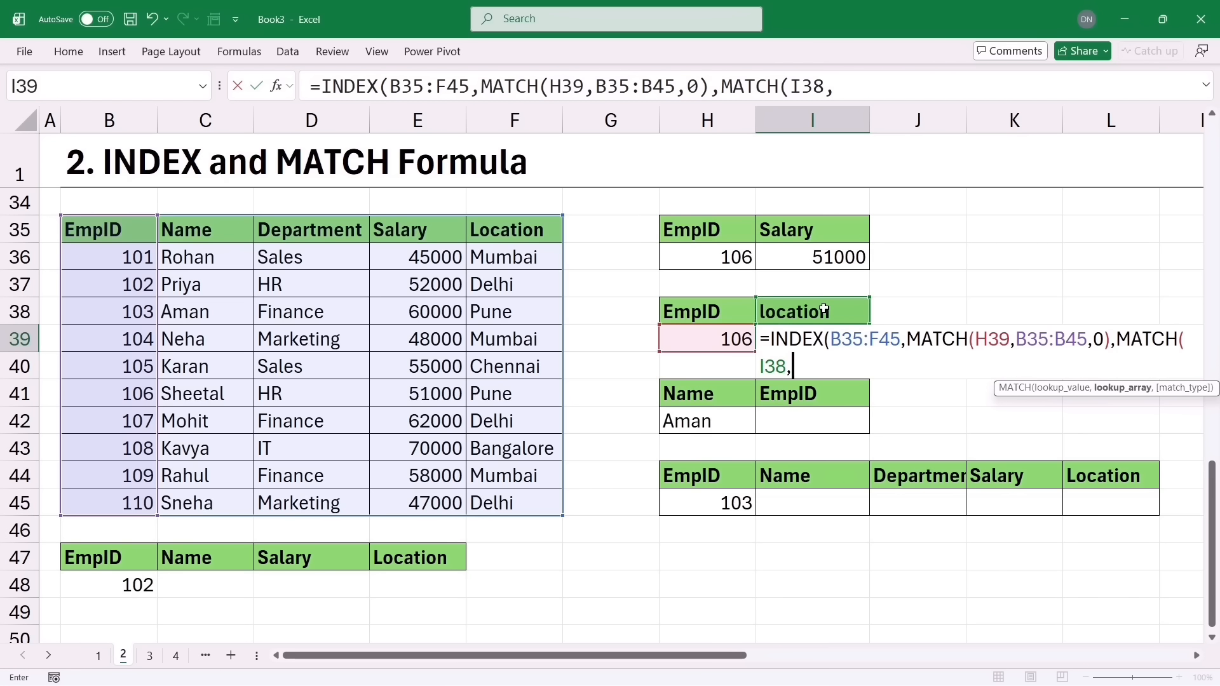
left_click_drag(82, 230, 507, 231)
type(",")
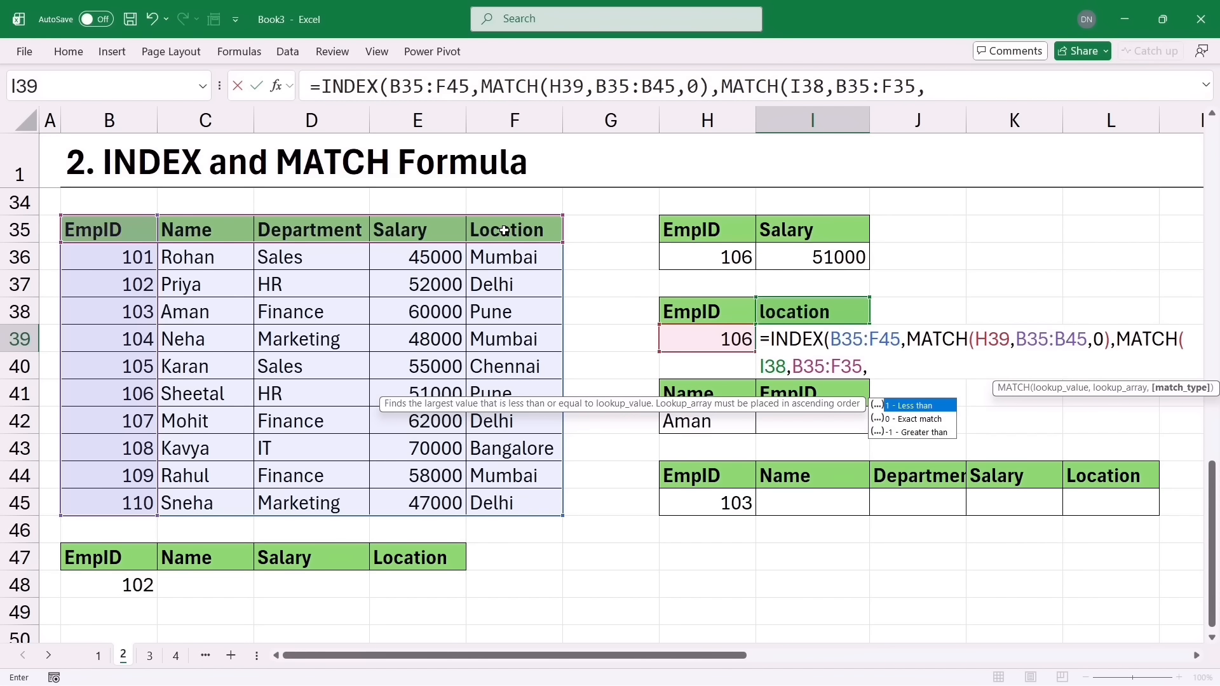
type("0)")
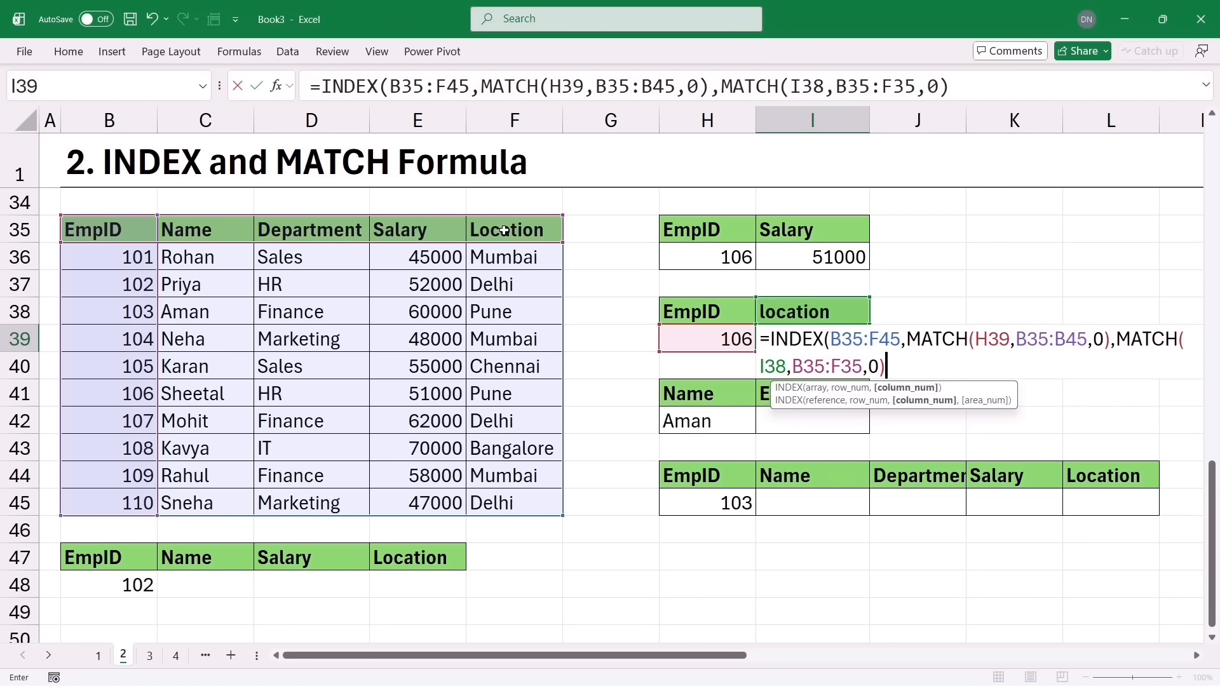
type(")")
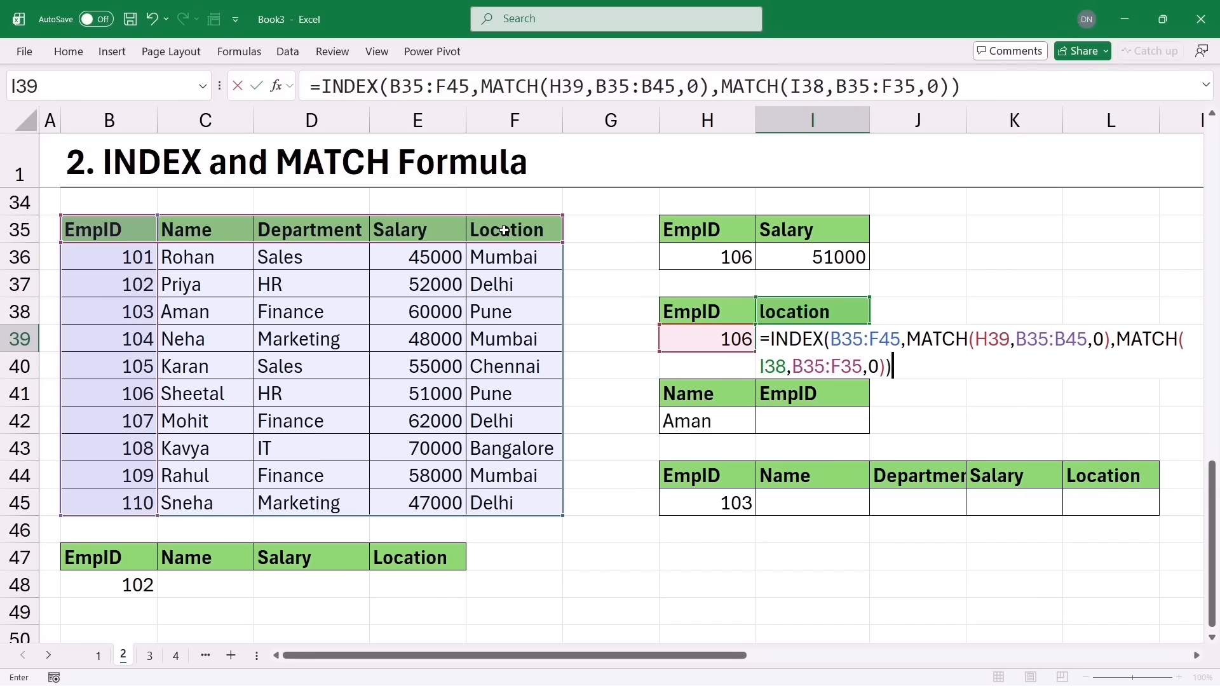
left_click_drag(1117, 340, 1132, 360)
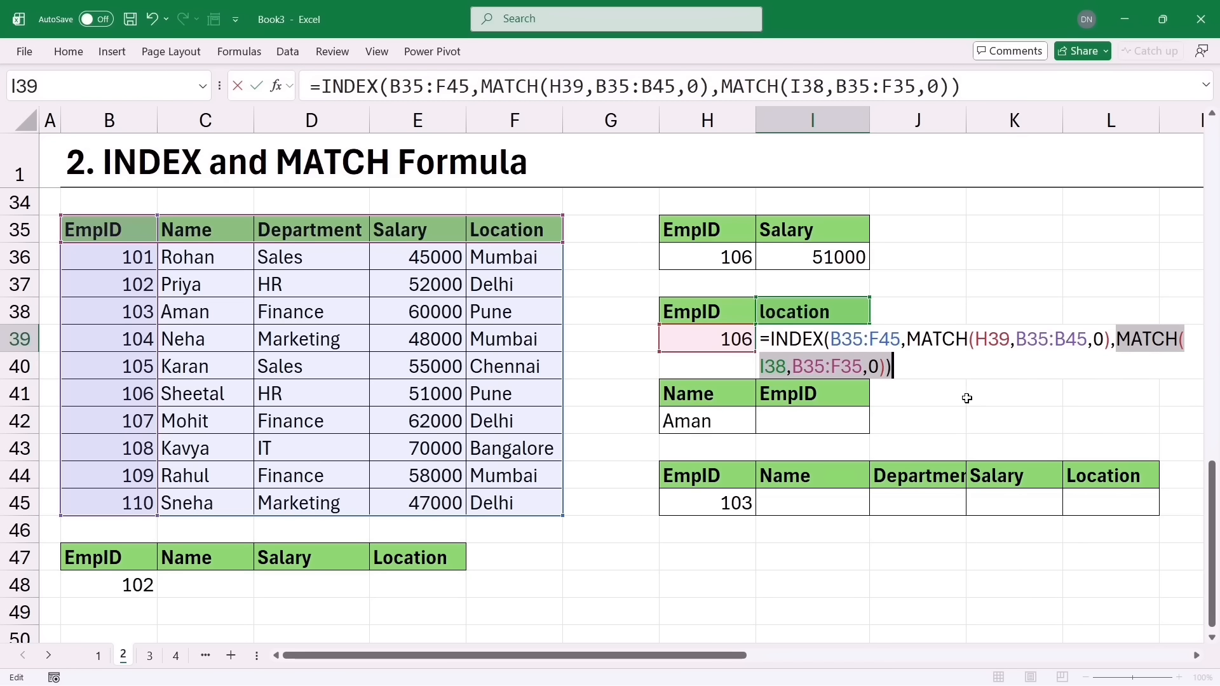
key("Return")
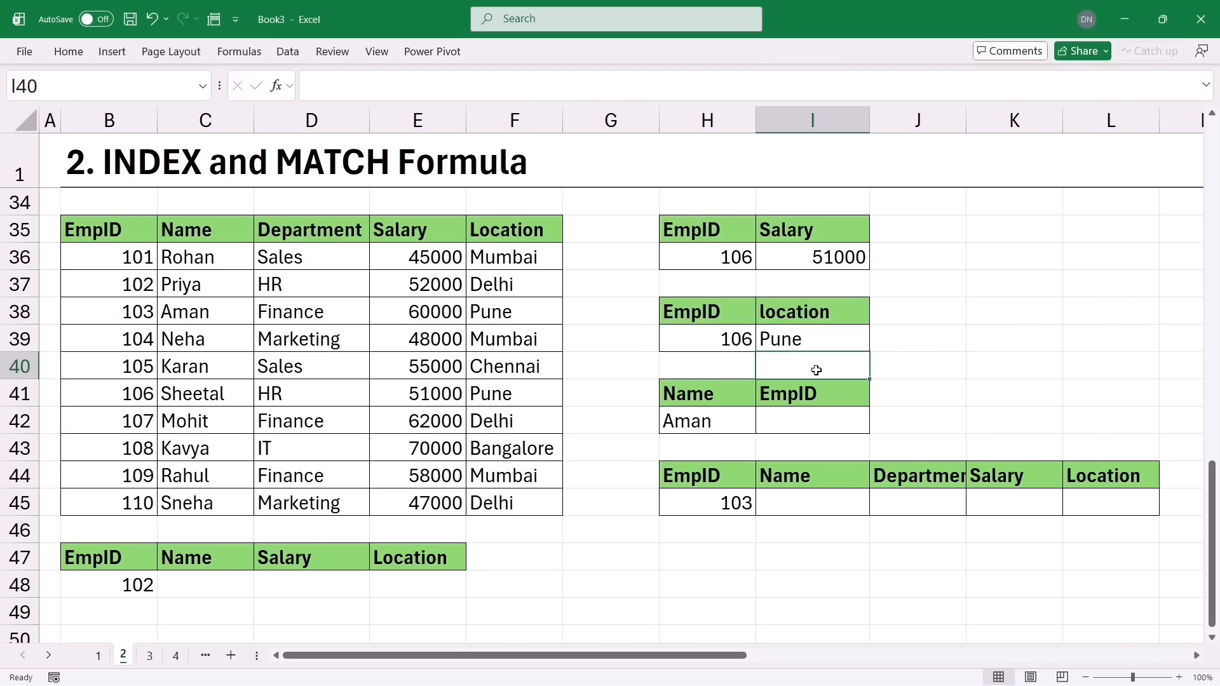
Change the lookup header in I38 to "salary" to test the formula below it
left_click(815, 325)
type("sa")
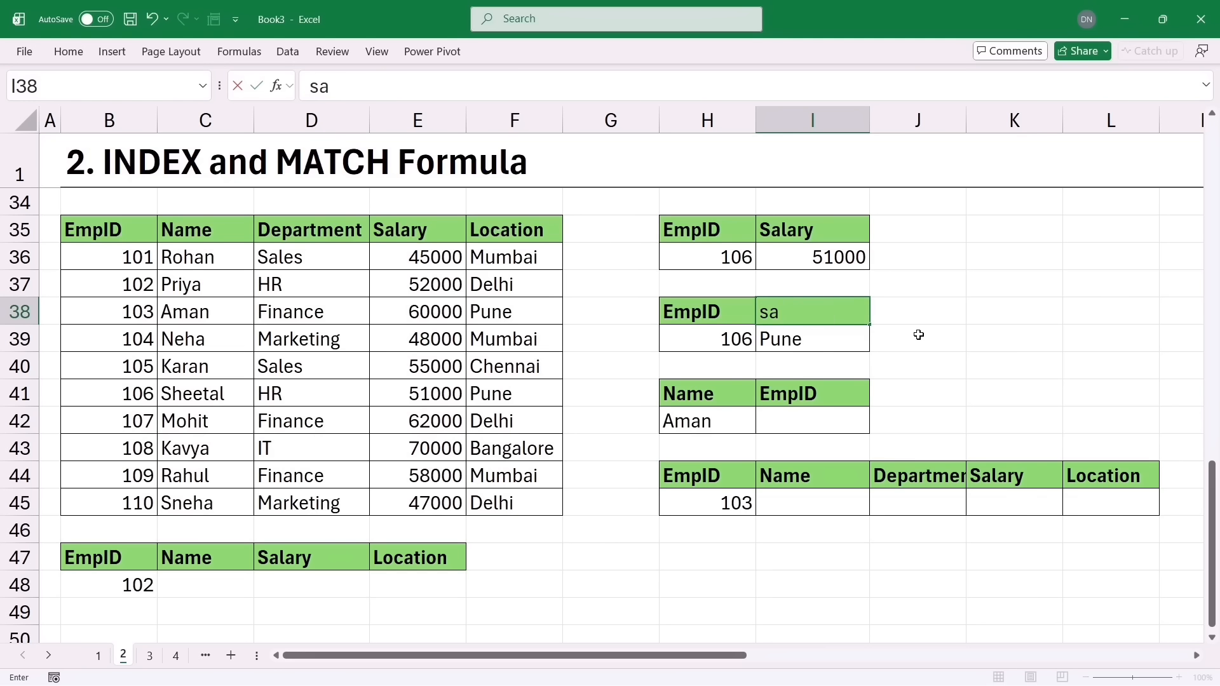
type("lary")
key("Return")
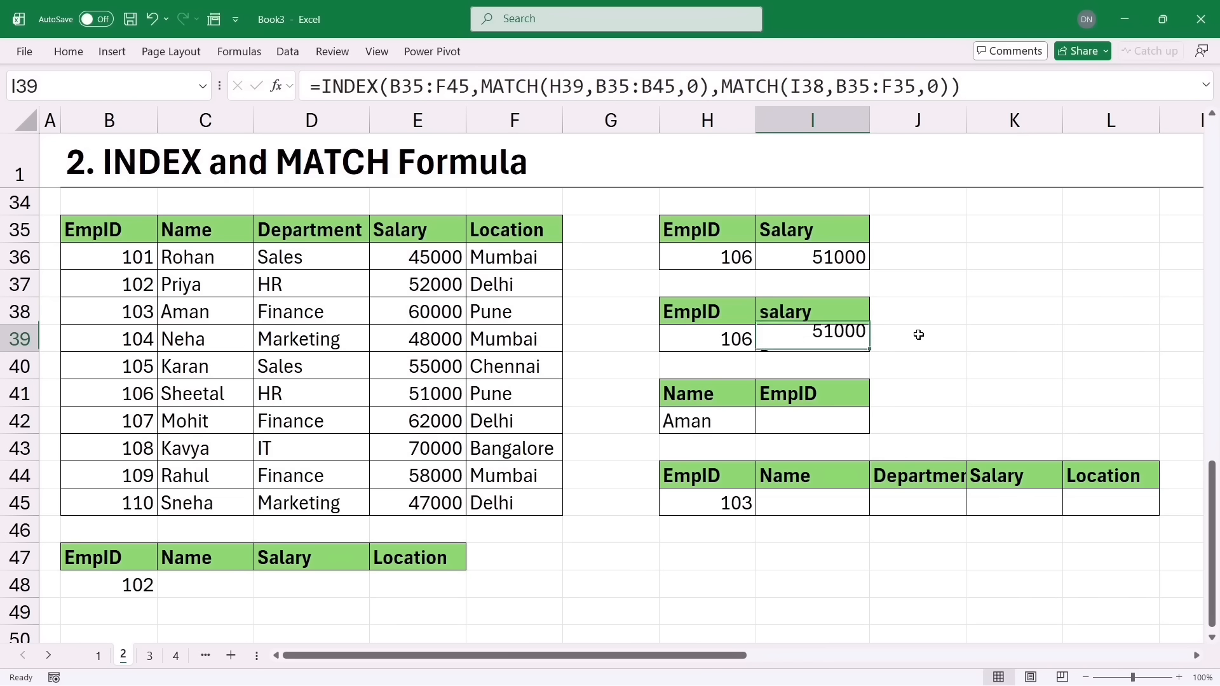
Set the lookup header in I38 to "name"
key("Return")
key("Up")
key("Up")
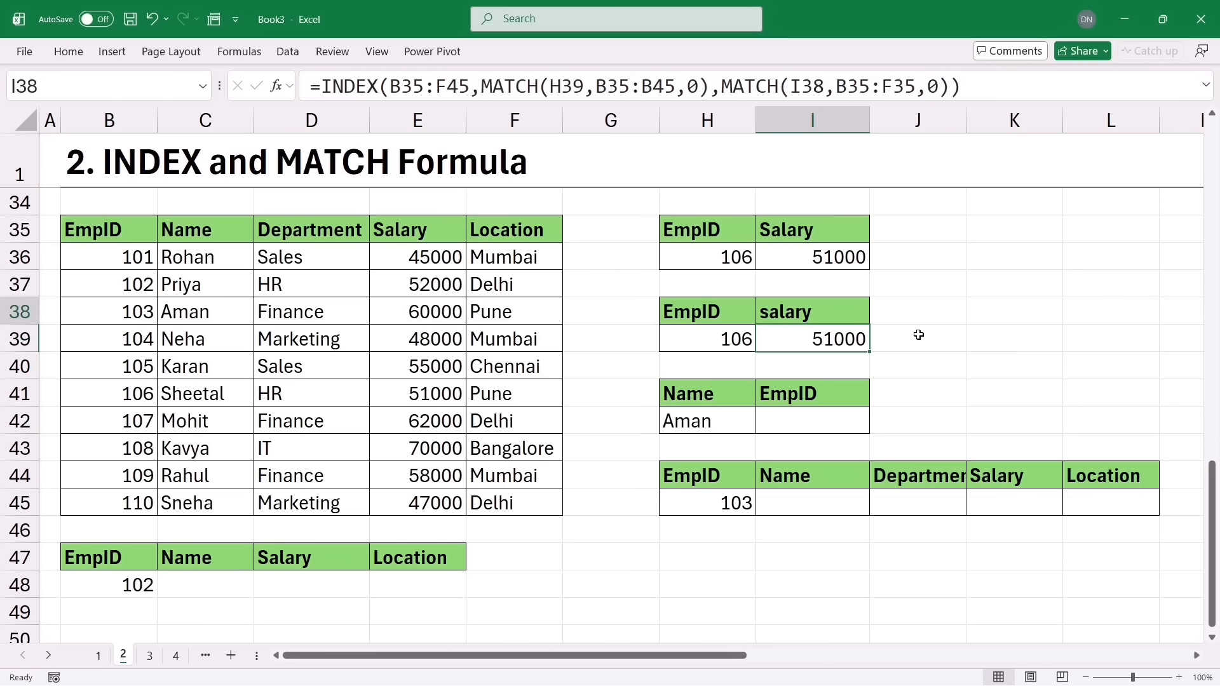
type("name")
key("Return")
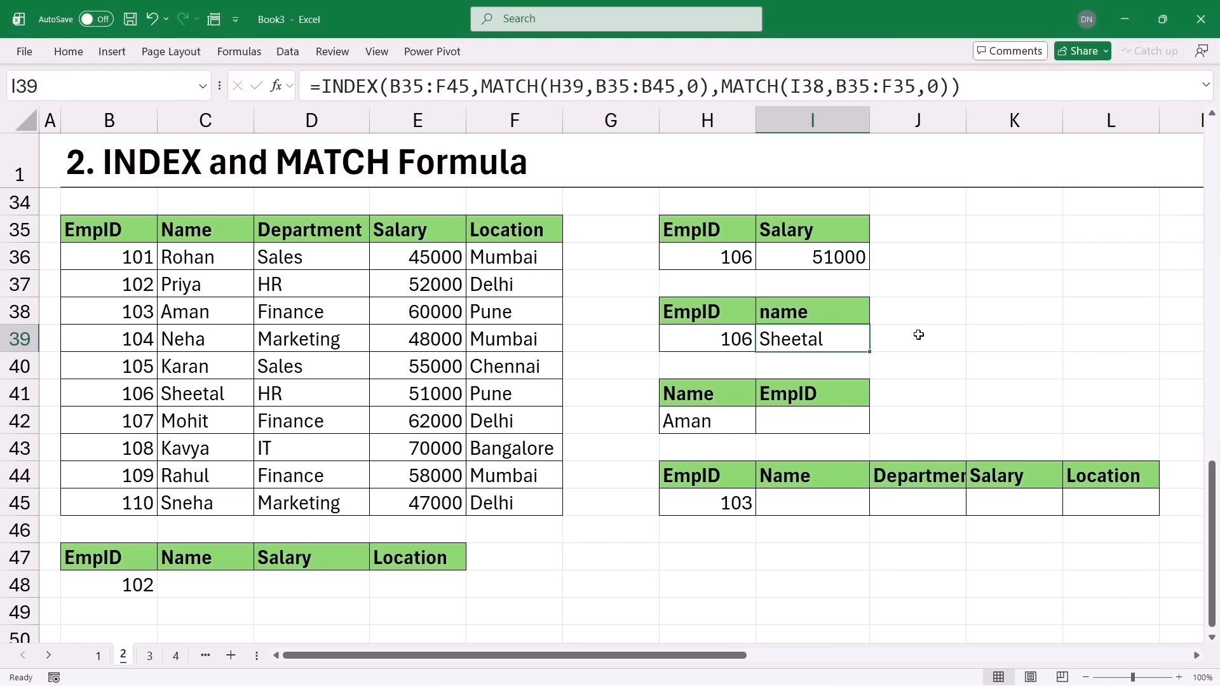
Start an INDEX formula in I42 using the full employee table B35:F45 as the array
left_click(722, 424)
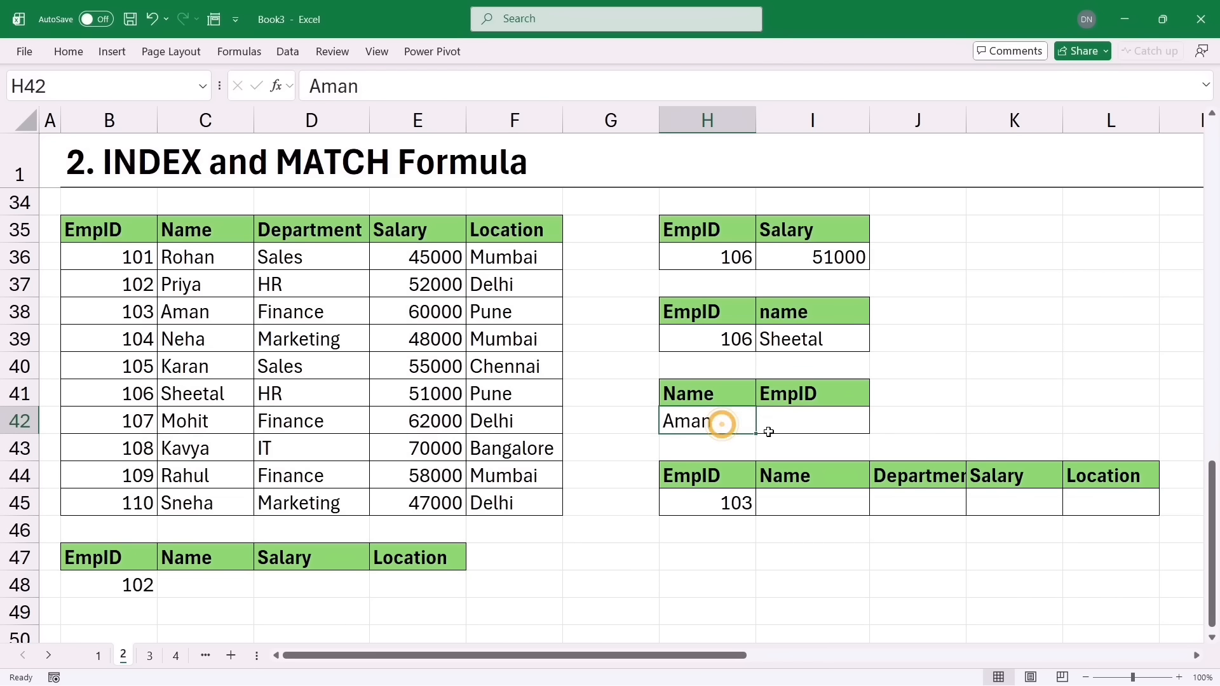
left_click(800, 424)
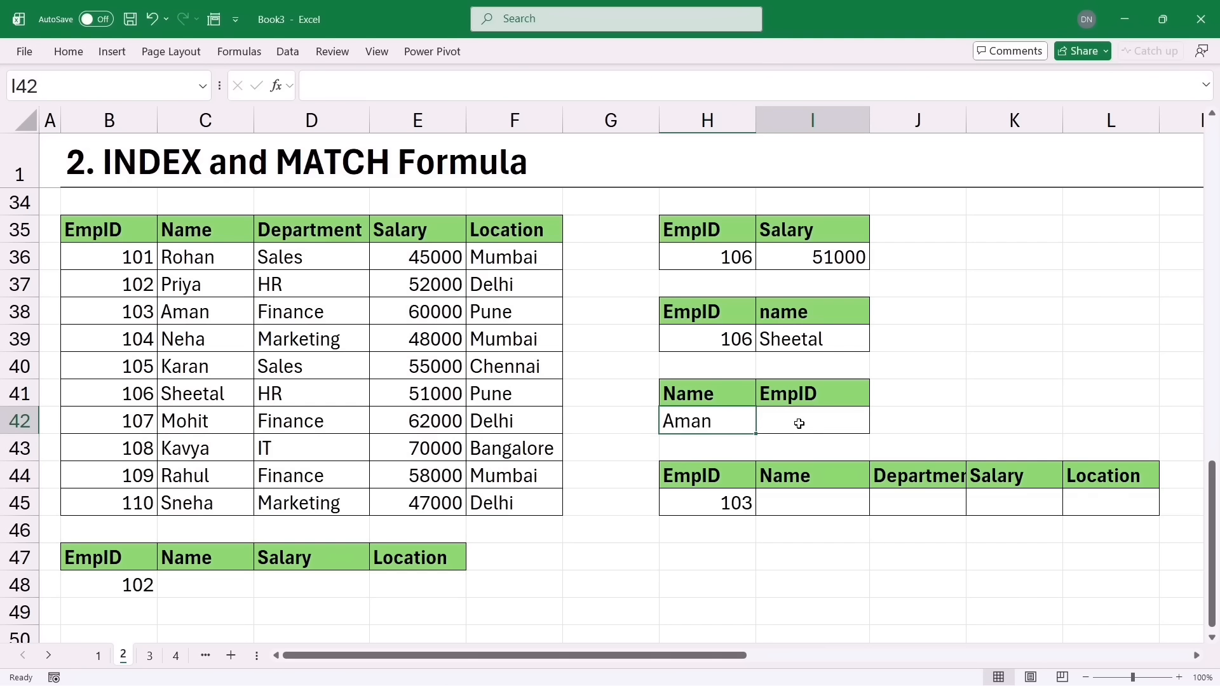
left_click_drag(190, 238, 203, 505)
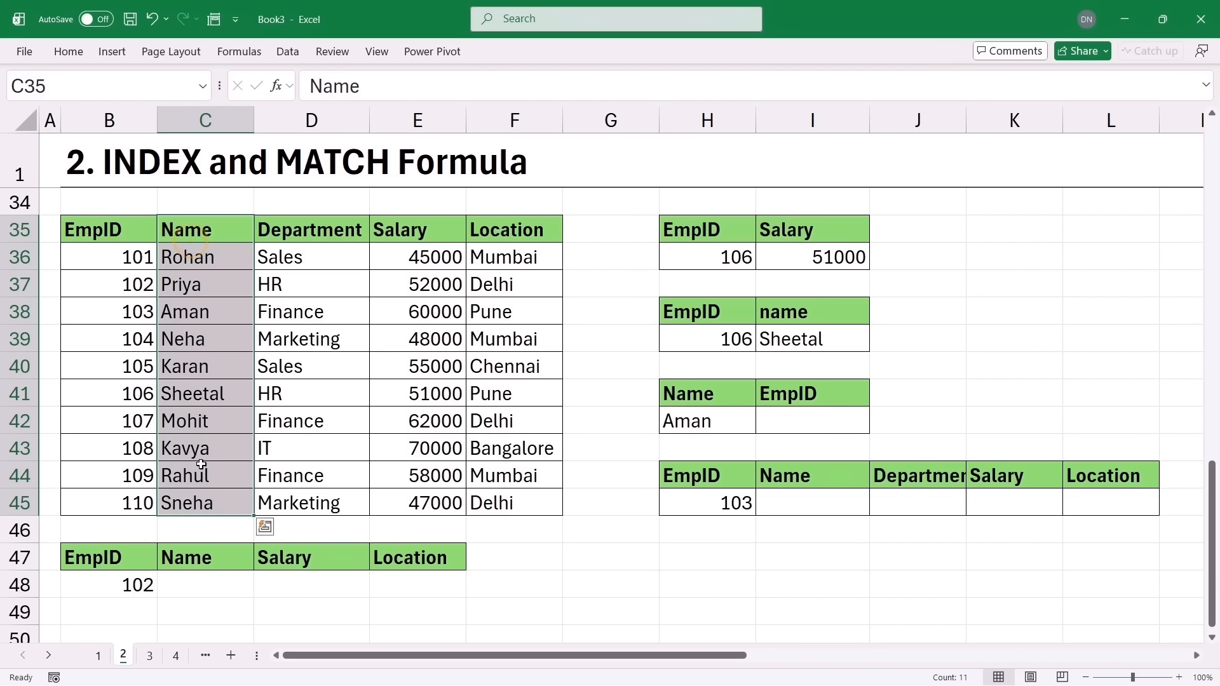
left_click(816, 416)
type("=i")
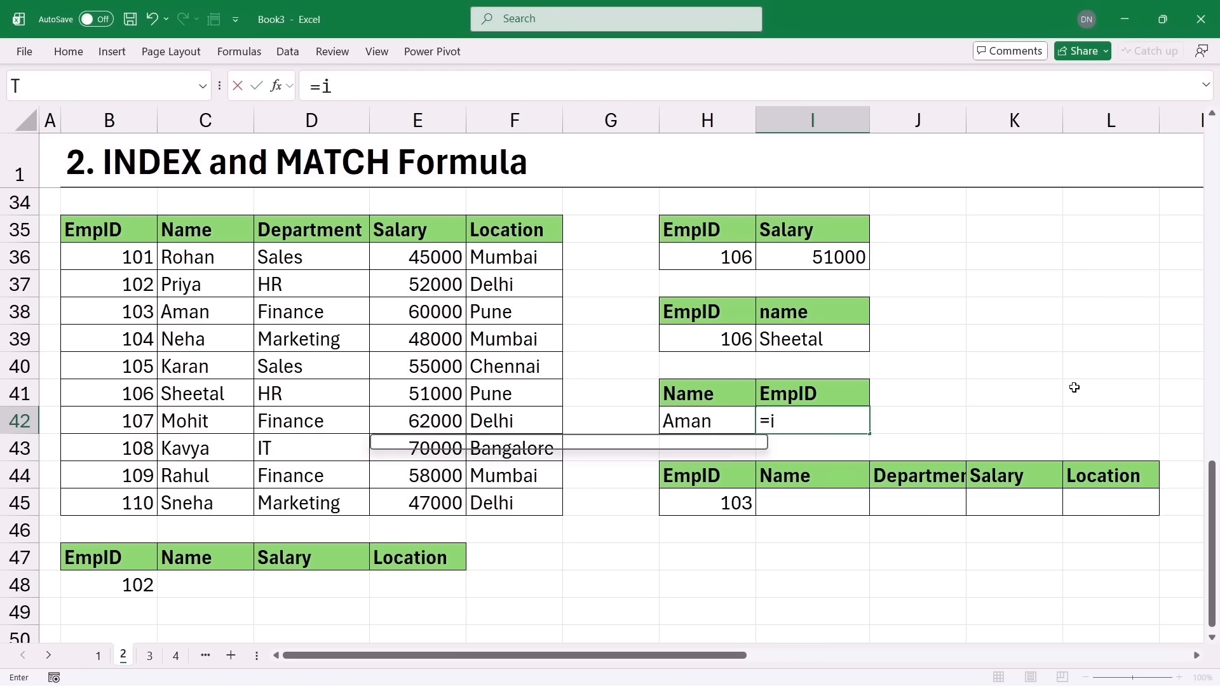
type("nde")
key("Tab")
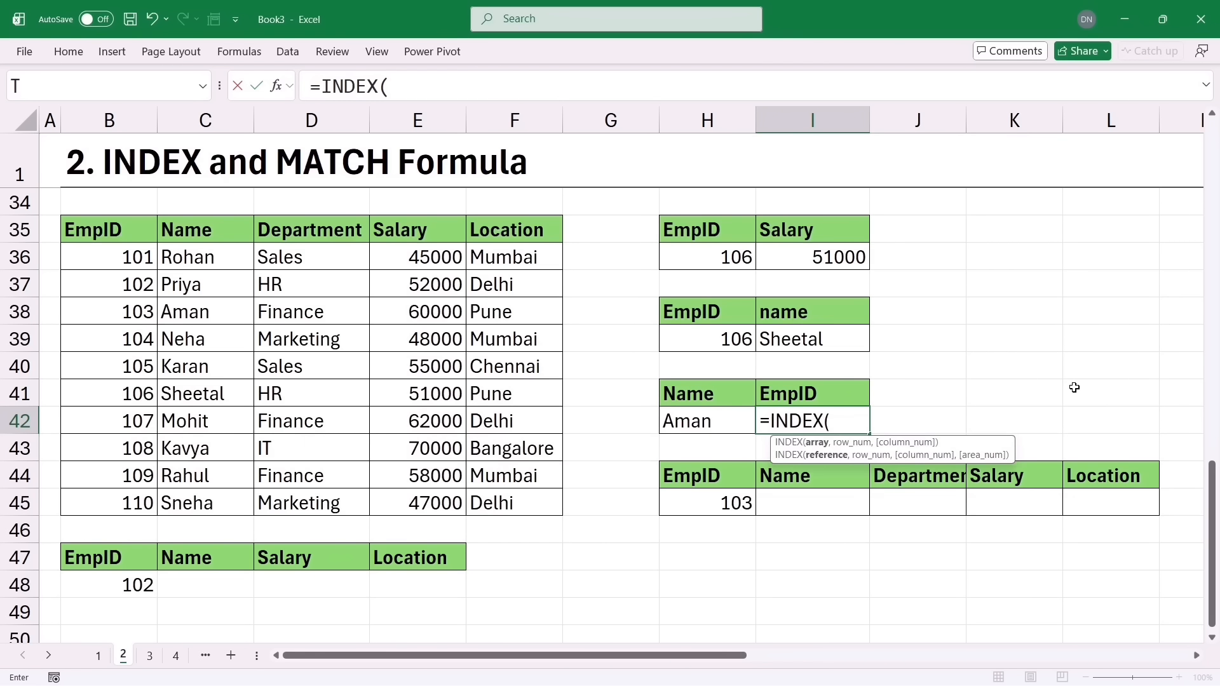
left_click_drag(95, 230, 553, 493)
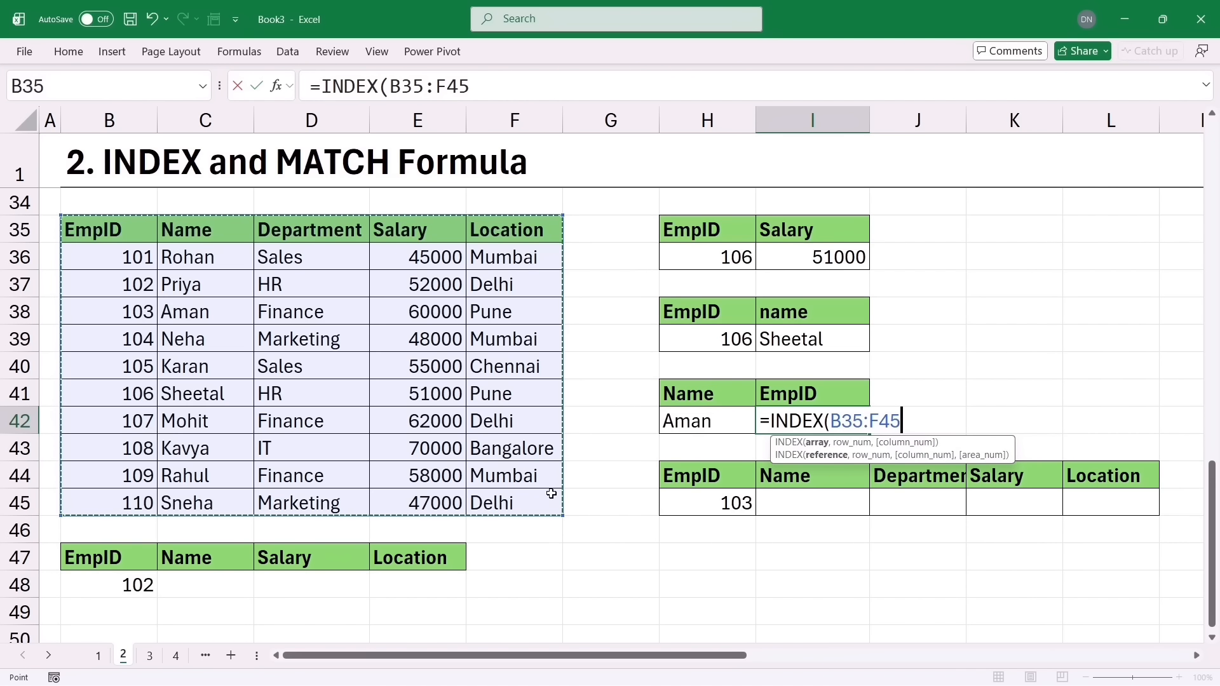
type(",")
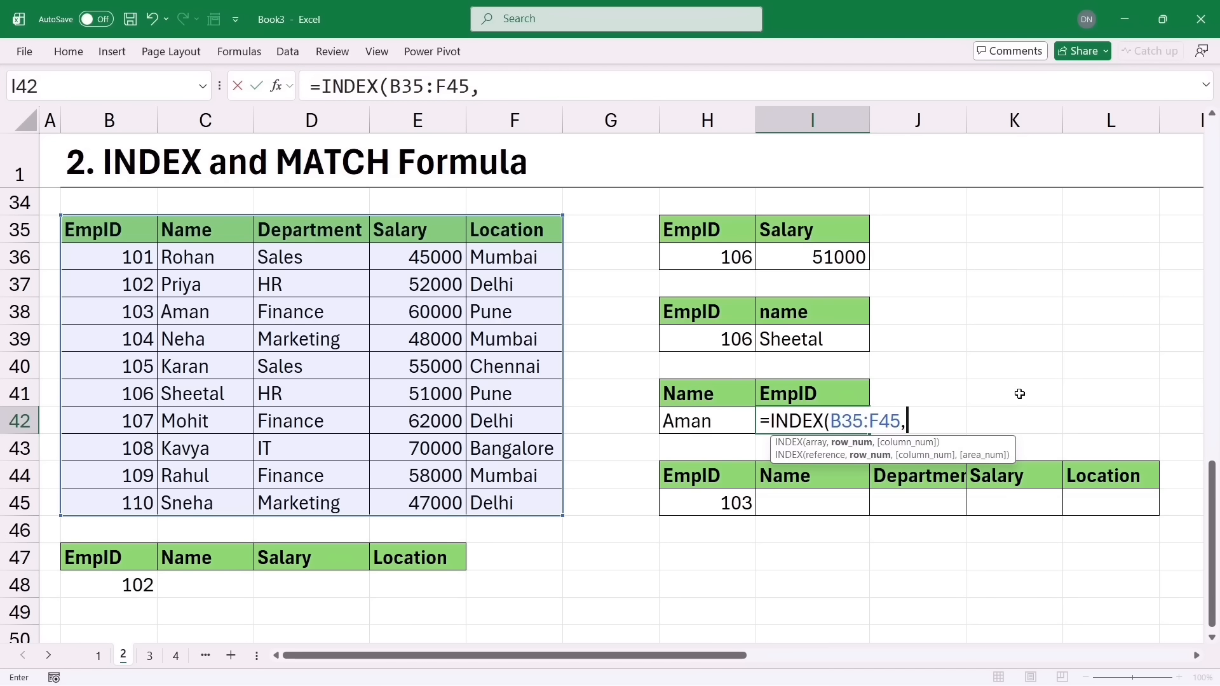
Complete I42's INDEX formula with MATCH(H42,C35:C45,0) as the row number and 1 as the column number
type("matc")
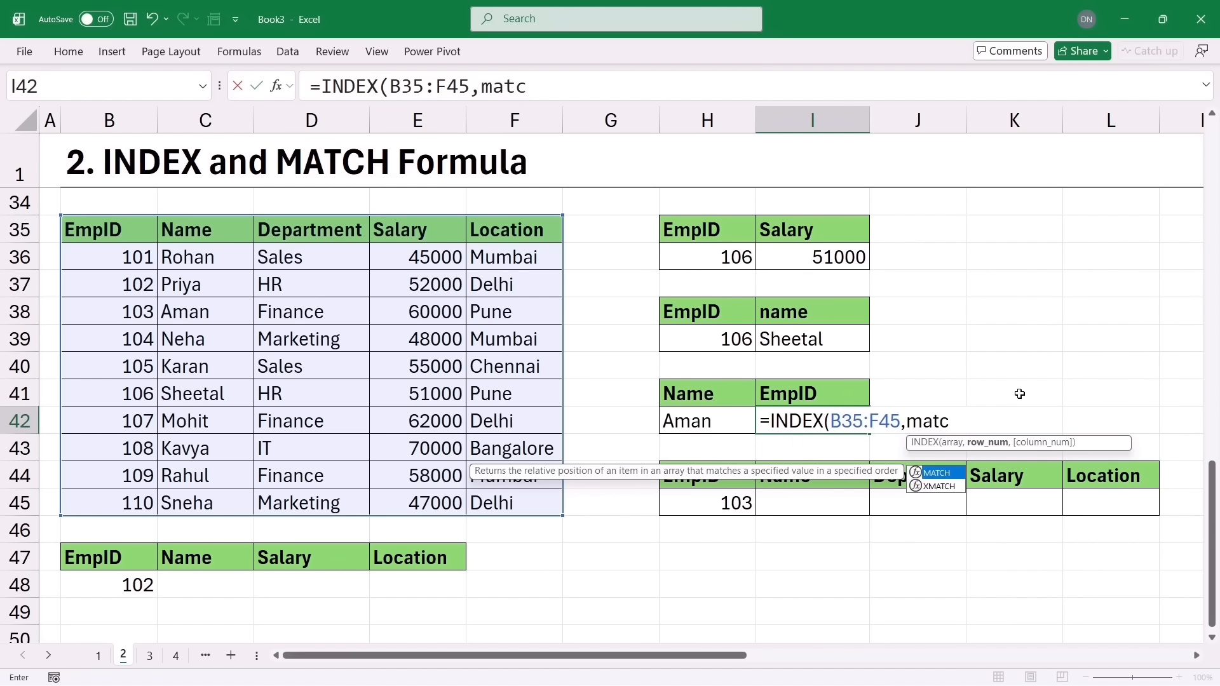
key("Tab")
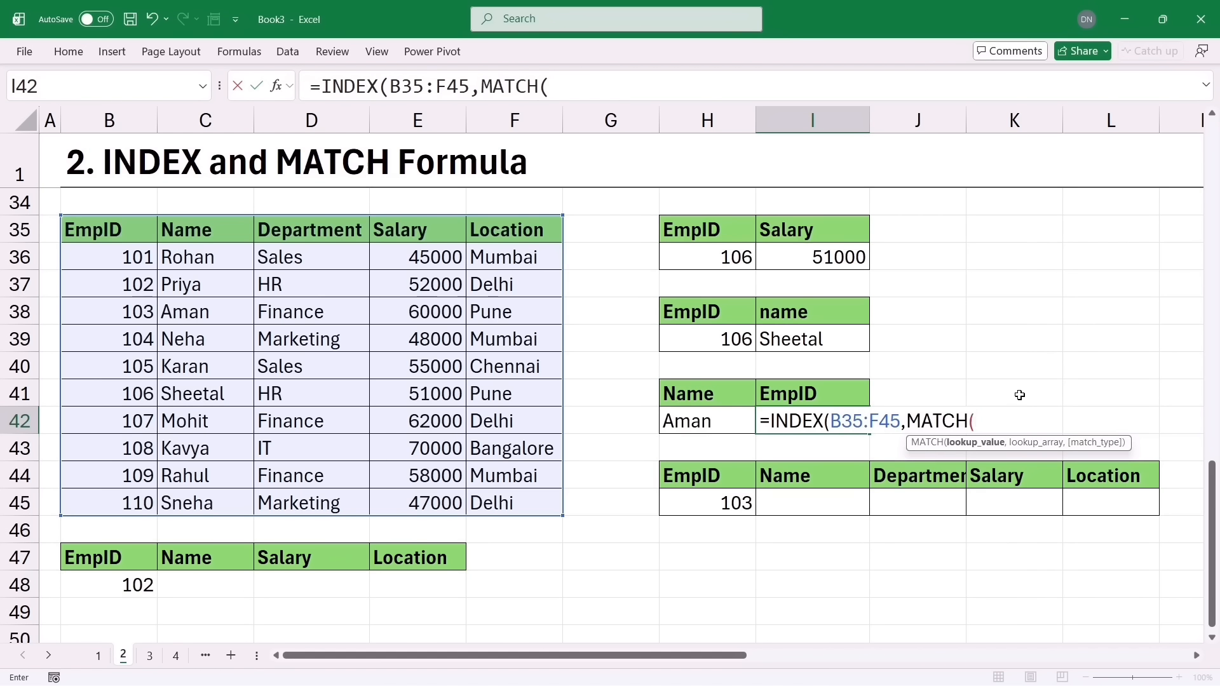
left_click(699, 422)
type(",")
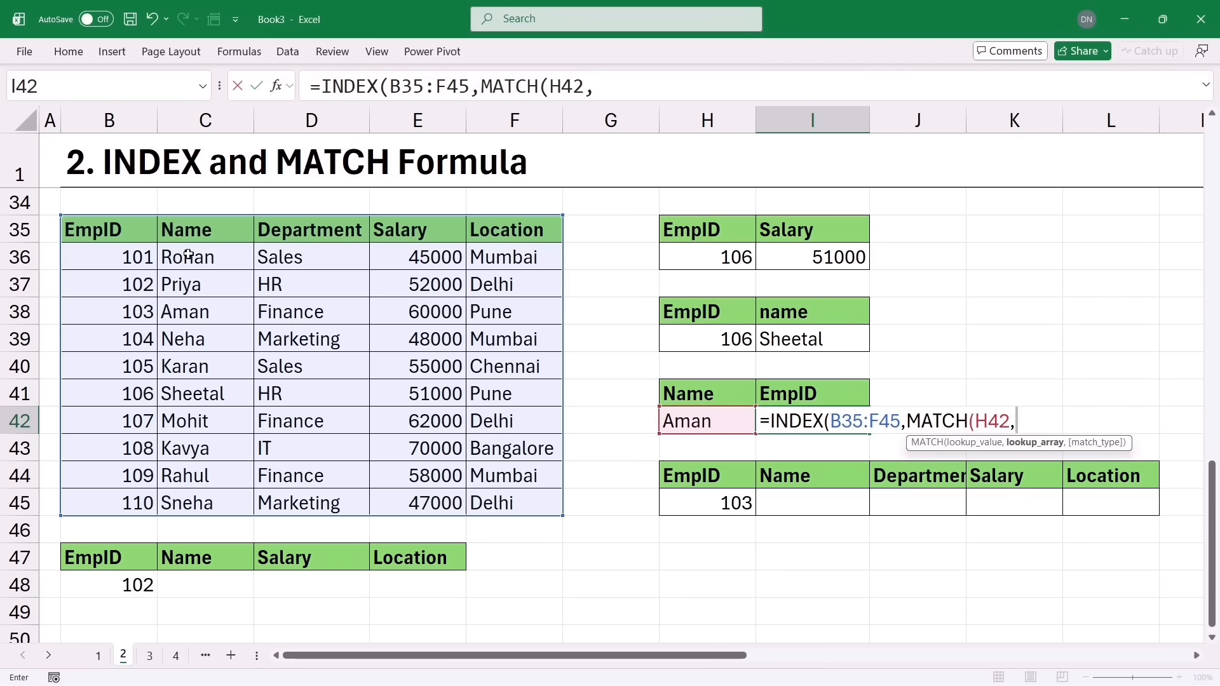
left_click_drag(191, 230, 213, 502)
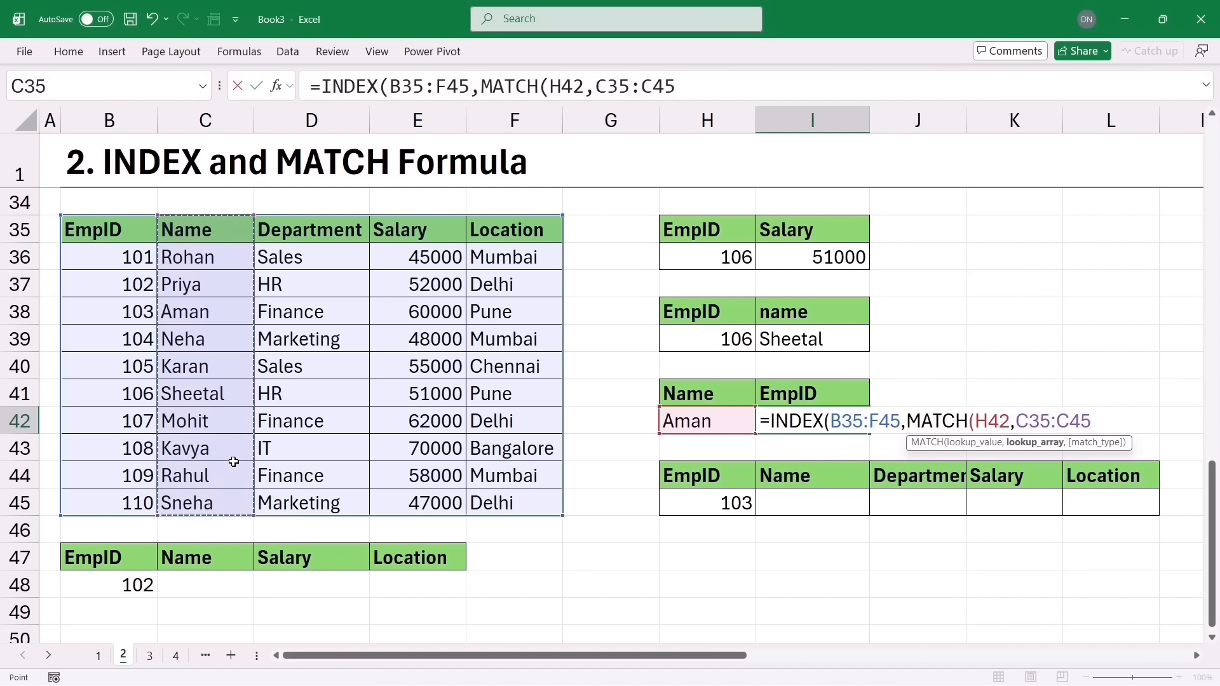
type(",0)")
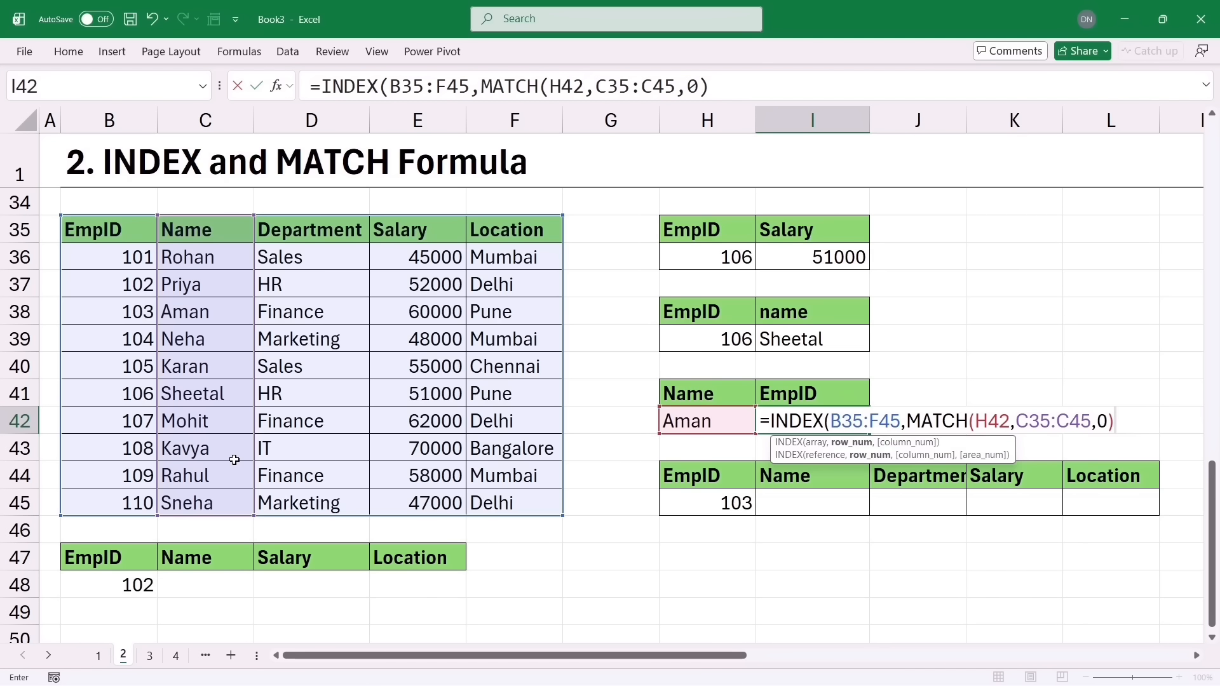
type(",")
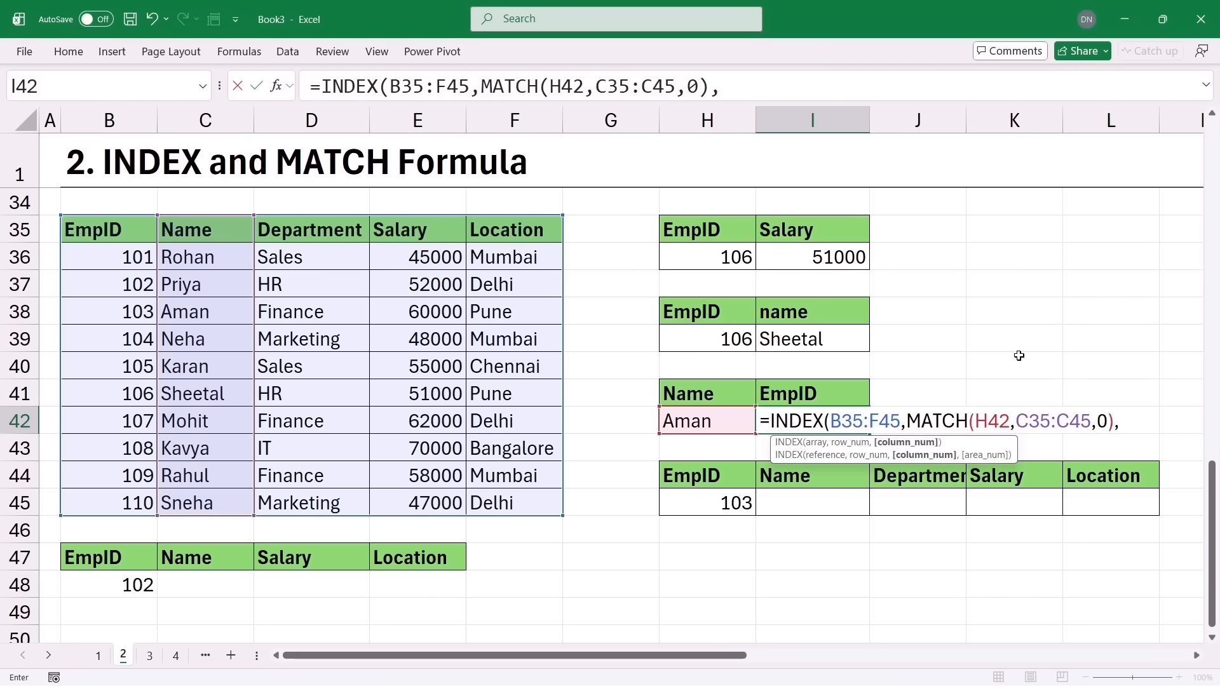
type("1)")
key("Return")
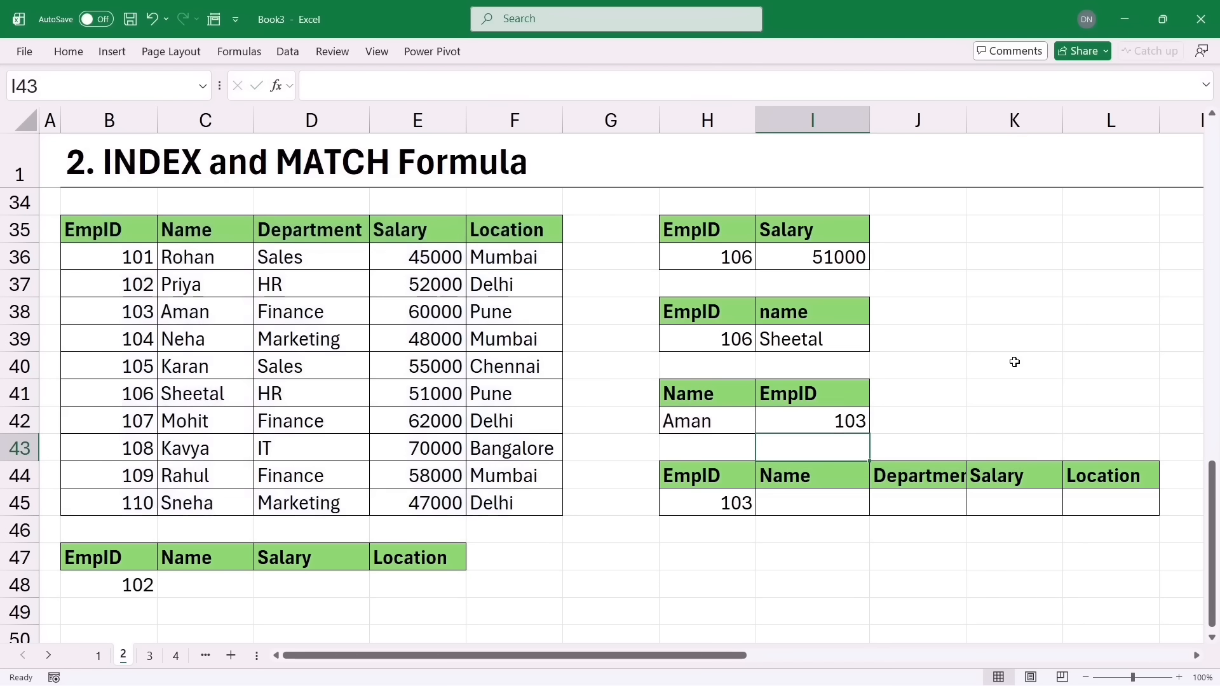
left_click(737, 431)
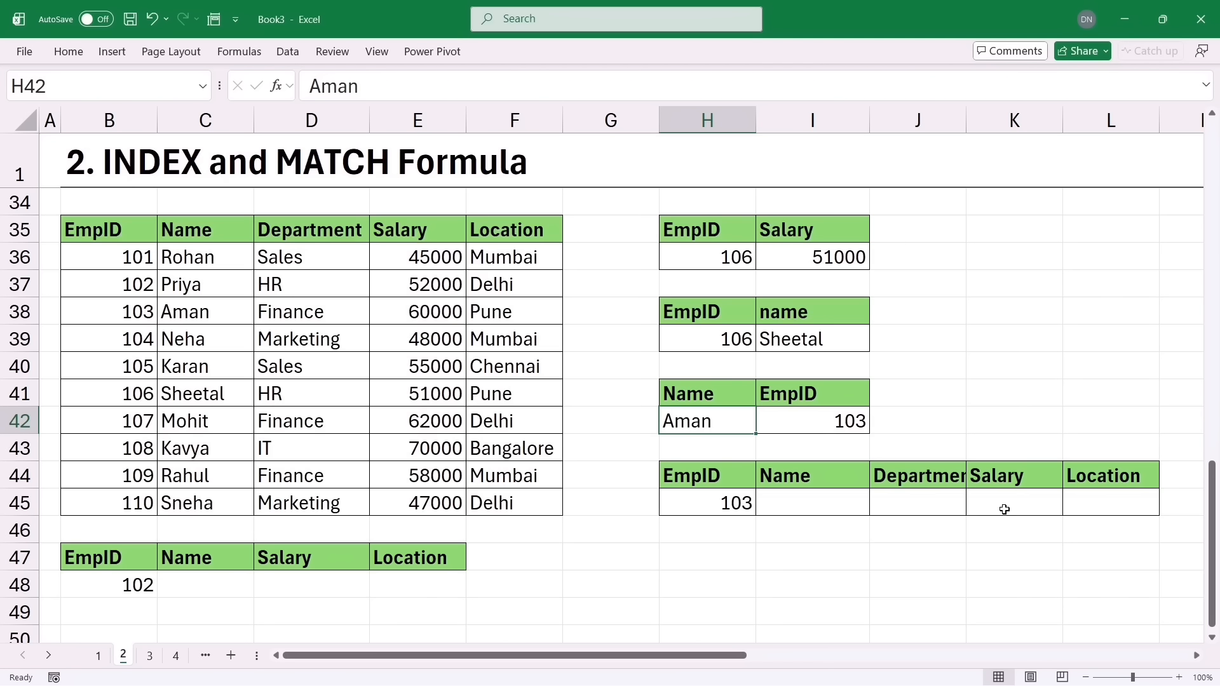
Start an INDEX formula in I45 using C35:F45, the employee table without the EmpID column, as the array
left_click(791, 507)
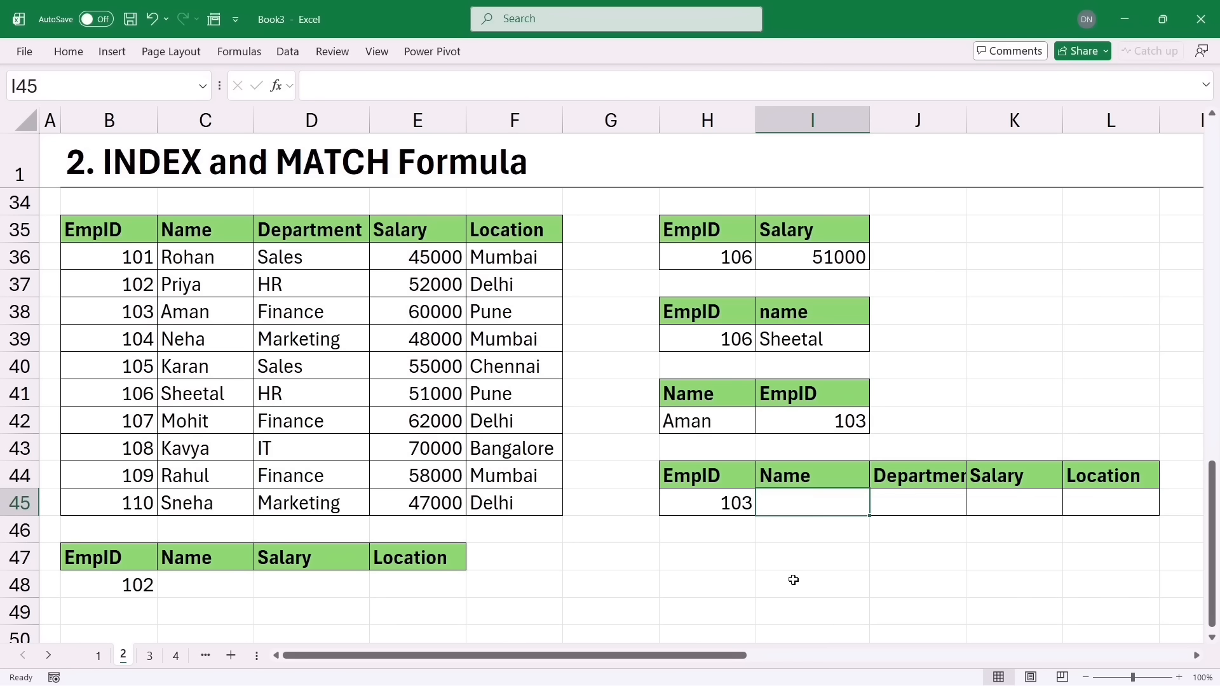
type("=inde")
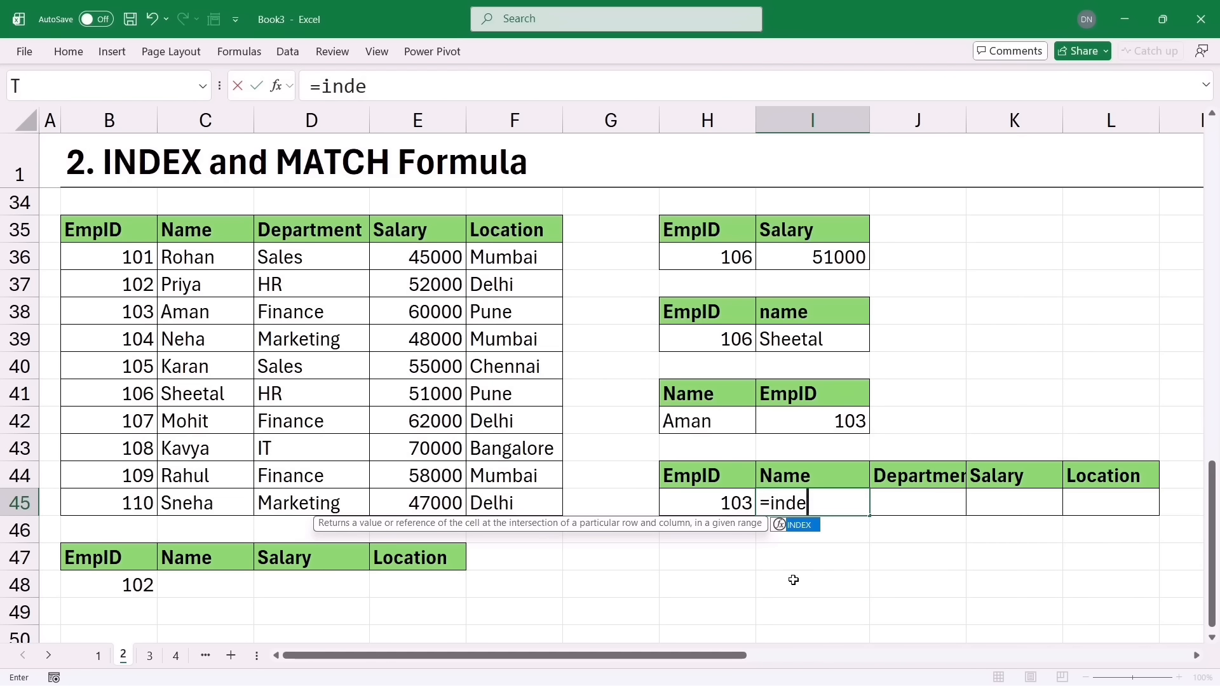
key("Tab")
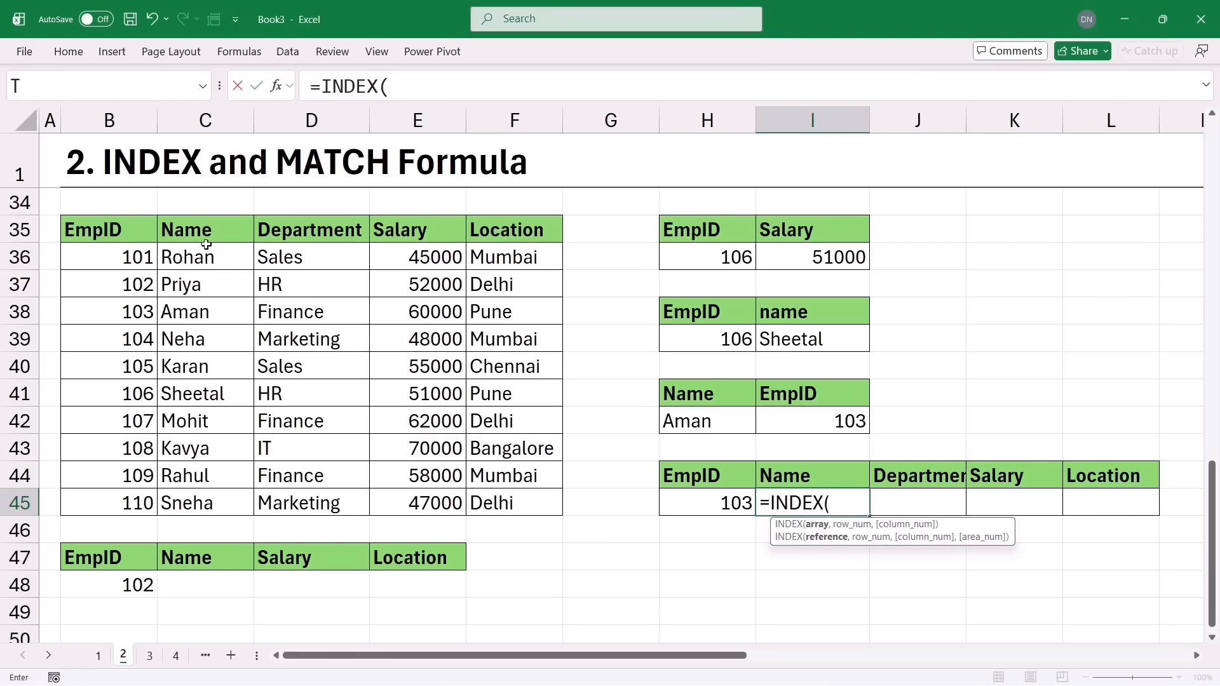
left_click_drag(205, 239, 504, 495)
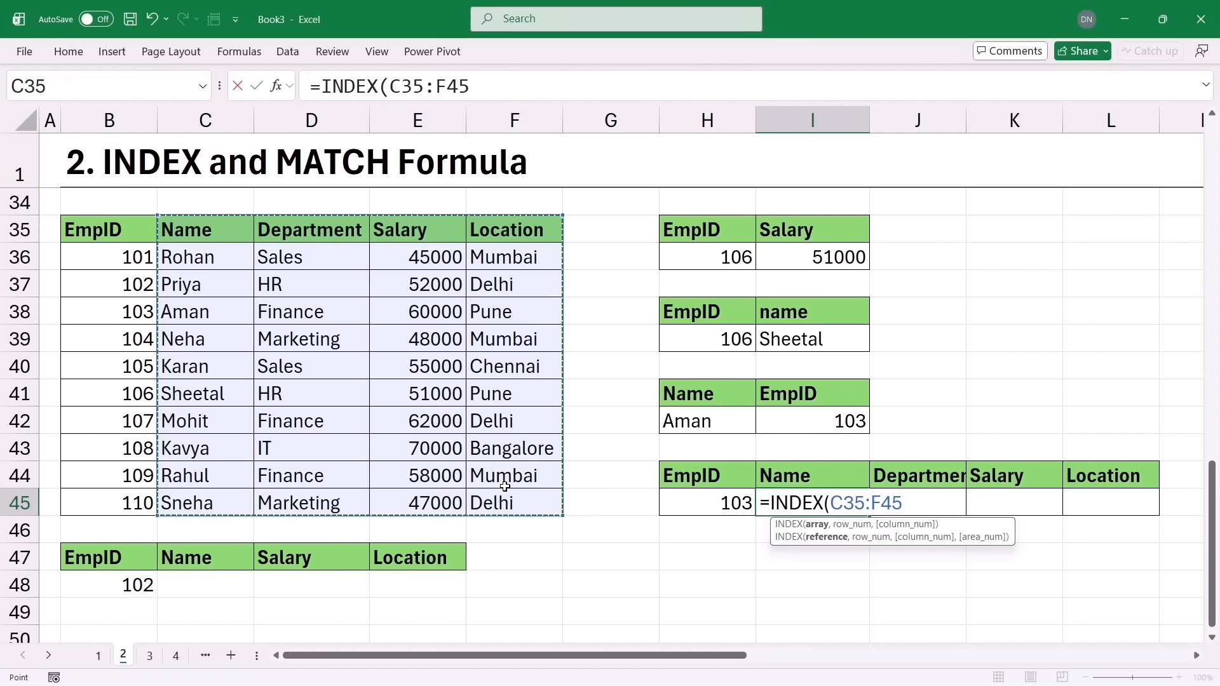
type(",")
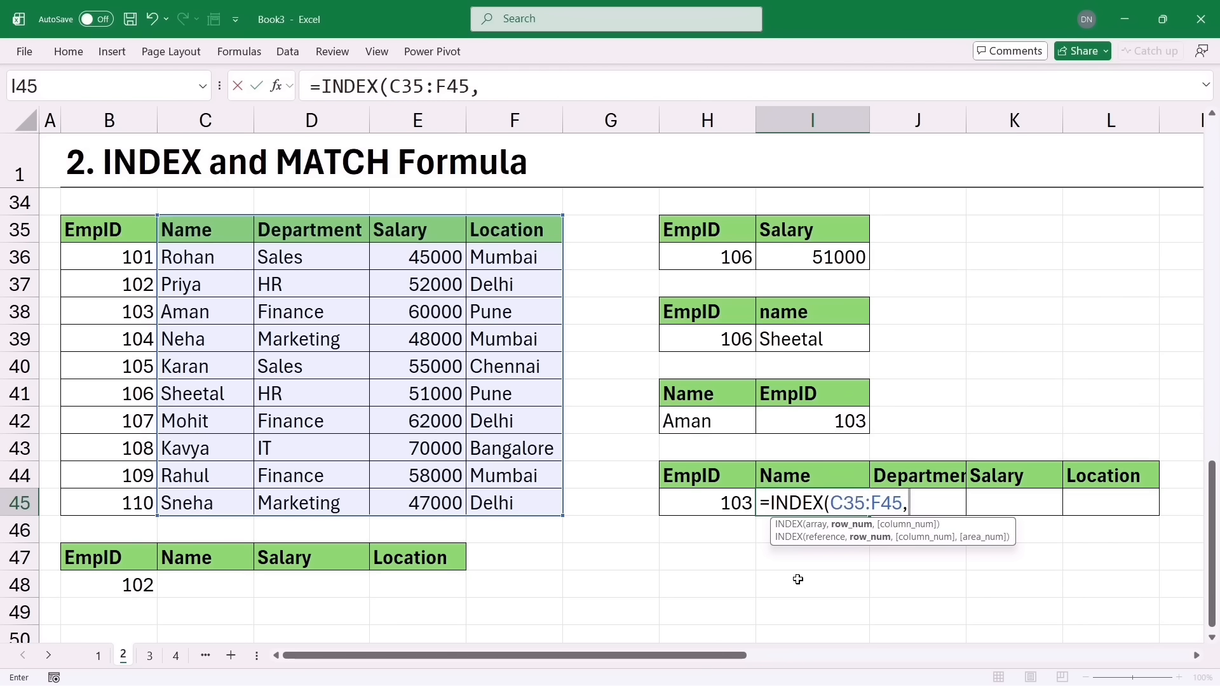
Complete I45's INDEX formula with MATCH(H45,B35:B45,0) as the row number and an empty column number argument to return the whole row
type("match")
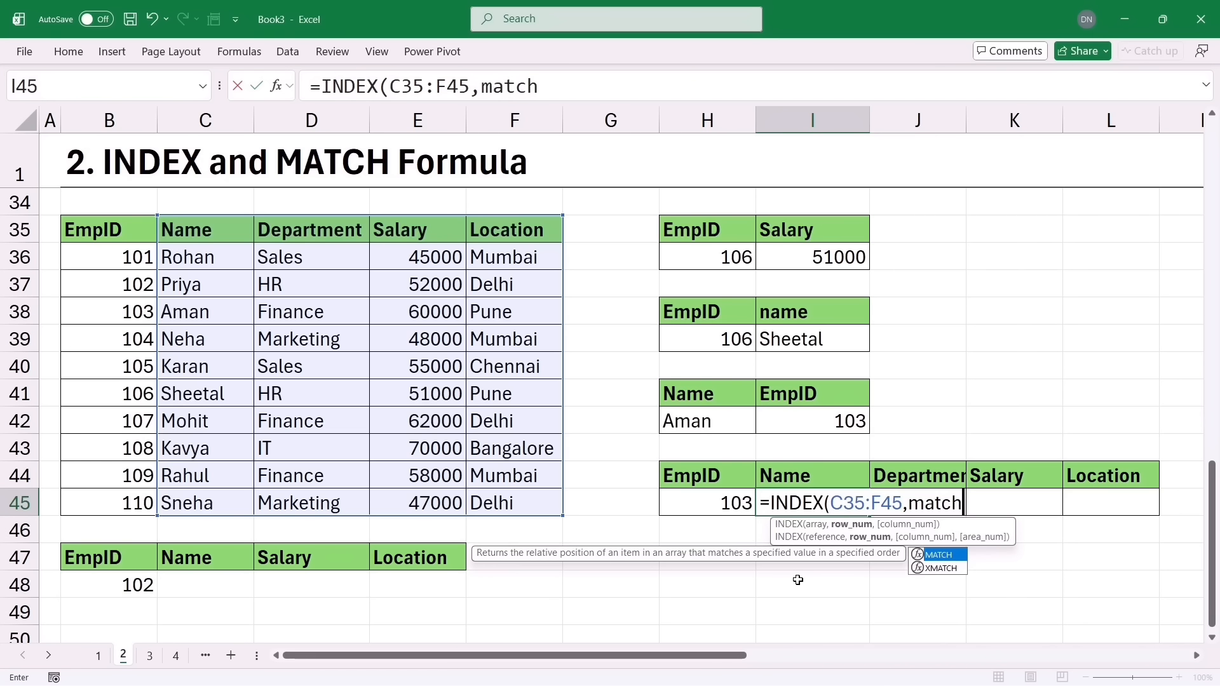
key("Tab")
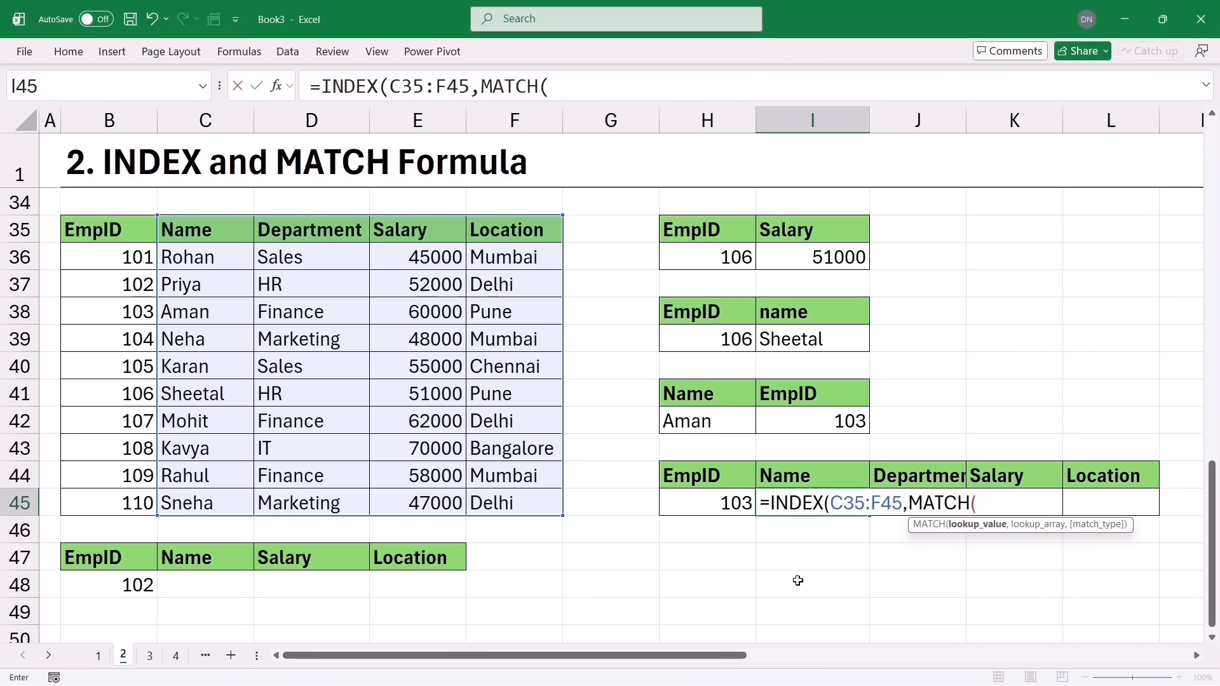
left_click(706, 511)
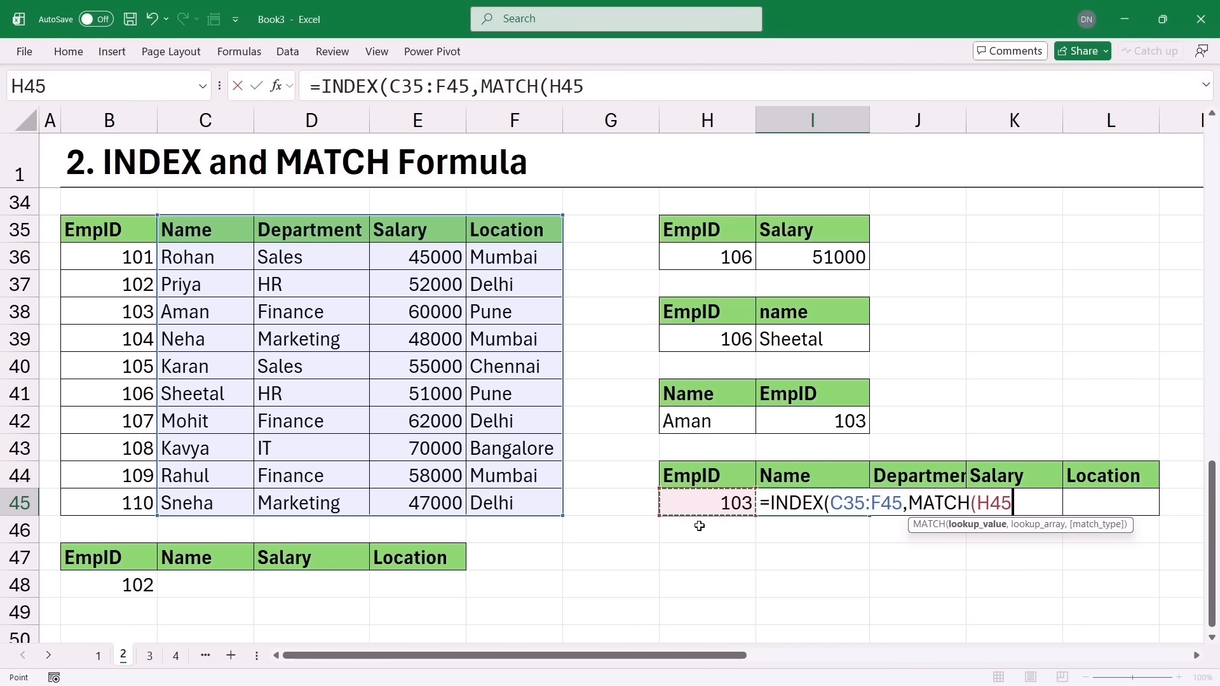
type(",")
left_click_drag(104, 236, 100, 503)
type(",")
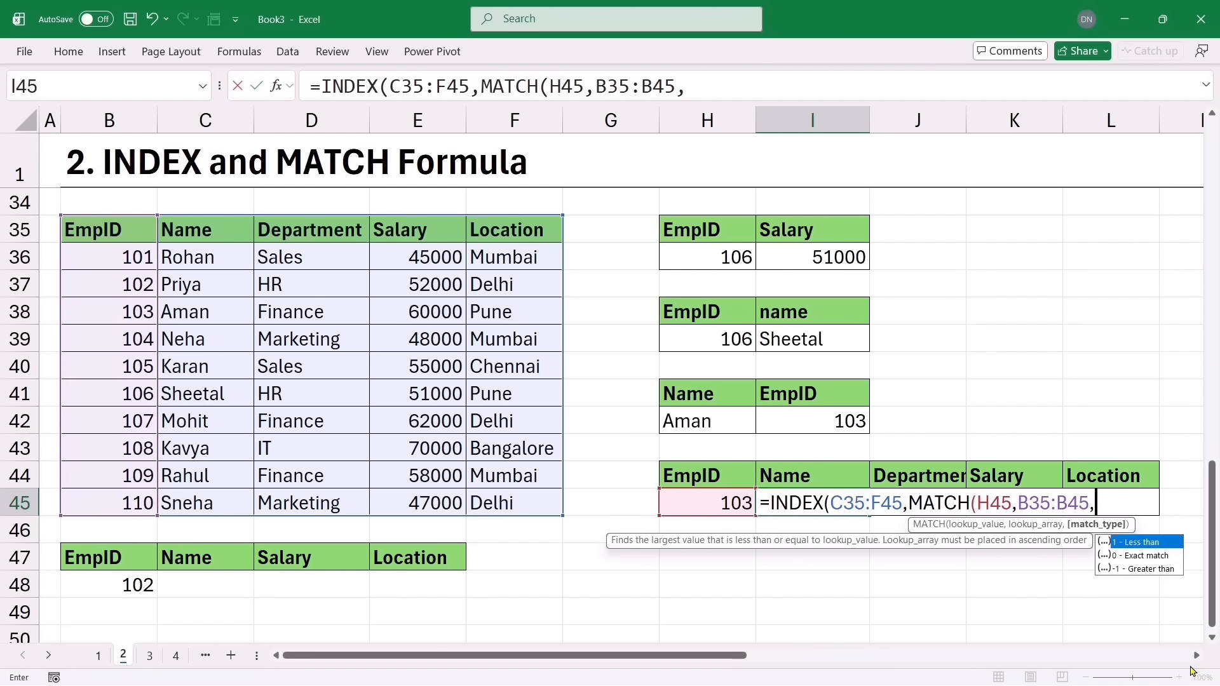
type("0)")
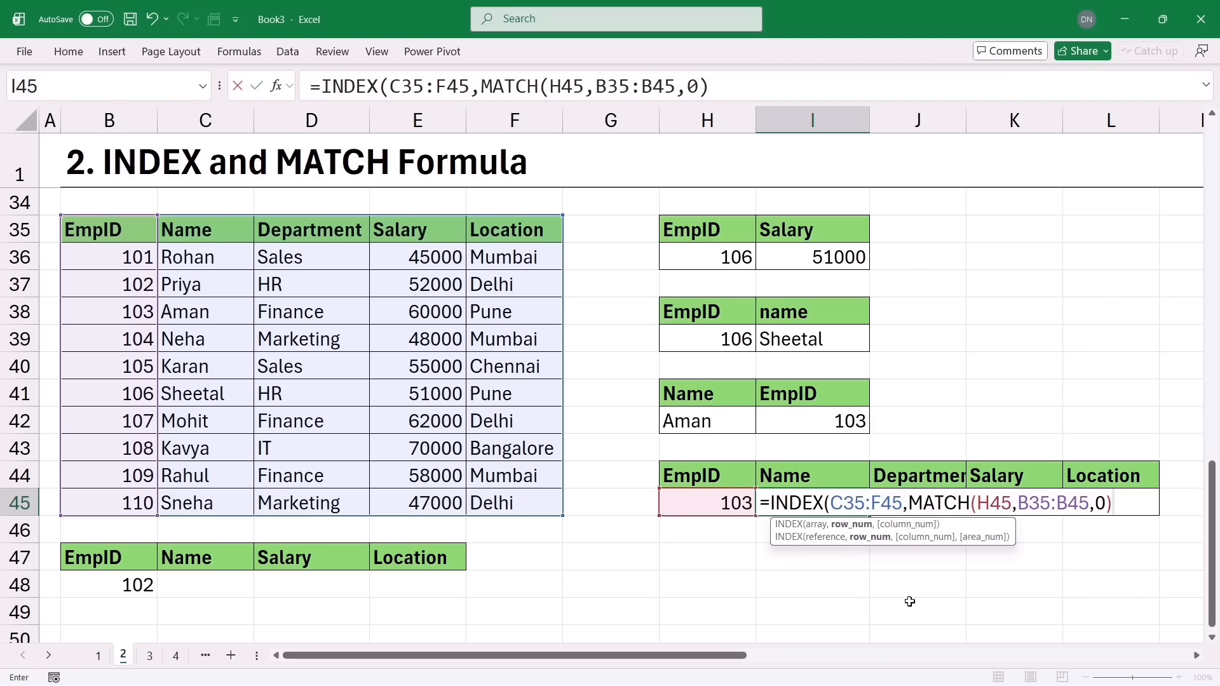
type(",")
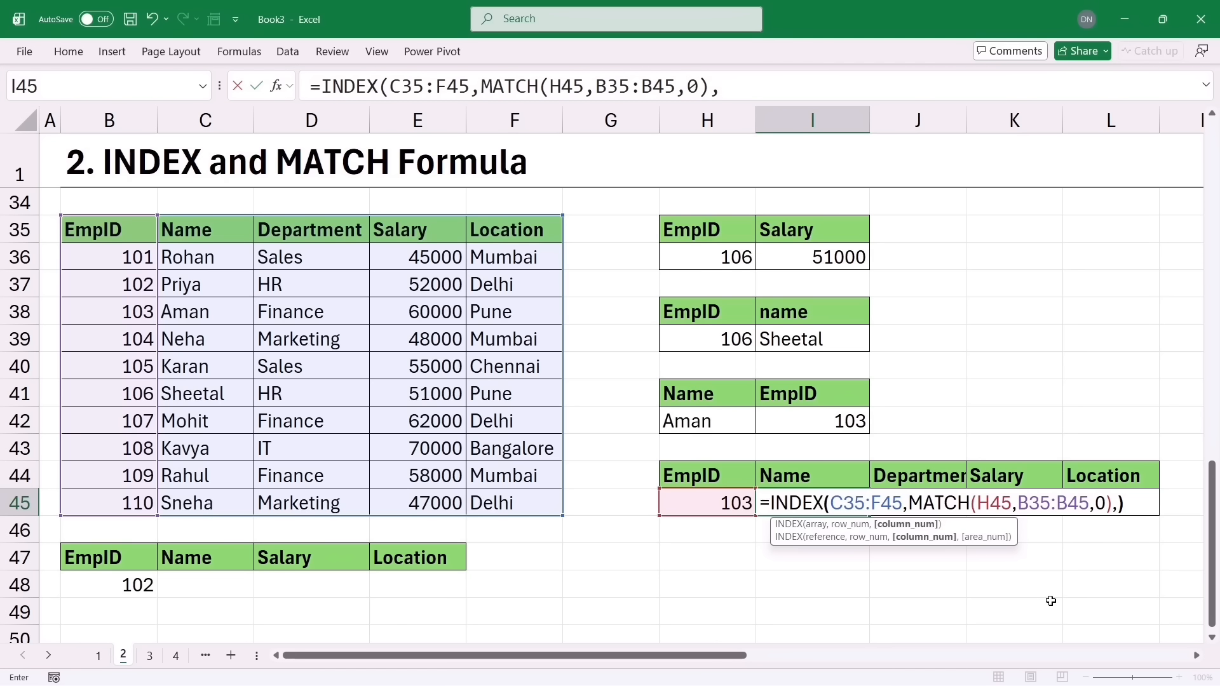
key("Return")
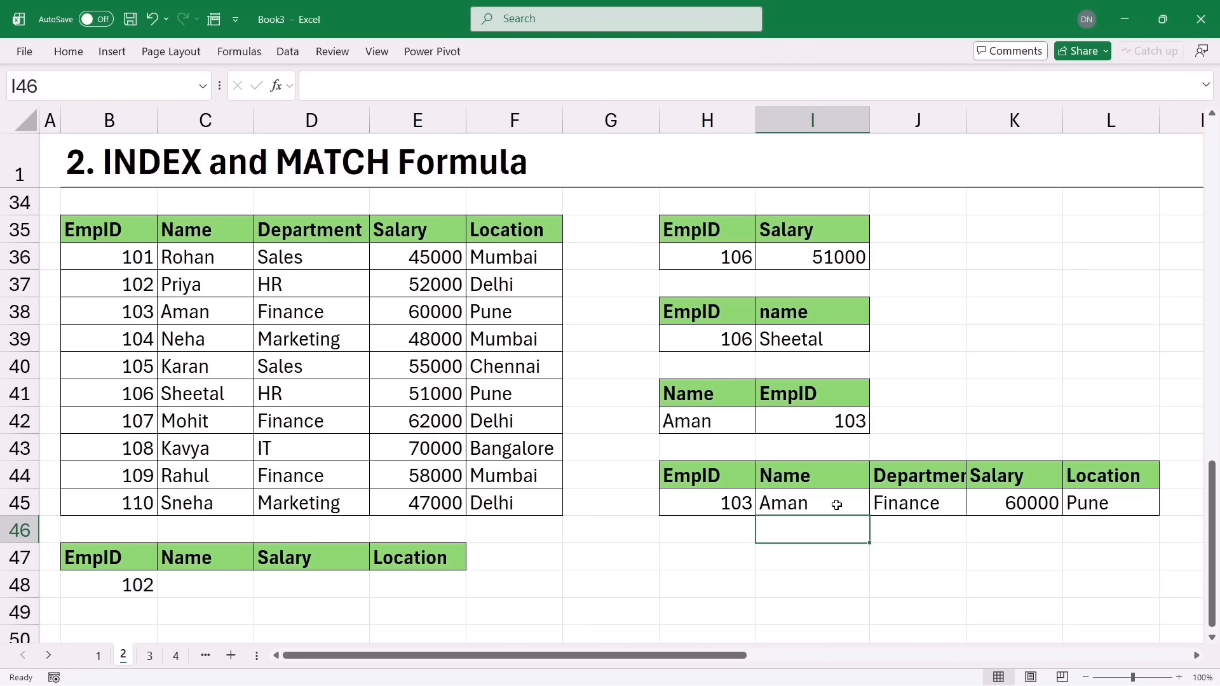
Change the EmpID lookup value in H45 to 106
left_click(748, 503)
type("1")
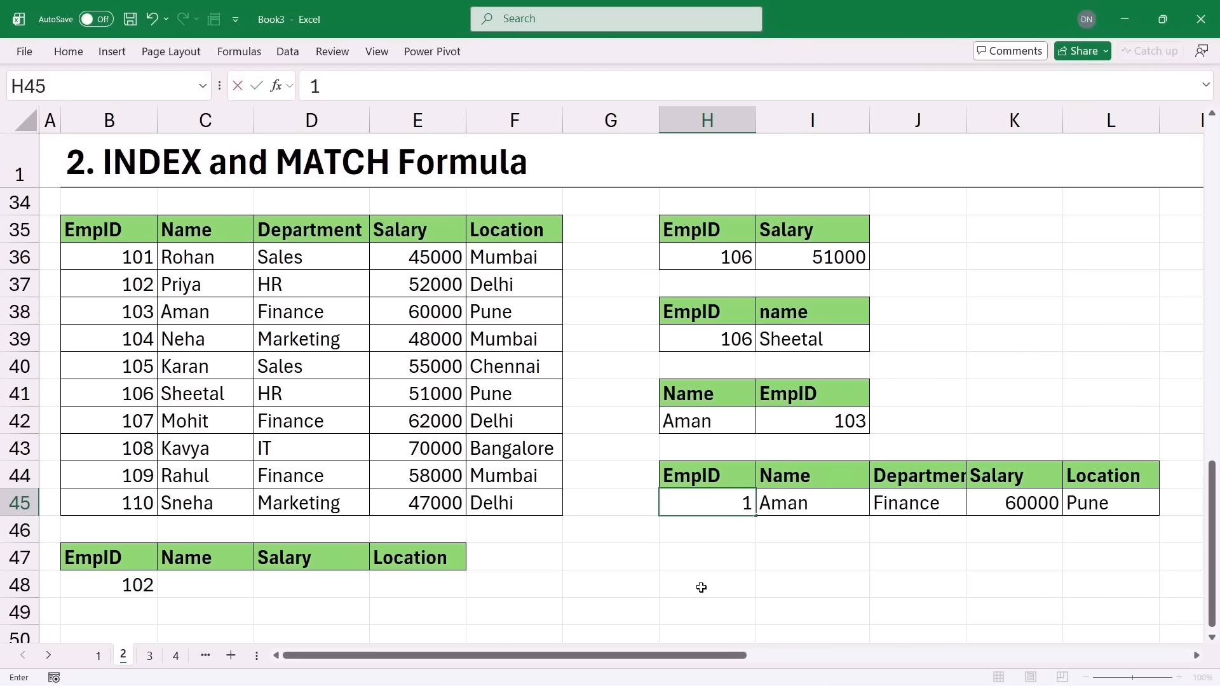
type("06")
key("Return")
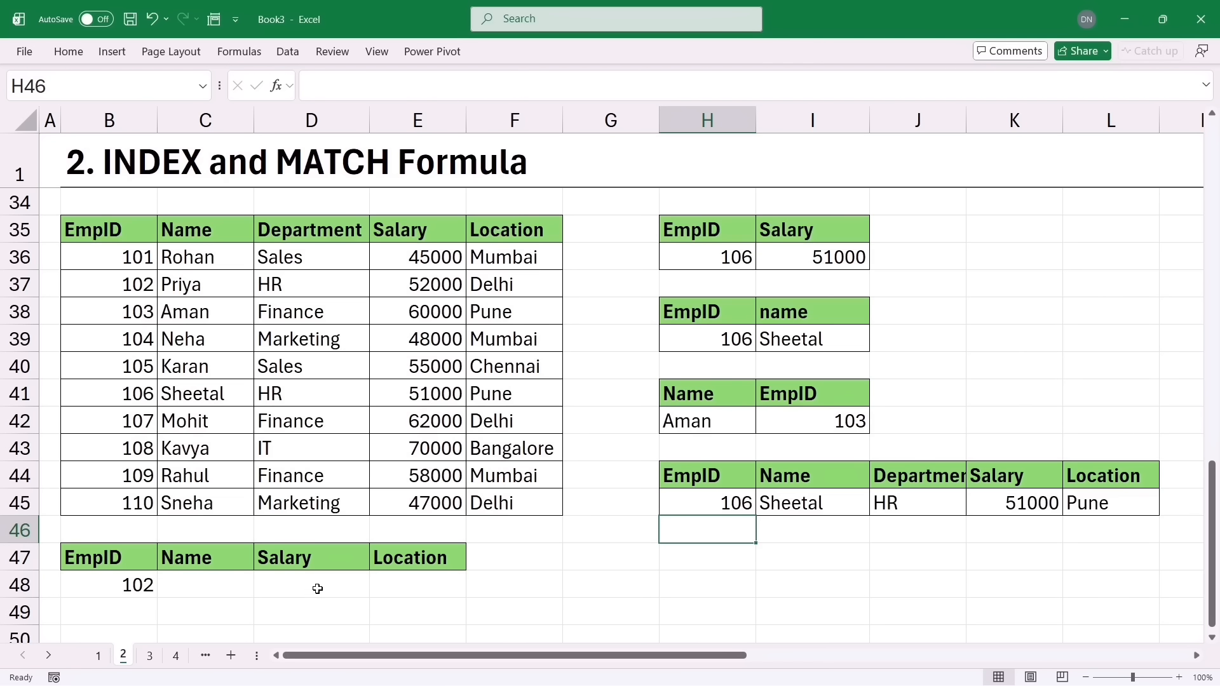
Start an INDEX formula in C48 using the full employee table B35:F45 as the array
left_click(192, 279)
left_click(409, 232)
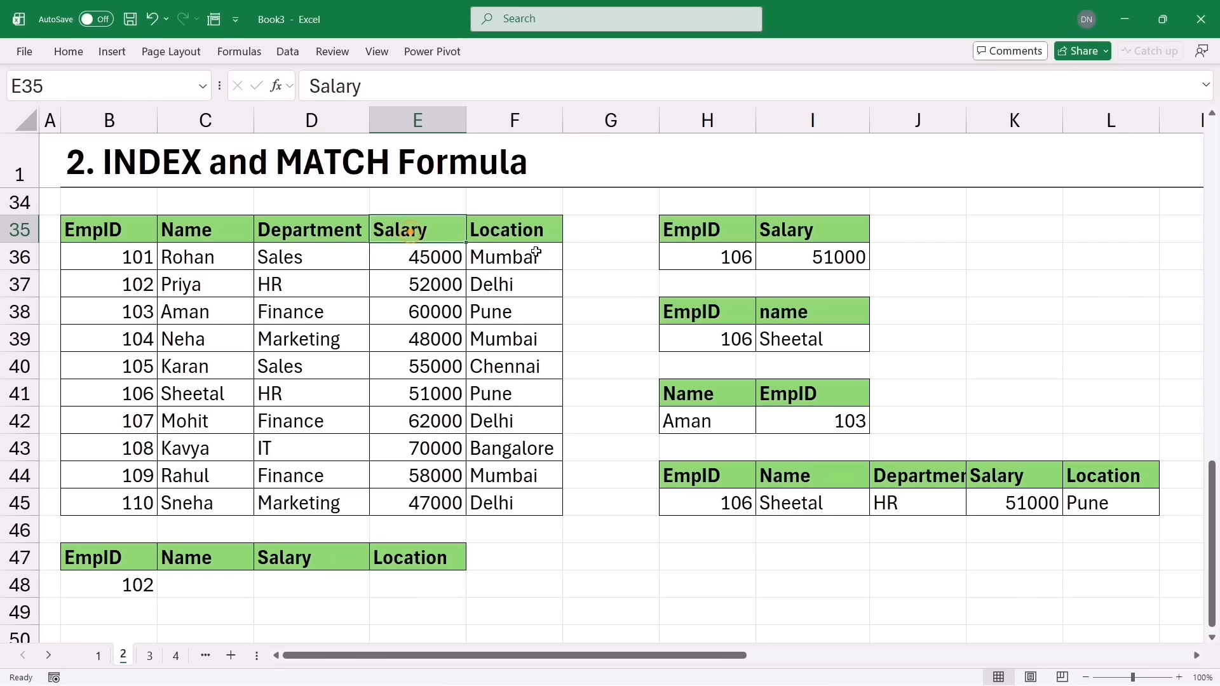
left_click(187, 589)
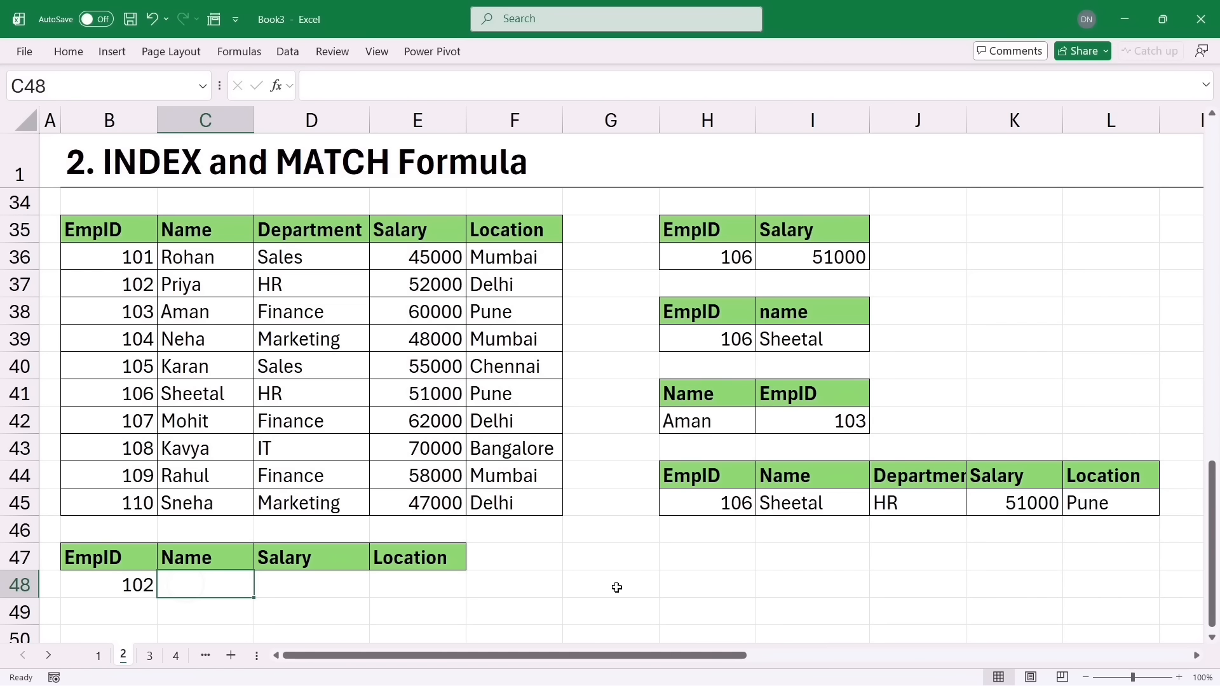
type("=inde")
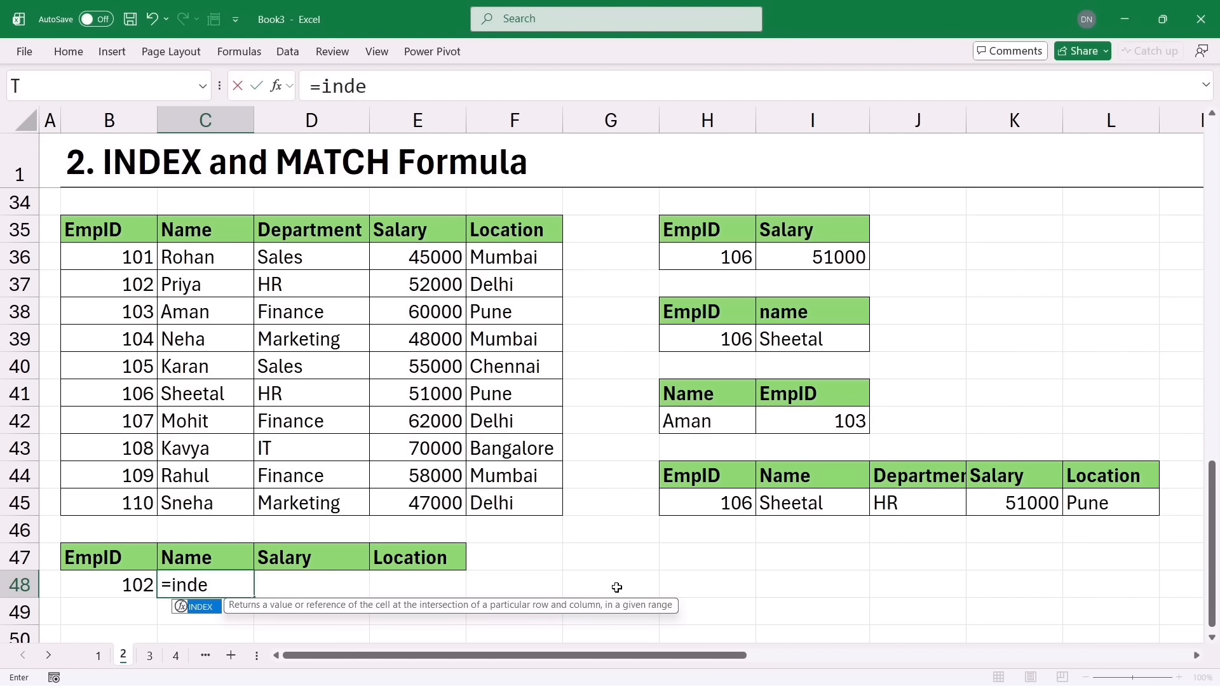
type("=inde")
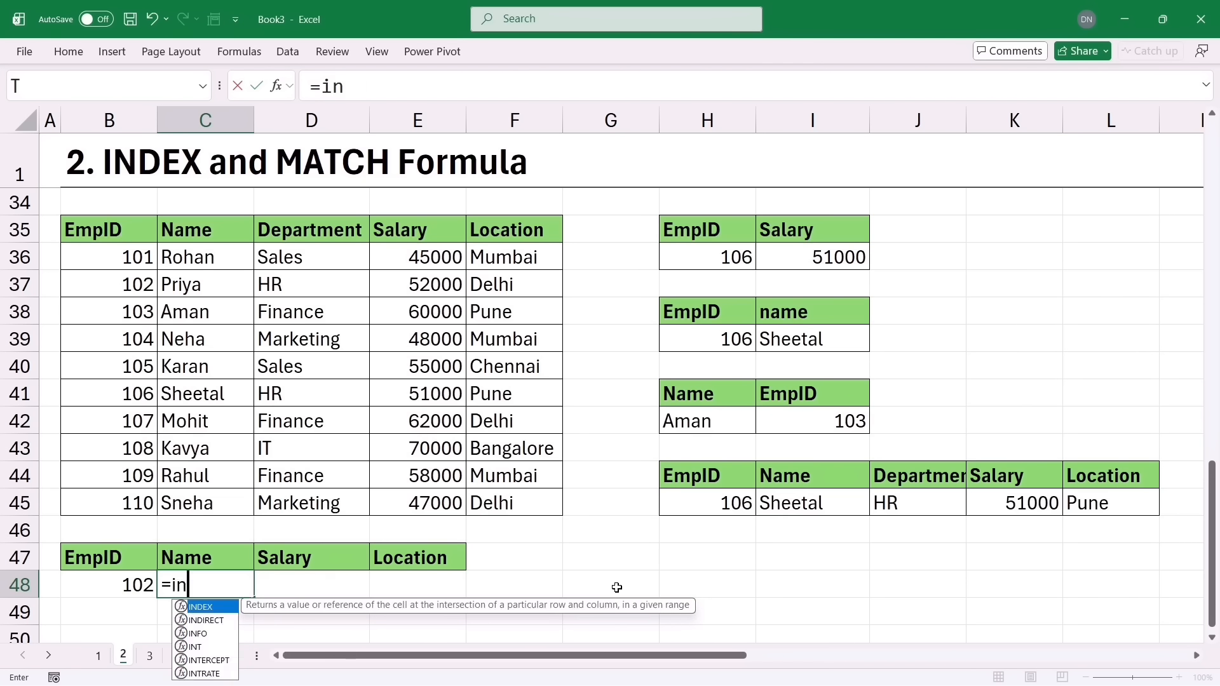
key("Tab")
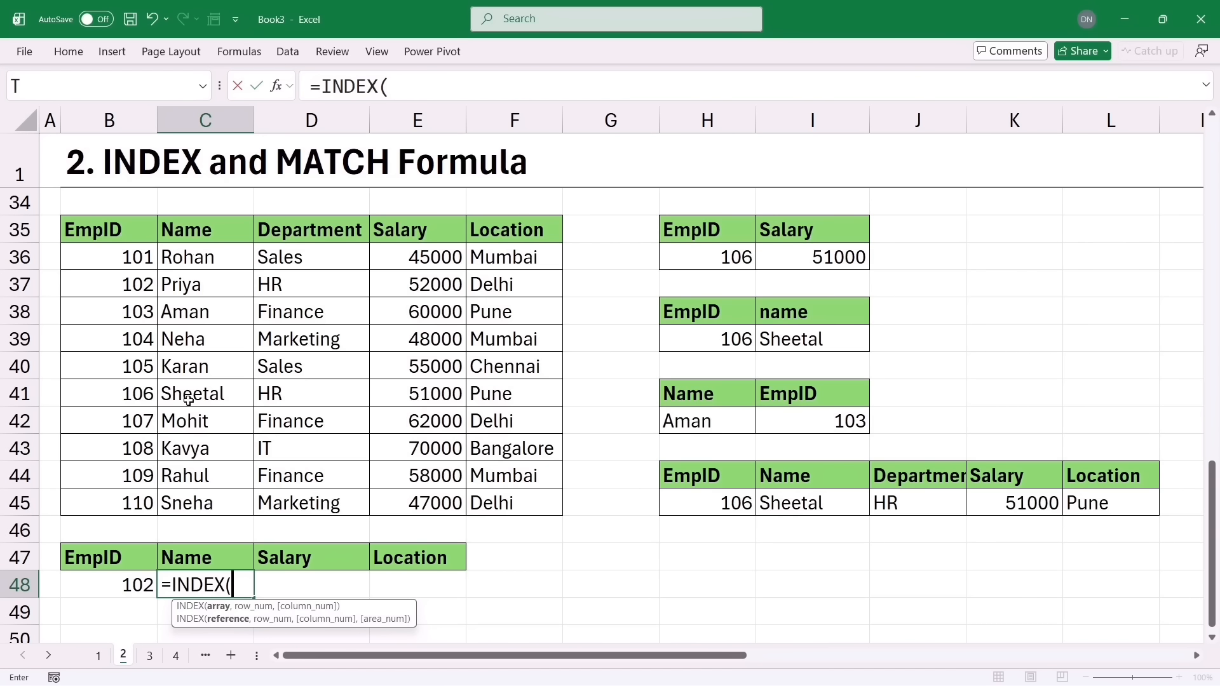
left_click_drag(108, 231, 554, 501)
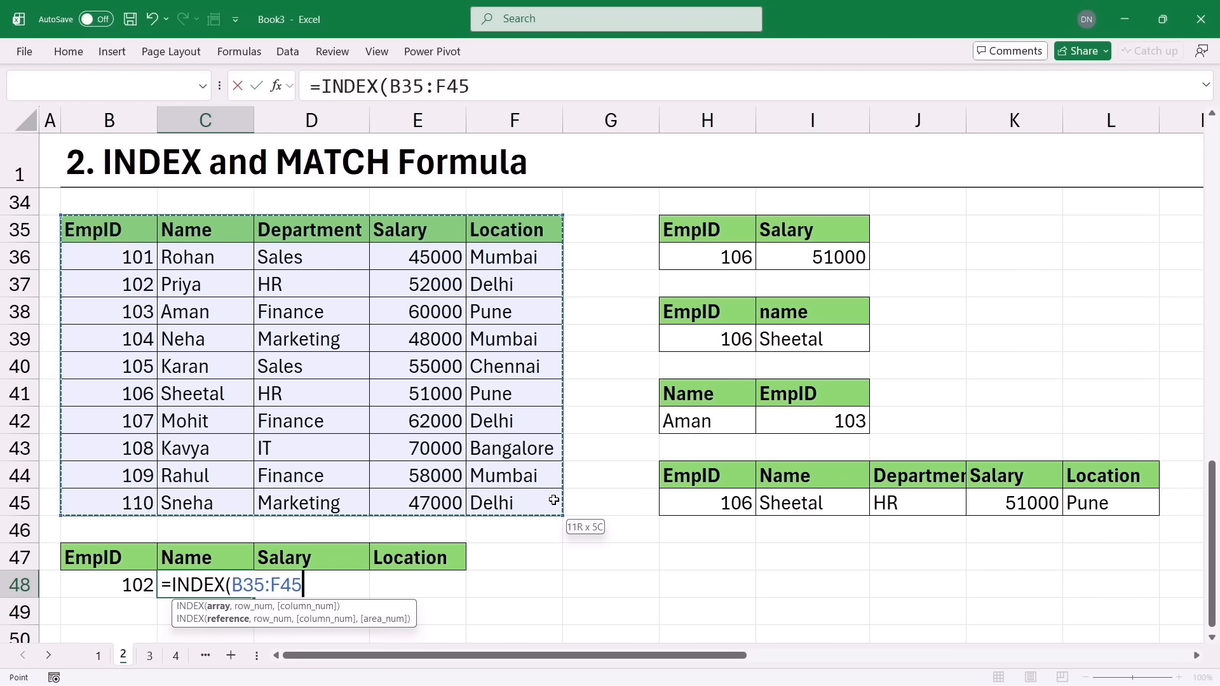
type(",")
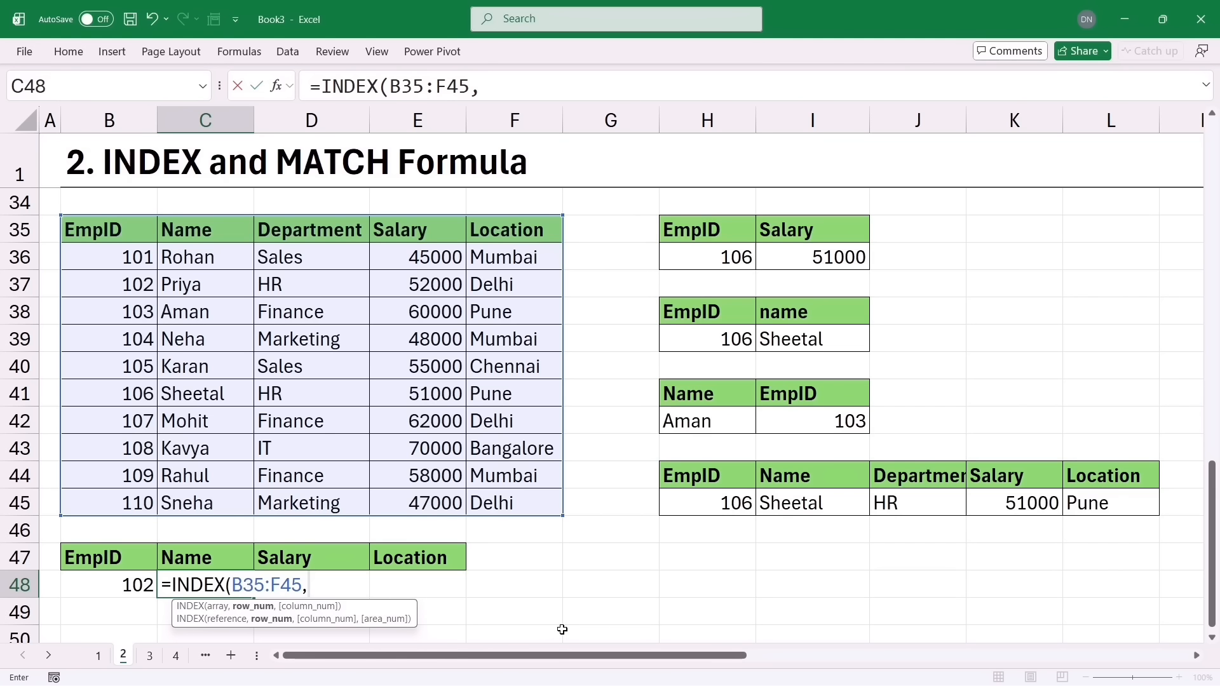
Add MATCH(B48,B35:B45,0) as the row number argument of C48's INDEX formula
type("matc")
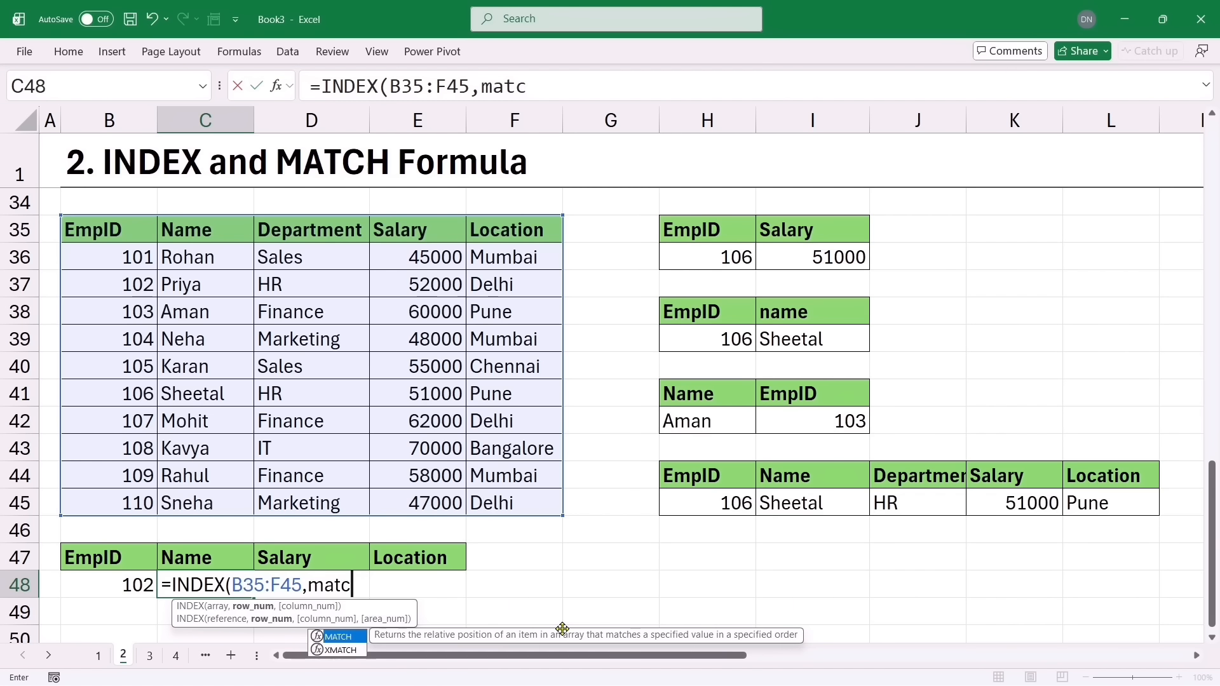
key("Tab")
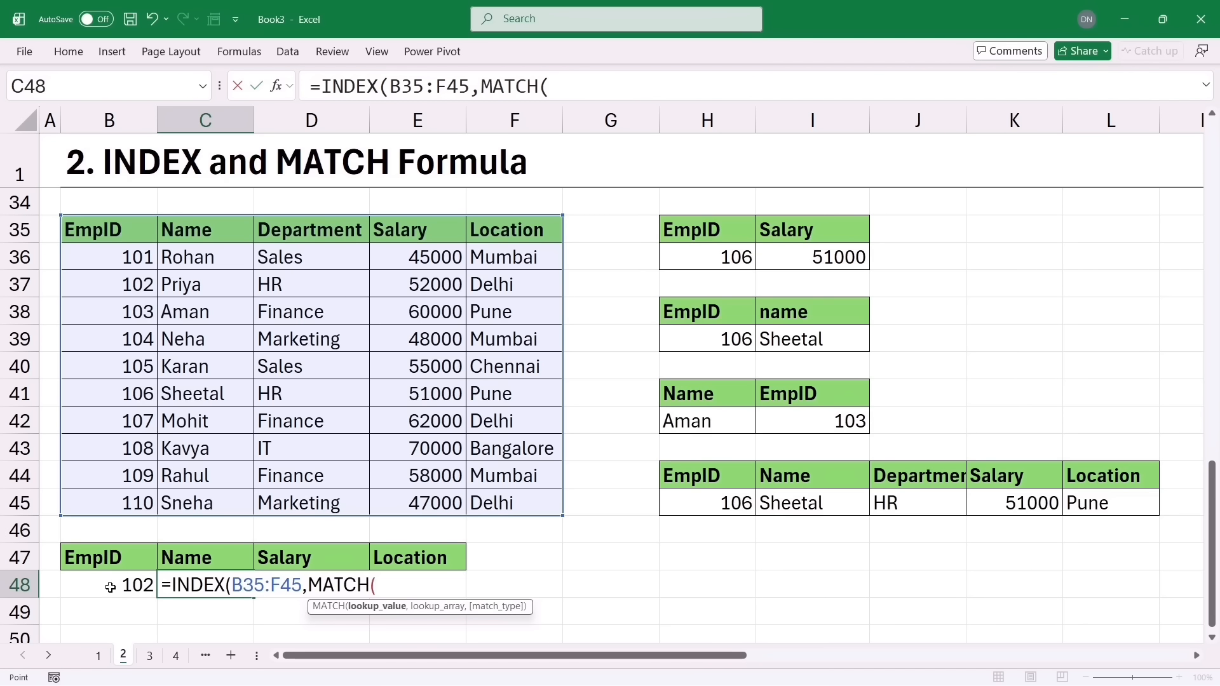
left_click(111, 587)
type(",")
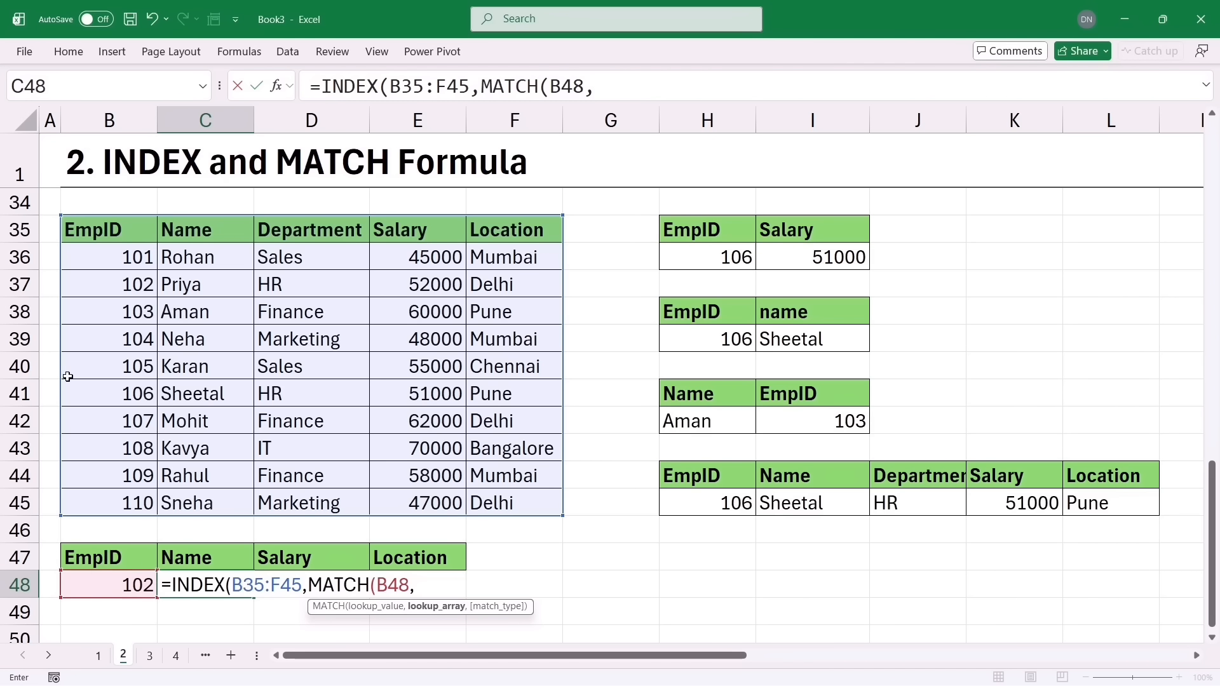
left_click_drag(86, 237, 102, 505)
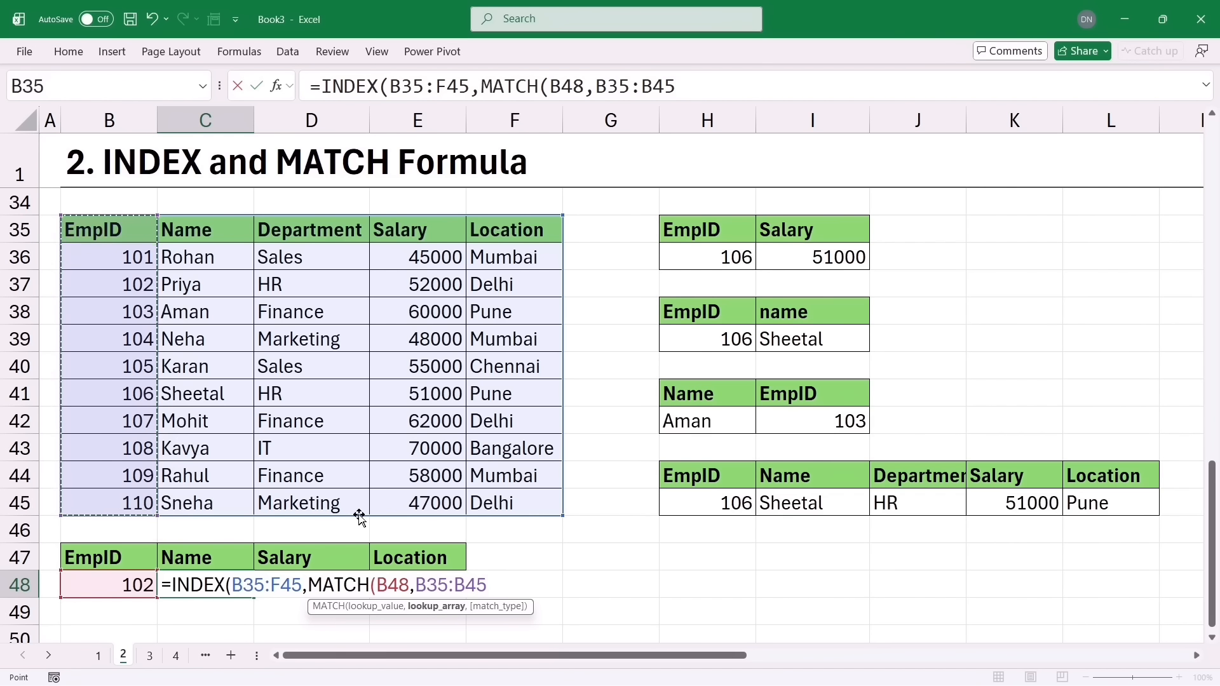
type(",0),")
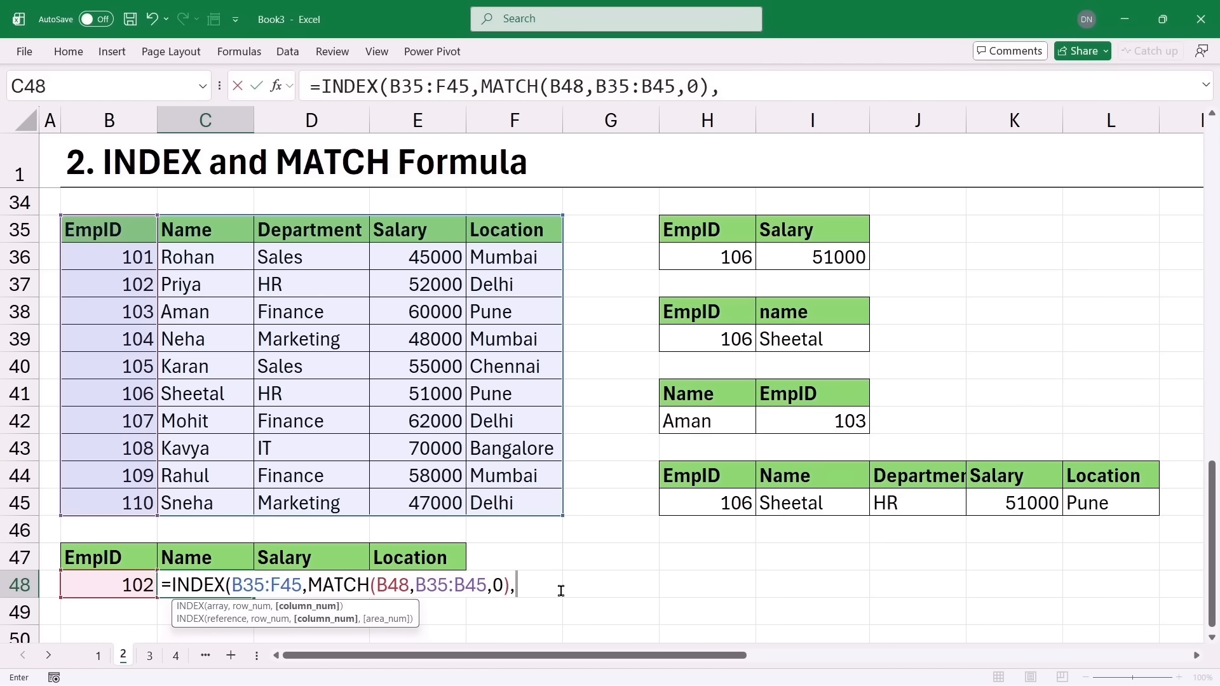
Complete C48's INDEX formula with the array constant {2,4,5} as the column number to return name, salary and location
type("{")
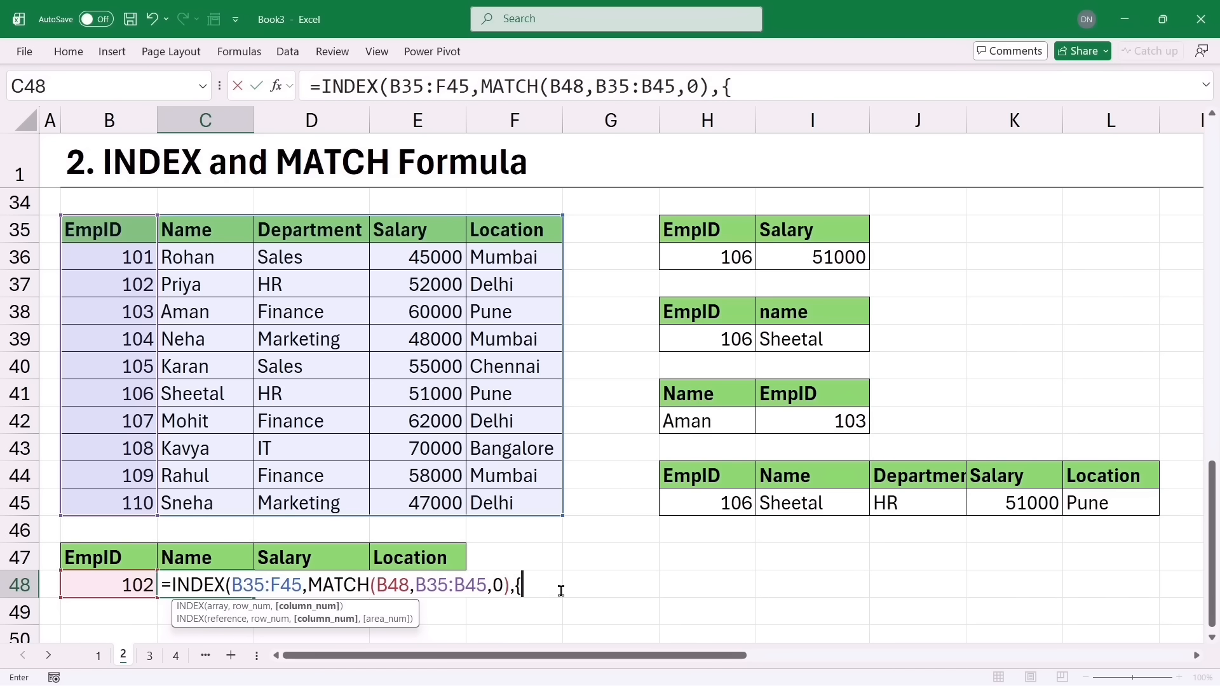
type("2,4,5})")
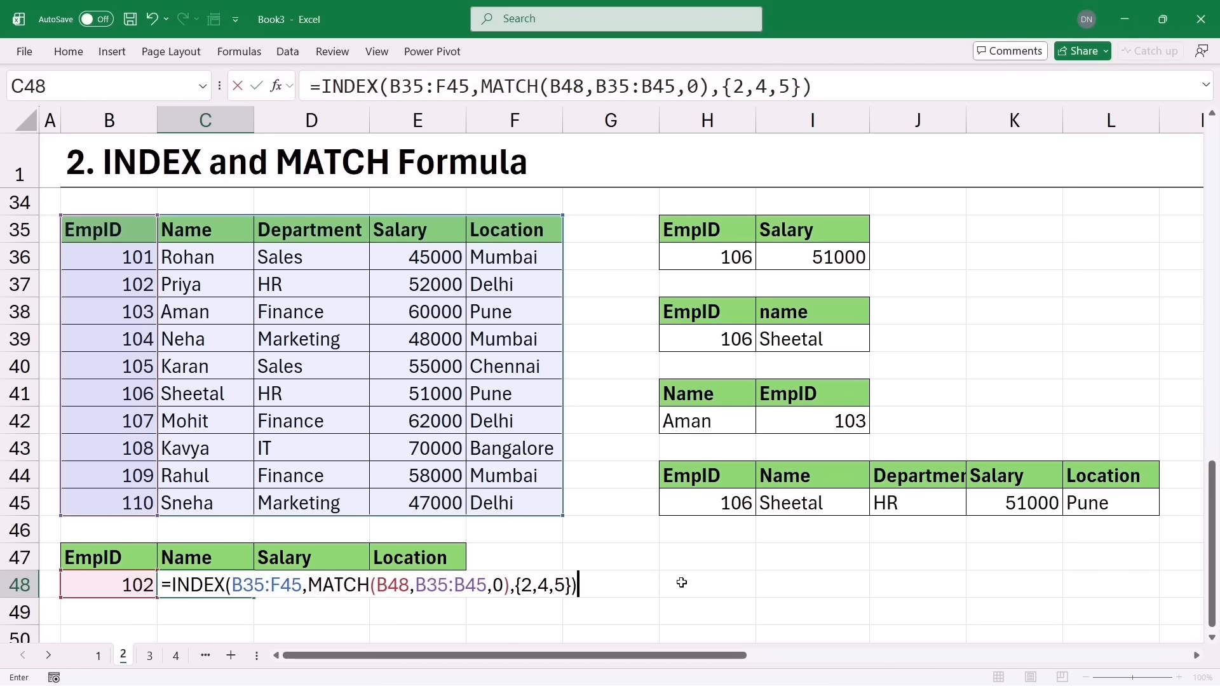
key("Return")
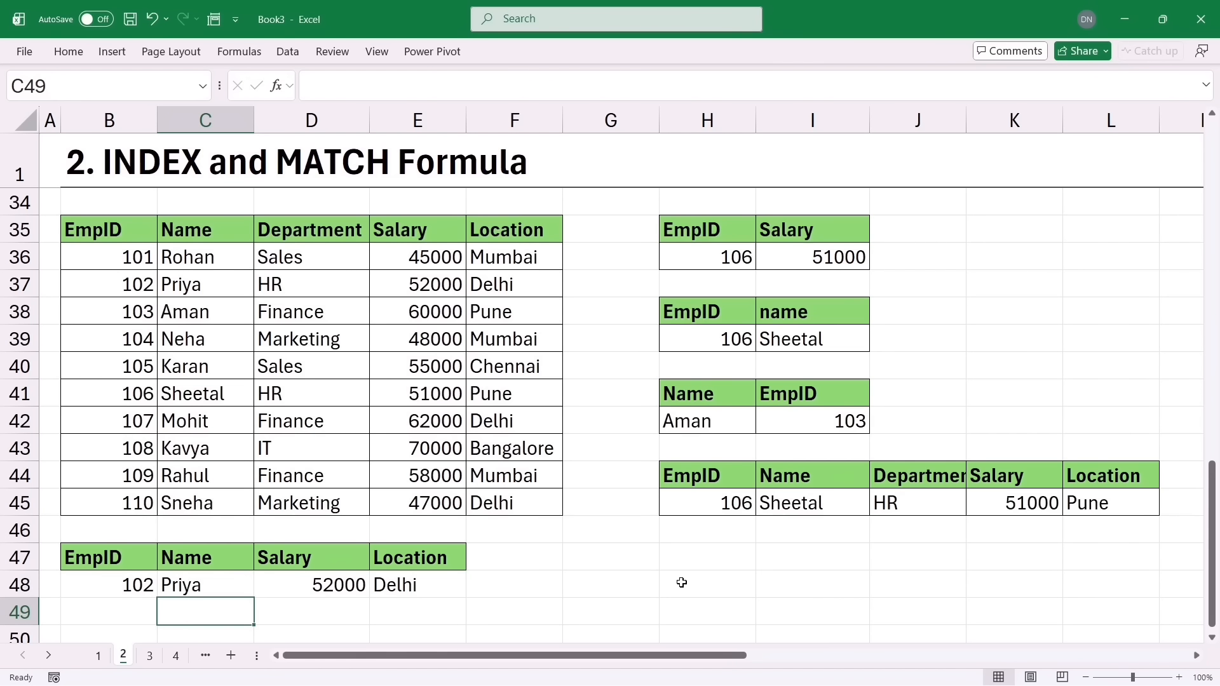
left_click(220, 587)
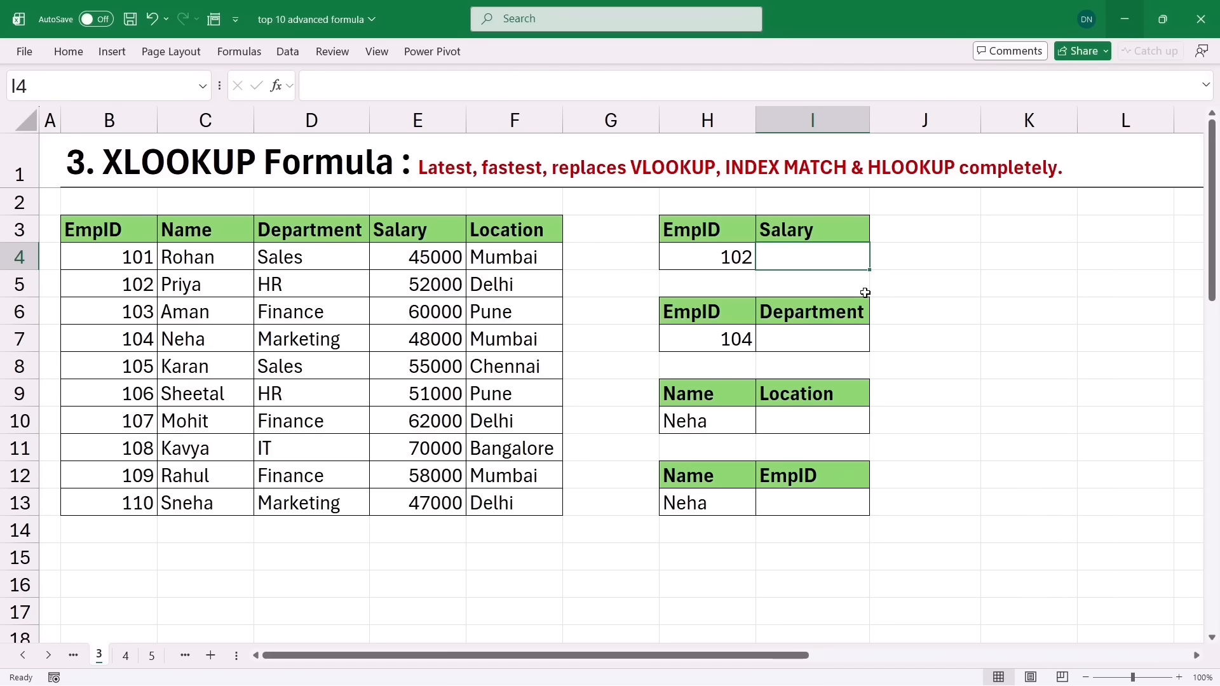
Enter an XLOOKUP formula in I4 that looks up H4 in B3:B13 and returns the salary from E3:E13
type("=xloo")
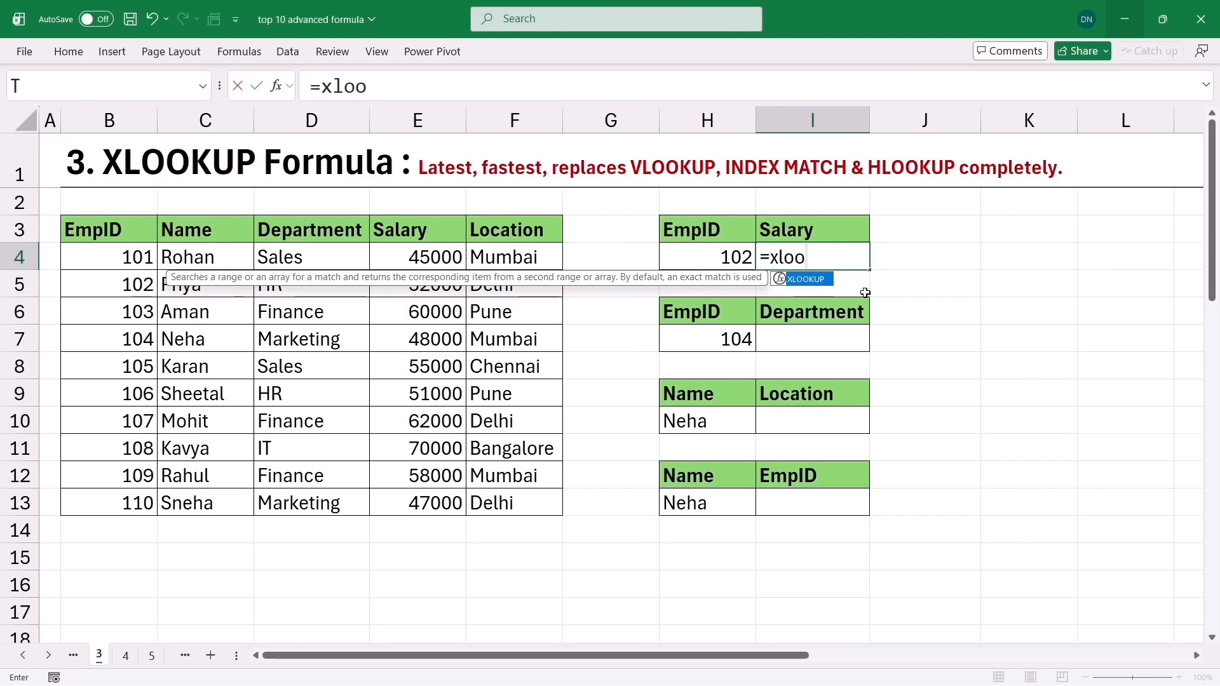
key("Tab")
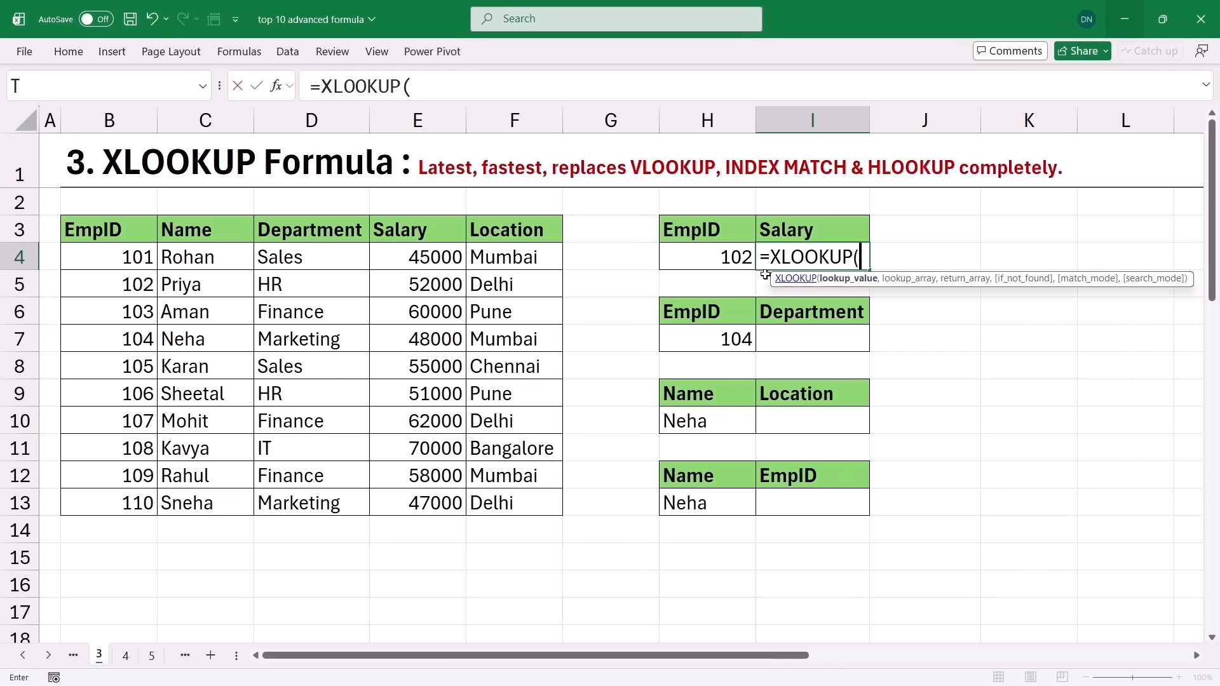
left_click(690, 256)
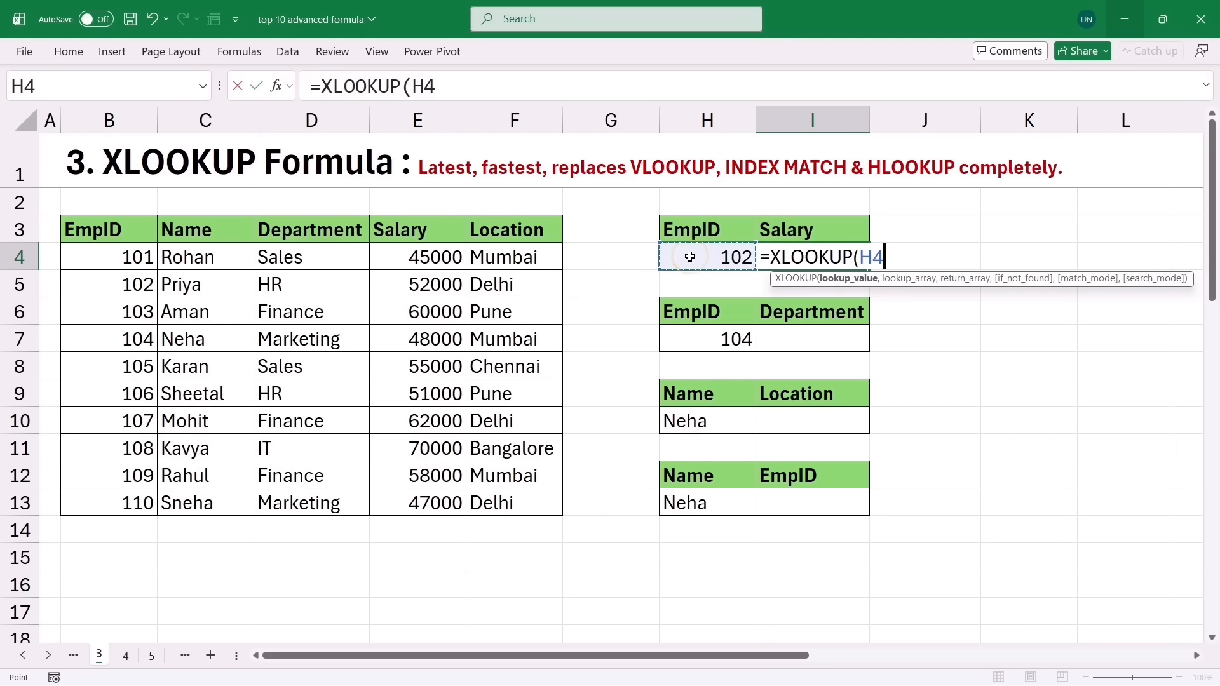
type(",")
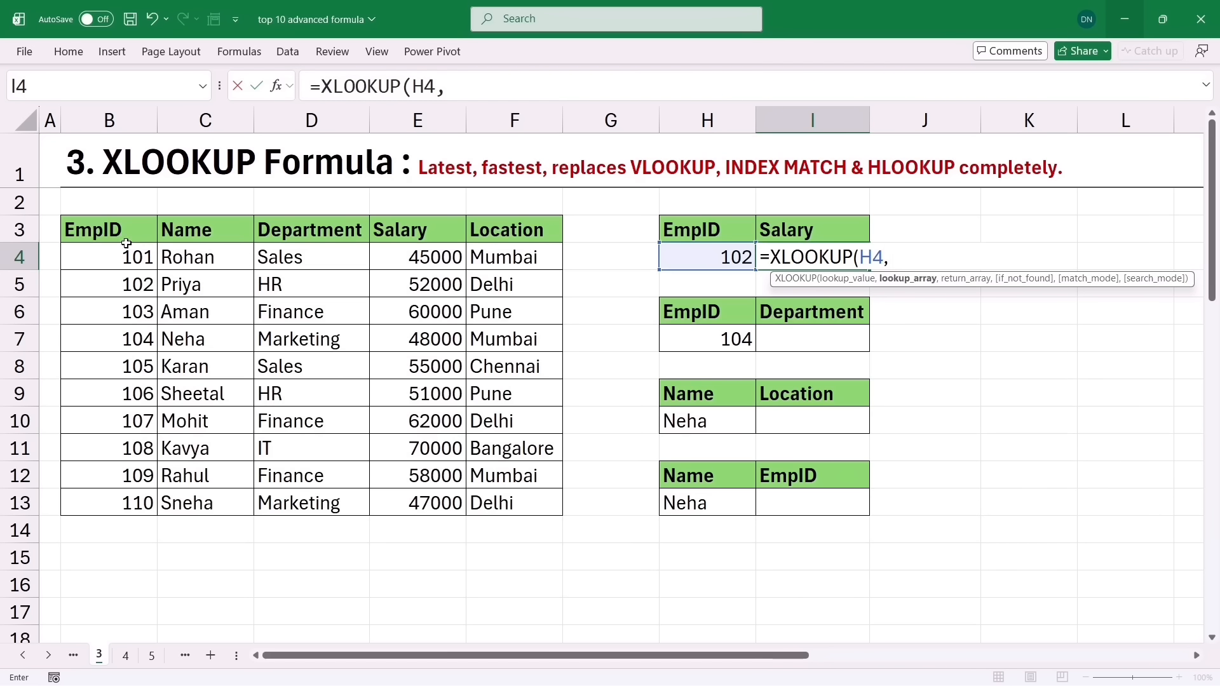
left_click_drag(111, 235, 108, 501)
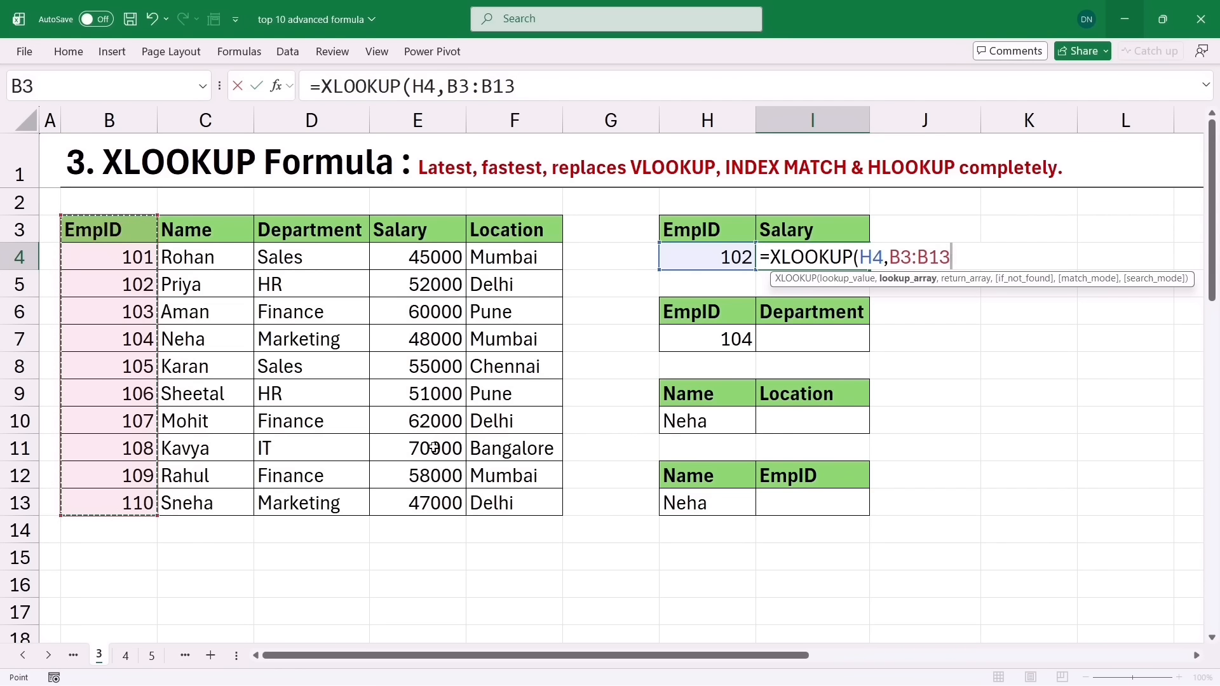
type(",")
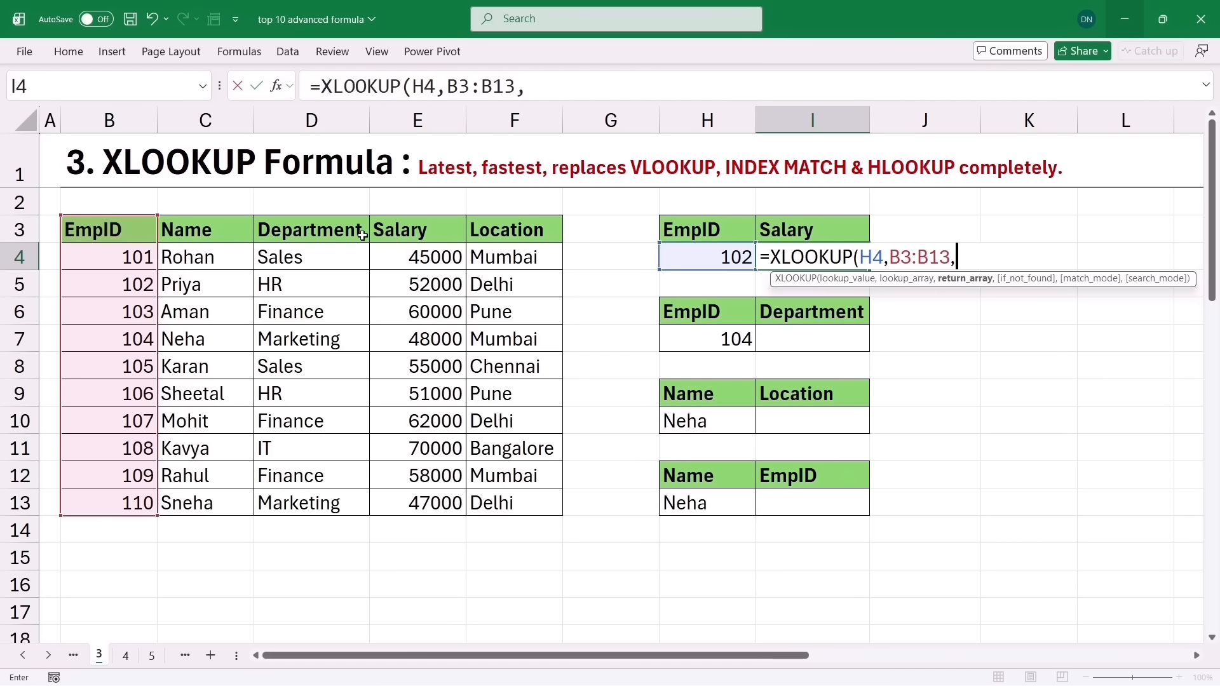
left_click_drag(400, 231, 398, 505)
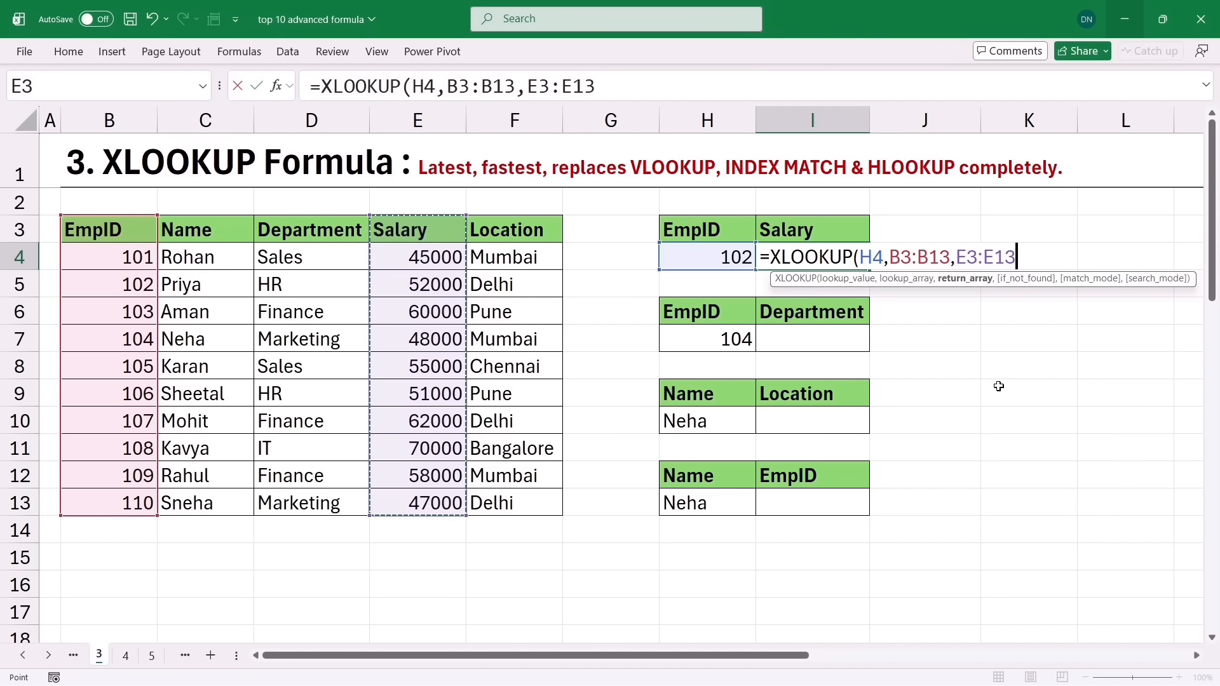
type(")")
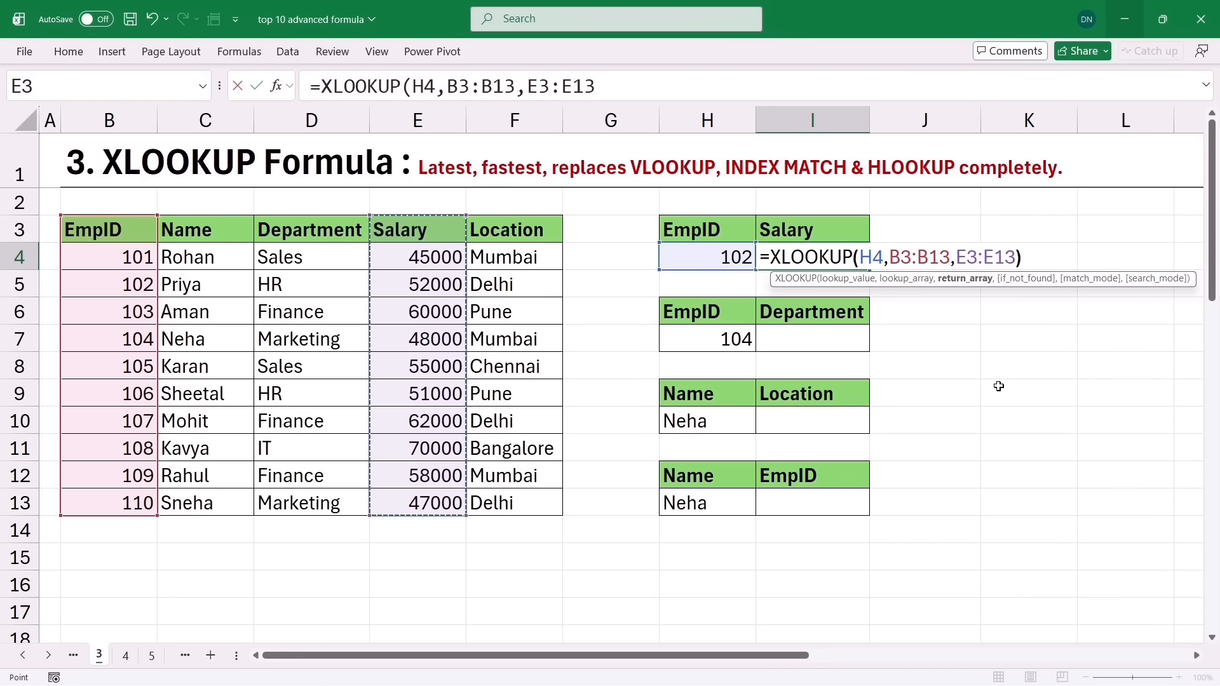
key("Return")
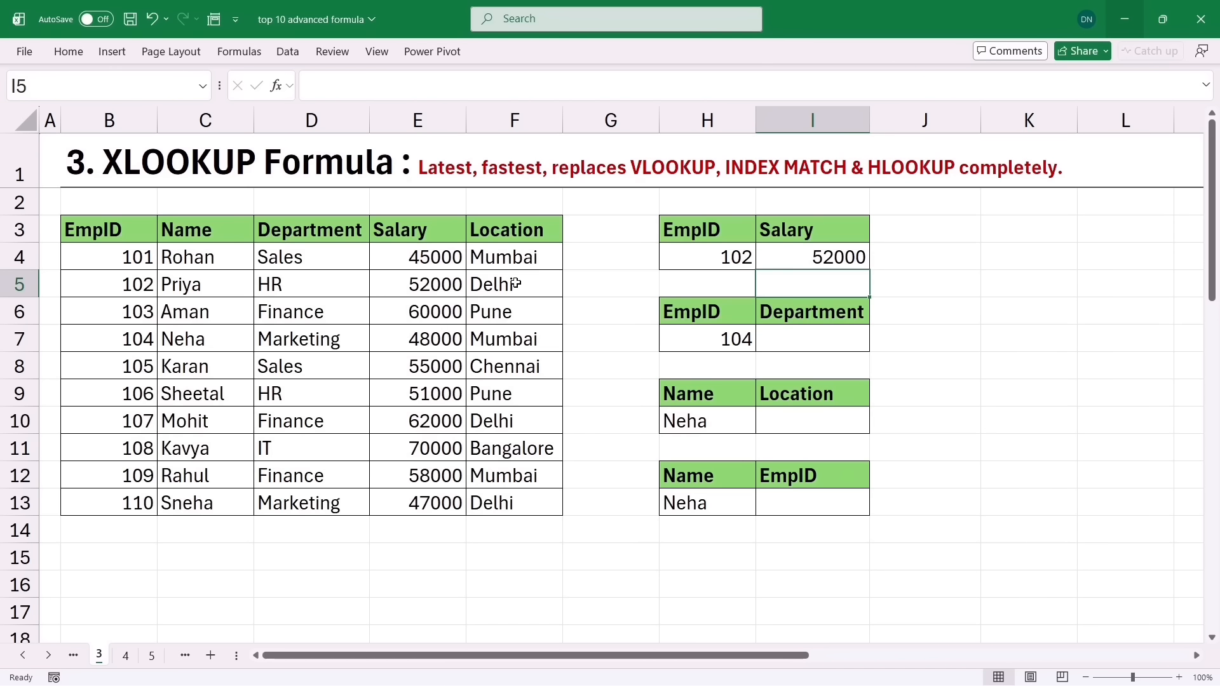
left_click_drag(122, 230, 393, 288)
left_click(127, 288)
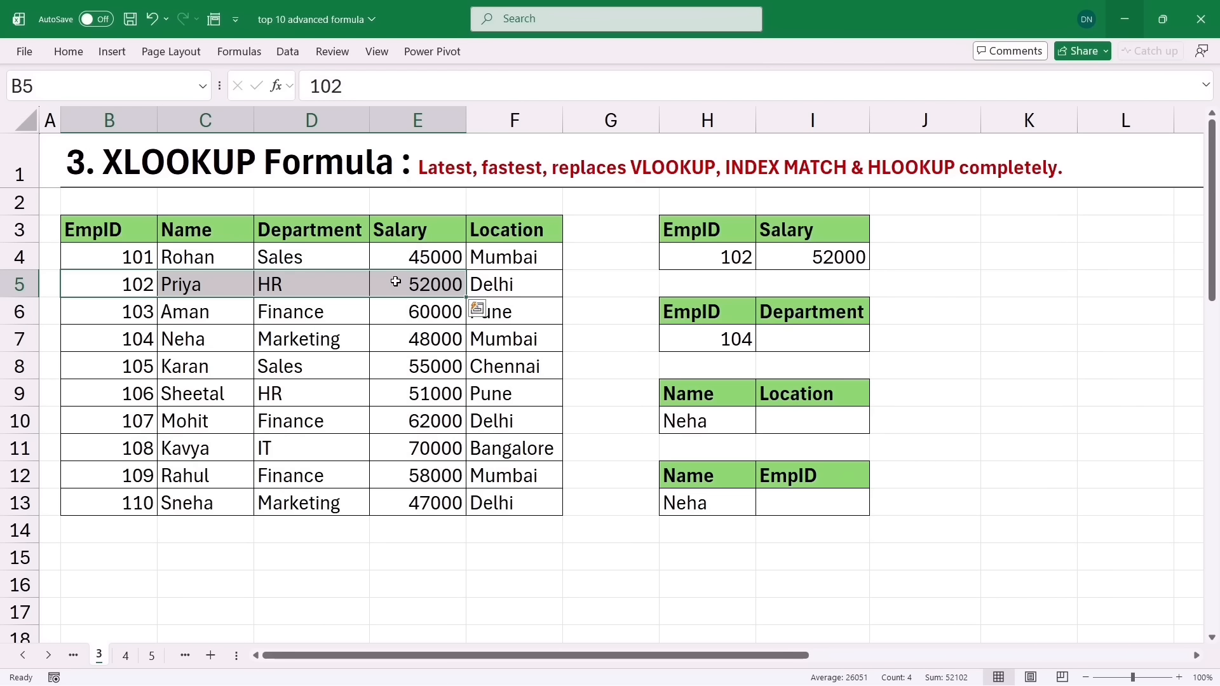
Change the EmpID lookup value in H4 to 105
left_click(726, 257)
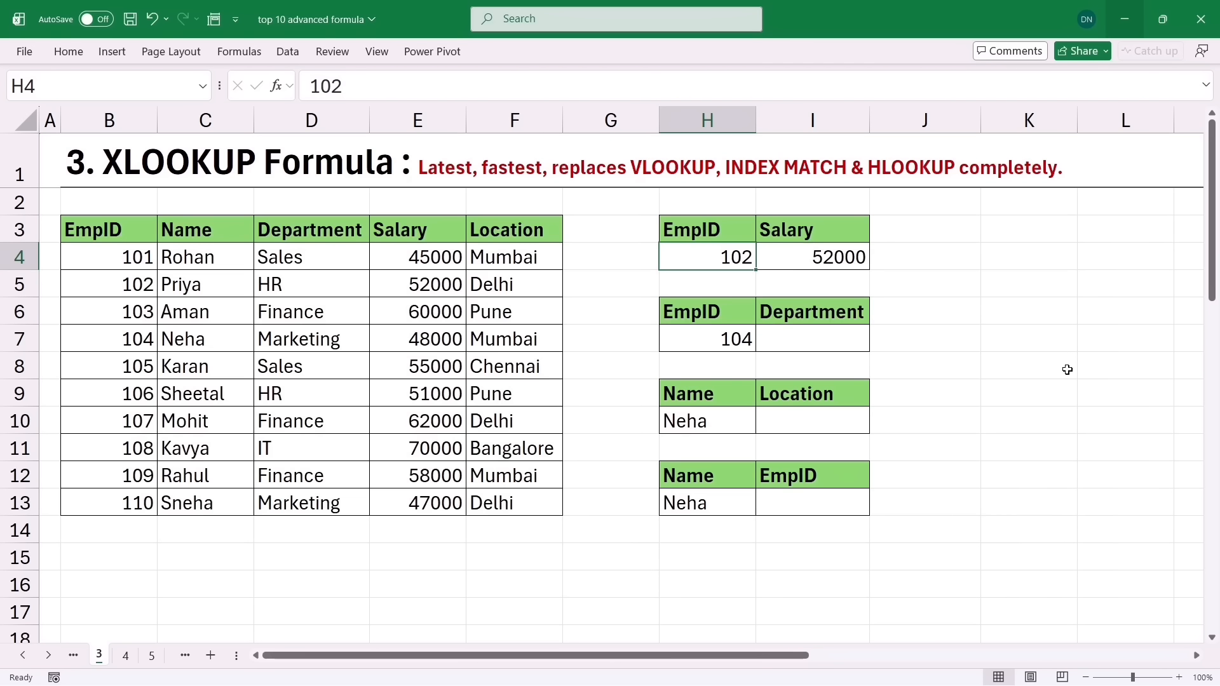
key("F2")
key("BackSpace")
type("5")
key("Return")
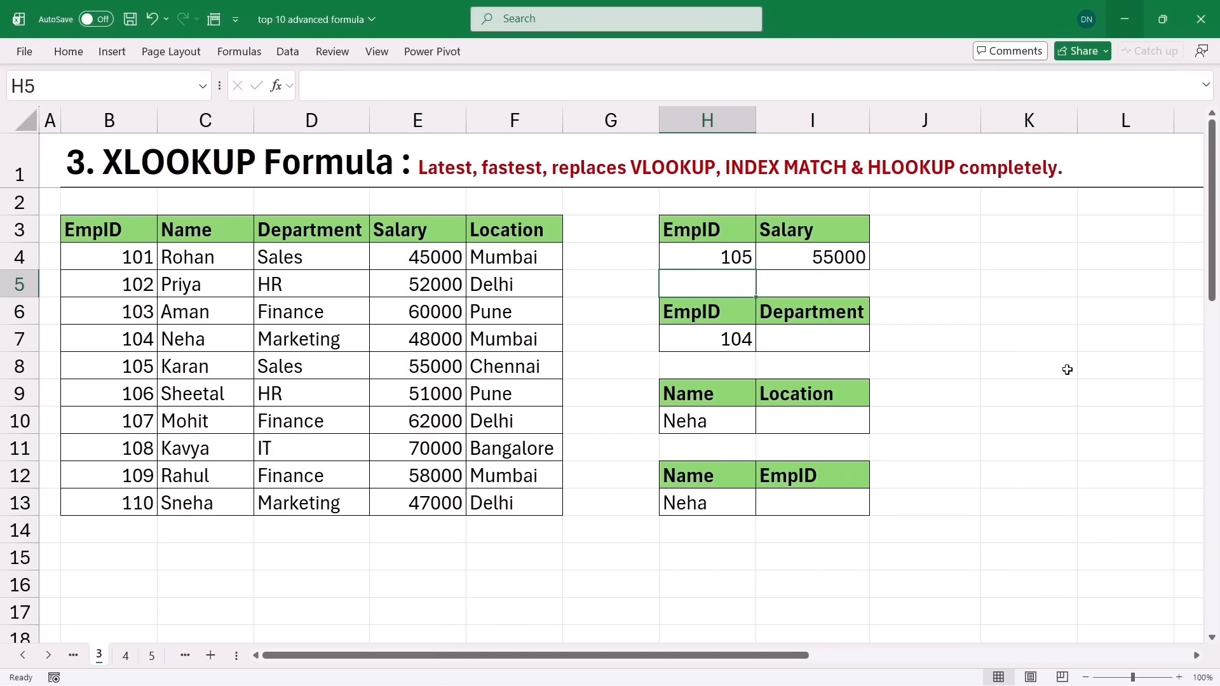
Set the EmpID lookup value in H4 to 113, an ID missing from the employee table
left_click(686, 258)
type("113")
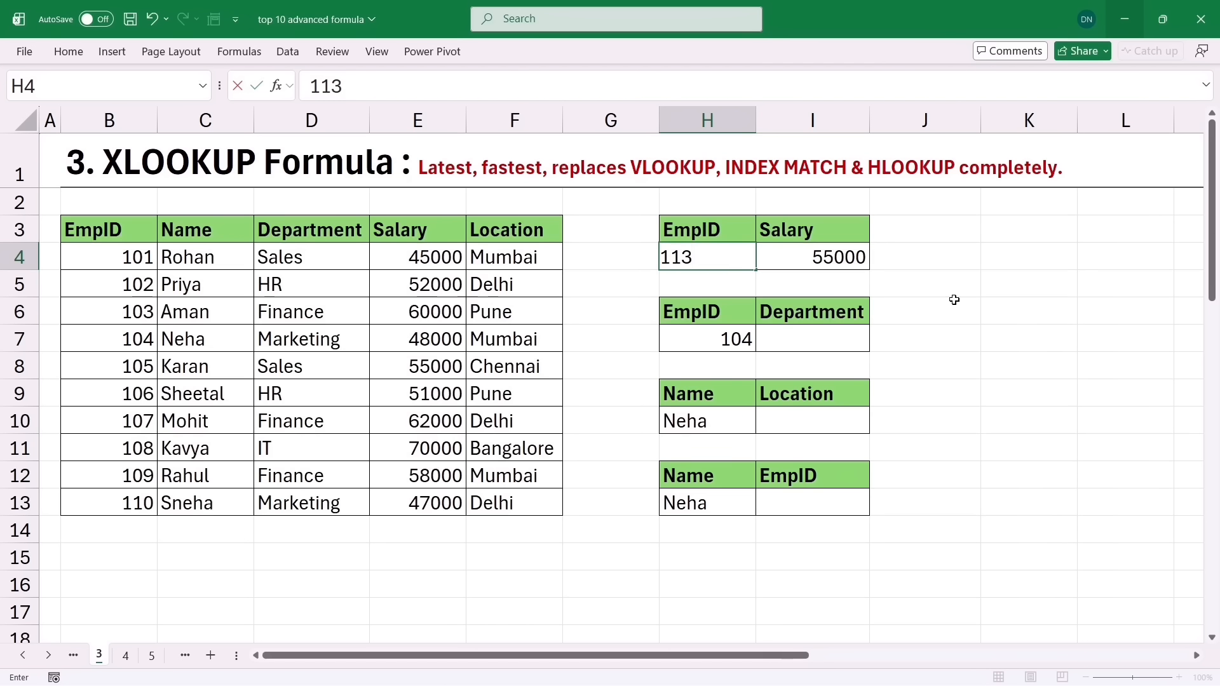
key("Return")
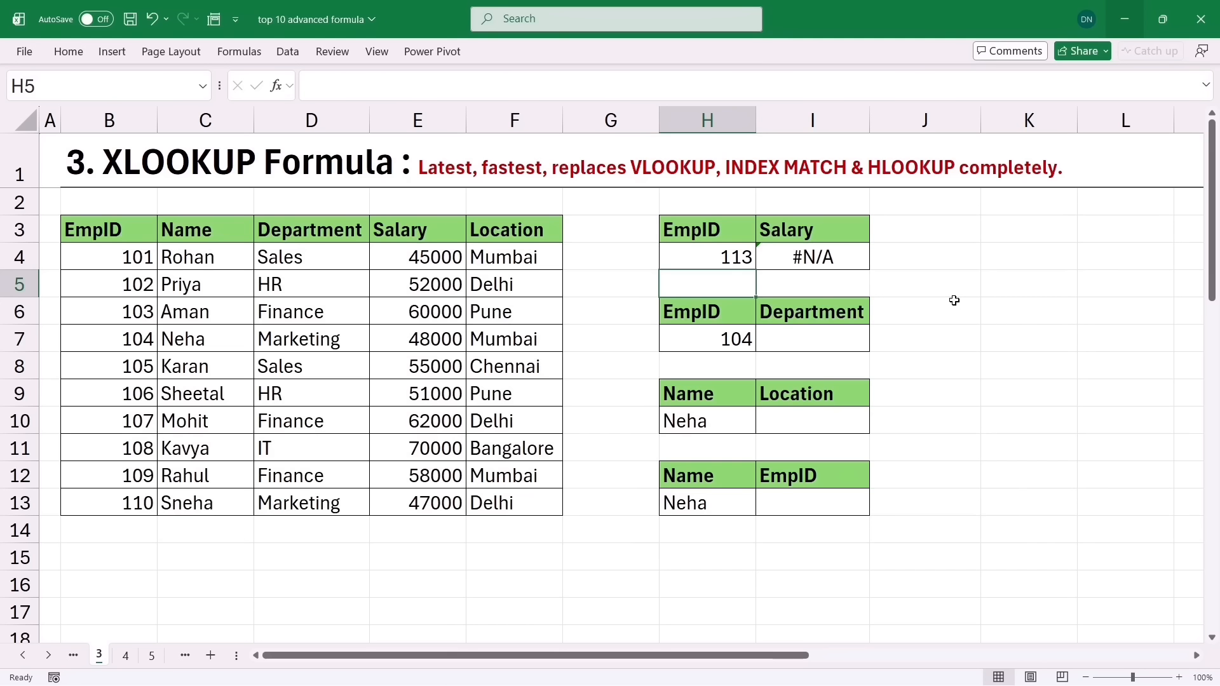
Add "not found" as the if_not_found argument of the XLOOKUP formula in I4
double_click(845, 257)
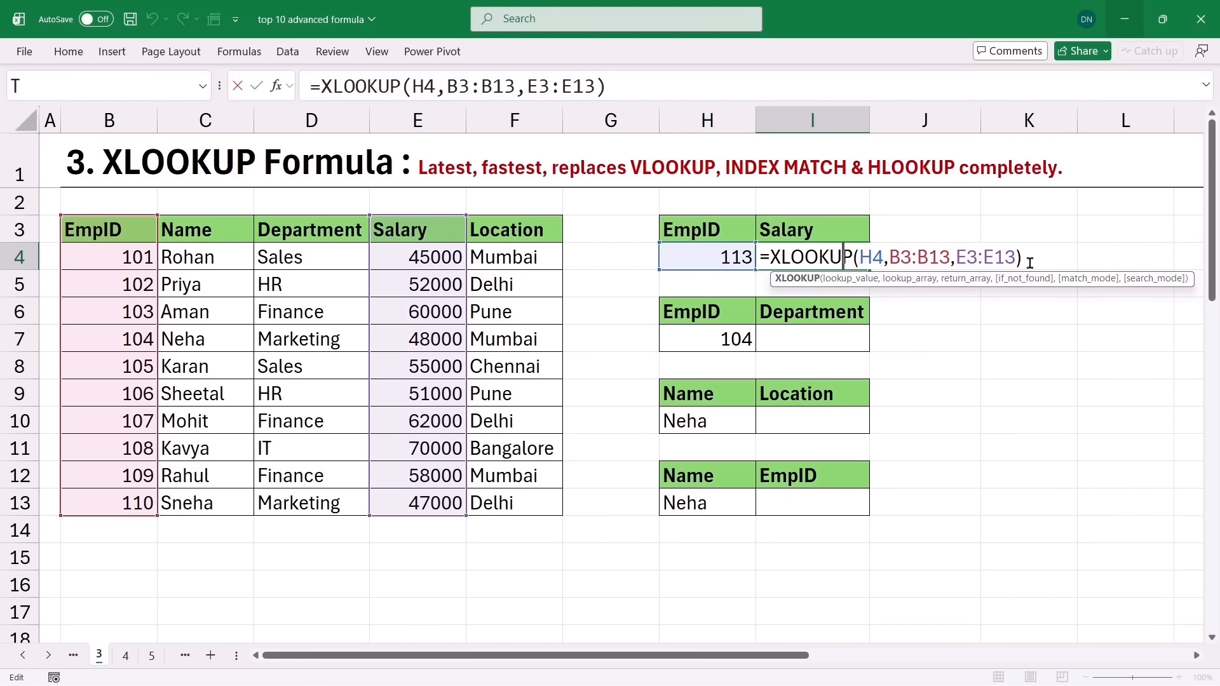
left_click(610, 77)
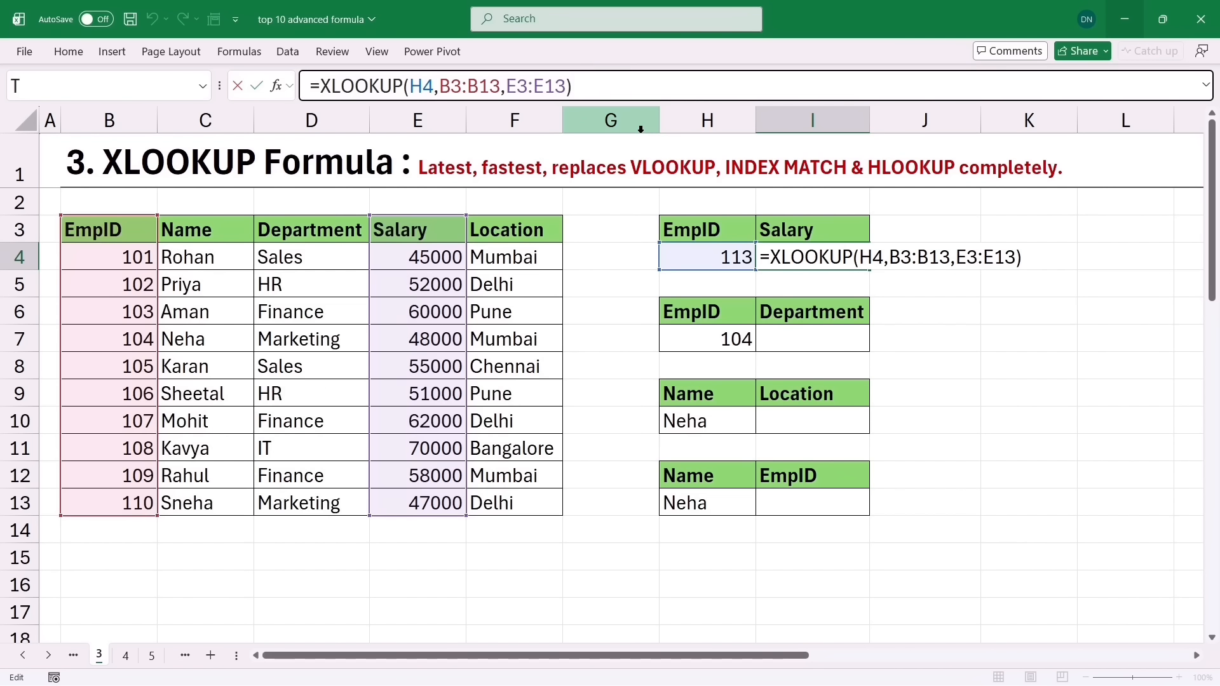
key("BackSpace")
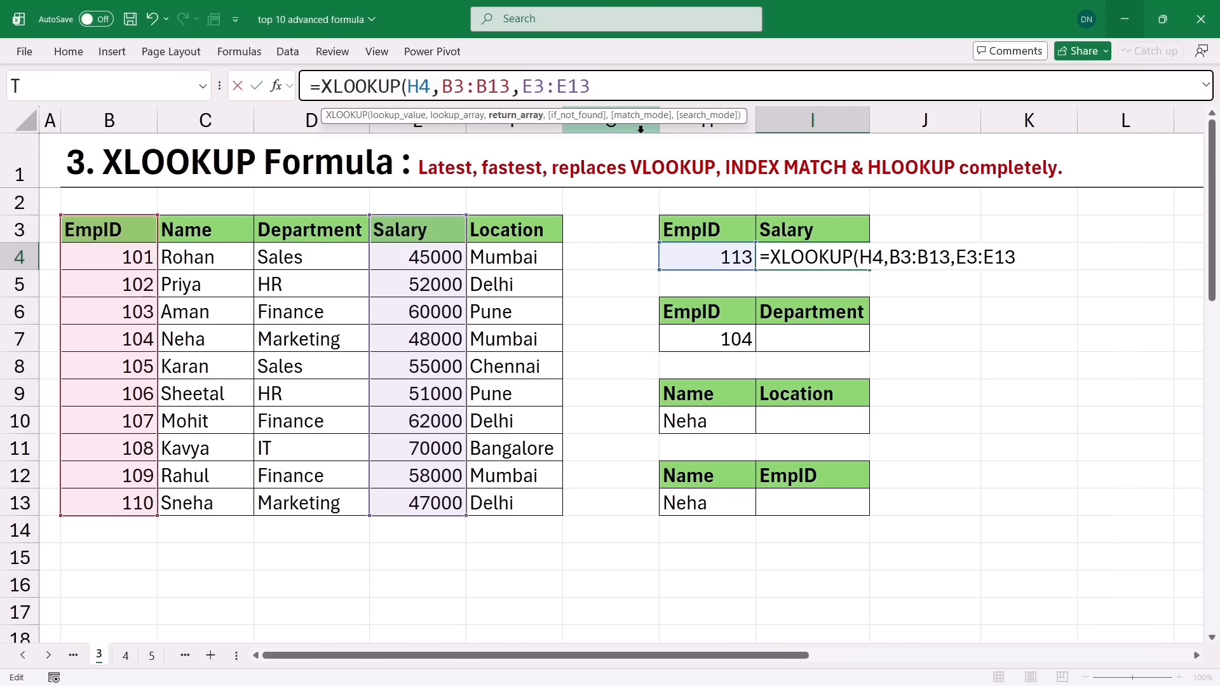
type(",")
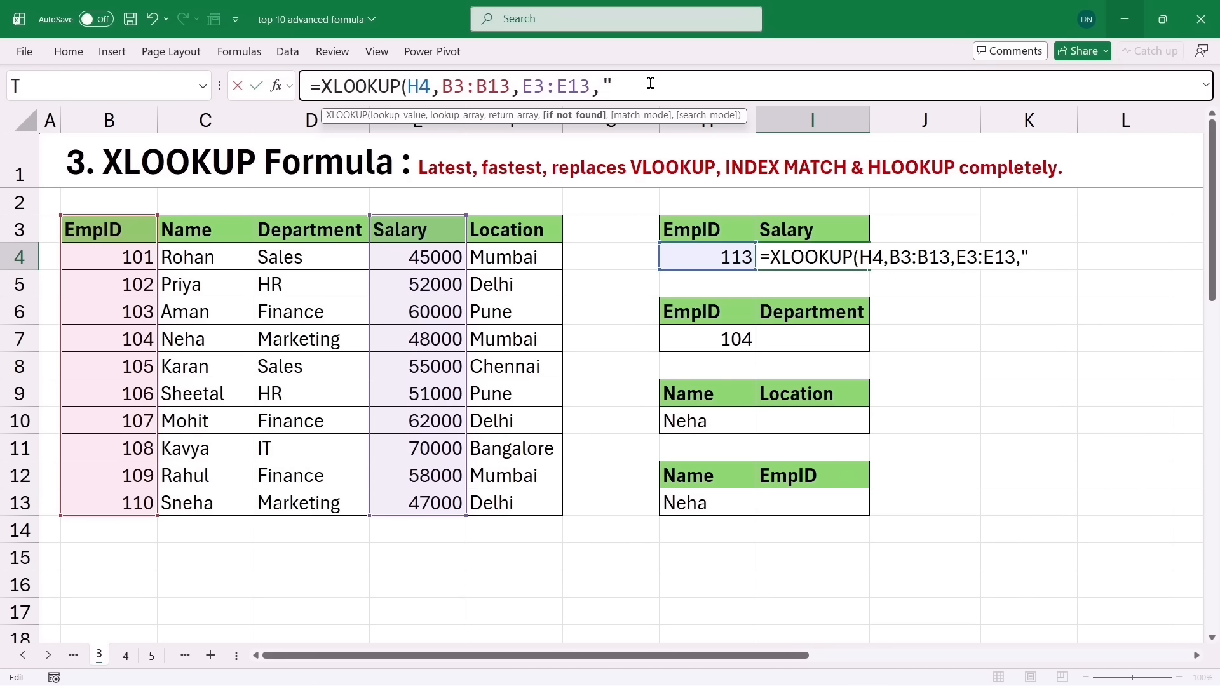
type("not found\"")
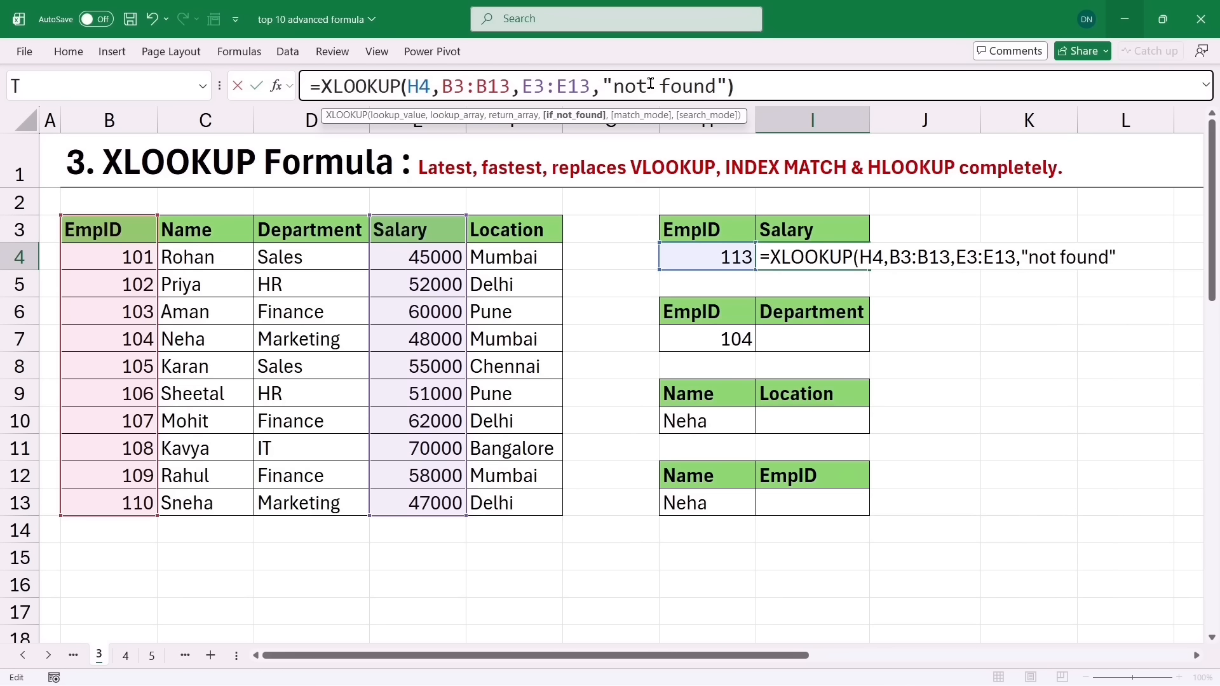
type(")")
key("Return")
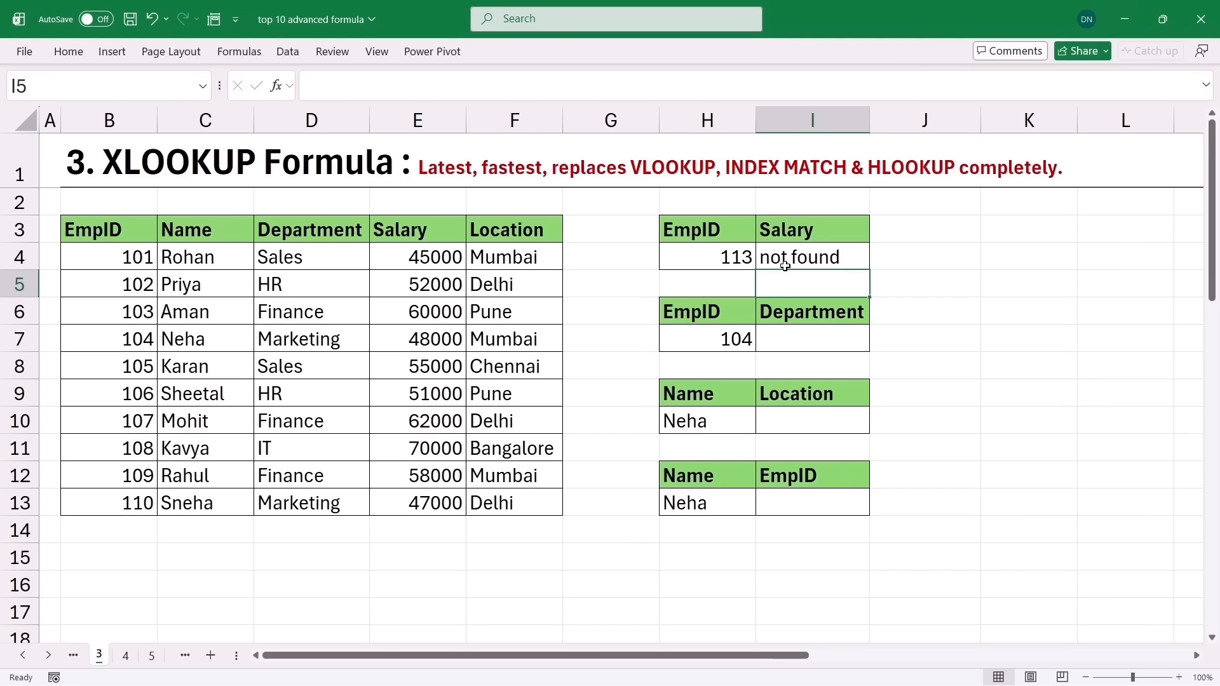
Examine the match_mode and search_mode options available for I4's XLOOKUP formula, keeping the formula as it was
double_click(829, 259)
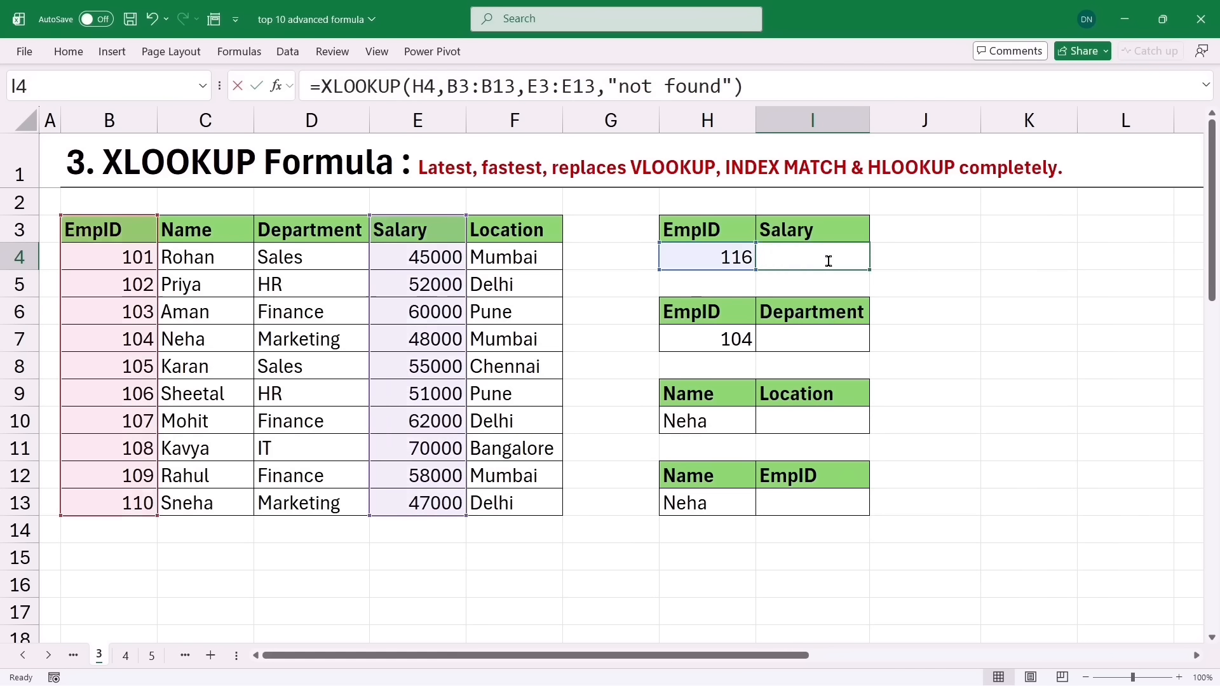
left_click(756, 86)
key("BackSpace")
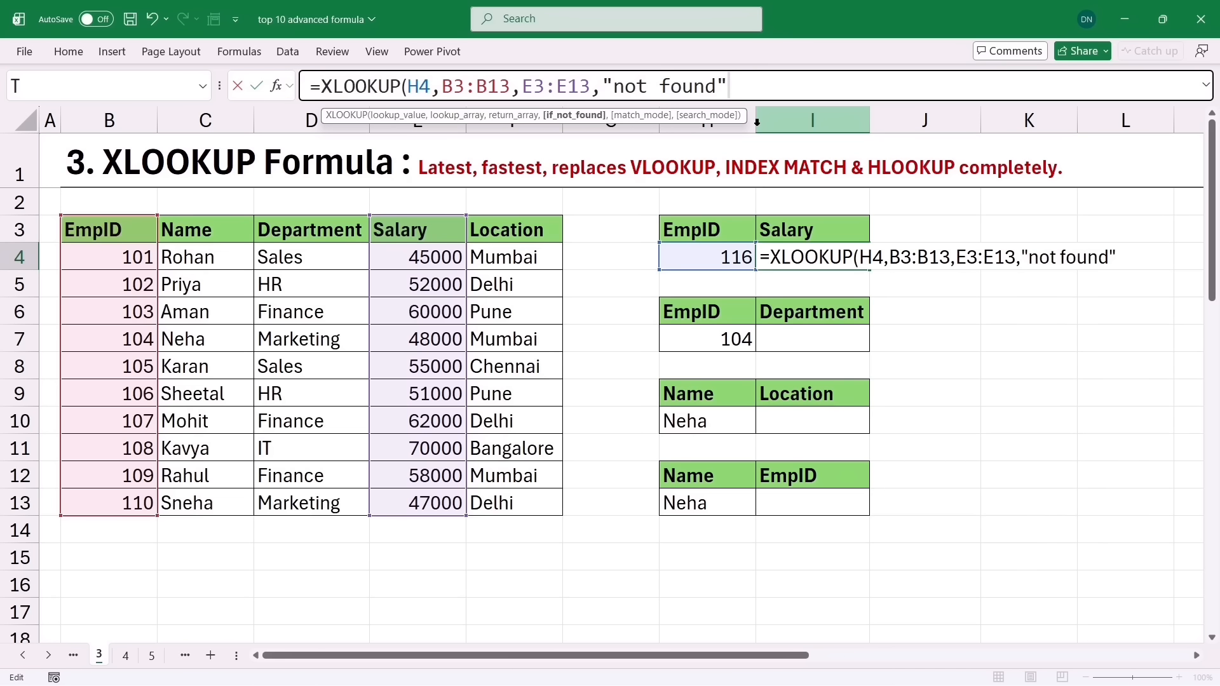
type(",")
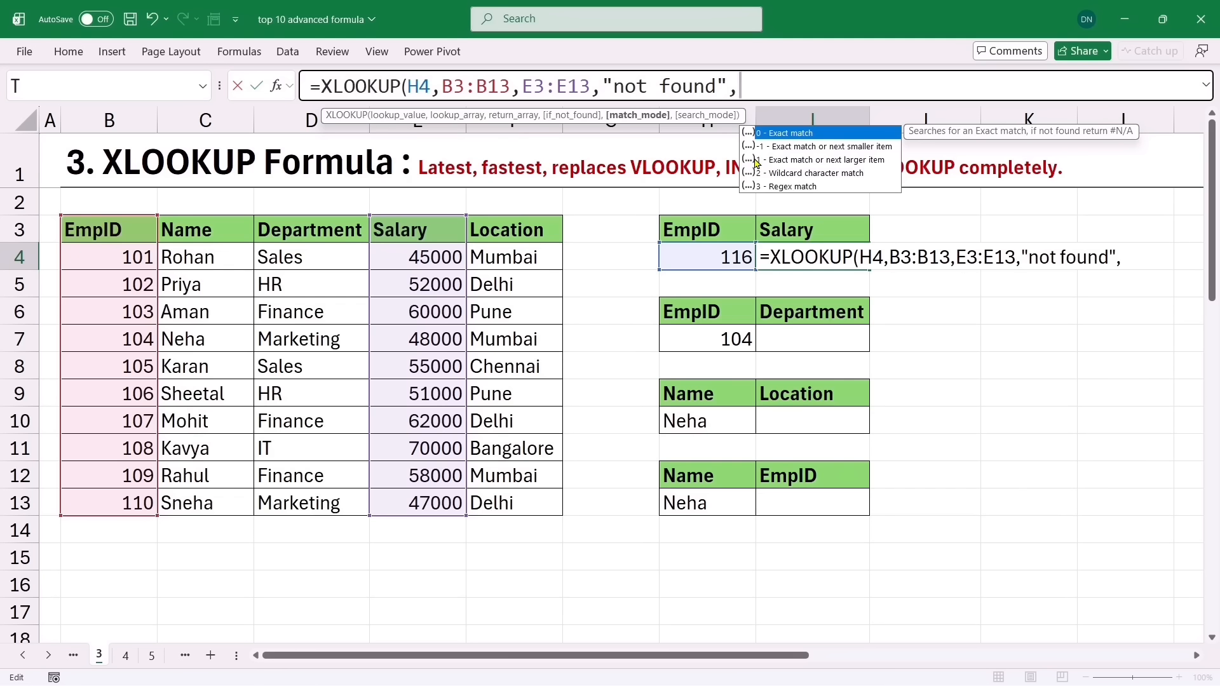
type(",")
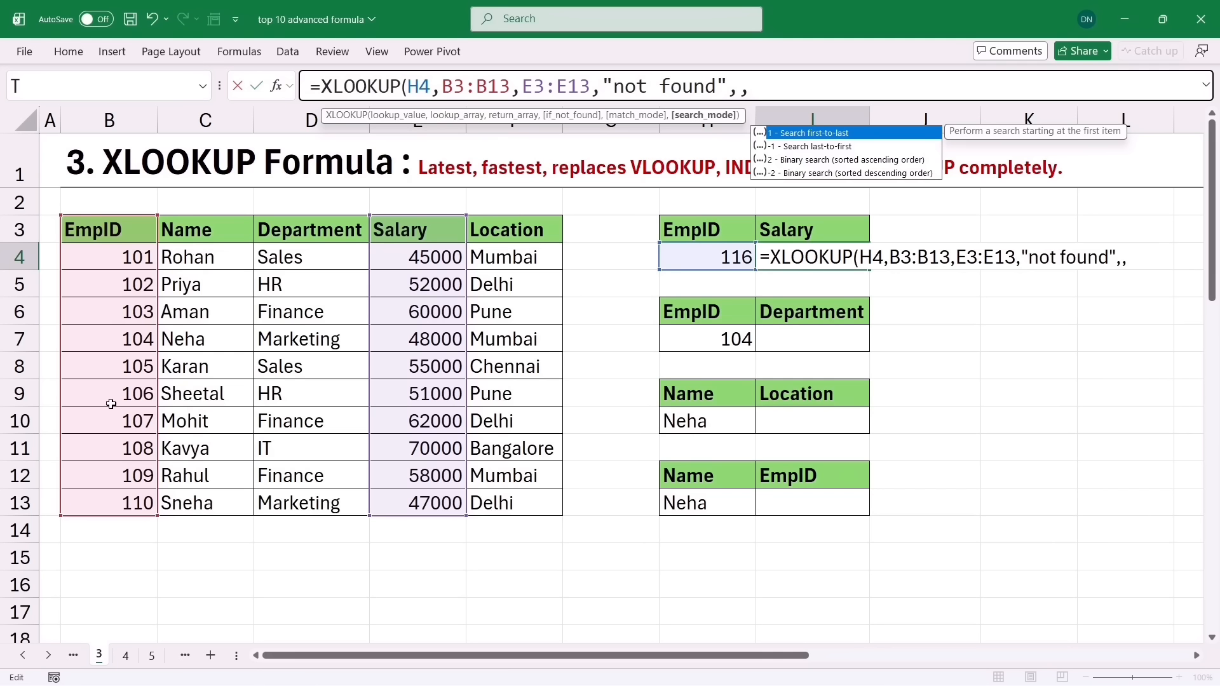
left_click(822, 150)
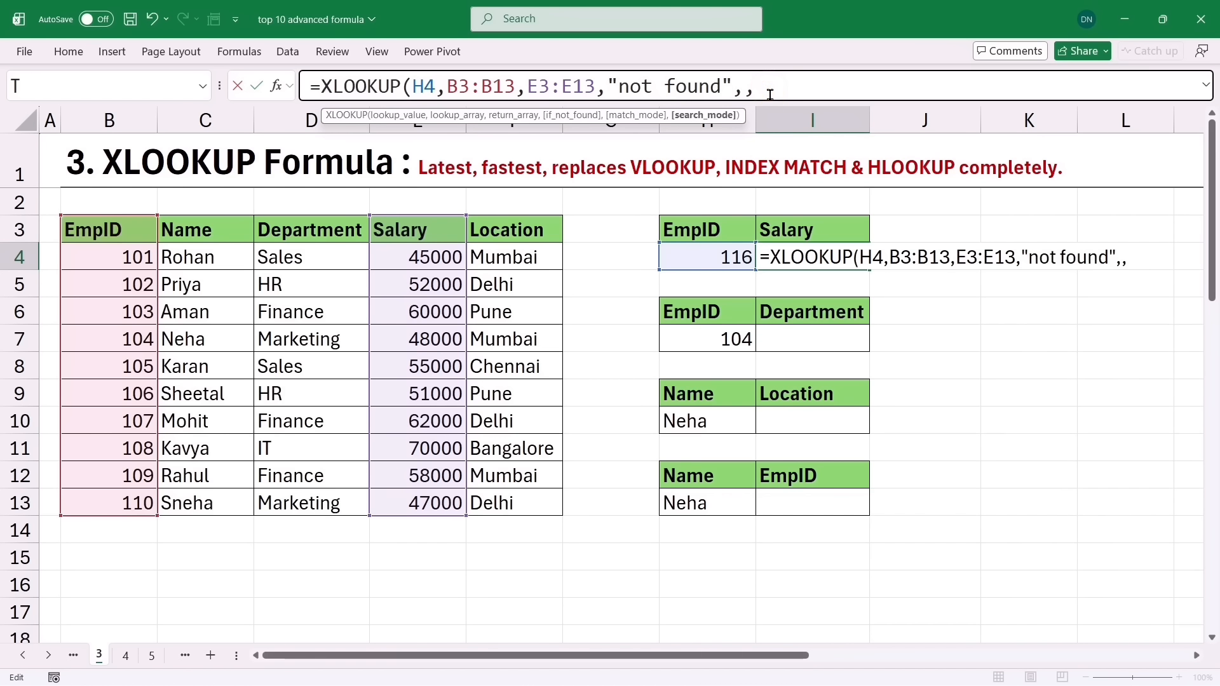
key("BackSpace")
key("BackSpace")
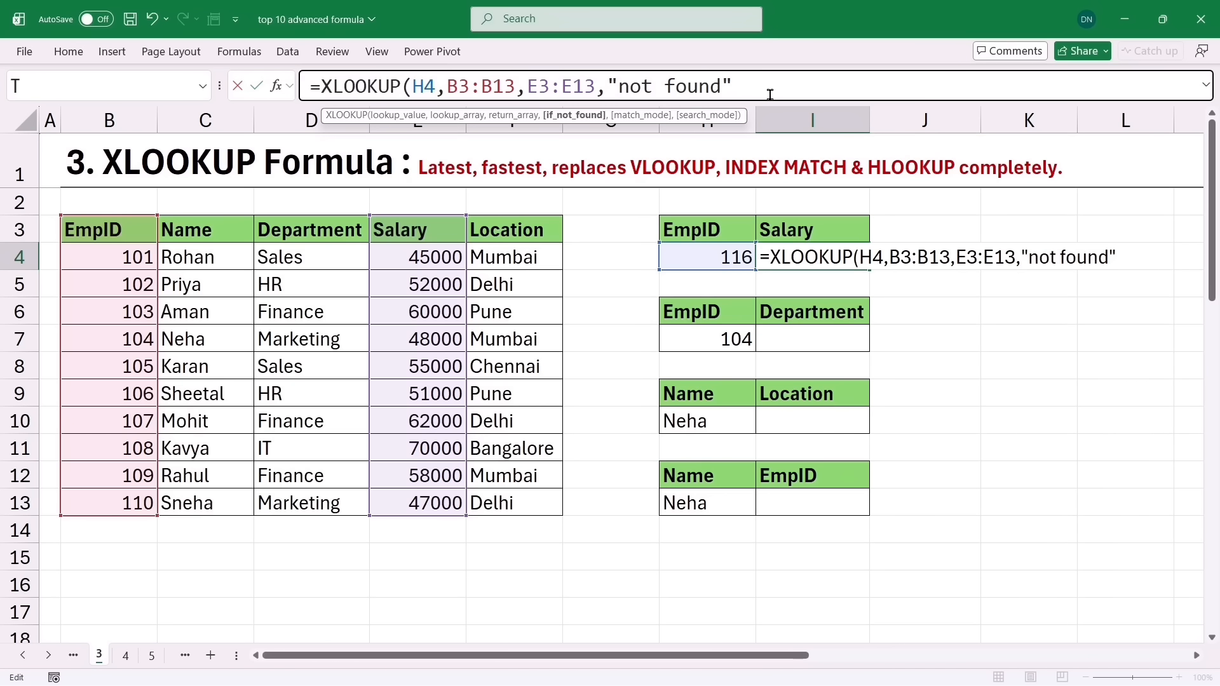
type(")")
key("Return")
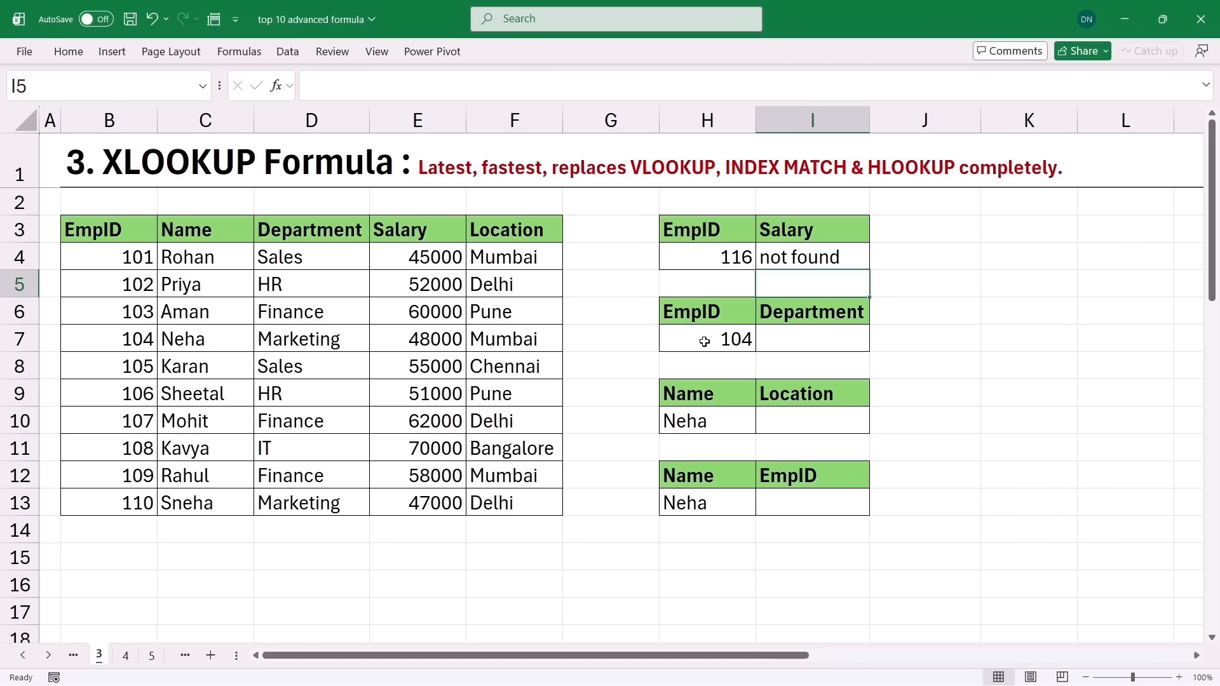
Enter an XLOOKUP formula in I7 that looks up H7 in B3:B13 and returns the department from D3:D13
left_click(787, 342)
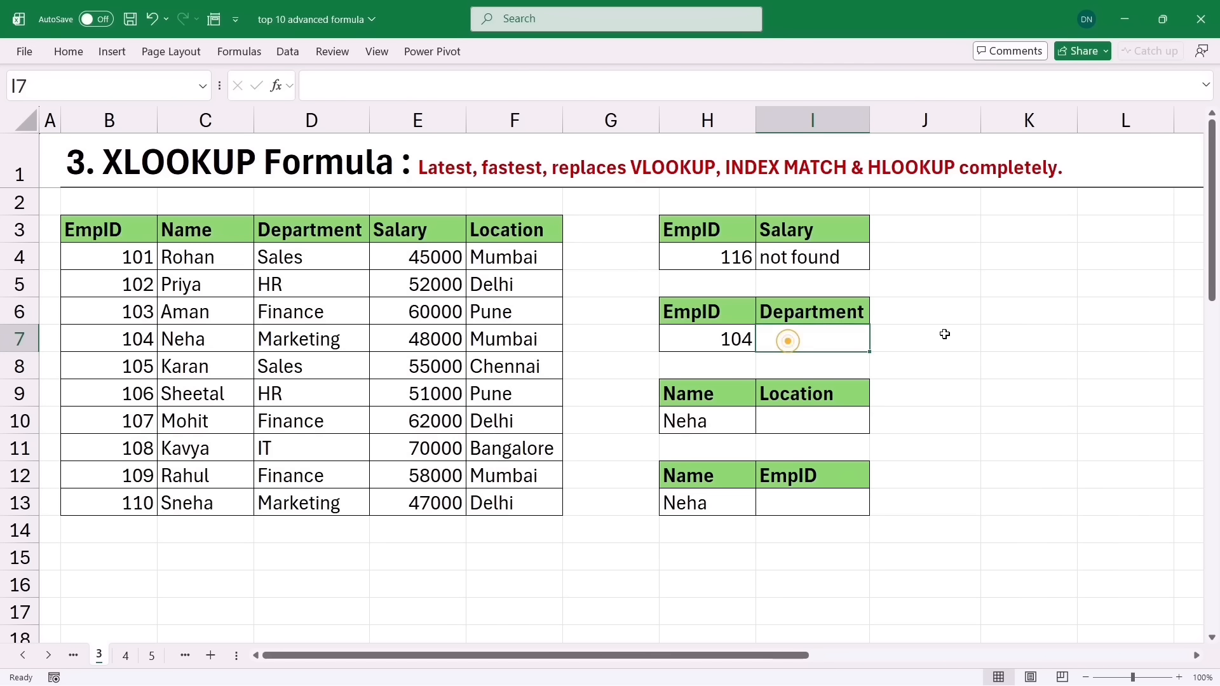
type("=")
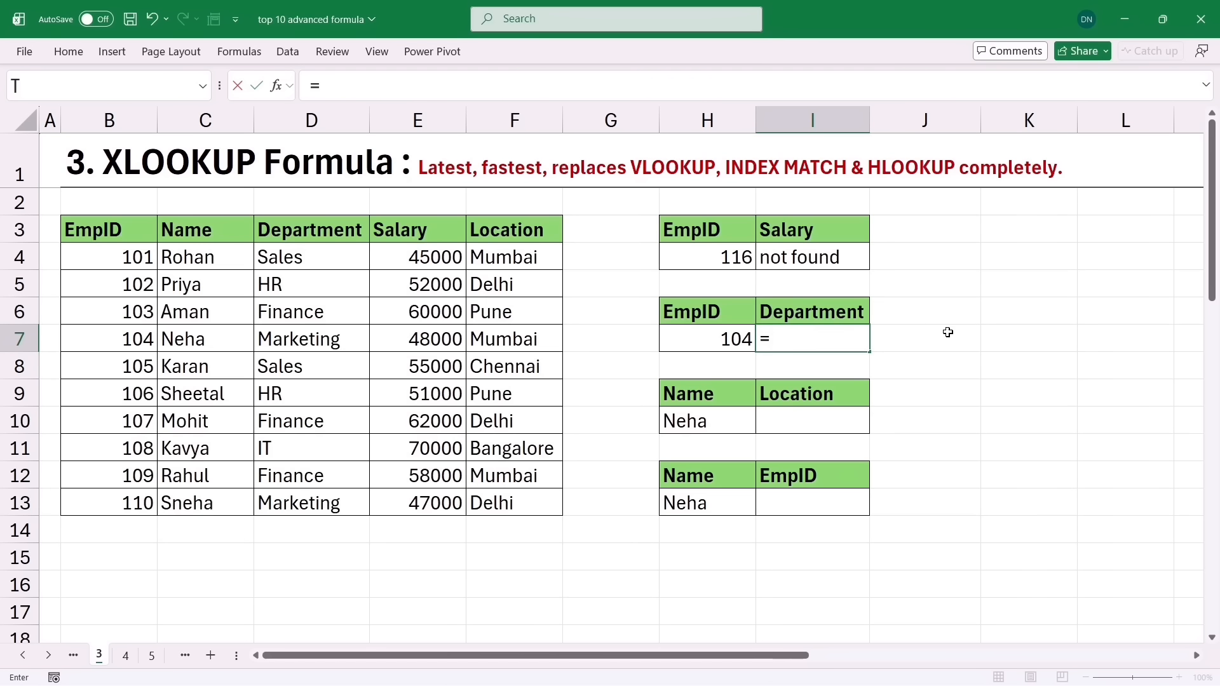
type("xloo")
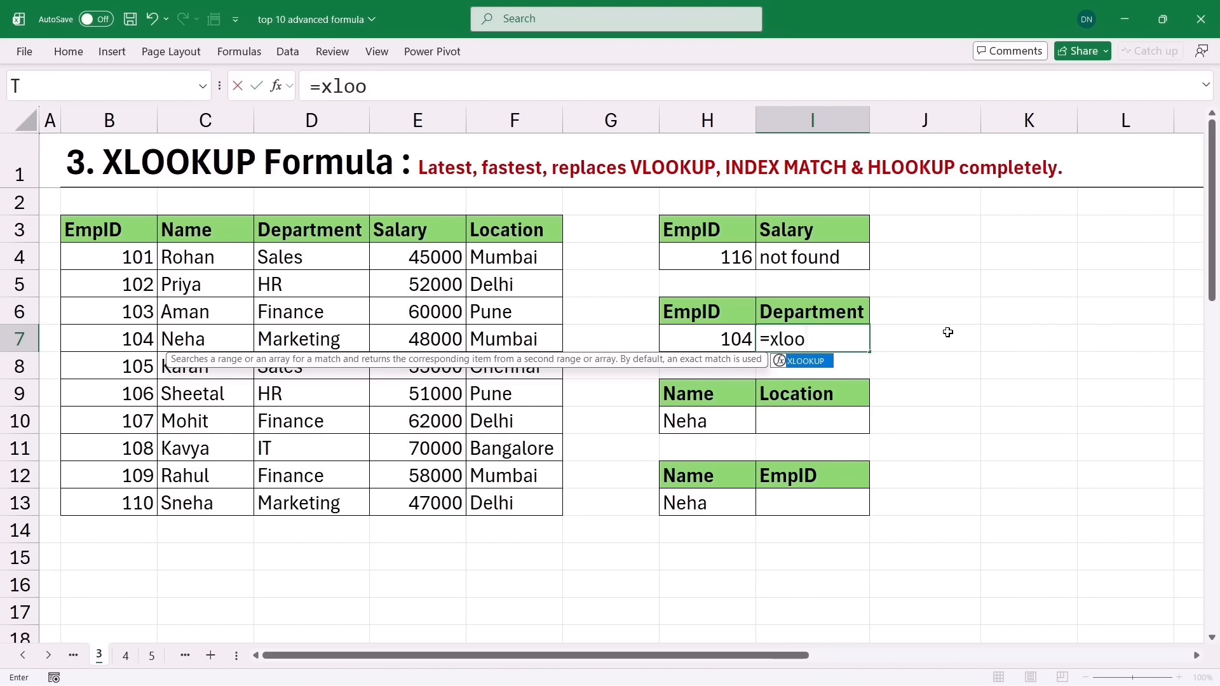
key("Tab")
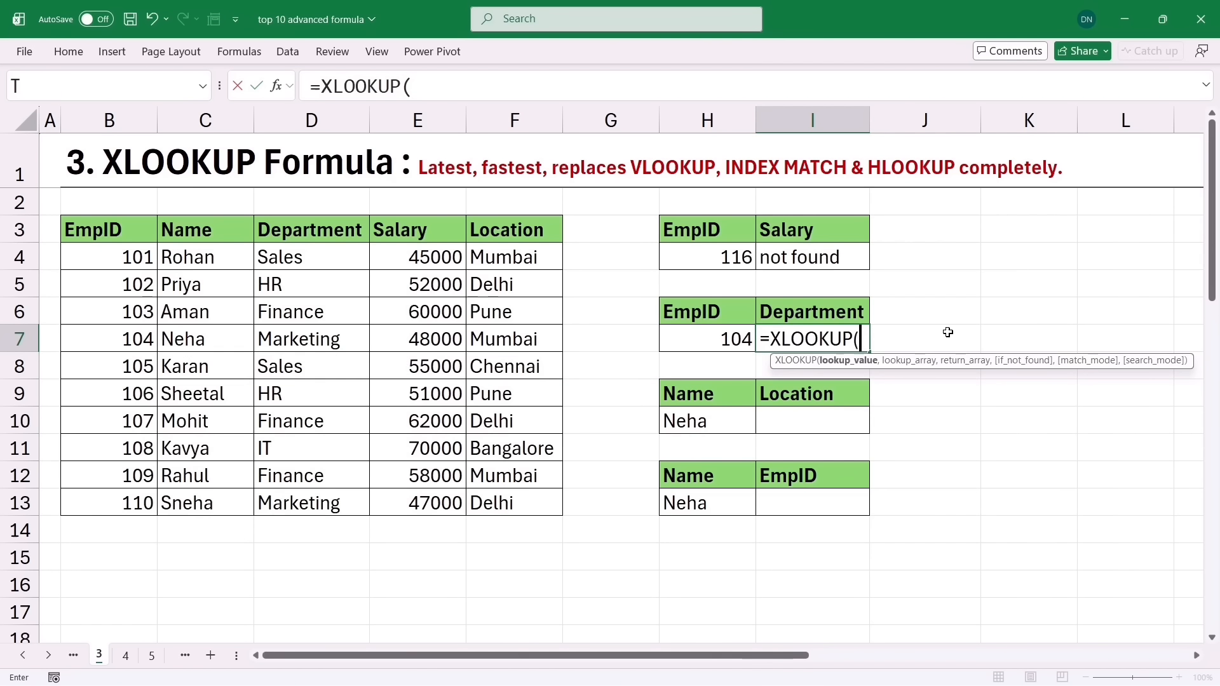
left_click(701, 343)
type(",")
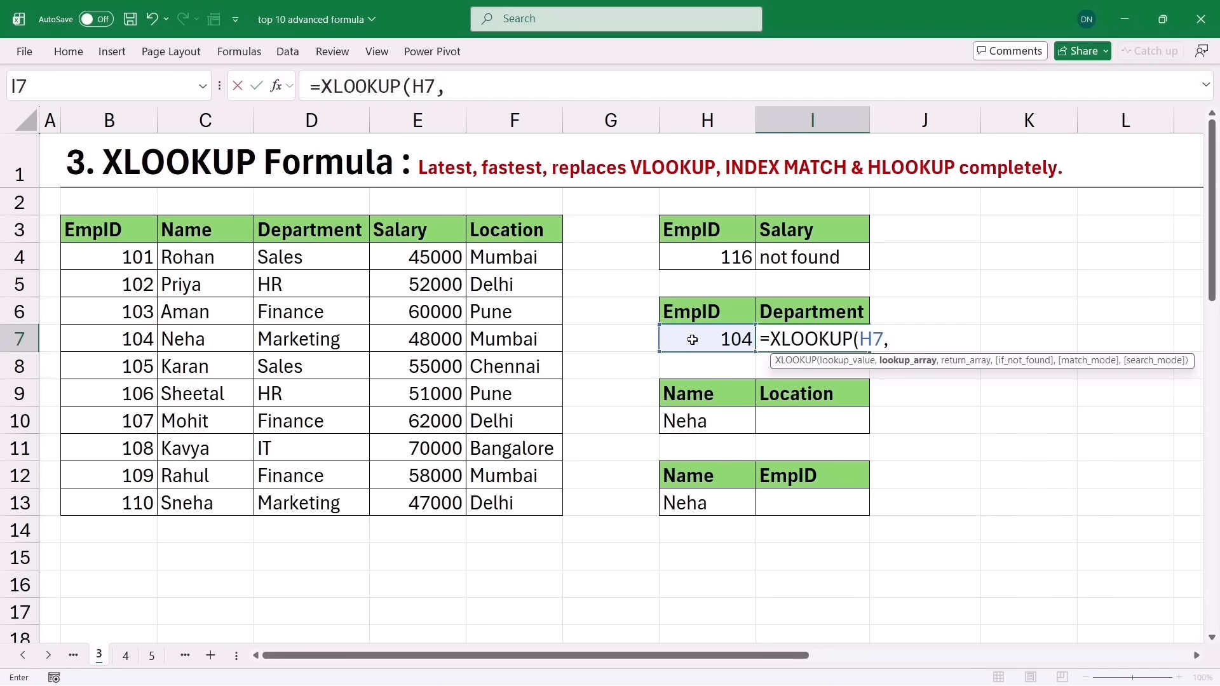
left_click_drag(96, 230, 96, 500)
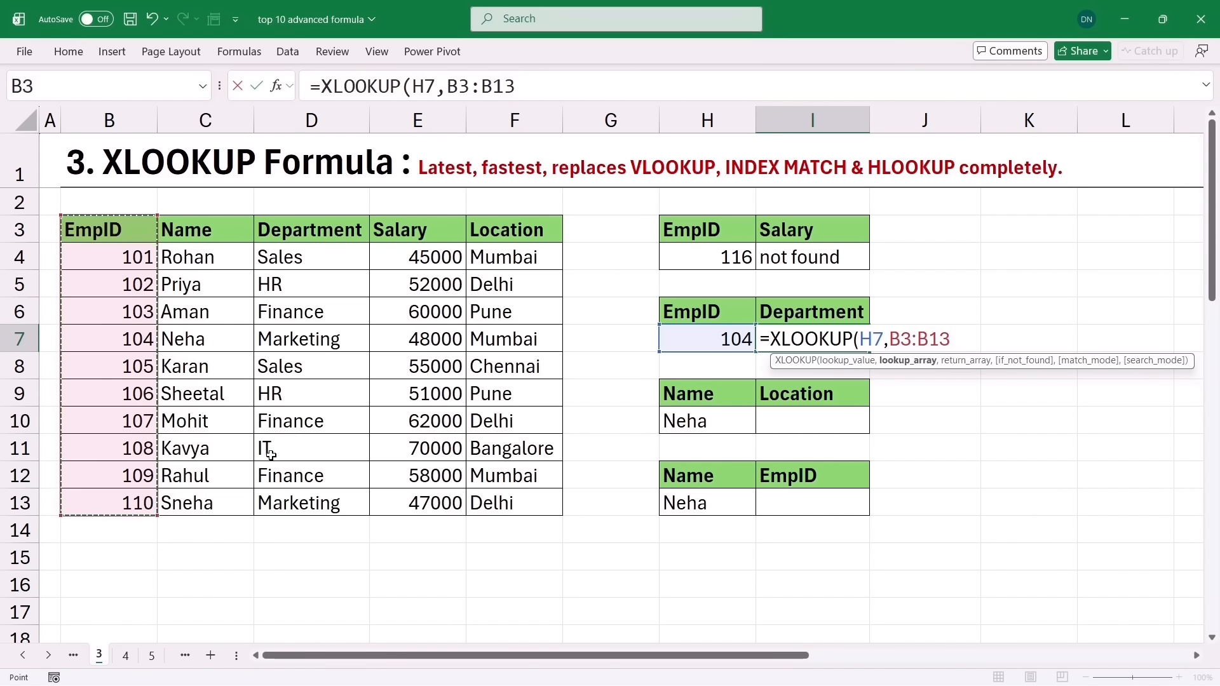
type(",")
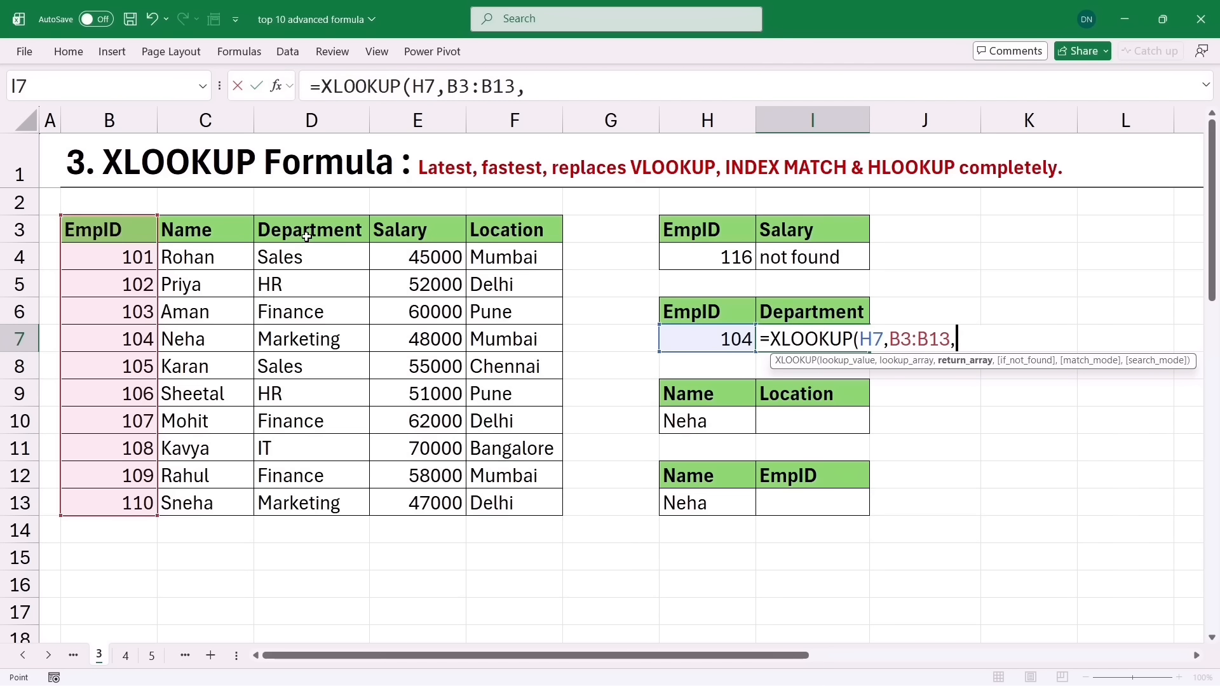
left_click_drag(307, 238, 316, 493)
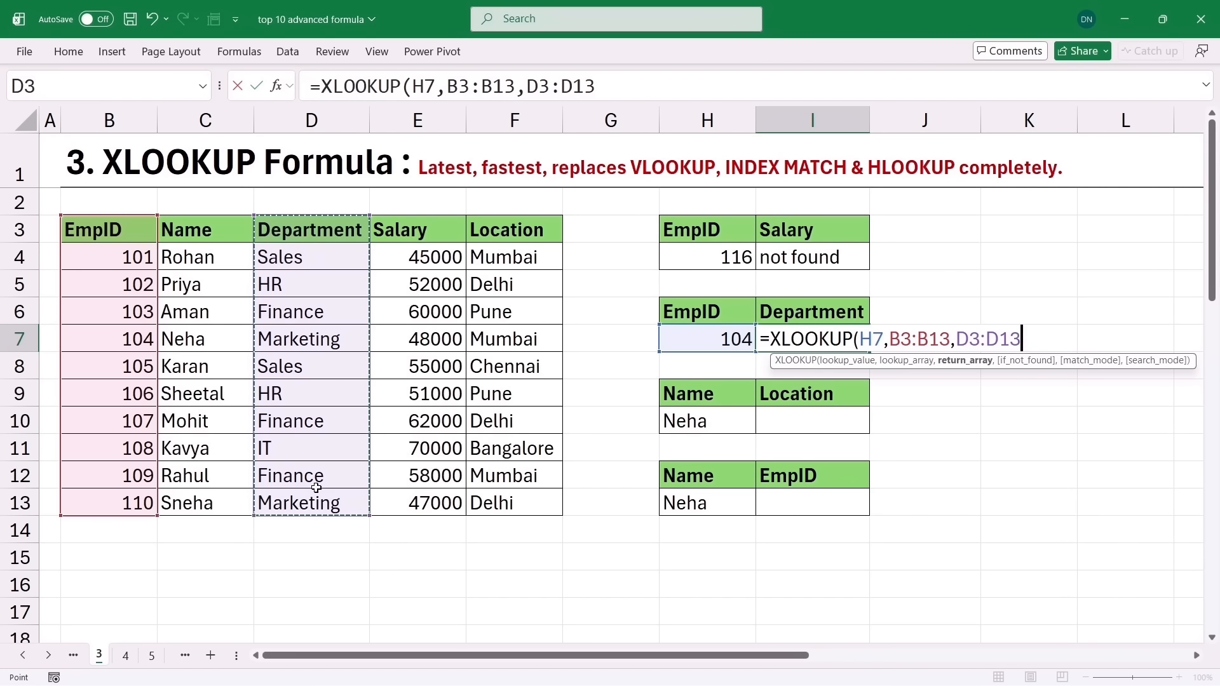
key("Return")
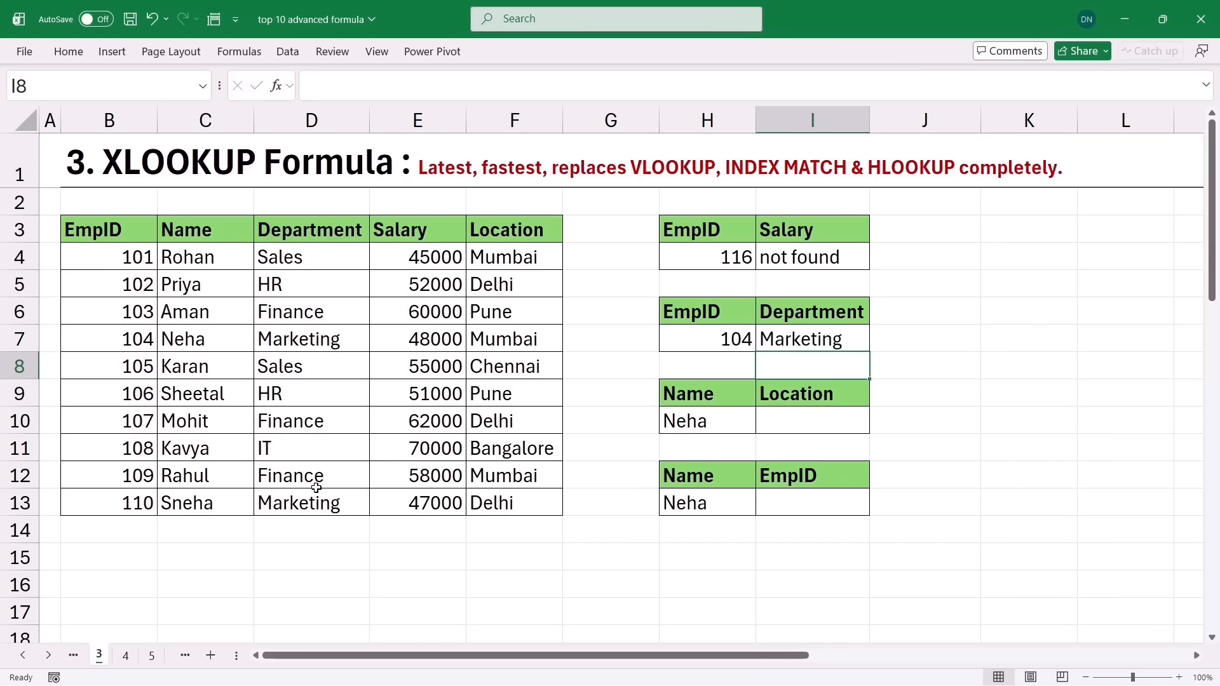
Change the EmpID lookup value in H7 to 106
left_click(672, 346)
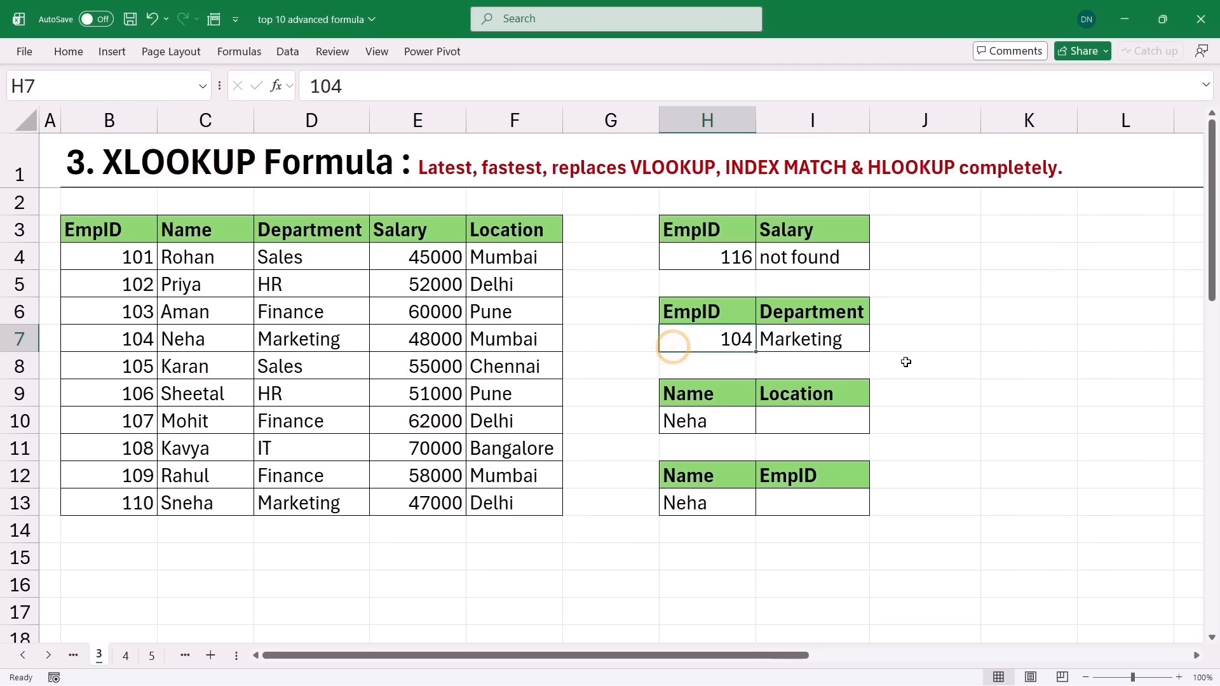
type("10")
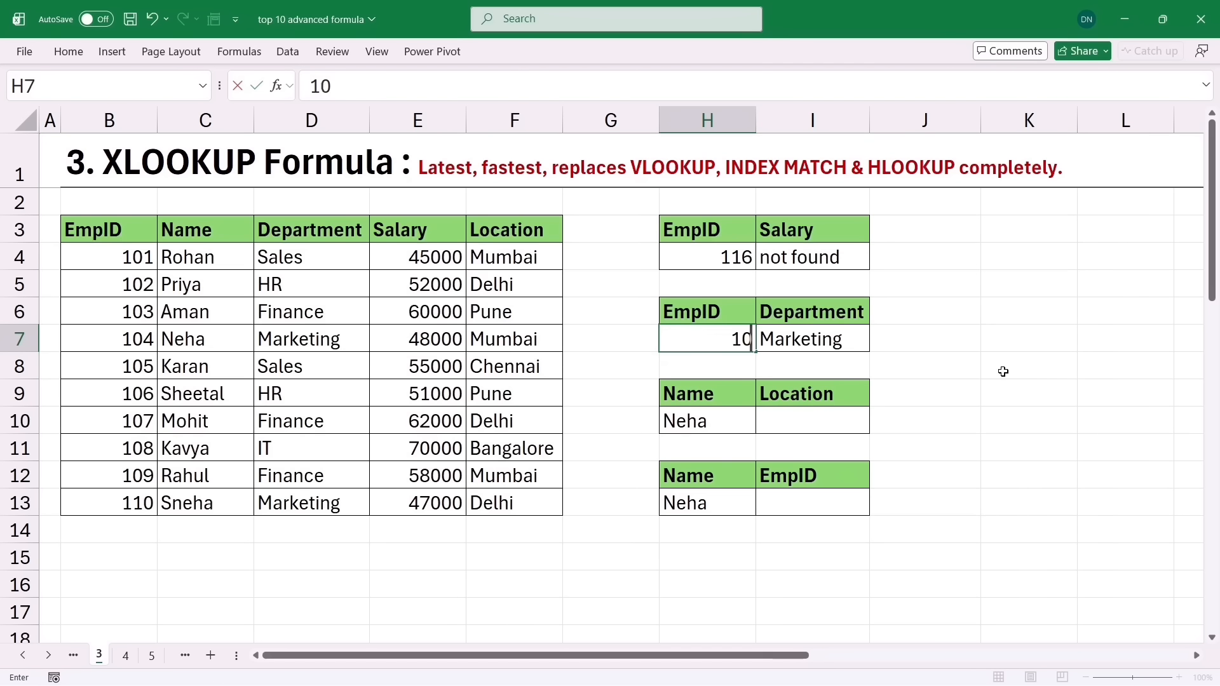
type("6")
key("Return")
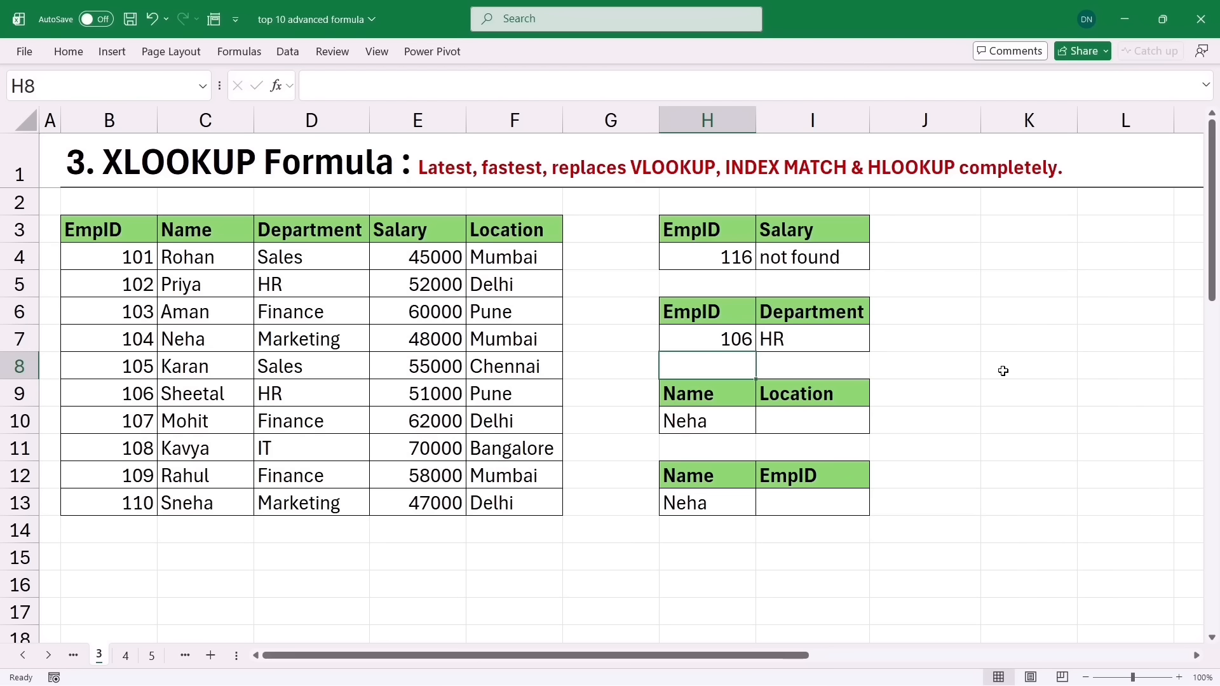
Enter an XLOOKUP formula in I10 that looks up H10 in C3:C13 and returns the location from F3:F13
left_click(759, 423)
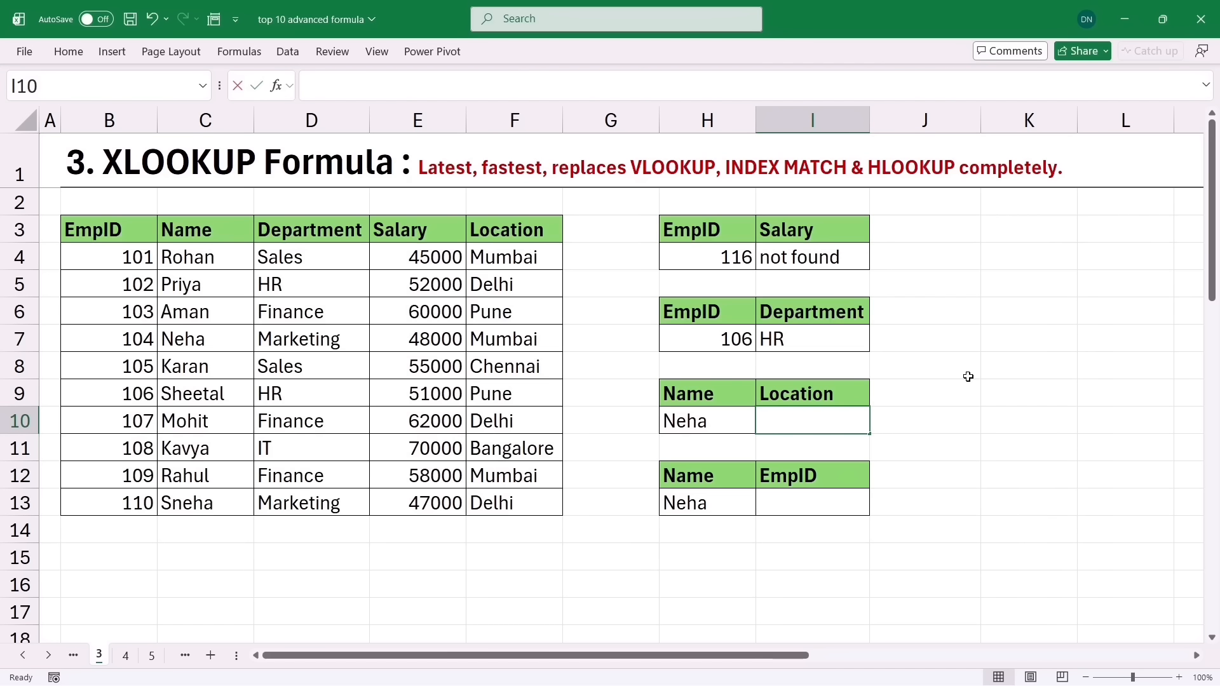
type("=xloo")
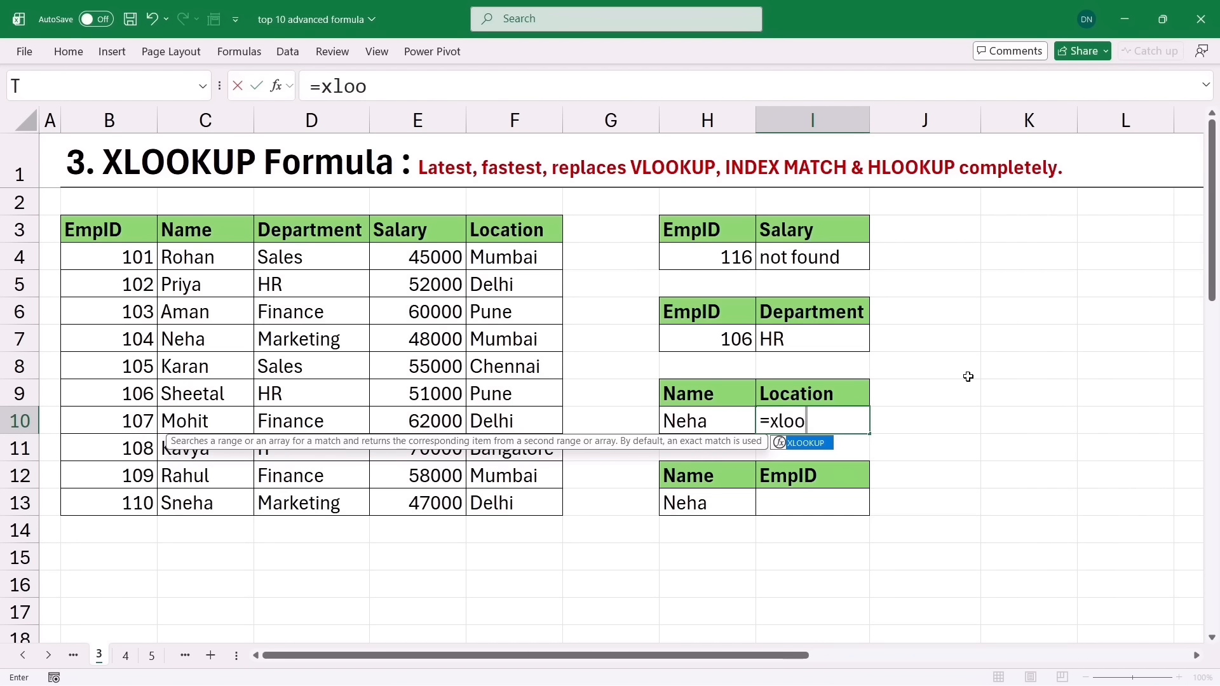
key("Tab")
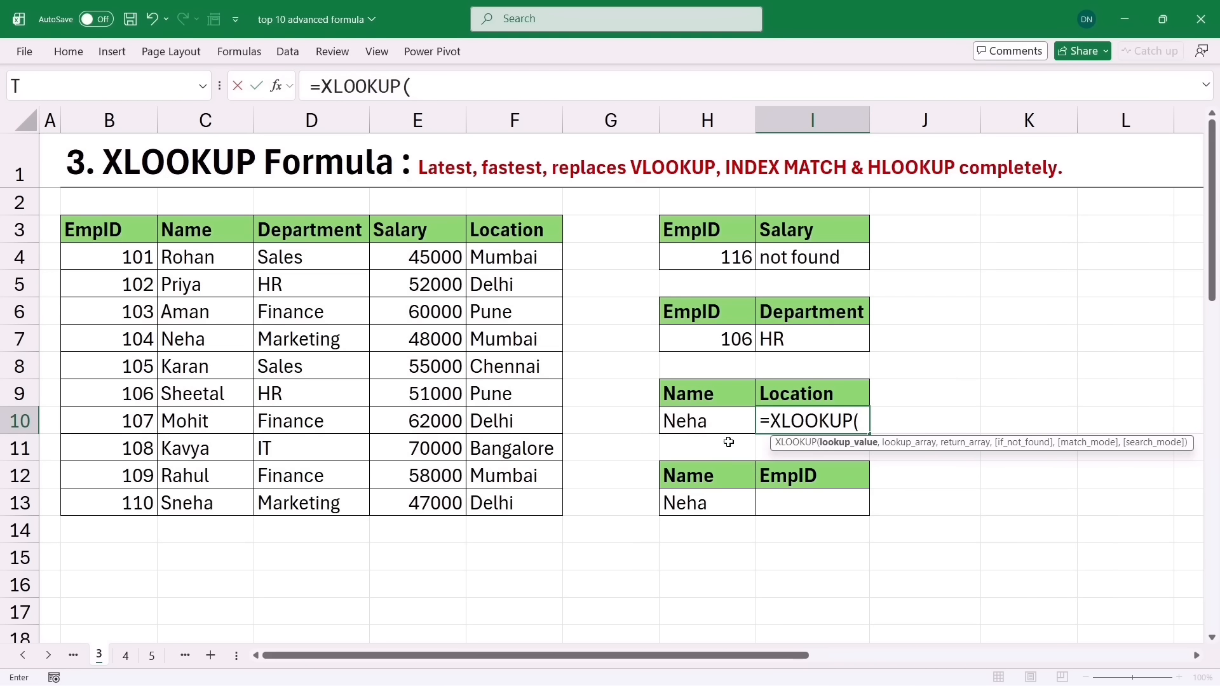
left_click(698, 427)
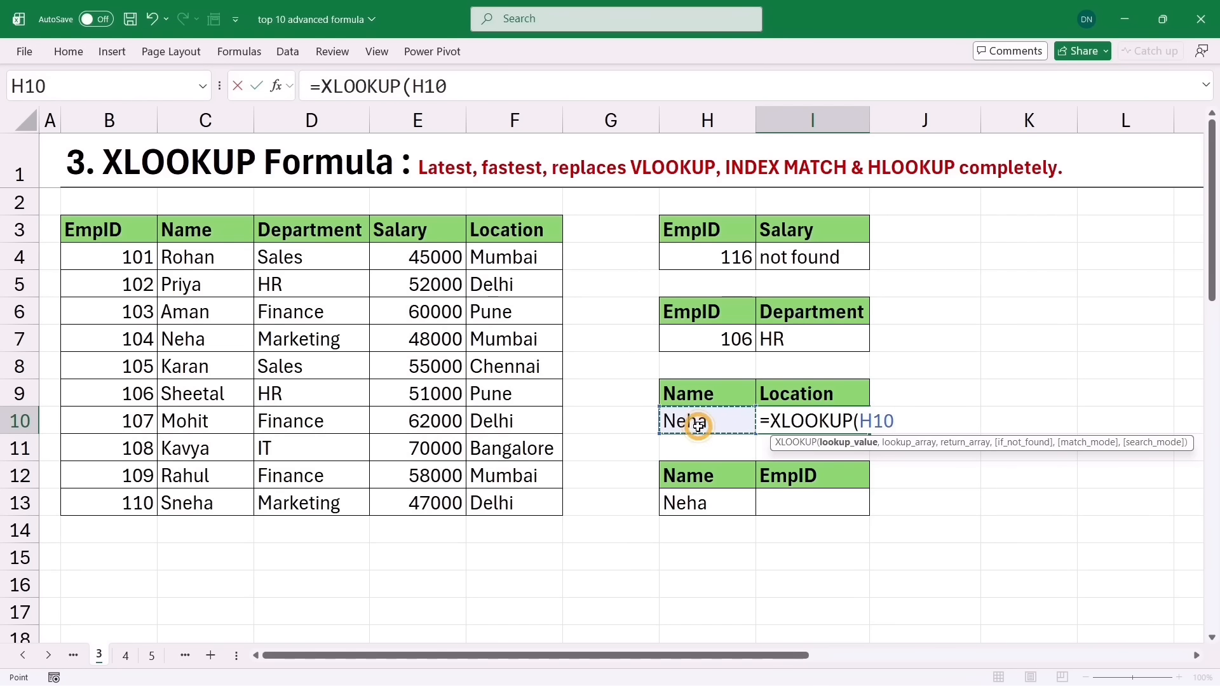
type(",")
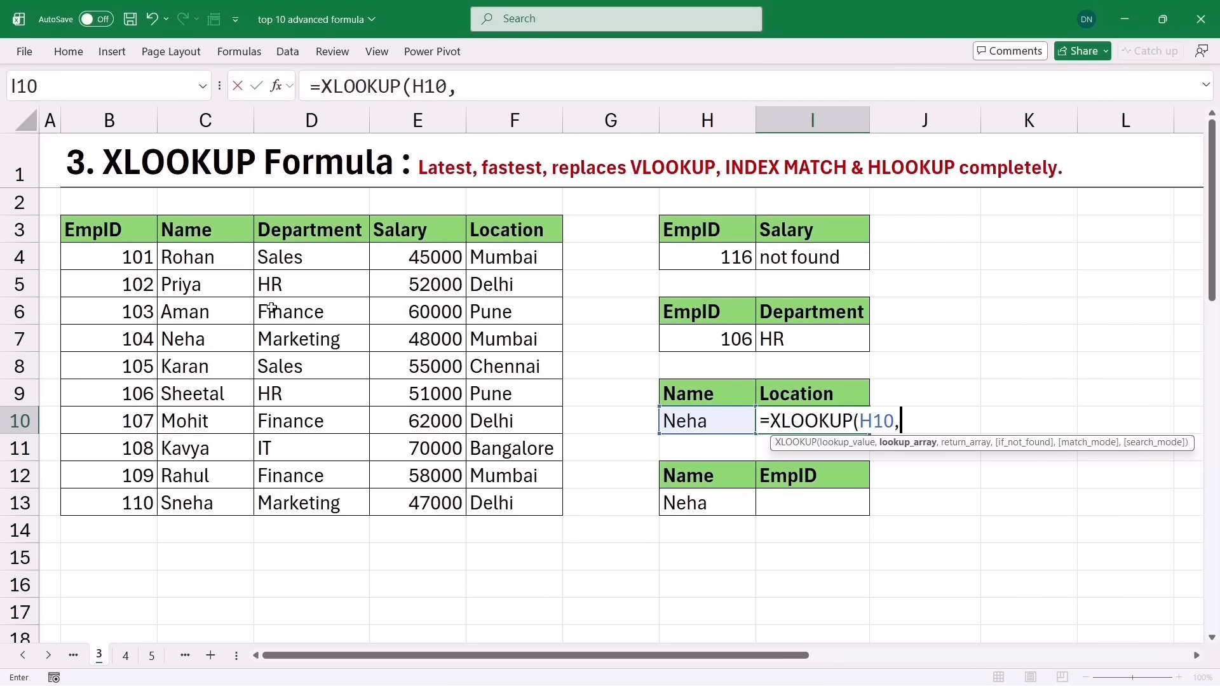
left_click_drag(180, 234, 207, 496)
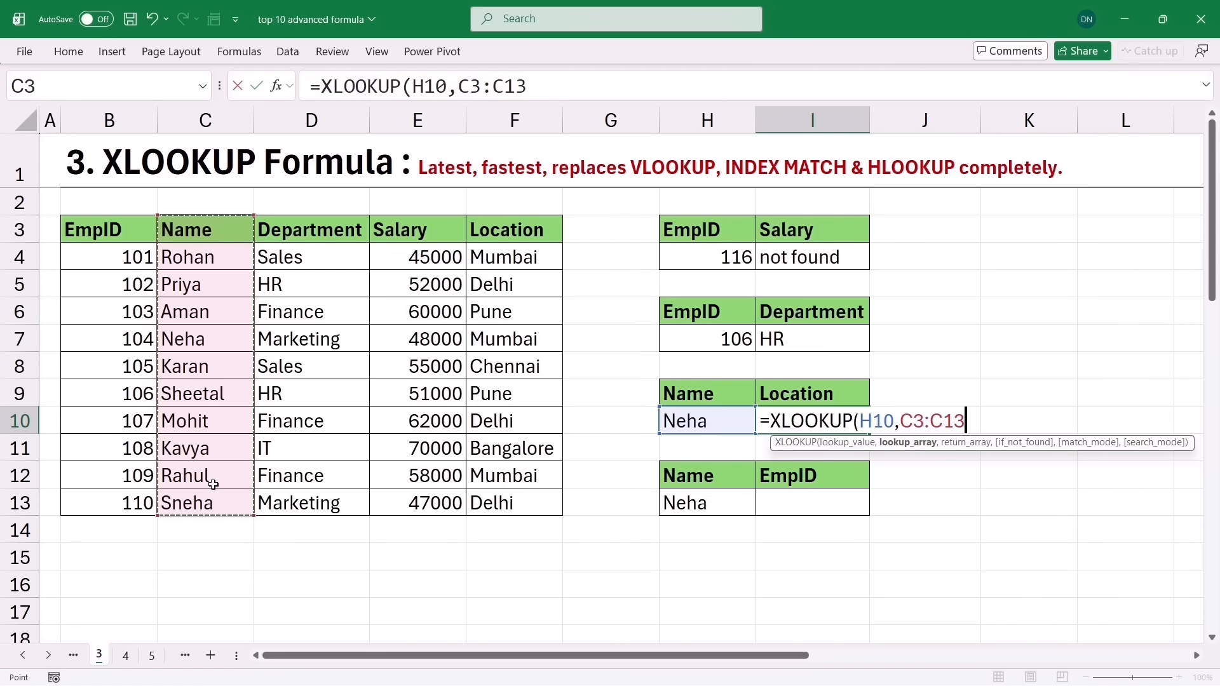
type(",")
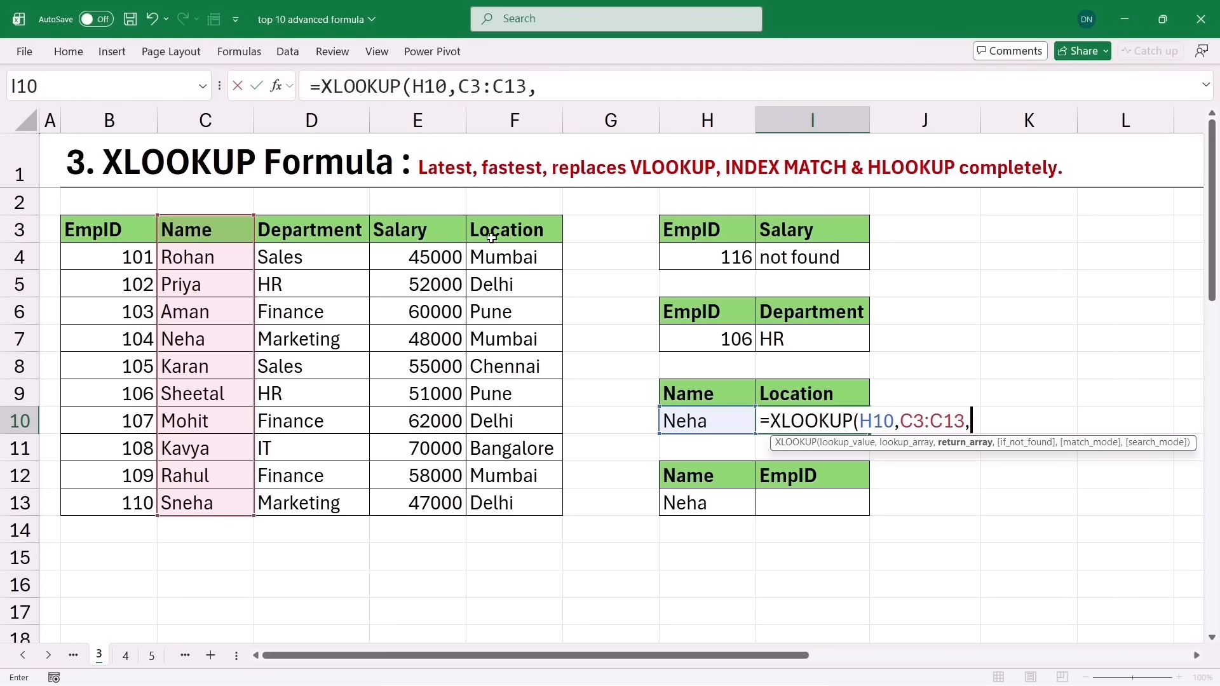
left_click_drag(492, 233, 570, 486)
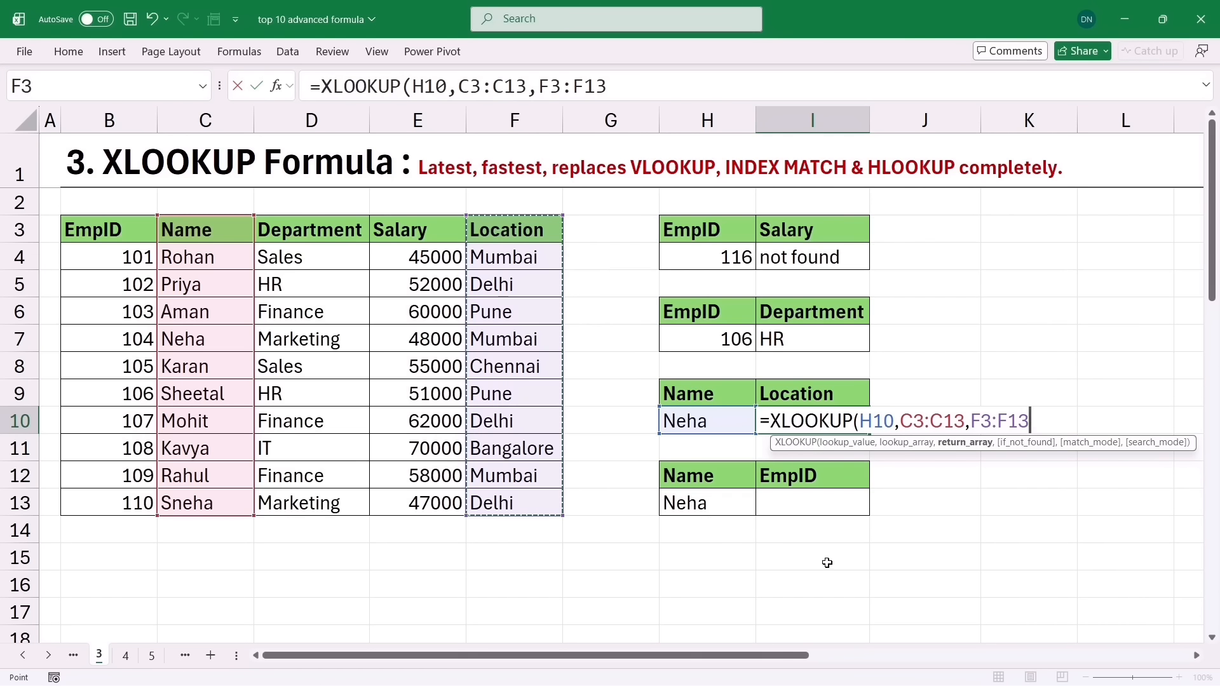
key("Return")
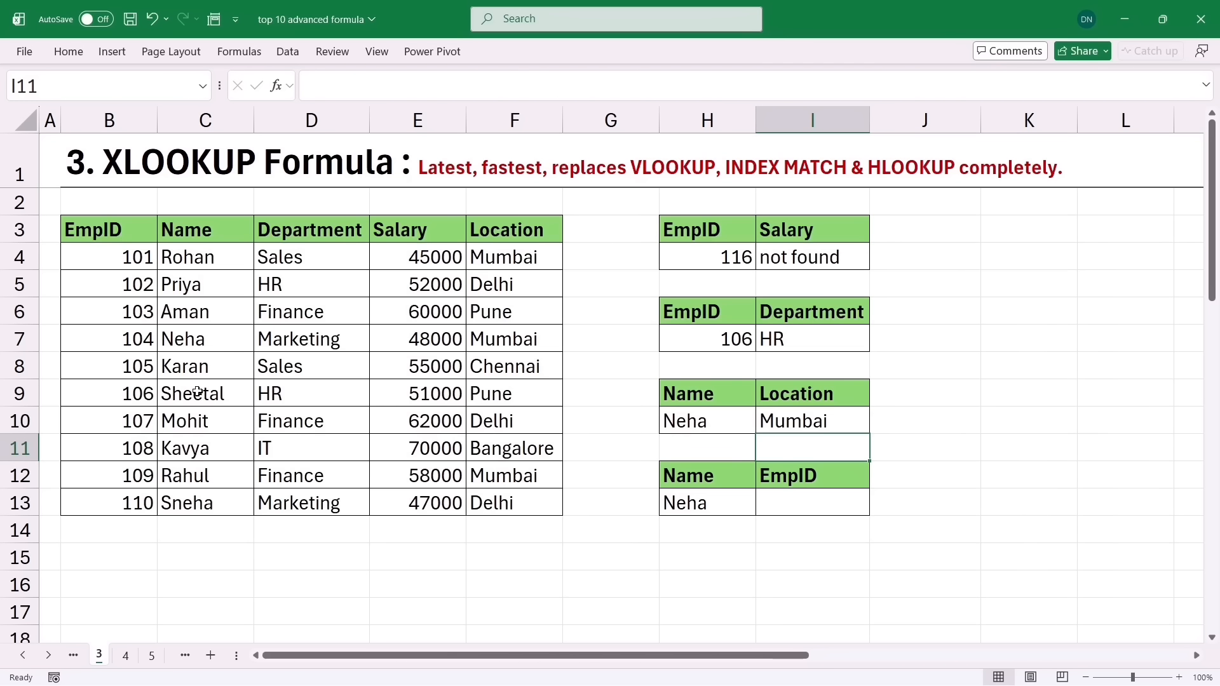
left_click_drag(201, 341, 526, 339)
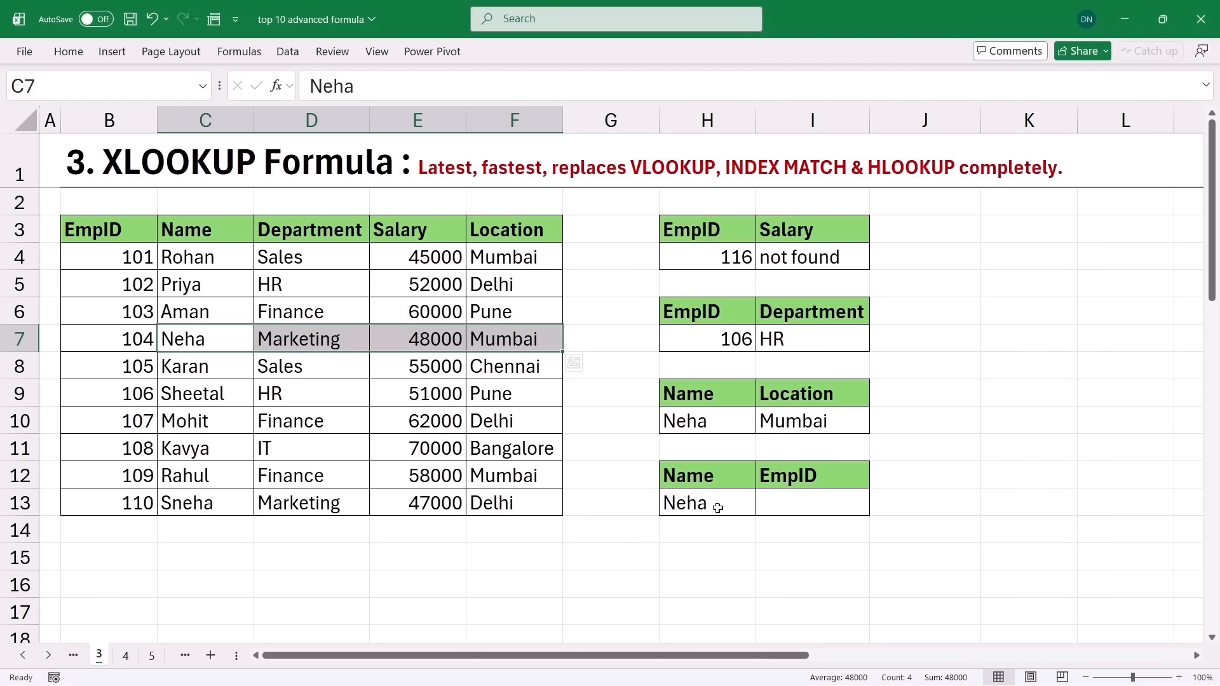
Enter an XLOOKUP formula in I13 that looks up H13 in C3:C13 and returns the EmpID from B3:B13
left_click(791, 510)
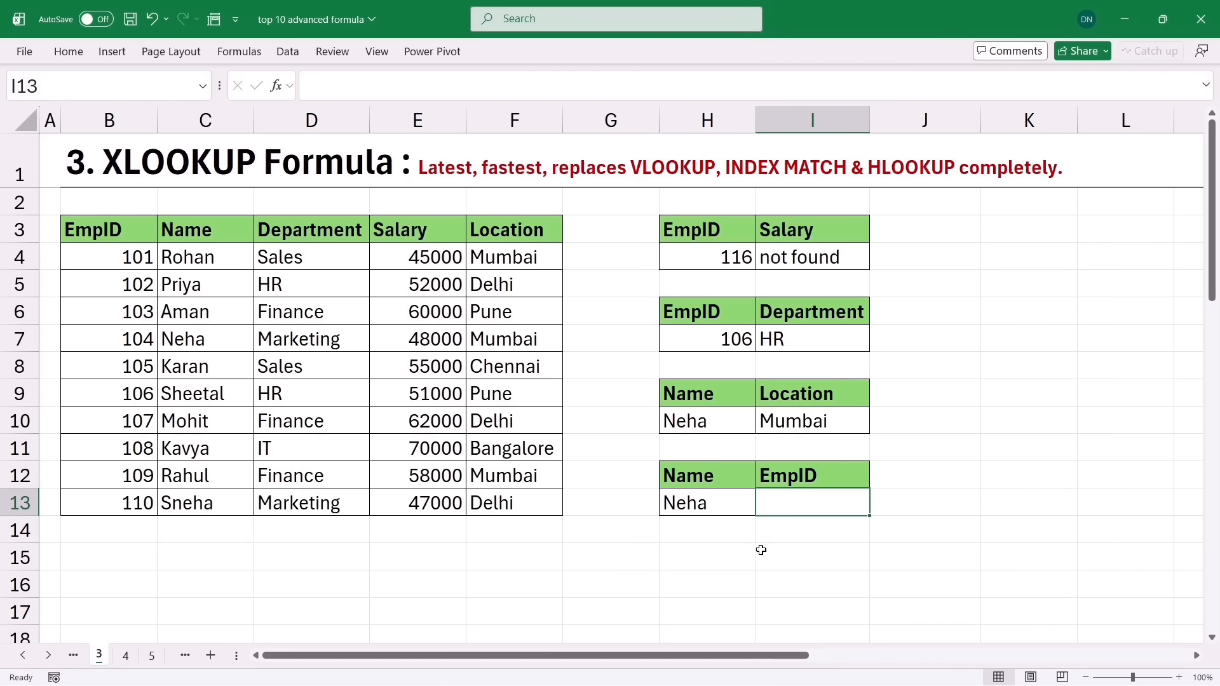
left_click_drag(201, 231, 210, 474)
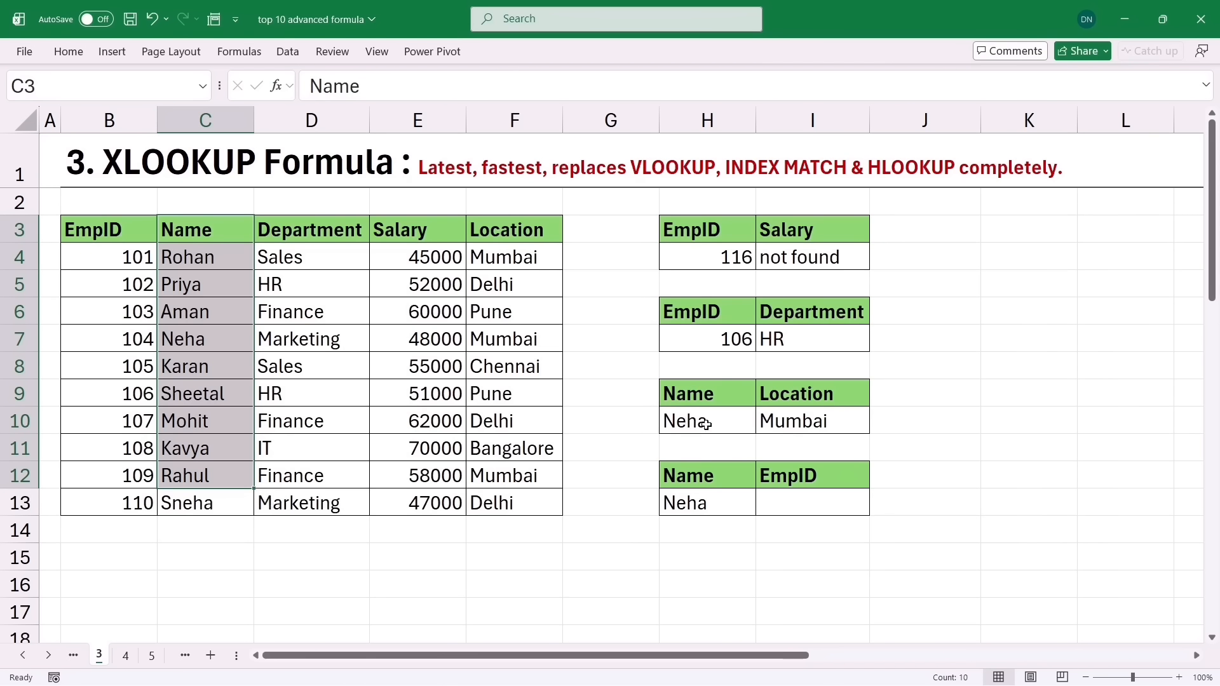
left_click(813, 503)
type("=xloo")
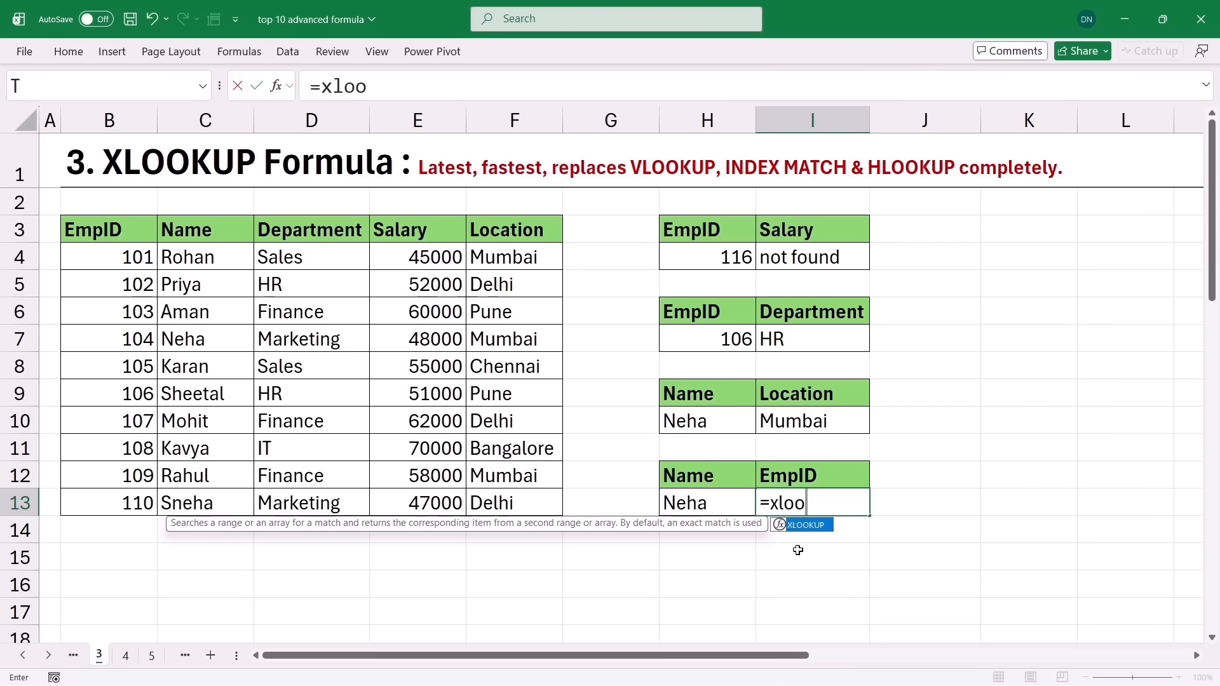
key("Tab")
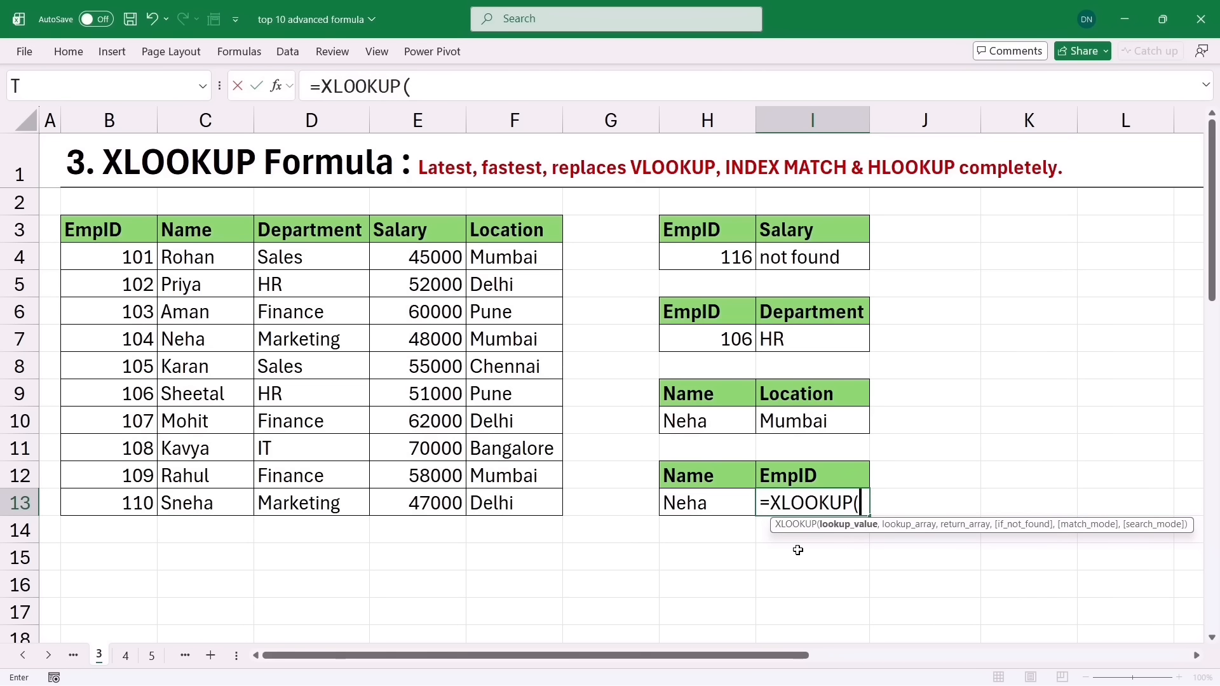
left_click(686, 498)
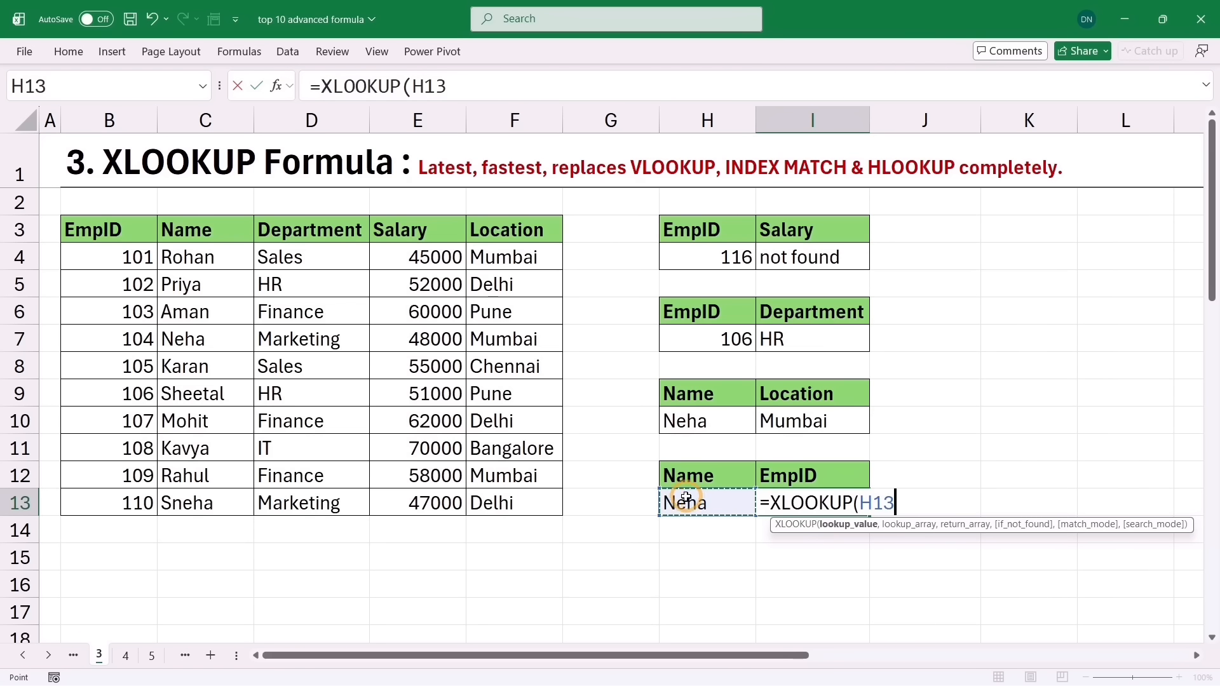
type(",")
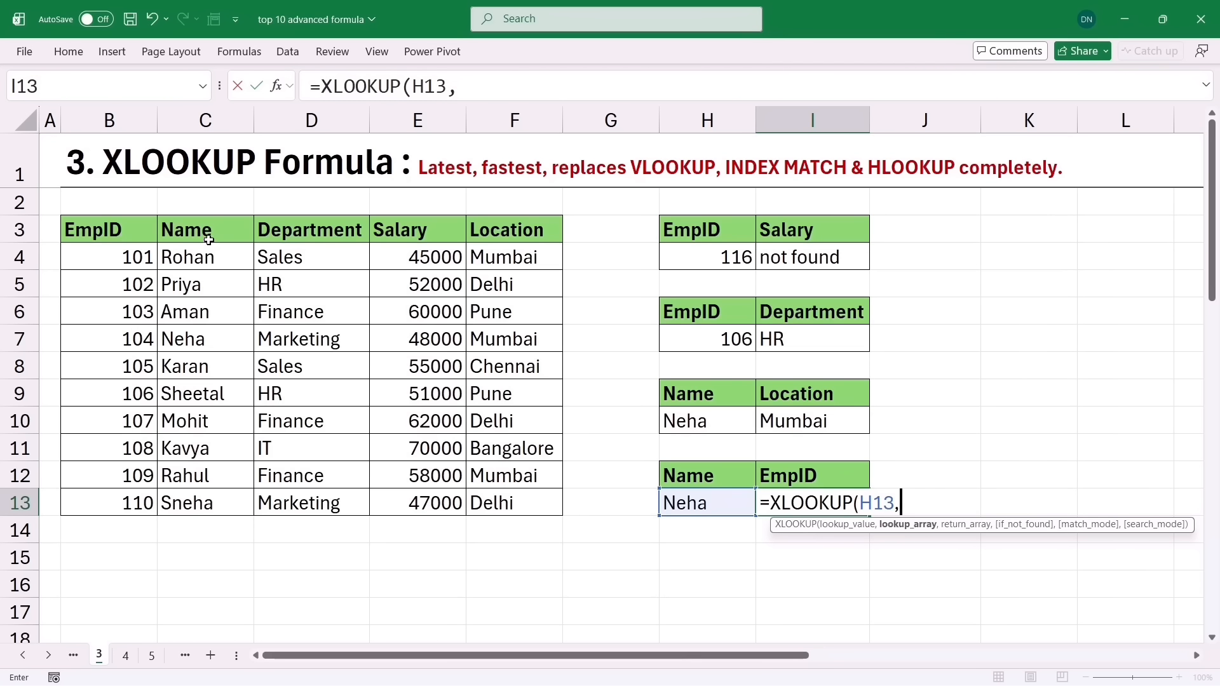
left_click_drag(200, 230, 202, 502)
type(",")
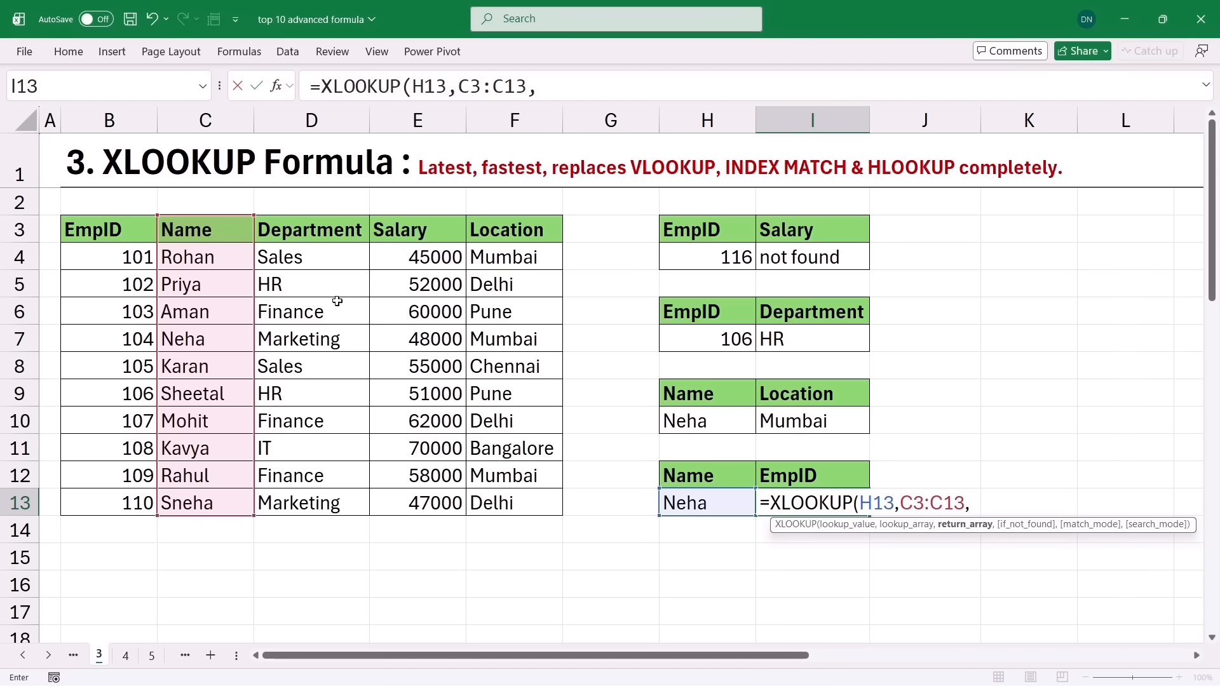
left_click_drag(80, 230, 100, 502)
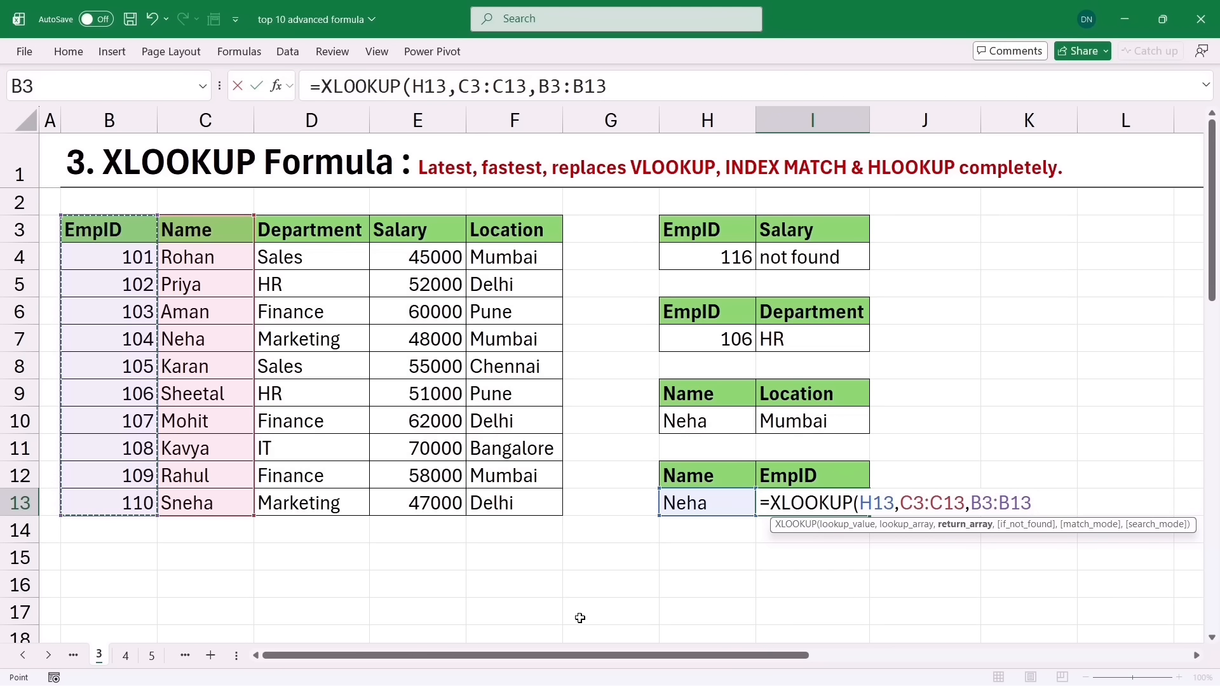
key("Return")
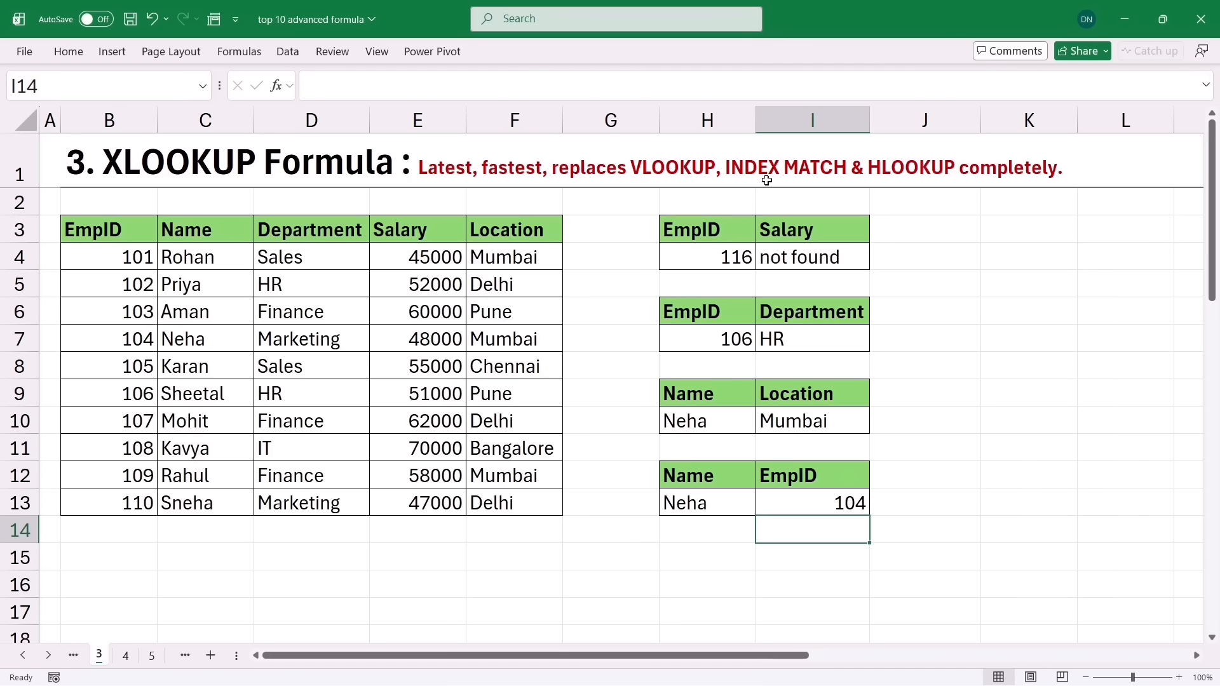
Enter an XLOOKUP formula in I20 that looks up H20 in B19:B29 and returns all details from C19:F29
left_click(860, 371)
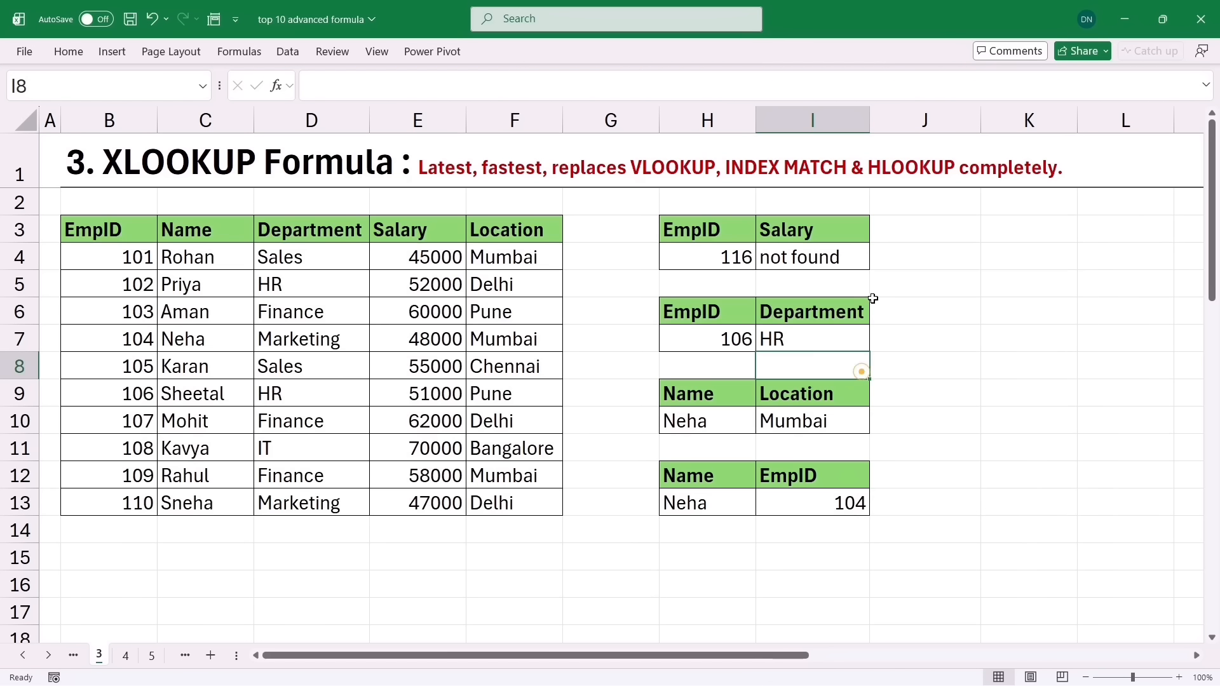
key("Page_Down")
scroll(873, 299, "down", 1)
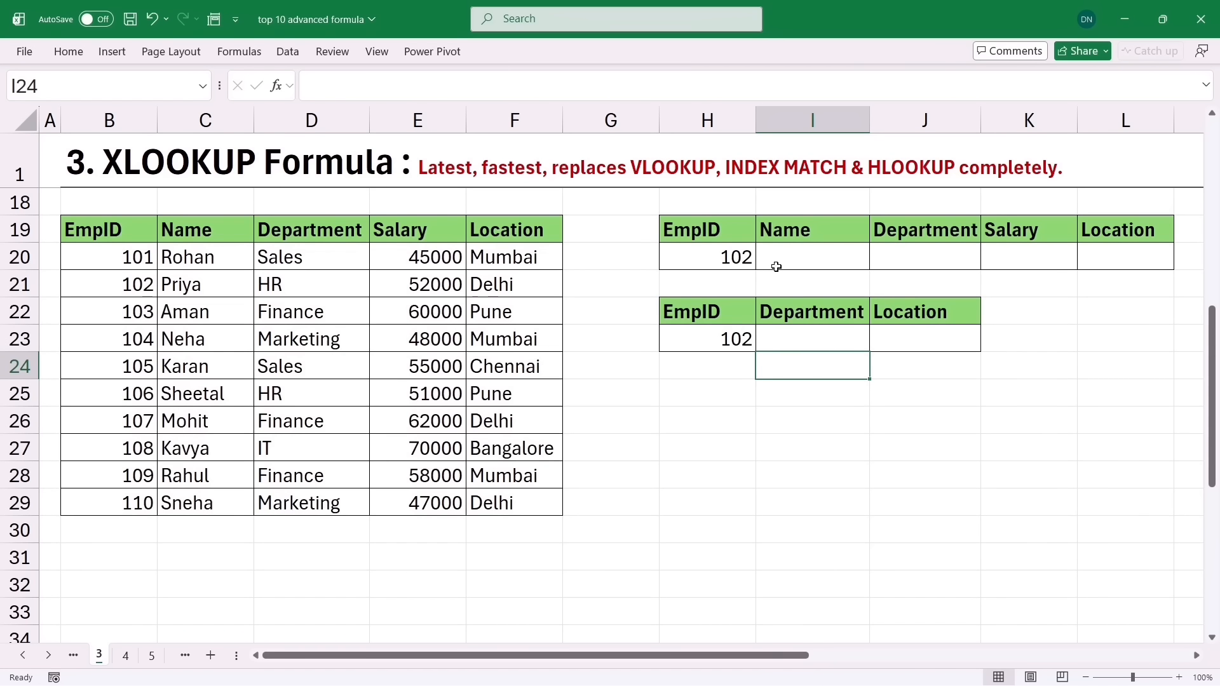
left_click(719, 260)
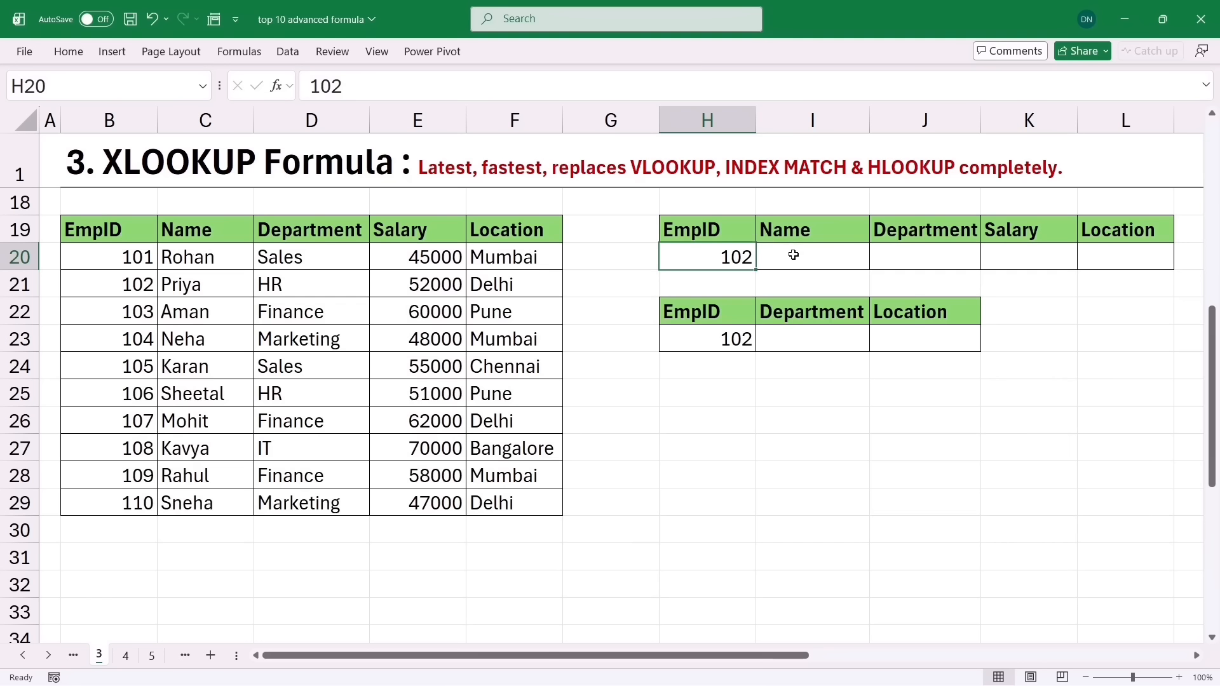
left_click(801, 258)
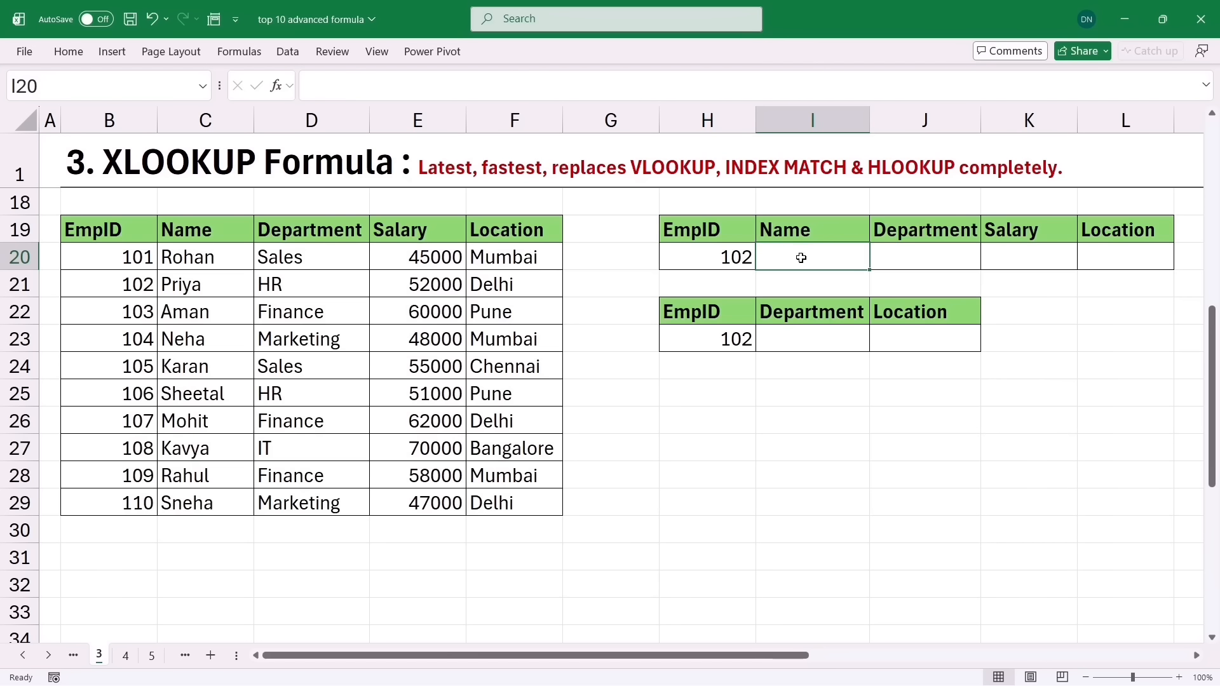
type("=xloo")
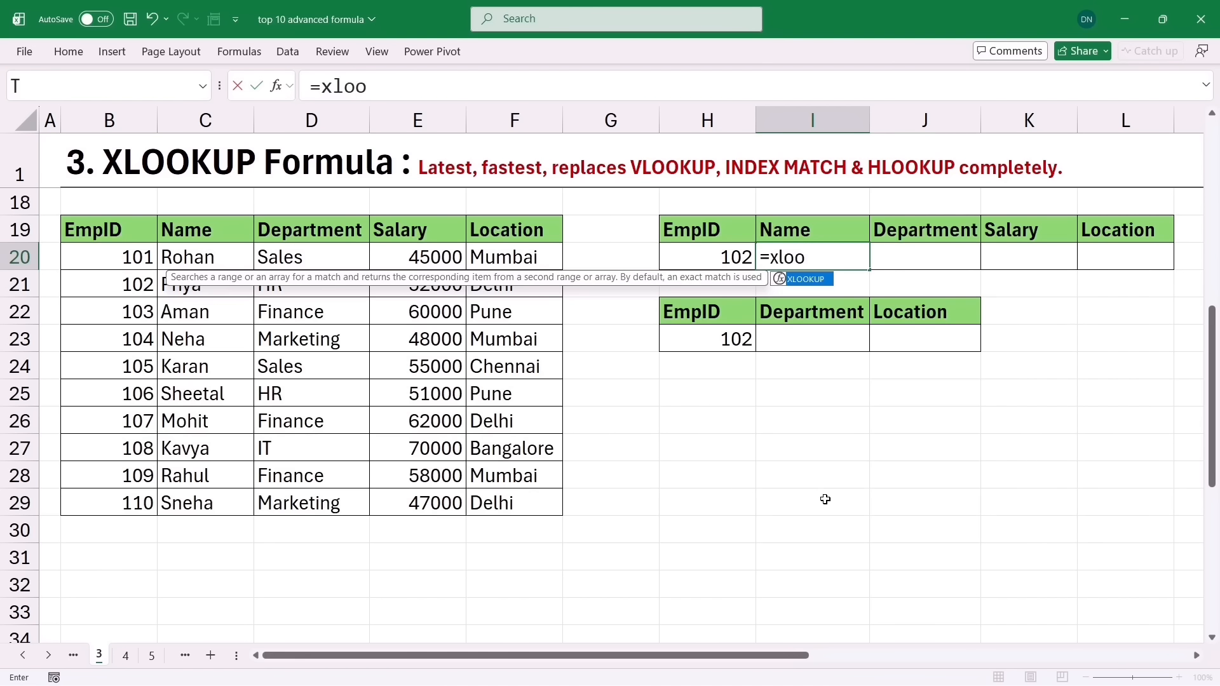
key("Tab")
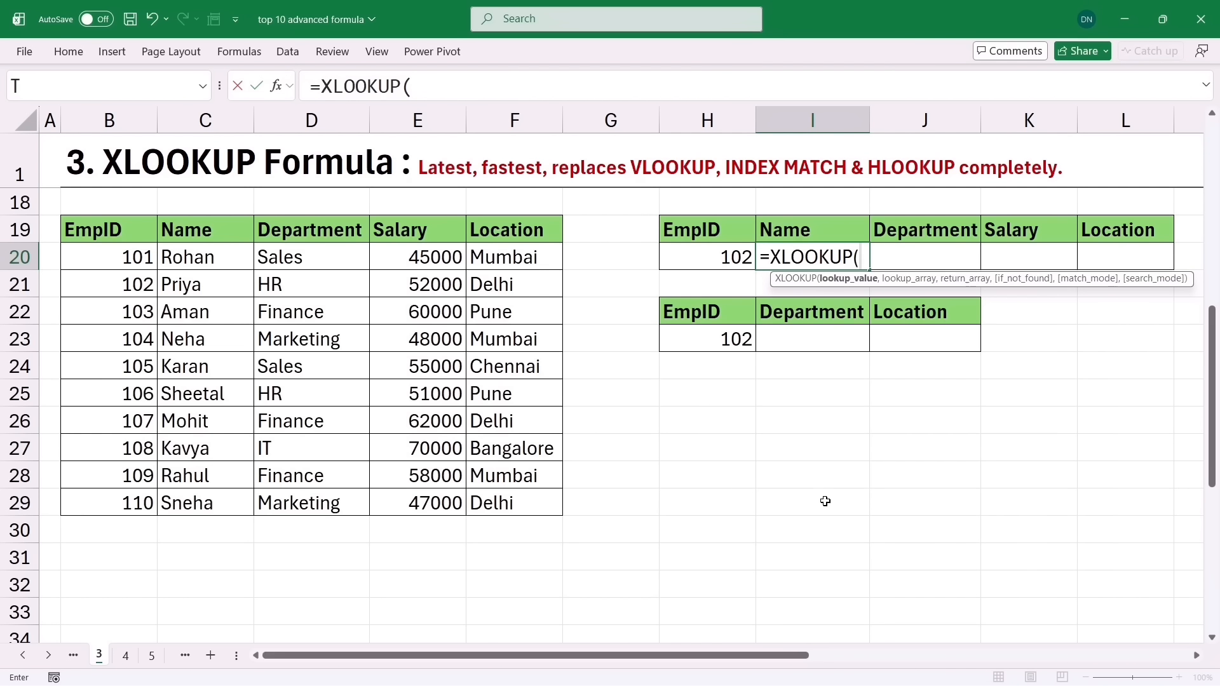
left_click(697, 264)
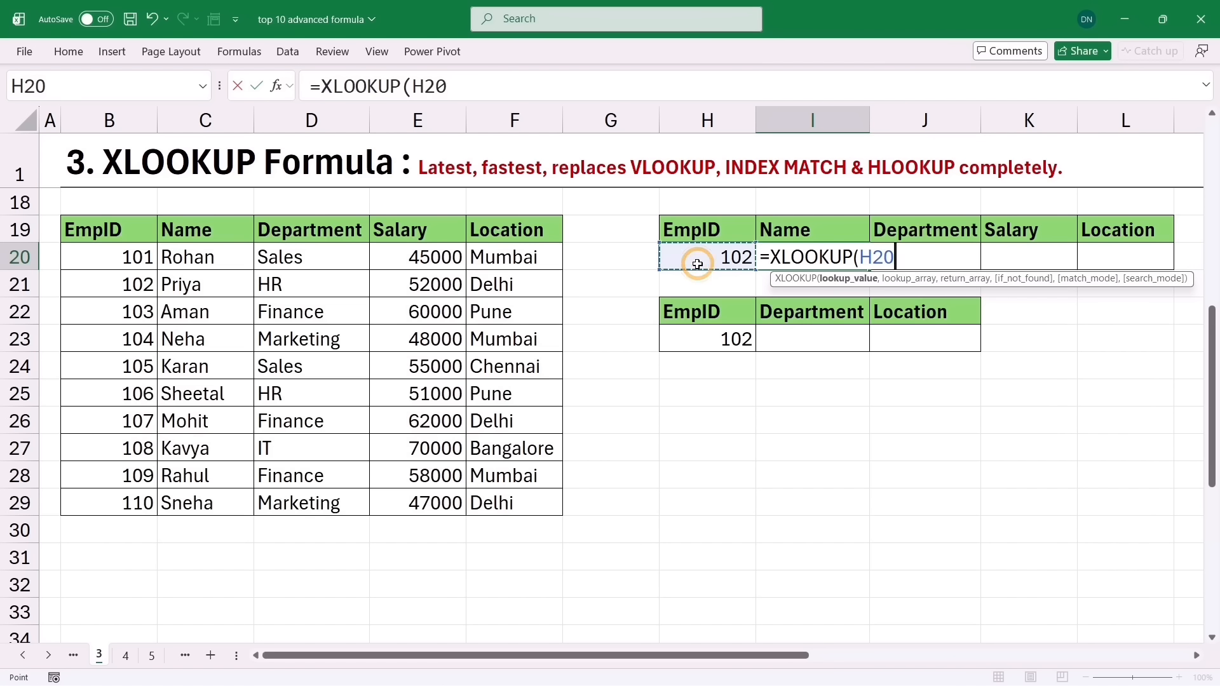
type(",")
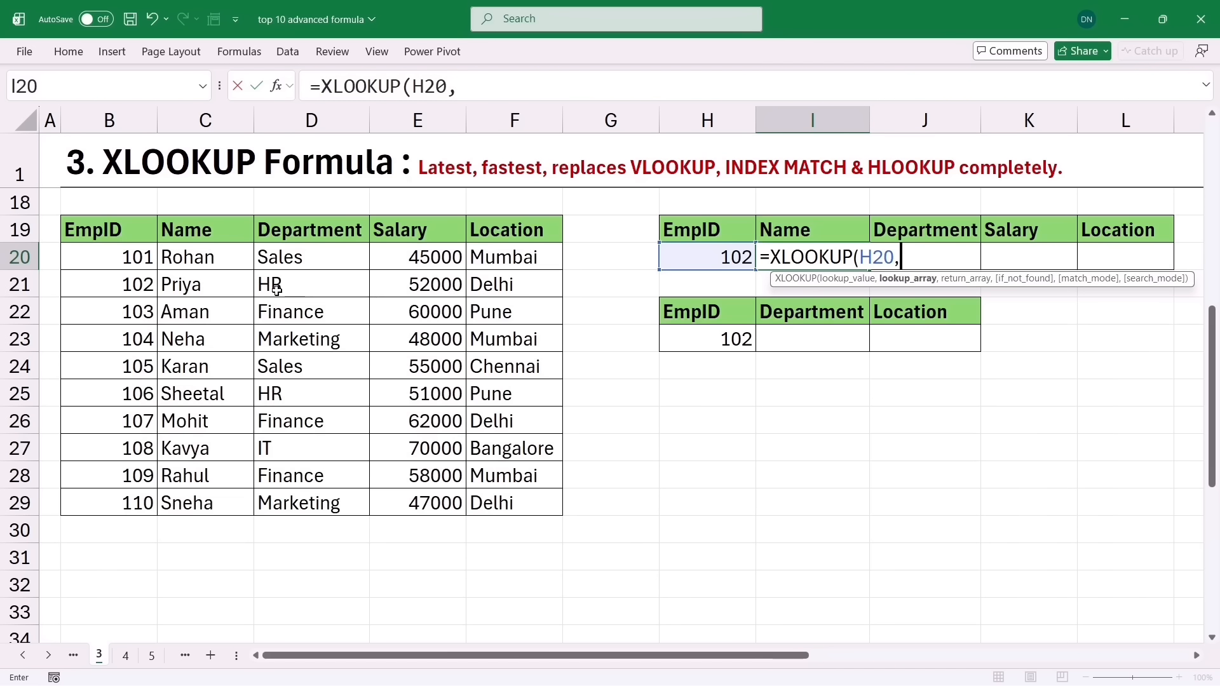
left_click_drag(102, 230, 101, 502)
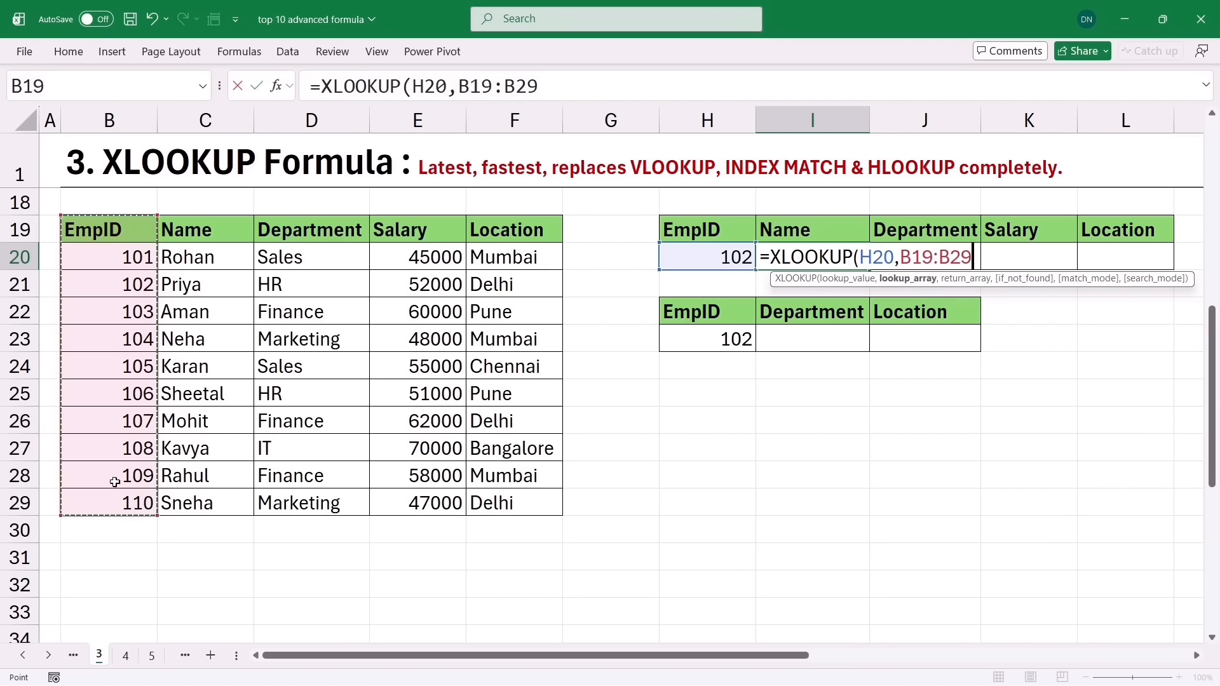
type(",")
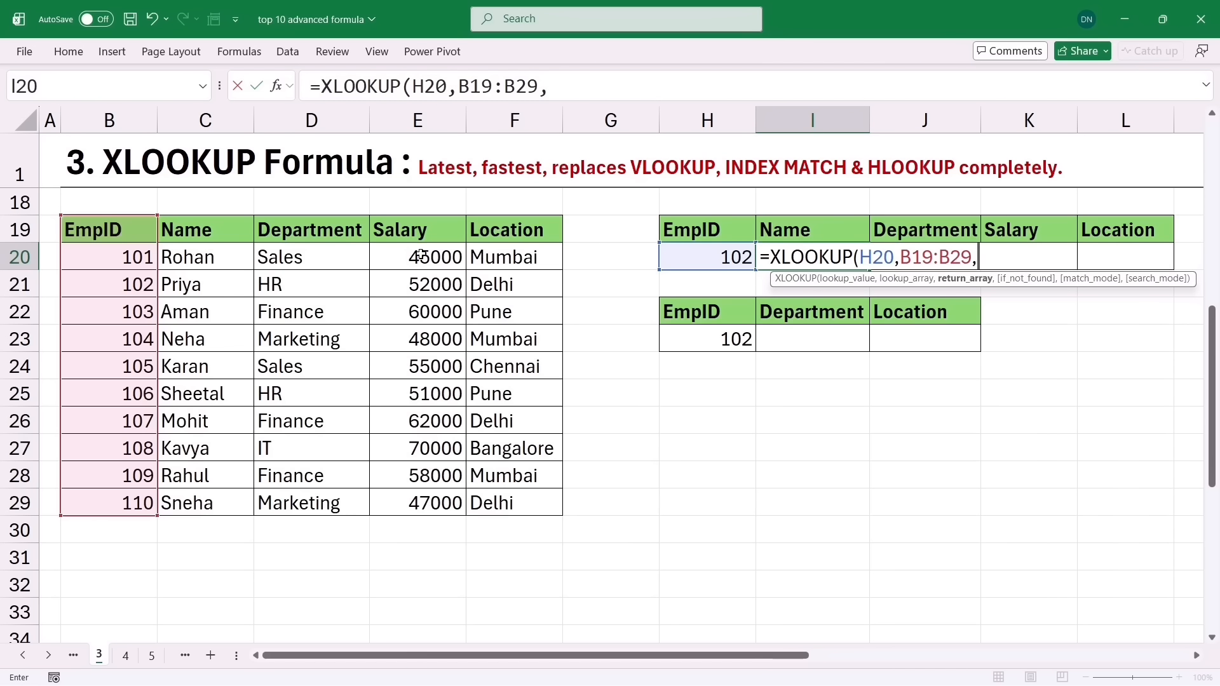
left_click_drag(191, 230, 501, 504)
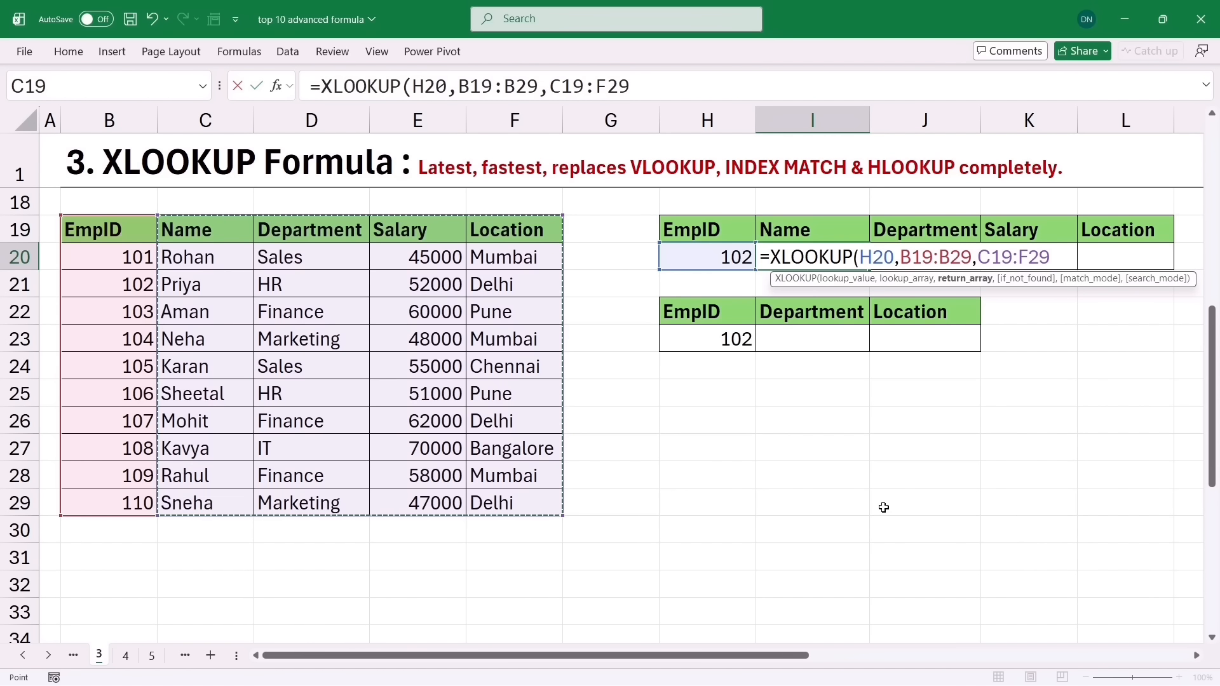
key("Return")
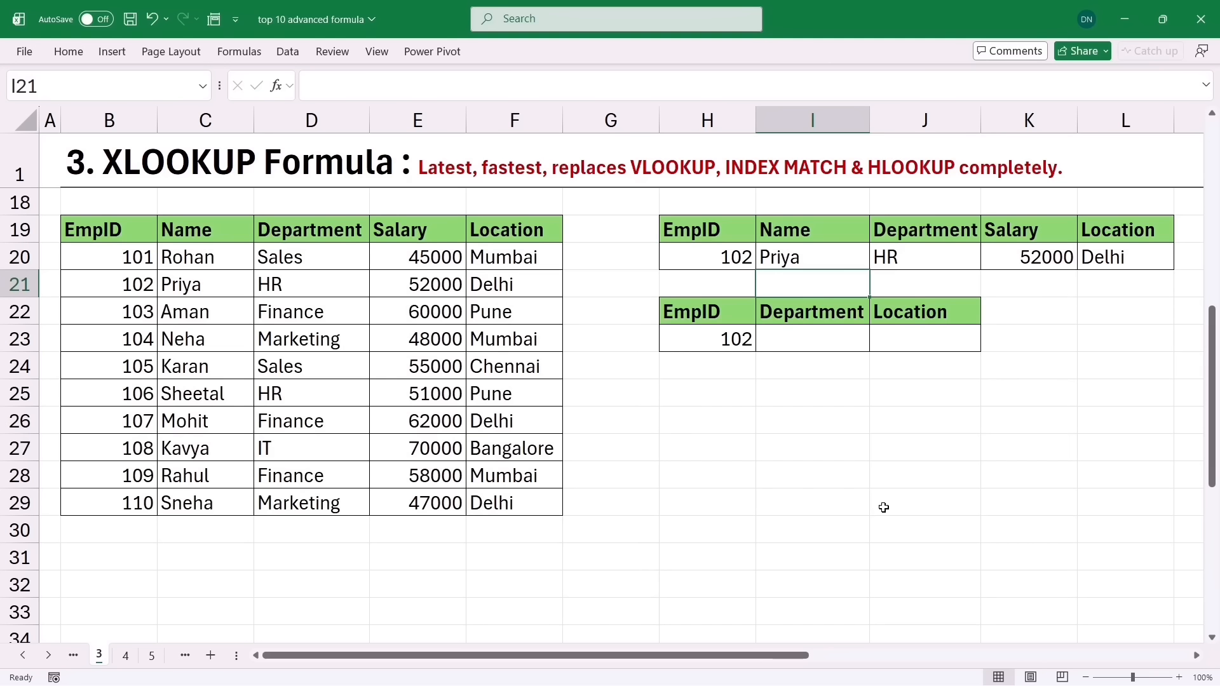
Examine the source table's C19:F29 block and compare the positions of its Department and Location columns with the fields requested in I22:J22
left_click(248, 239)
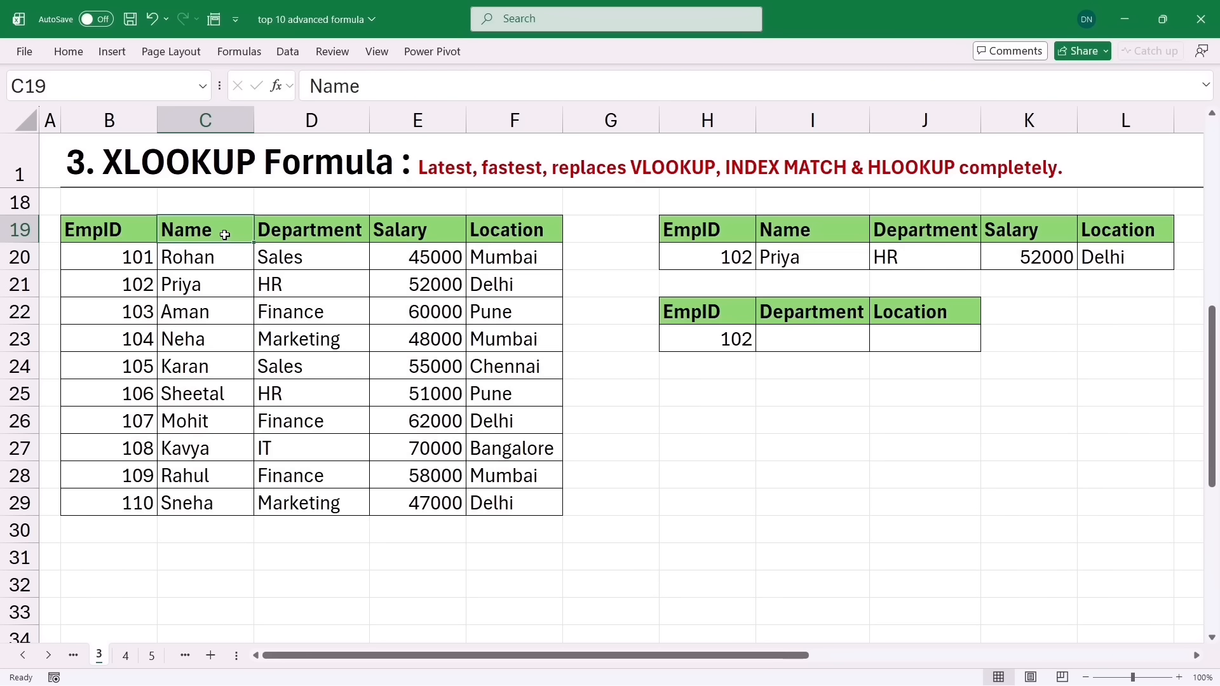
left_click_drag(224, 235, 496, 497)
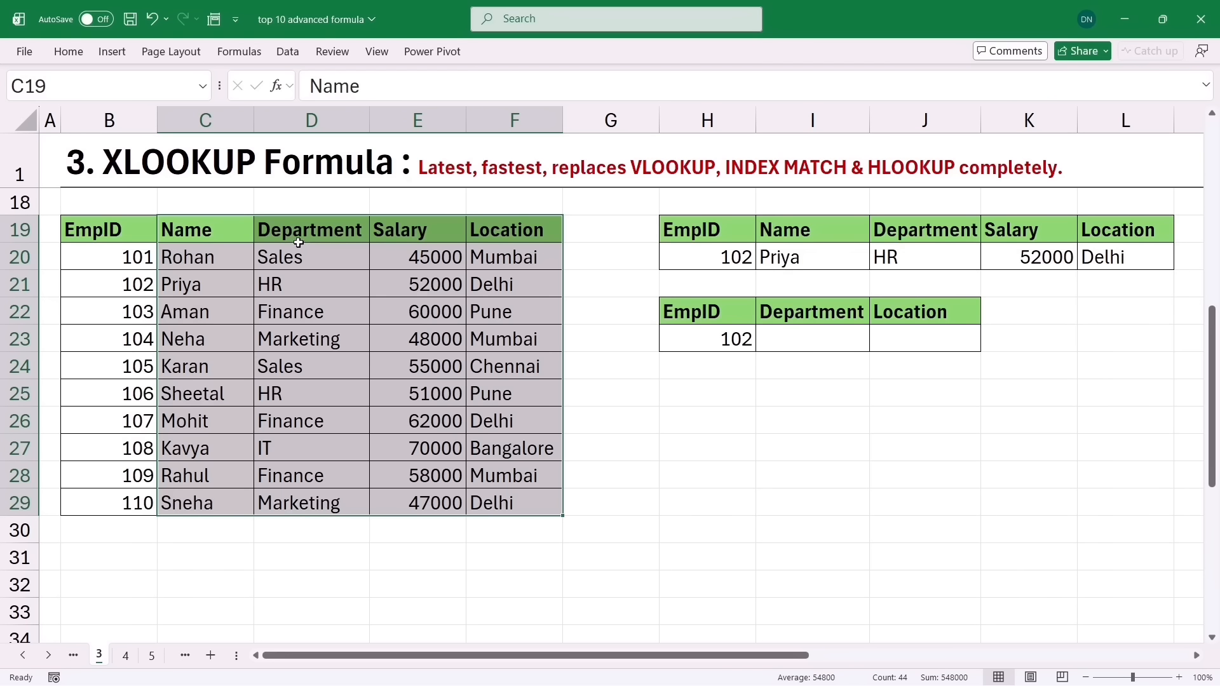
left_click_drag(299, 240, 294, 419)
left_click(507, 241)
left_click_drag(507, 271, 512, 420)
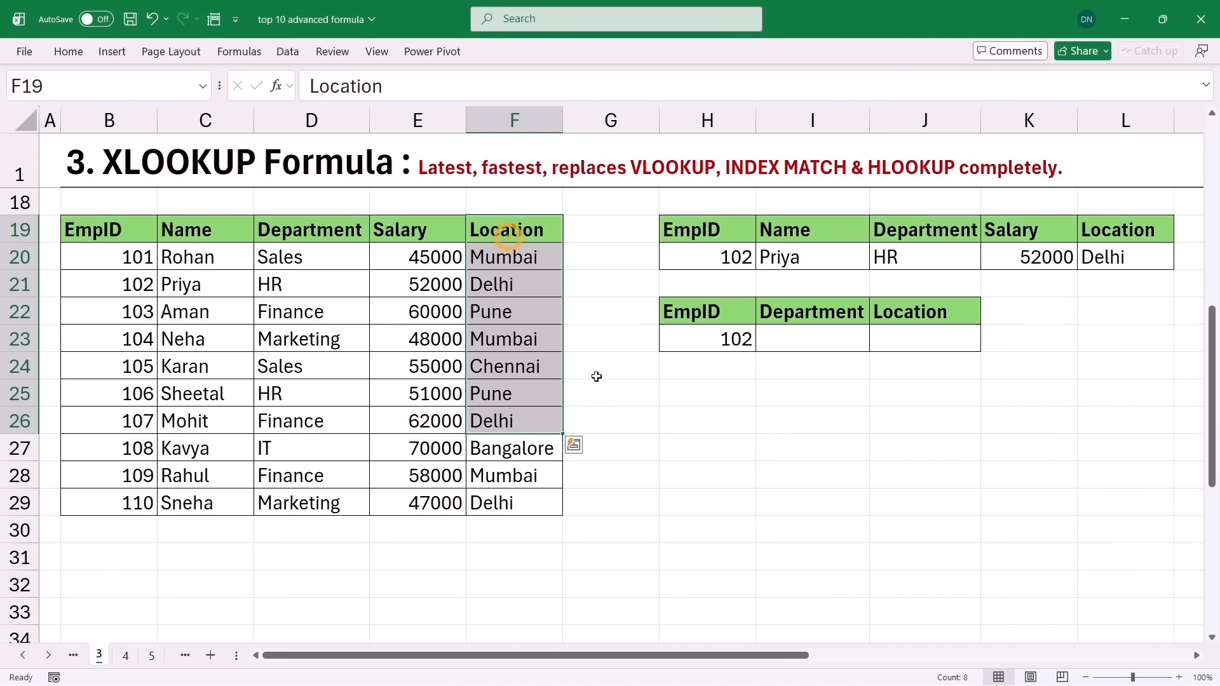
left_click_drag(865, 306, 966, 479)
left_click_drag(1112, 341, 1122, 477)
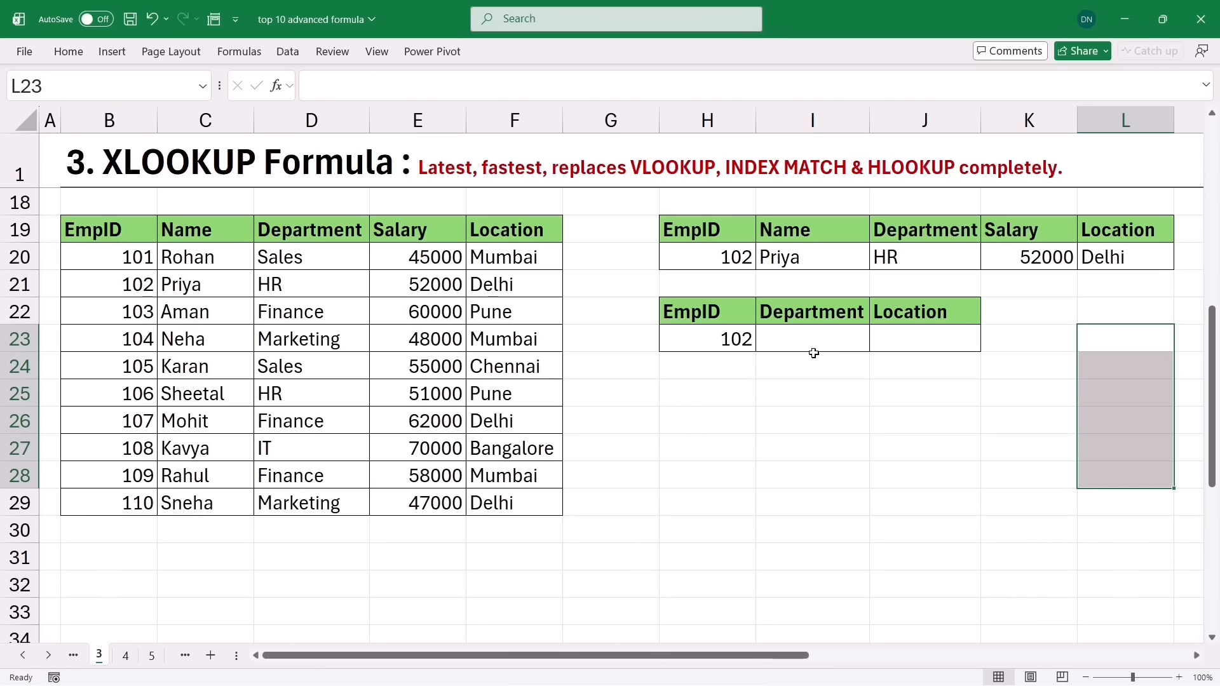
left_click(780, 341)
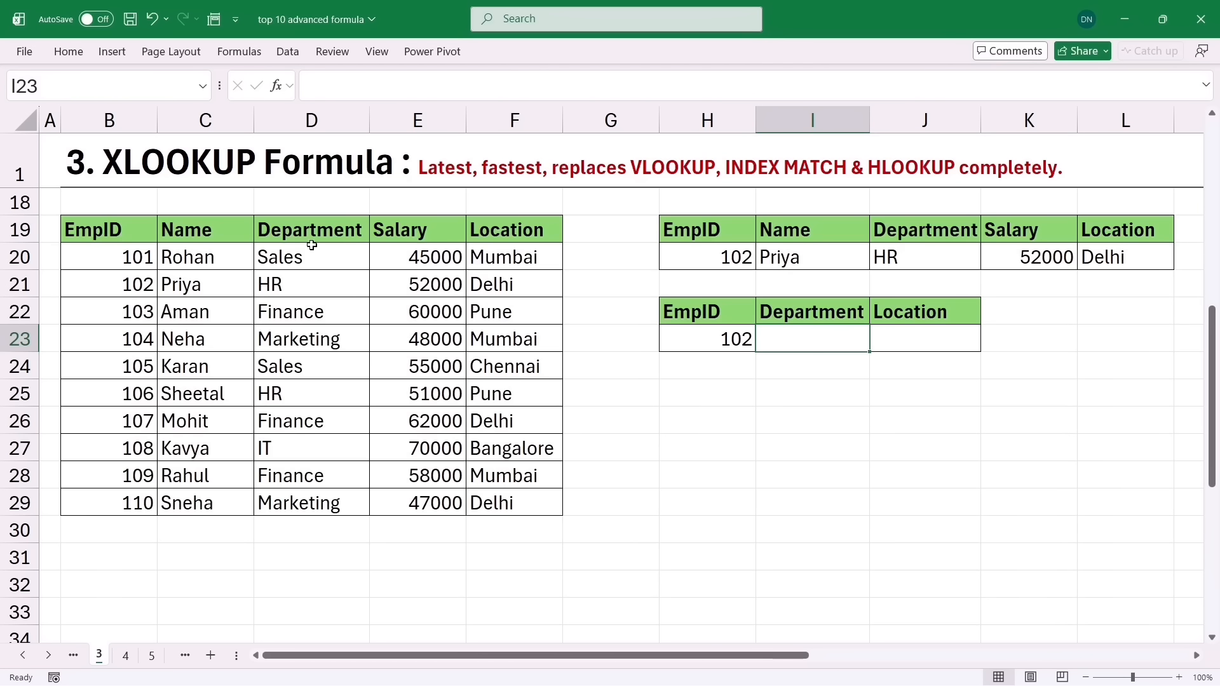
left_click_drag(312, 241, 311, 450)
left_click_drag(497, 263, 502, 394)
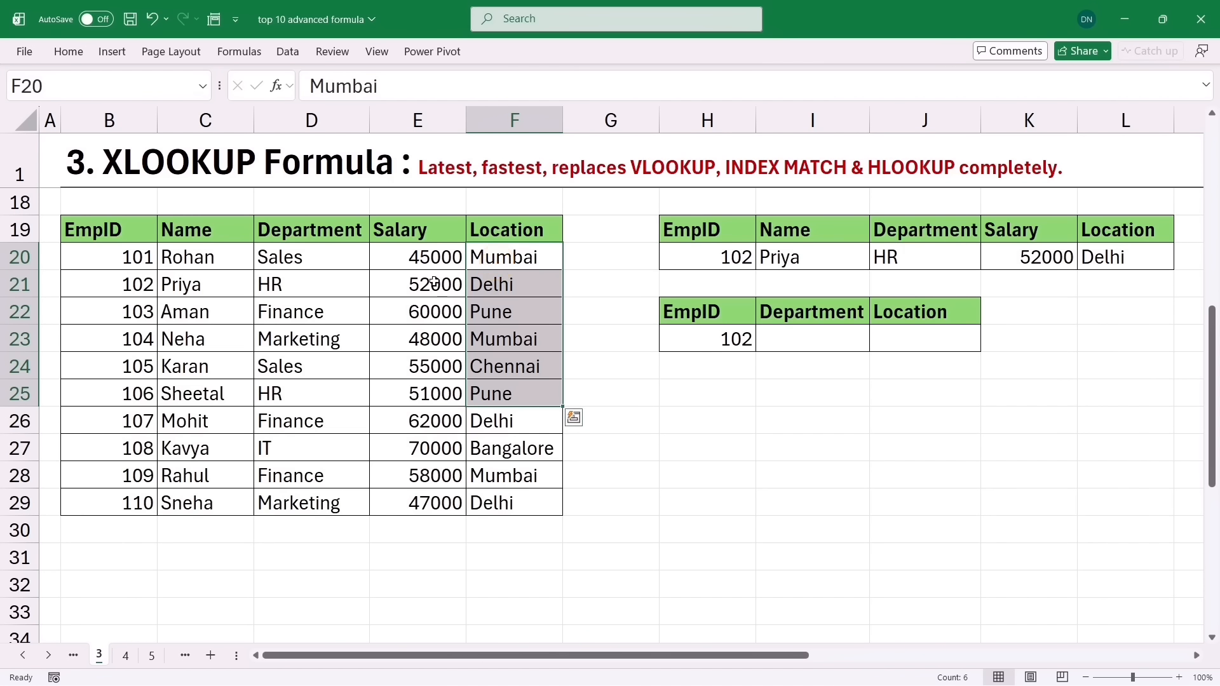
left_click_drag(419, 257, 419, 421)
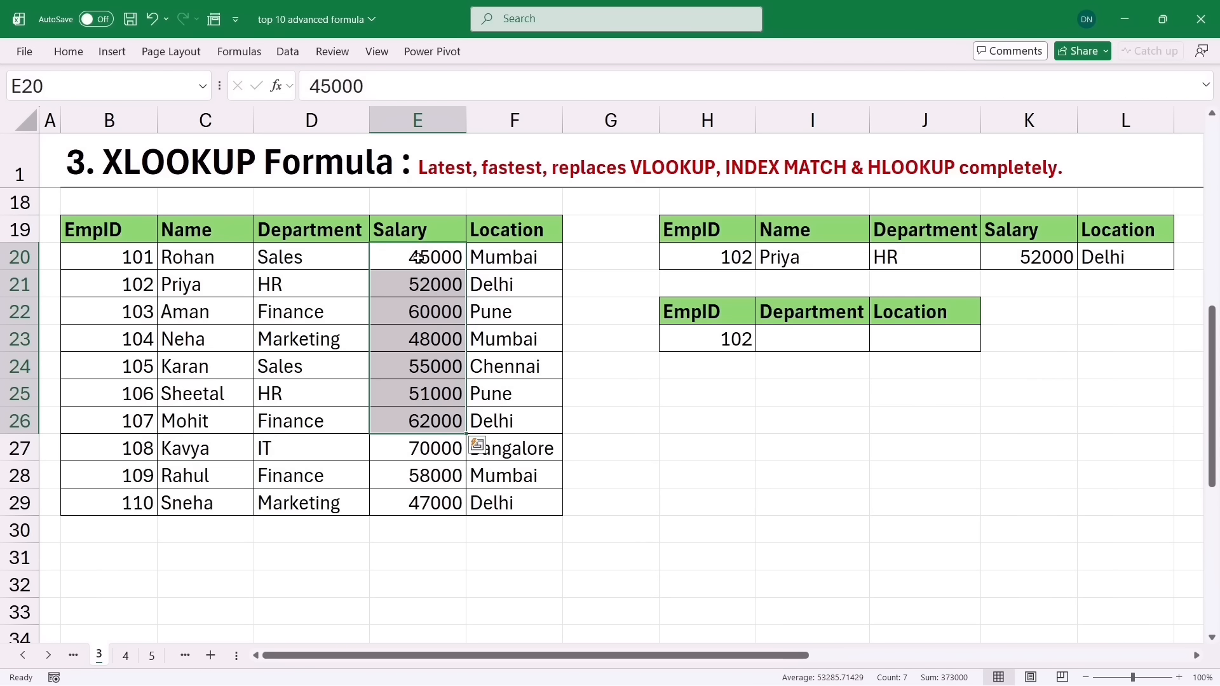
left_click_drag(217, 269, 209, 393)
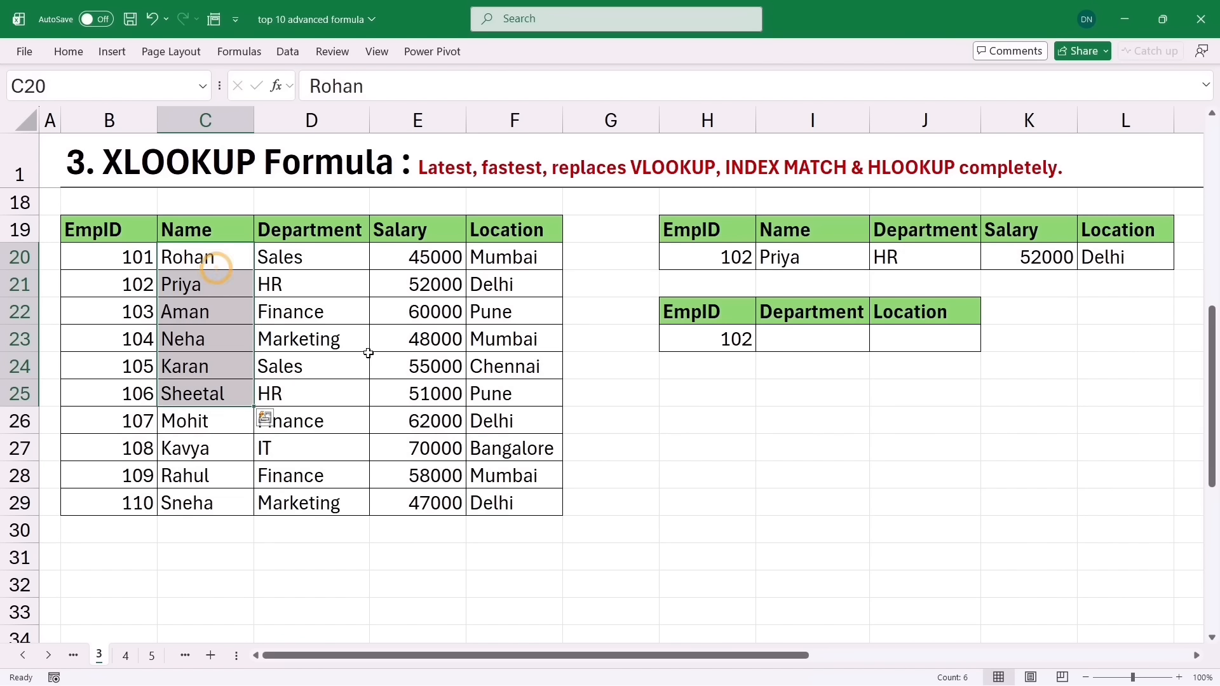
left_click(325, 296)
left_click_drag(325, 295, 318, 420)
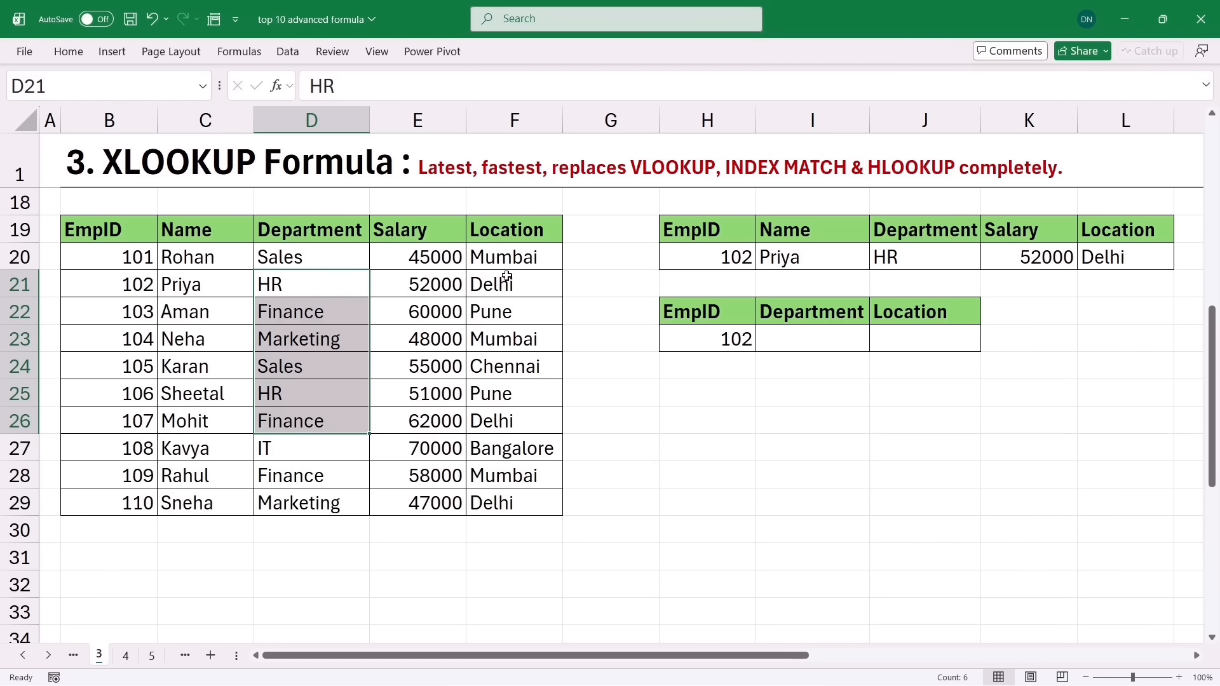
left_click_drag(505, 274, 511, 502)
Start an XLOOKUP formula in I23 with H23 as the lookup value and B19:B29 as the lookup array
left_click(812, 339)
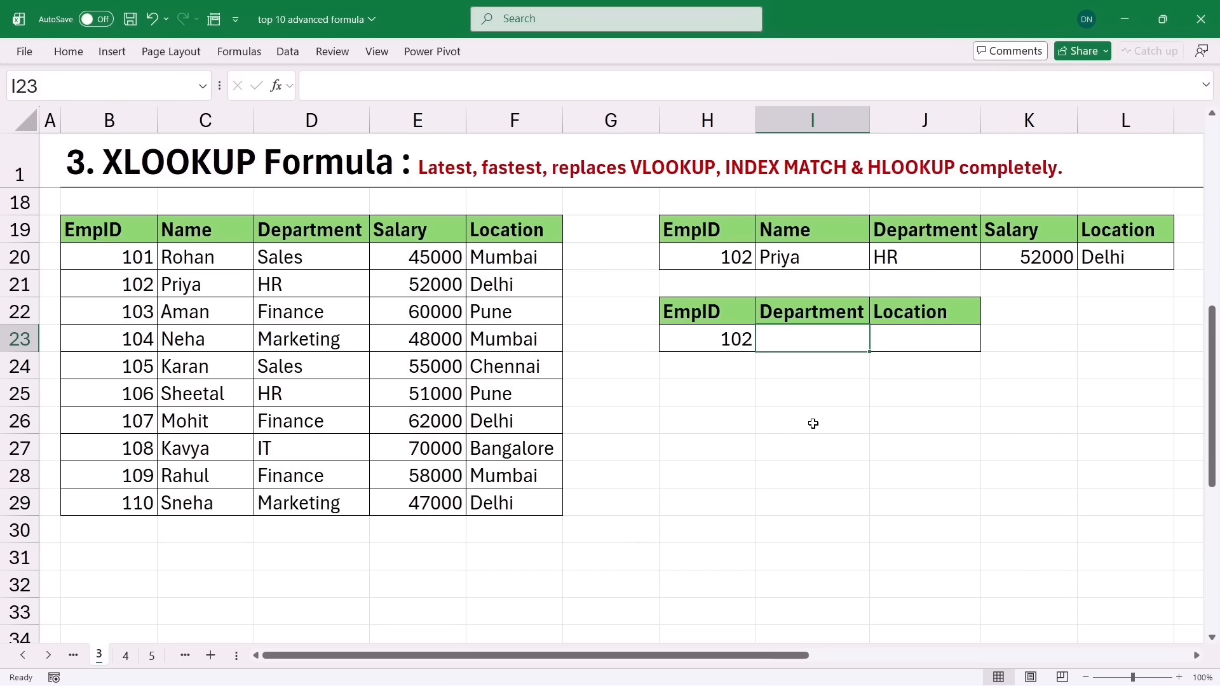
type("=XLOOKUP(")
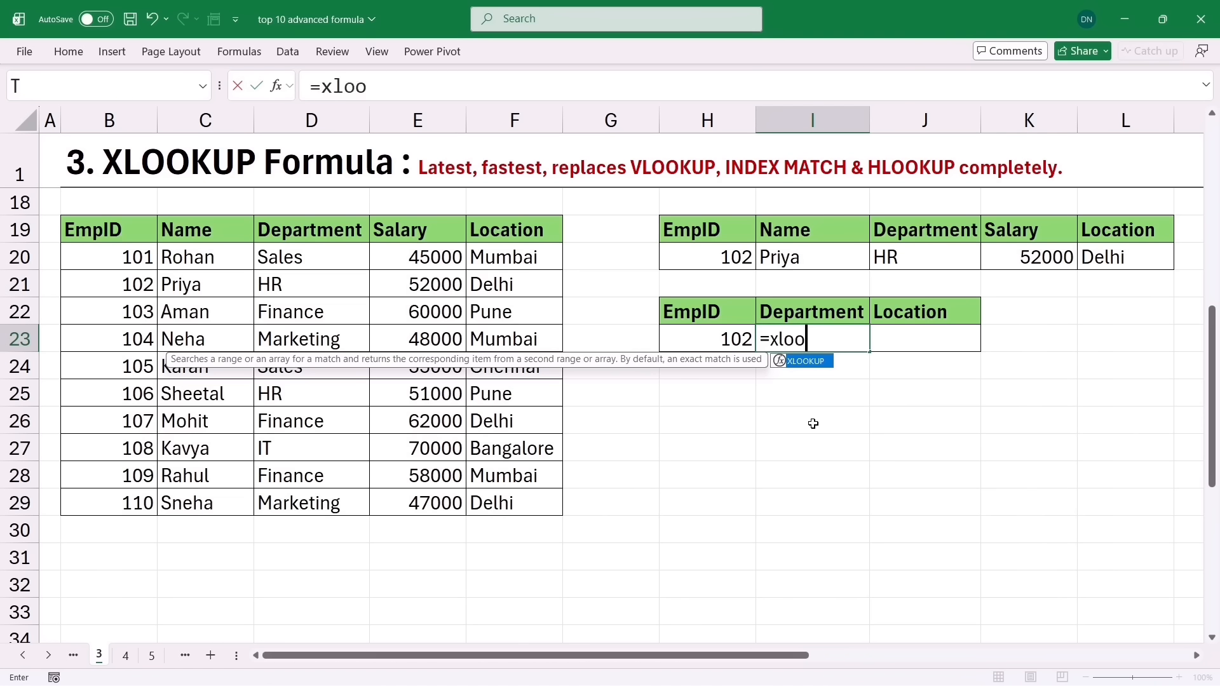
left_click(699, 343)
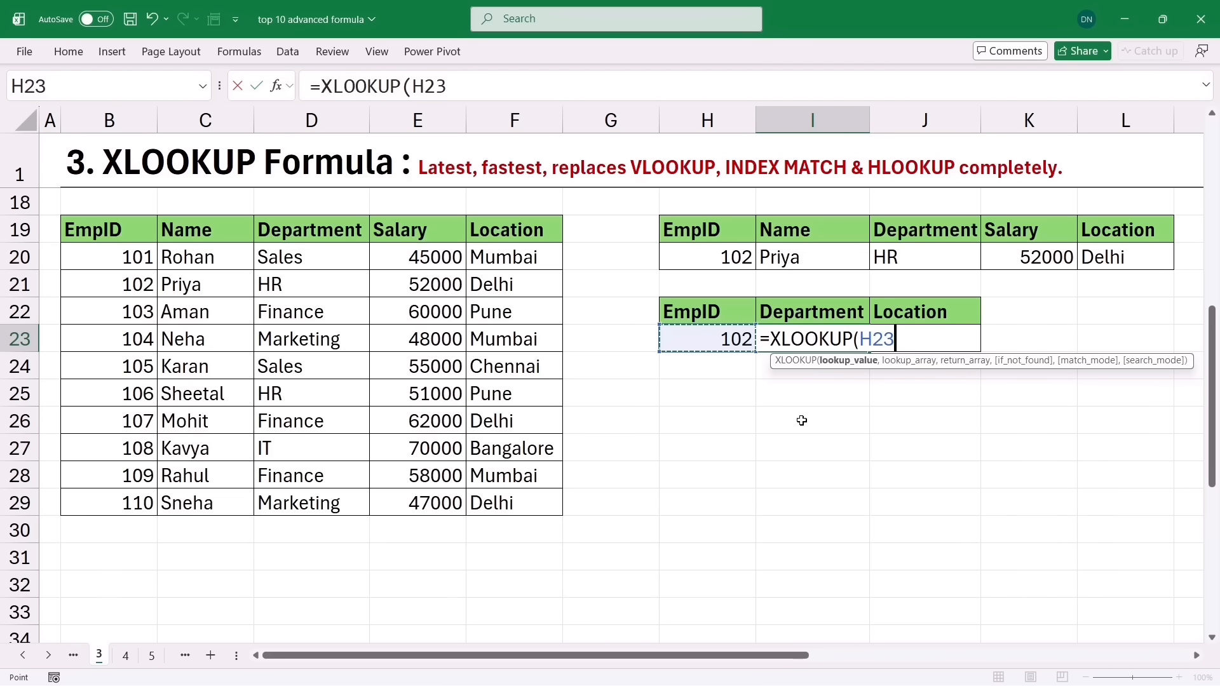
type(",")
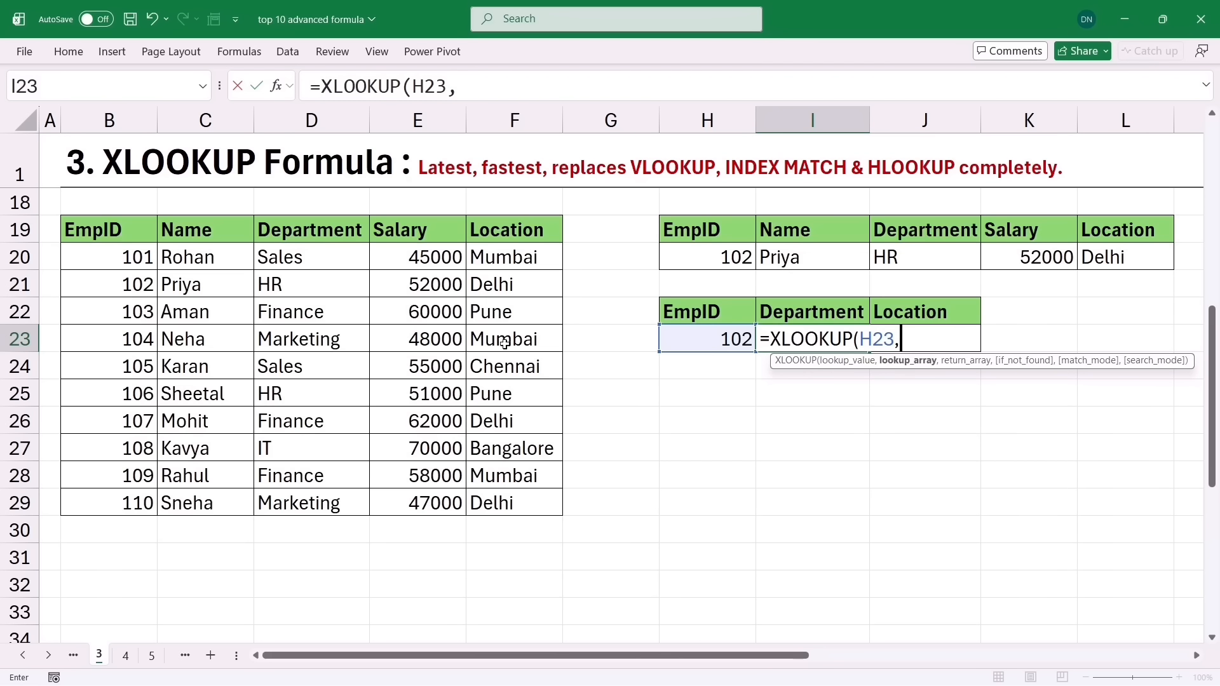
left_click_drag(112, 236, 114, 505)
type(",")
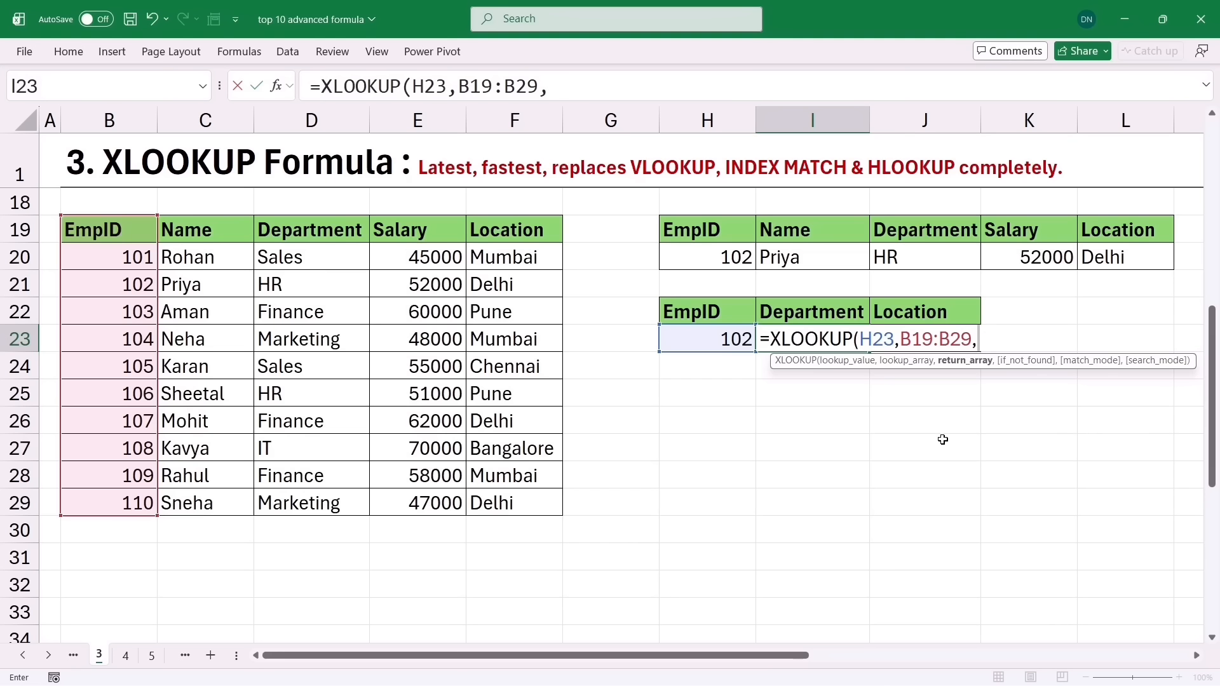
Complete the I23 formula with CHOOSE({1,2},D19:D29,F19:F29) as its return array to return both department and location
type("choo")
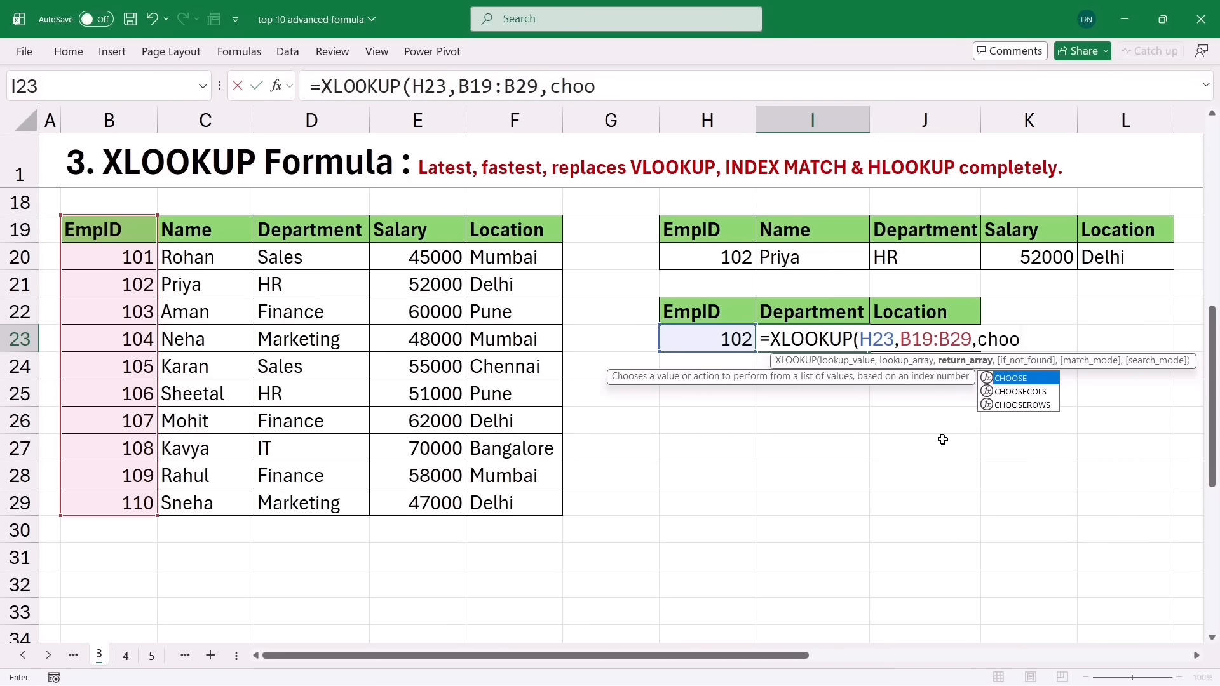
key("Tab")
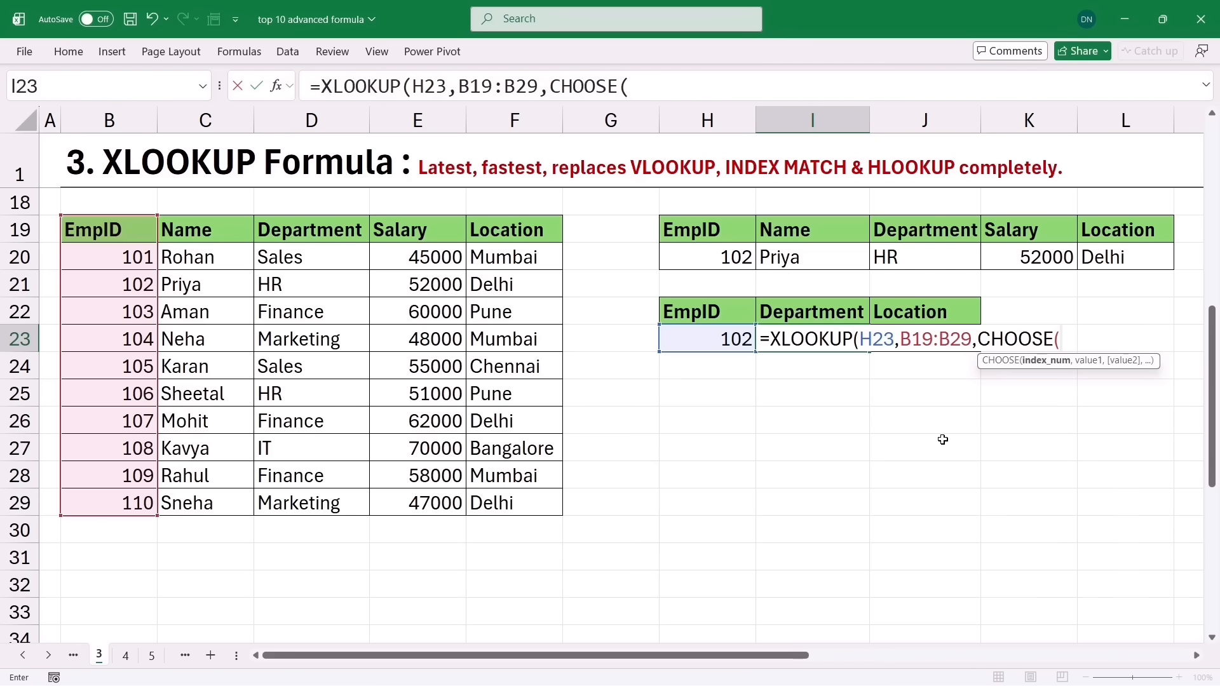
type("{")
type("1,2},")
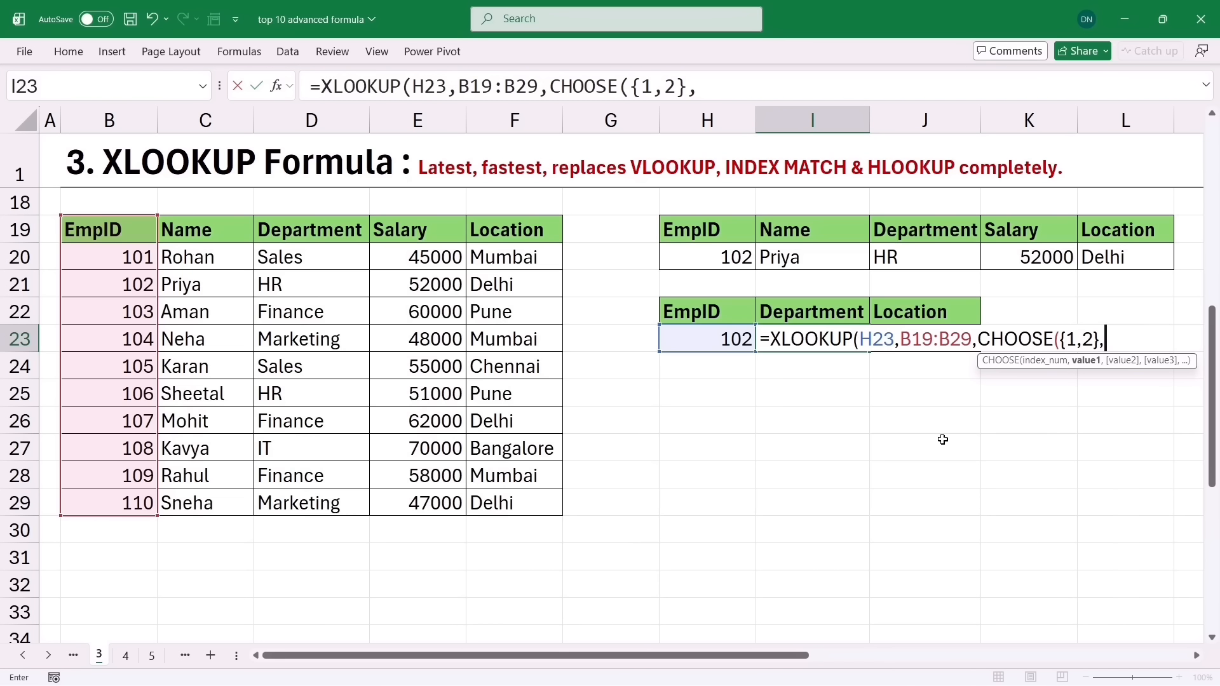
left_click_drag(298, 230, 332, 497)
type(",")
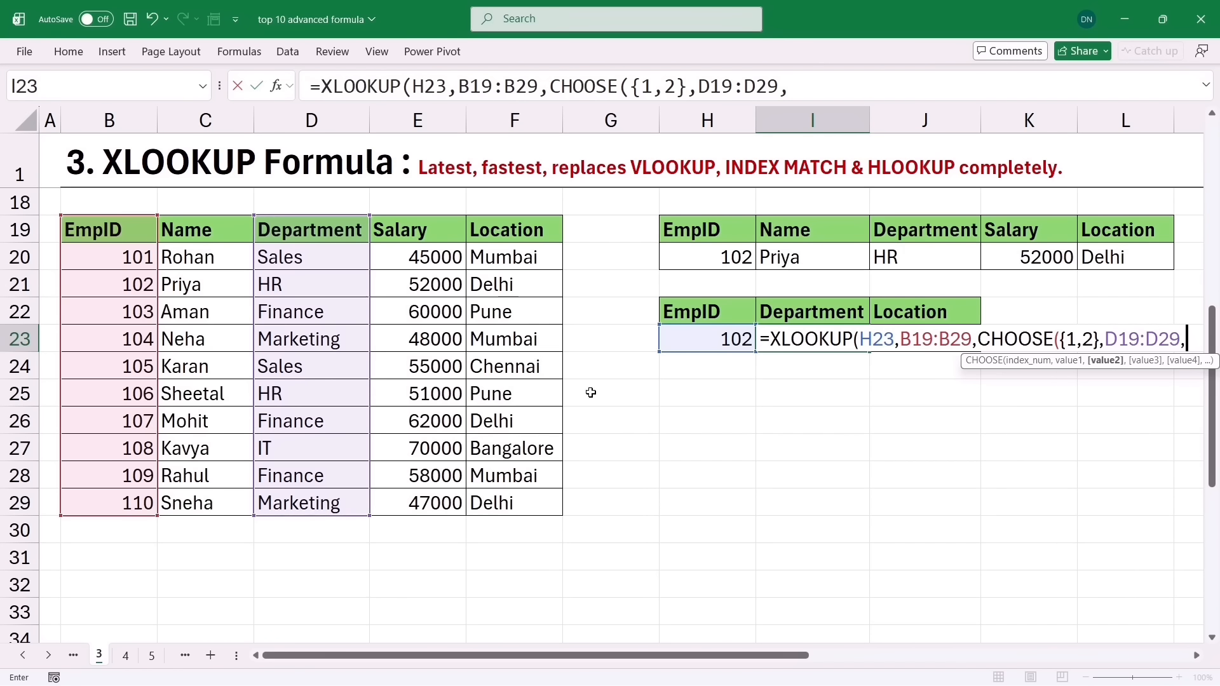
left_click_drag(517, 234, 528, 496)
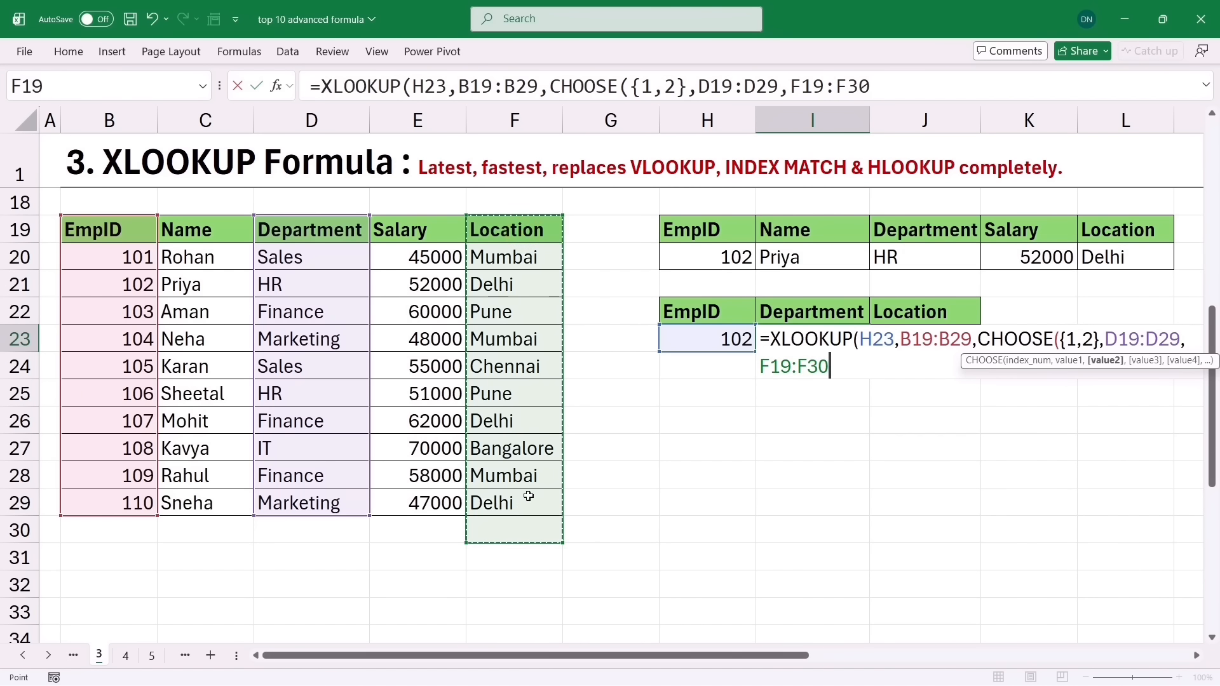
left_click_drag(502, 233, 527, 502)
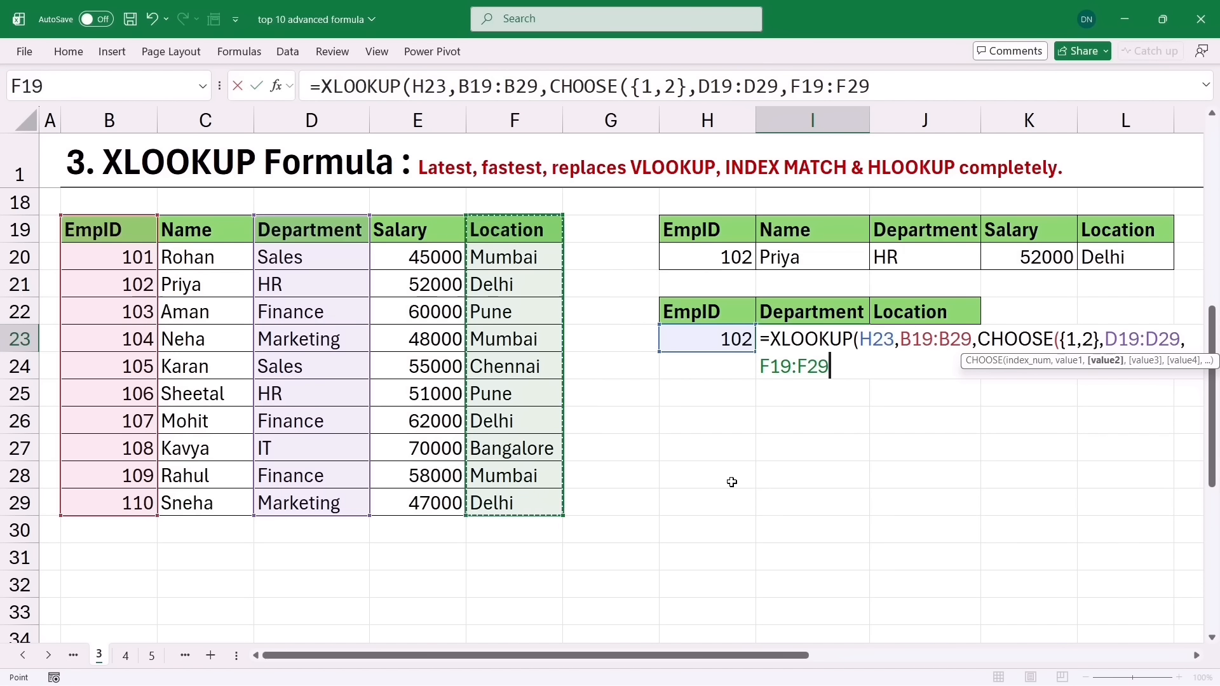
left_click(1133, 335)
left_click(807, 366)
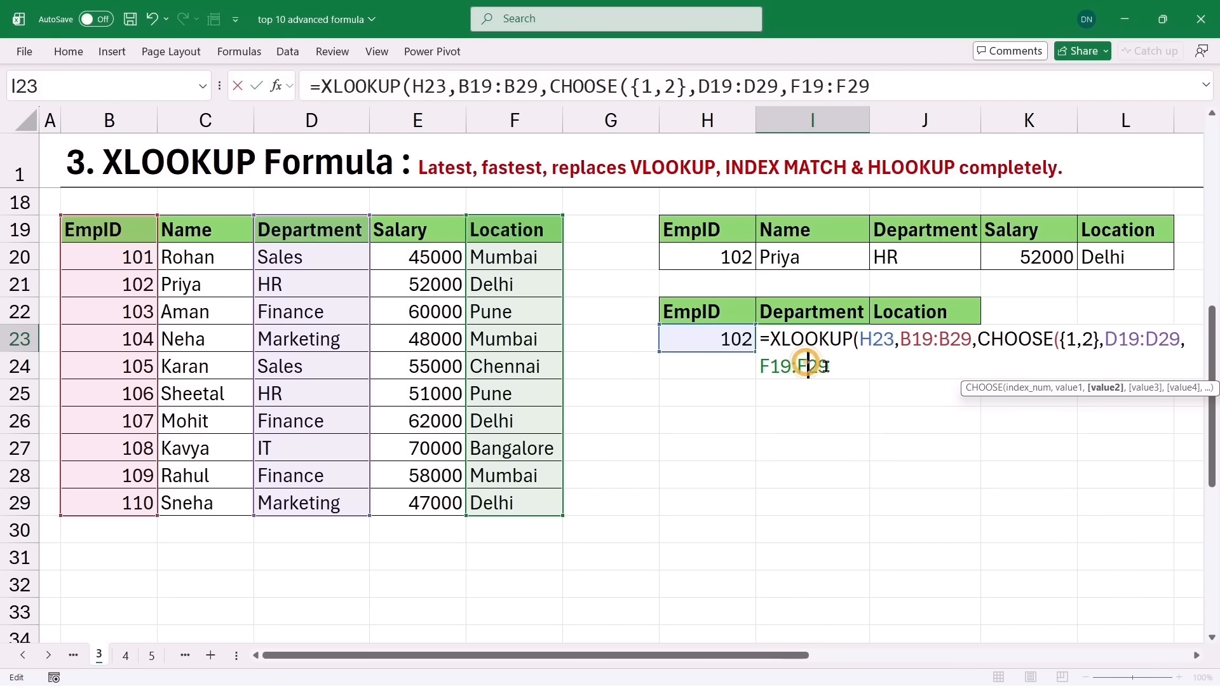
left_click(830, 367)
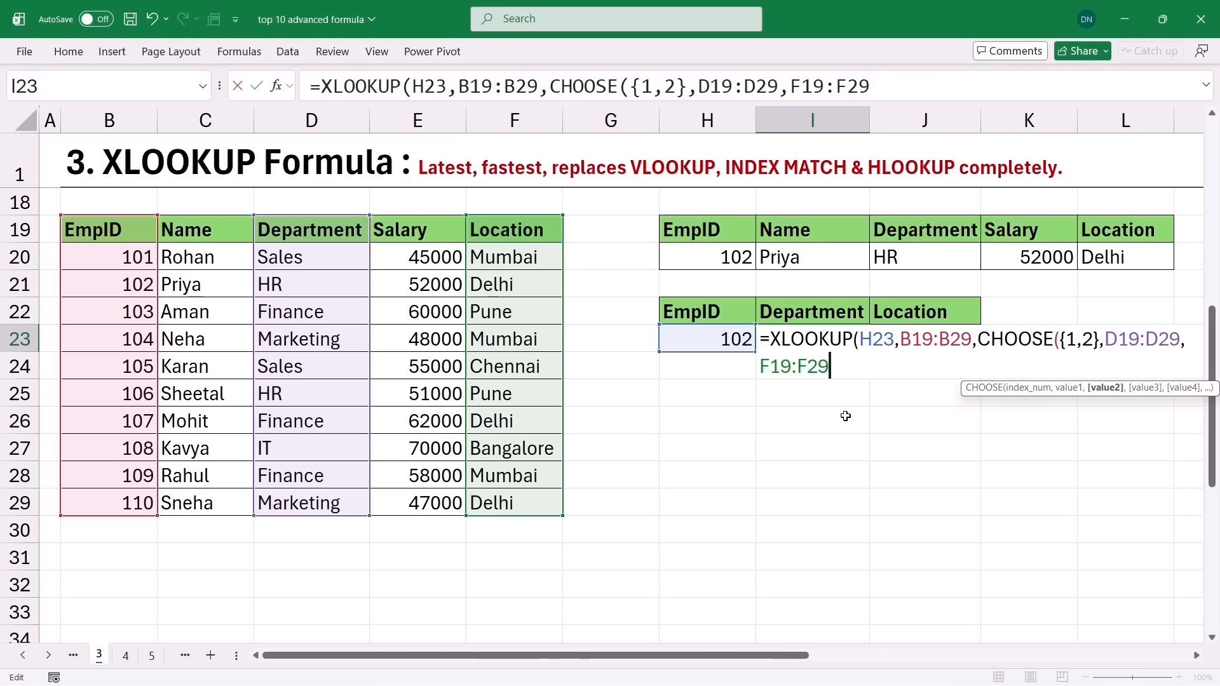
type("))")
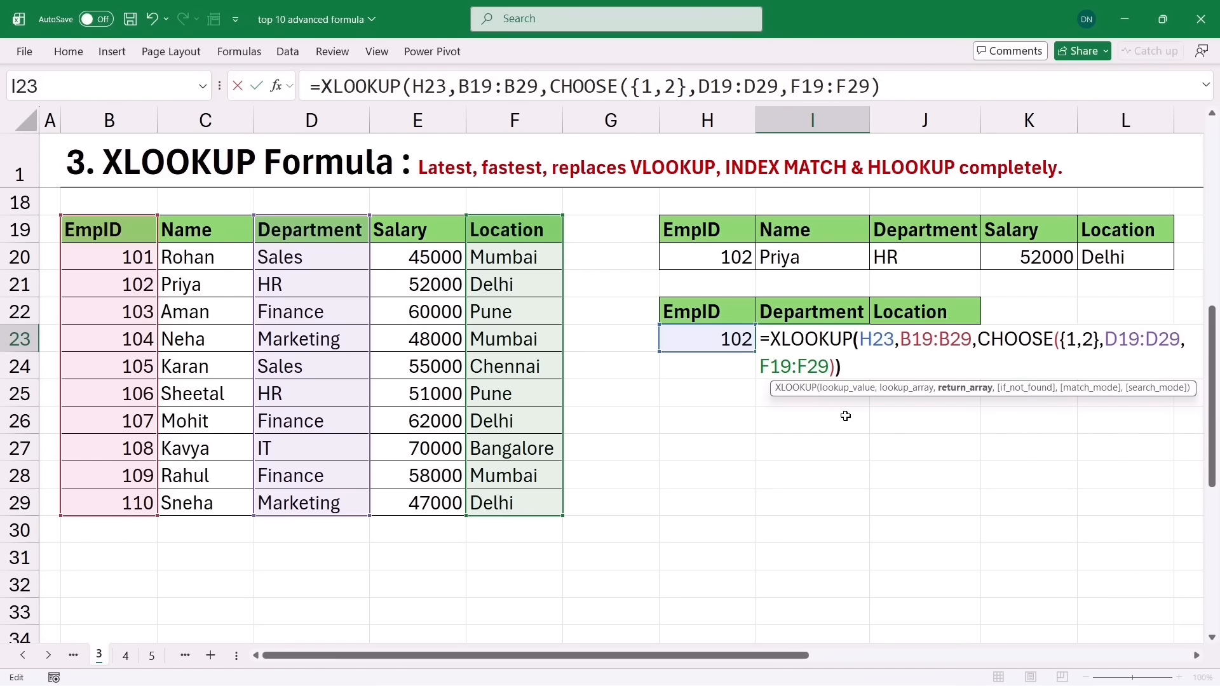
key("Return")
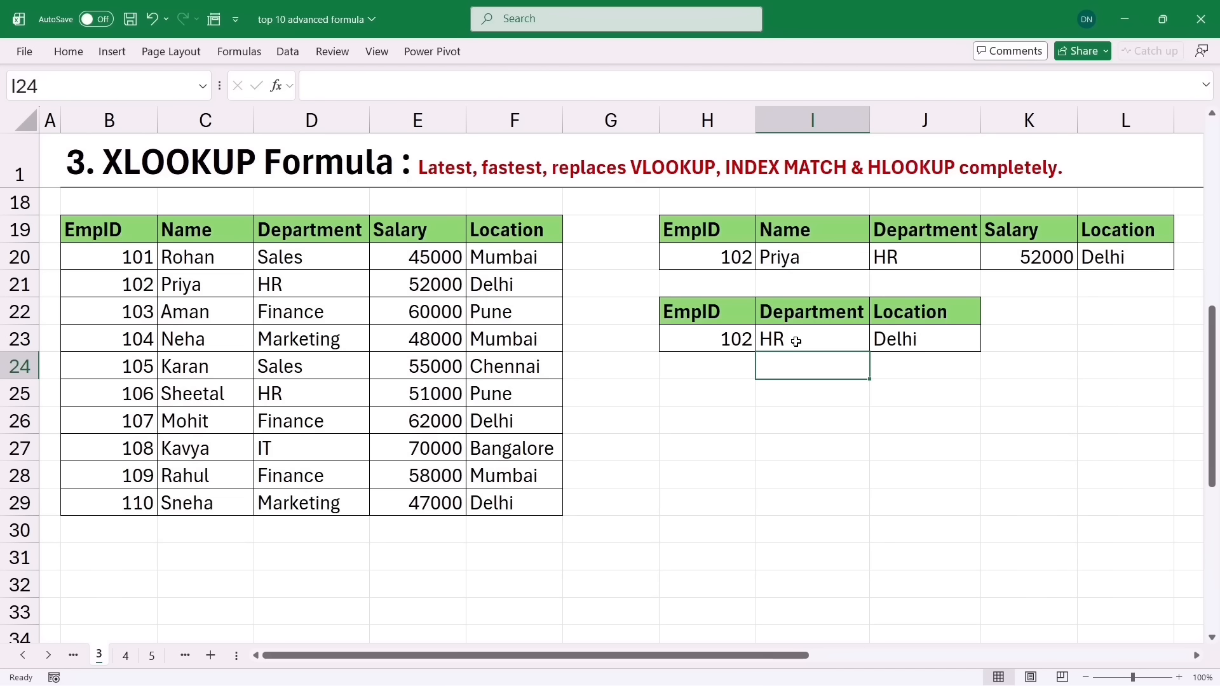
Check the source Department and Location columns, and replace the lookup EmpID in H23 with the one listed in B26
left_click_drag(284, 231, 305, 420)
left_click_drag(532, 249, 531, 402)
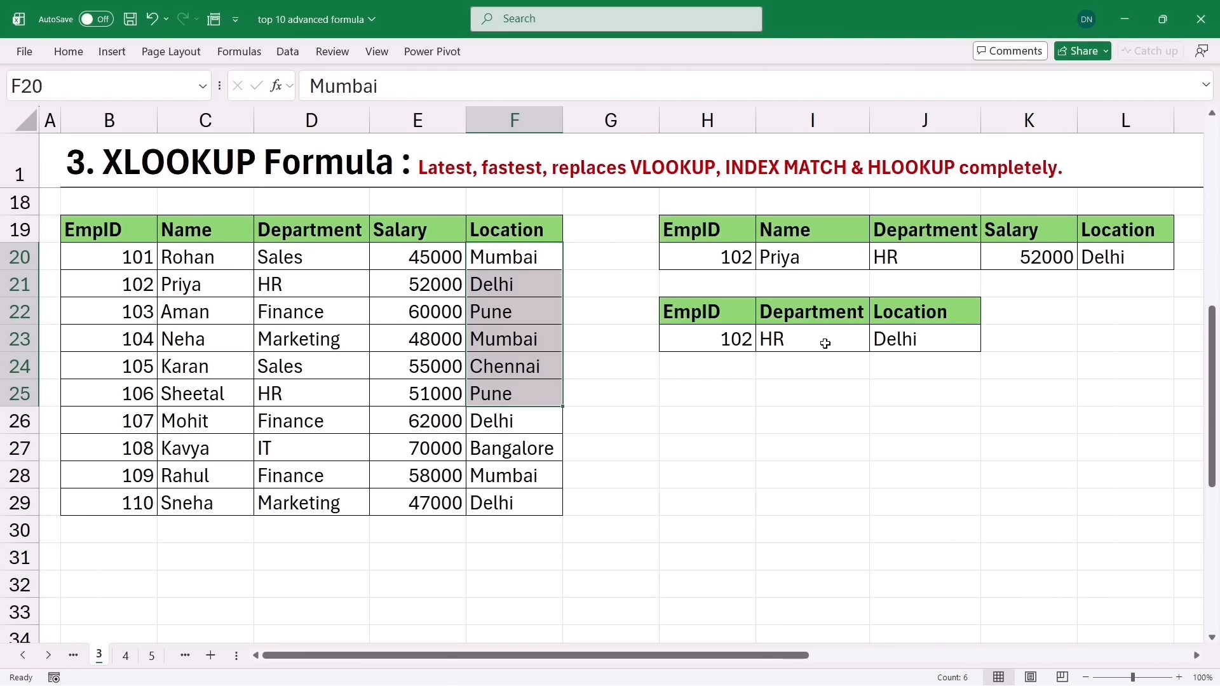
left_click(731, 343)
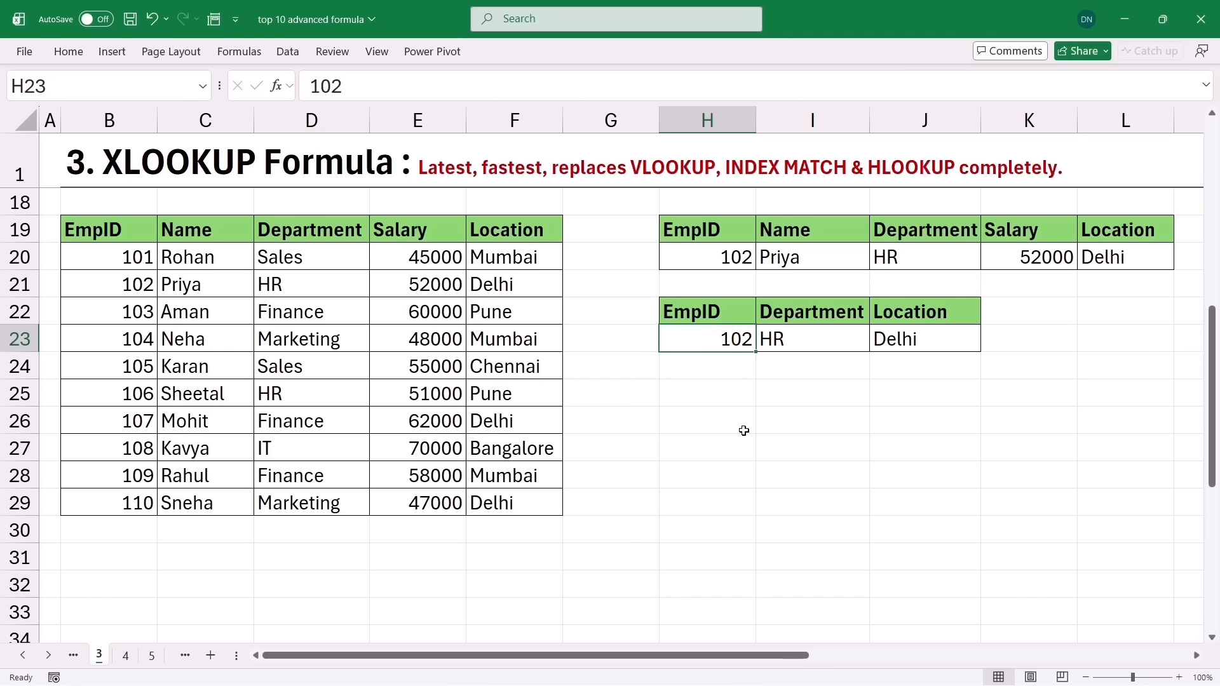
type("107")
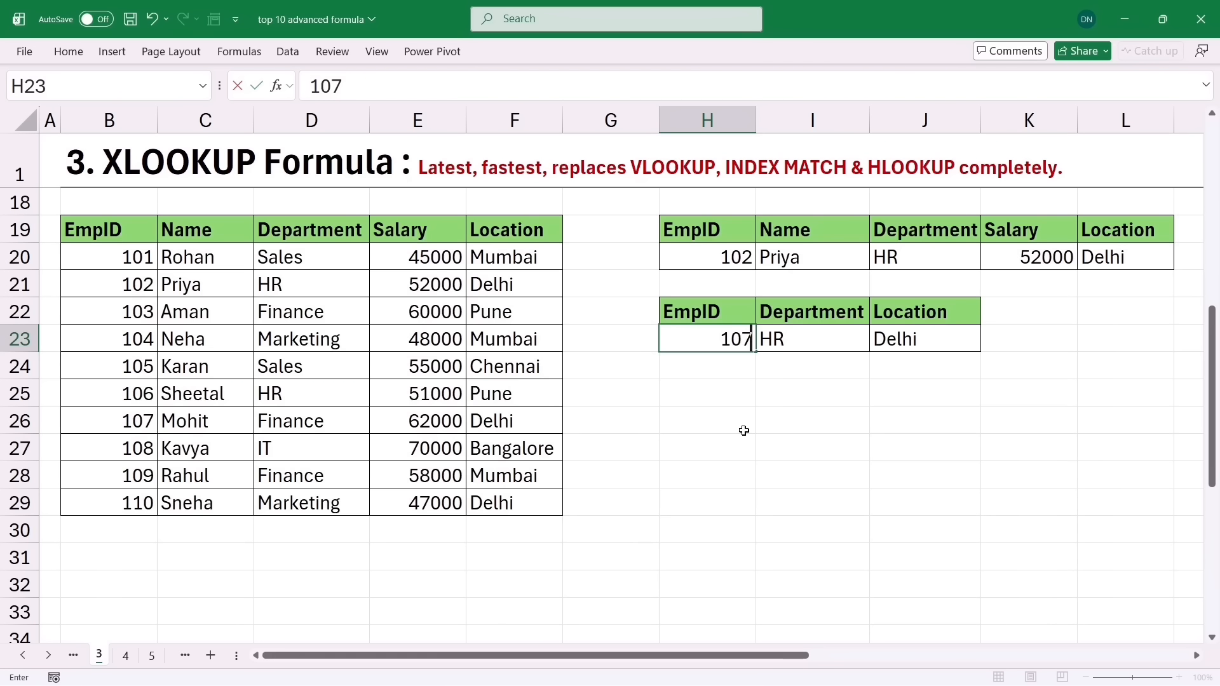
key("Return")
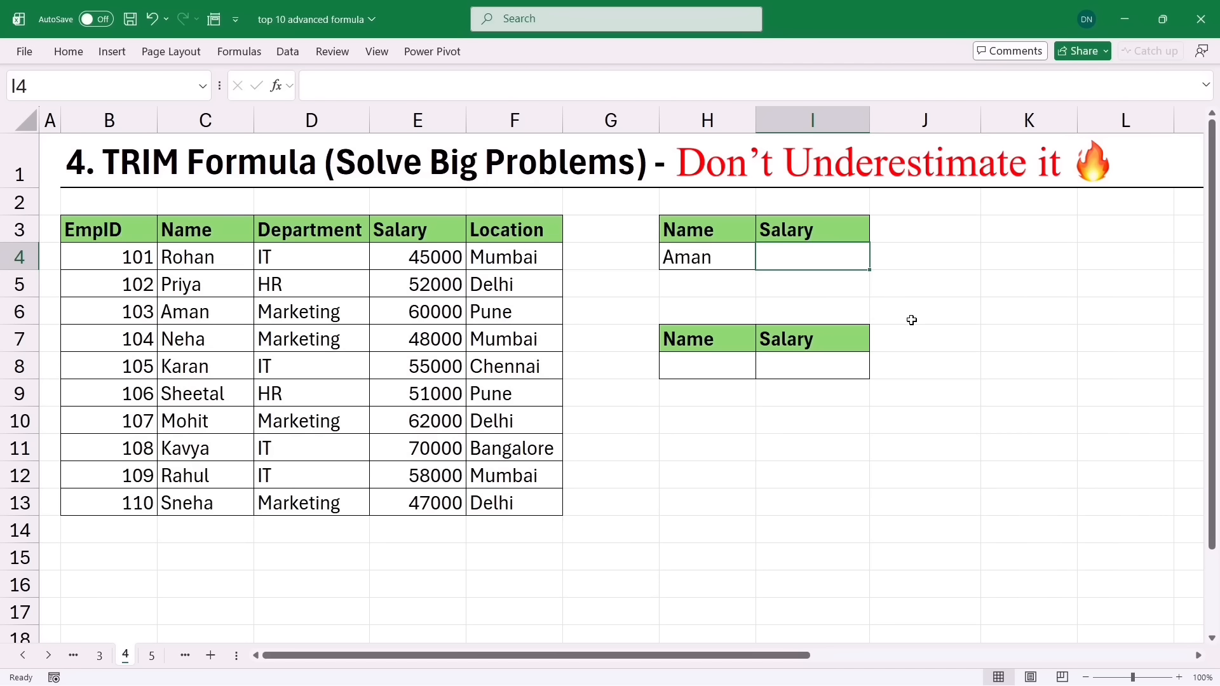
Enter a VLOOKUP formula in I4 of sheet 4 that looks up H4 in C3:F13 and returns column 3 with match type 0
type("=")
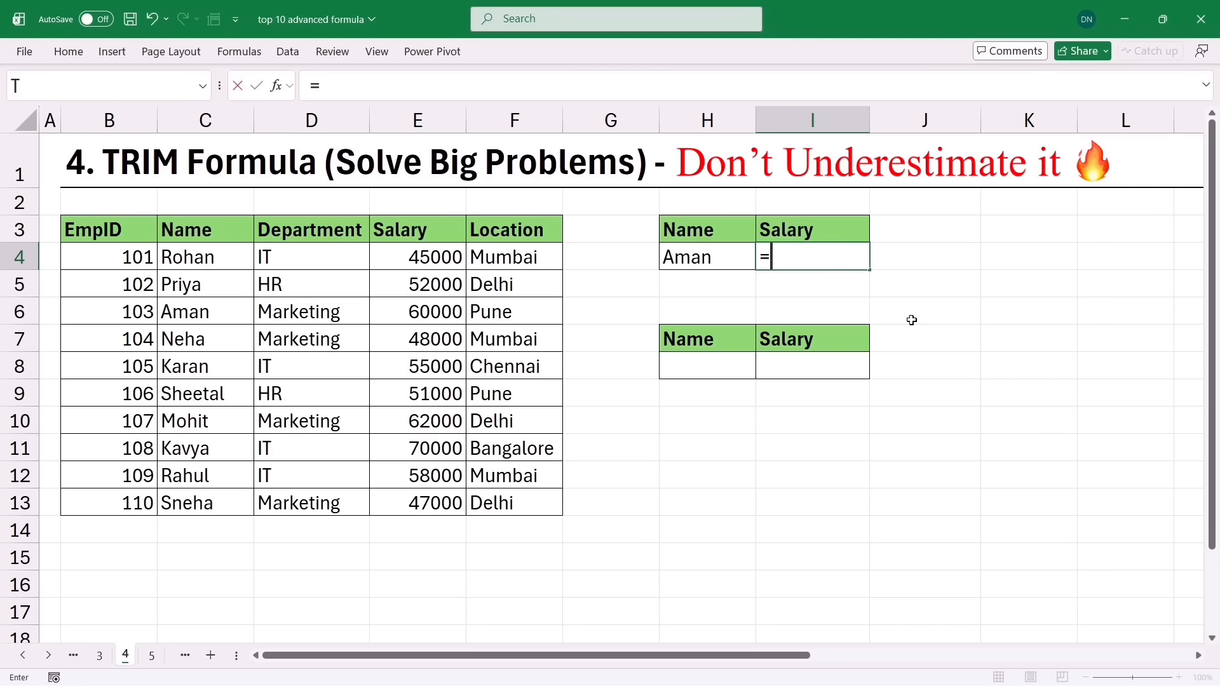
type("vloo")
key("Tab")
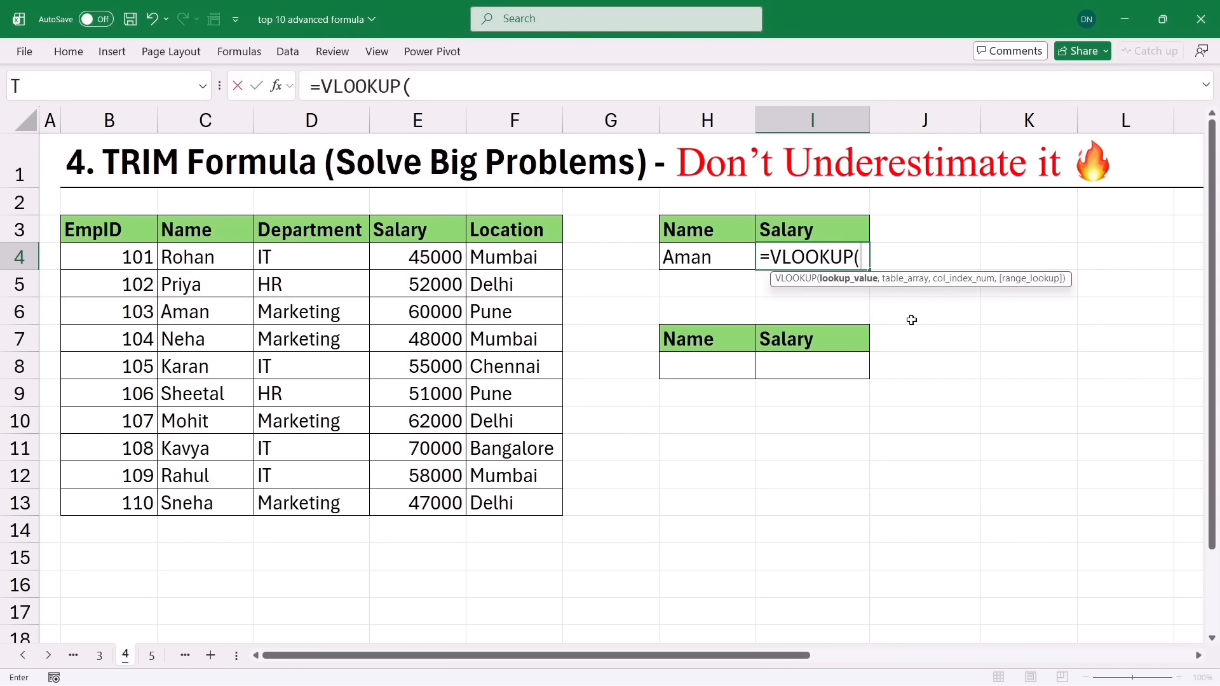
left_click(686, 260)
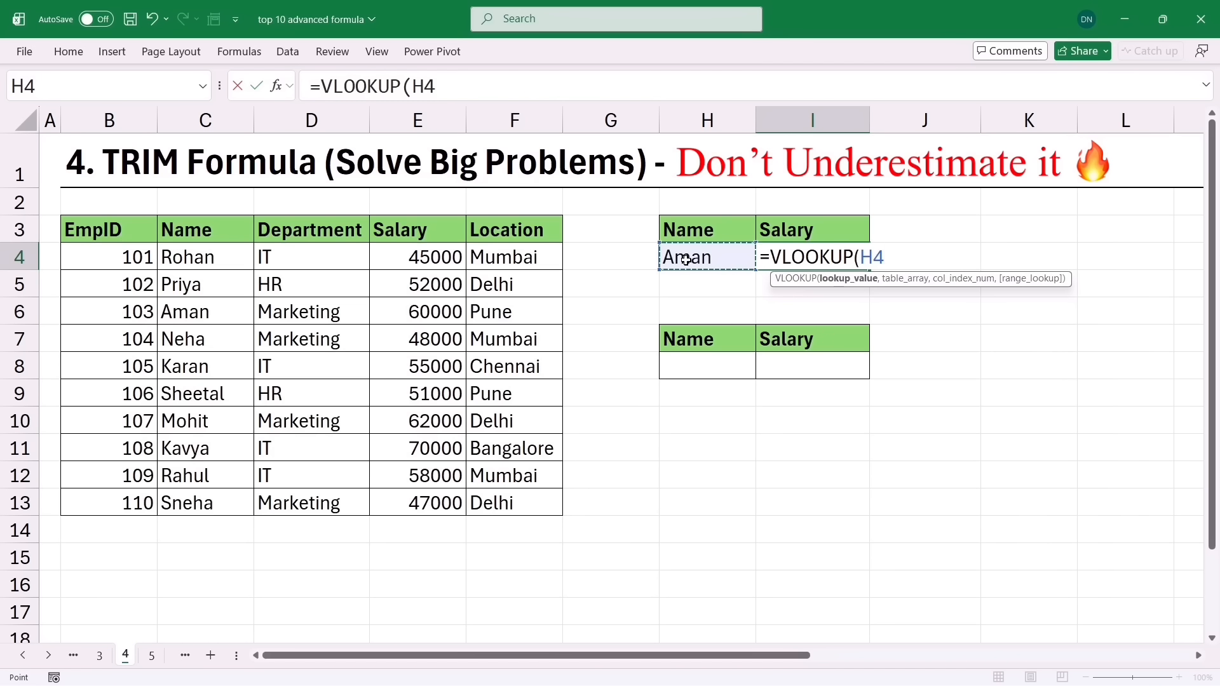
type(",")
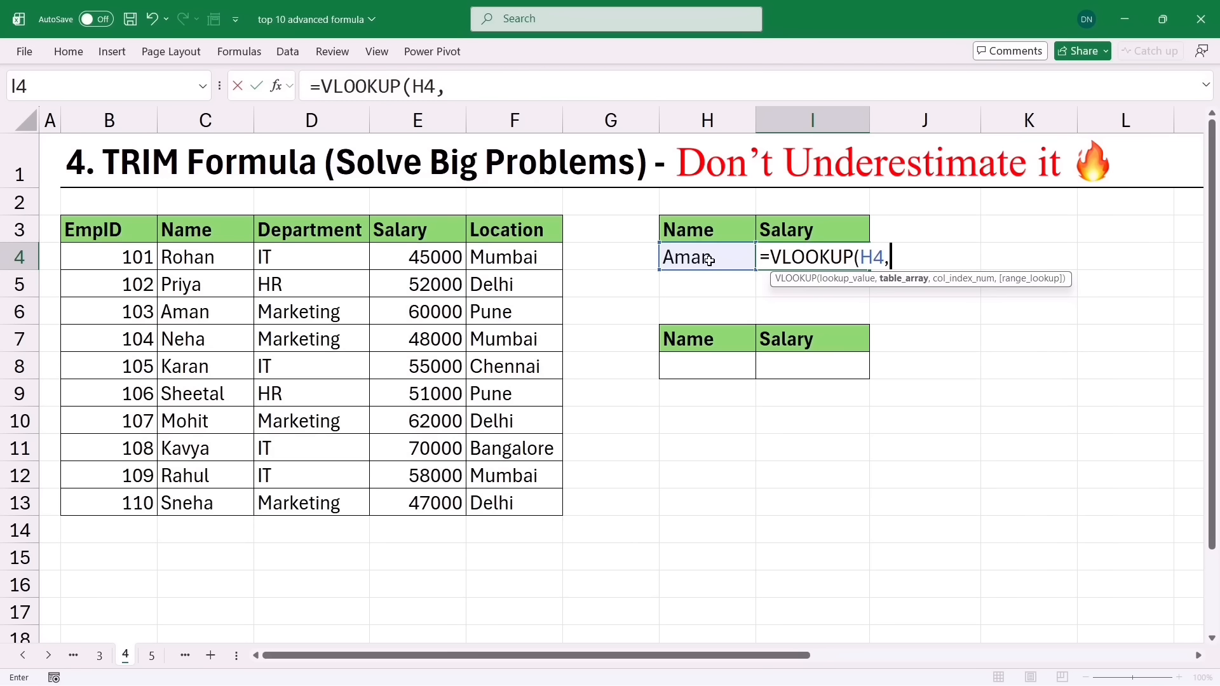
left_click_drag(191, 235, 510, 490)
type(",")
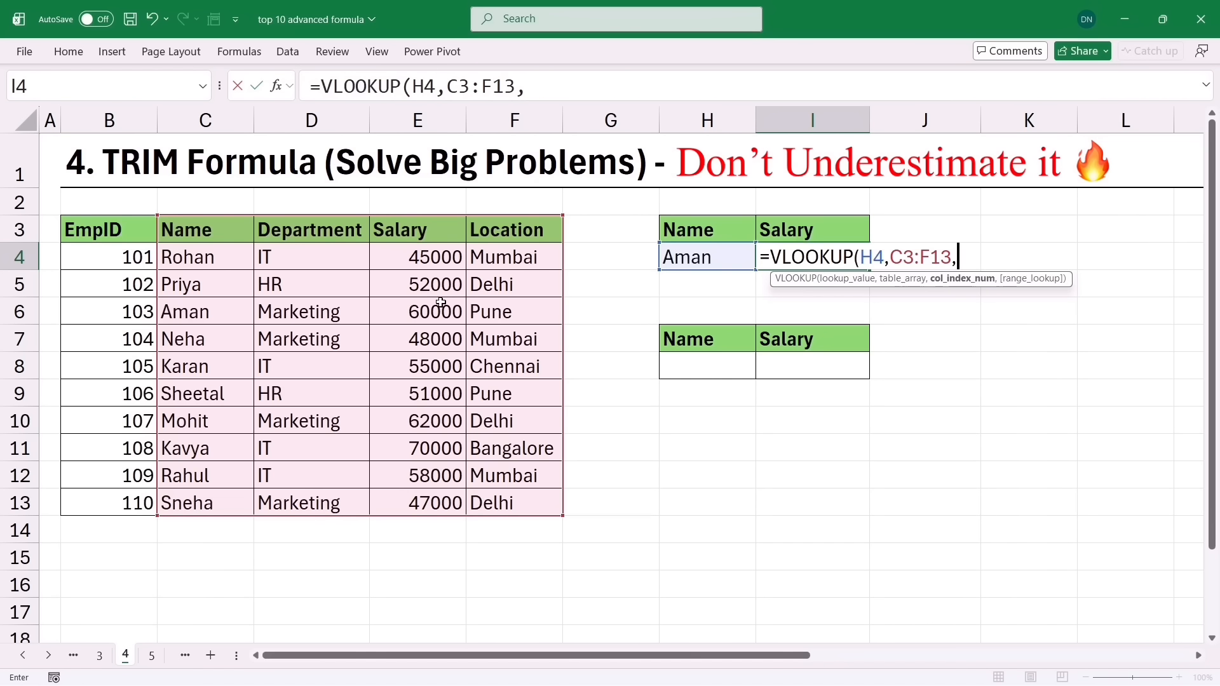
type("3,0")
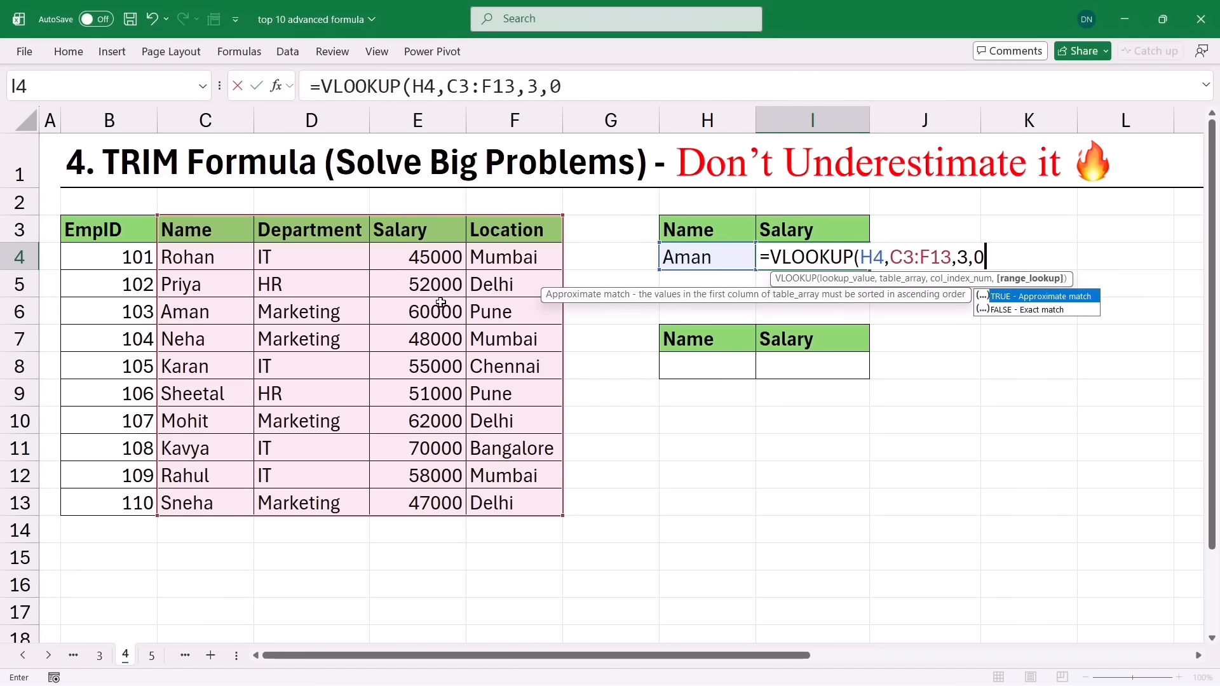
type(")")
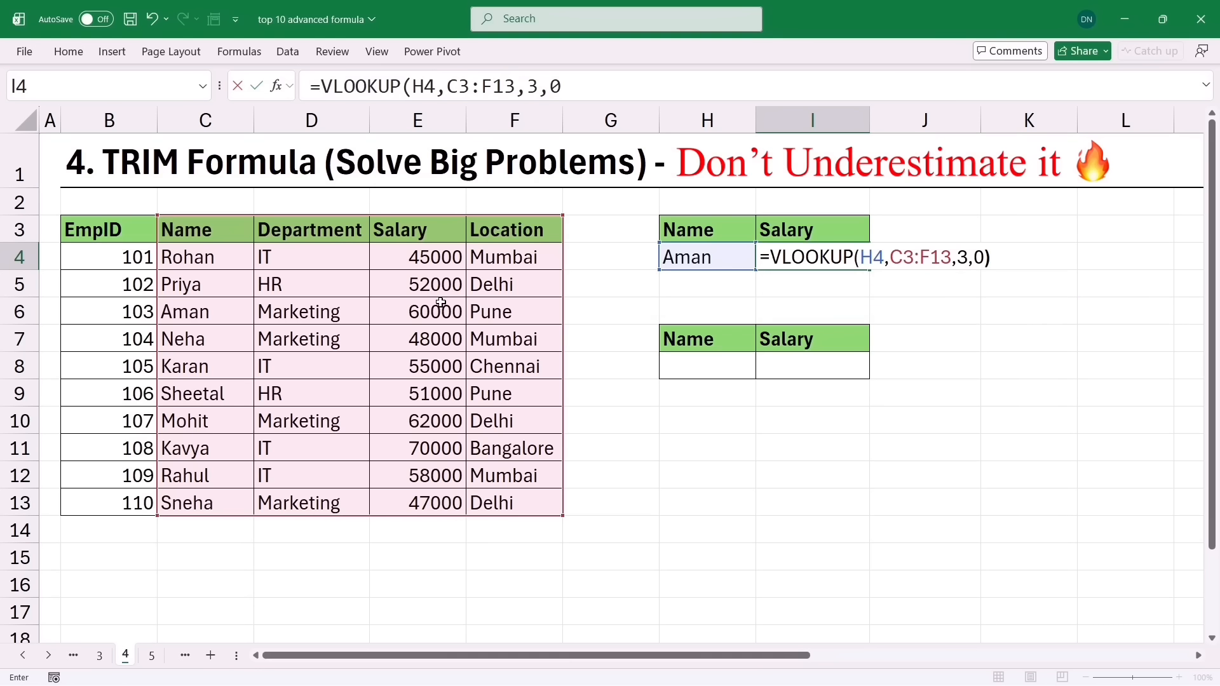
key("Return")
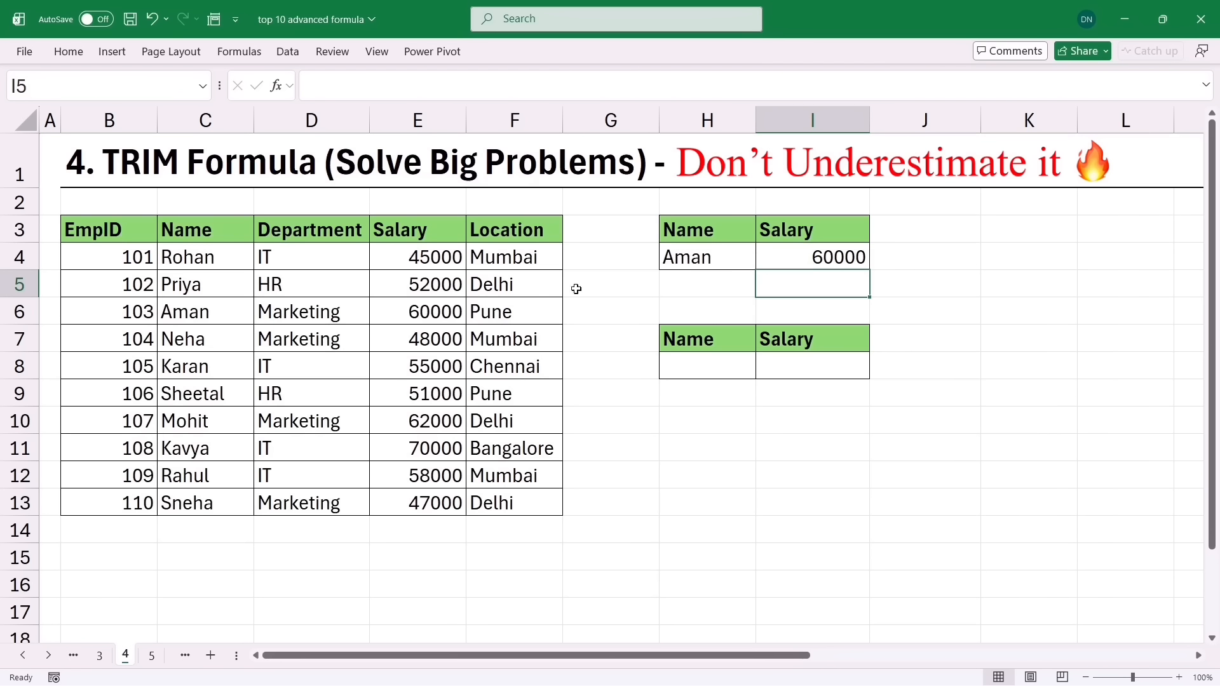
Compare the I4 result with the source name and salary in row 6, and test the lookup with the name from C7 in H4
left_click(219, 312)
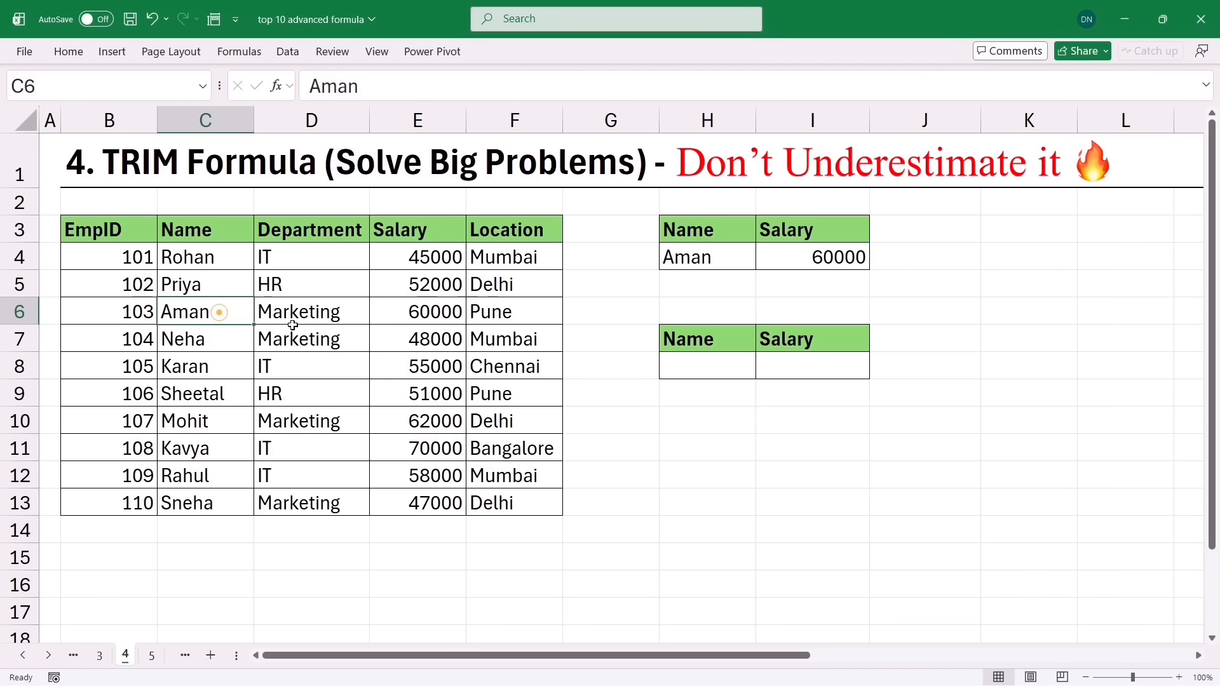
left_click(403, 312)
left_click(703, 261)
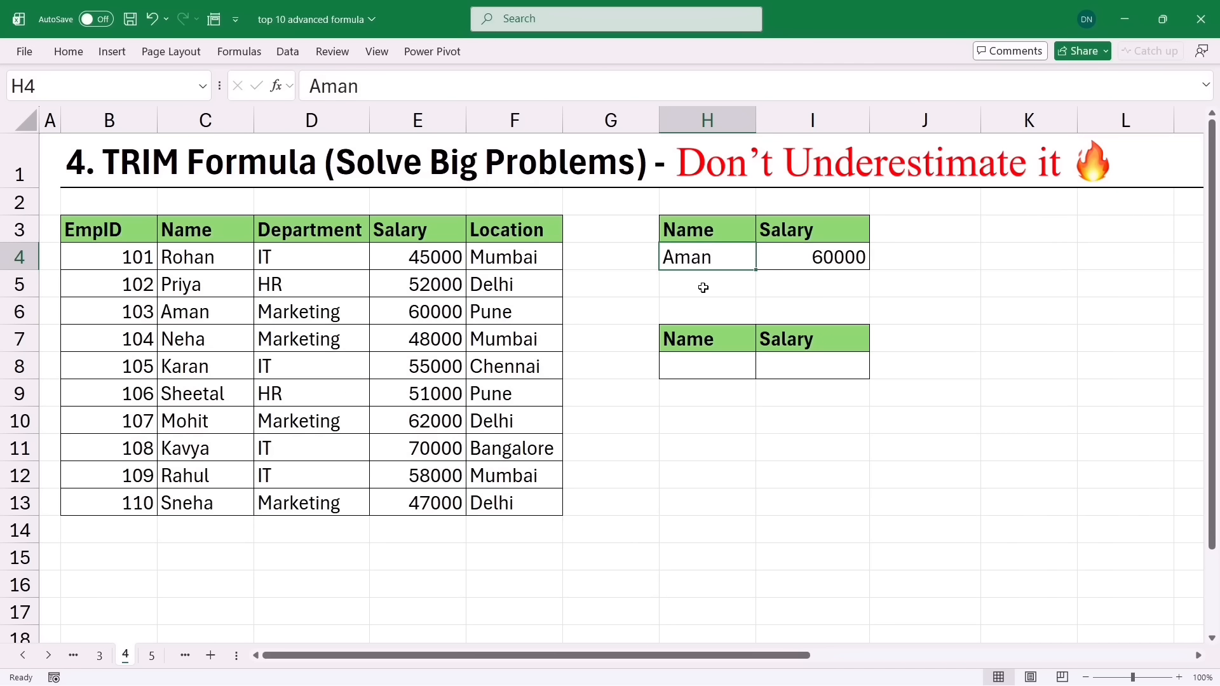
type("Neha")
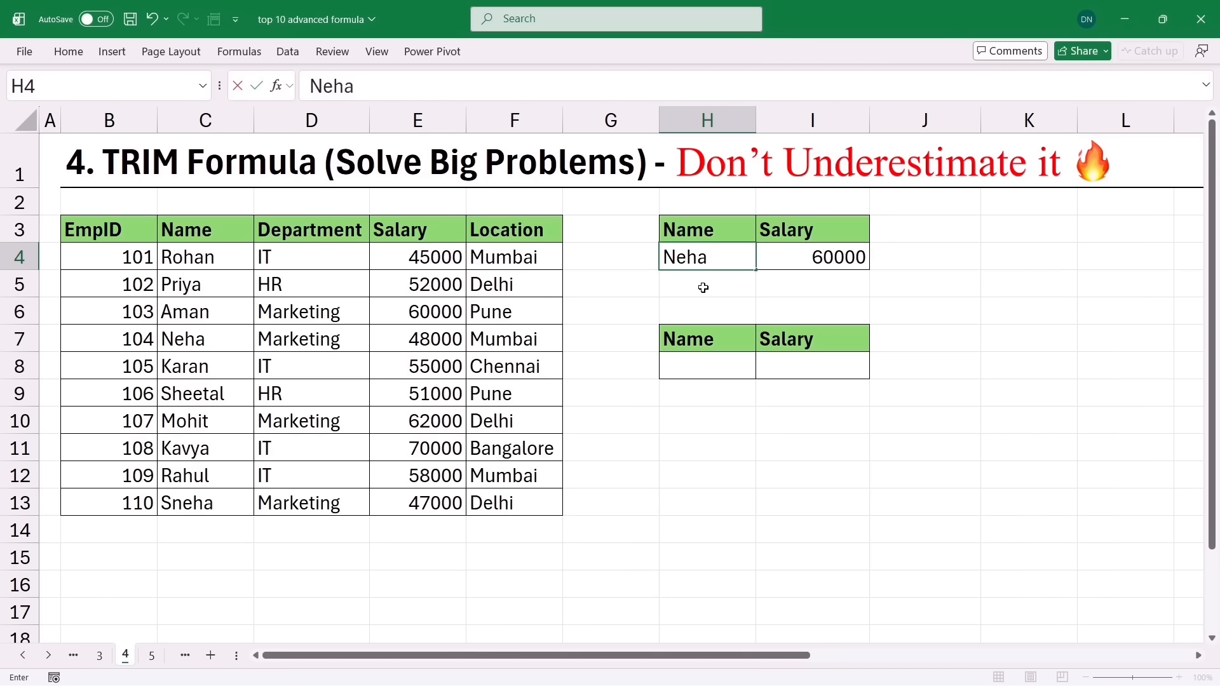
key("Return")
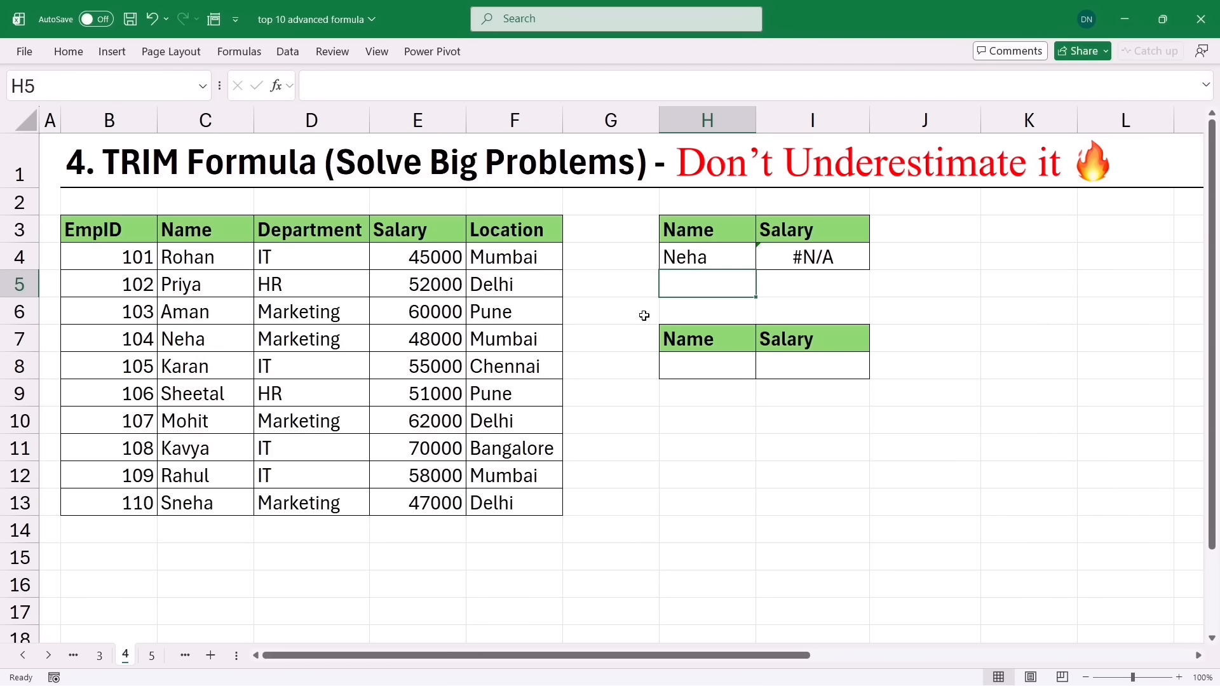
Test the salary lookup again by replacing the name in H4 with the employee name listed in C10
left_click(702, 258)
type("Mo")
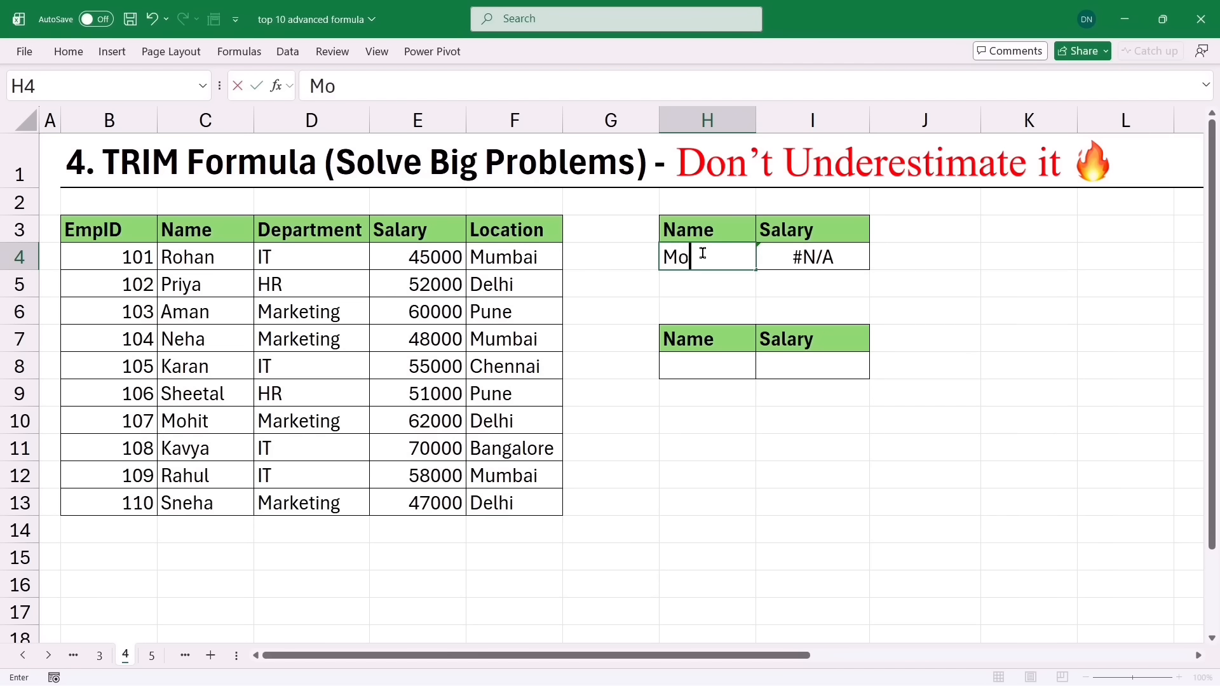
type("hit")
key("Return")
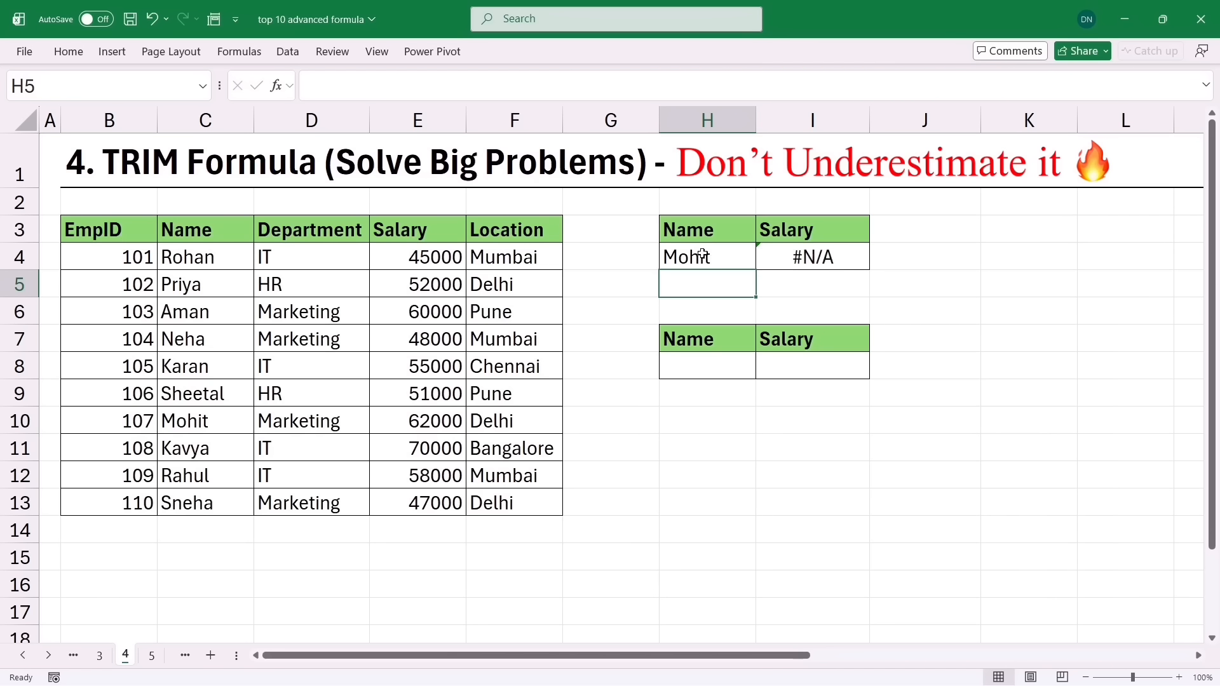
Replace the name in H4 with the employee name listed in C12 to test the VLOOKUP salary lookup
left_click(702, 255)
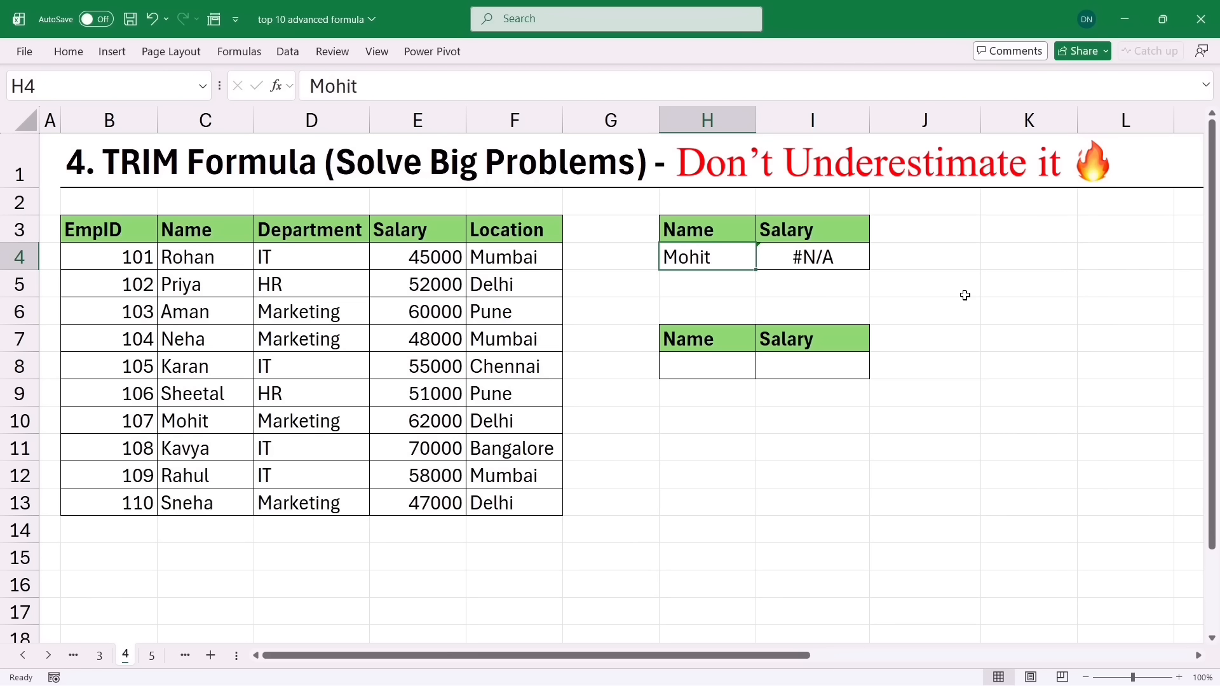
type("Rahu")
type("l")
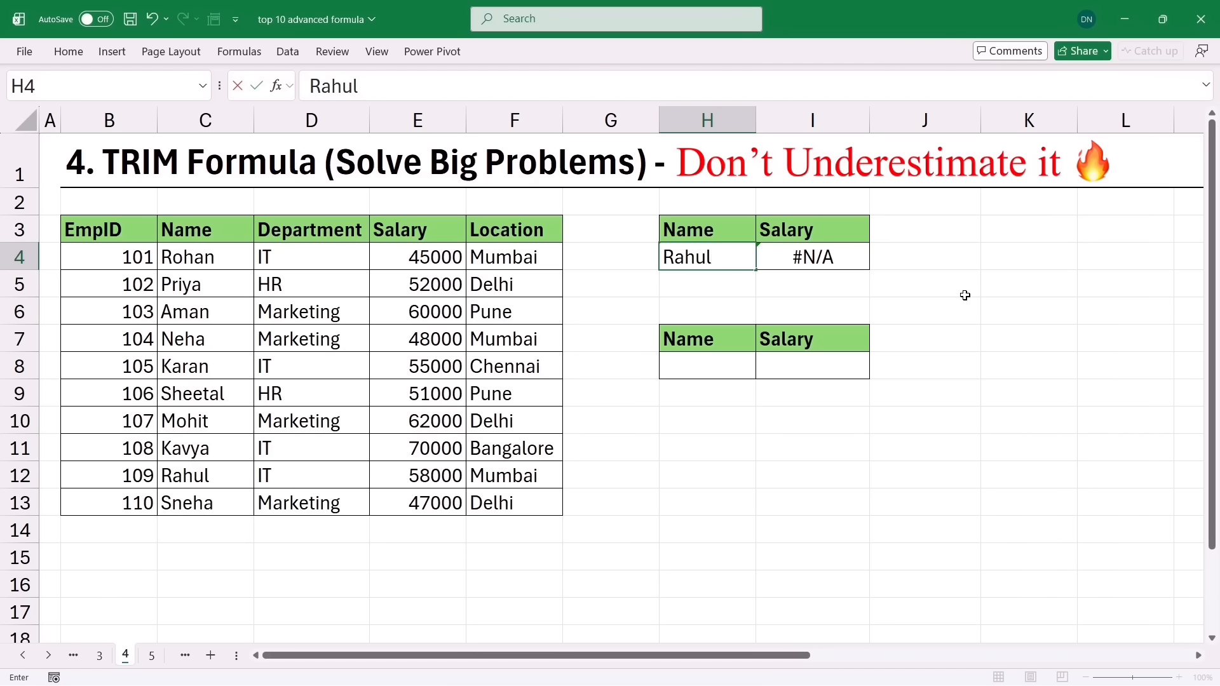
key("Return")
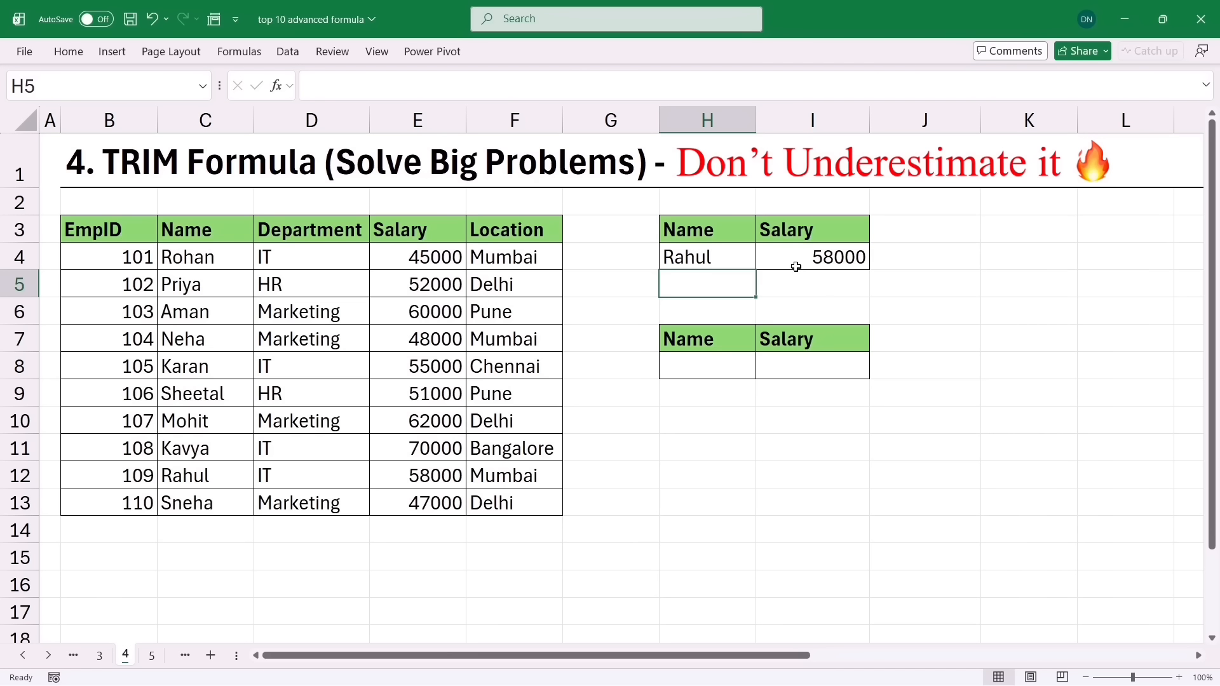
Enter the name from C6 in H8, and in I8 an XLOOKUP formula that looks up H8 in C3:C13 and returns E3:E13
left_click(730, 365)
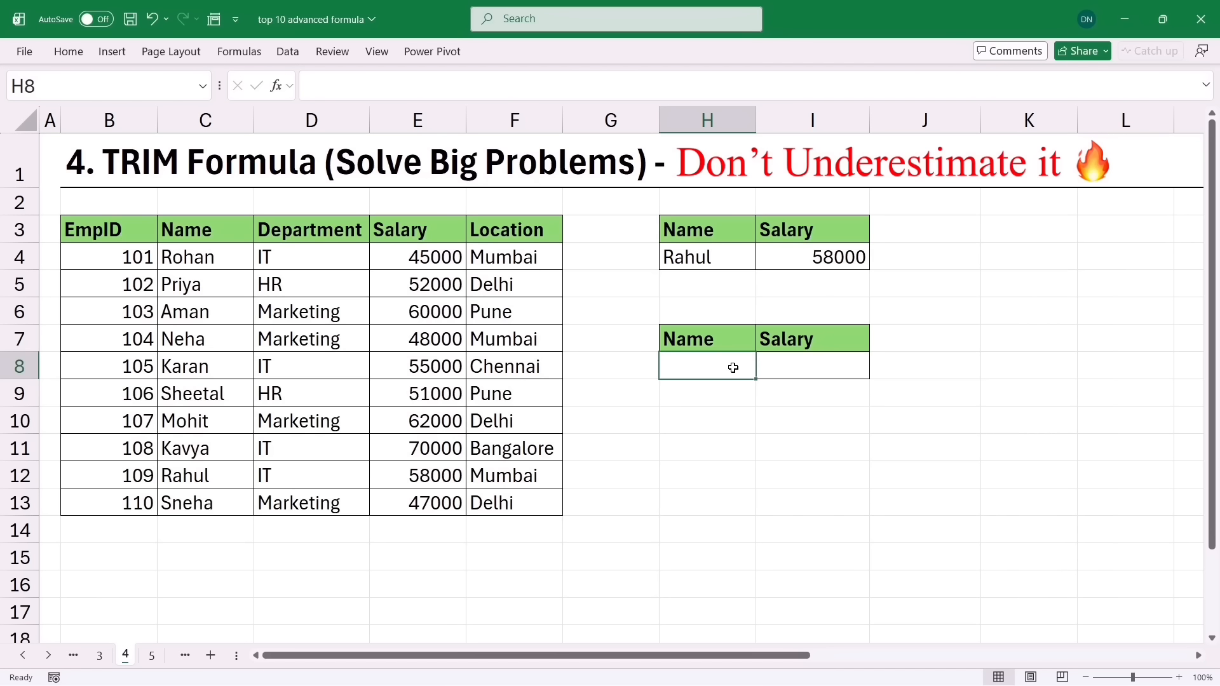
type("Aman")
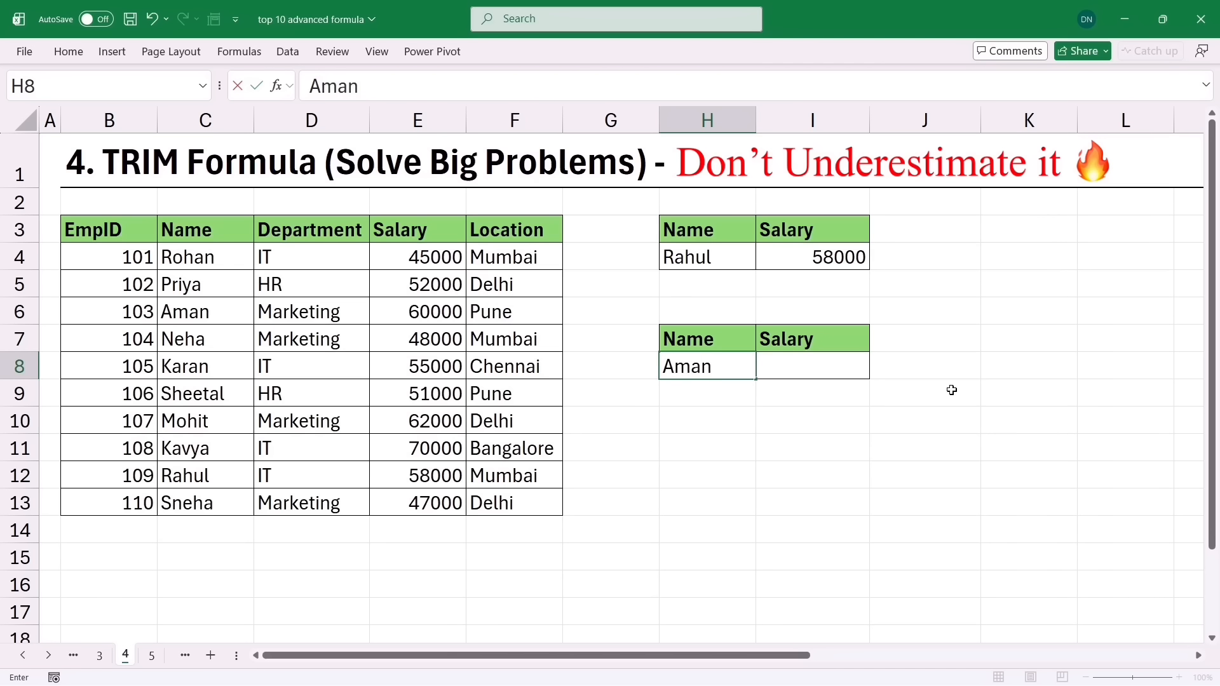
key("Tab")
type("=")
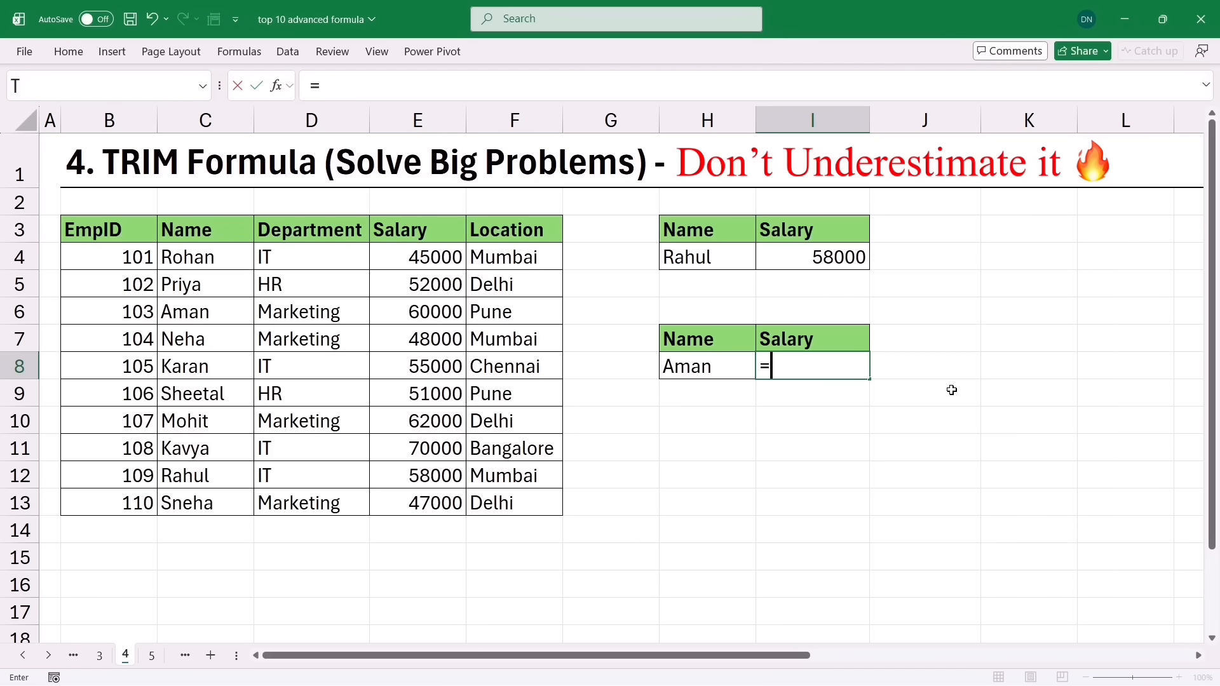
type("xloo")
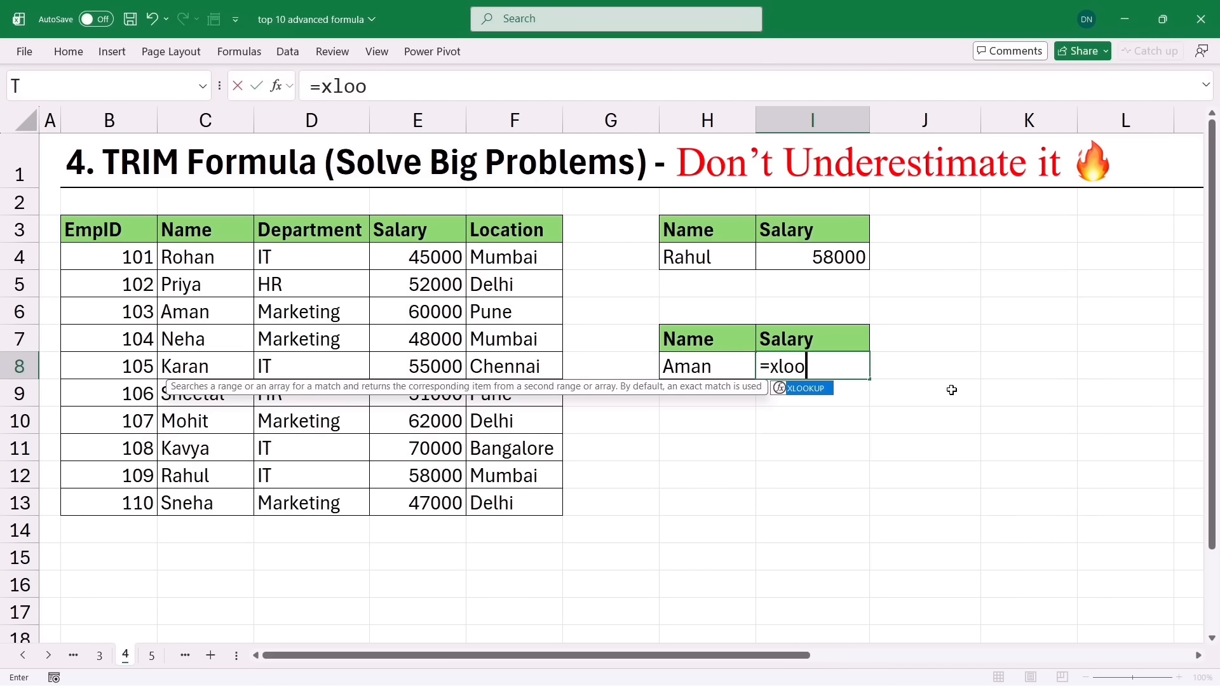
key("Tab")
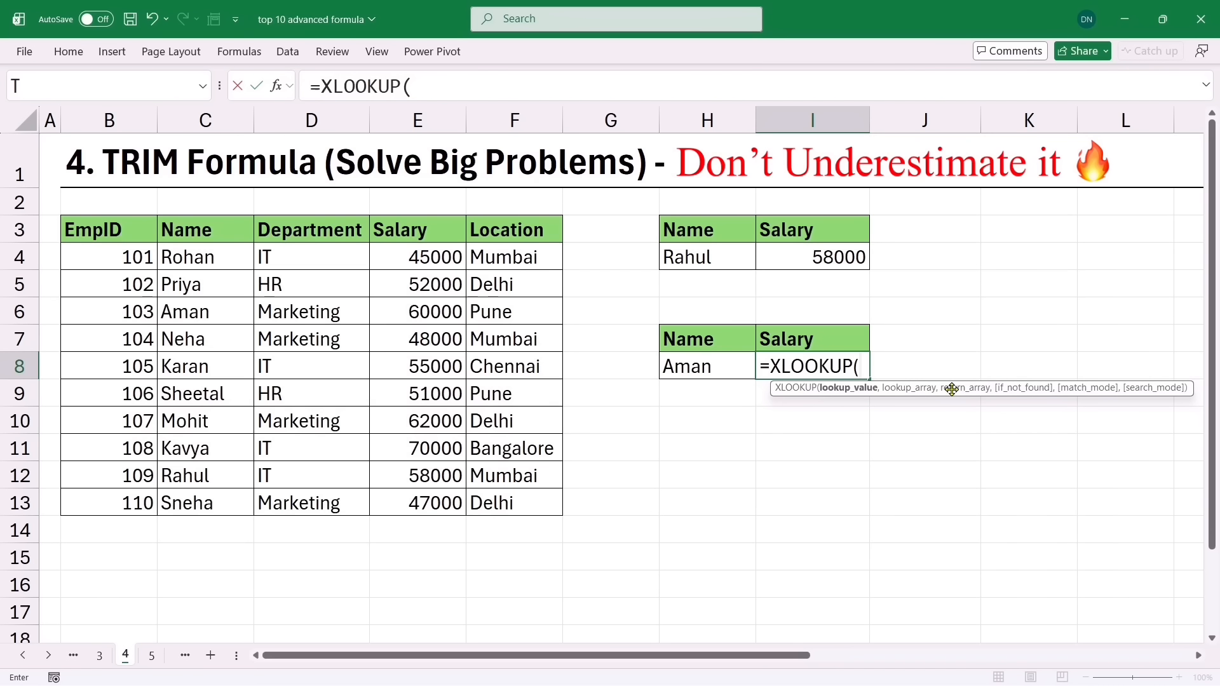
left_click(692, 370)
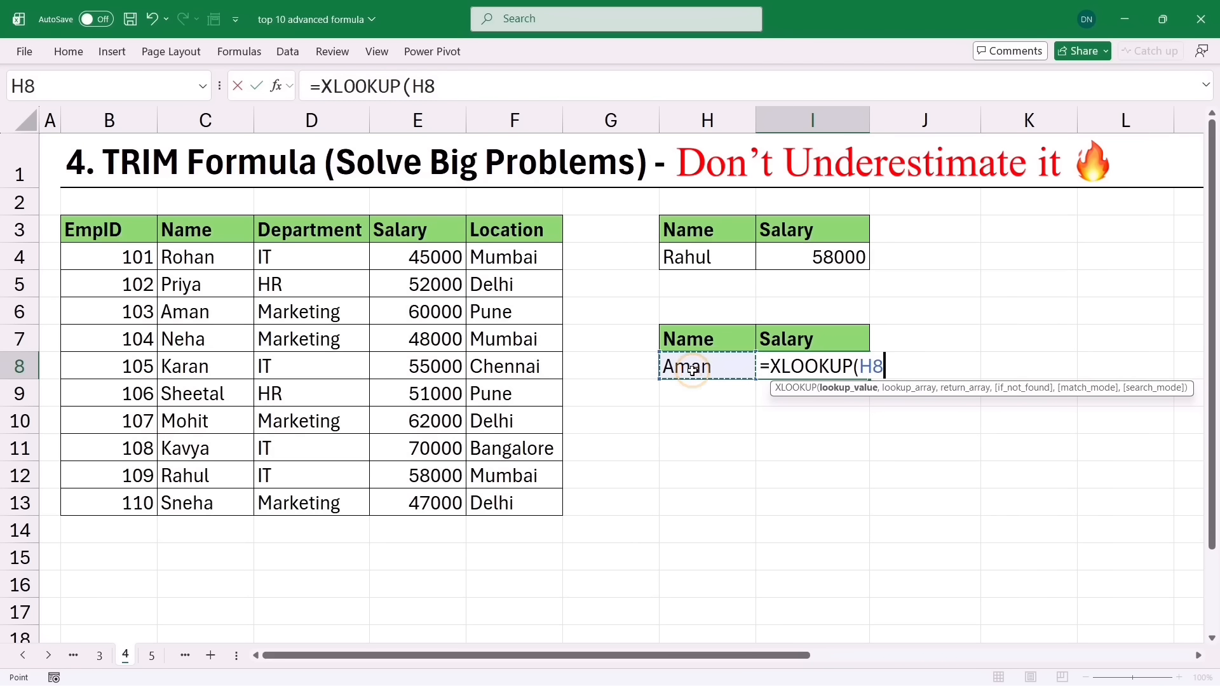
type(",")
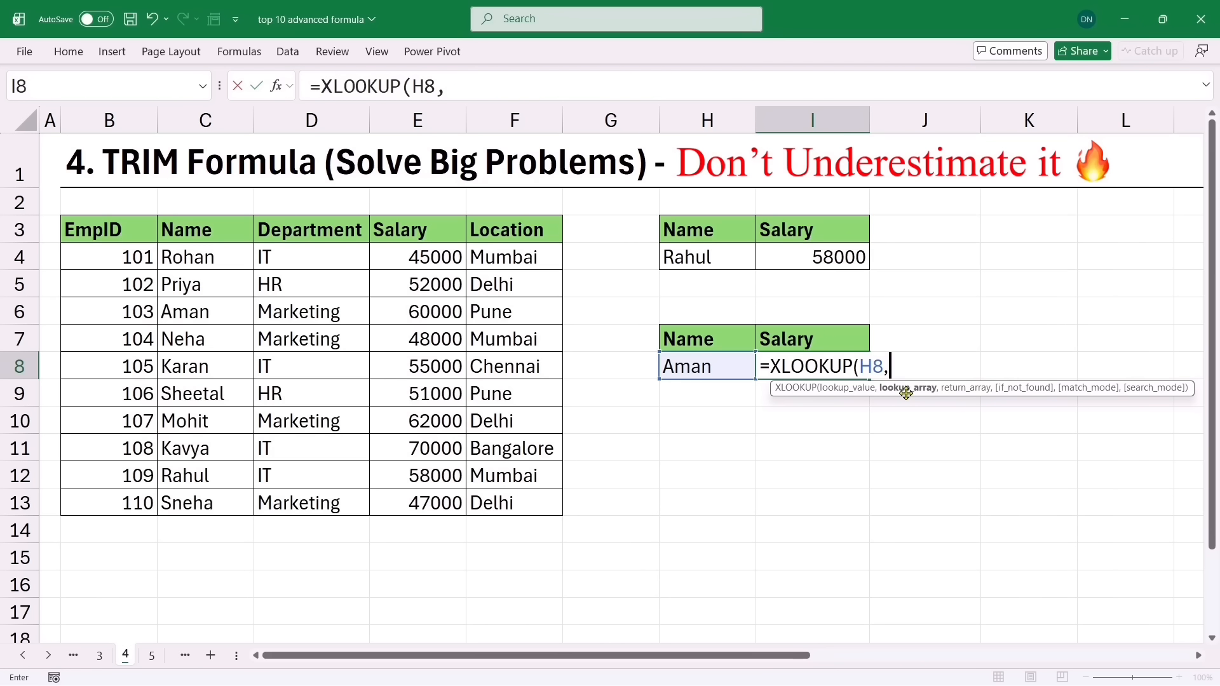
left_click_drag(201, 240, 216, 502)
type(",")
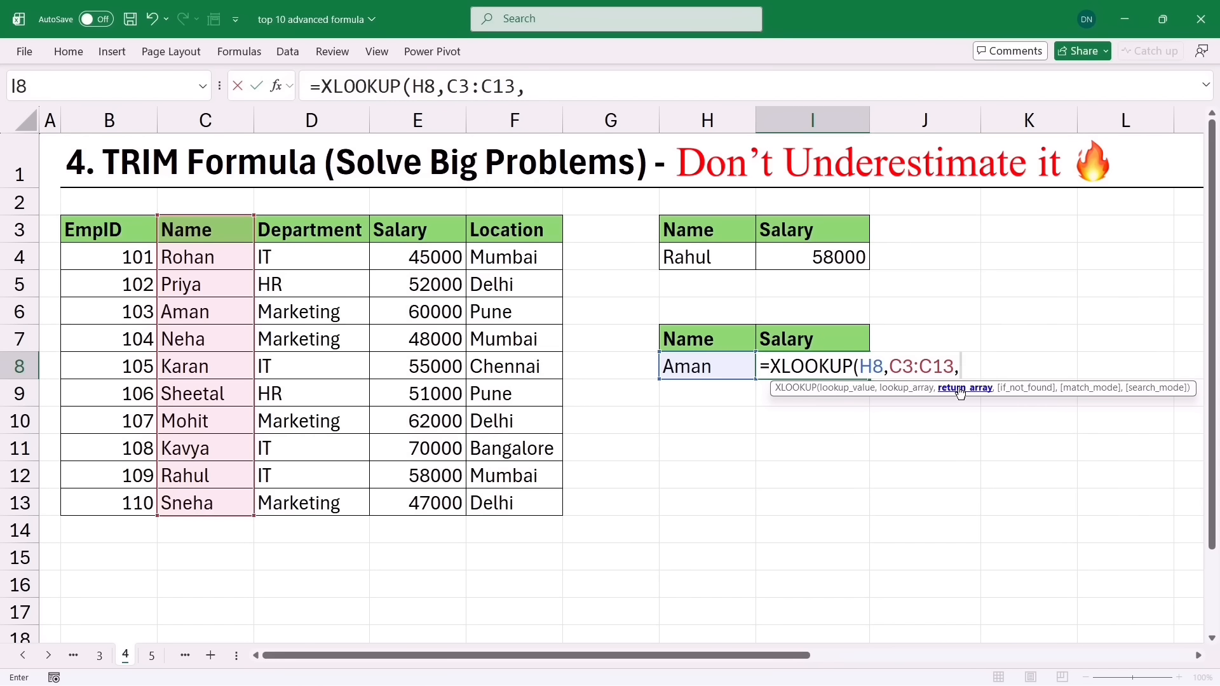
left_click_drag(444, 228, 462, 512)
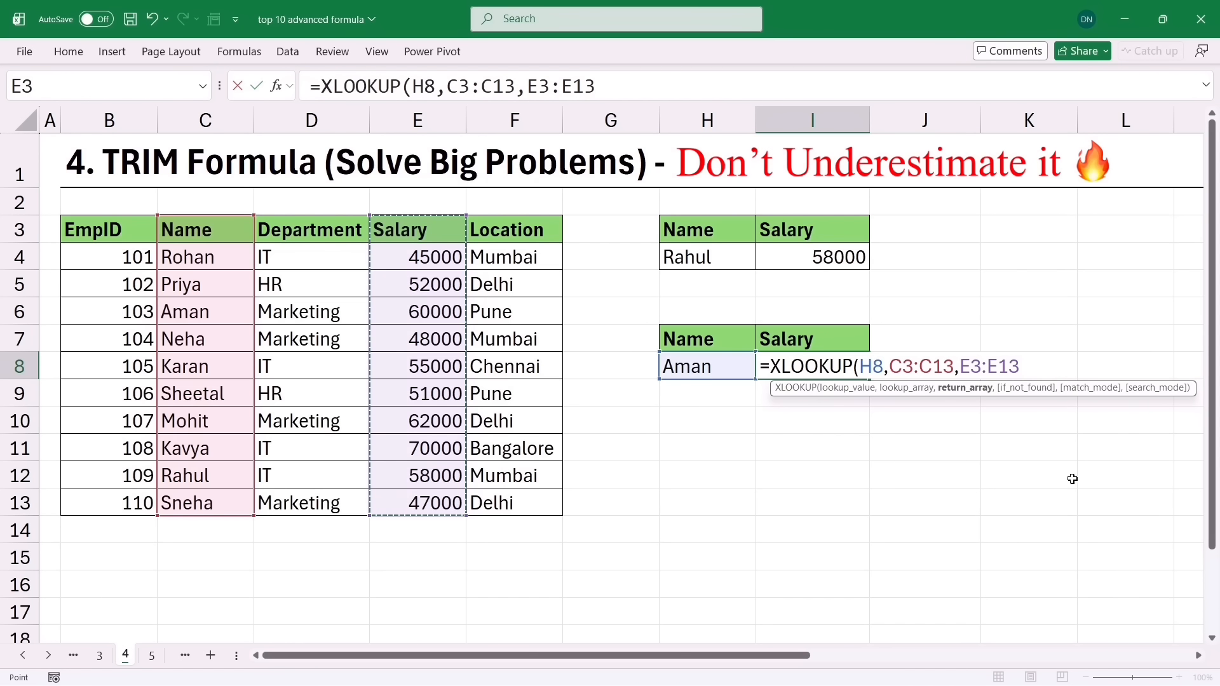
key("Return")
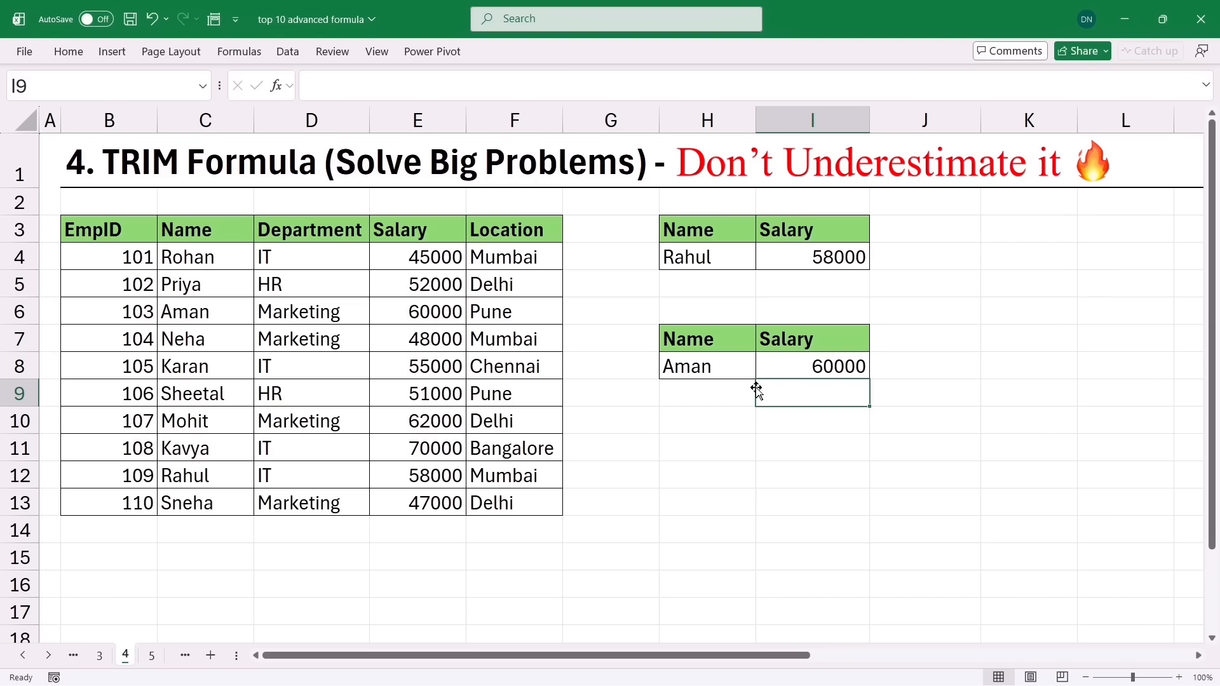
Test the XLOOKUP salary lookup by entering the name from C7 in H8, followed by the name from C10 in capital letters
left_click(699, 370)
type("Neha")
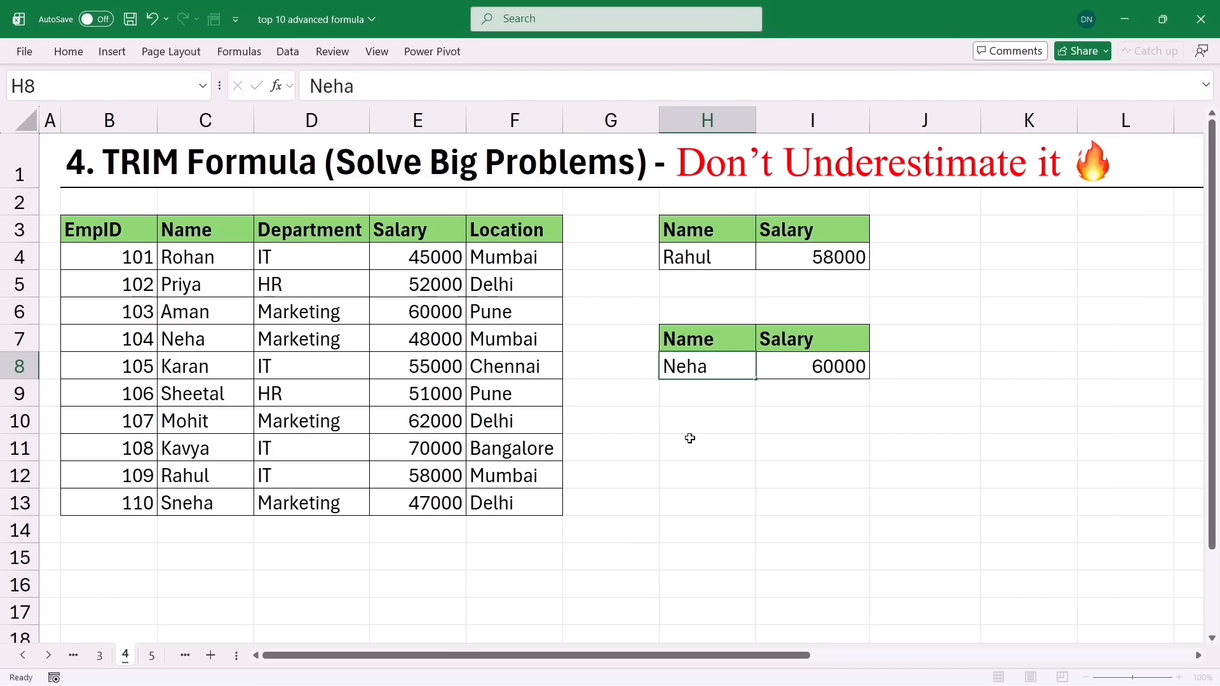
key("Return")
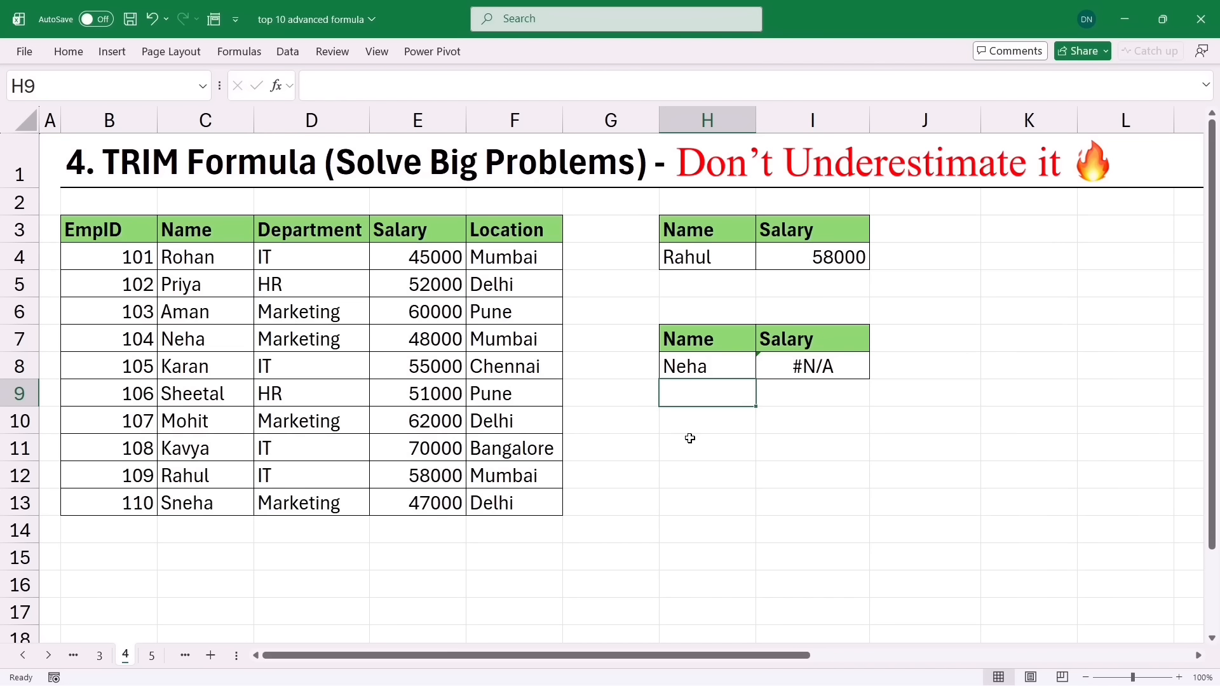
left_click(698, 367)
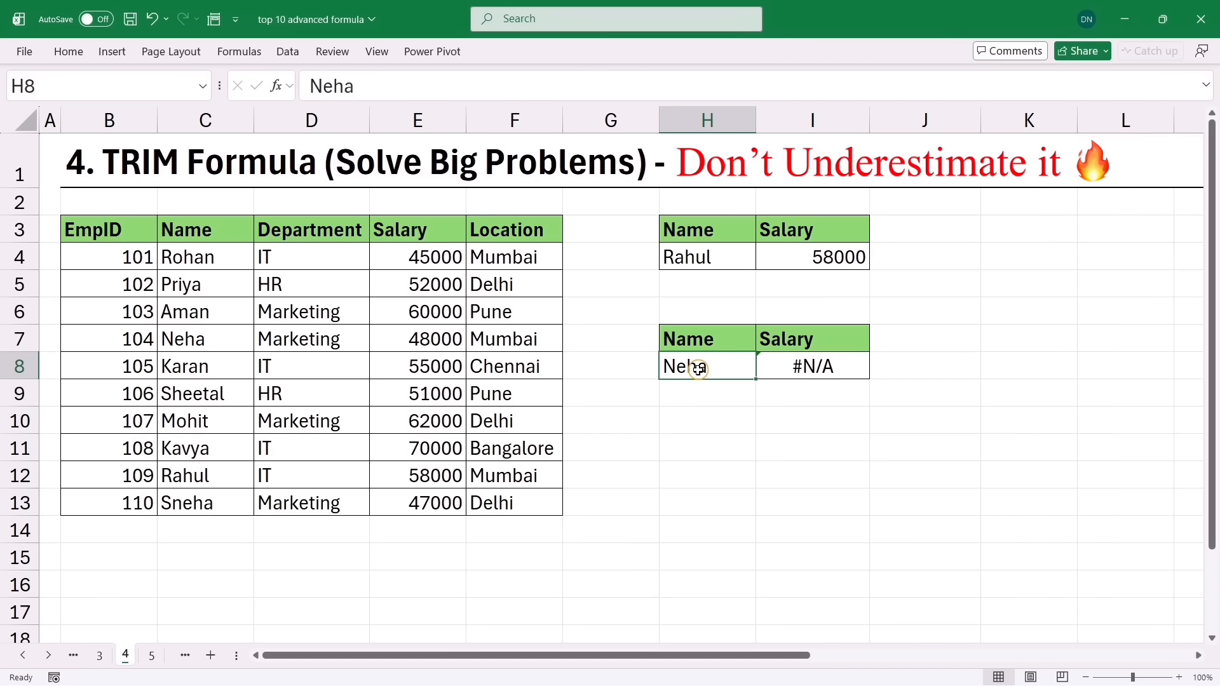
type("MOHIT")
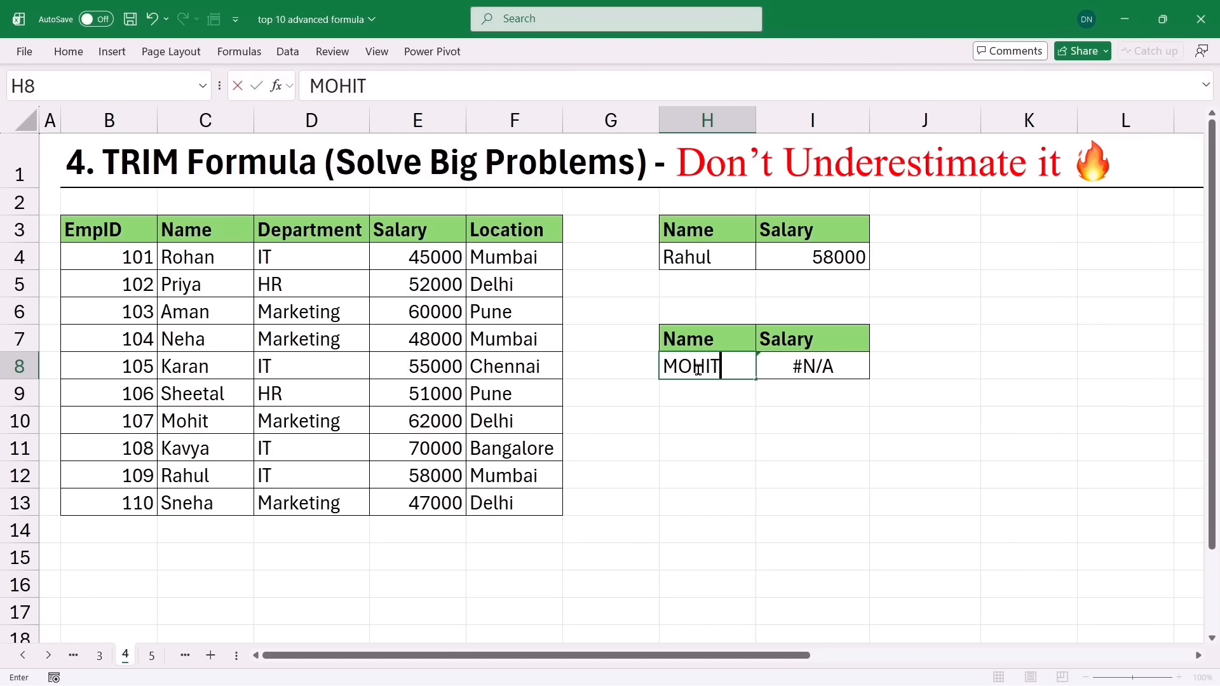
key("Return")
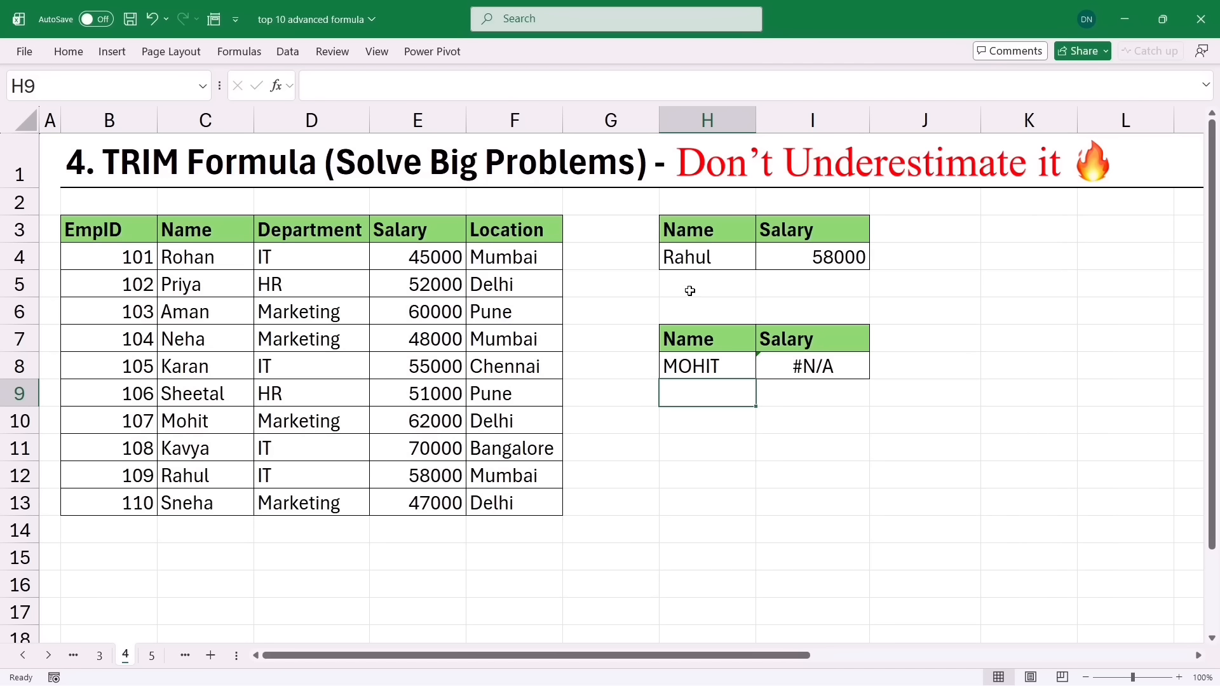
Inspect the text in H8, C10 and C7 for trailing spaces after the names
double_click(717, 366)
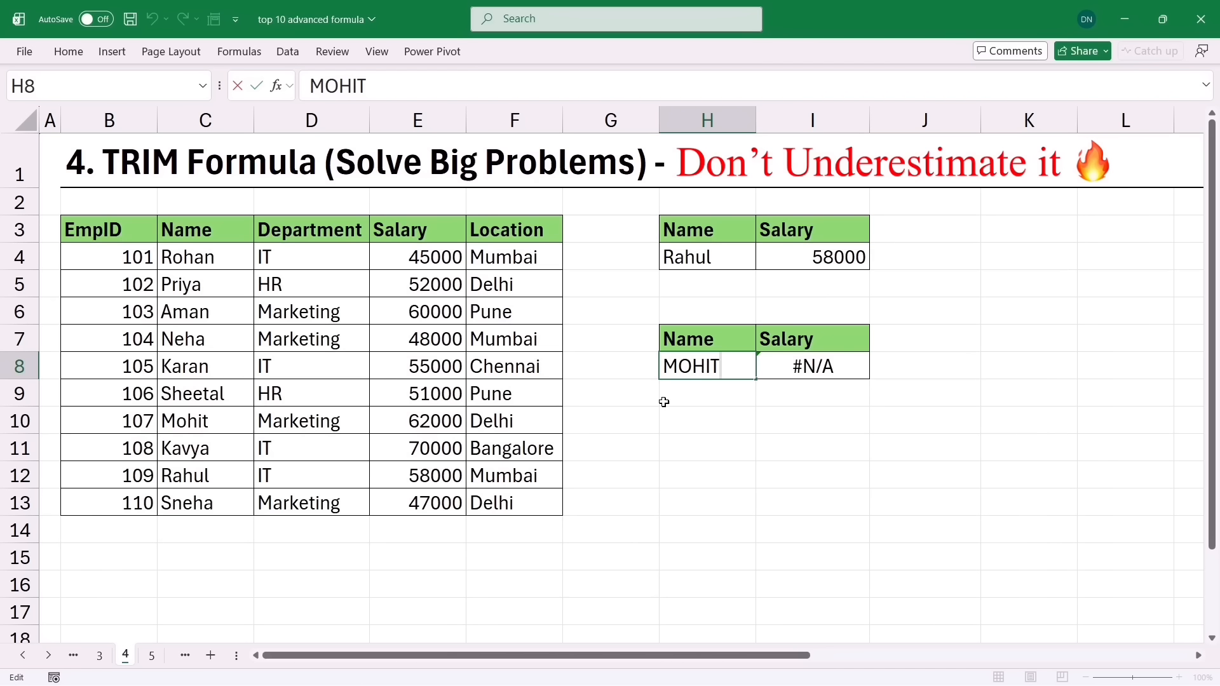
key("Escape")
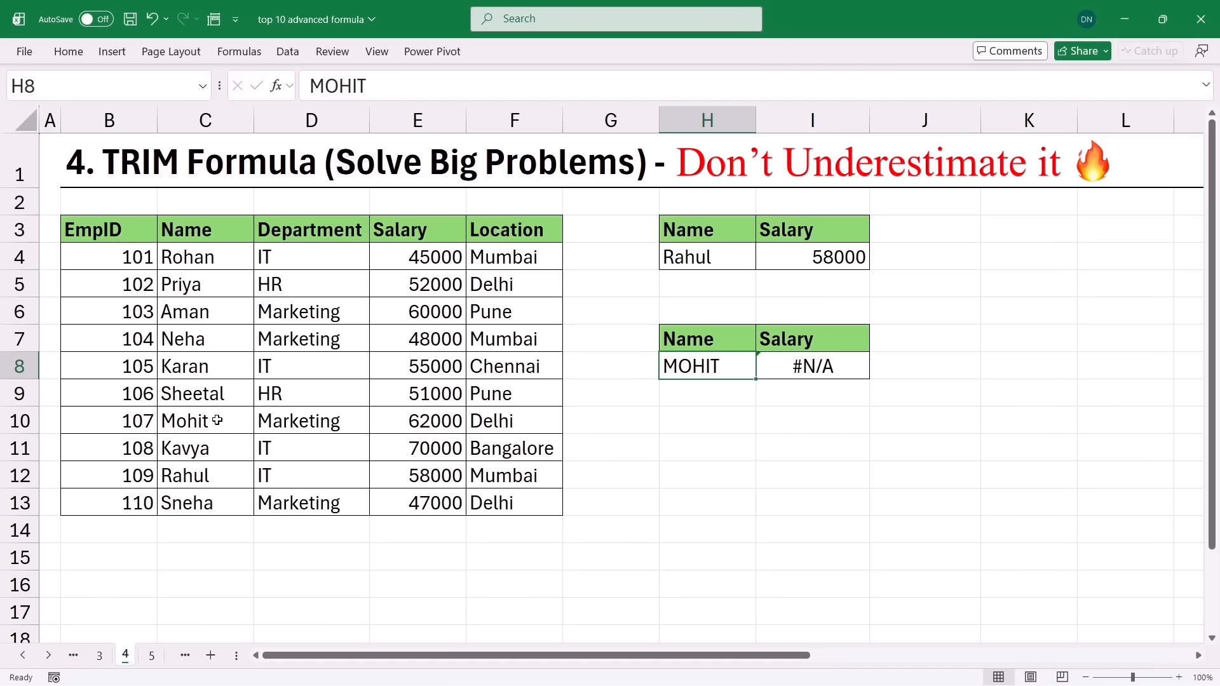
double_click(217, 420)
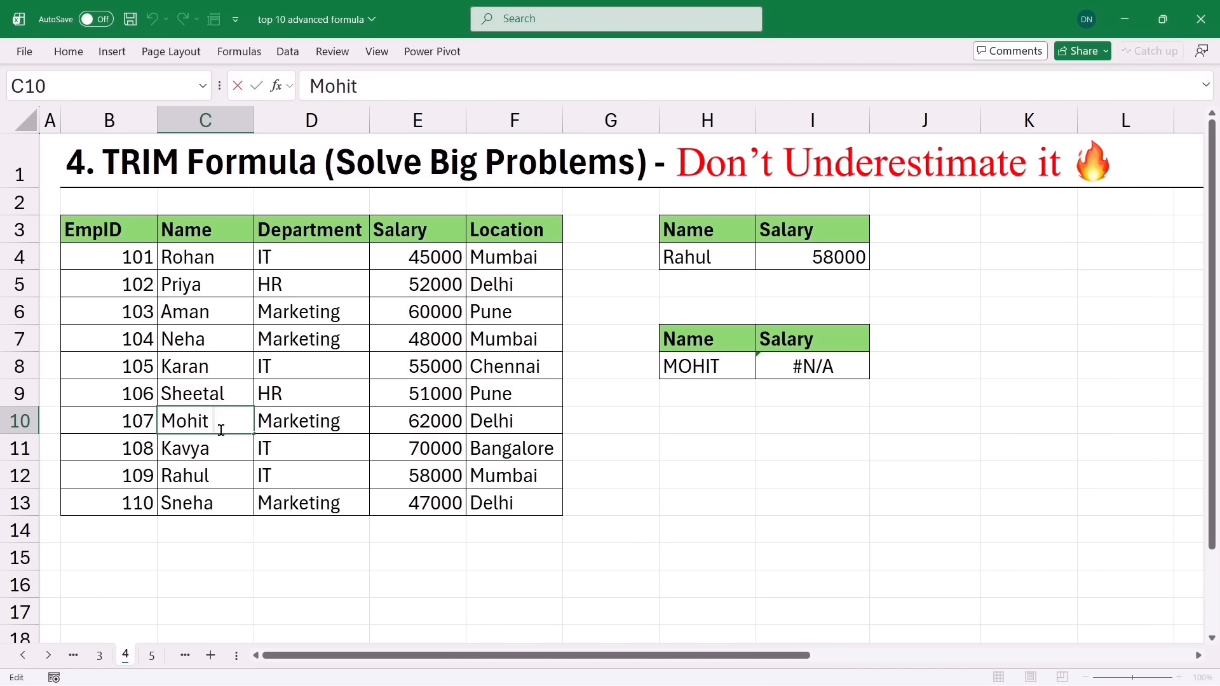
mouse_move(704, 373)
left_click(672, 537)
left_click(218, 335)
double_click(217, 335)
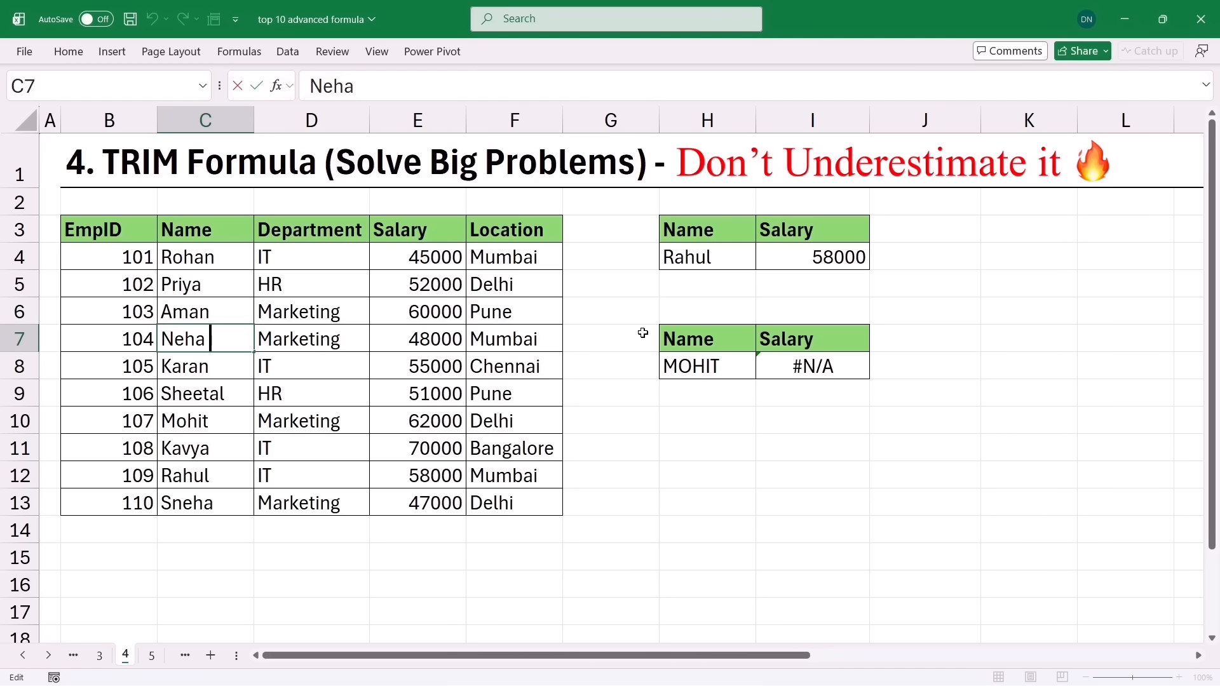
Enter a TRIM formula in G4 that cleans the names in C4:C13
left_click(594, 252)
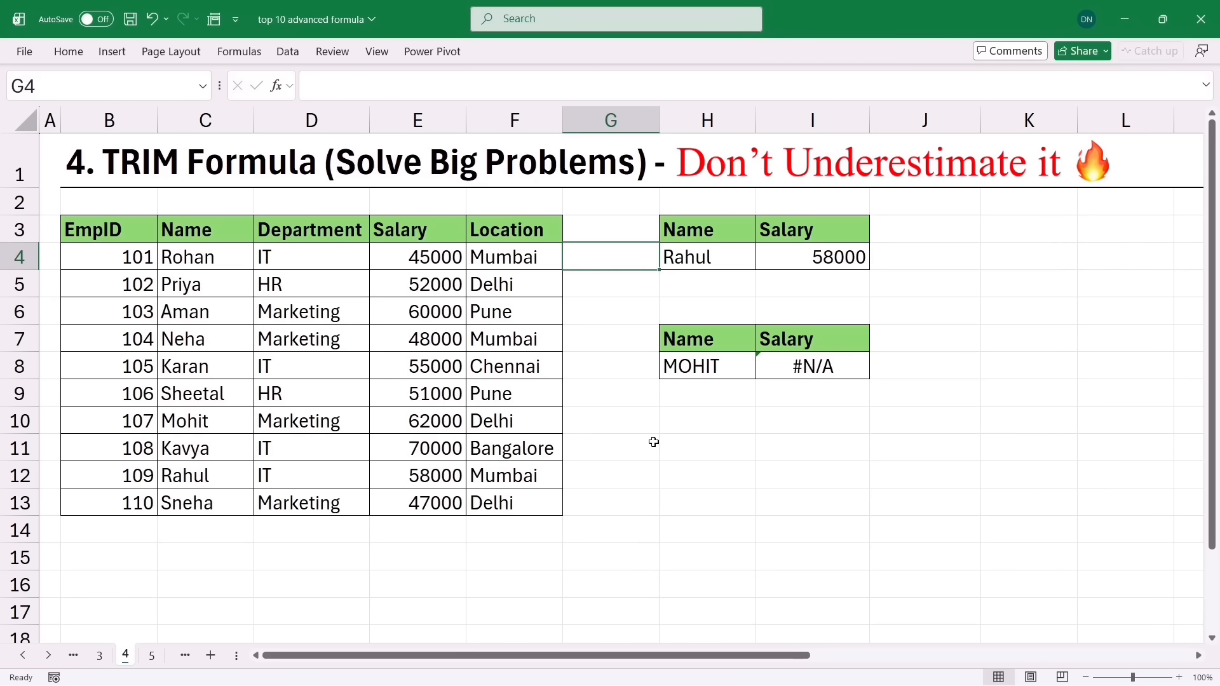
type("=TRIM(")
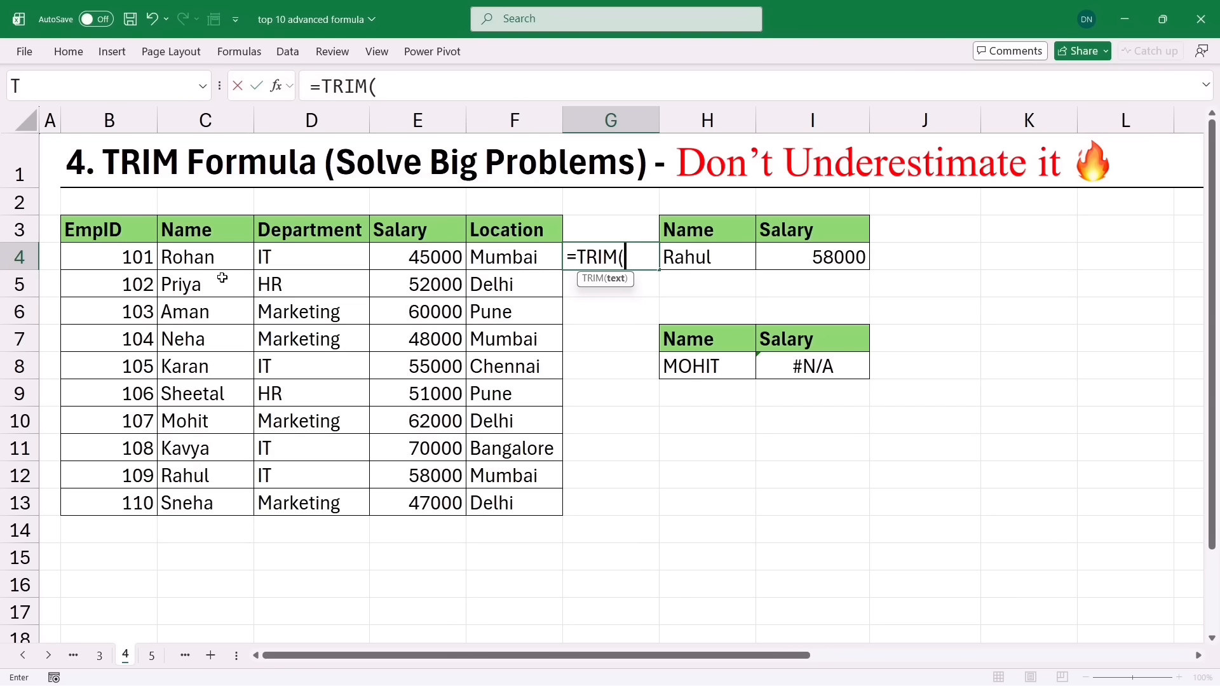
left_click_drag(197, 264, 223, 499)
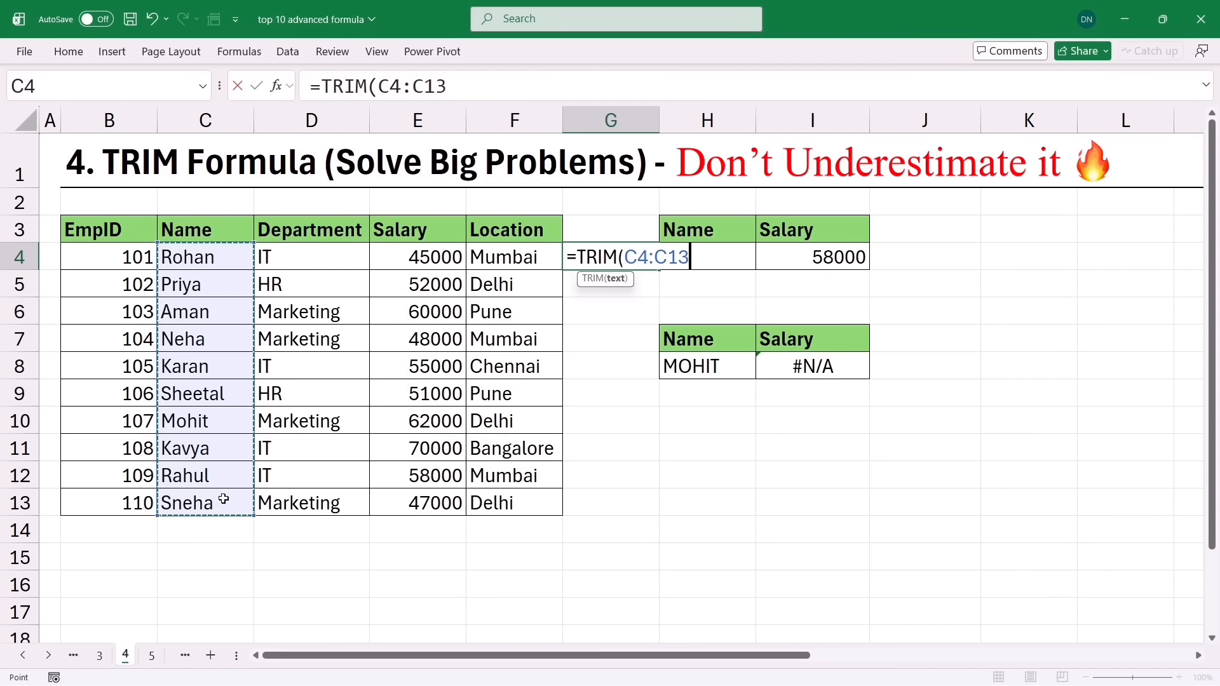
key("Return")
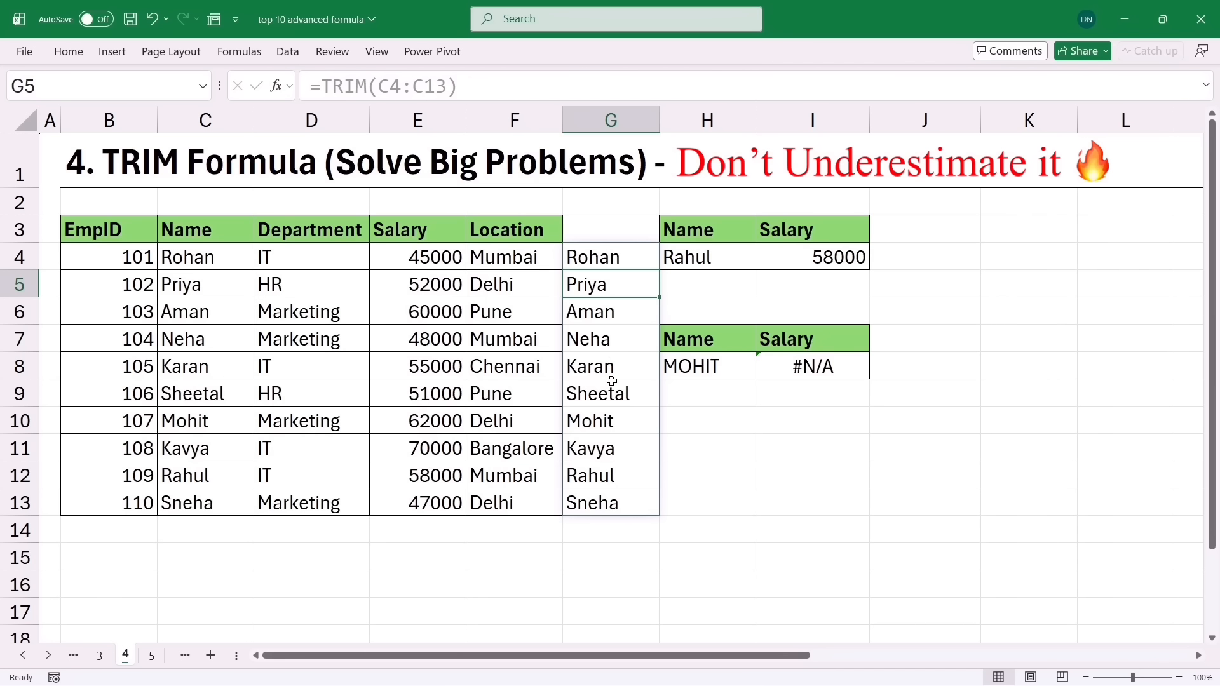
Copy the trimmed names in G4:G13 and paste them as values over the source names in C4:C13
left_click_drag(595, 257, 565, 507)
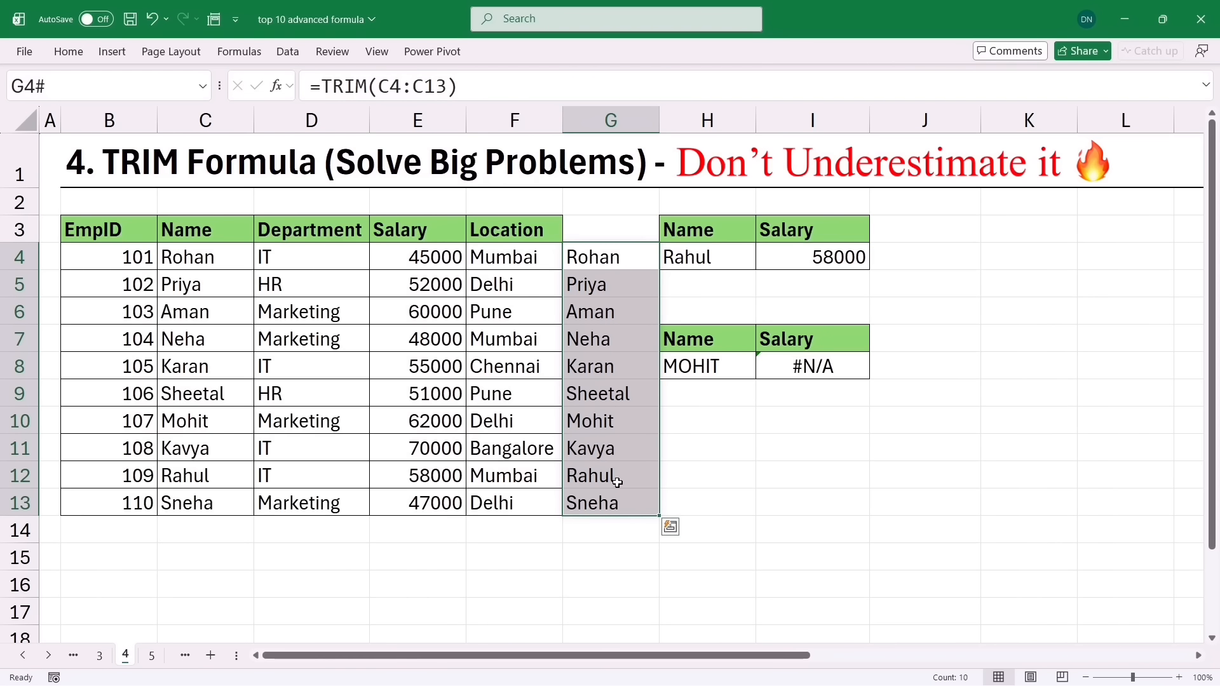
key("ctrl+c")
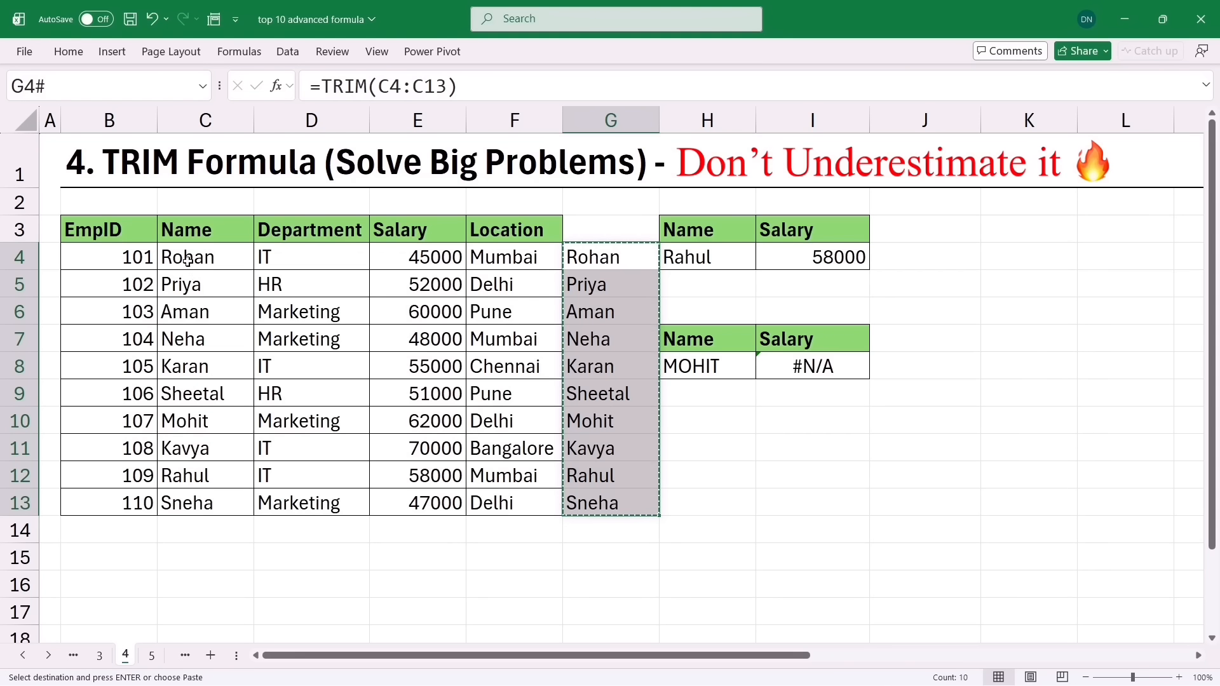
left_click_drag(187, 261, 194, 496)
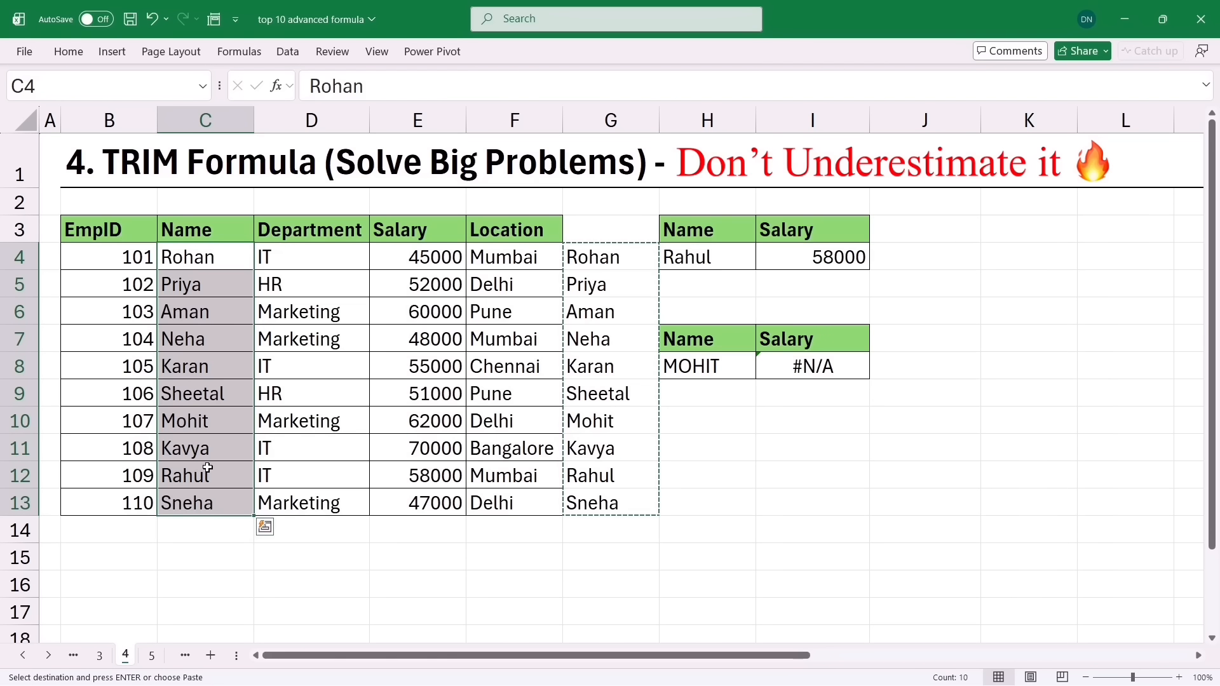
key("ctrl+v")
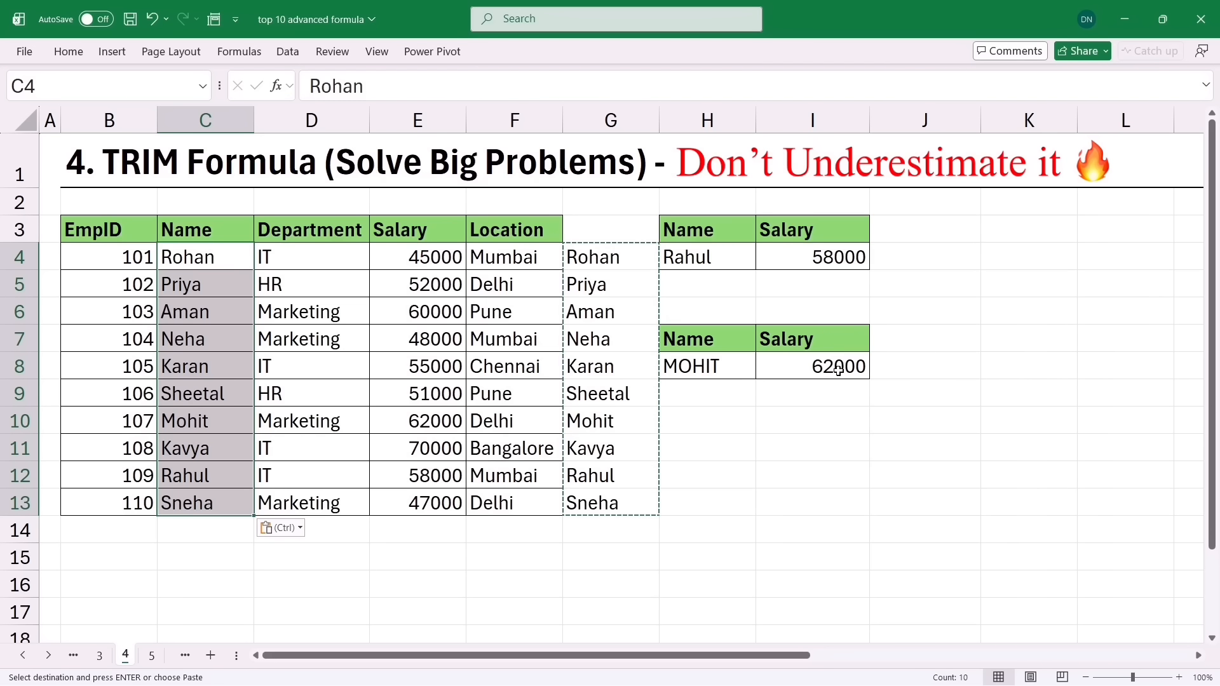
Check the cleaned names in C10 and C7 for trailing spaces, and clear the helper range G3:G14
double_click(218, 425)
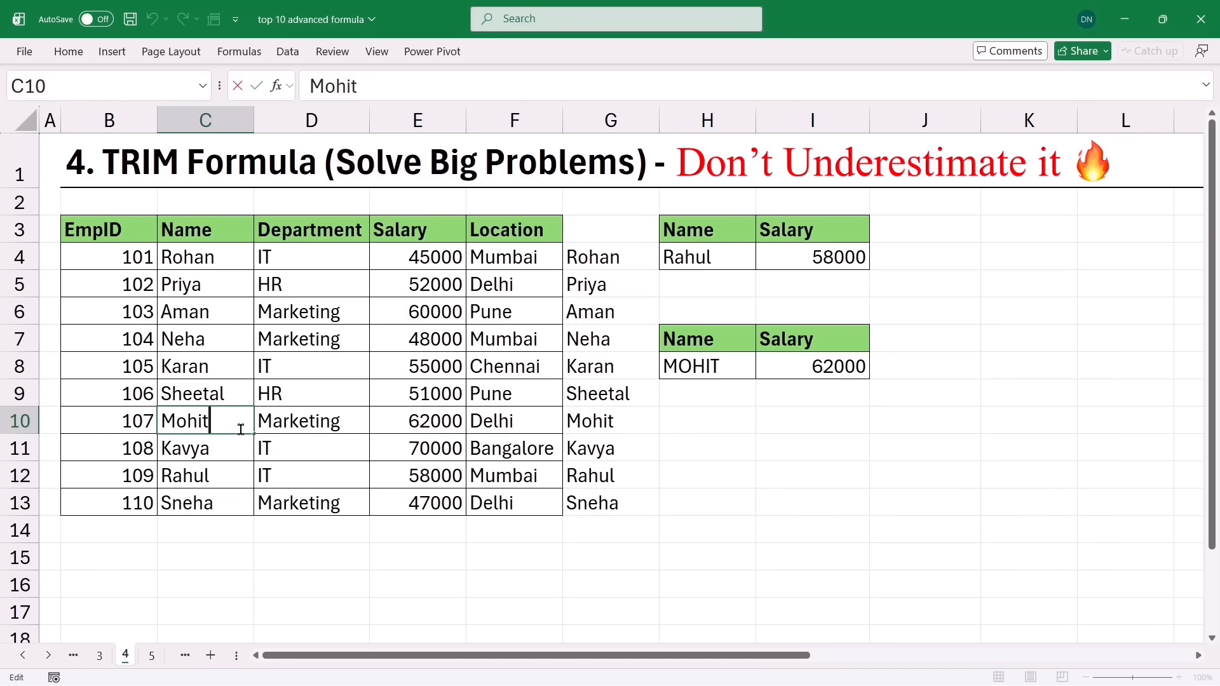
double_click(226, 344)
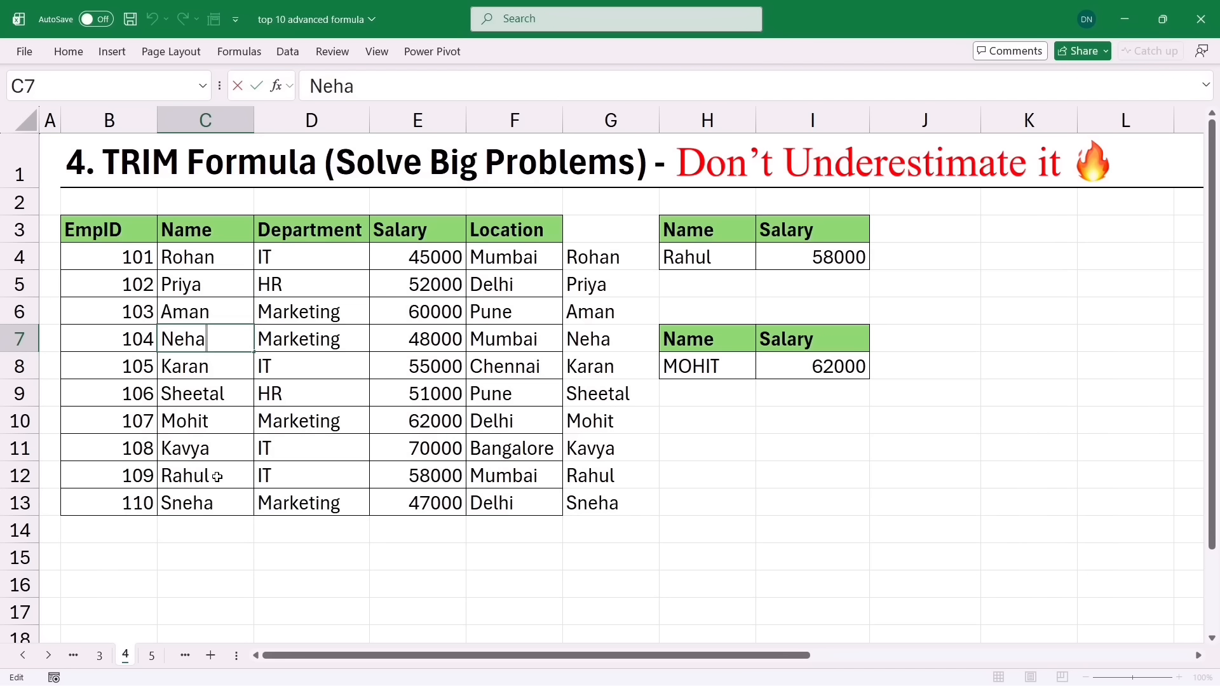
left_click_drag(594, 238, 591, 527)
key("Delete")
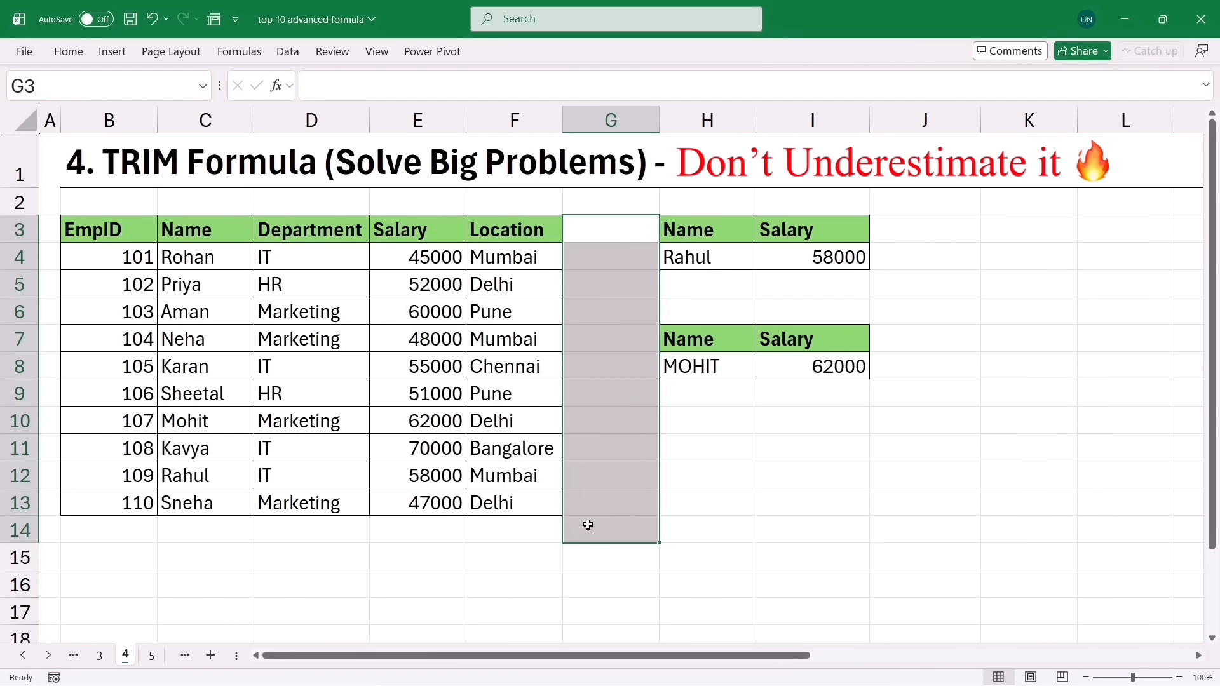
left_click(714, 443)
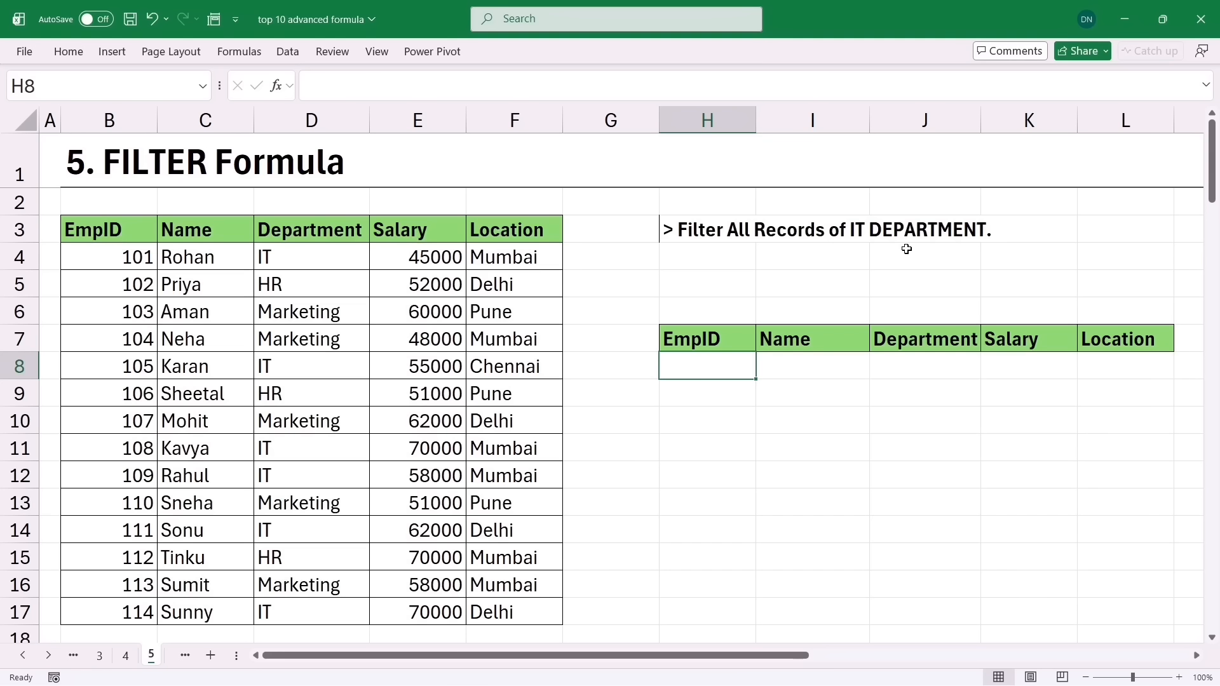
Examine the Department entries in D4, D8 and D11 of sheet 5 for the IT records to filter
left_click(306, 257)
left_click(301, 368)
left_click(295, 447)
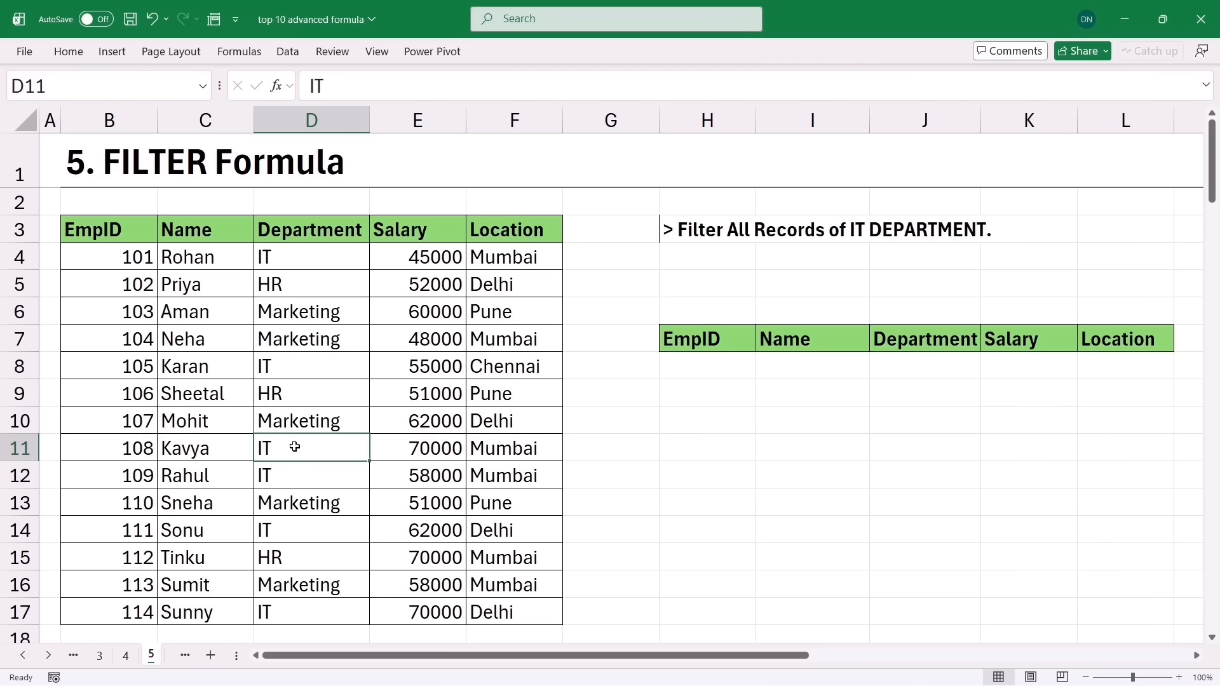
Enter a FILTER formula in H8 that returns the records of B3:F17 where D3:D17 equals "IT"
left_click(289, 485)
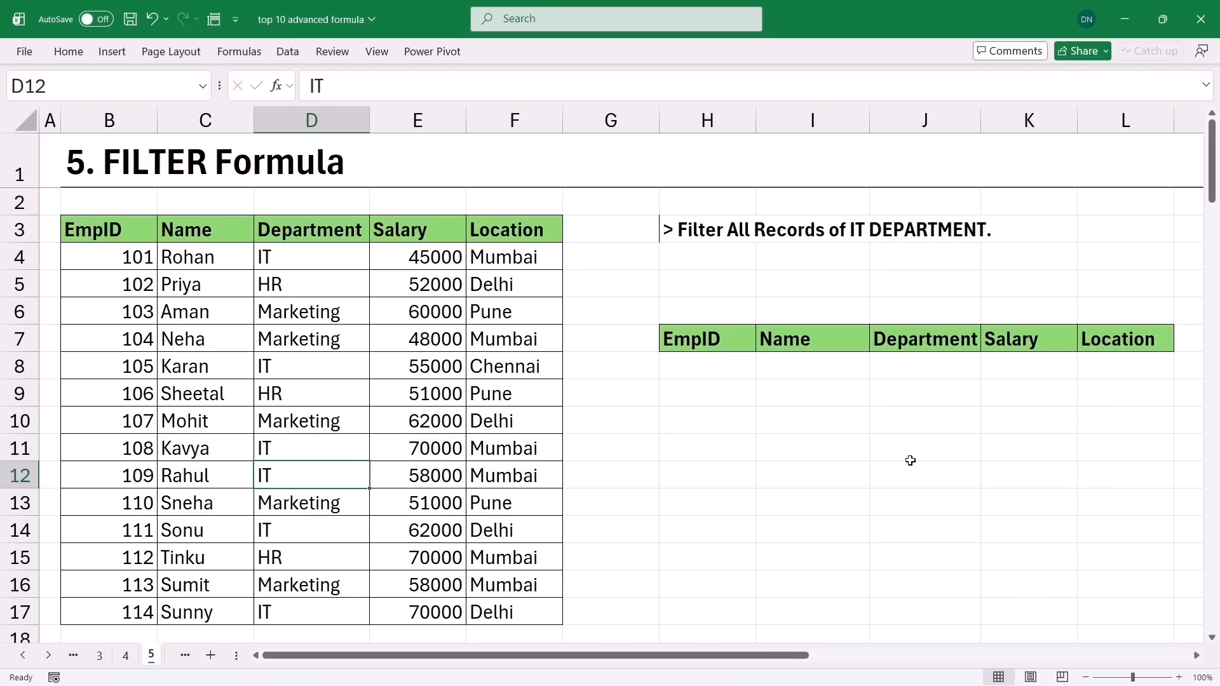
left_click(689, 371)
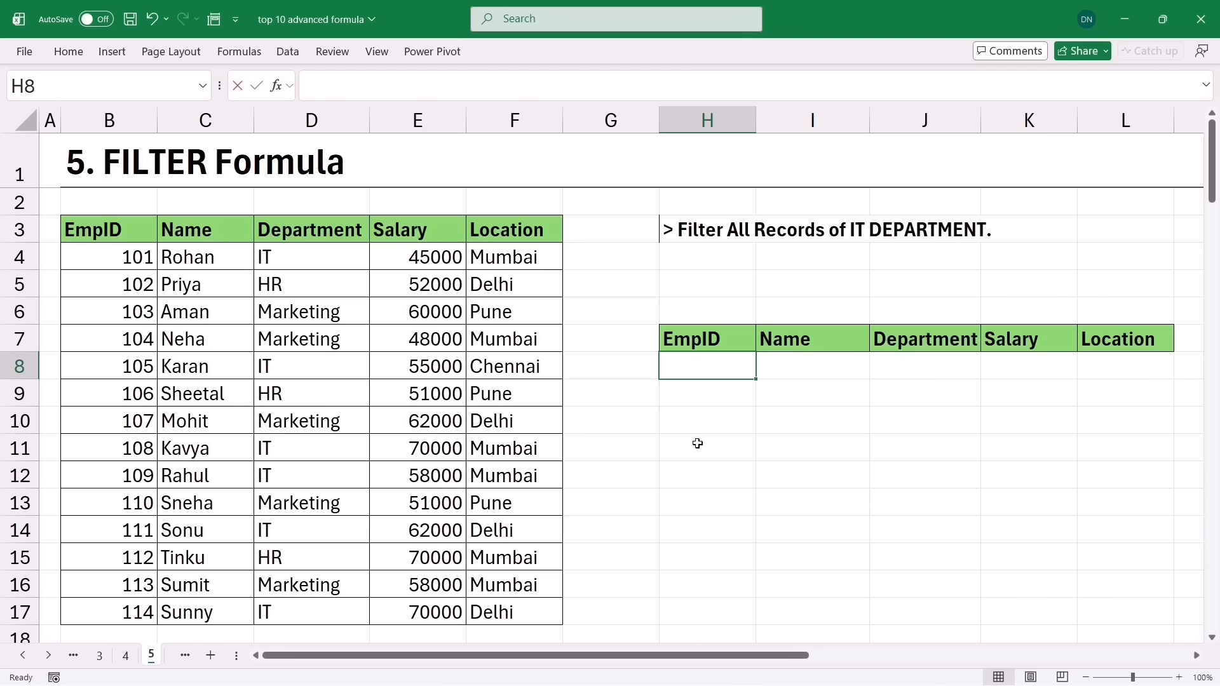
type("=FIL")
key("Tab")
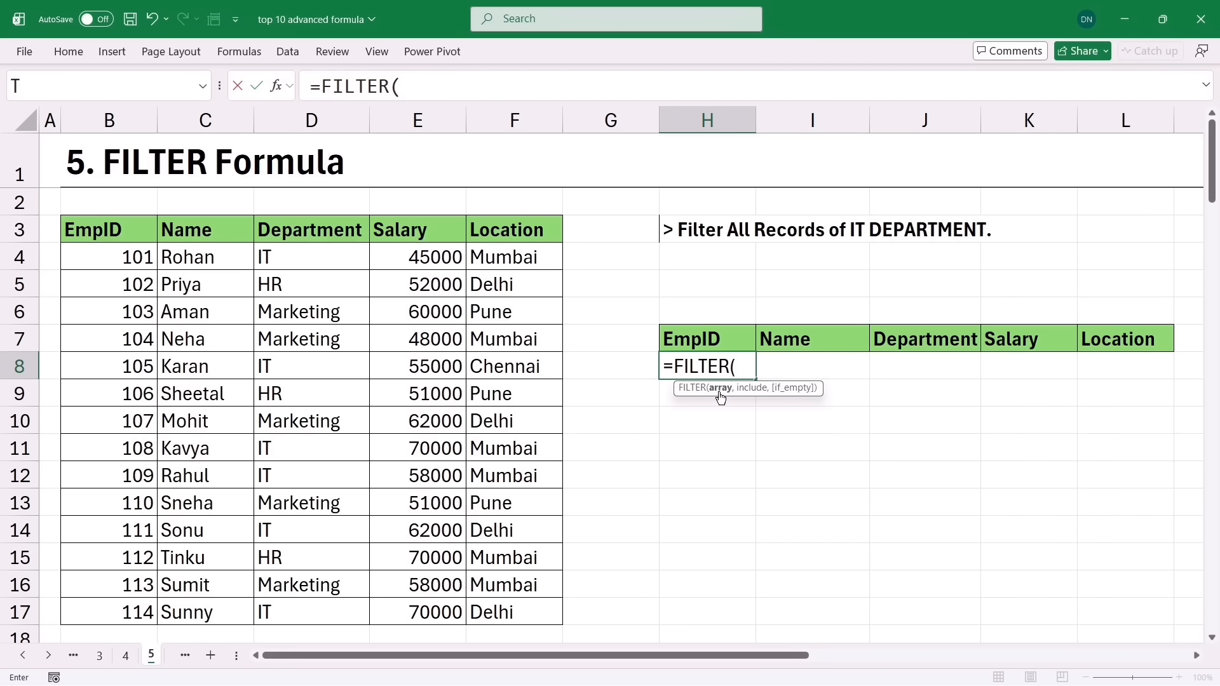
left_click_drag(122, 229, 477, 612)
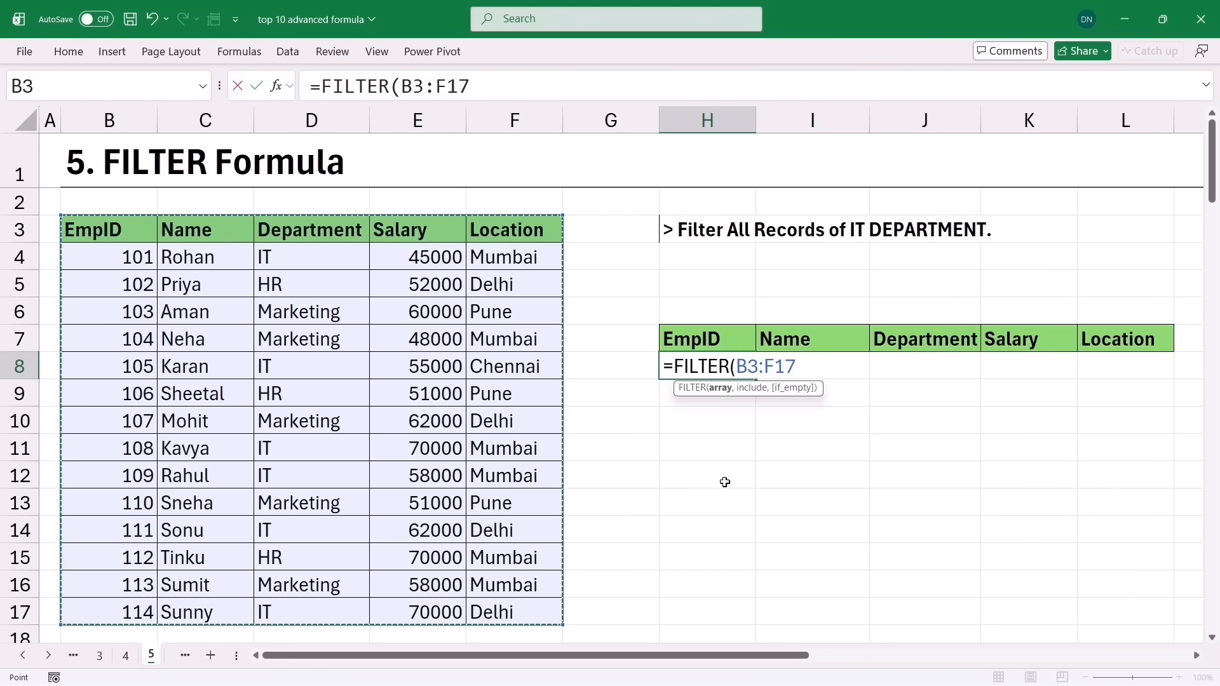
type(",")
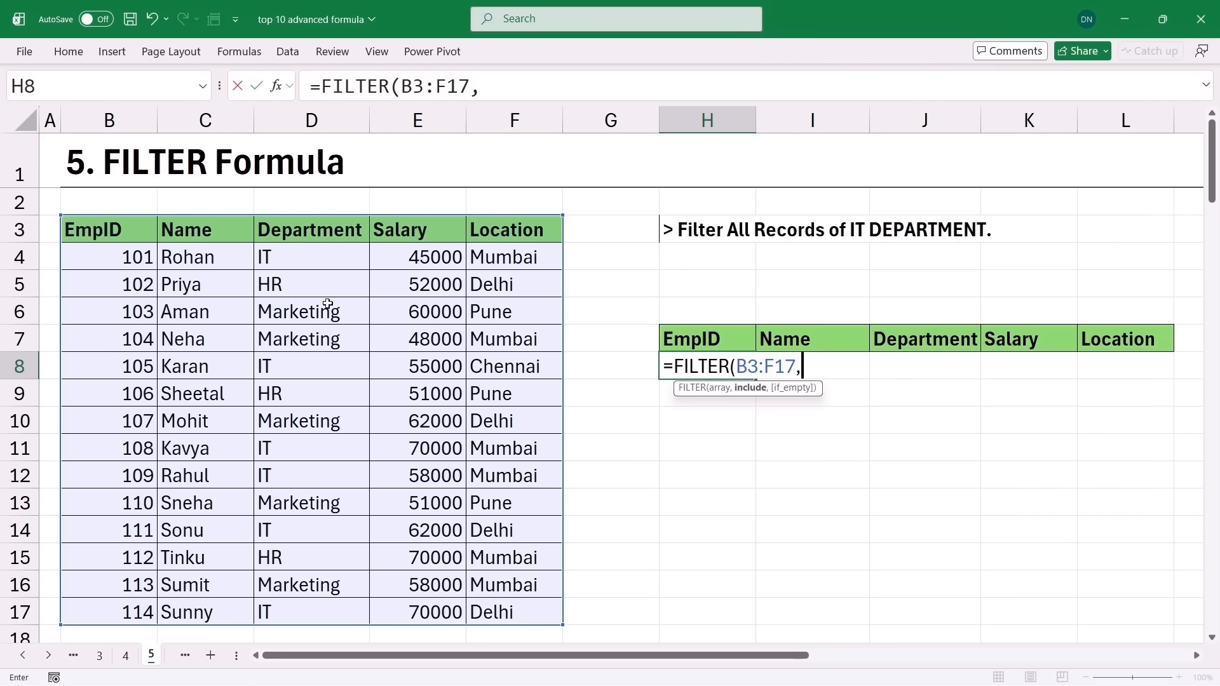
left_click_drag(275, 232, 289, 612)
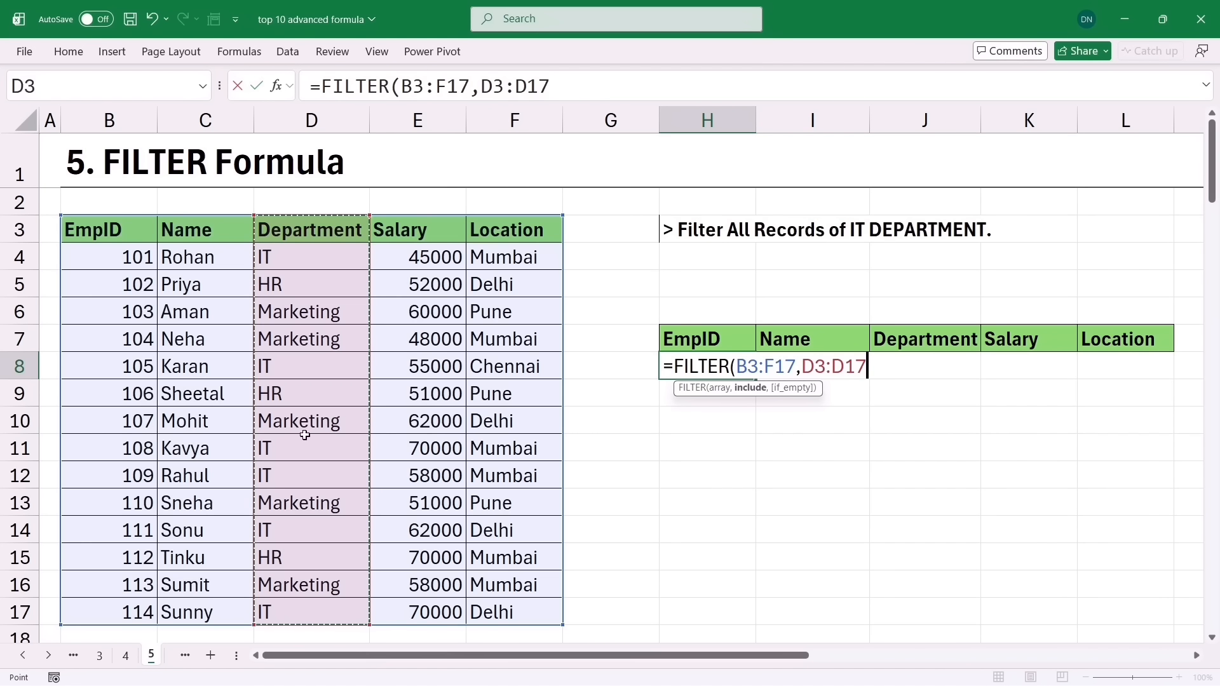
type("=\"")
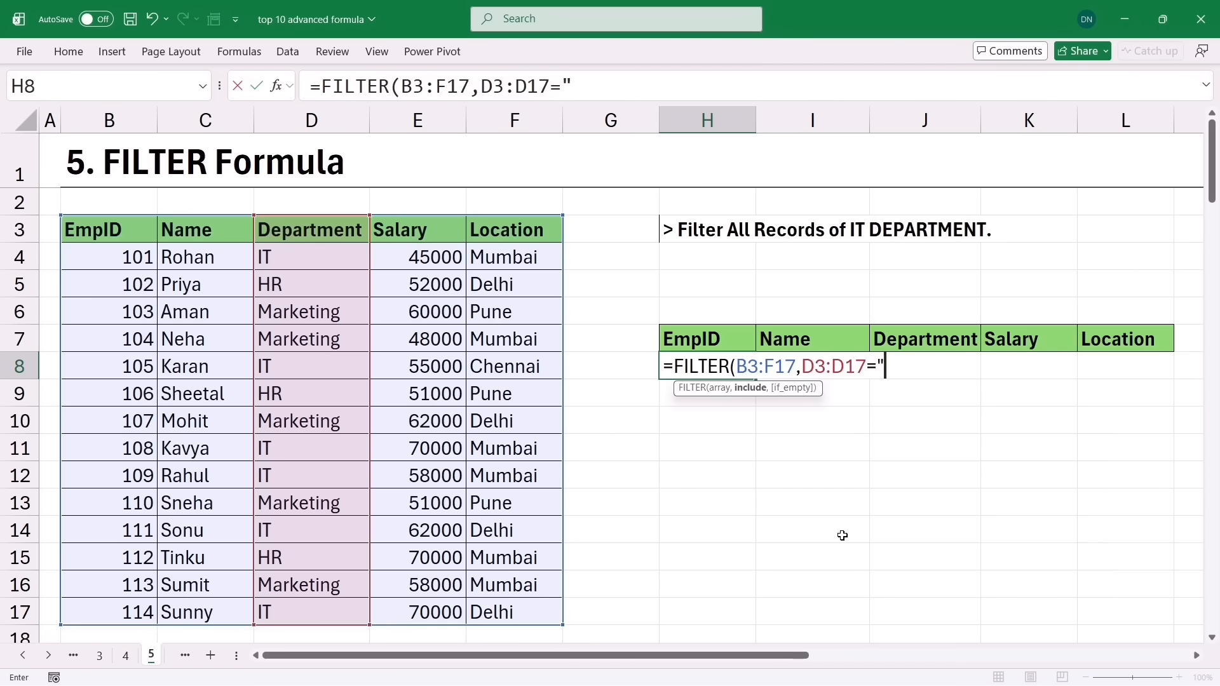
type("IT")
type(")")
key("Return")
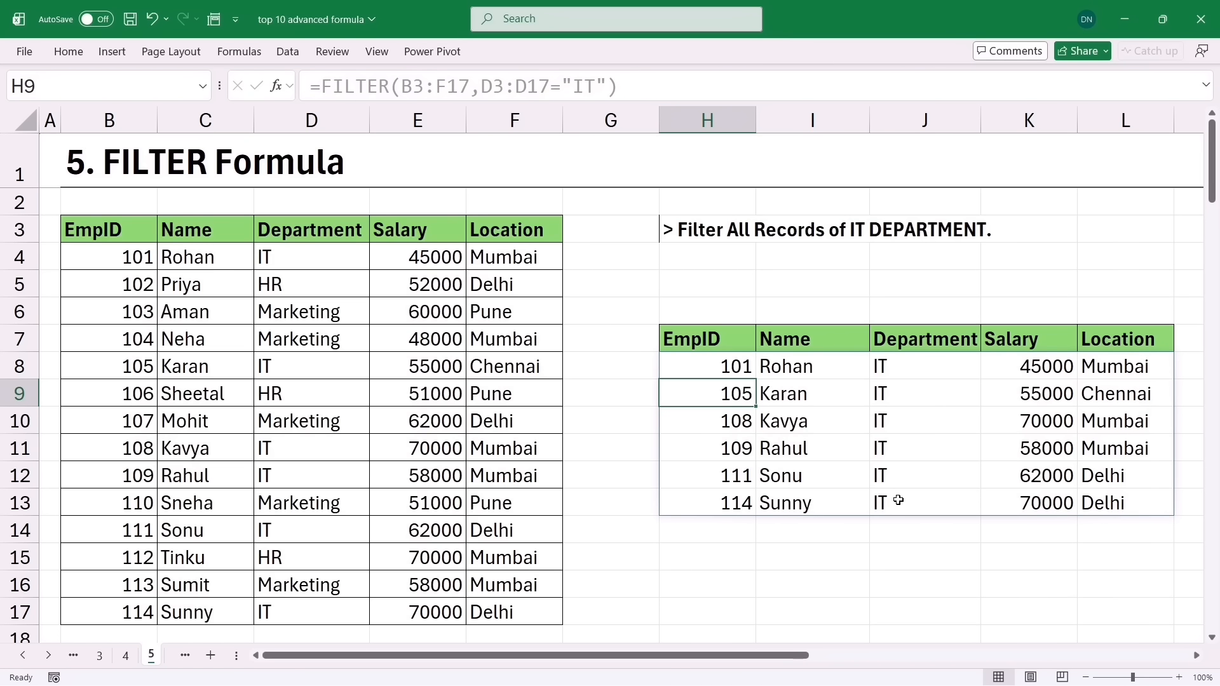
Change the department criterion in the H8 FILTER formula to "XYZ" to test a value missing from the data
left_click(715, 366)
double_click(715, 366)
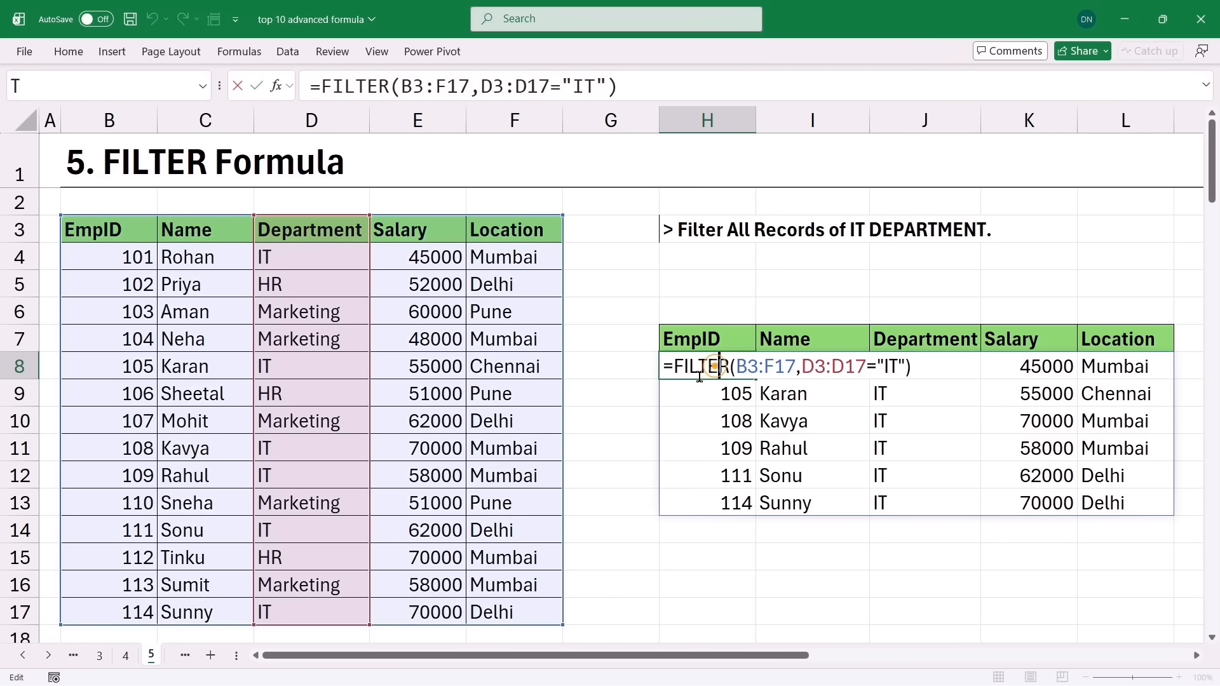
left_click(897, 367)
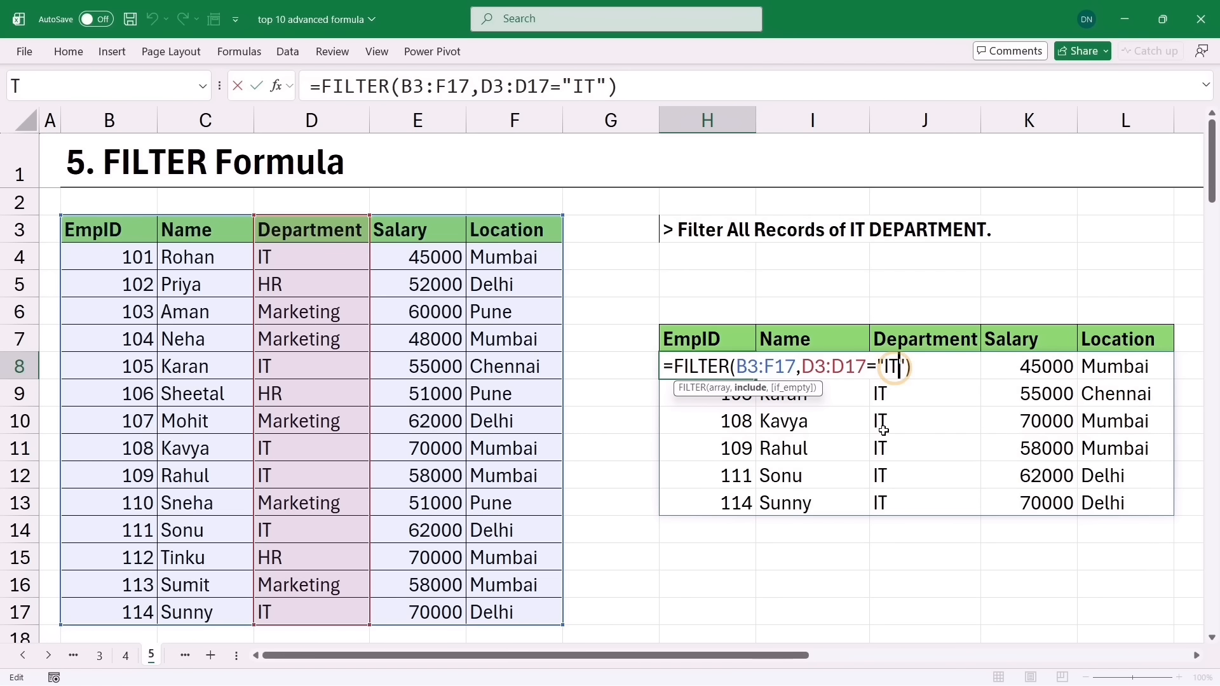
key("BackSpace")
key("BackSpace")
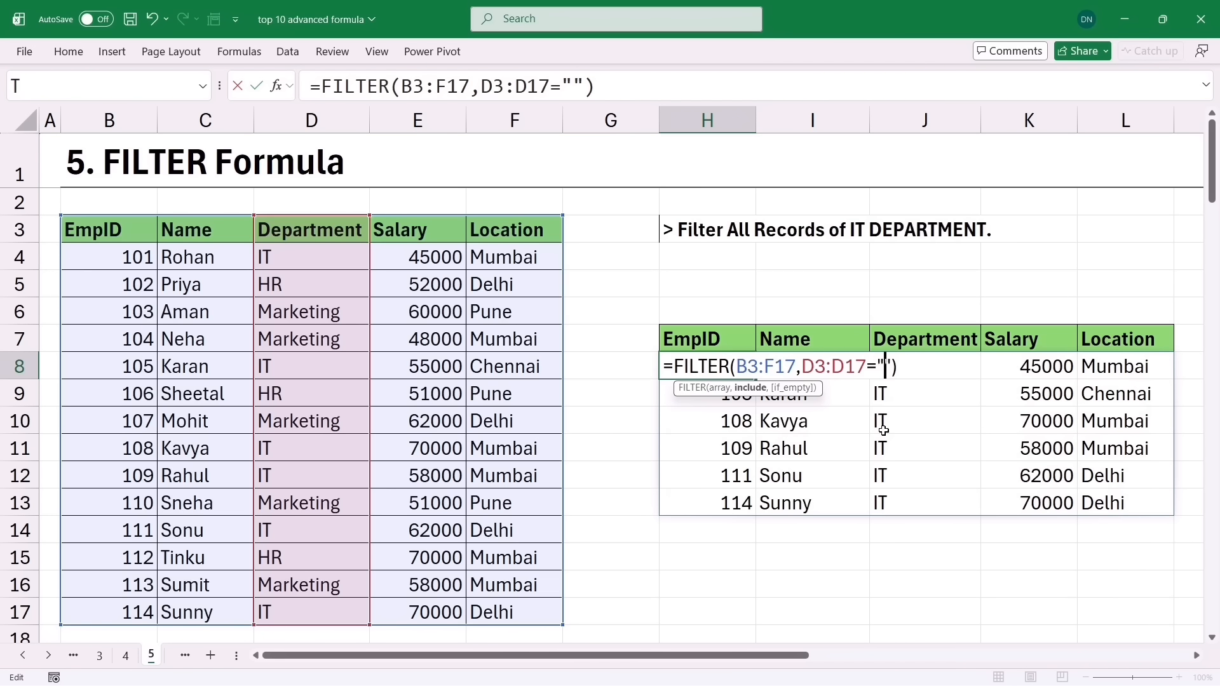
type("XYZ")
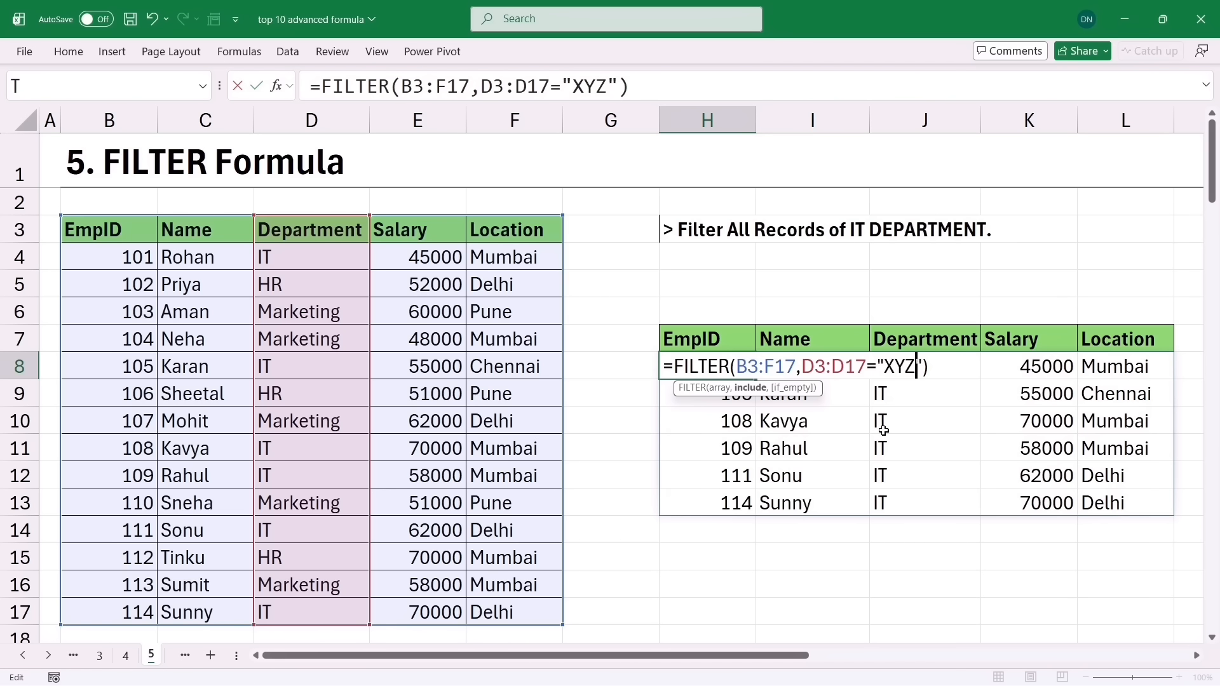
key("Return")
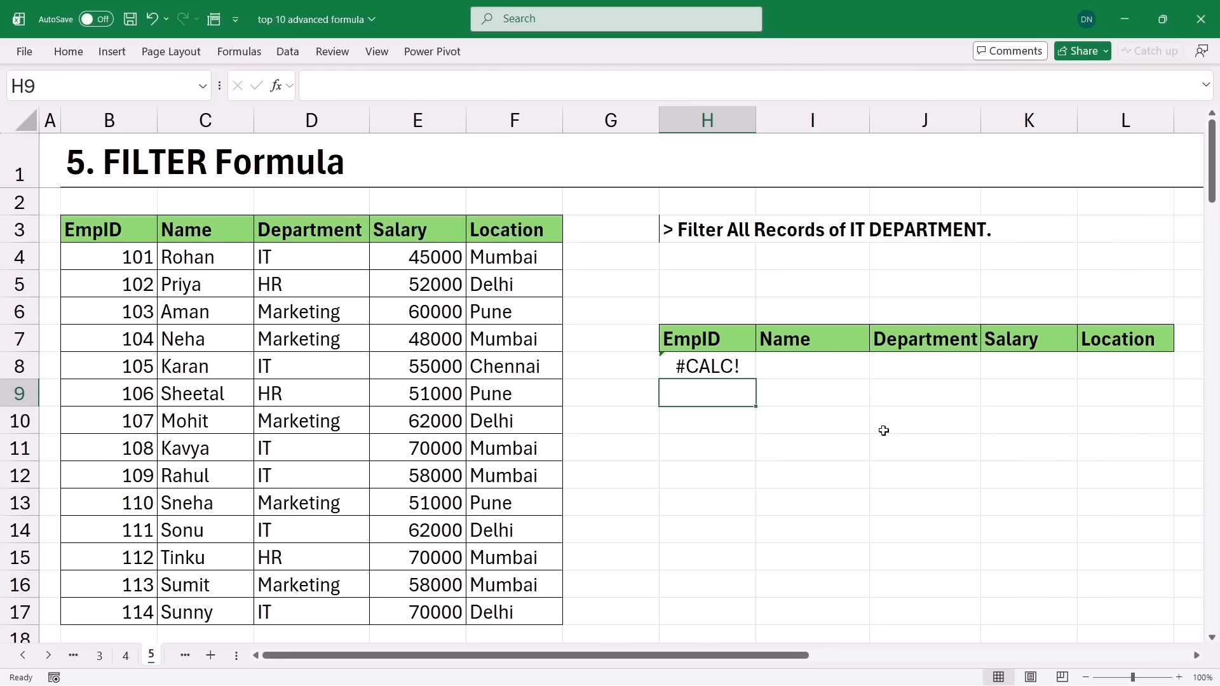
Add "NOT FOUND" as the if_empty argument of the FILTER formula in H8
double_click(725, 371)
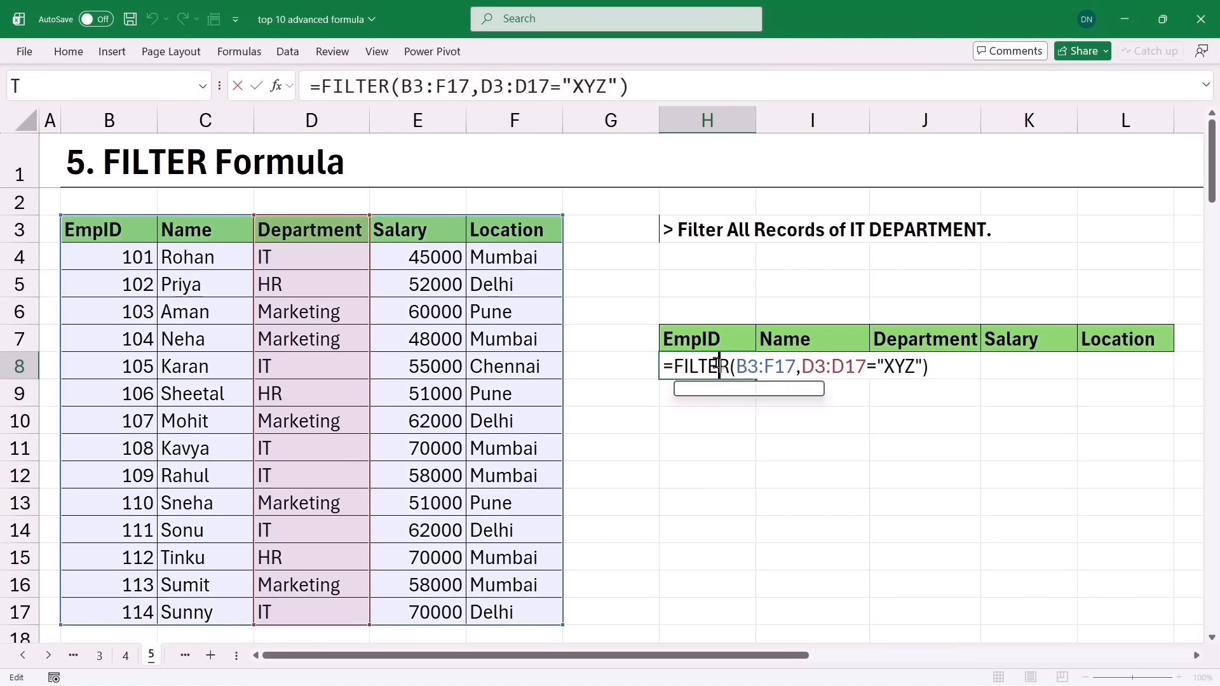
left_click(632, 85)
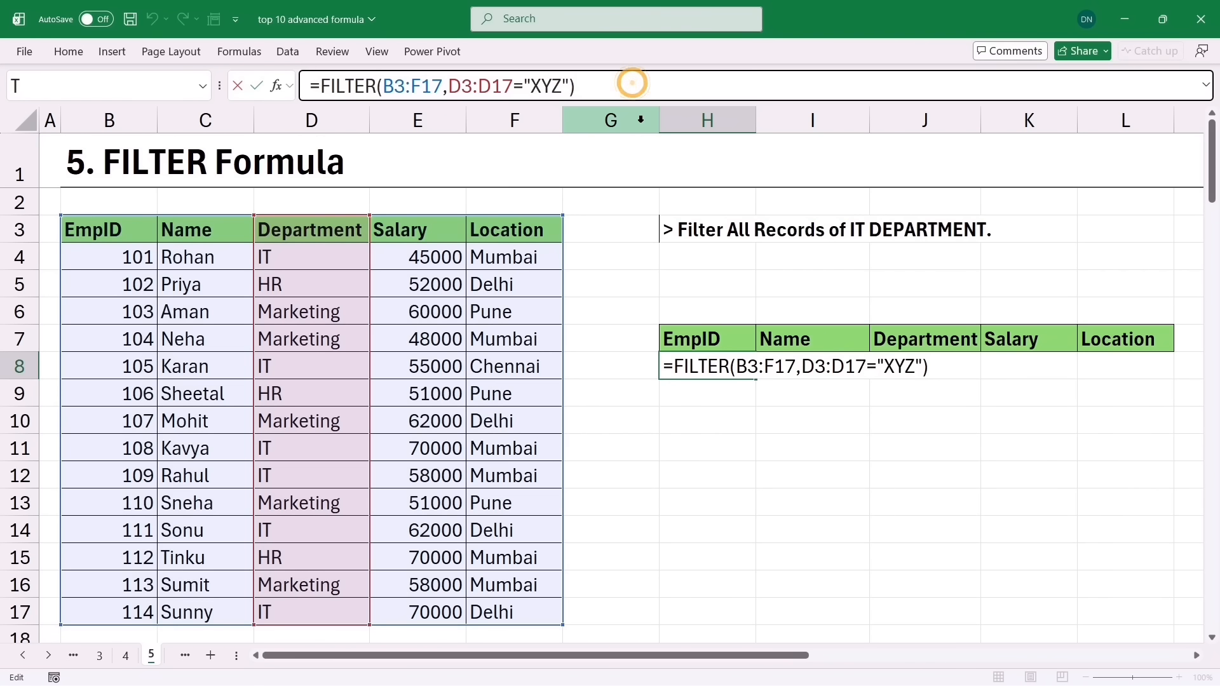
key("BackSpace")
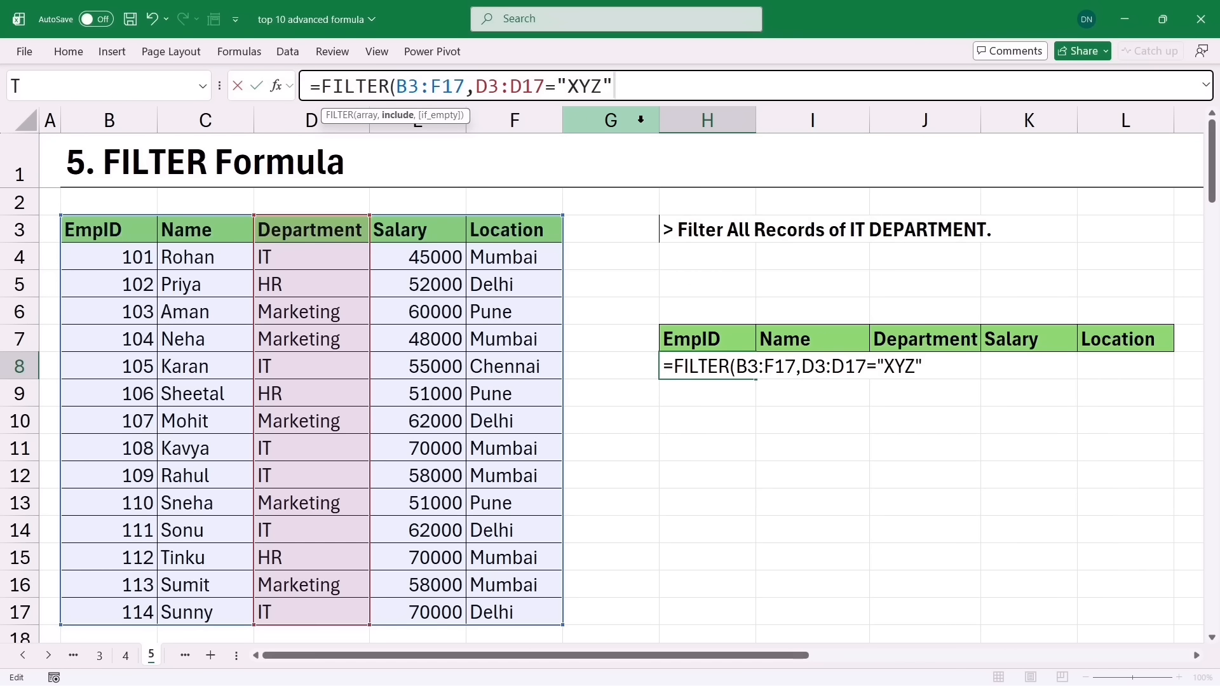
type(",")
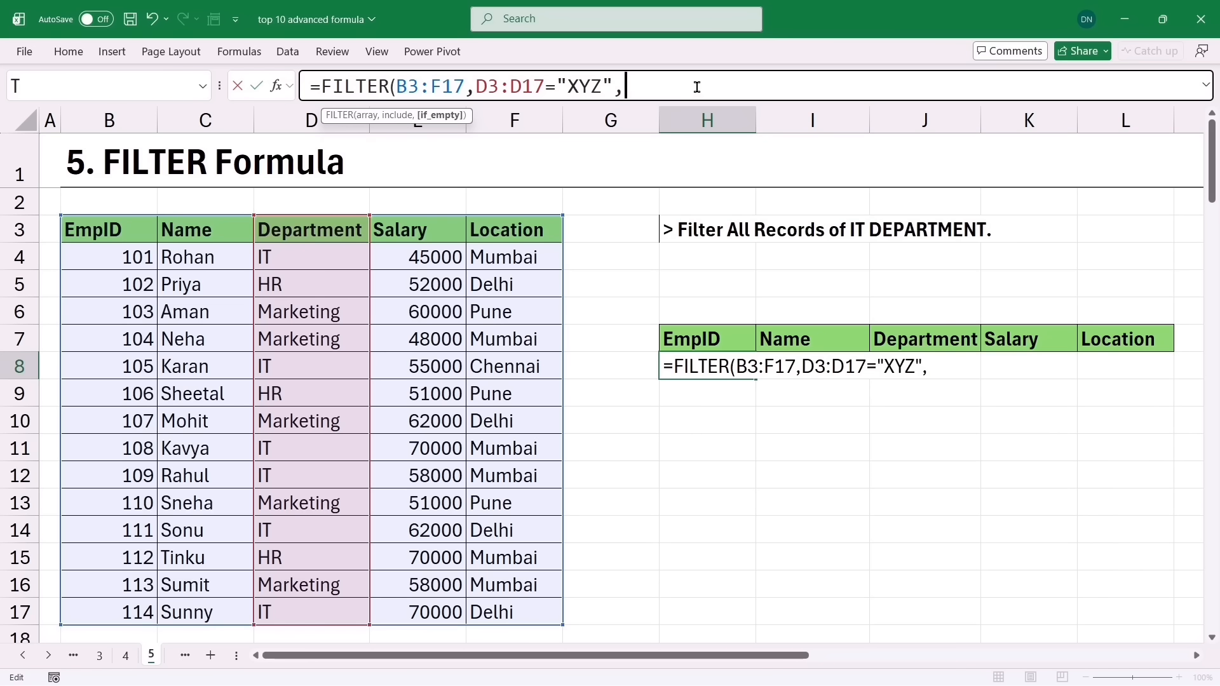
type("\"")
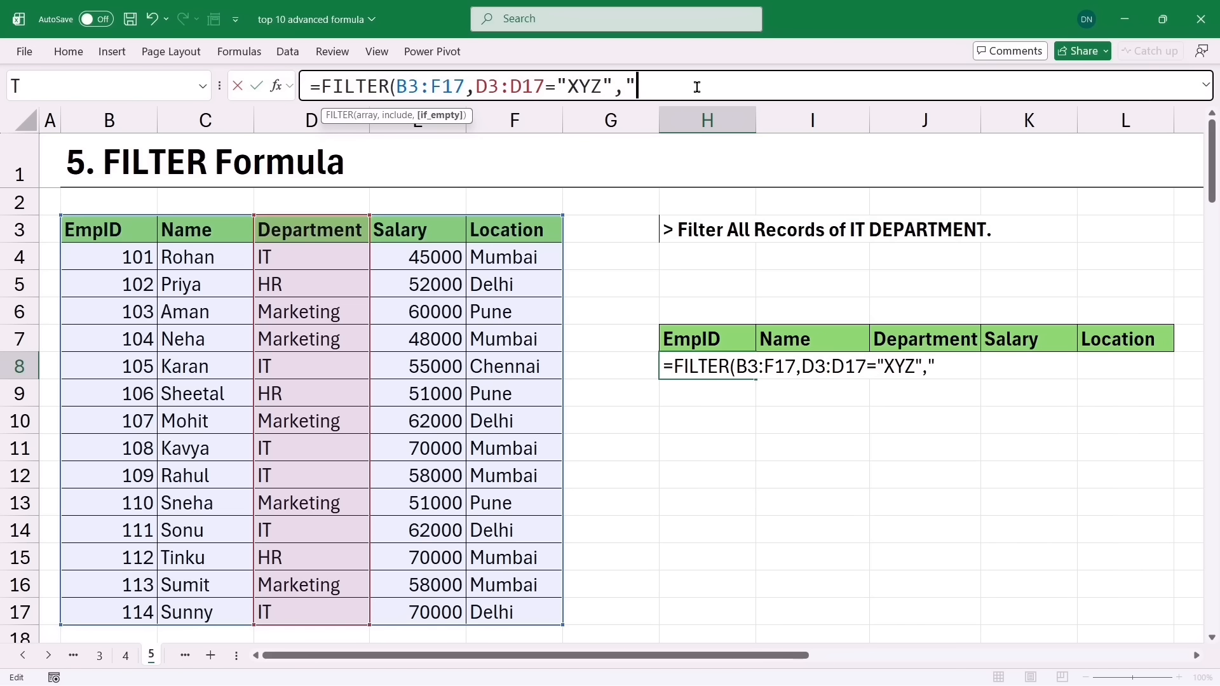
type("NOT FOUND")
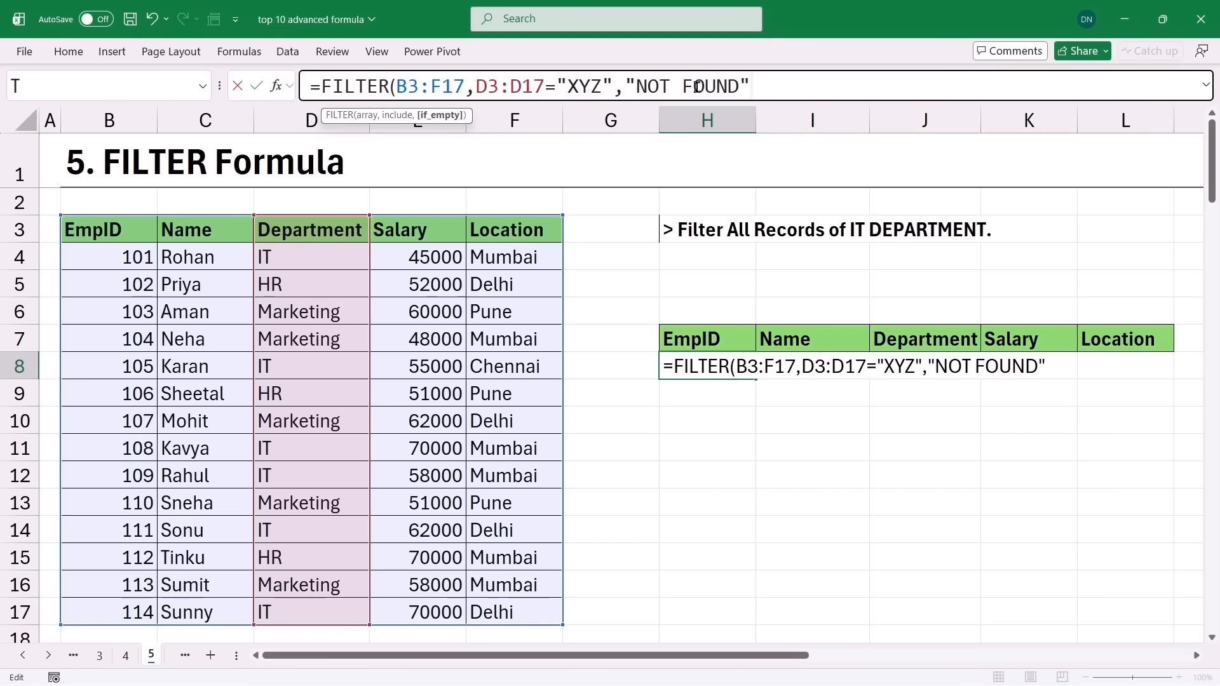
type("\"")
key("Return")
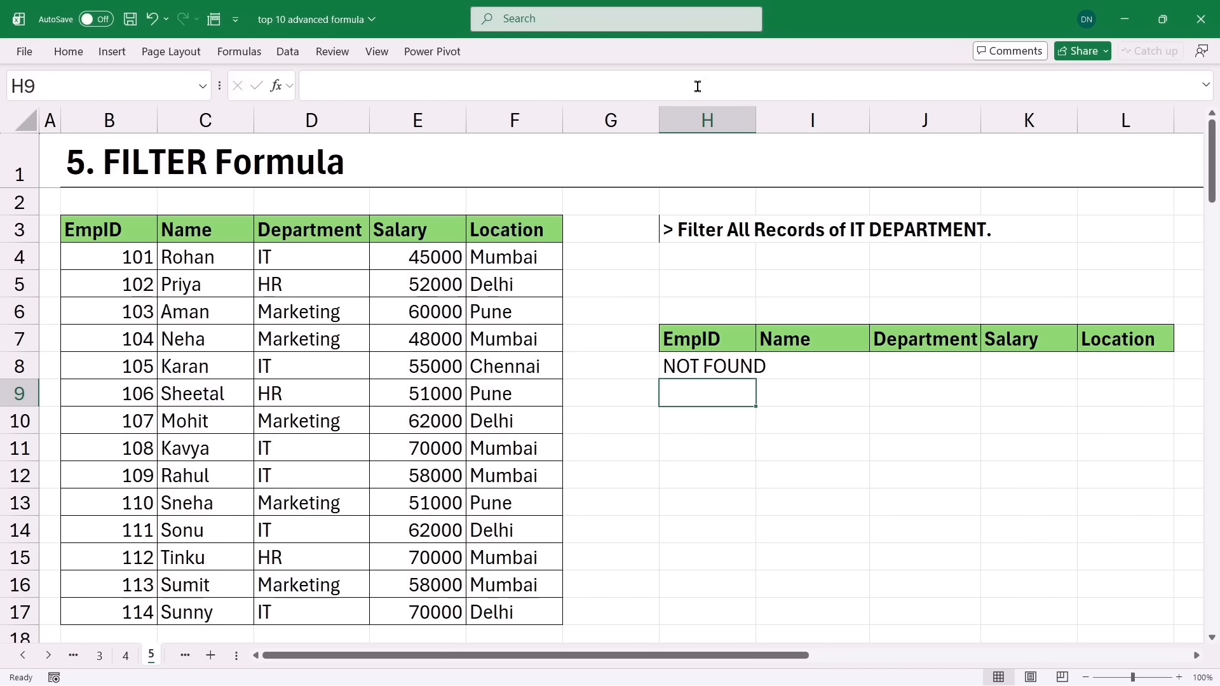
Replace the typed department criterion in the H8 FILTER formula with a reference to cell H5
left_click(701, 369)
double_click(702, 368)
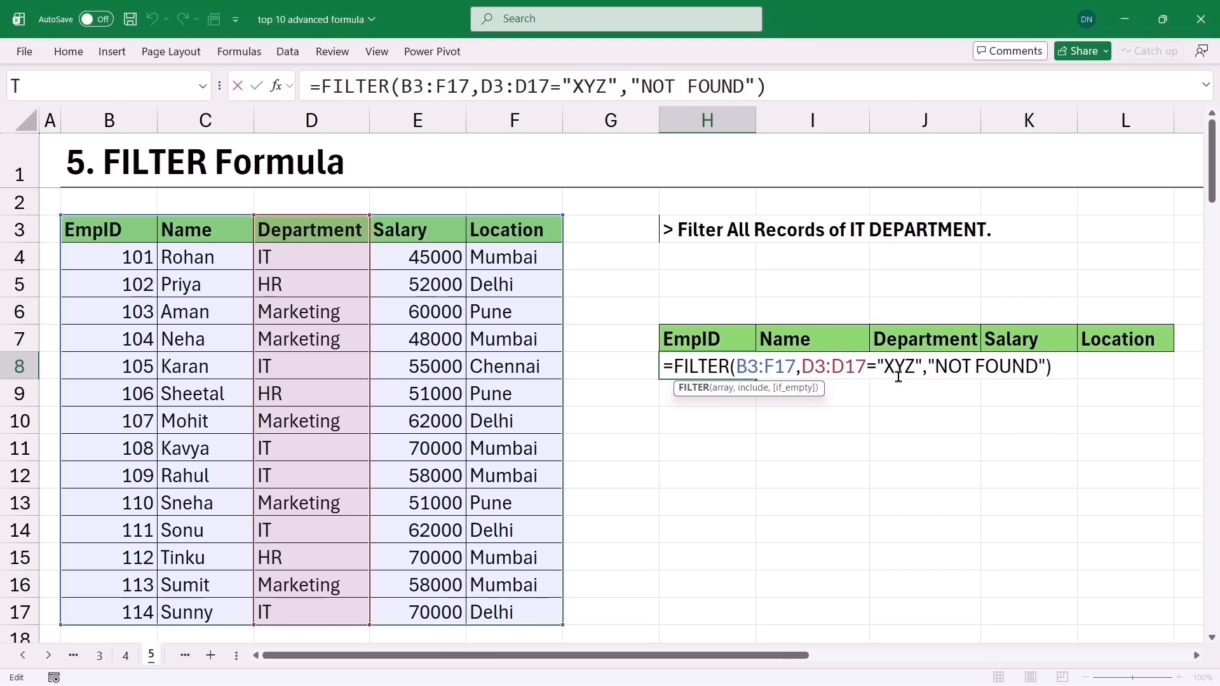
left_click(916, 367)
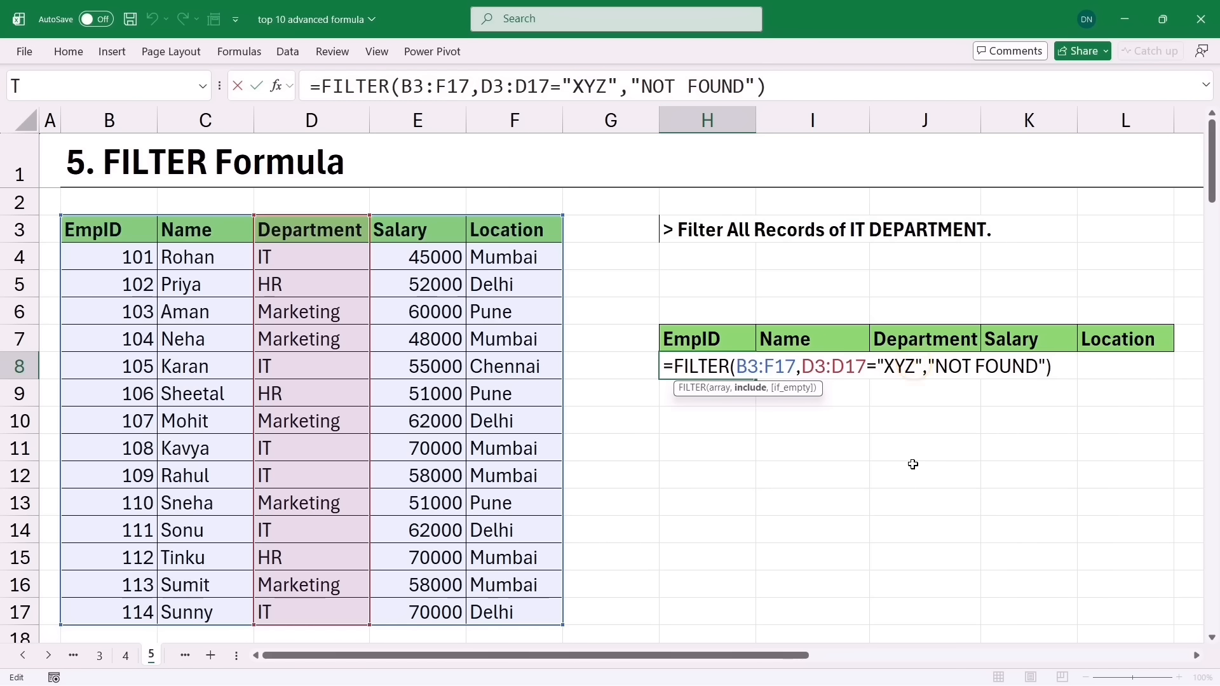
key("Delete")
key("BackSpace")
key("BackSpace")
key("BackSpace")
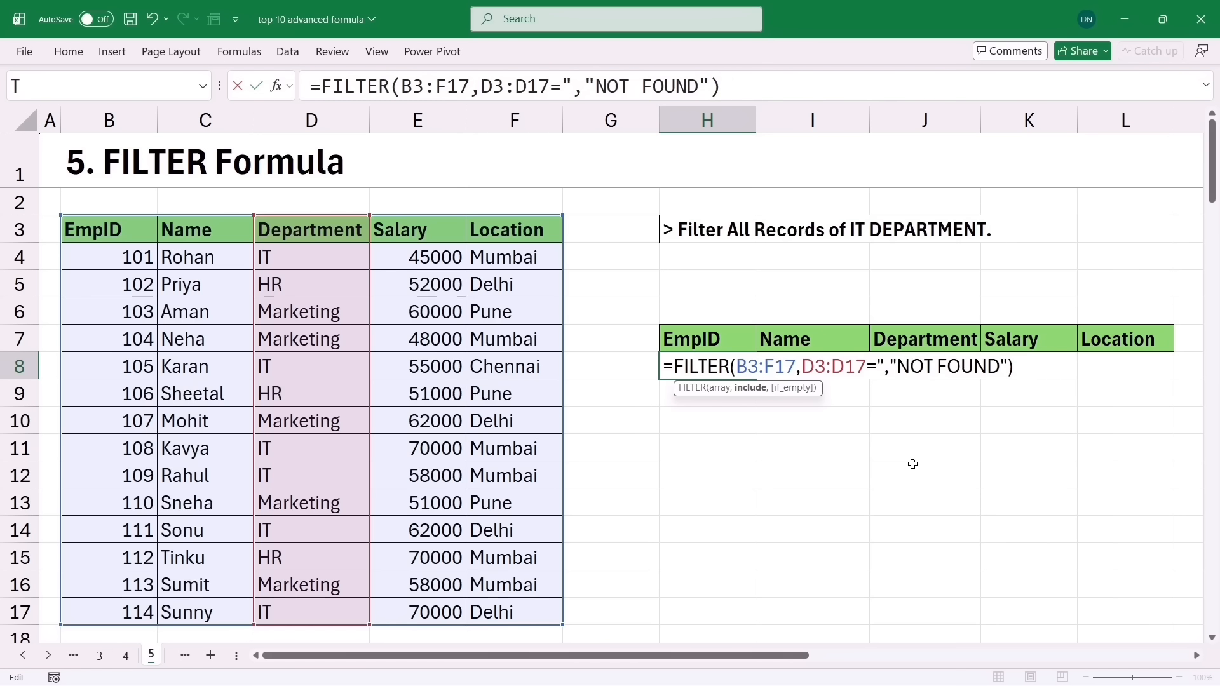
key("BackSpace")
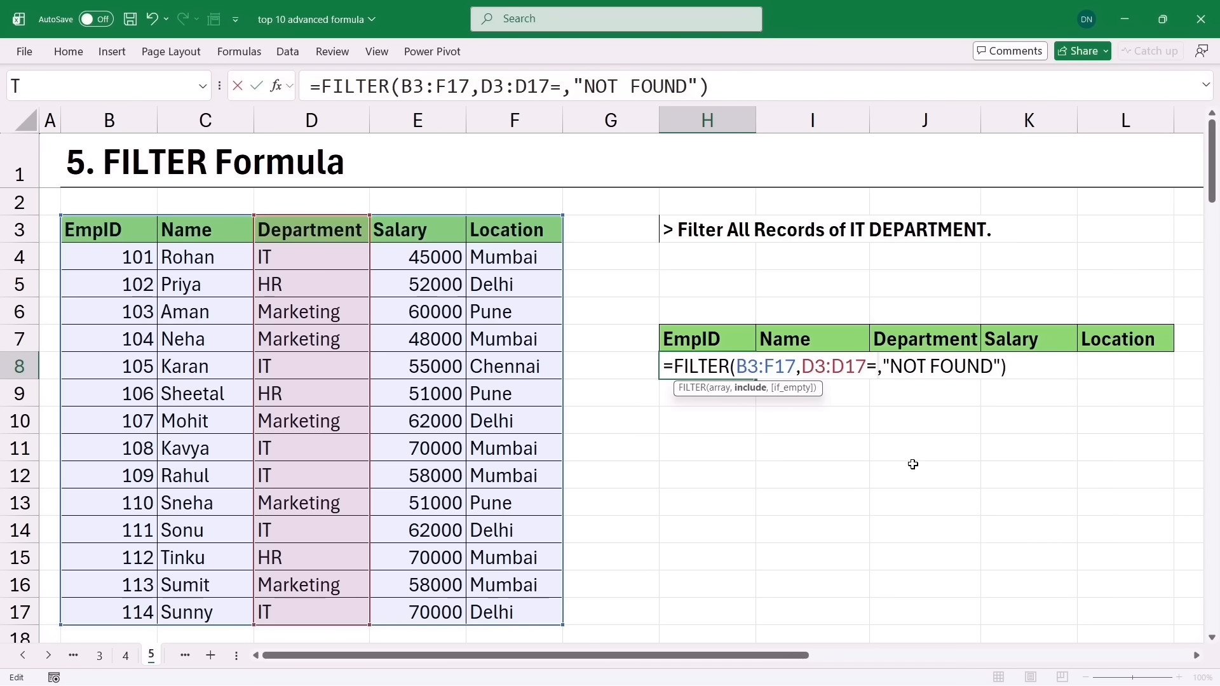
left_click(699, 286)
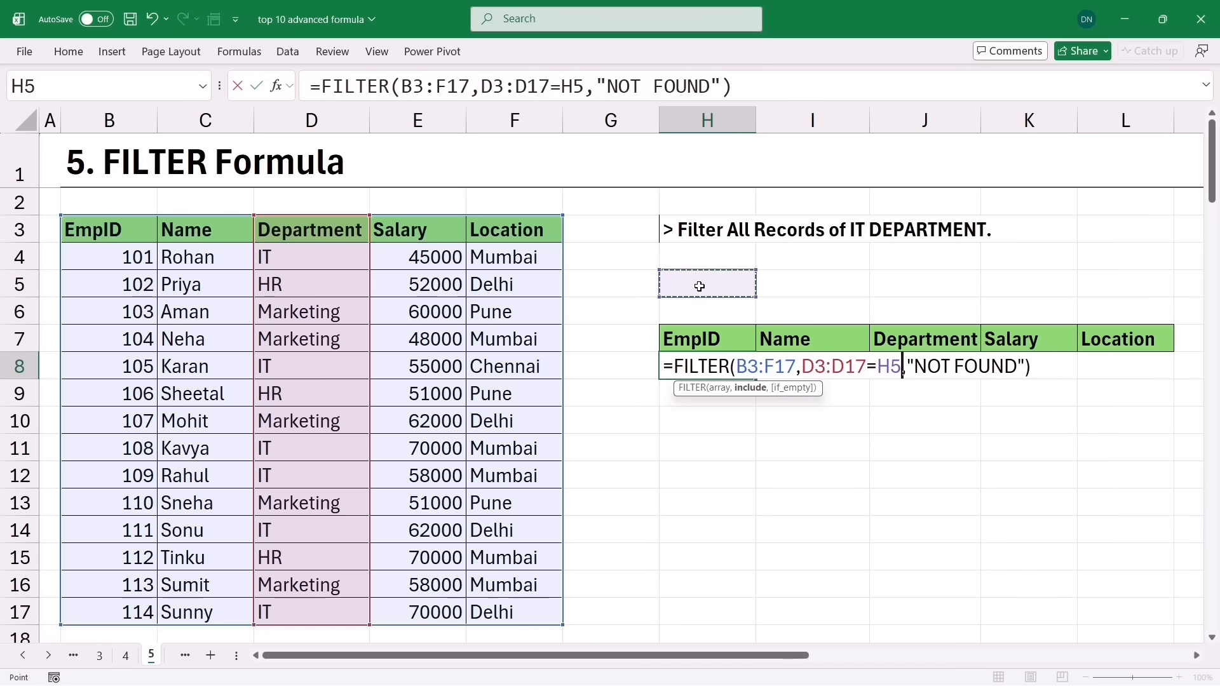
key("Return")
Test the dynamic filter by entering IT in criterion cell H5 and replacing it with HR
left_click(699, 286)
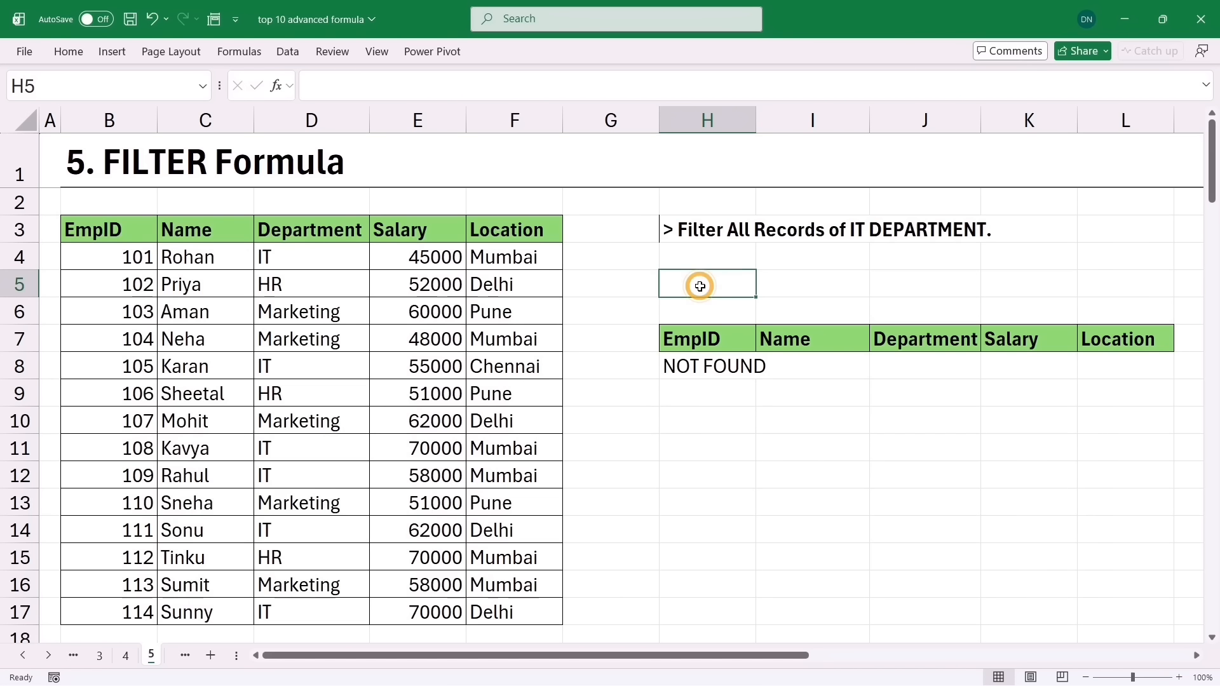
type("IT")
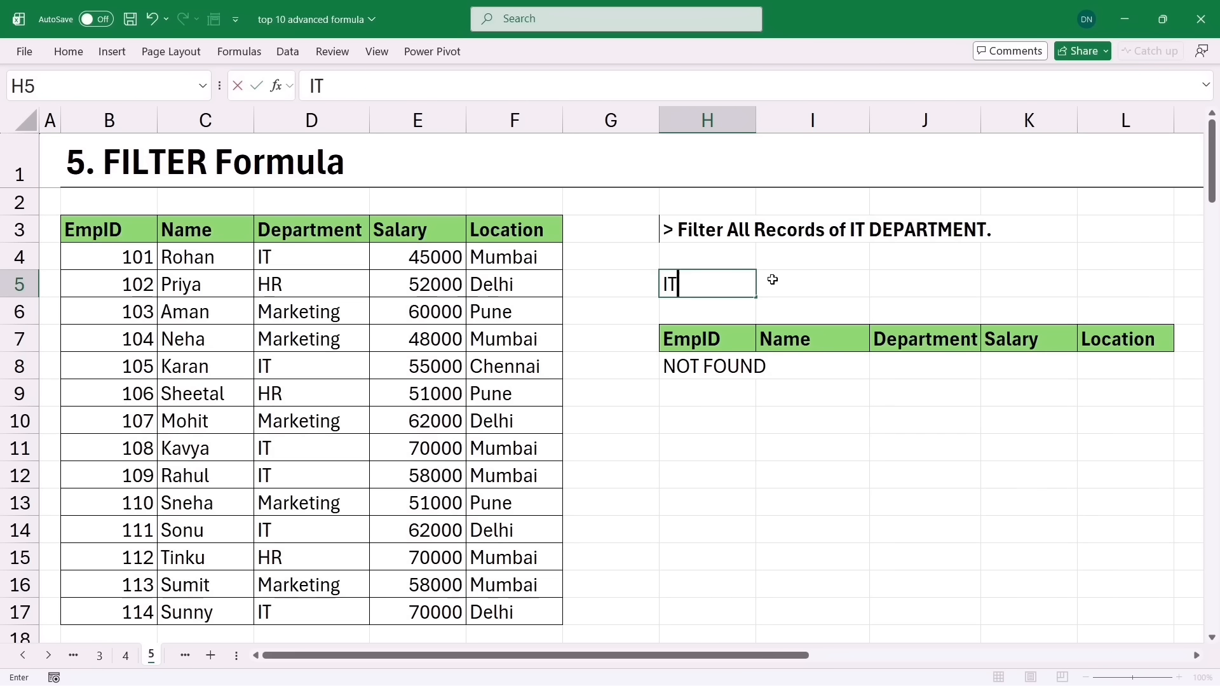
key("Return")
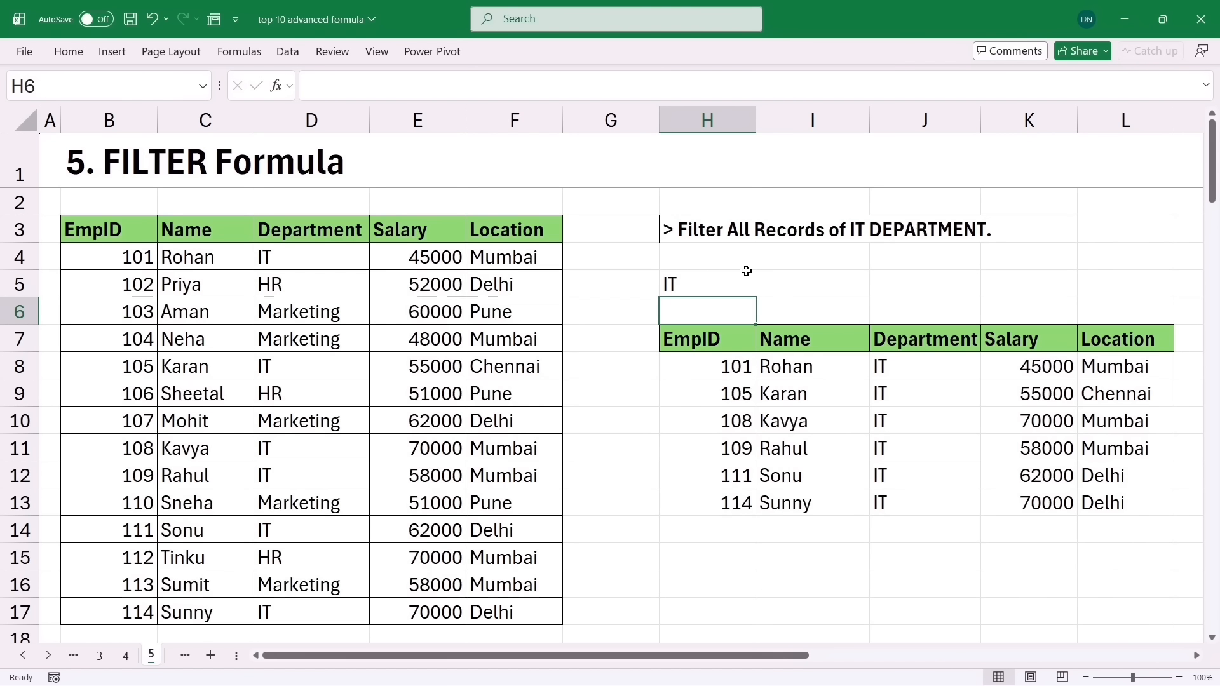
left_click(716, 284)
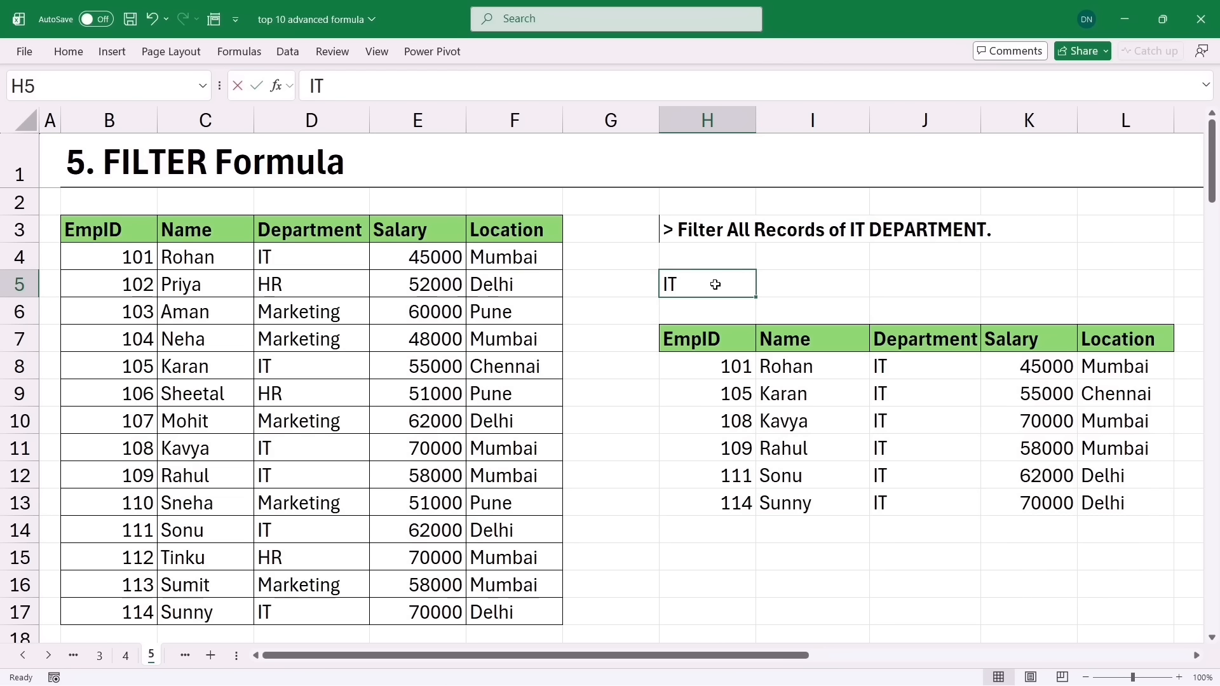
type("HR")
key("Return")
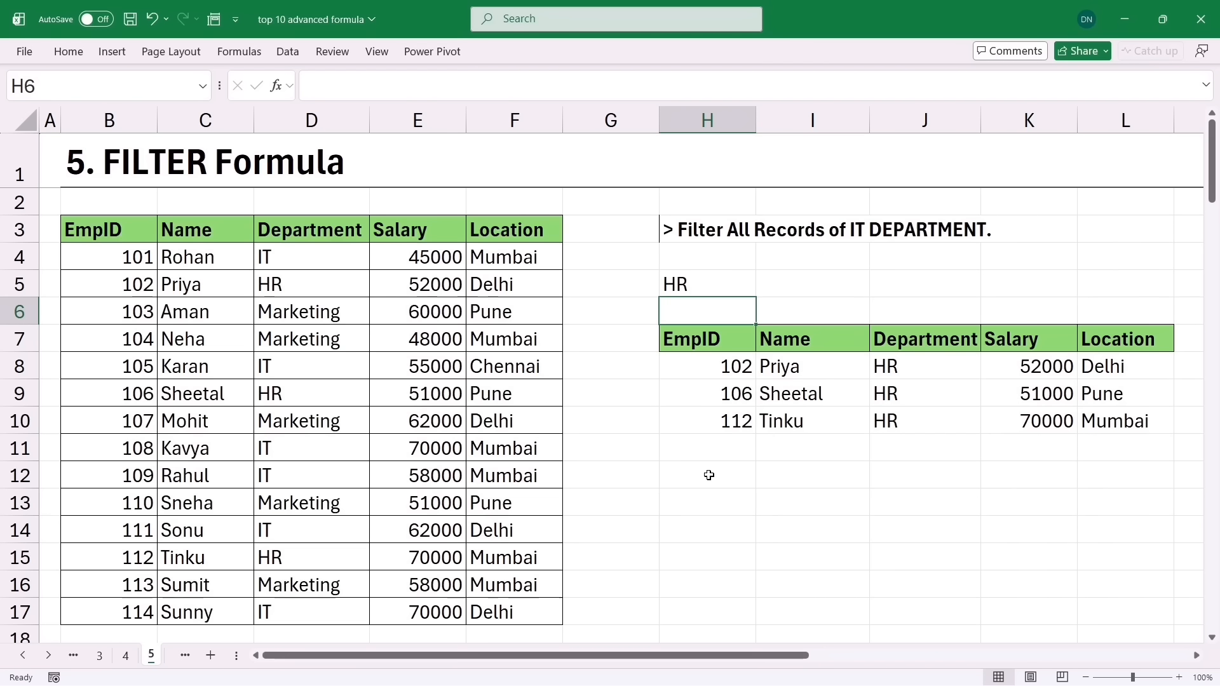
Copy the table headers in B19:F19 and paste them over the Name header starting at H23
key("Page_Down")
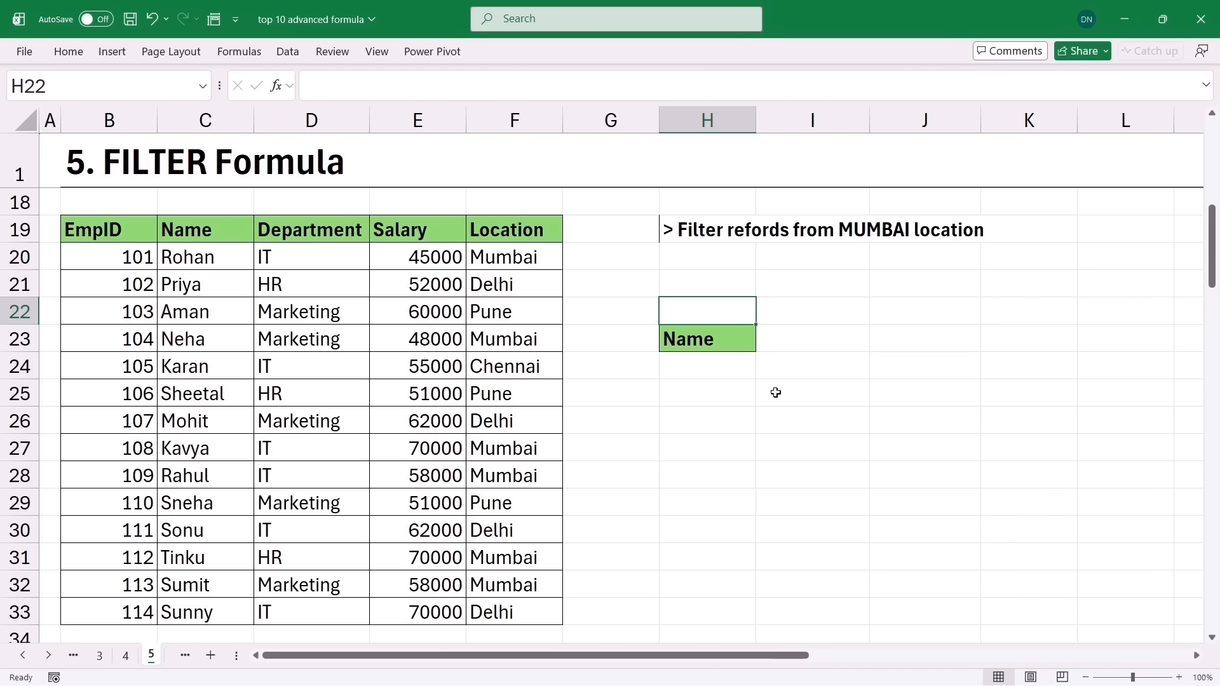
left_click_drag(101, 227, 495, 226)
key("ctrl+c")
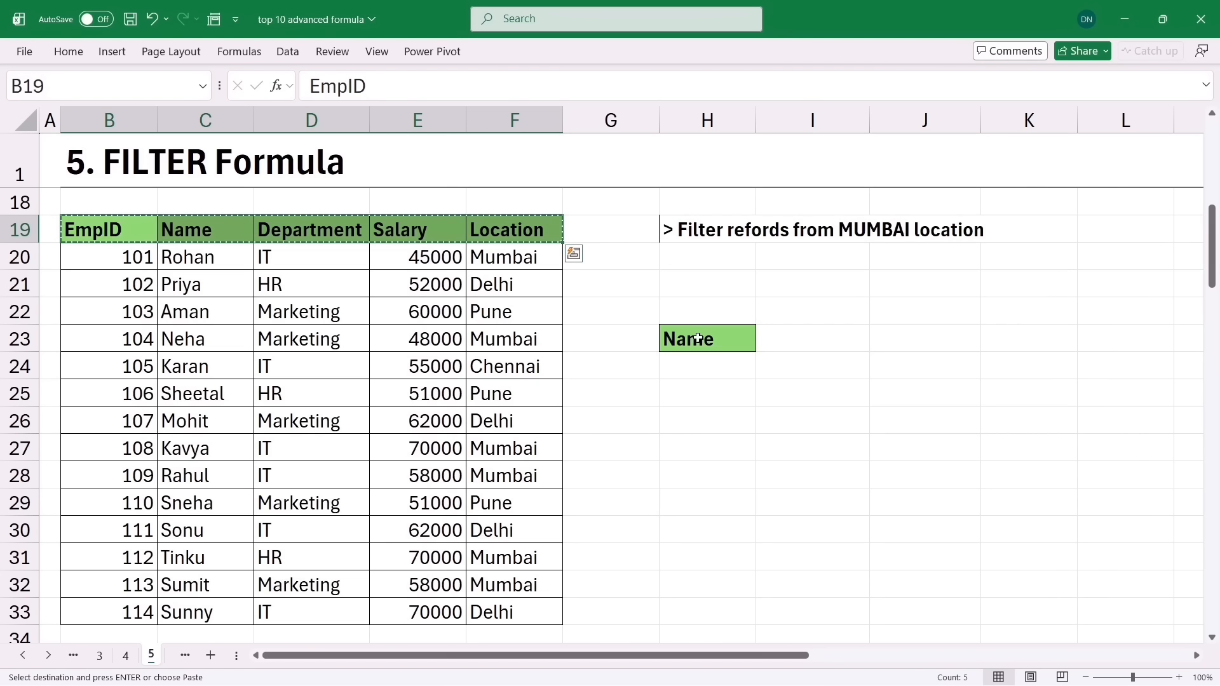
left_click(696, 338)
key("ctrl+v")
Enter a FILTER formula in H24 that returns the B19:F33 records whose location in F19:F33 equals "mumbai", and review it
left_click(690, 370)
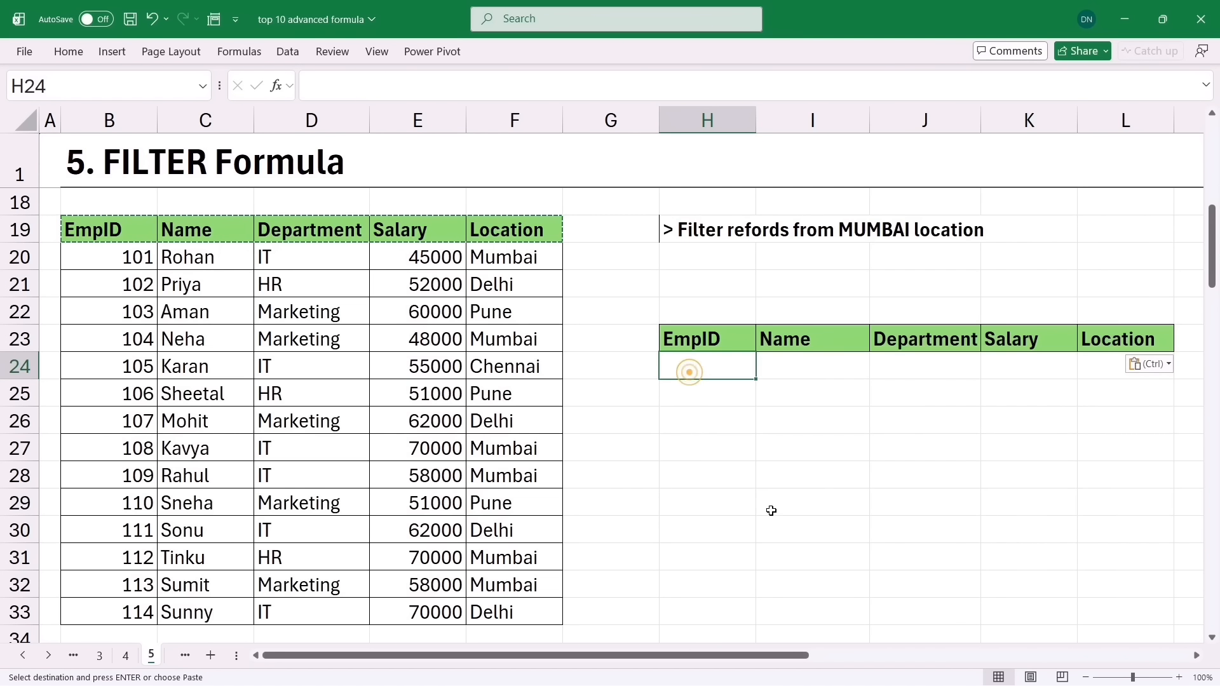
type("=FIL")
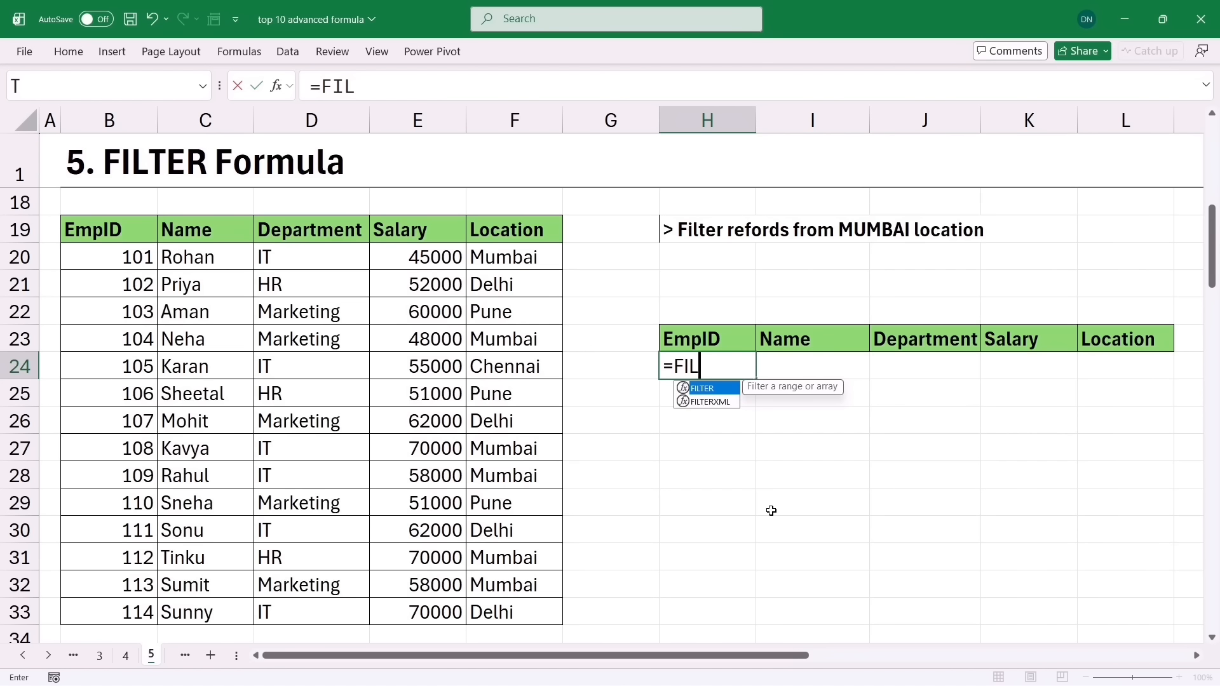
key("Tab")
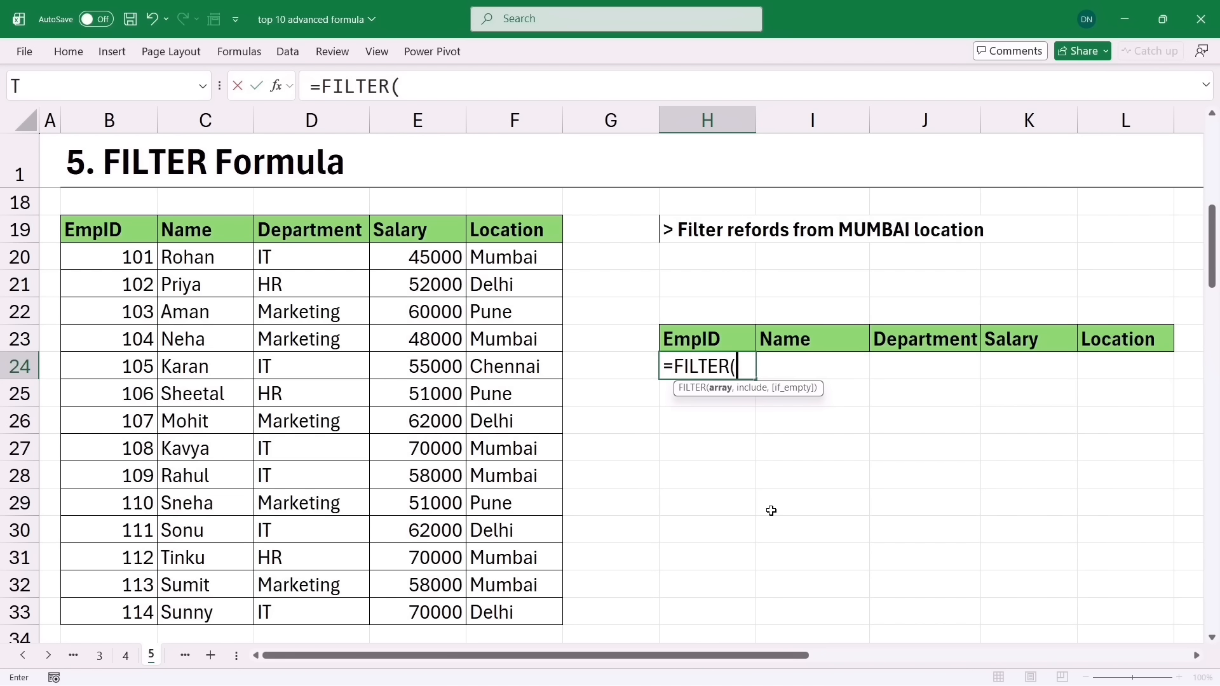
left_click_drag(111, 239, 505, 601)
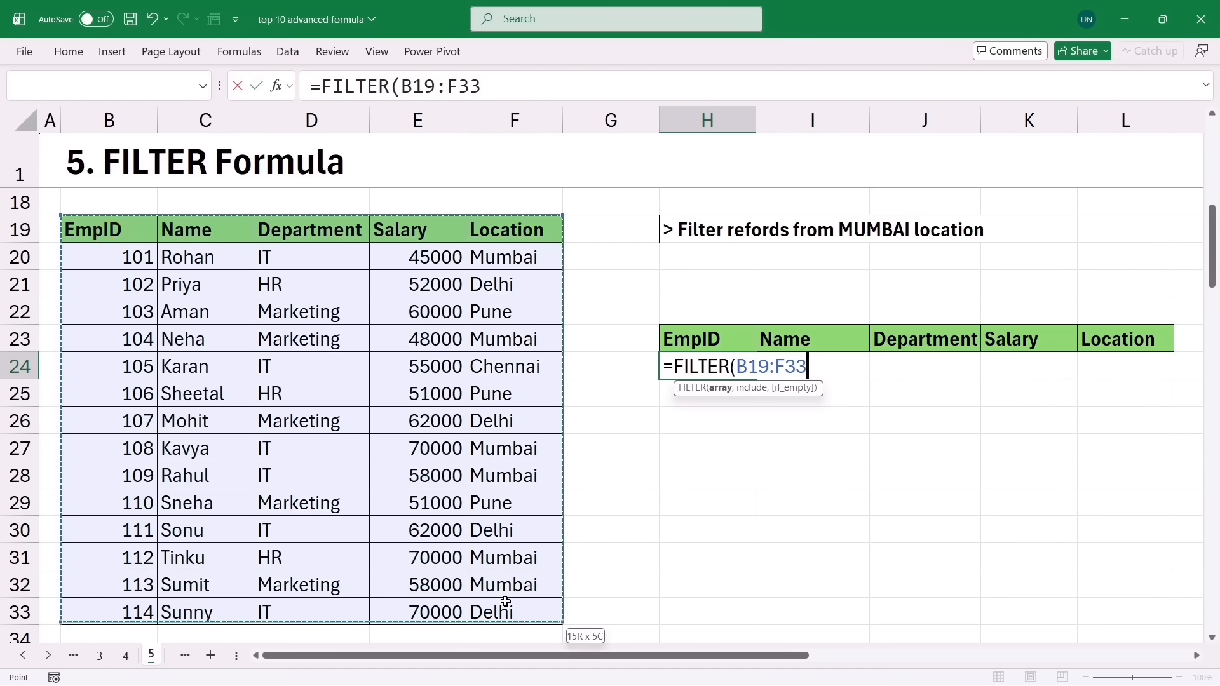
type(",")
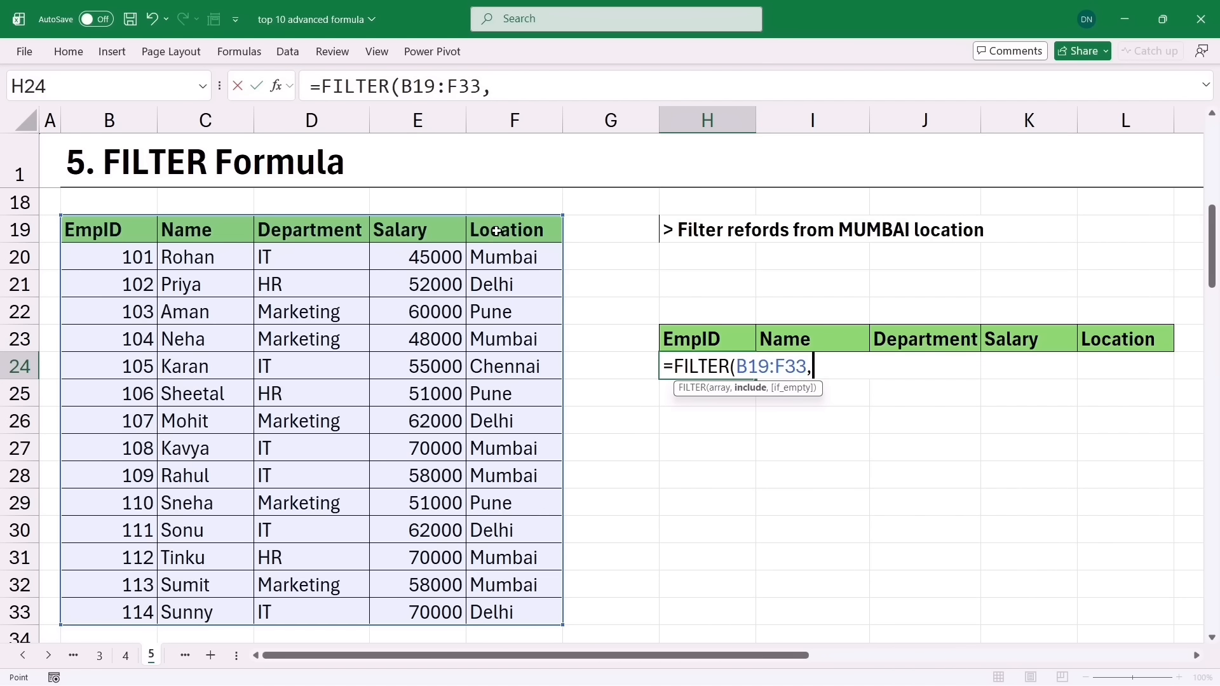
left_click_drag(497, 232, 548, 617)
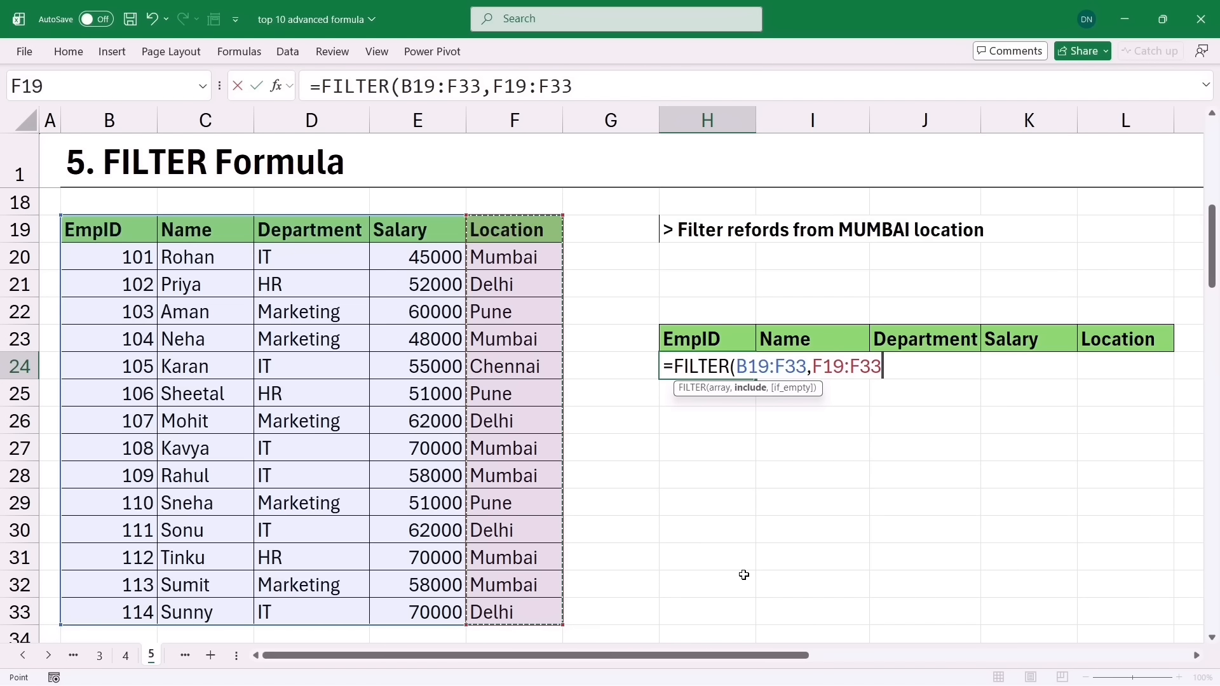
type("=\"")
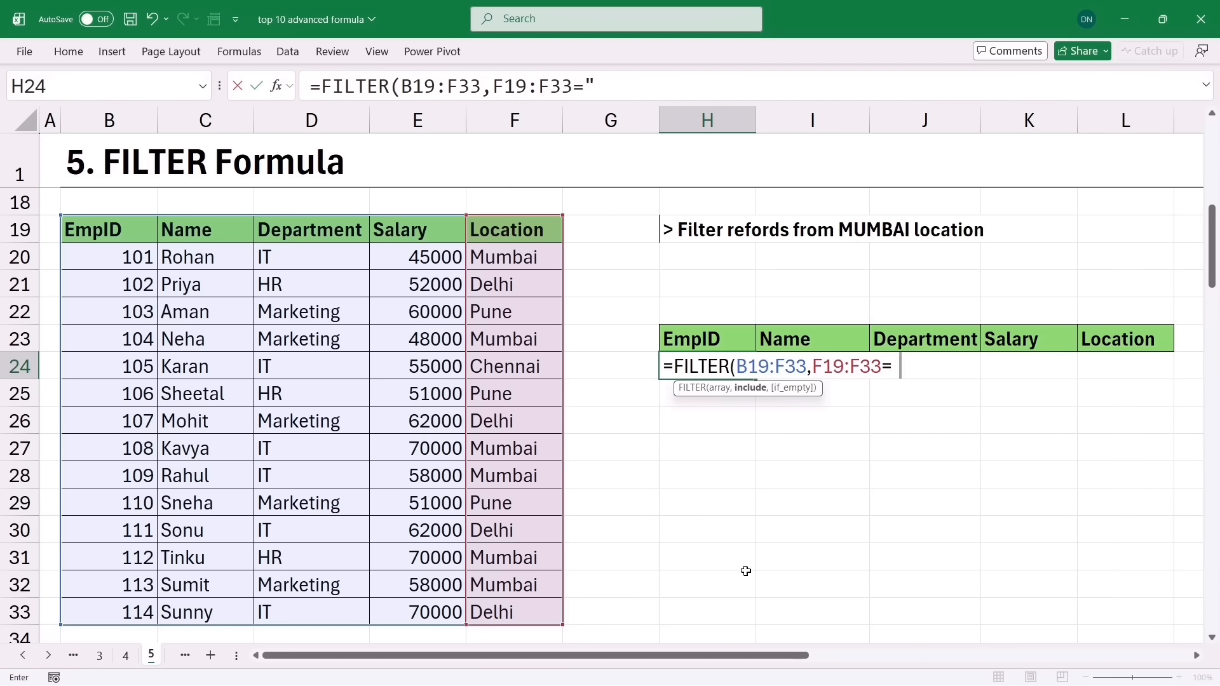
type("mumbai\"")
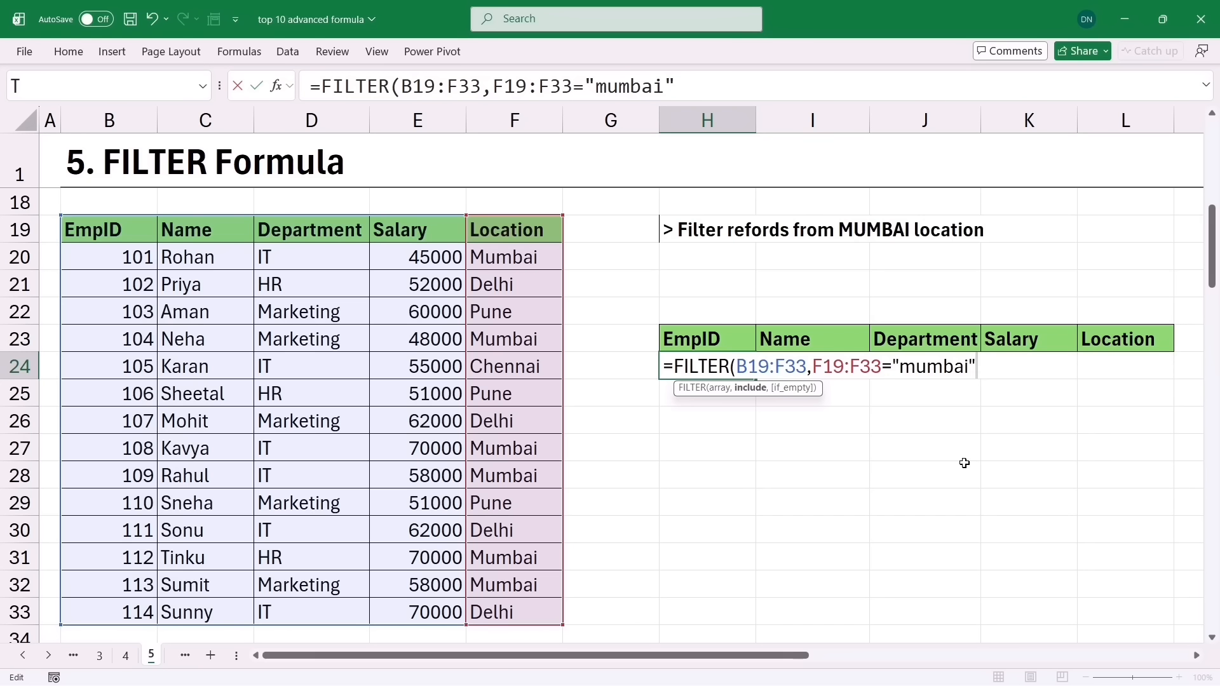
key("Return")
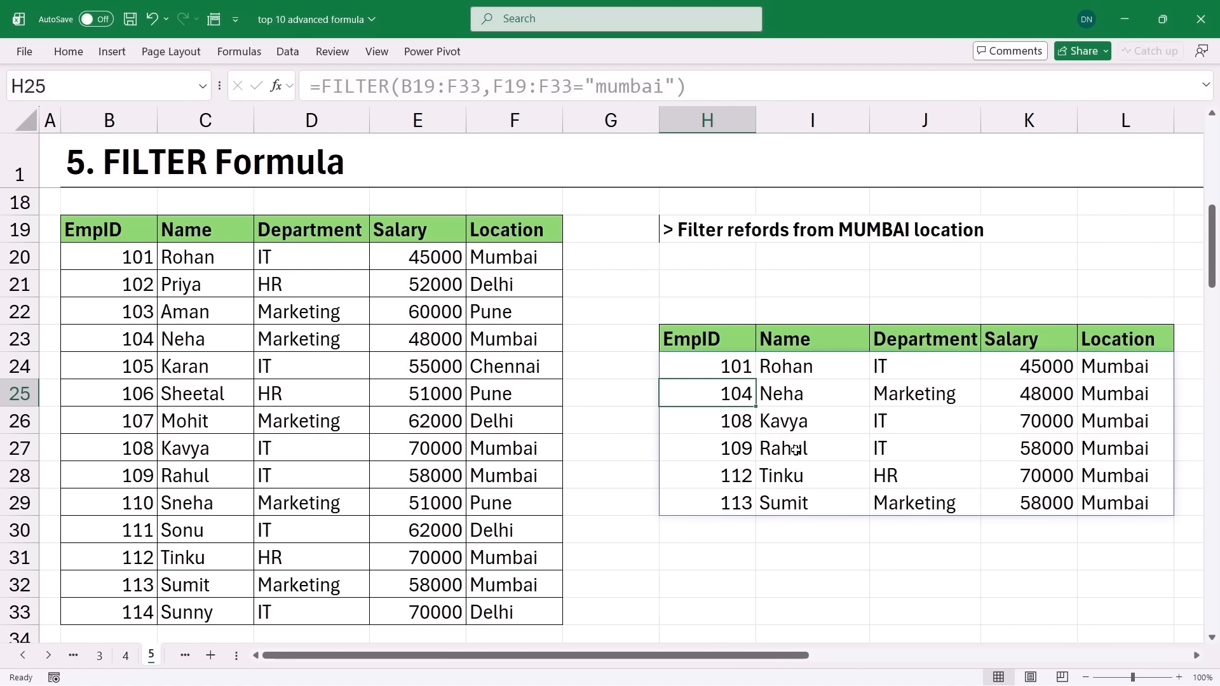
double_click(706, 364)
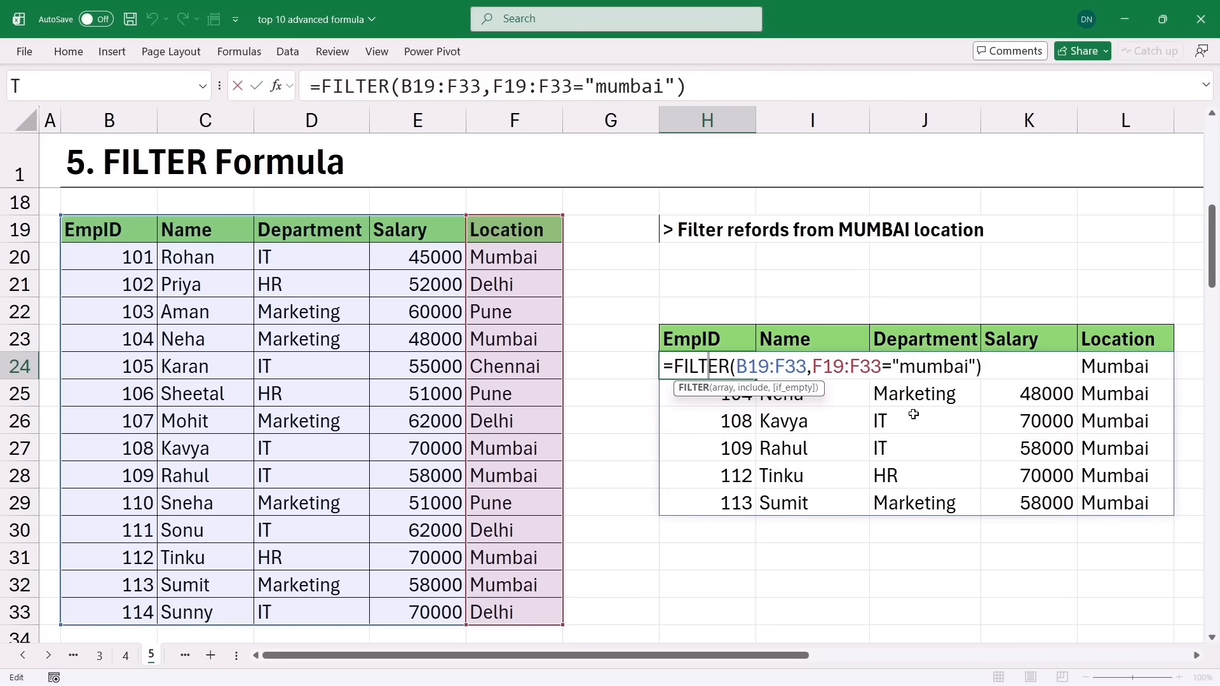
key("ctrl+Return")
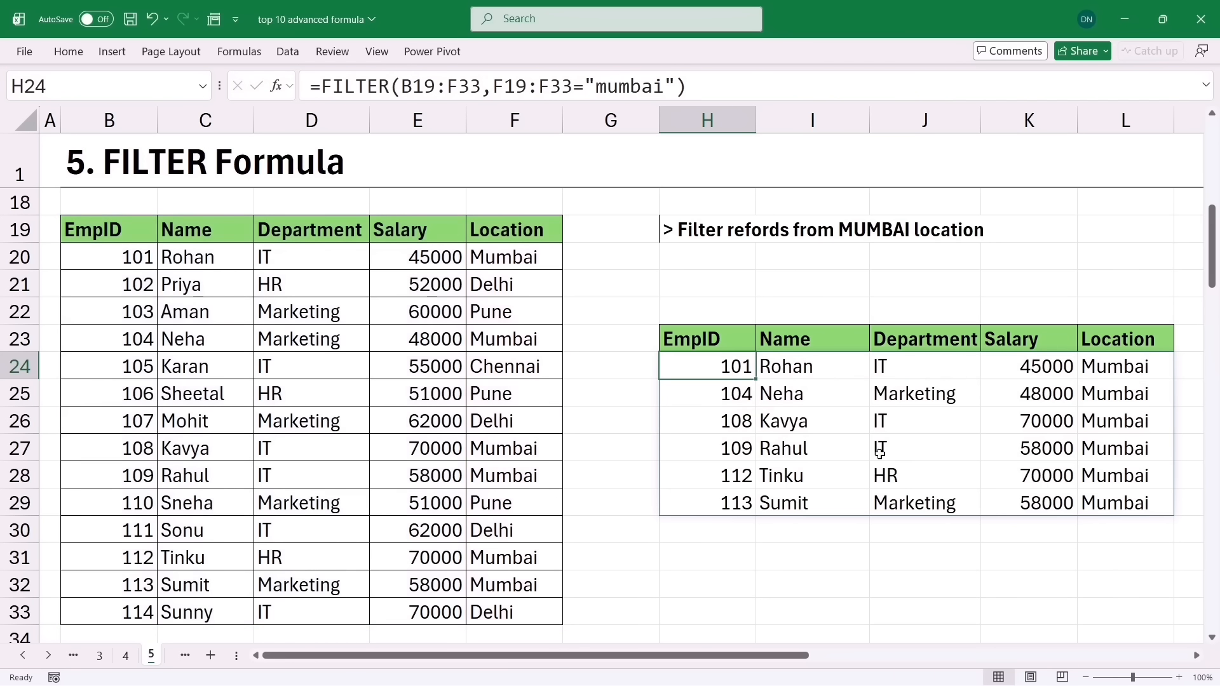
In the next exercise, enter a FILTER formula in H40 returning names from C35:C49 where the department in D35:D49 equals "it"
left_click(781, 545)
key("Page_Down")
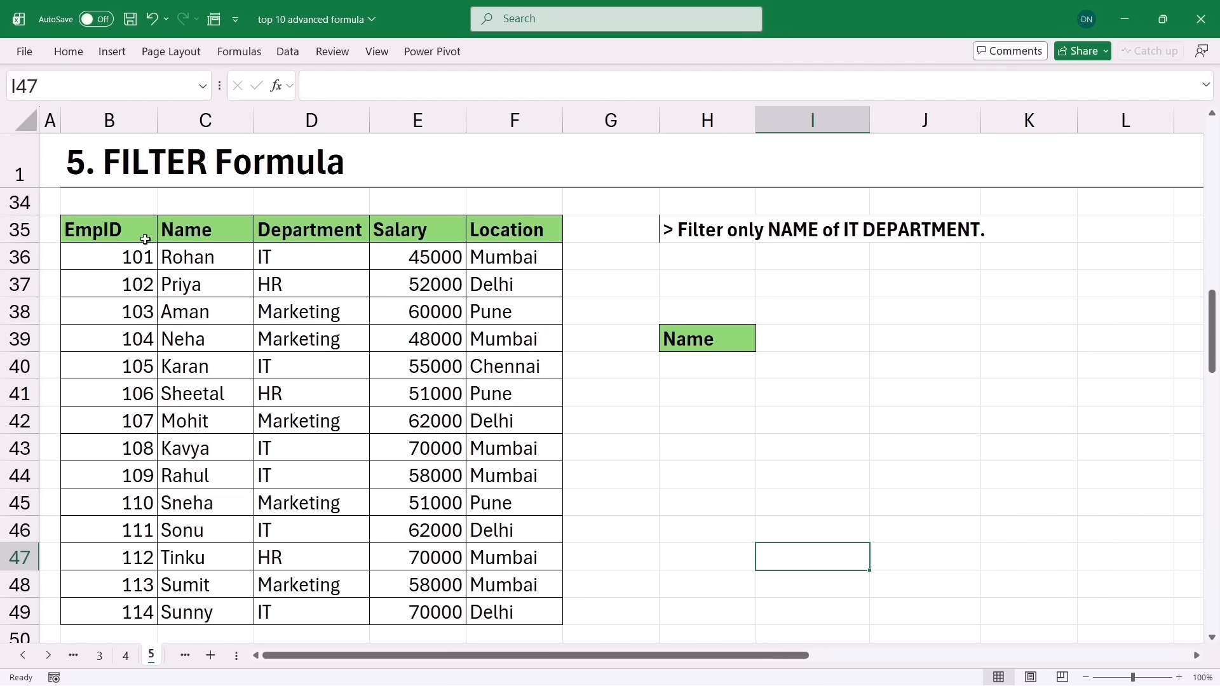
left_click_drag(101, 235, 496, 231)
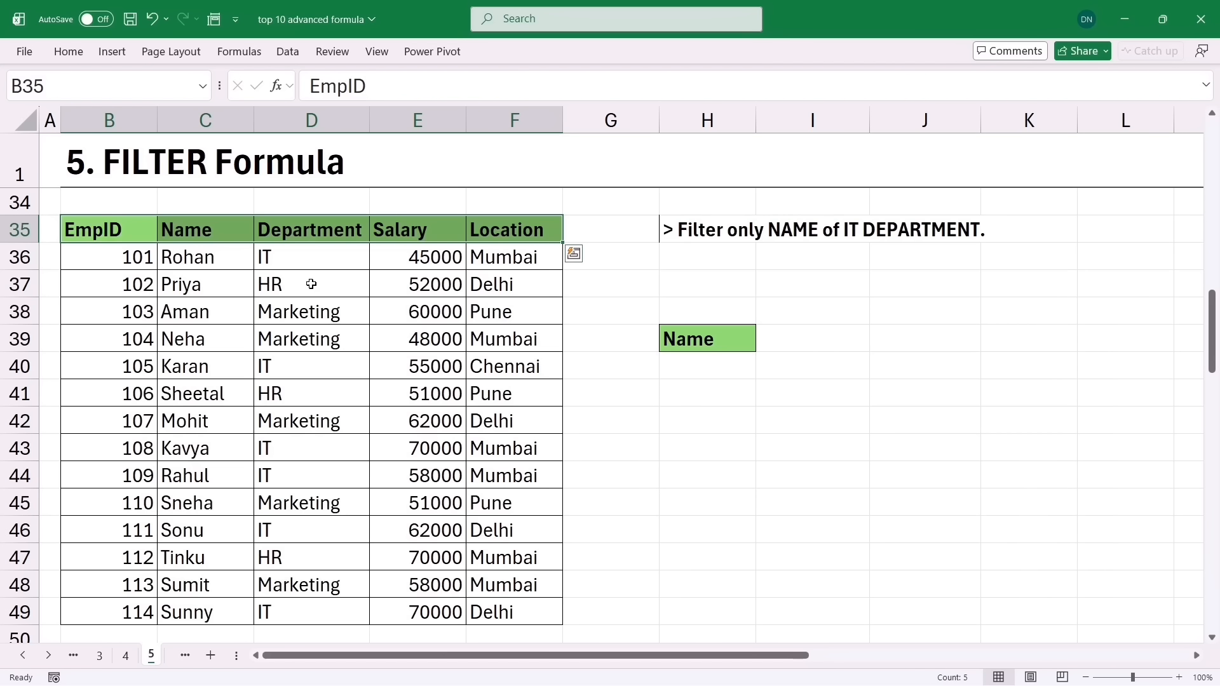
left_click(683, 372)
type("=fil")
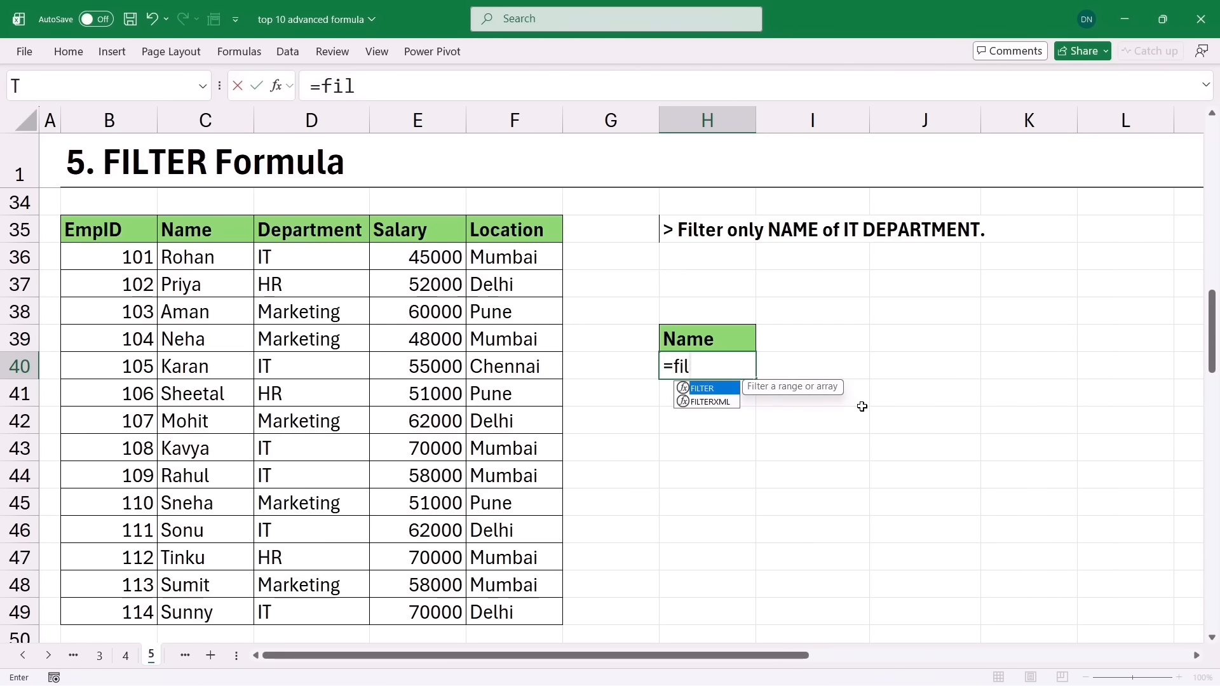
key("Tab")
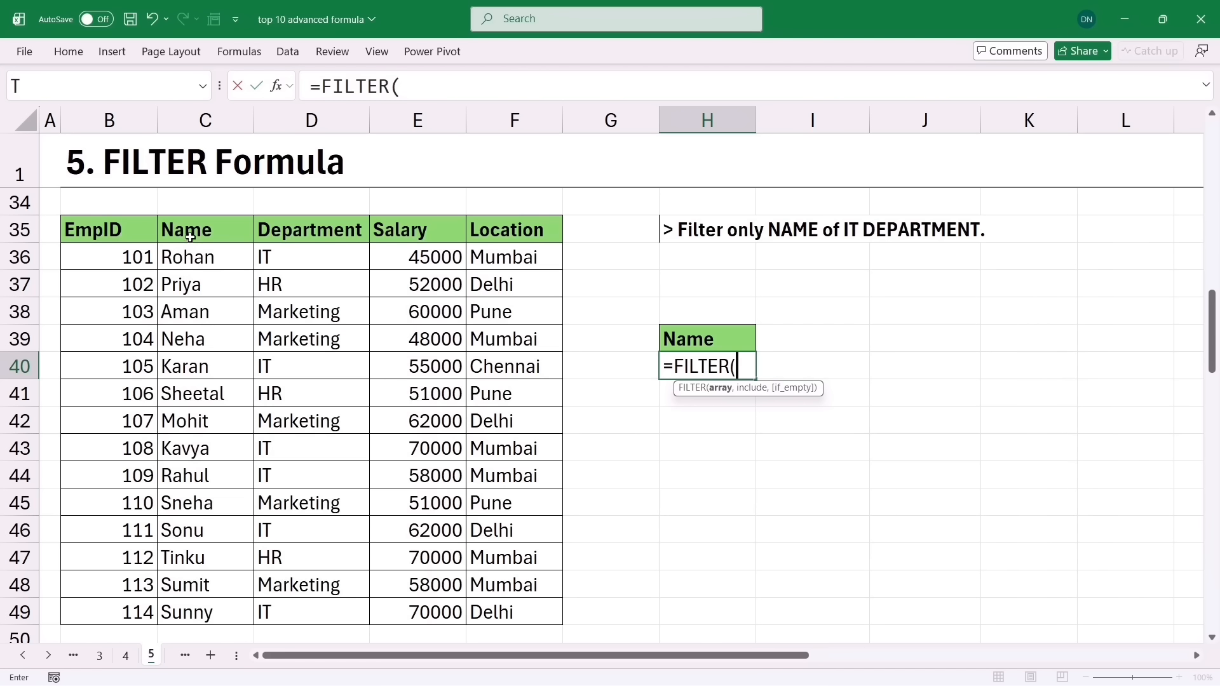
left_click_drag(190, 235, 194, 611)
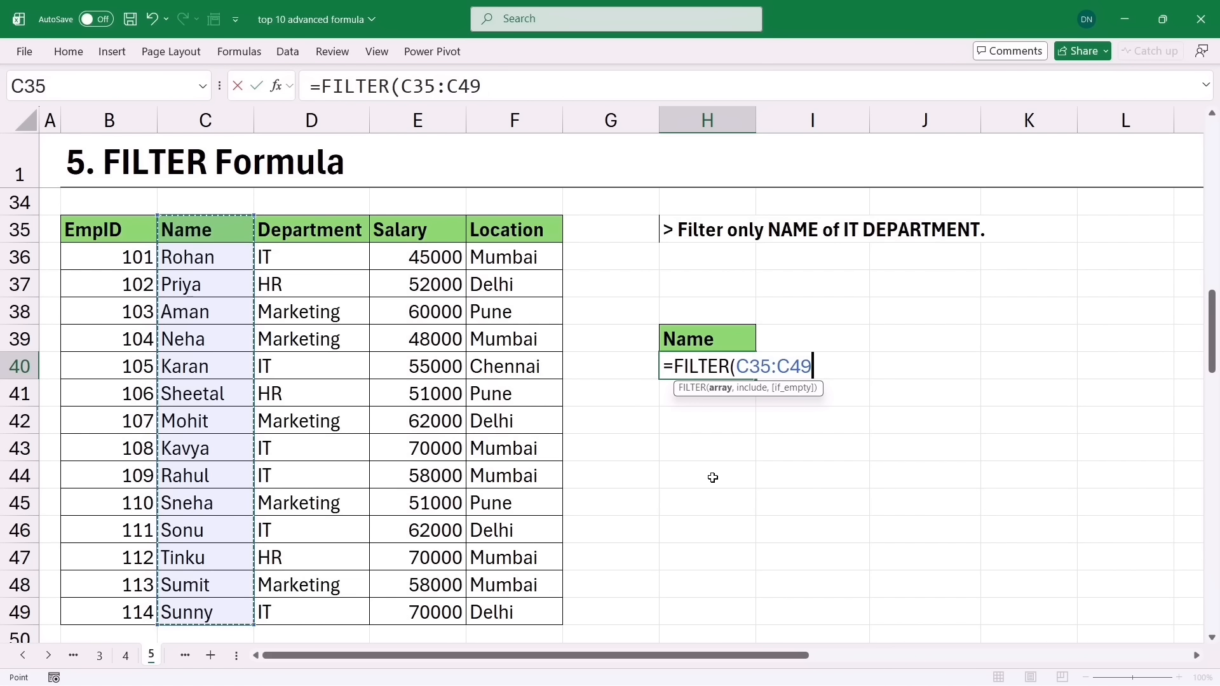
type(",")
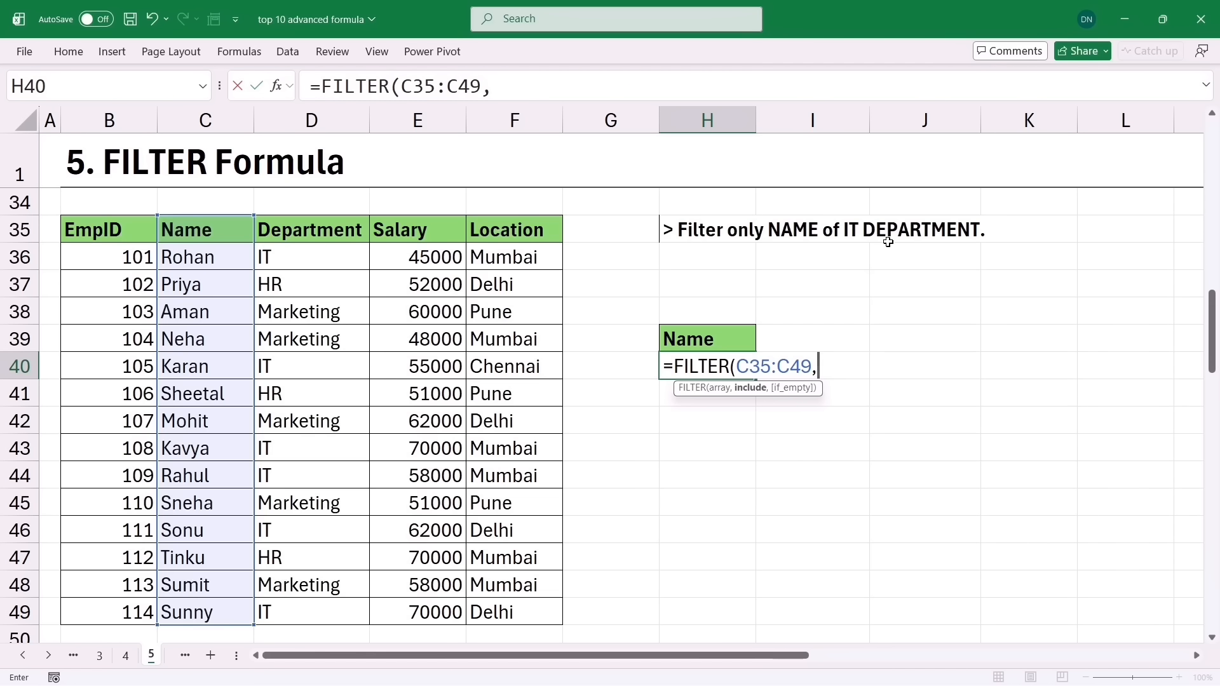
left_click_drag(321, 226, 328, 606)
type("=")
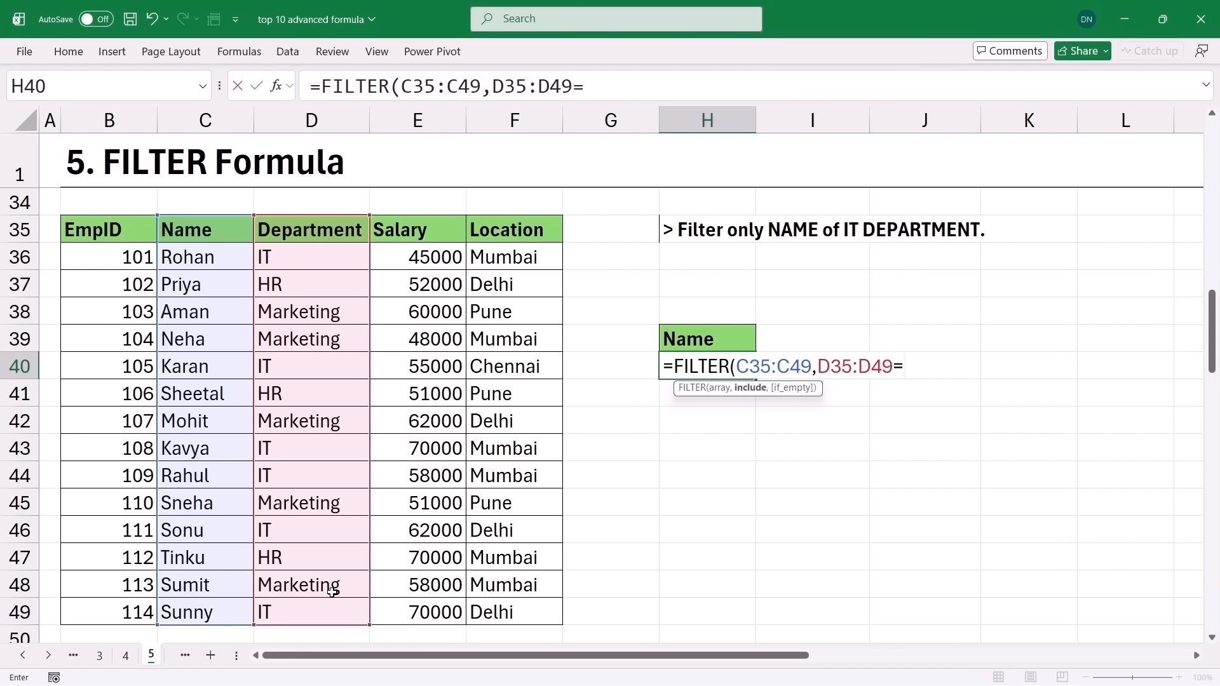
type("\"it\")")
key("Return")
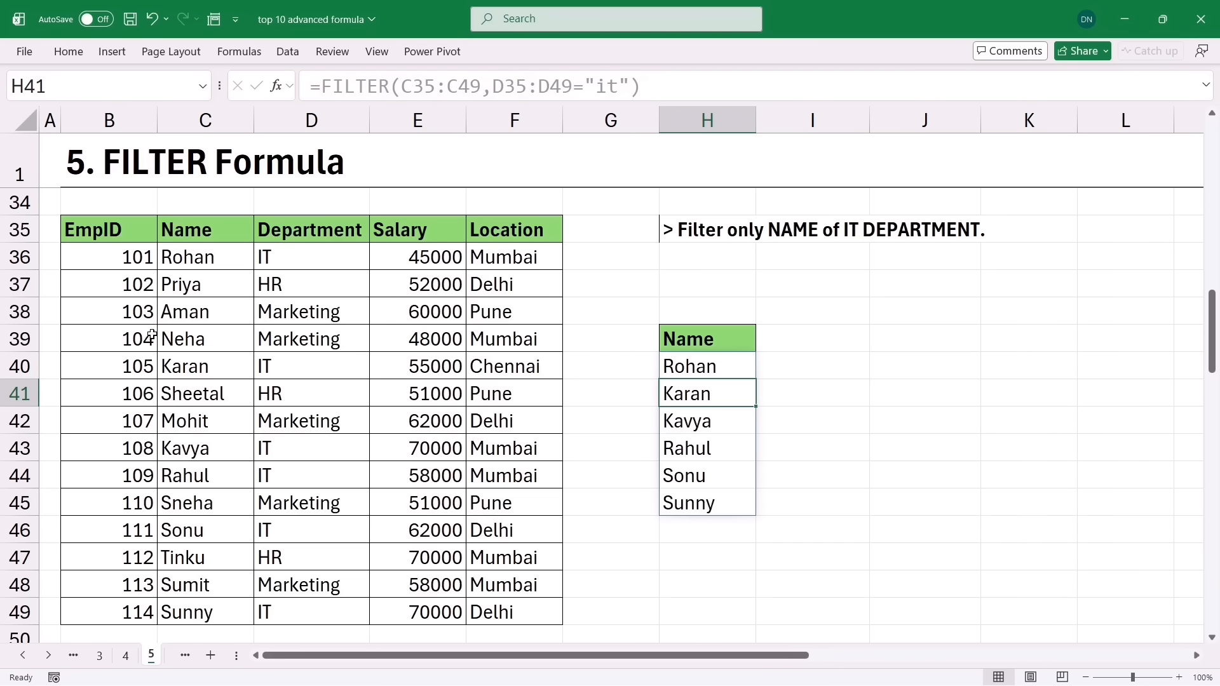
Go to the name-and-salary exercise at row 51 and highlight the Name result area H55:H60
left_click(838, 371)
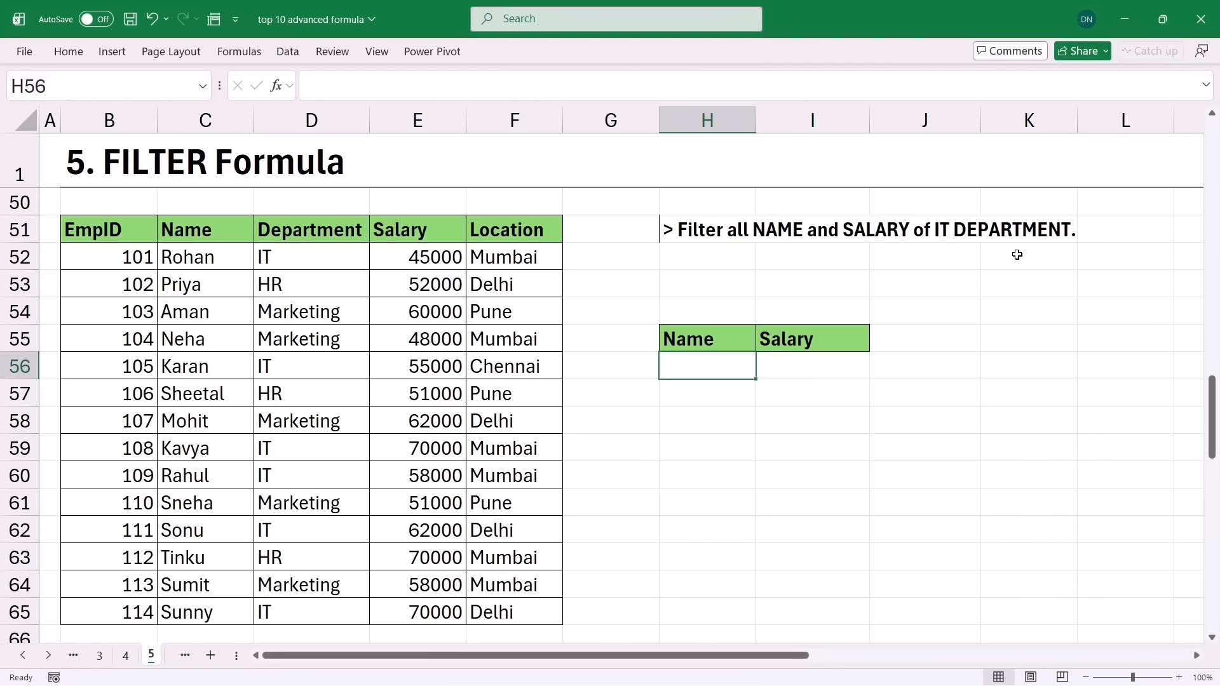
left_click_drag(710, 346, 703, 485)
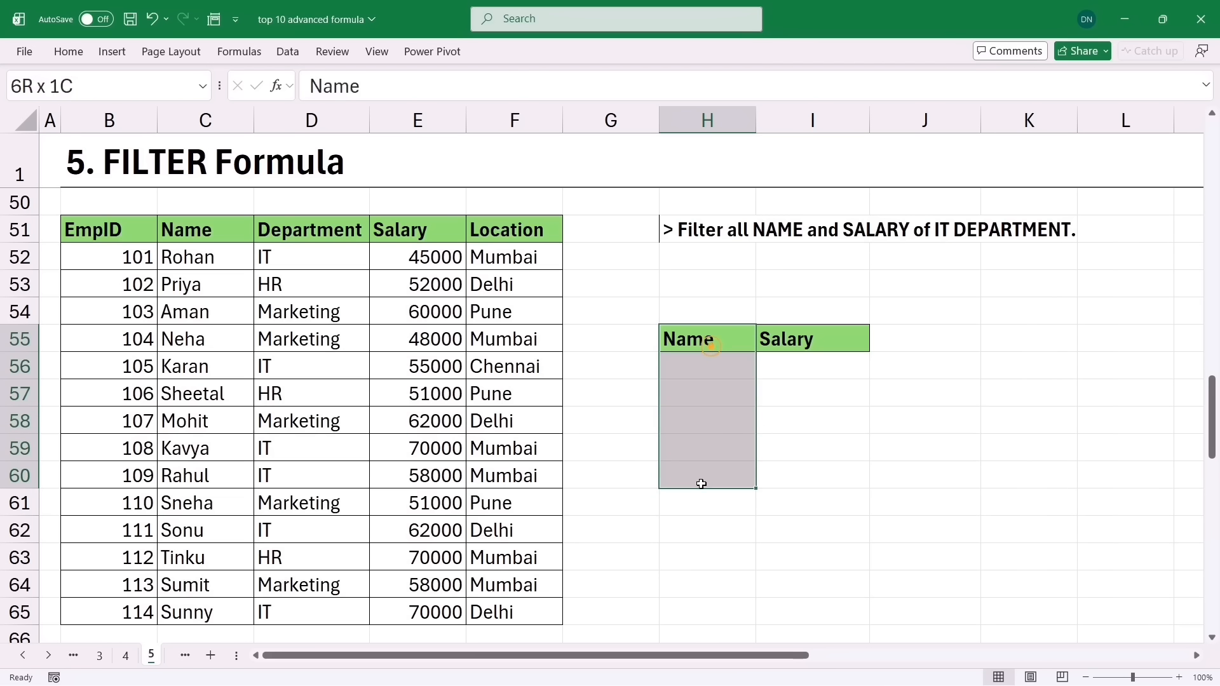
left_click_drag(804, 345, 794, 505)
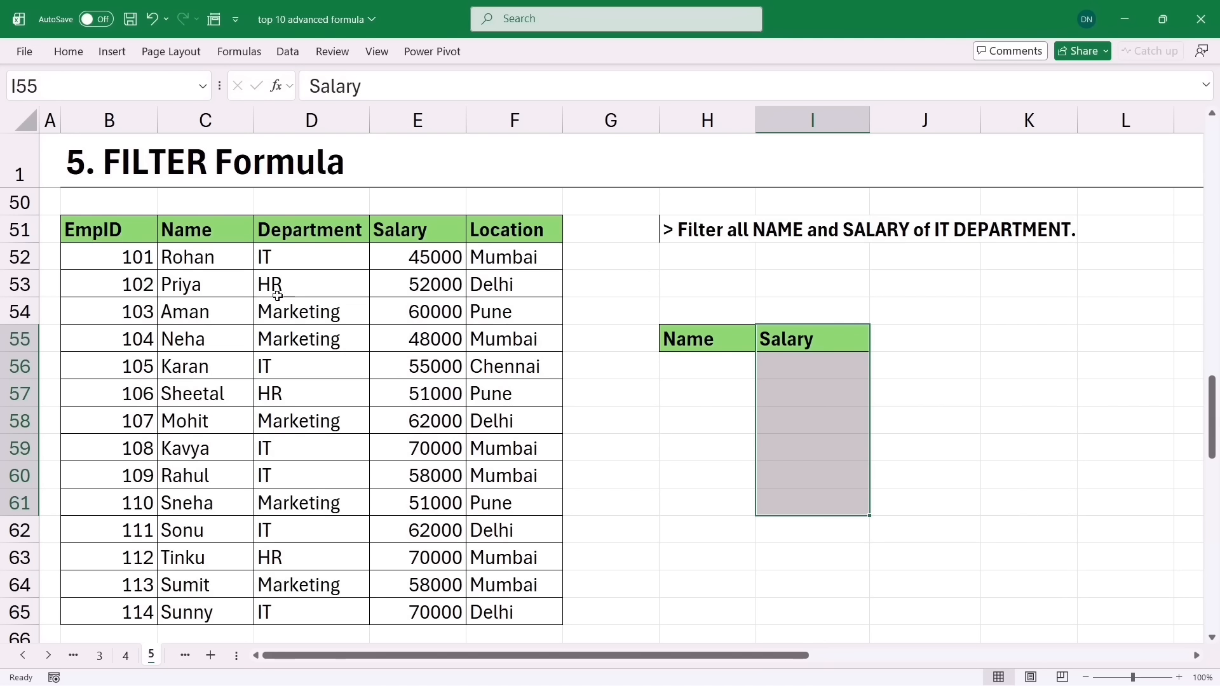
left_click_drag(209, 232, 210, 396)
left_click_drag(410, 234, 410, 424)
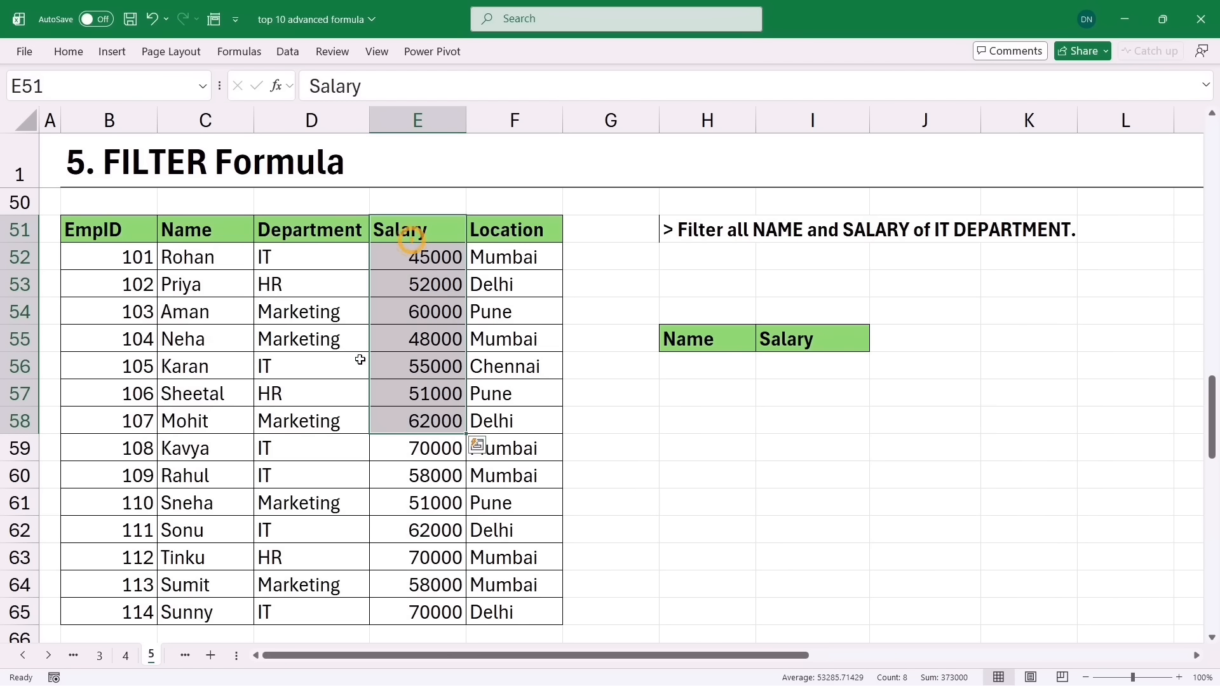
left_click_drag(219, 240, 478, 504)
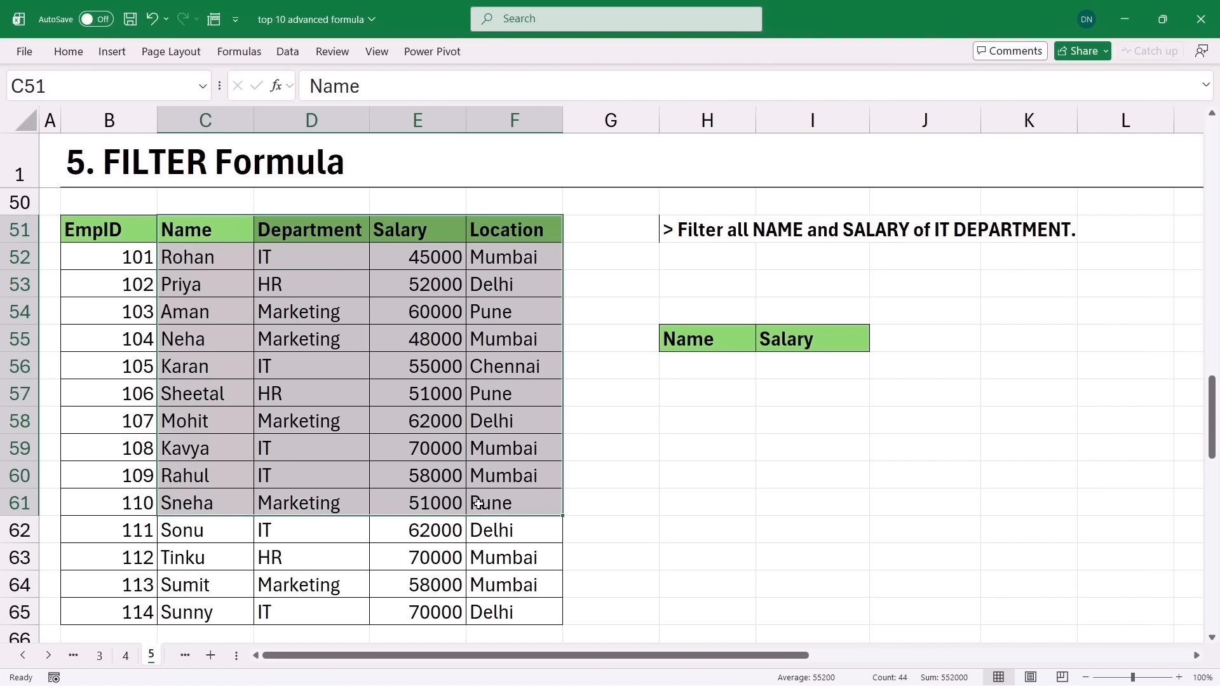
left_click_drag(196, 240, 203, 420)
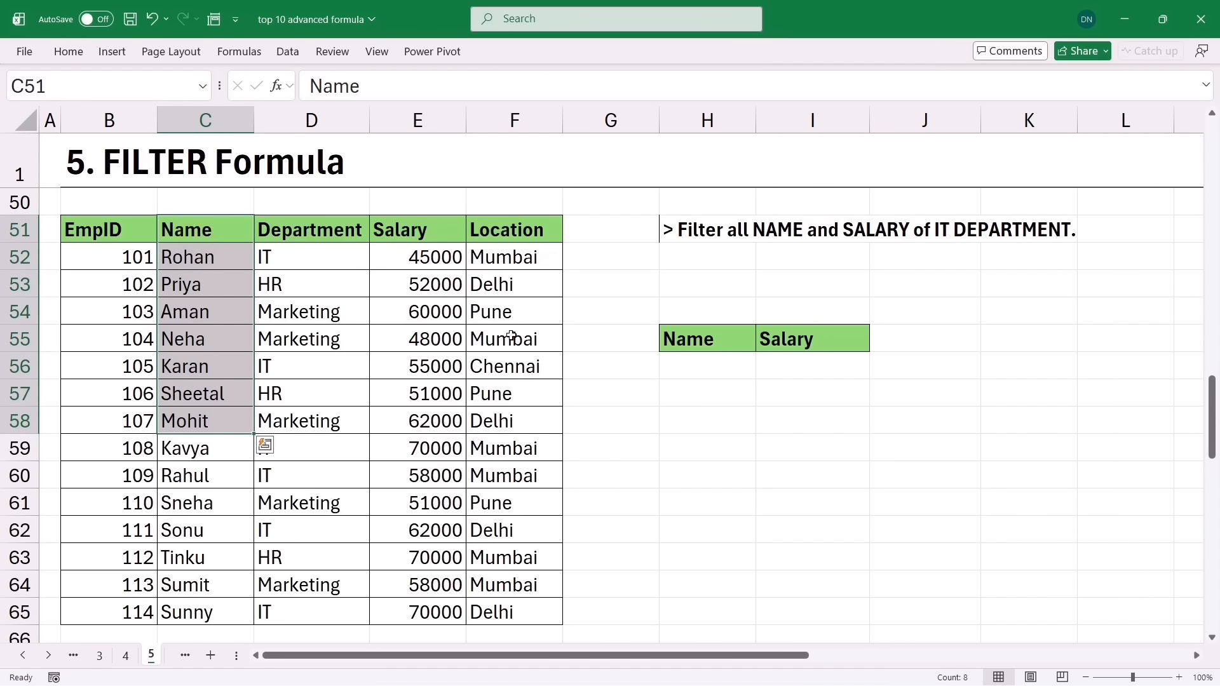
Start a FILTER formula in cell H56 under the Name header
left_click(700, 368)
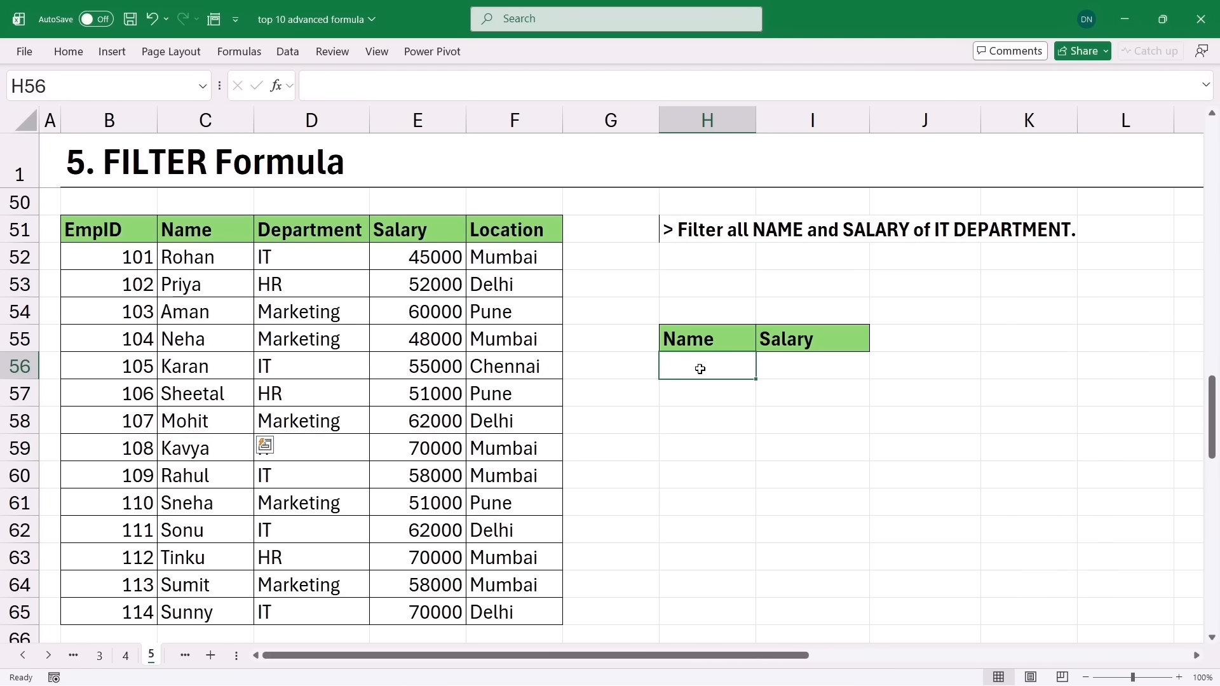
type("=FILTER(")
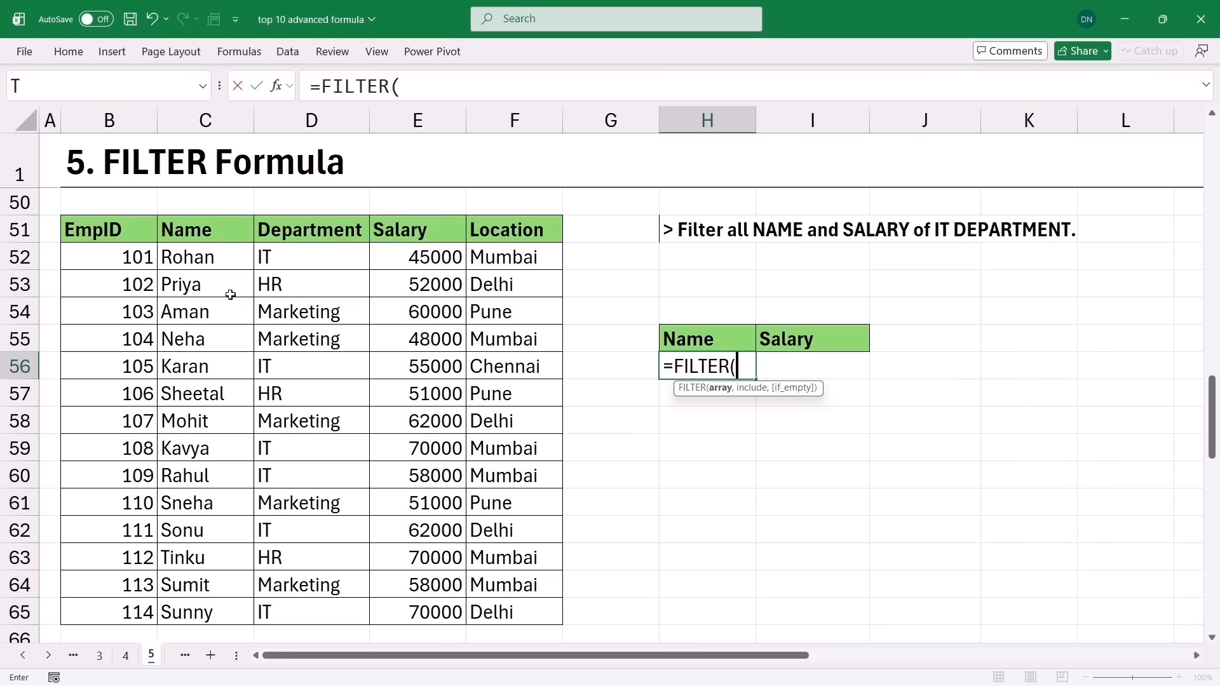
left_click_drag(211, 235, 463, 637)
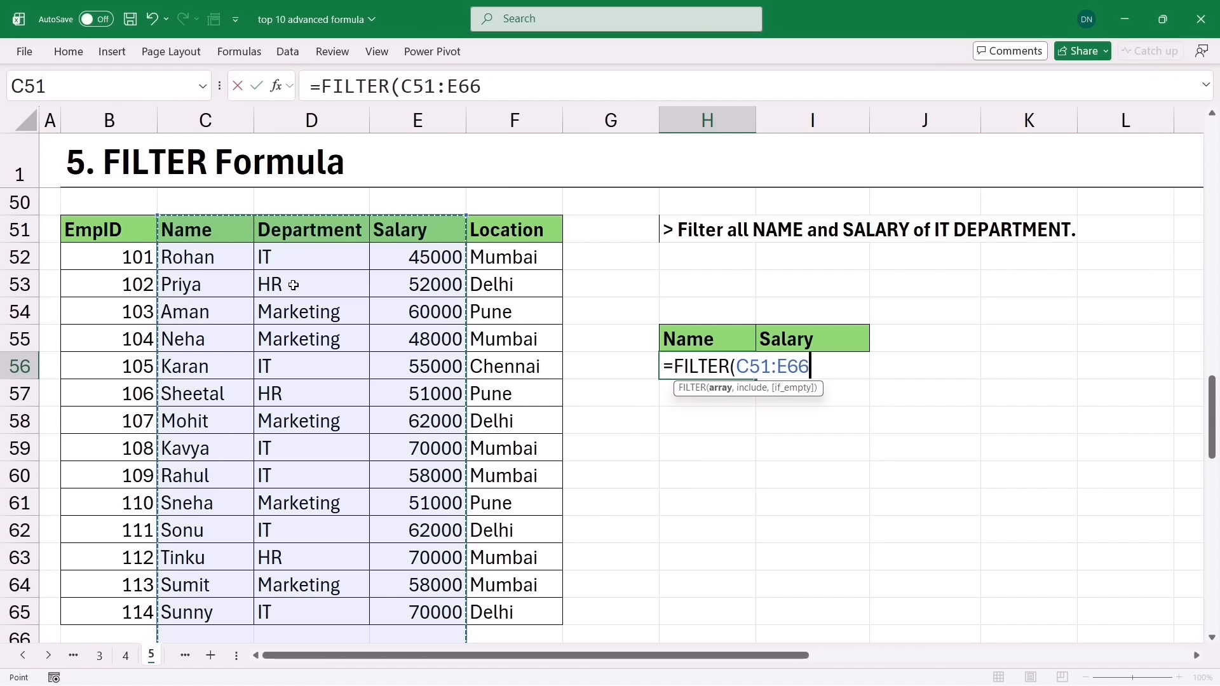
key("BackSpace")
key("BackSpace")
key("BackSpace")
key("BackSpace")
key("BackSpace")
key("BackSpace")
key("BackSpace")
key("BackSpace")
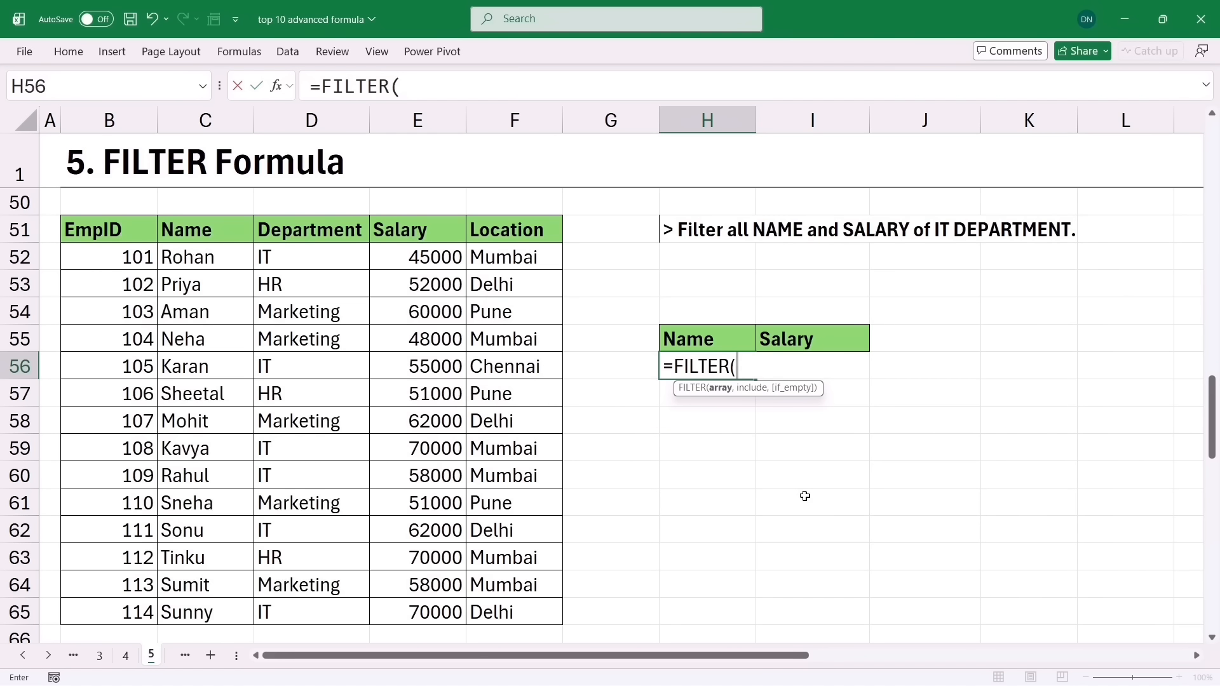
Supply the FILTER array as CHOOSE({1,2},C51:C65,E51:E65) to combine the Name and Salary columns
type("choo")
key("Tab")
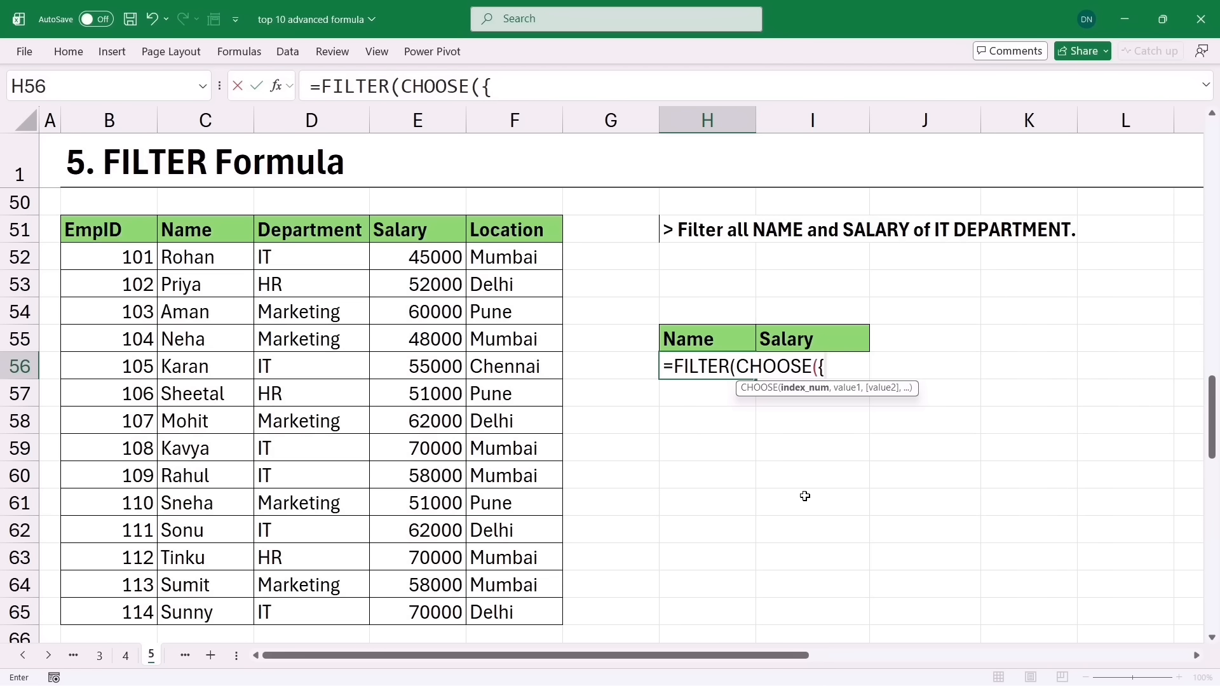
type("1,2},")
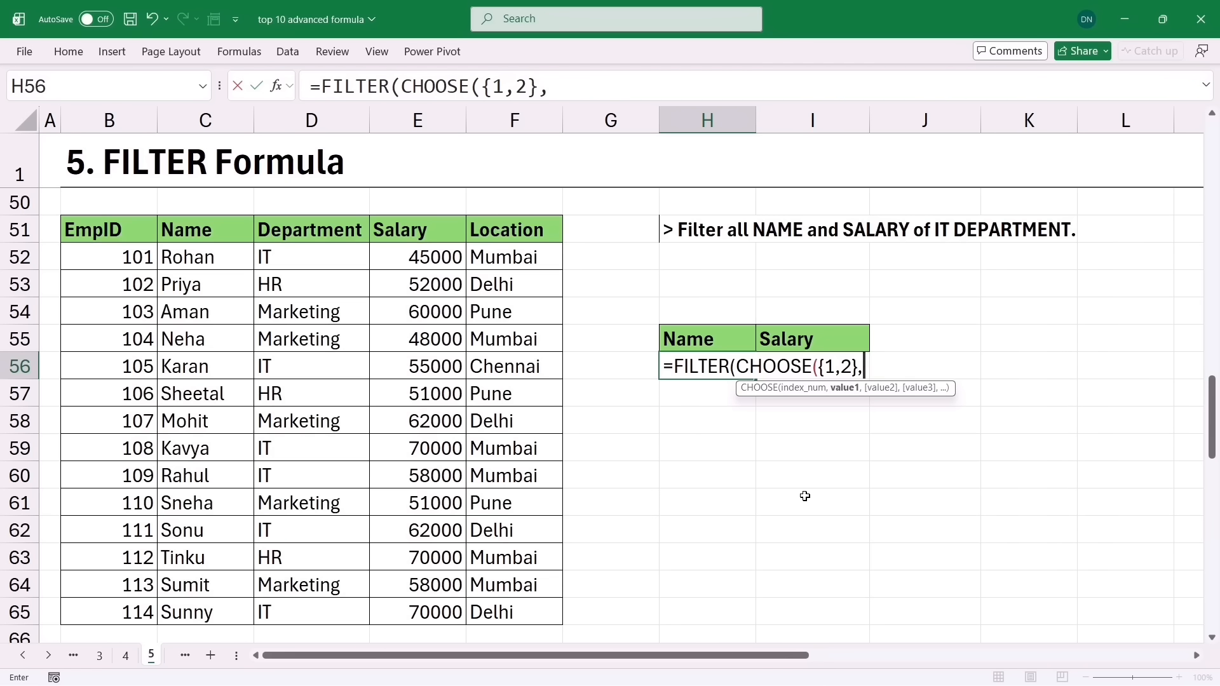
left_click_drag(196, 233, 218, 612)
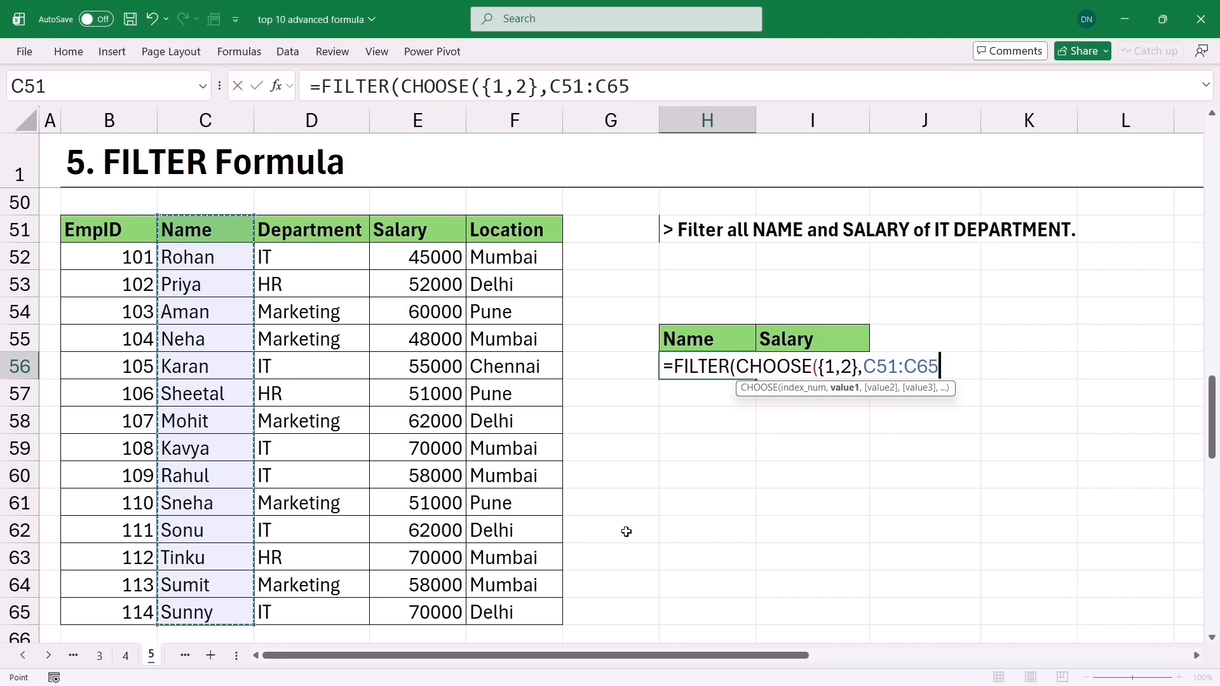
type(",")
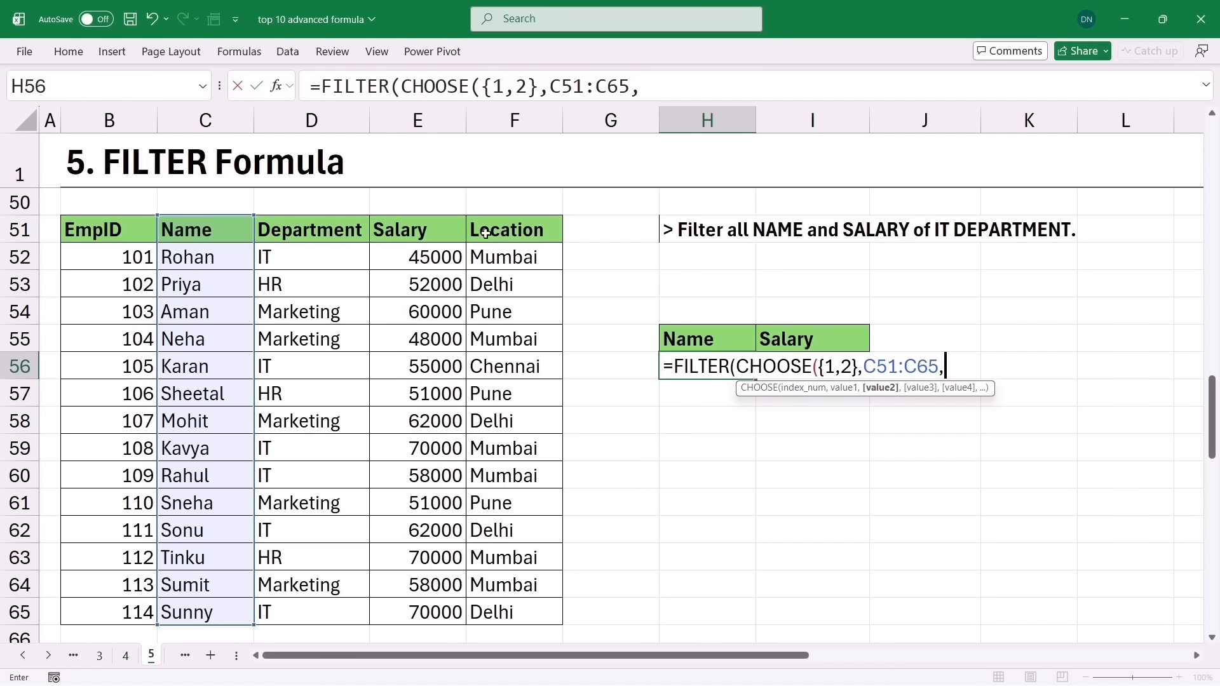
left_click_drag(420, 235, 416, 613)
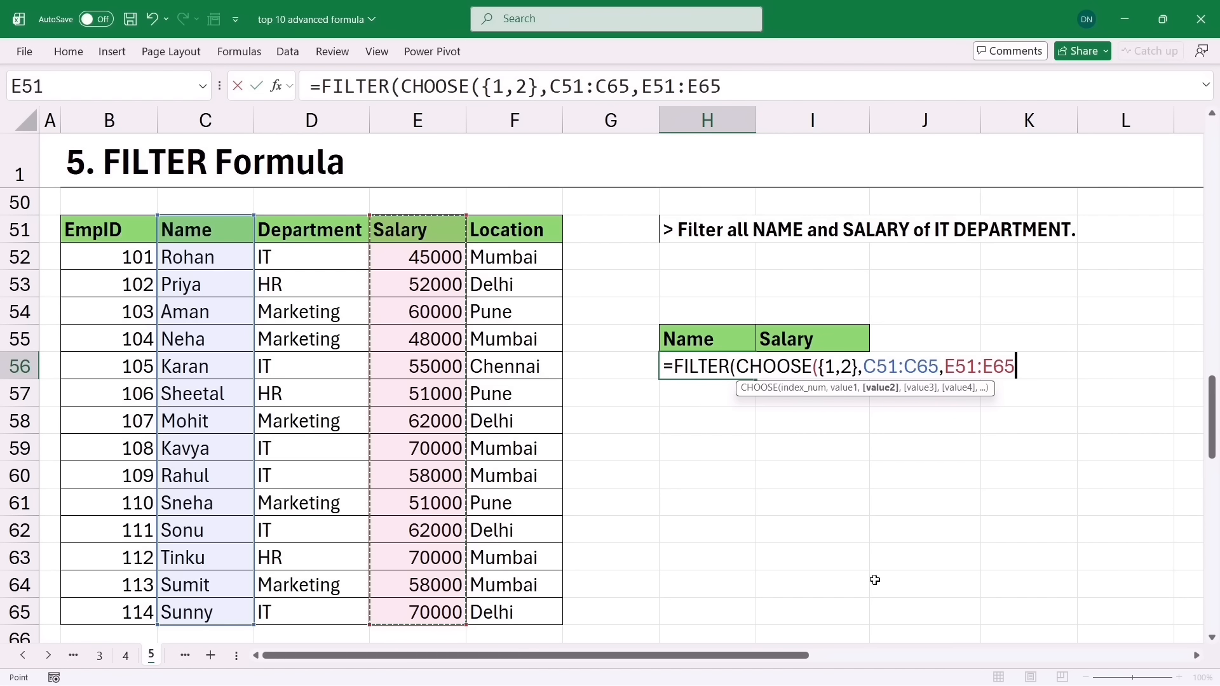
type(")")
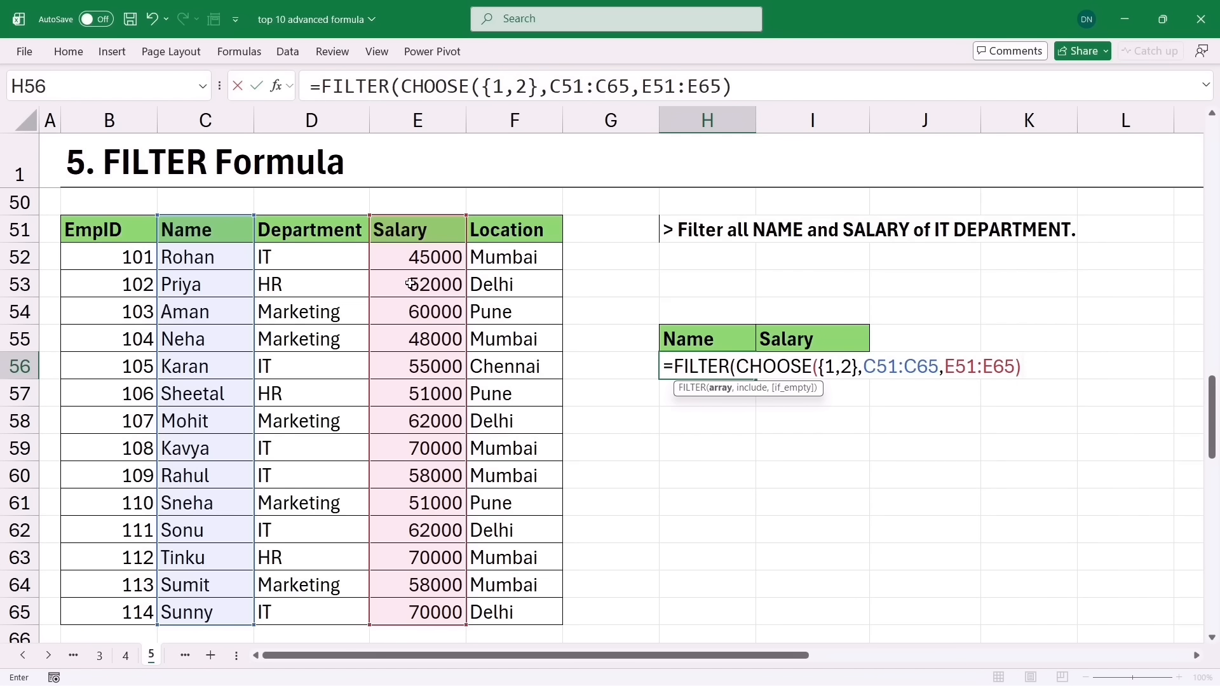
Add the include condition D51:D65="it" and enter the completed FILTER formula in H56
type(",")
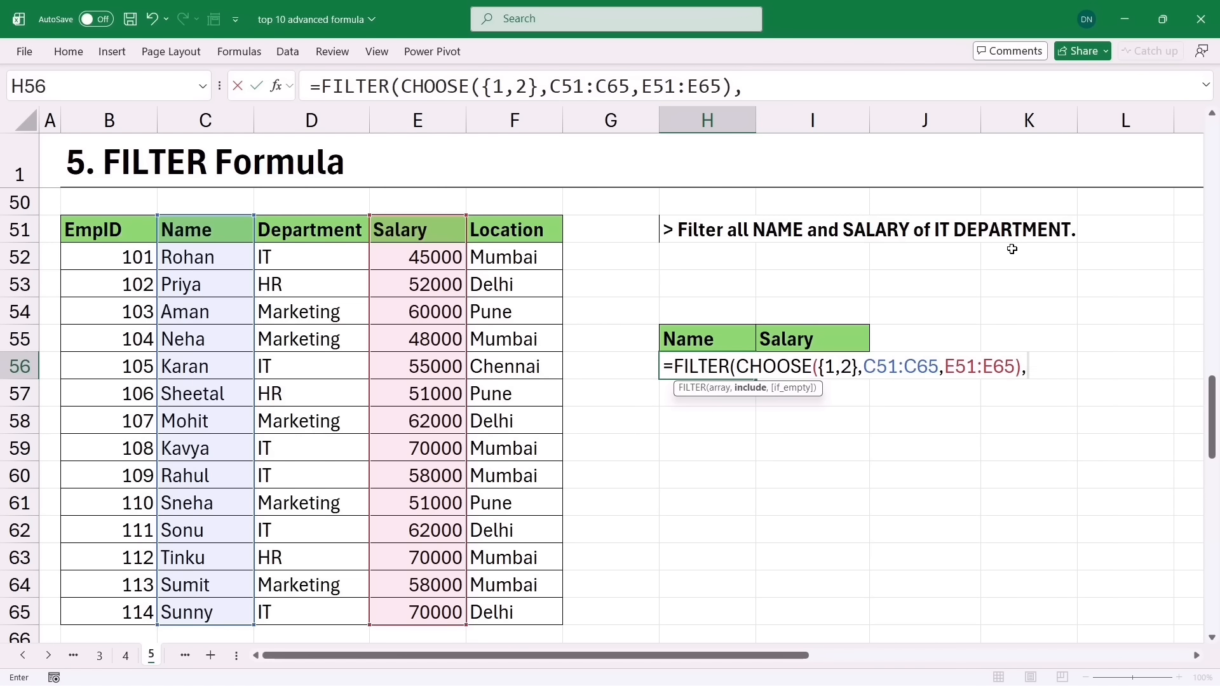
left_click_drag(322, 237, 324, 601)
type("=")
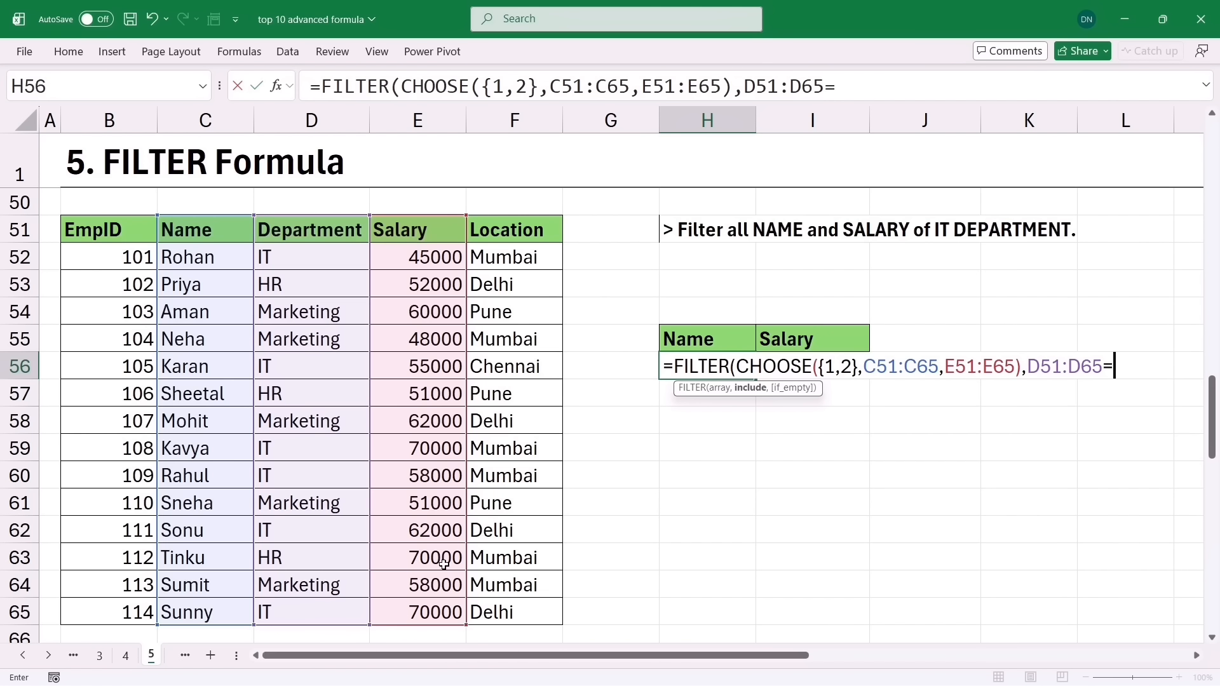
type("\"it\")")
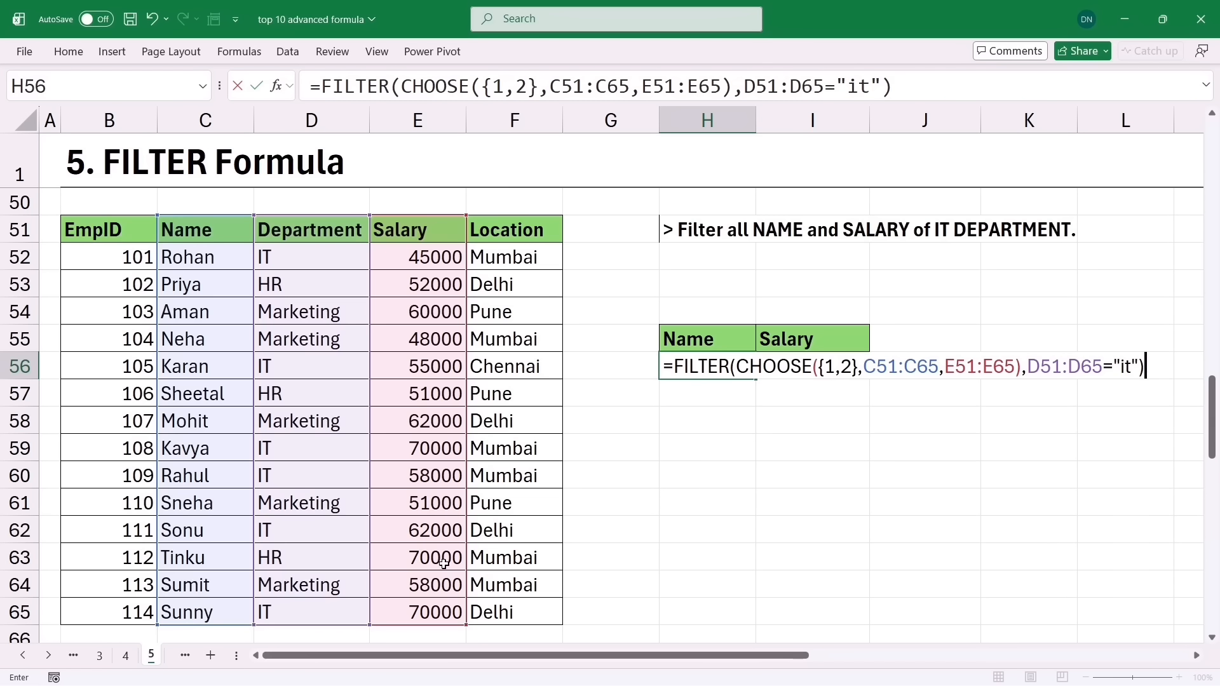
key("Return")
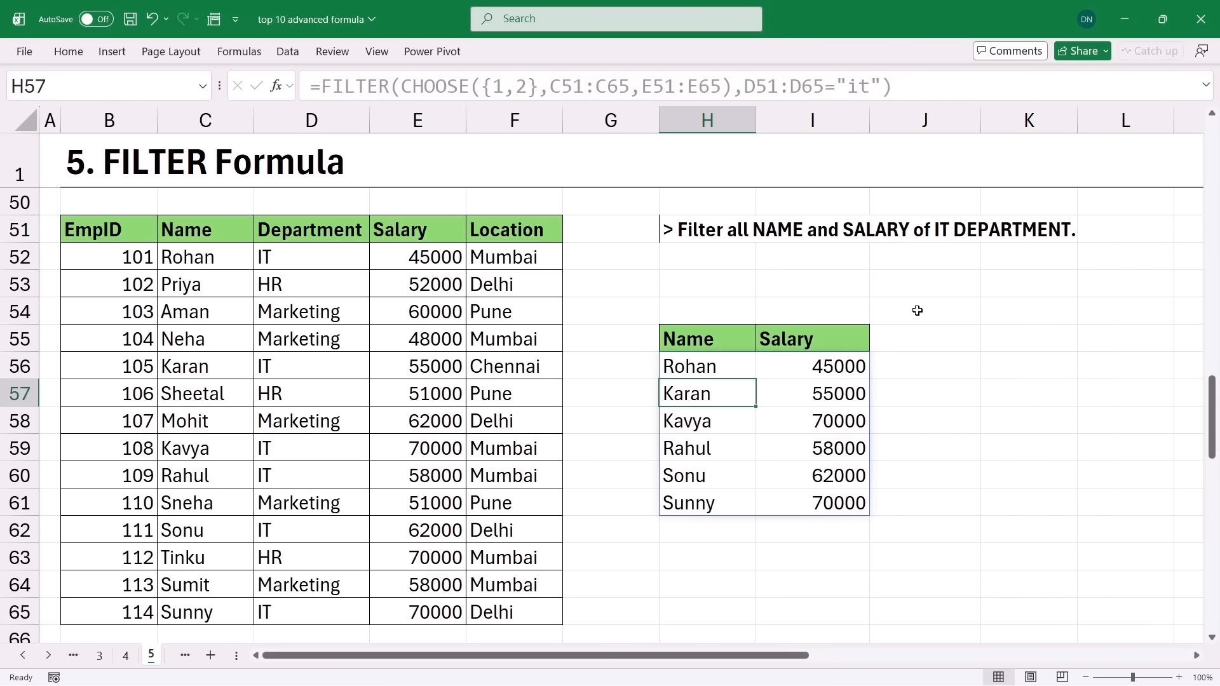
Start a FILTER formula in cell H72 of the salary-below-55000 exercise with B67:F81 as the array
left_click(925, 273)
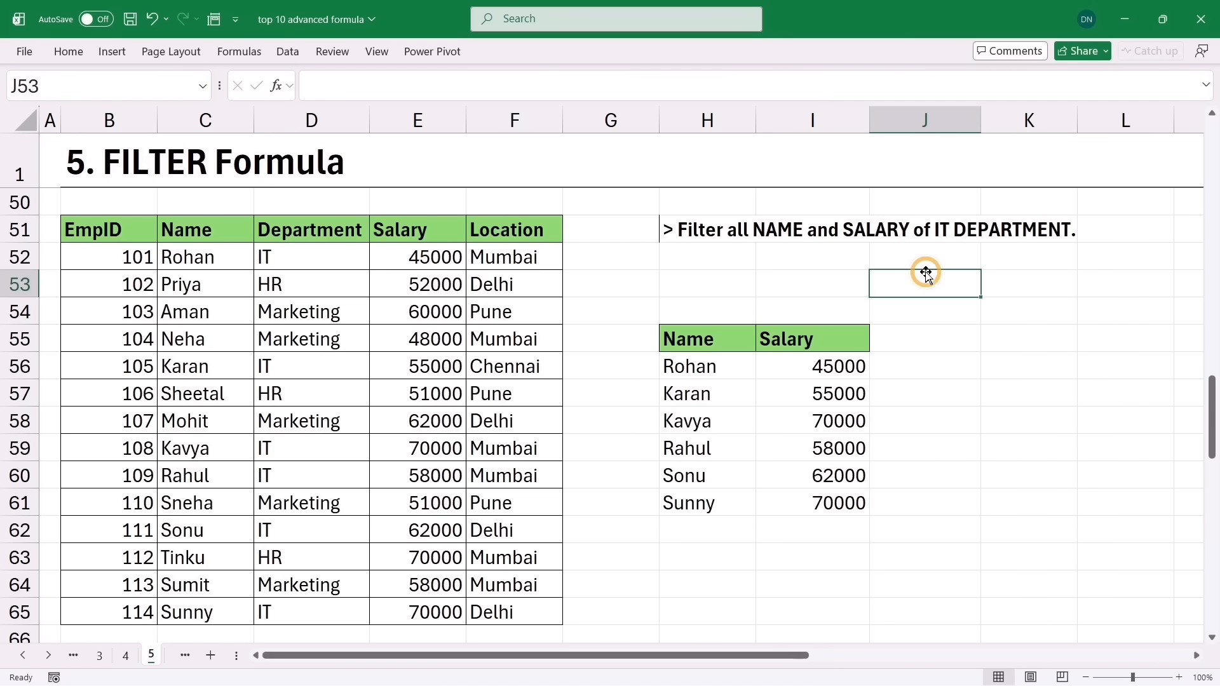
scroll(925, 273, "down", 5)
left_click(926, 273)
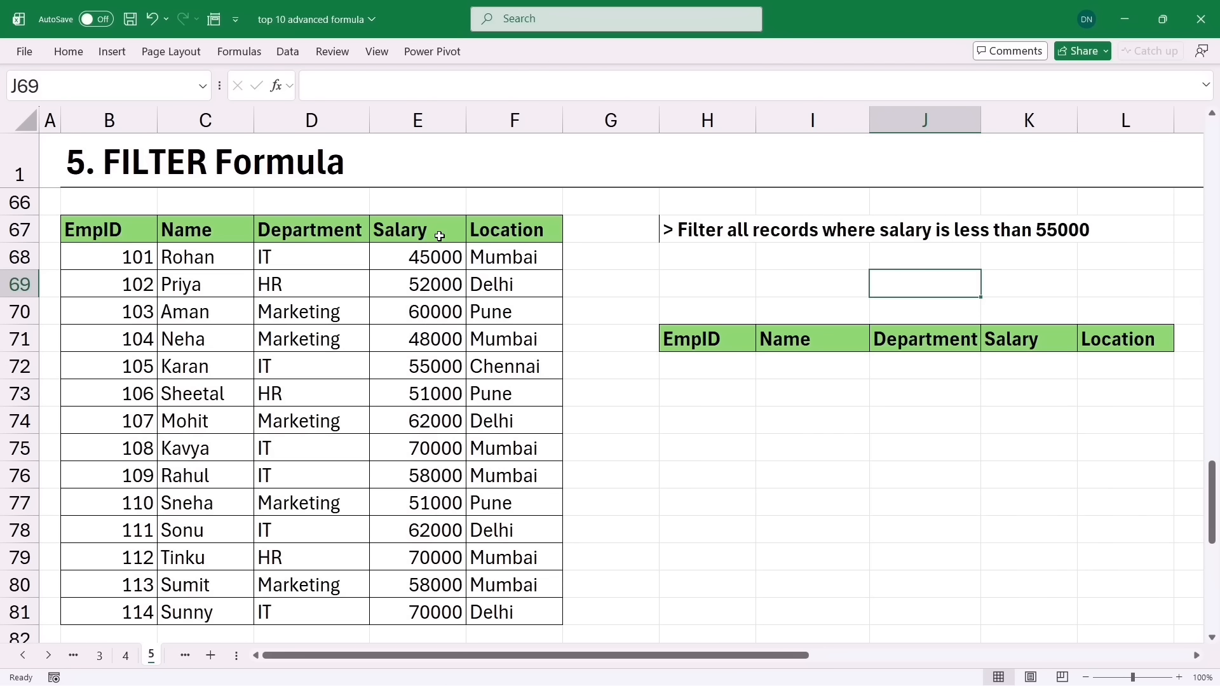
left_click(678, 366)
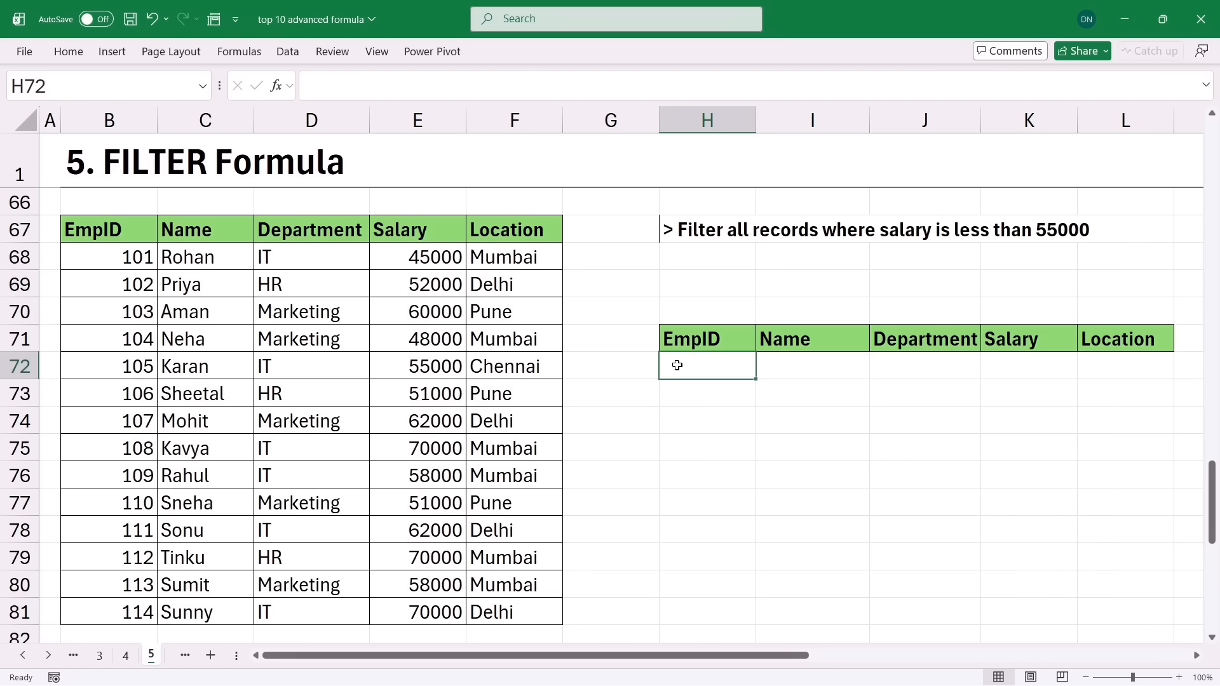
type("=fil")
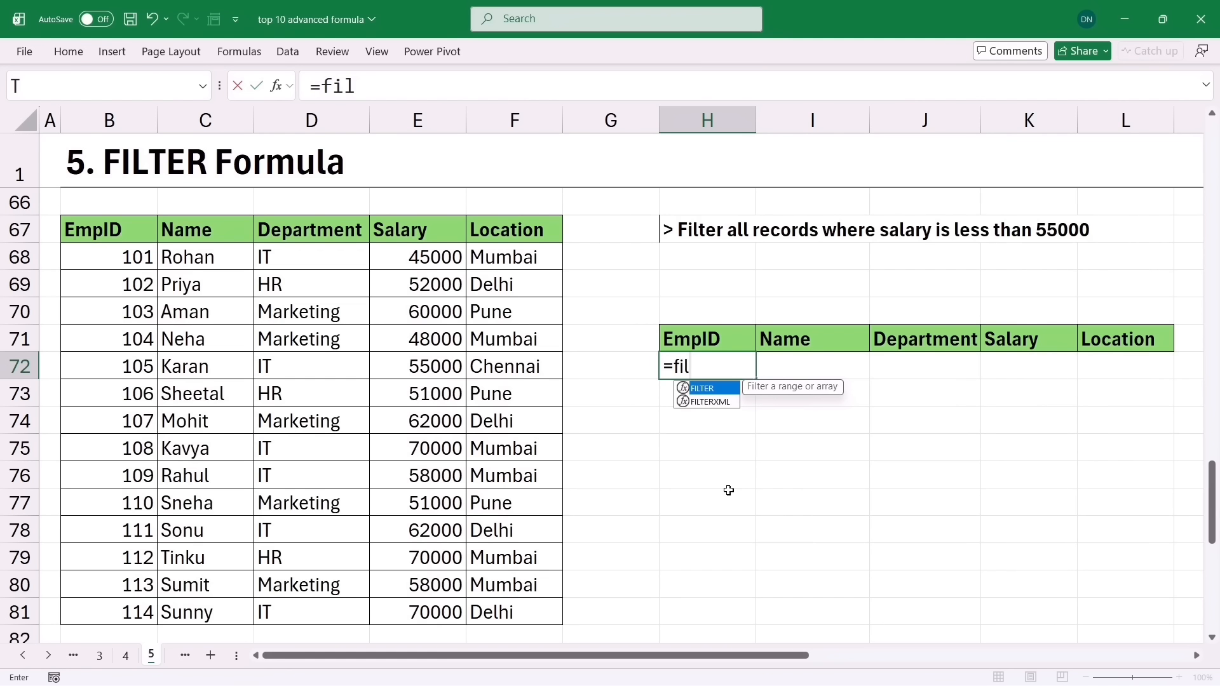
key("Tab")
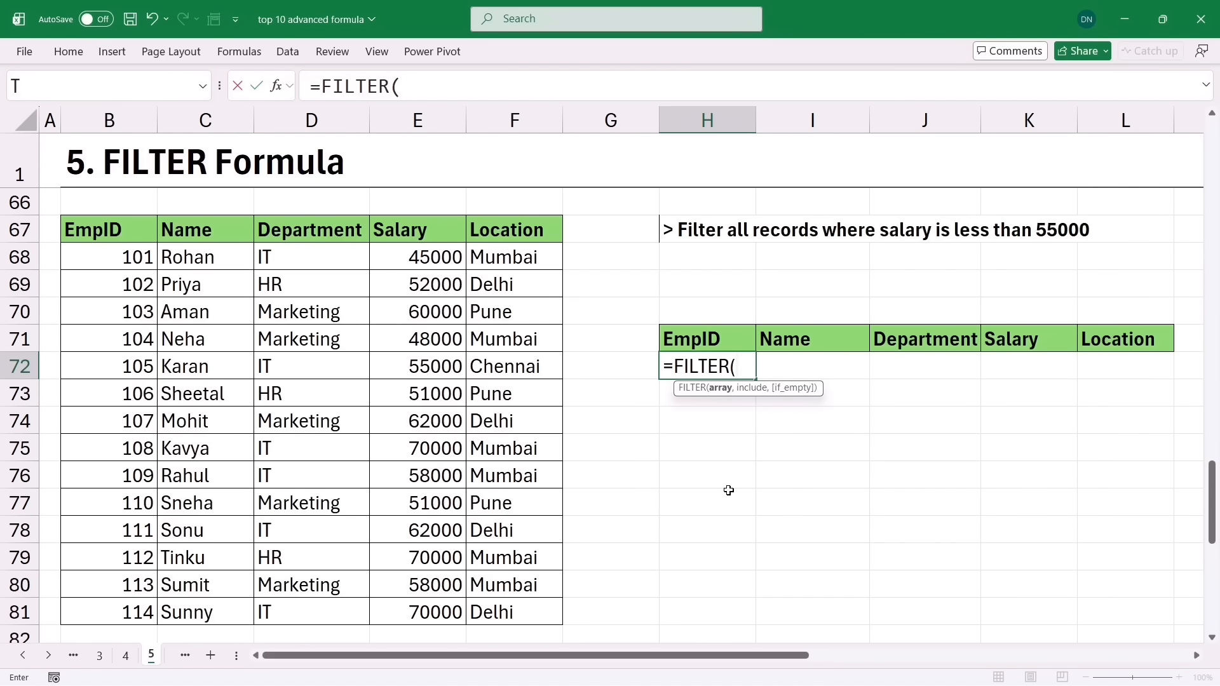
left_click_drag(110, 238, 508, 614)
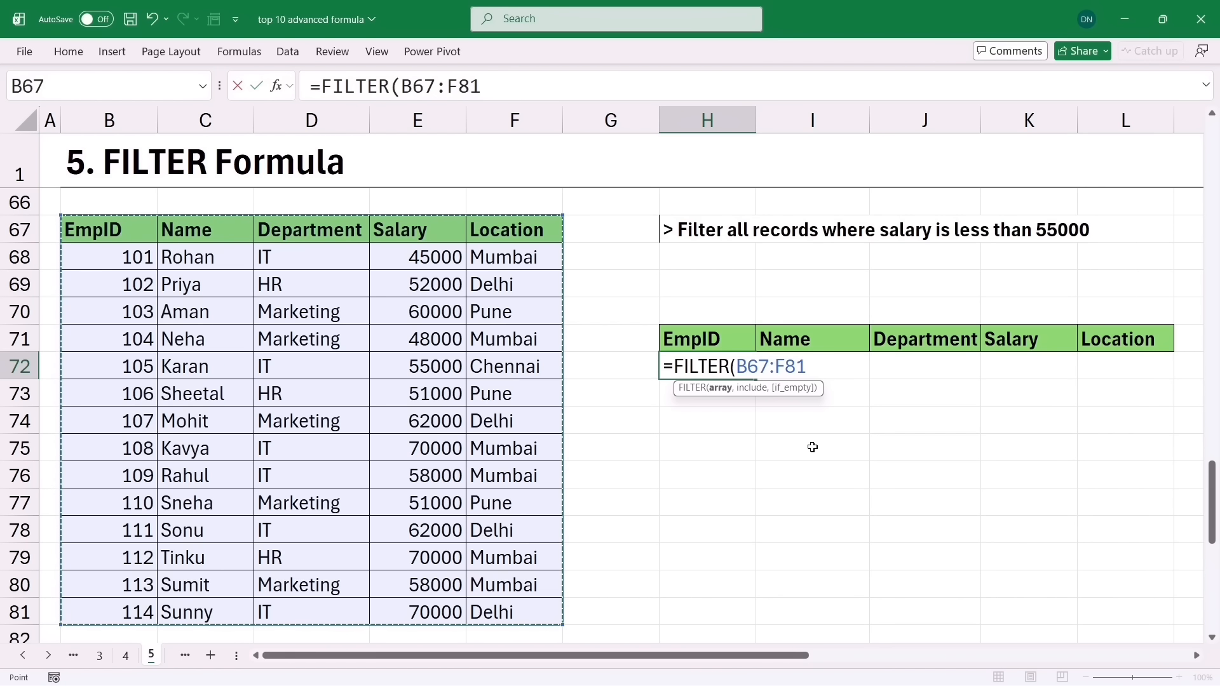
type(",")
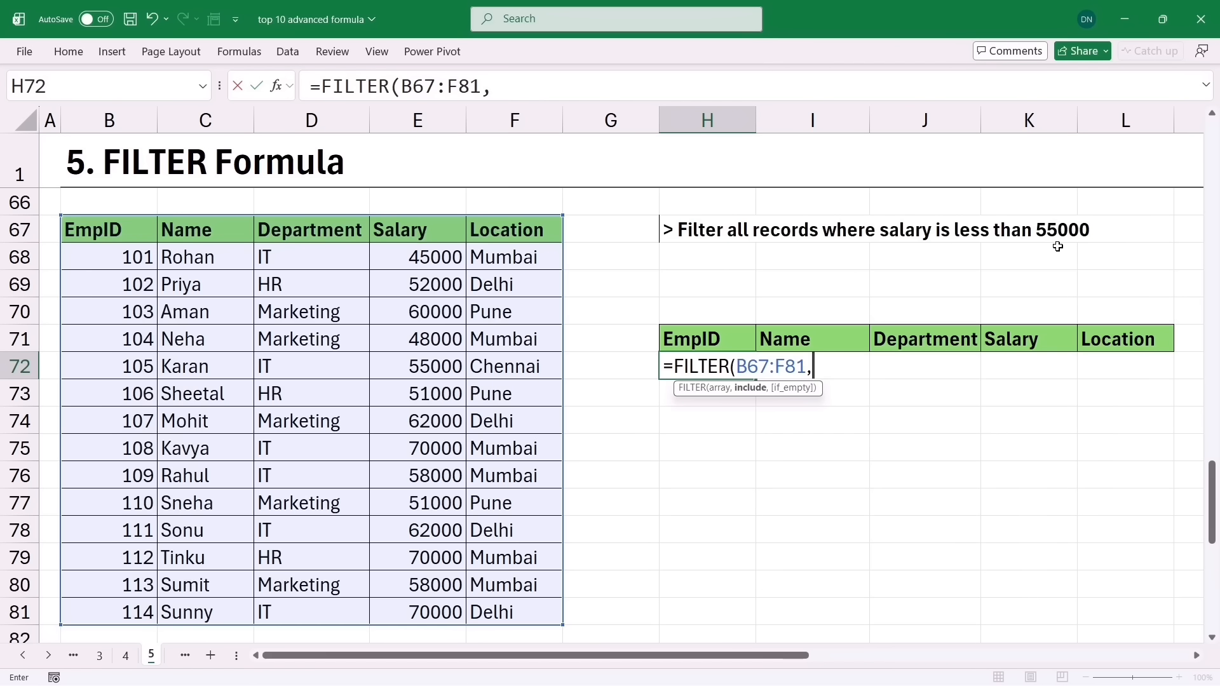
Add the include condition E67:E81<55000 on the Salary column and enter the formula
left_click_drag(406, 239, 409, 612)
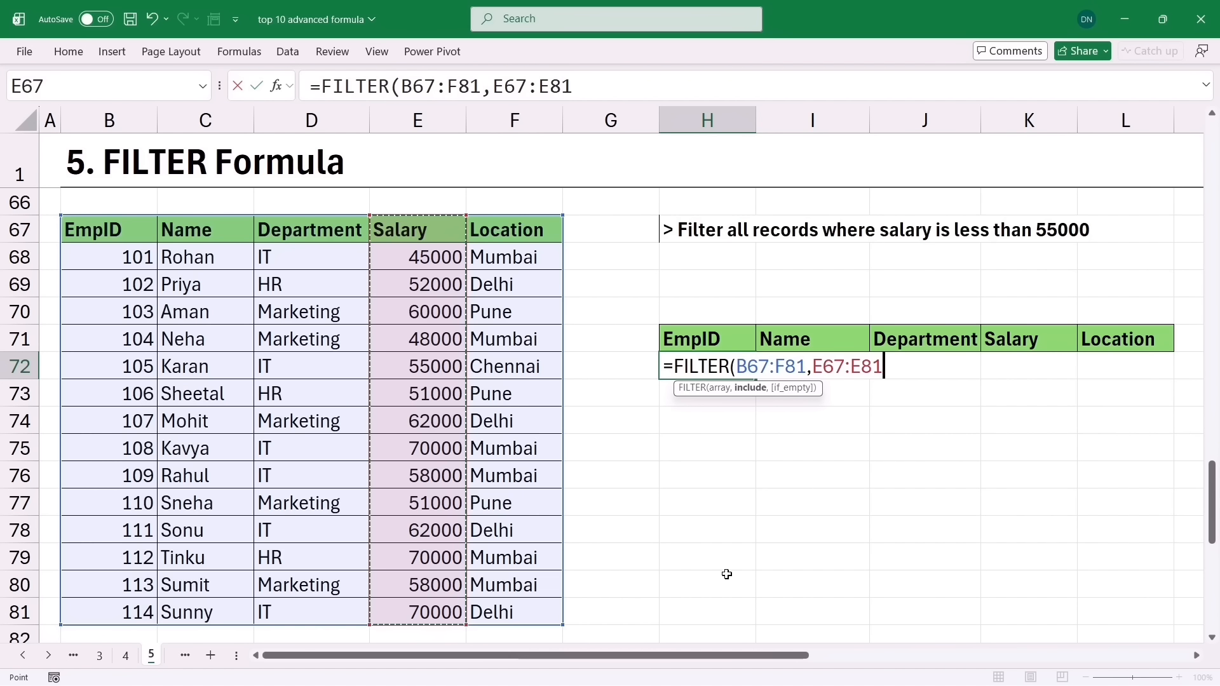
type("<55")
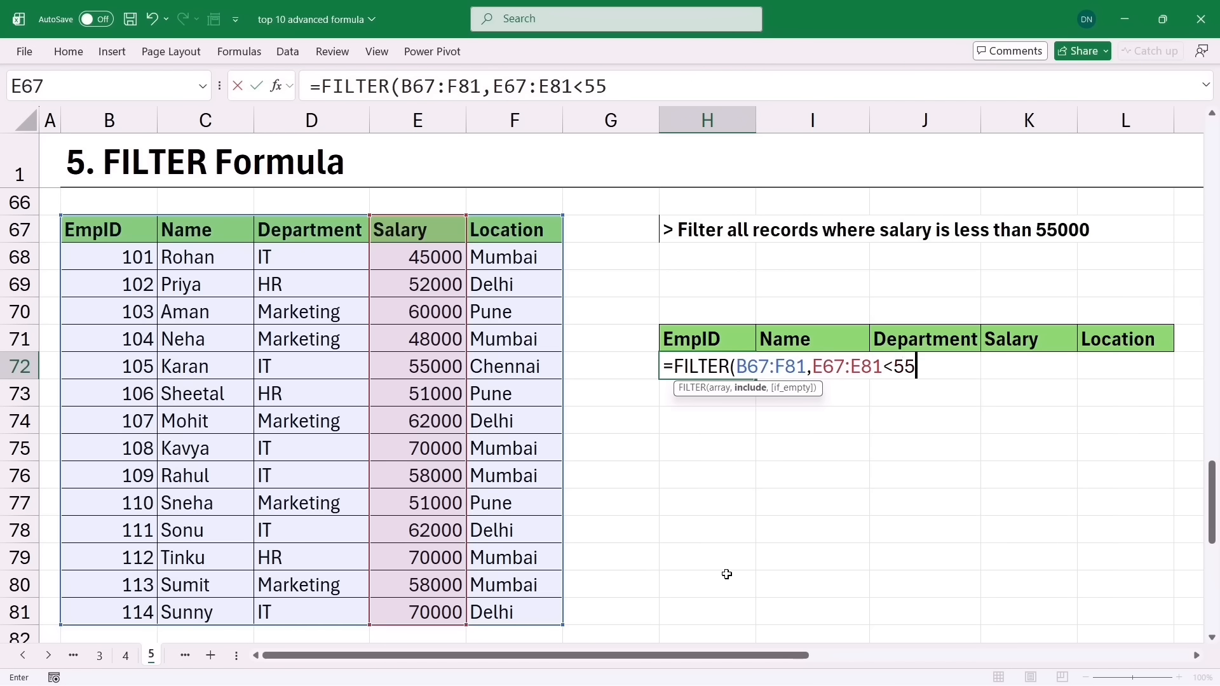
type("000")
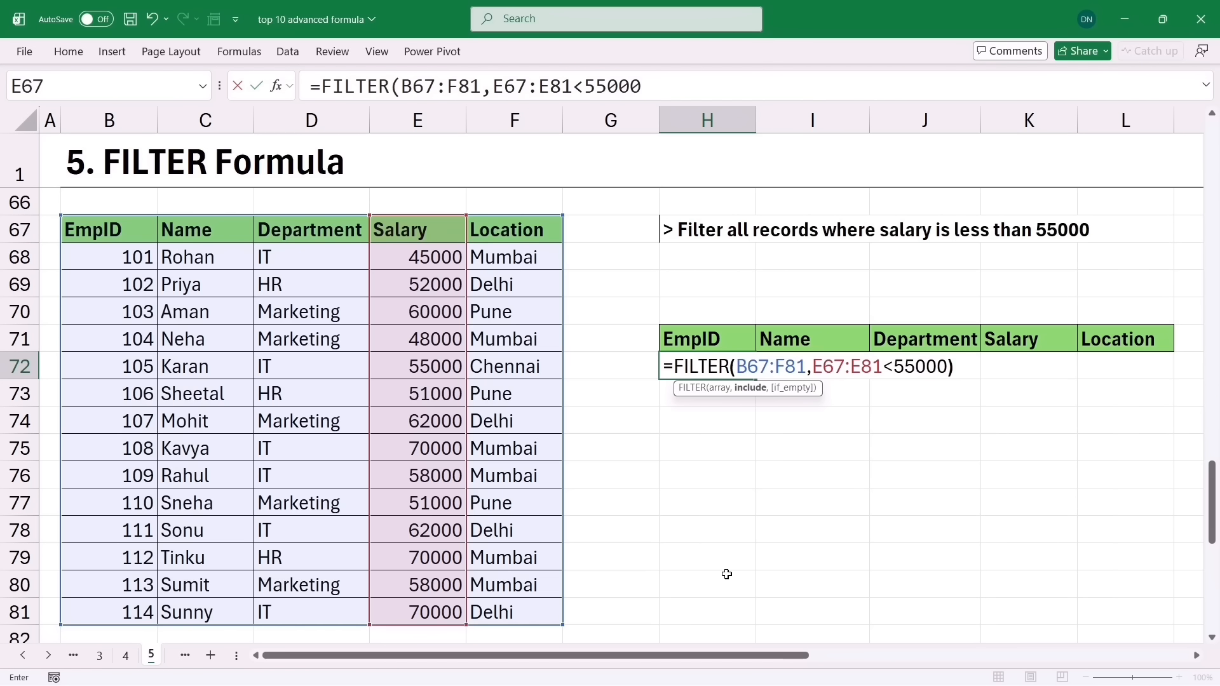
type(")")
key("Return")
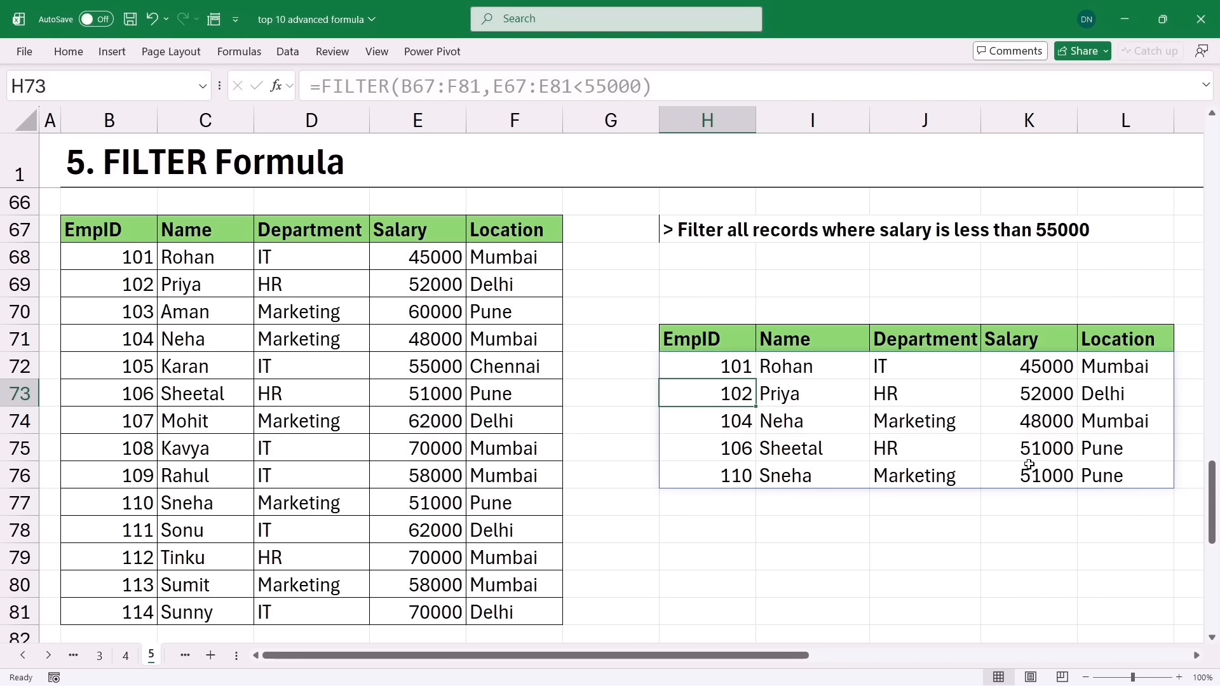
Start a FILTER formula in cell H88 of the HR and salary exercise with B83:F97 as the array
left_click(890, 531)
key("Page_Down")
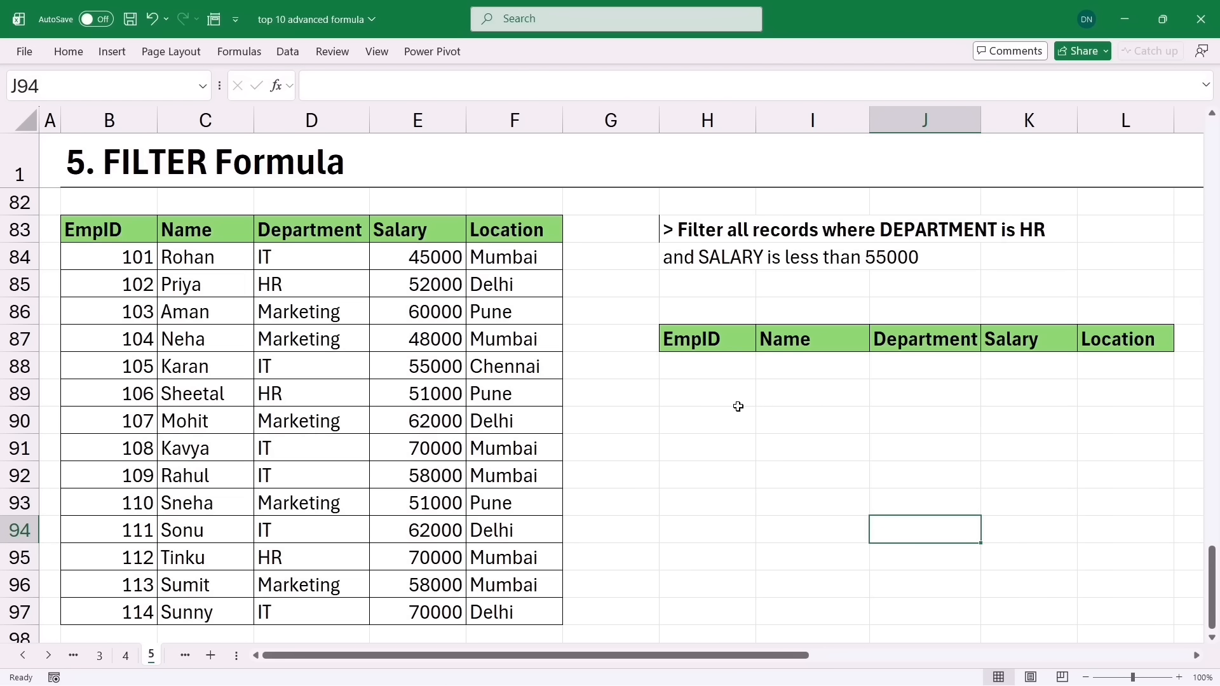
left_click(697, 371)
type("=fil")
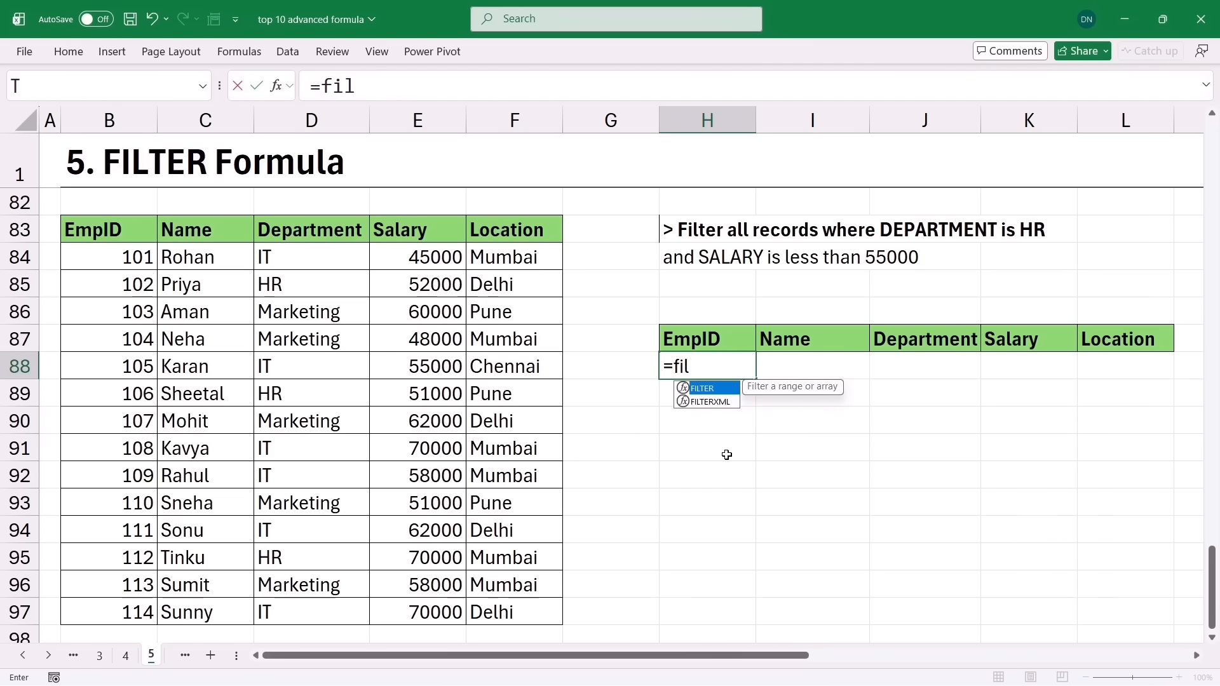
key("Tab")
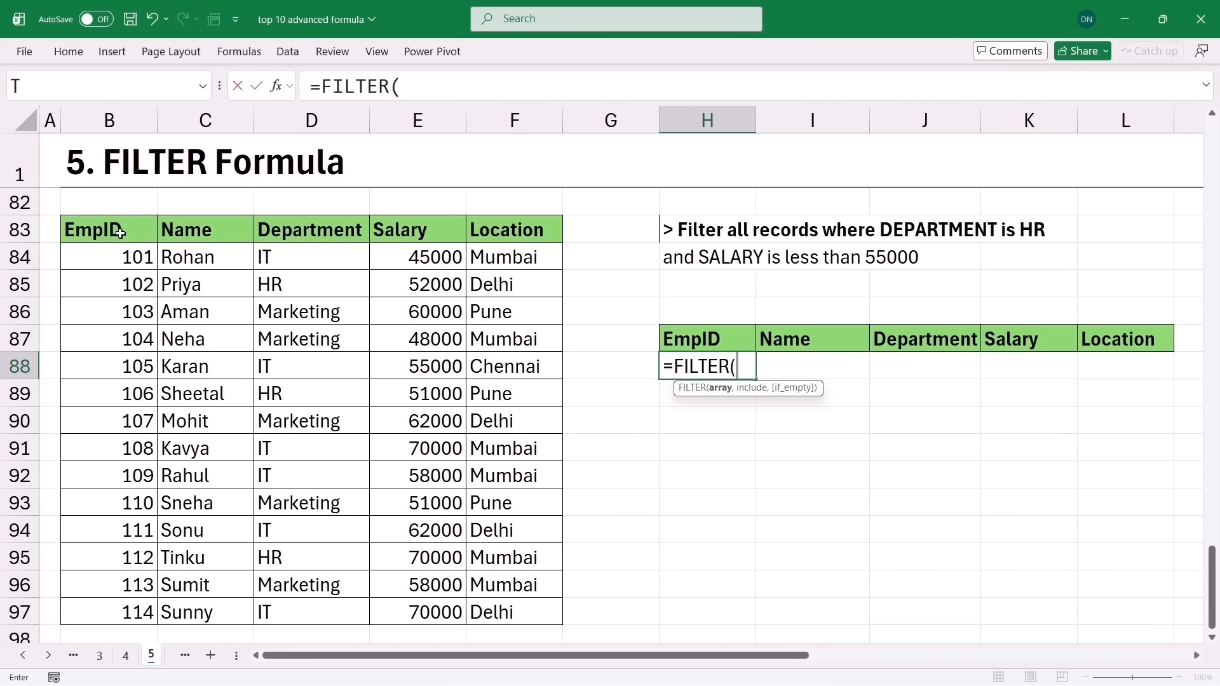
left_click_drag(136, 230, 546, 616)
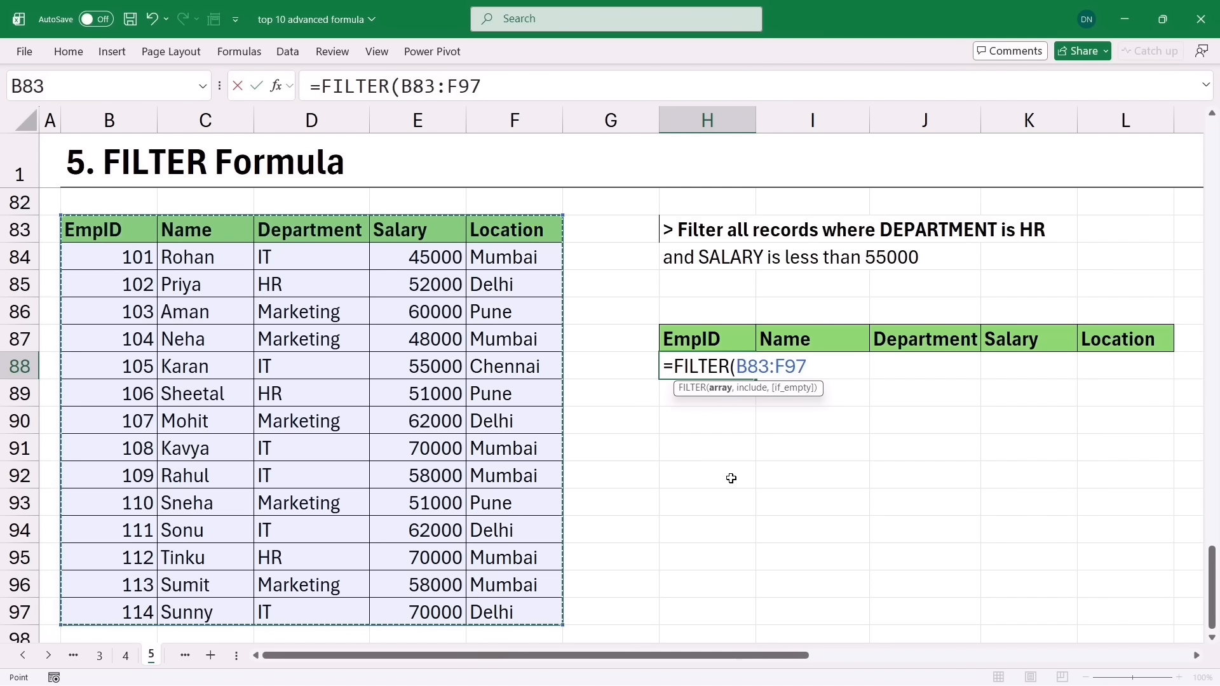
type(",")
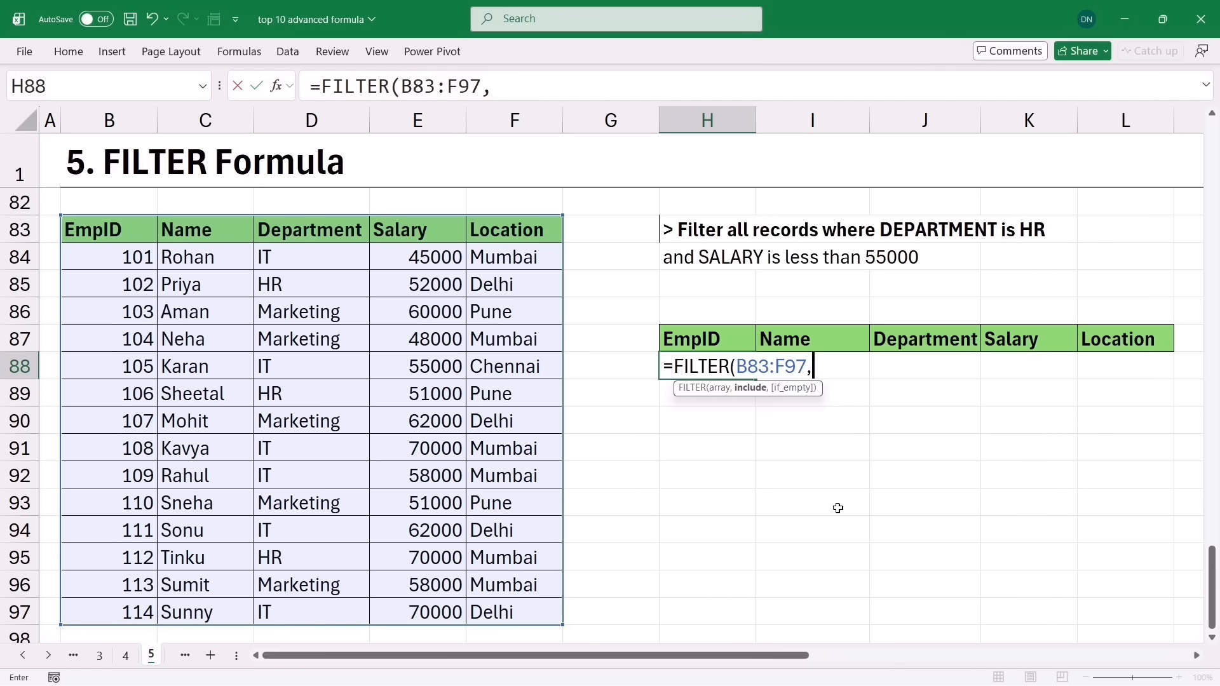
Add the first include condition (D83:D97="hr") to the FILTER formula in H88, followed by the * operator
type("(")
left_click_drag(294, 234, 311, 613)
type("=\"")
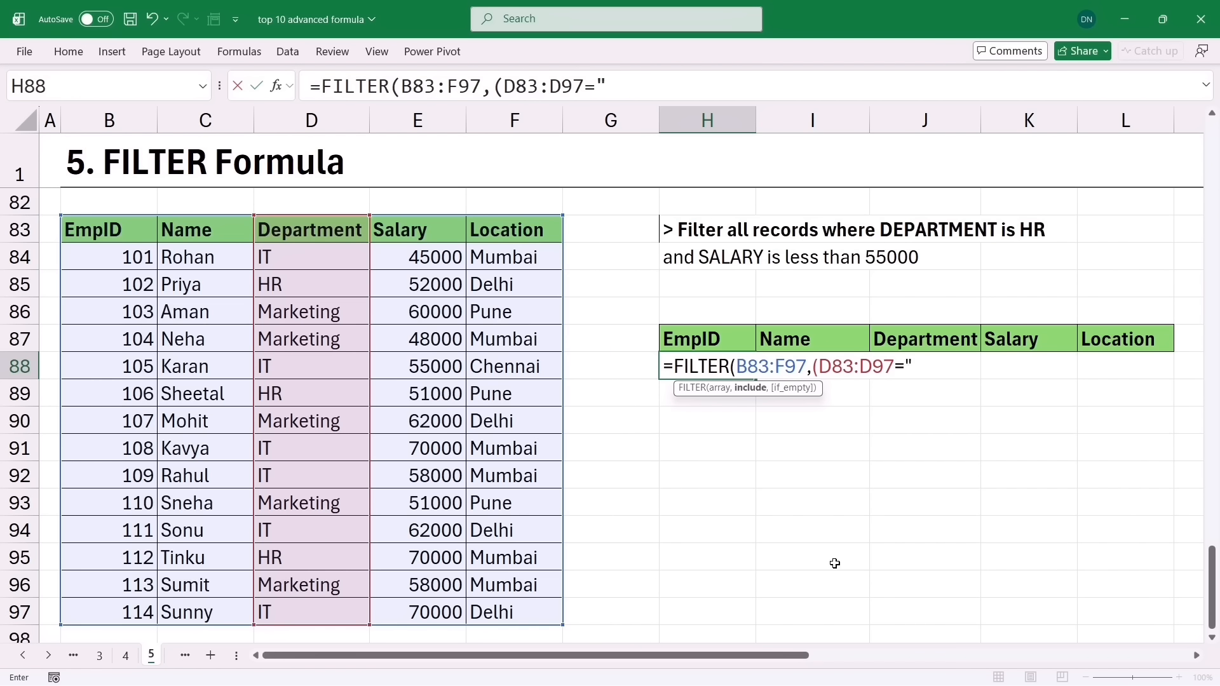
type("hr\")*")
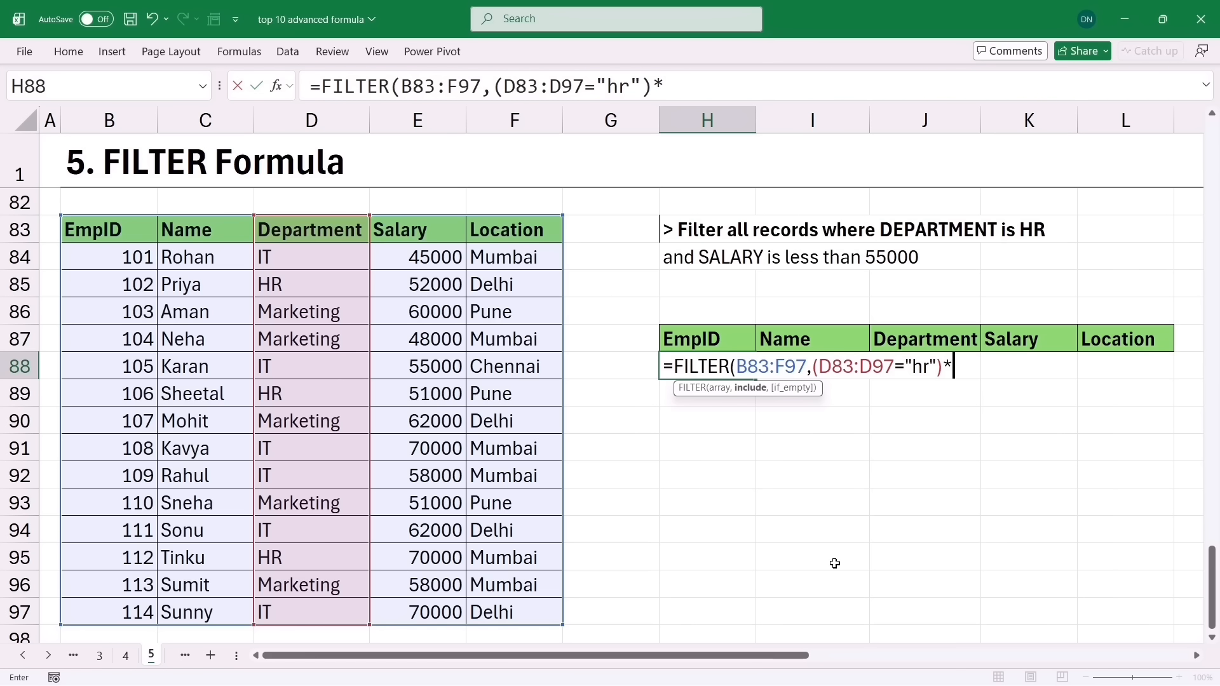
Add the second include condition (E83:E97<55000) on the Salary column and enter the completed FILTER formula in H88
type("(")
left_click_drag(414, 230, 420, 610)
type("<")
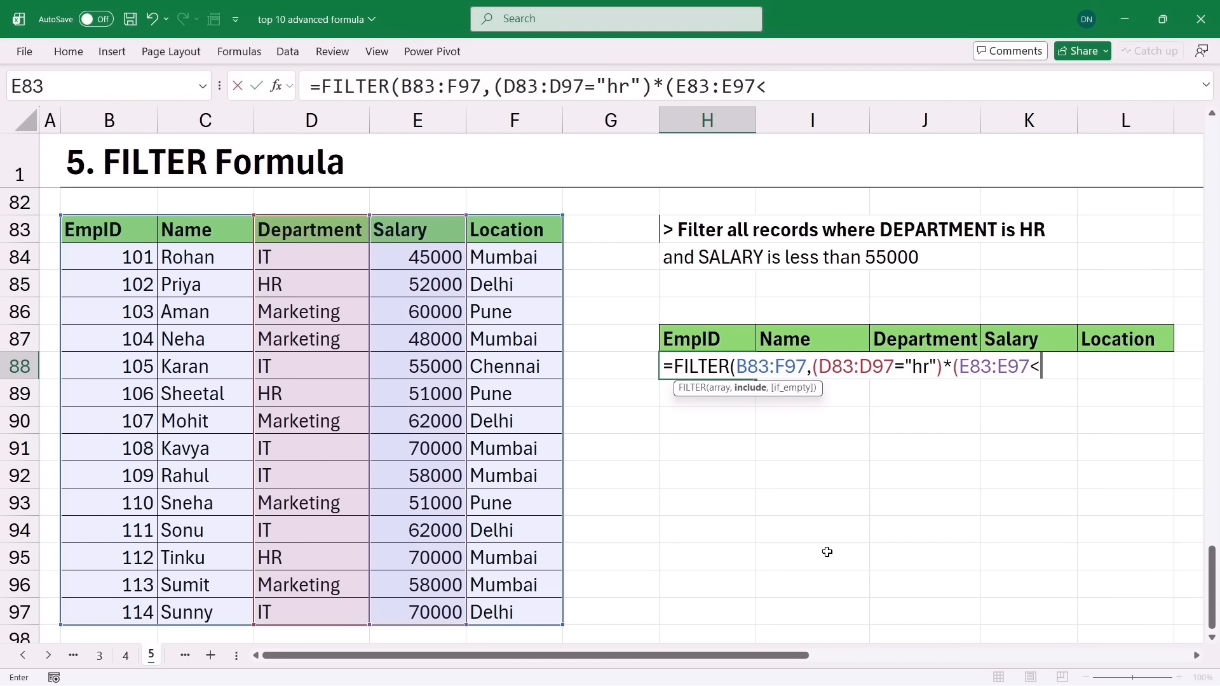
type("5500")
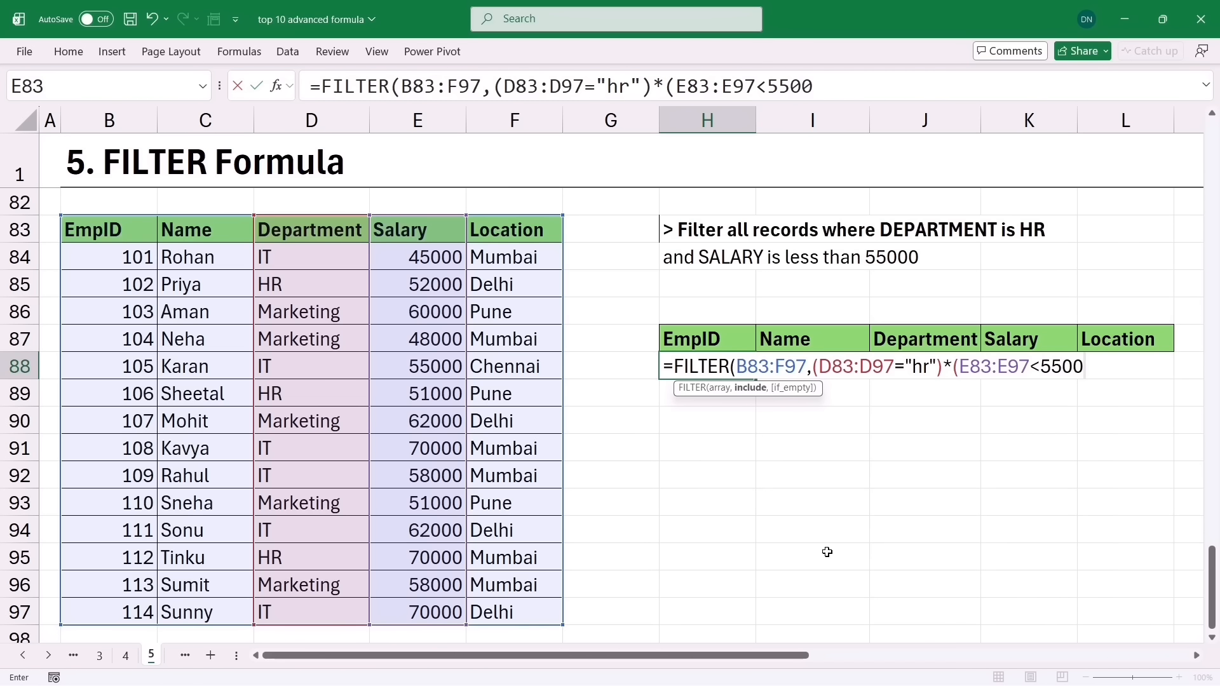
type("0)")
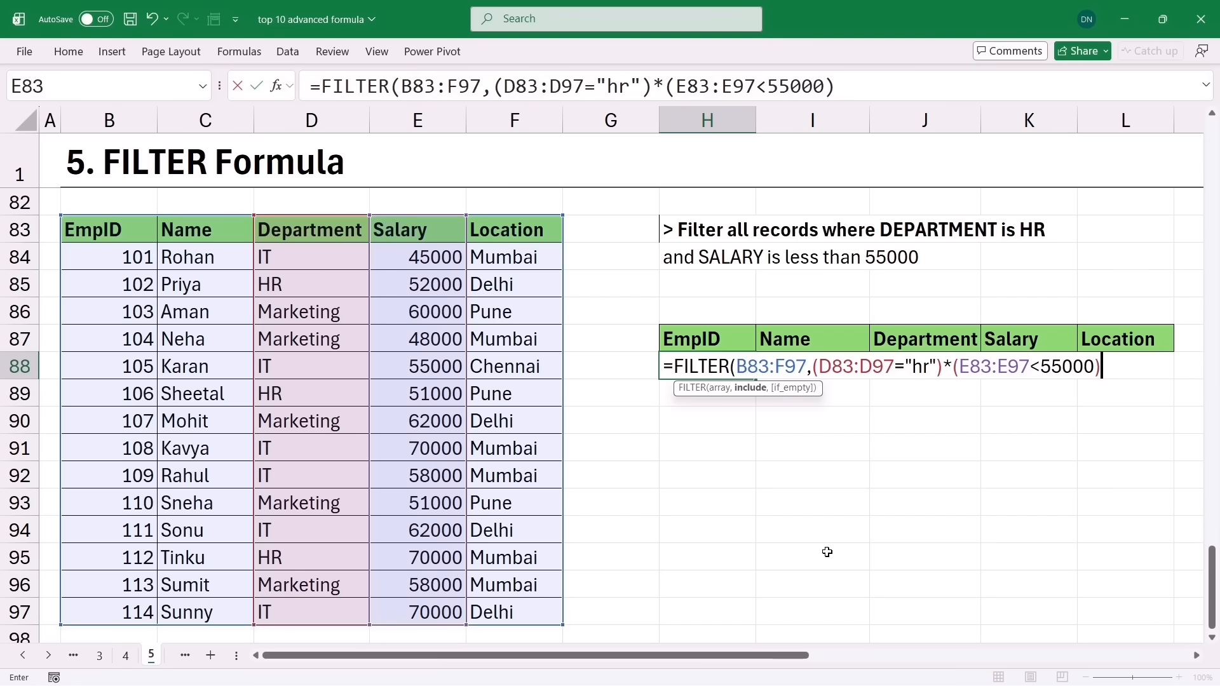
type(")")
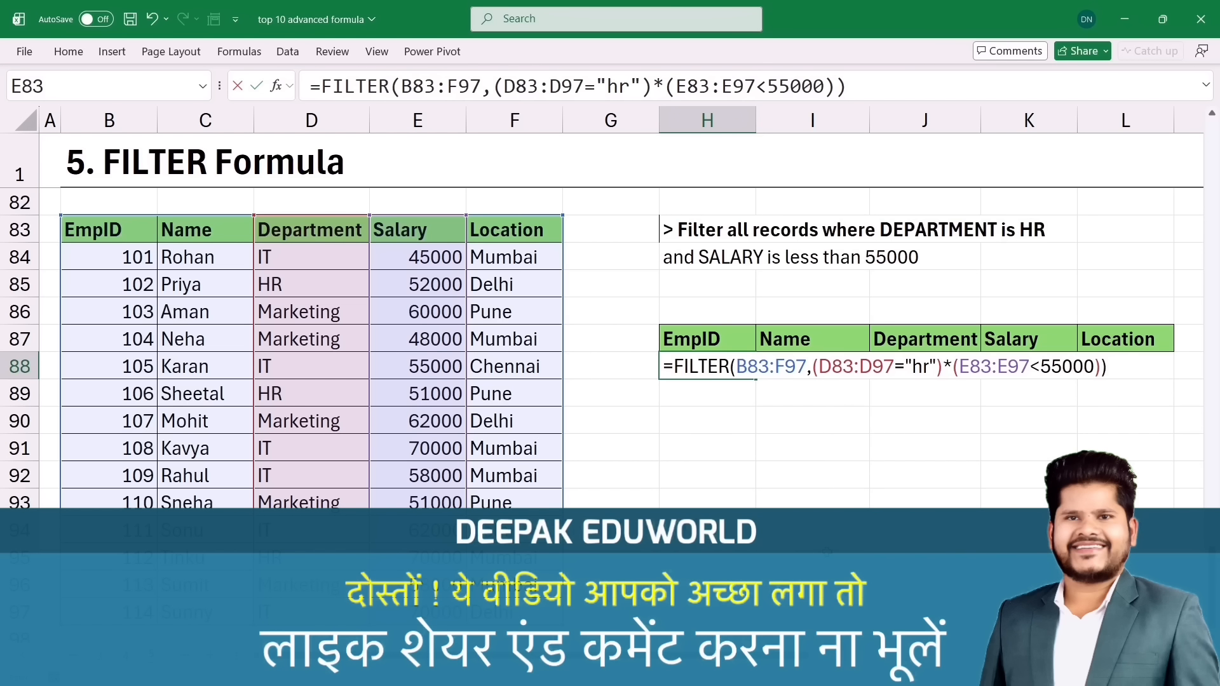
key("Return")
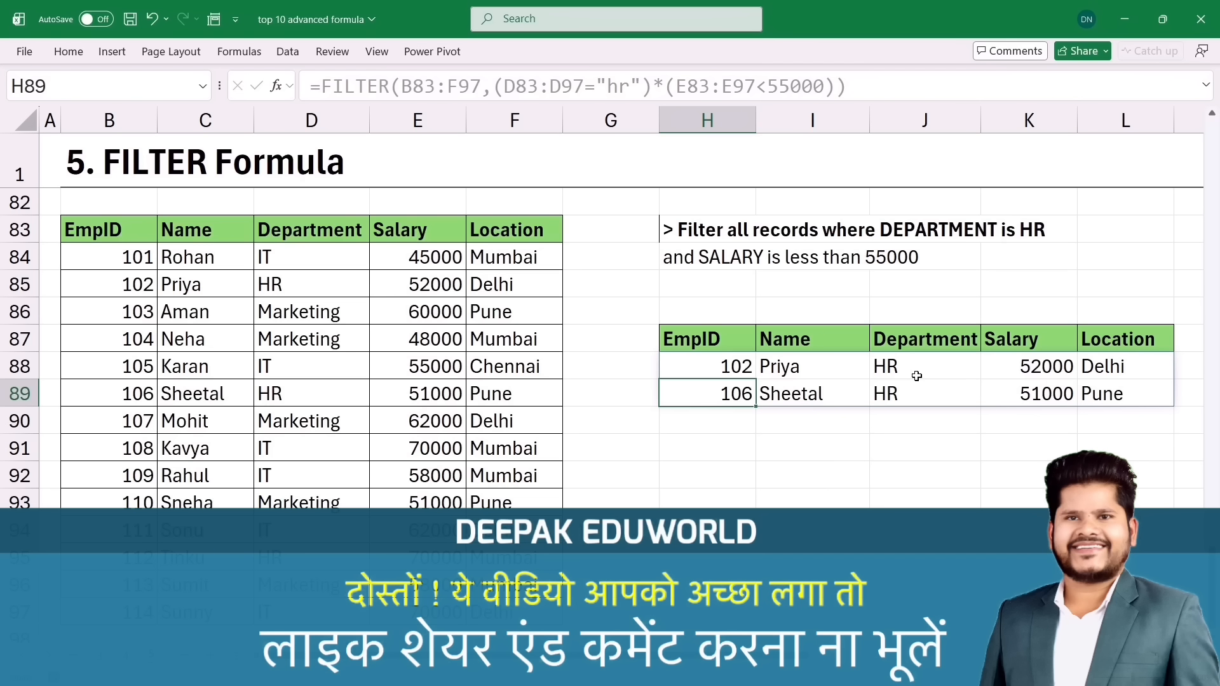
Replace the * between the two conditions in the H88 formula with + and check the filtered departments and salaries
double_click(712, 364)
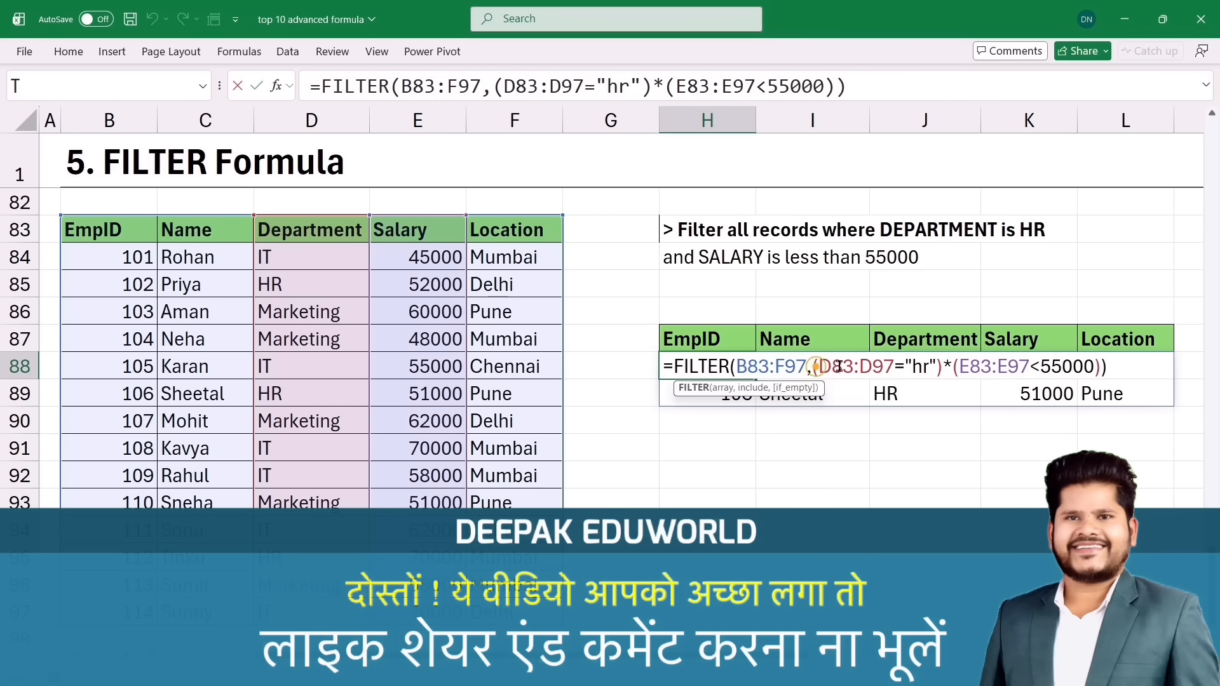
left_click_drag(815, 367, 1061, 367)
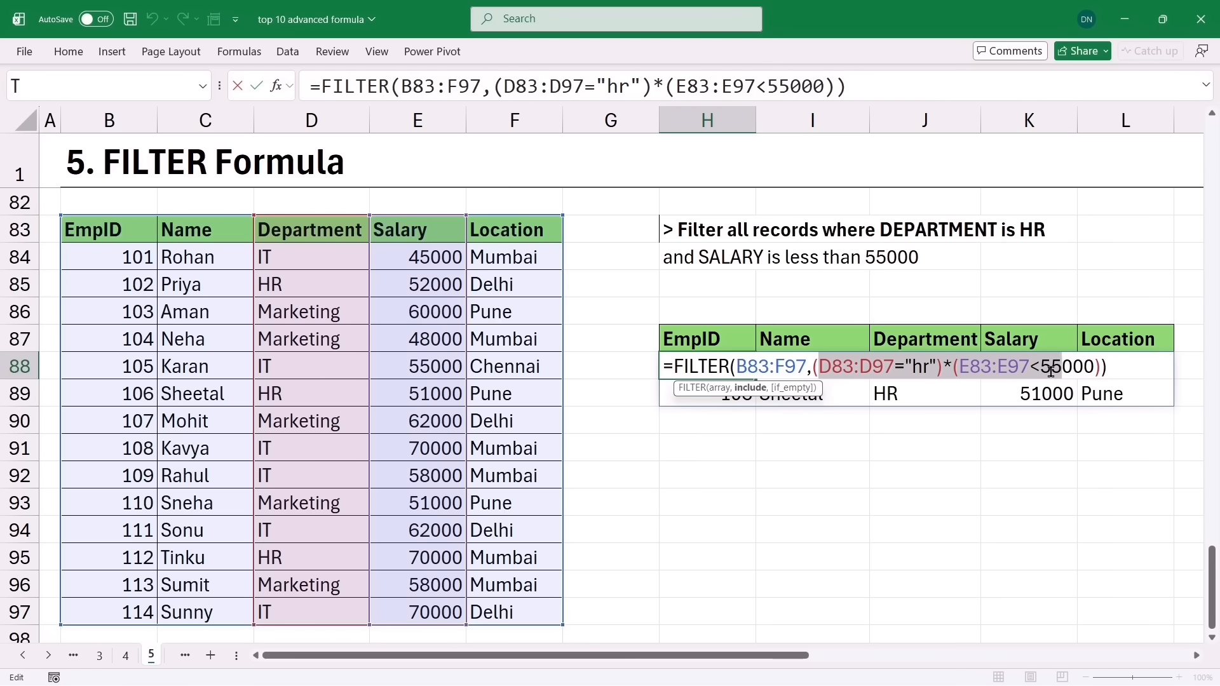
left_click(951, 366)
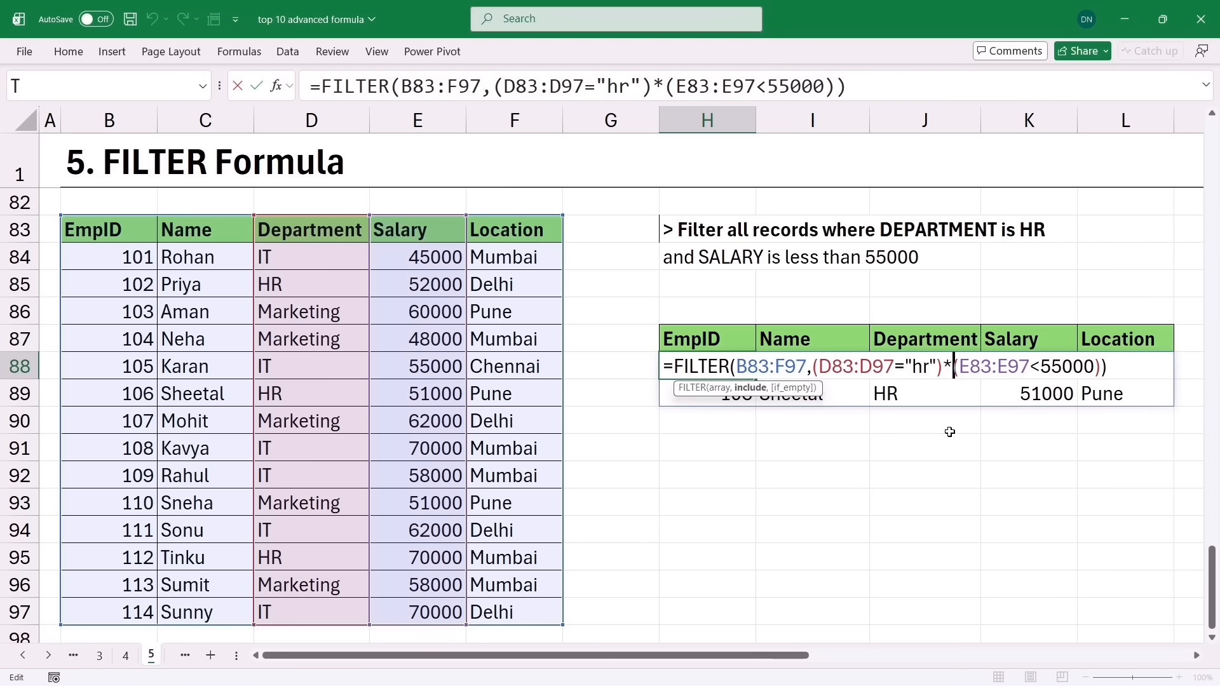
key("BackSpace")
type("+")
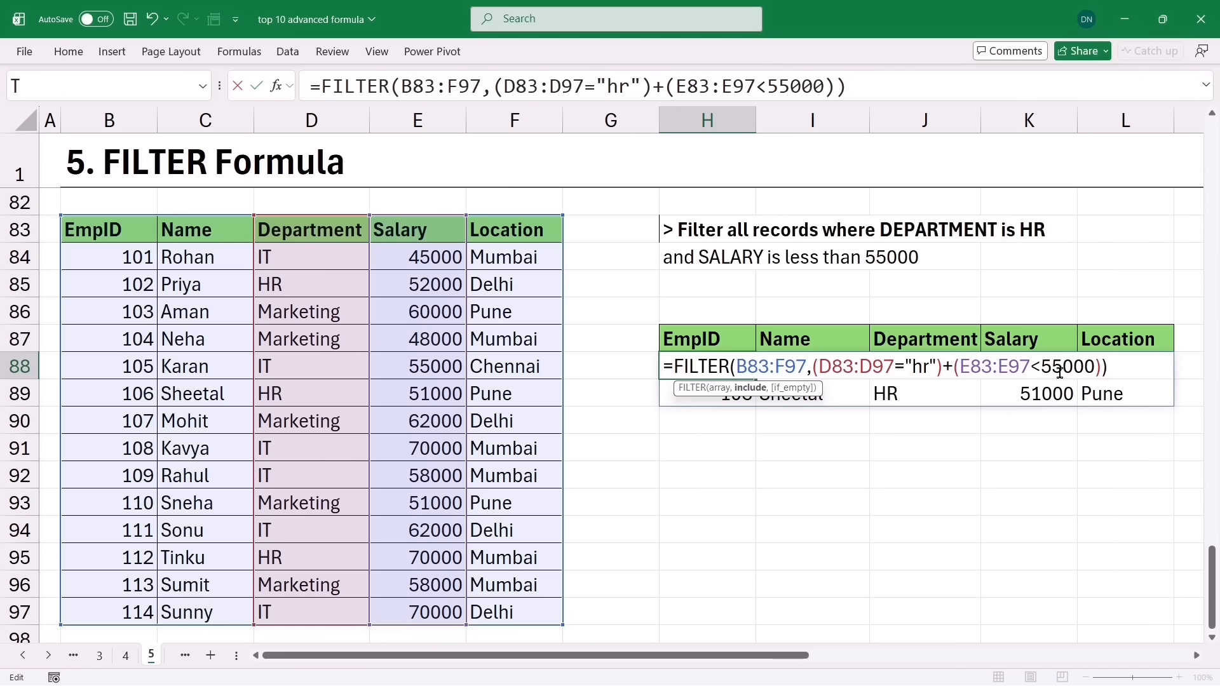
key("Return")
left_click(913, 394)
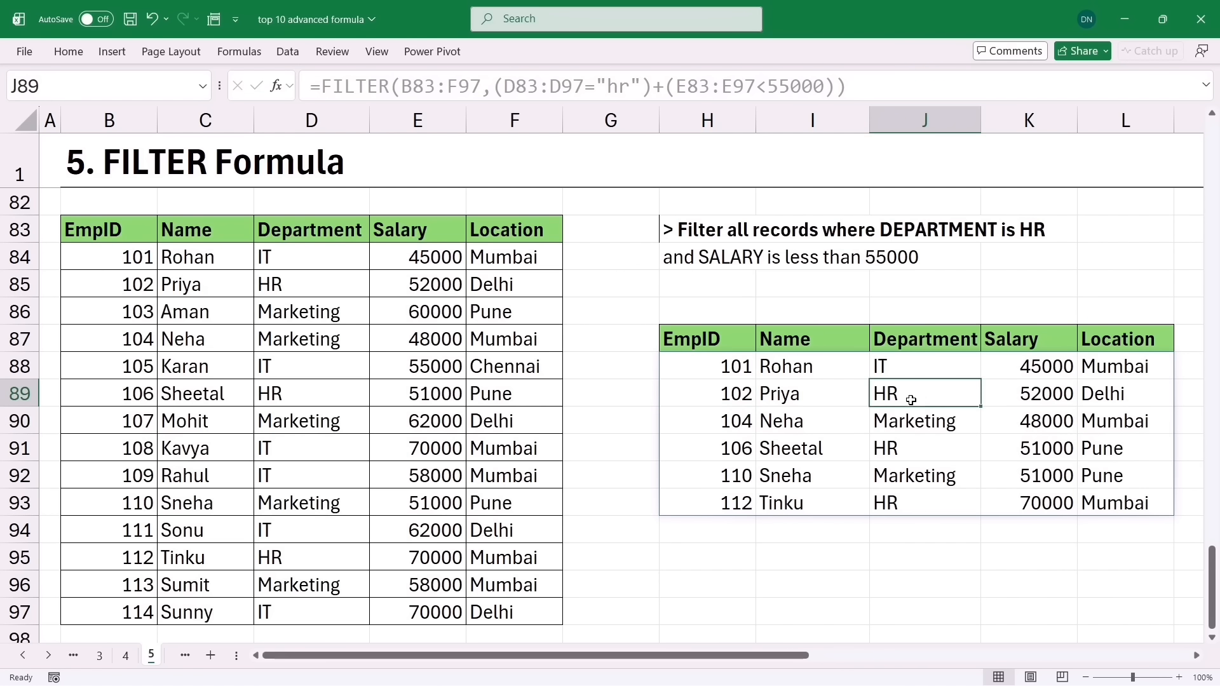
left_click(902, 445)
left_click(906, 501)
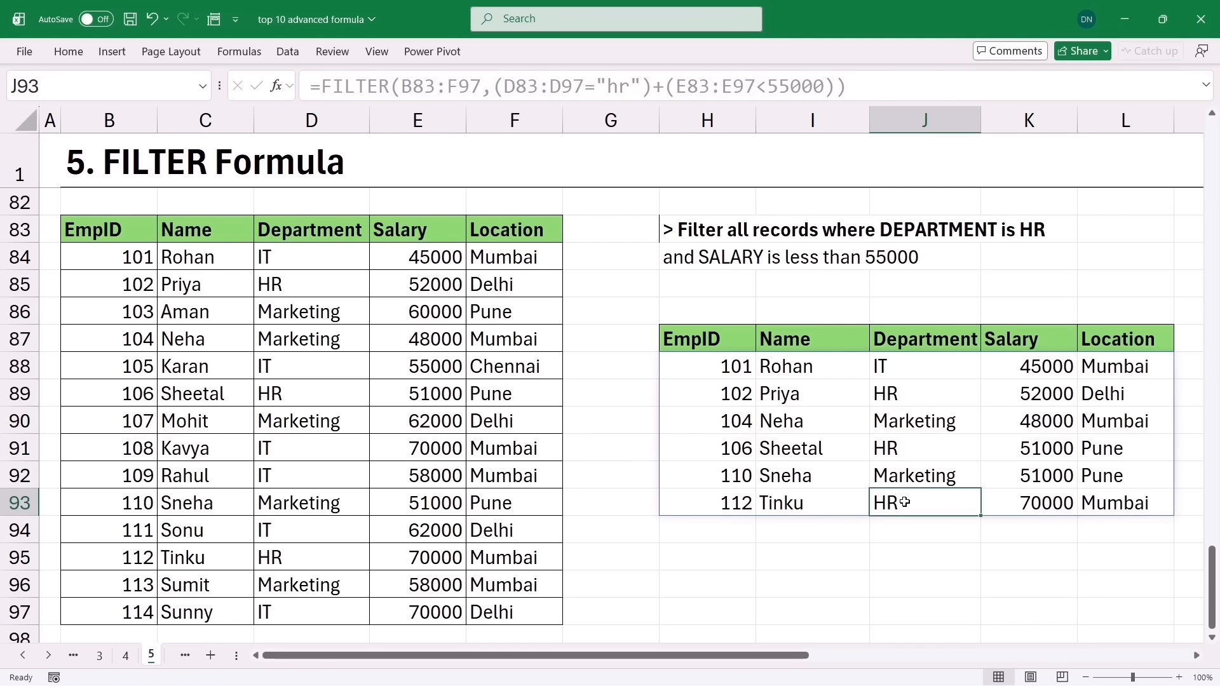
left_click(1050, 373)
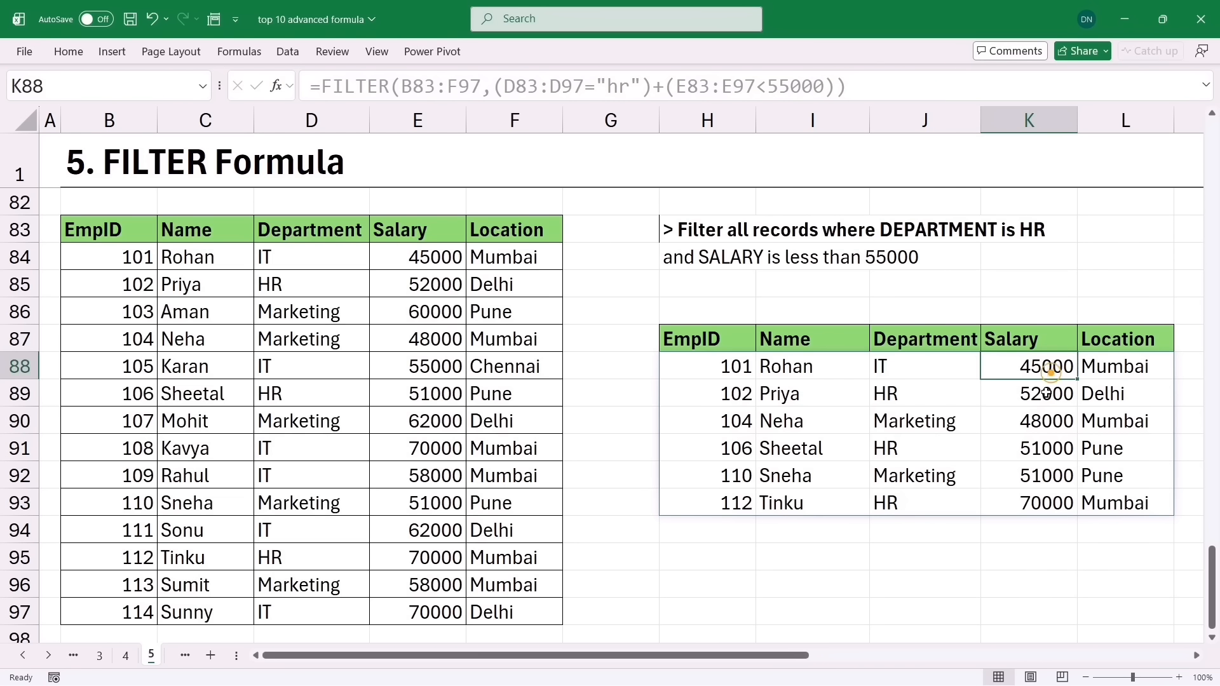
left_click(1046, 394)
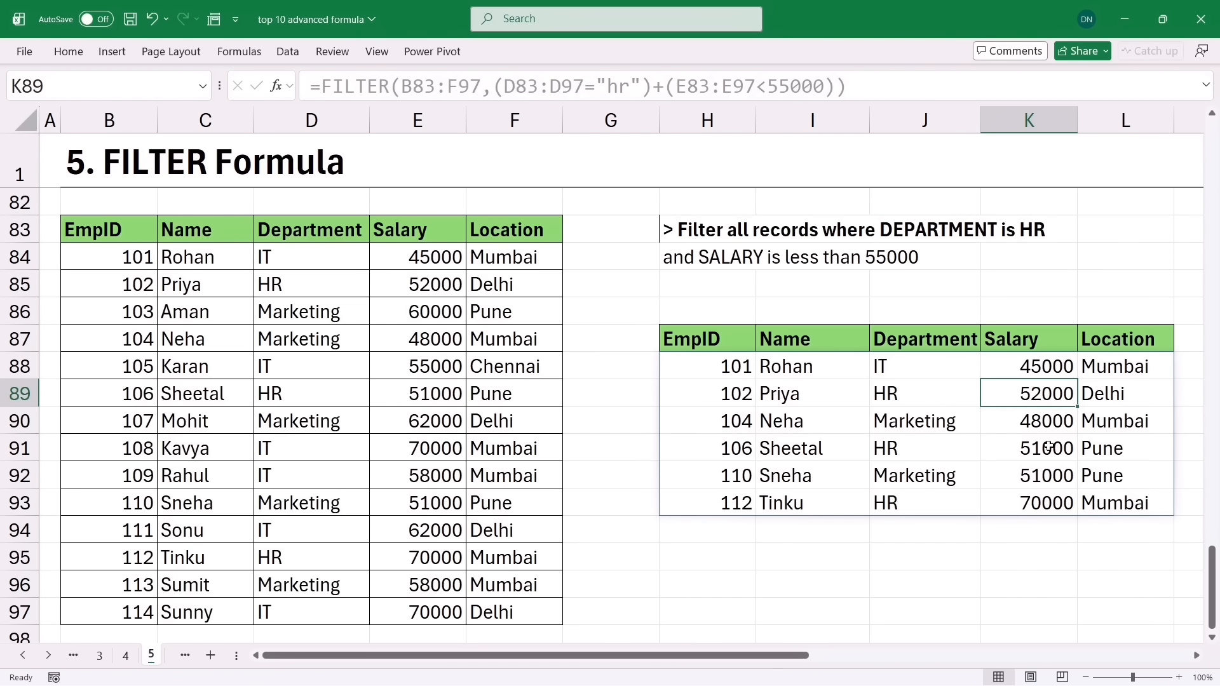
Open sheet 6 on Sumif and Sumifs and examine the HR entries in the Department and Salary columns
key("ctrl+Page_Down")
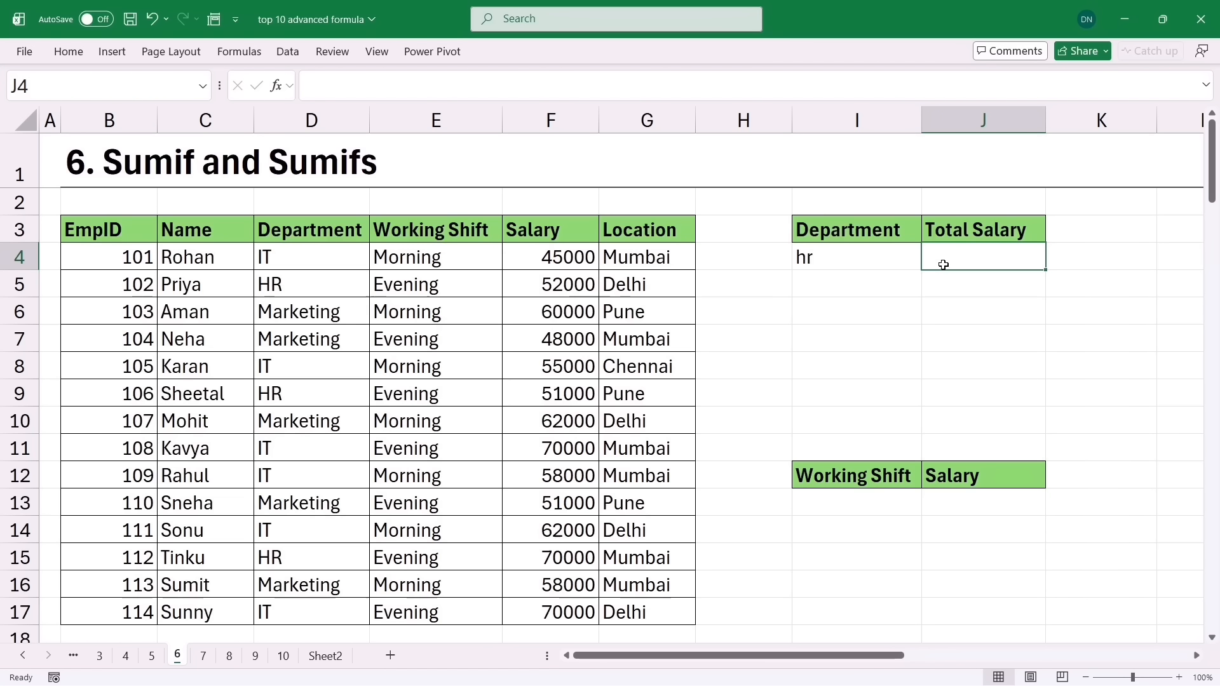
left_click(304, 285)
left_click(283, 401)
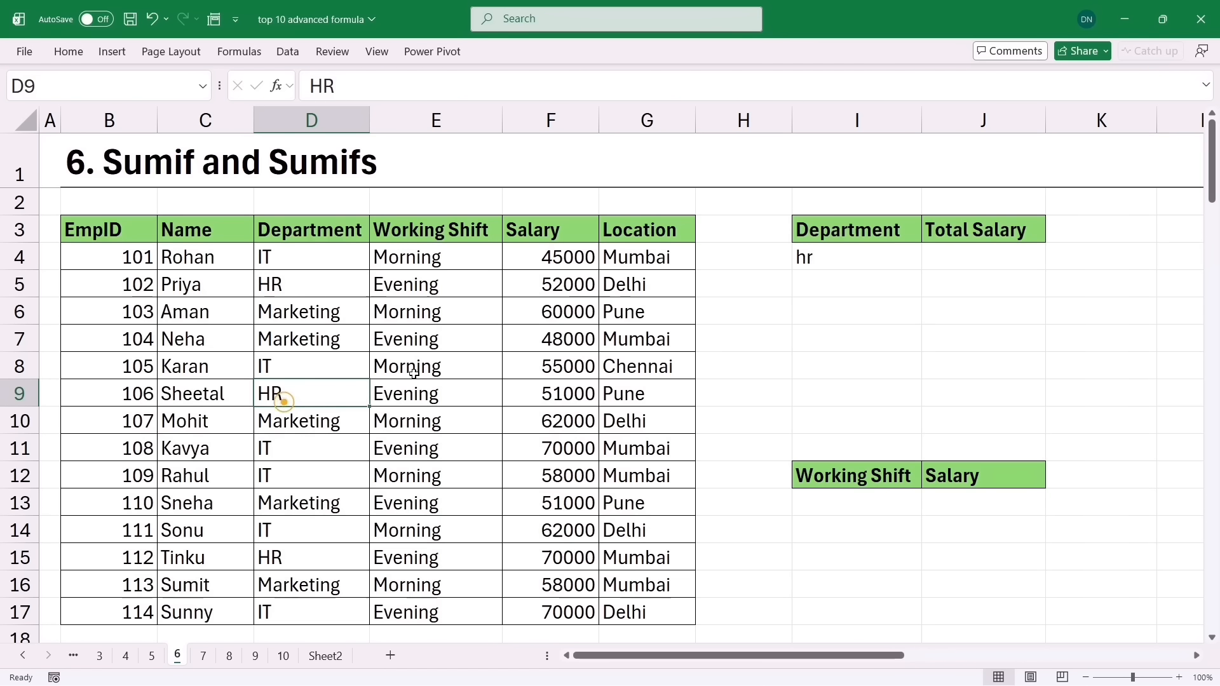
left_click(552, 293, "ctrl")
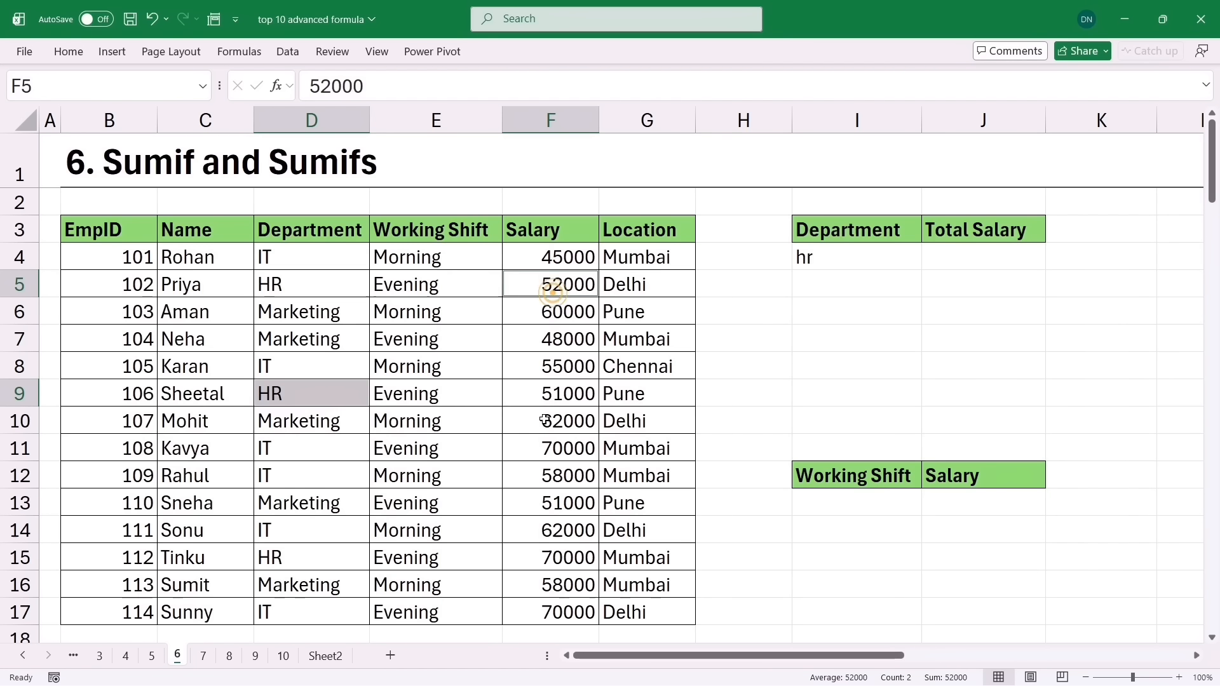
left_click(544, 396, "ctrl")
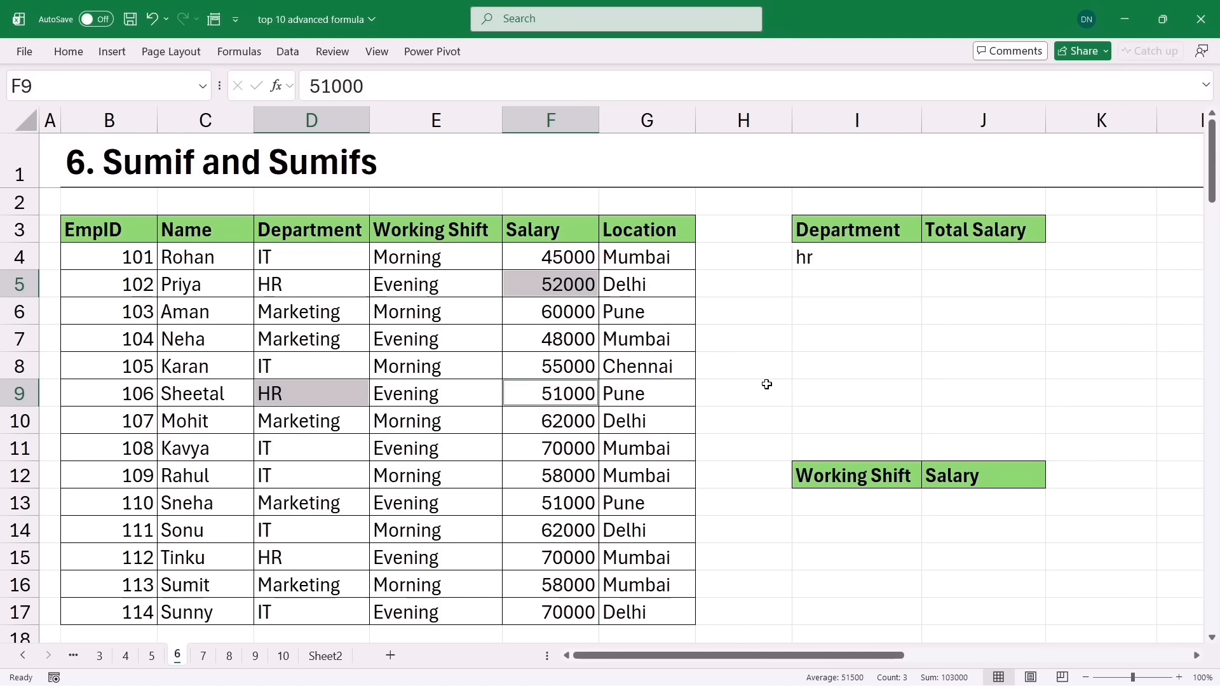
left_click_drag(279, 250, 276, 457)
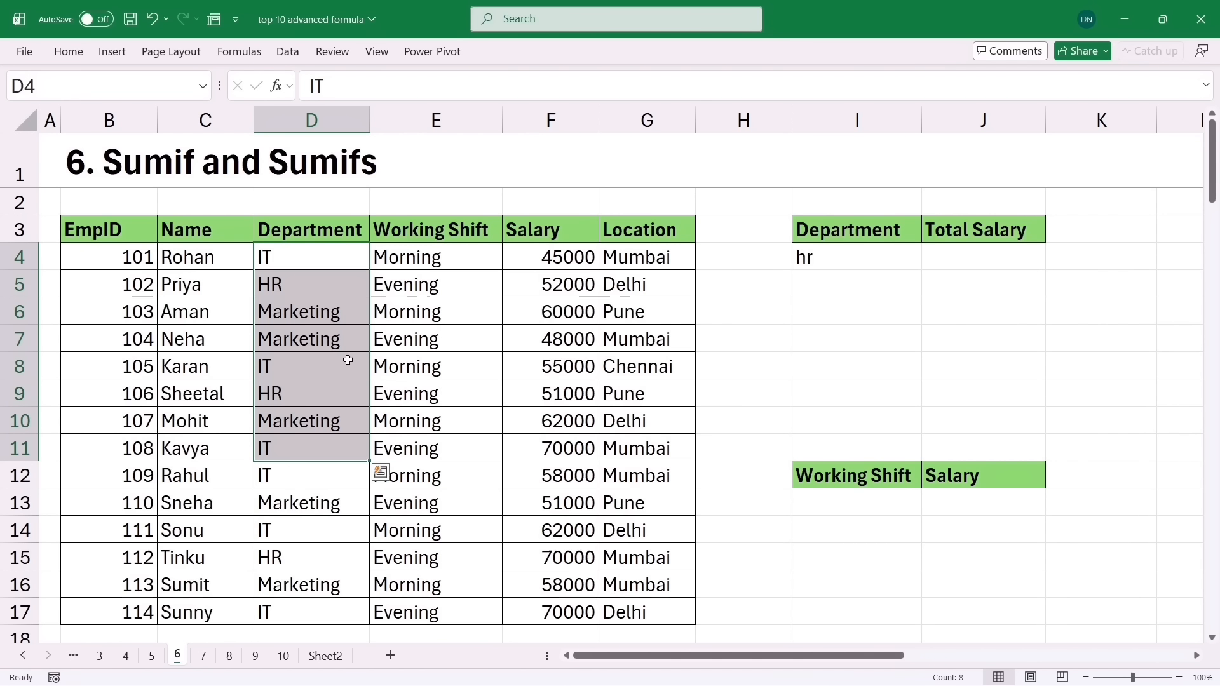
left_click_drag(539, 265, 540, 559)
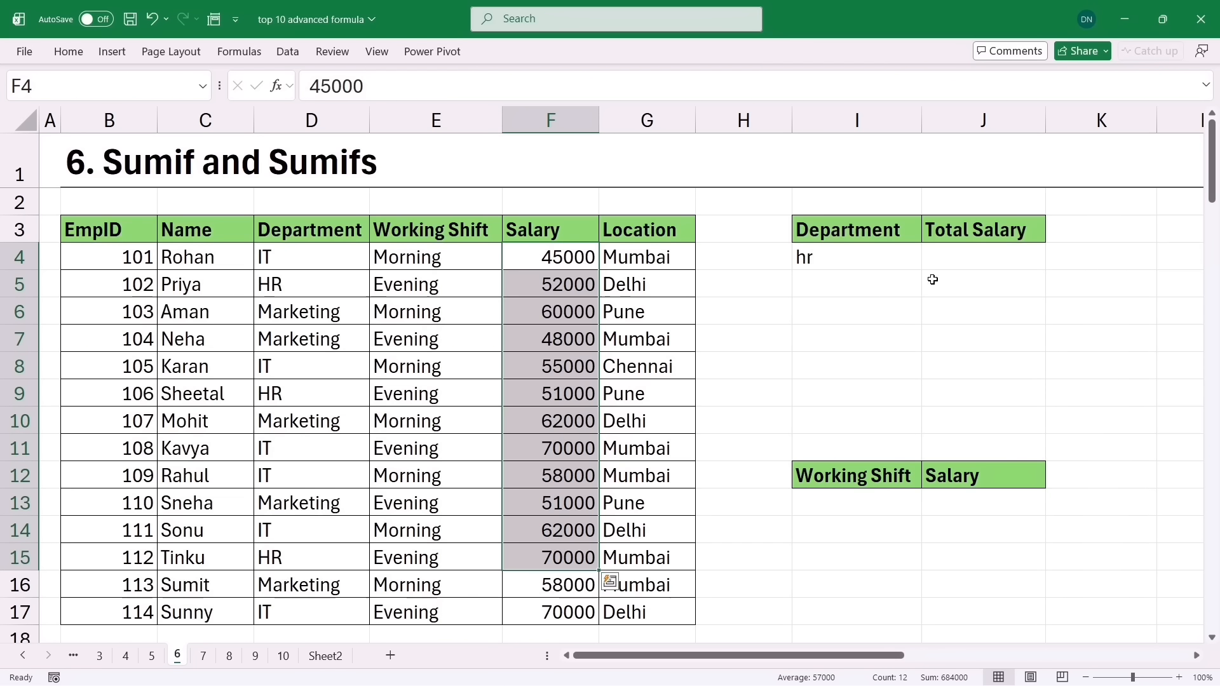
Start a SUMIF formula in the Total Salary cell J4 with the Department column D3:D17 as the range
left_click(939, 260)
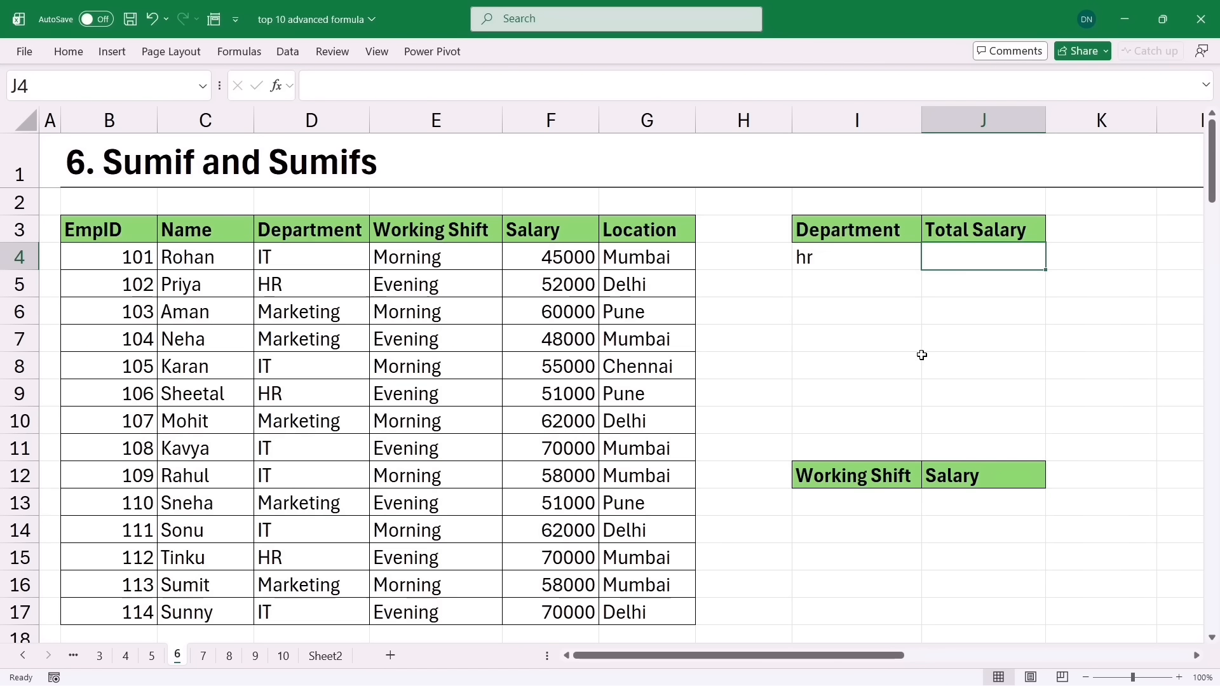
type("=s")
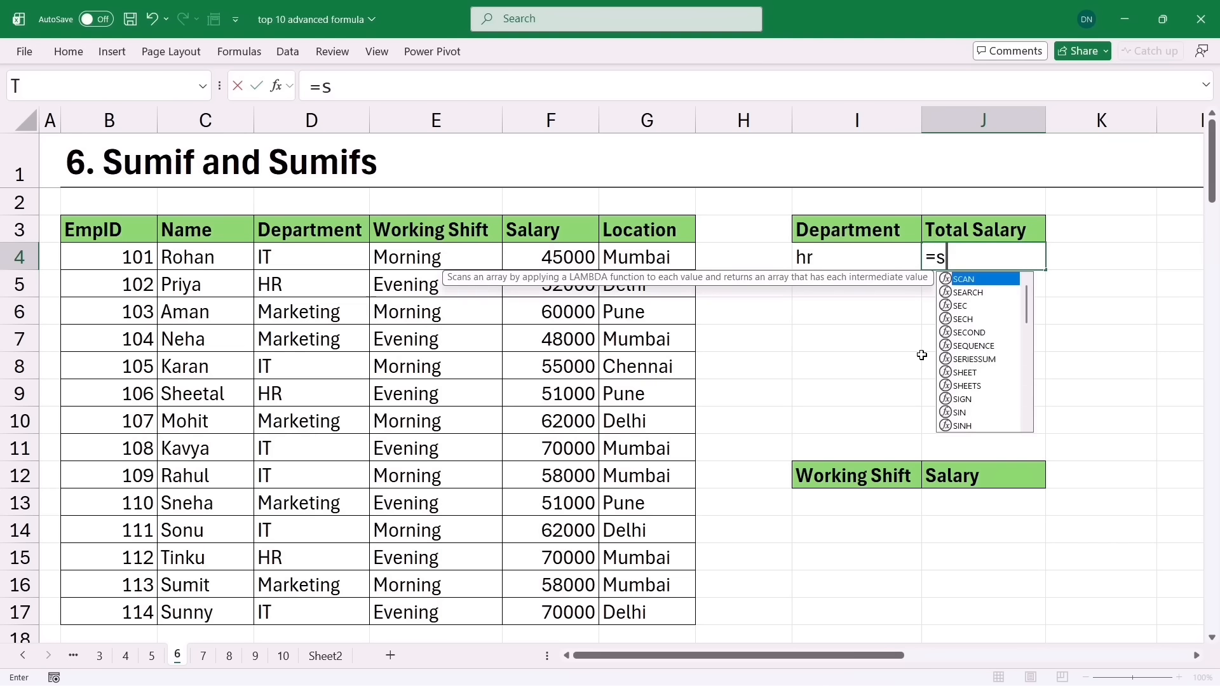
type("umif")
key("Tab")
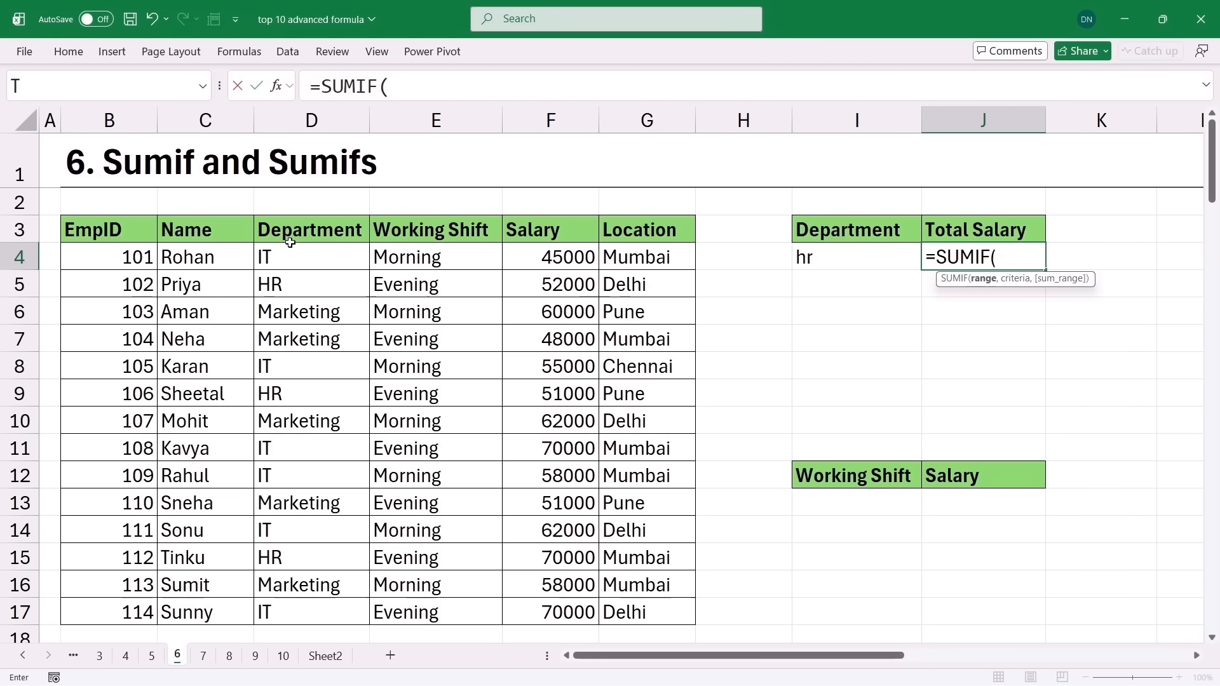
left_click_drag(290, 238, 289, 611)
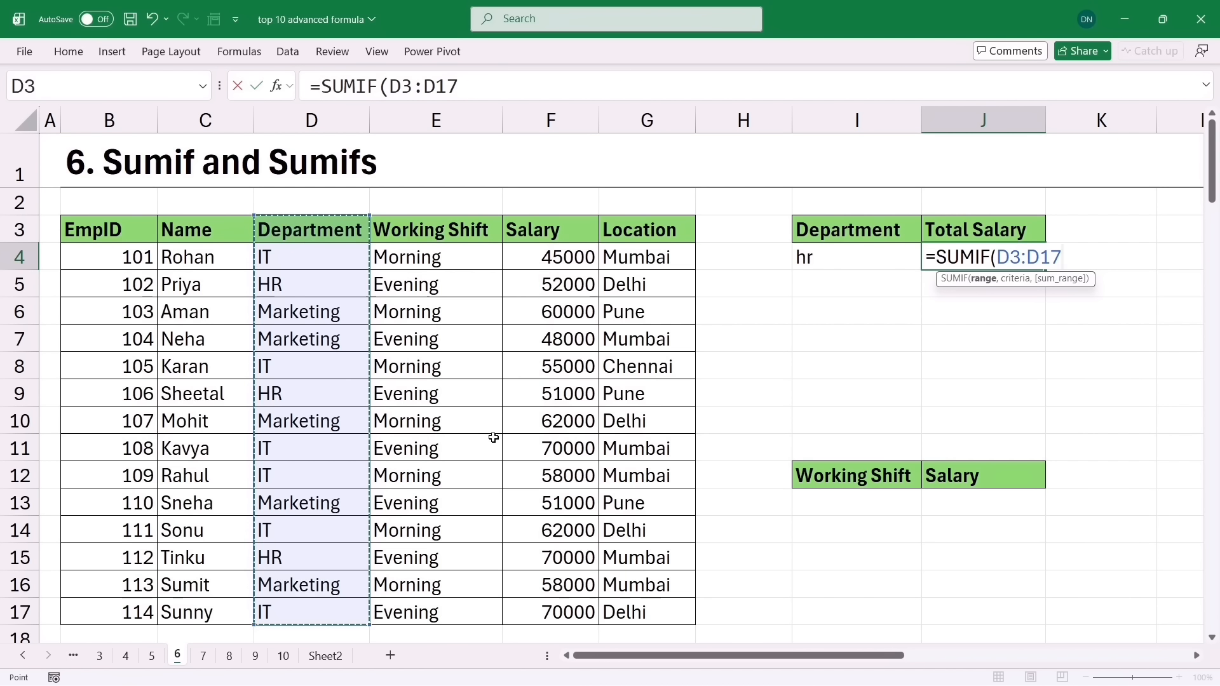
type(",")
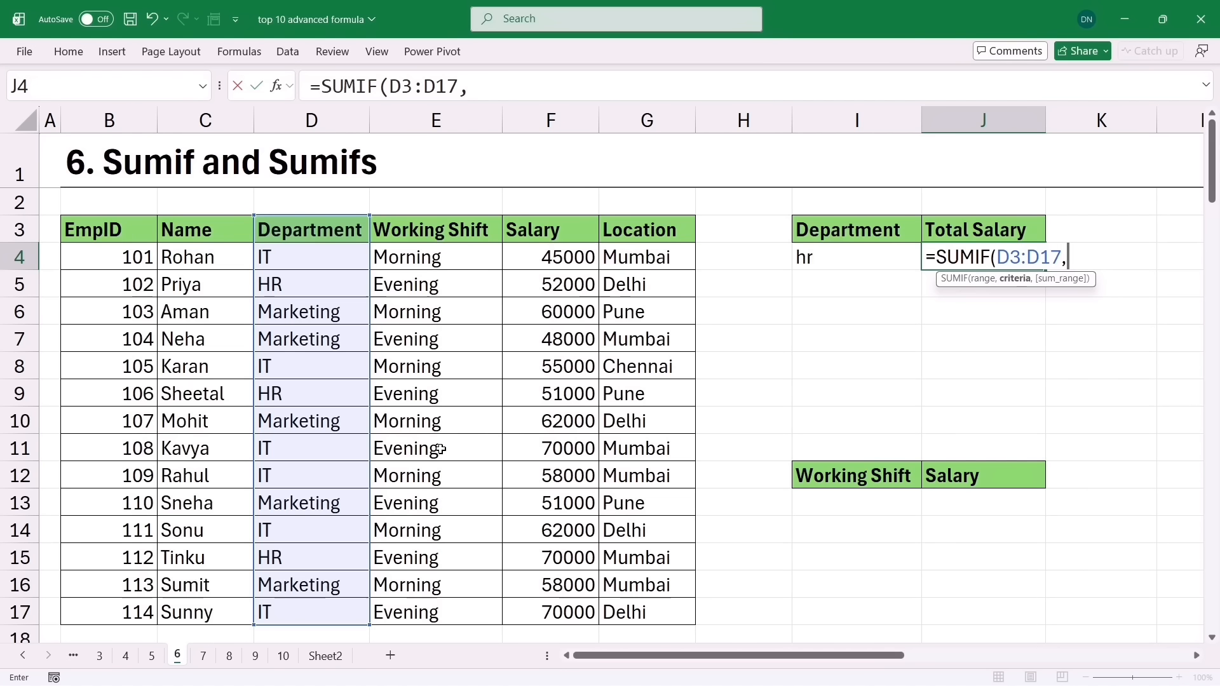
Add I4 as the criteria and the Salary column F3:F17 as the sum range, and enter the SUMIF formula
left_click(828, 261)
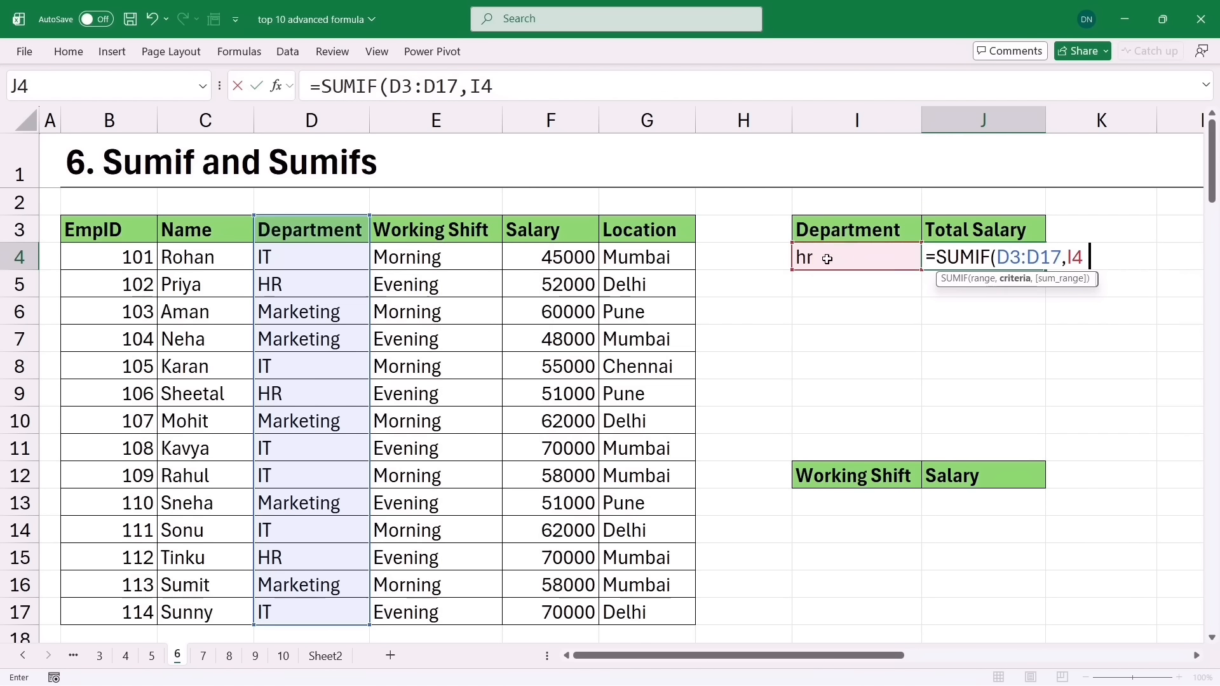
type(",")
left_click_drag(544, 234, 507, 622)
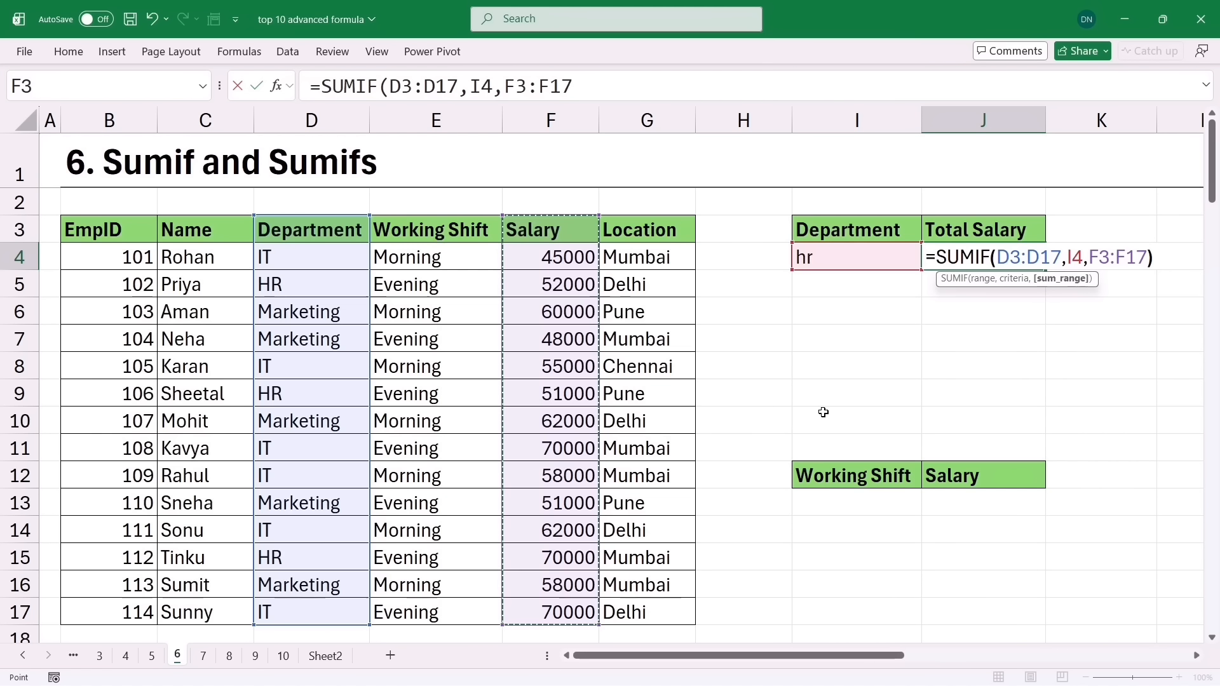
key("Return")
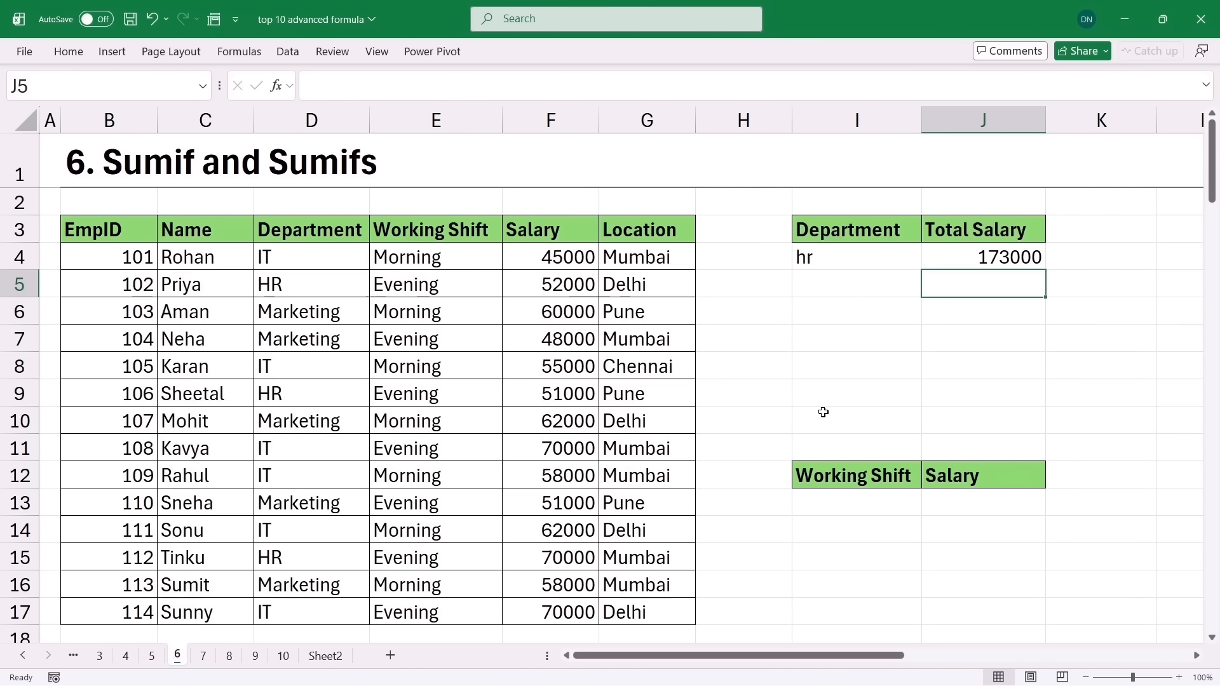
Change the department criterion in I4 to "it"
left_click(857, 262)
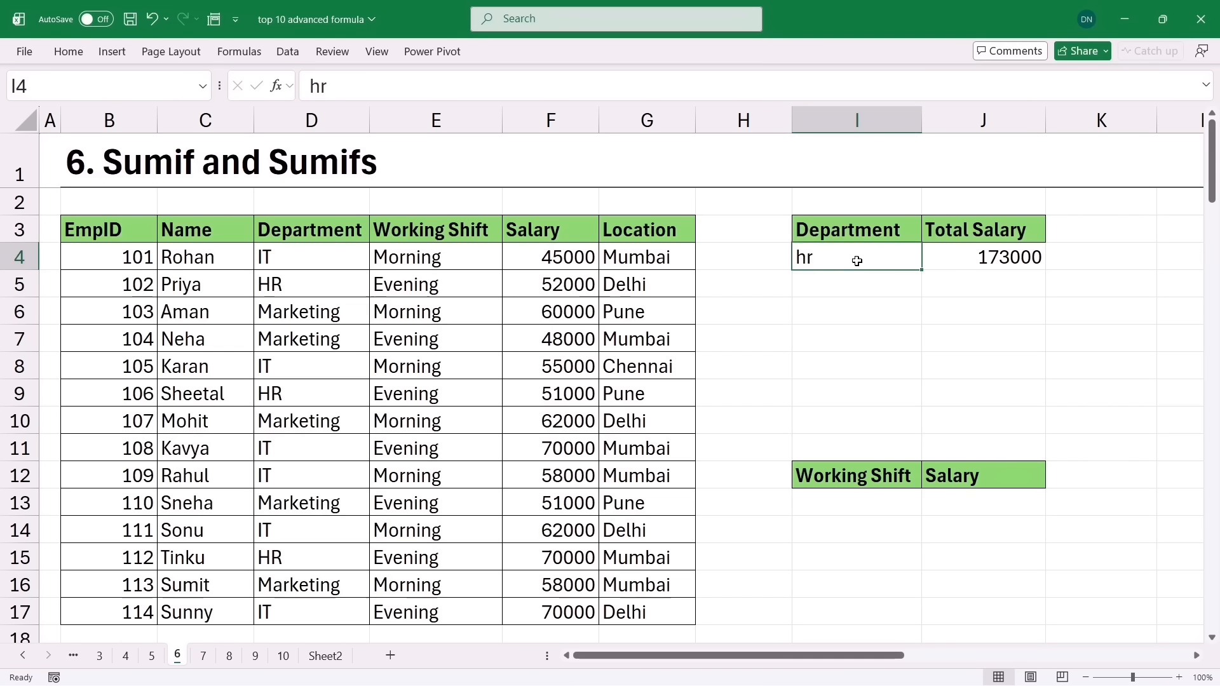
left_click(958, 261)
left_click(843, 257)
type("it")
key("Return")
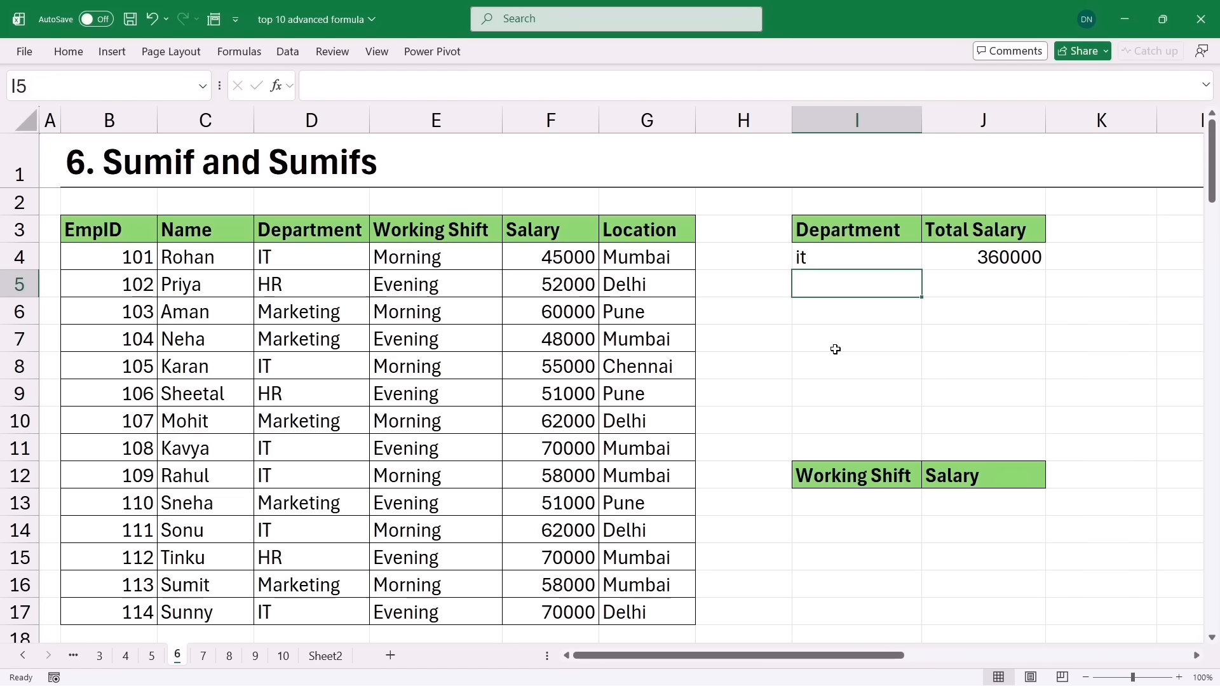
Examine the IT department entries in D4 and D8 together with their salaries in F4 and F8
left_click(821, 266)
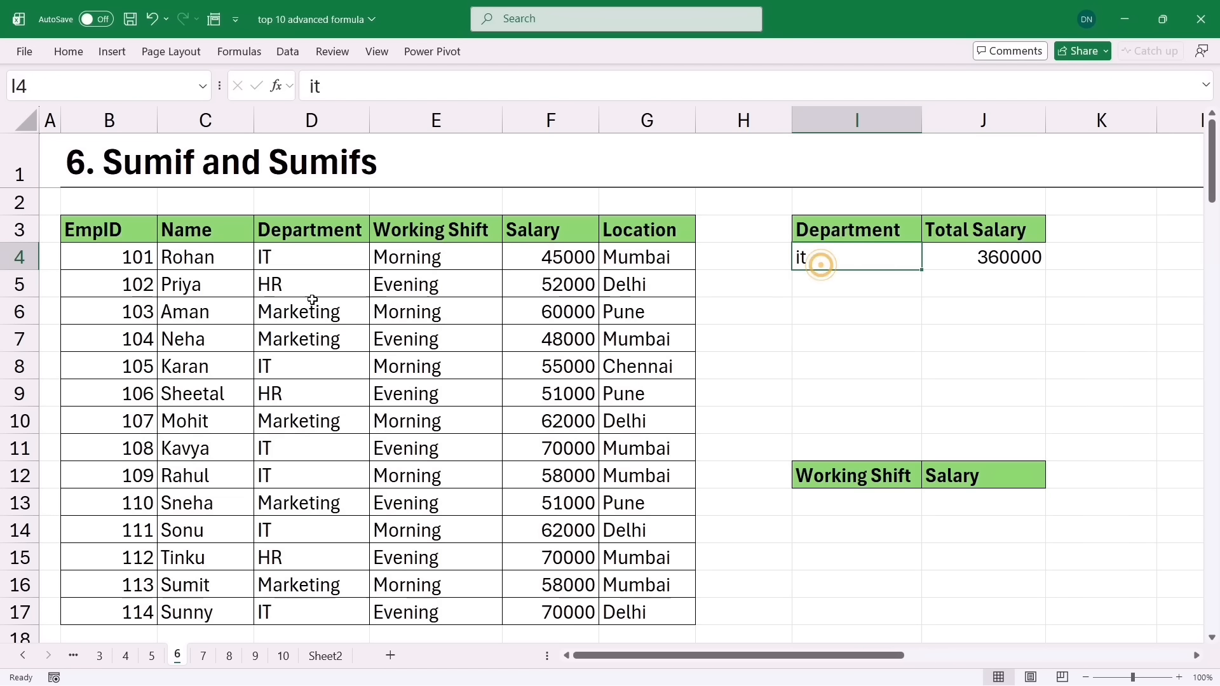
left_click(323, 282)
left_click(296, 255)
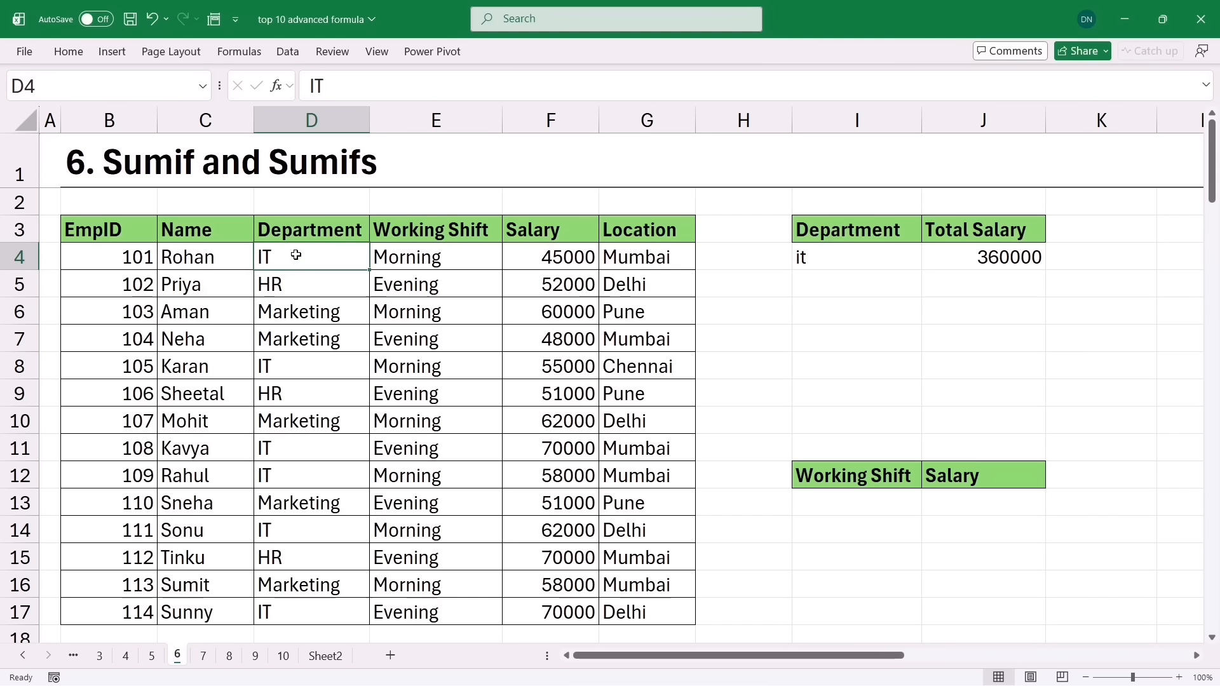
left_click(284, 367, "ctrl")
left_click(530, 257, "ctrl")
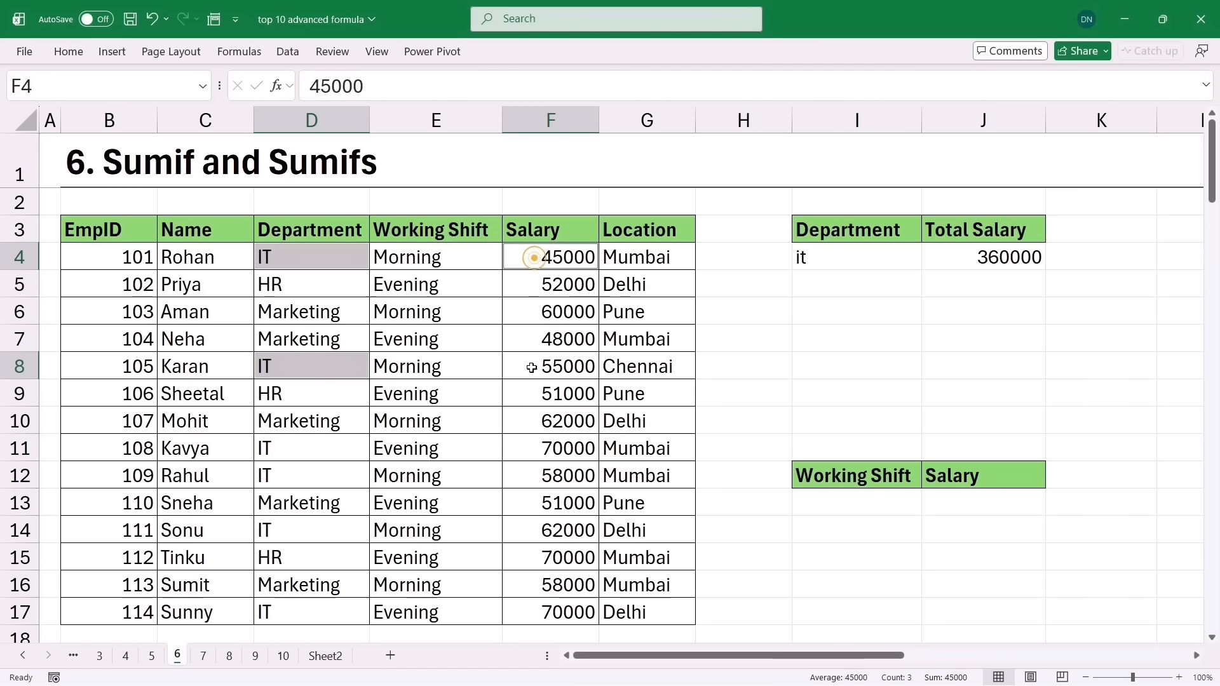
left_click(537, 361, "ctrl")
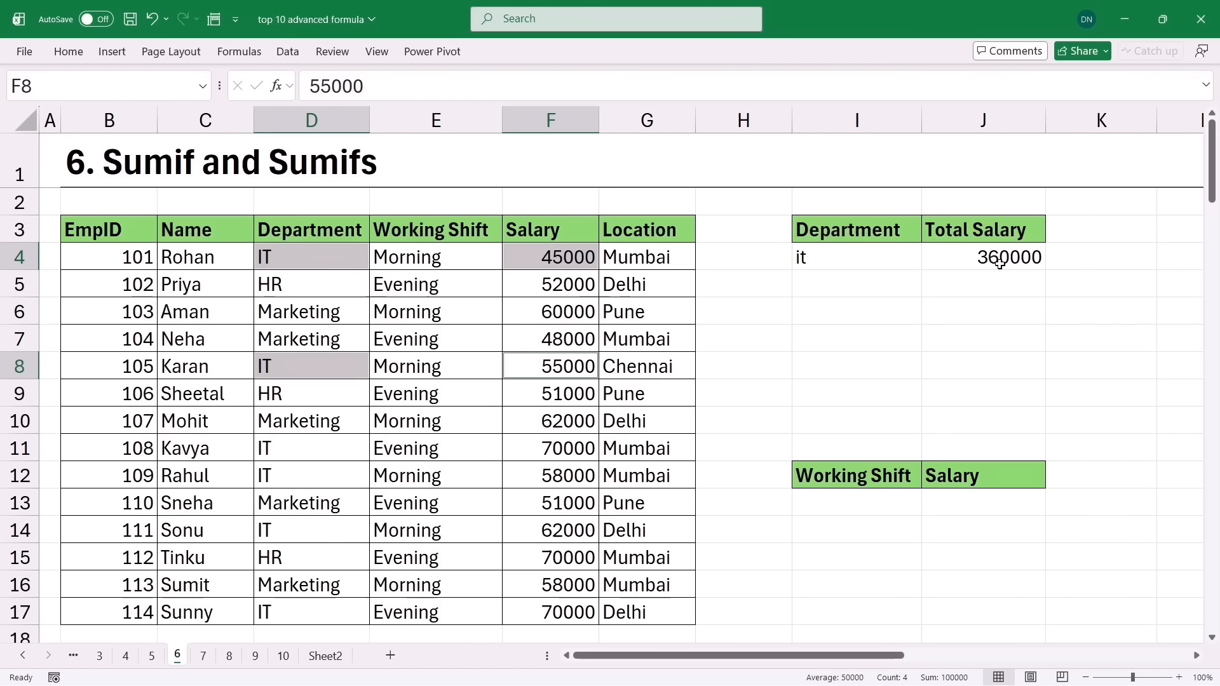
Enter "morning" as the Working Shift criterion in I13
left_click(854, 503)
type("morning")
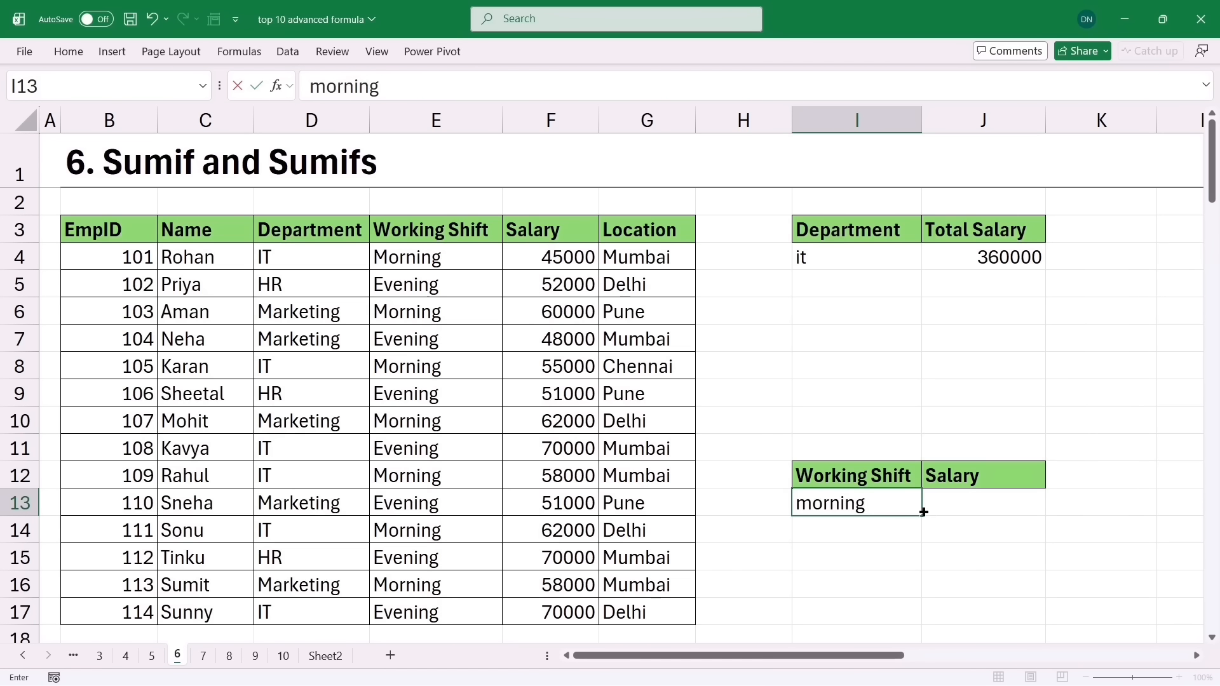
left_click(954, 504)
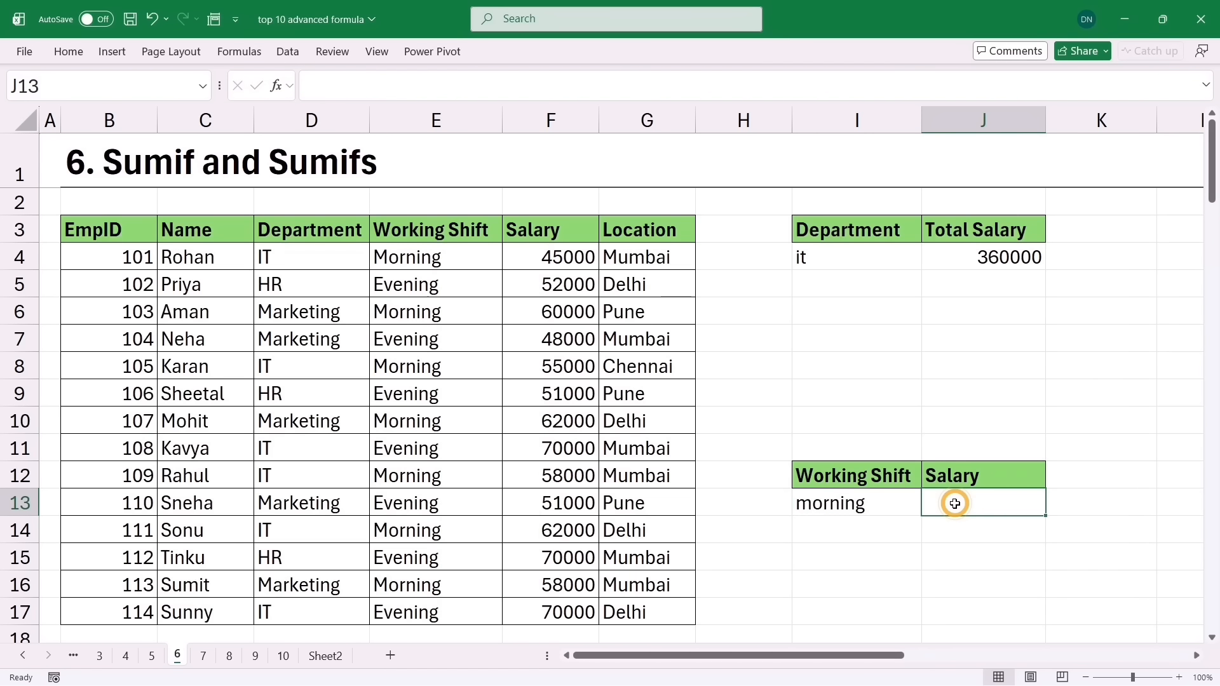
left_click_drag(440, 240, 412, 397)
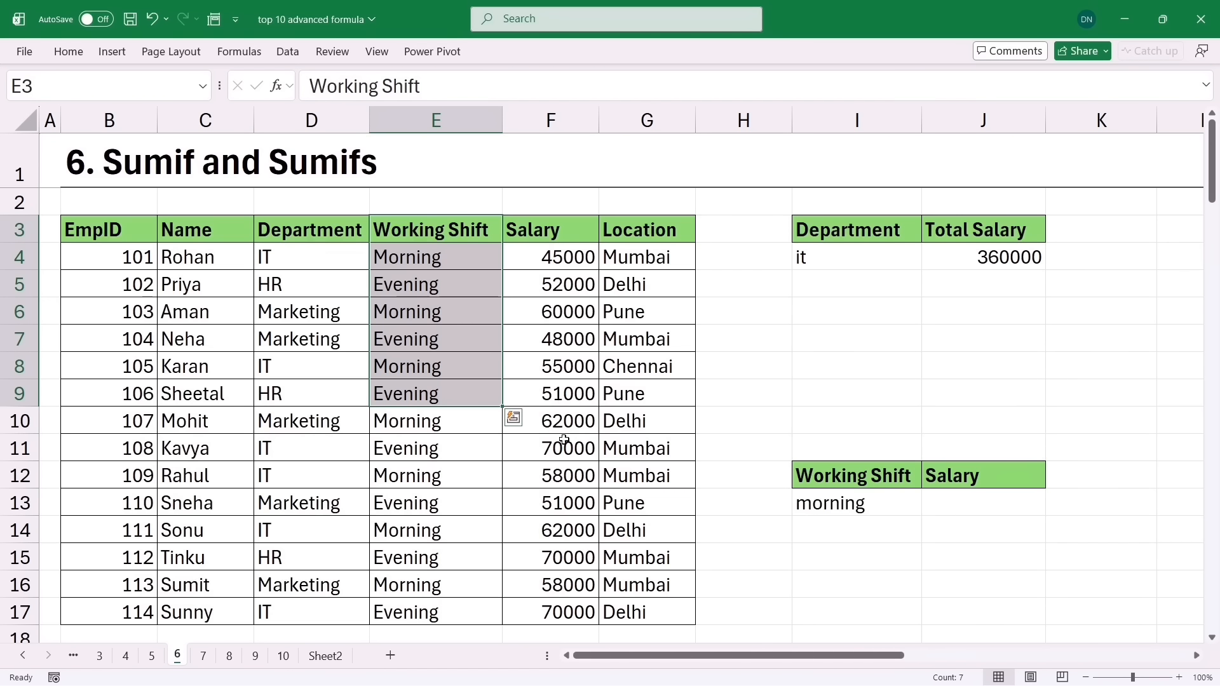
Start a SUMIF formula in the Salary cell J13 with the Working Shift column E3:E17 as the range
left_click(956, 505)
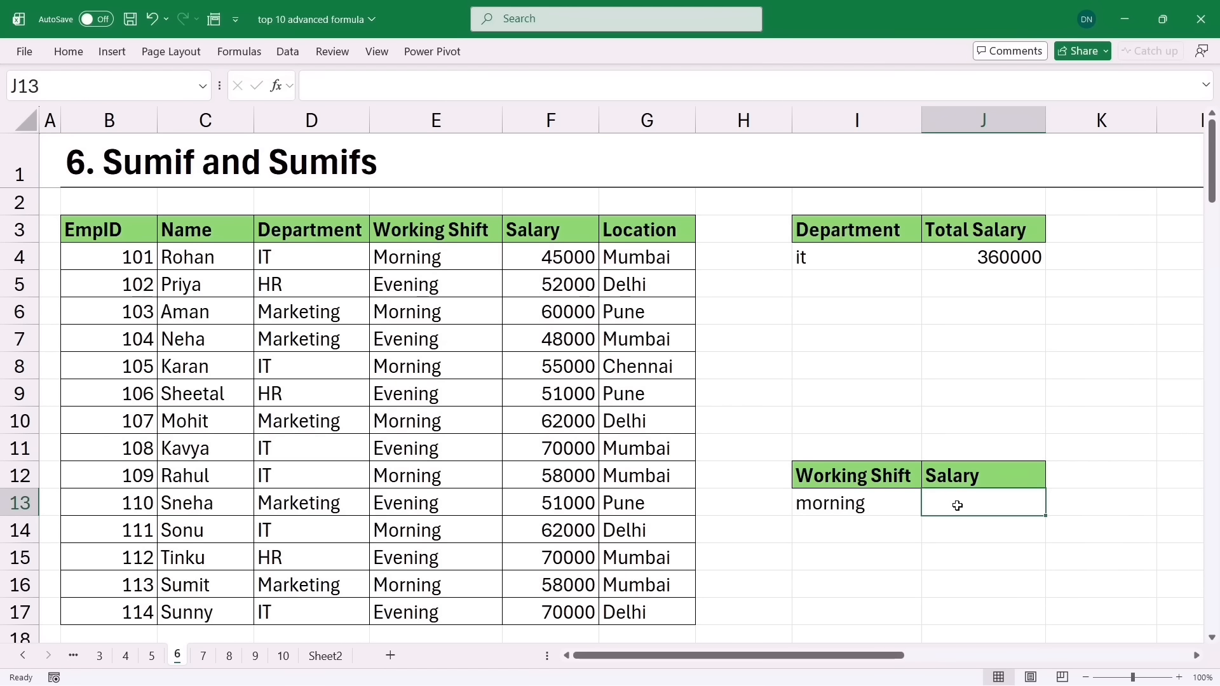
type("=")
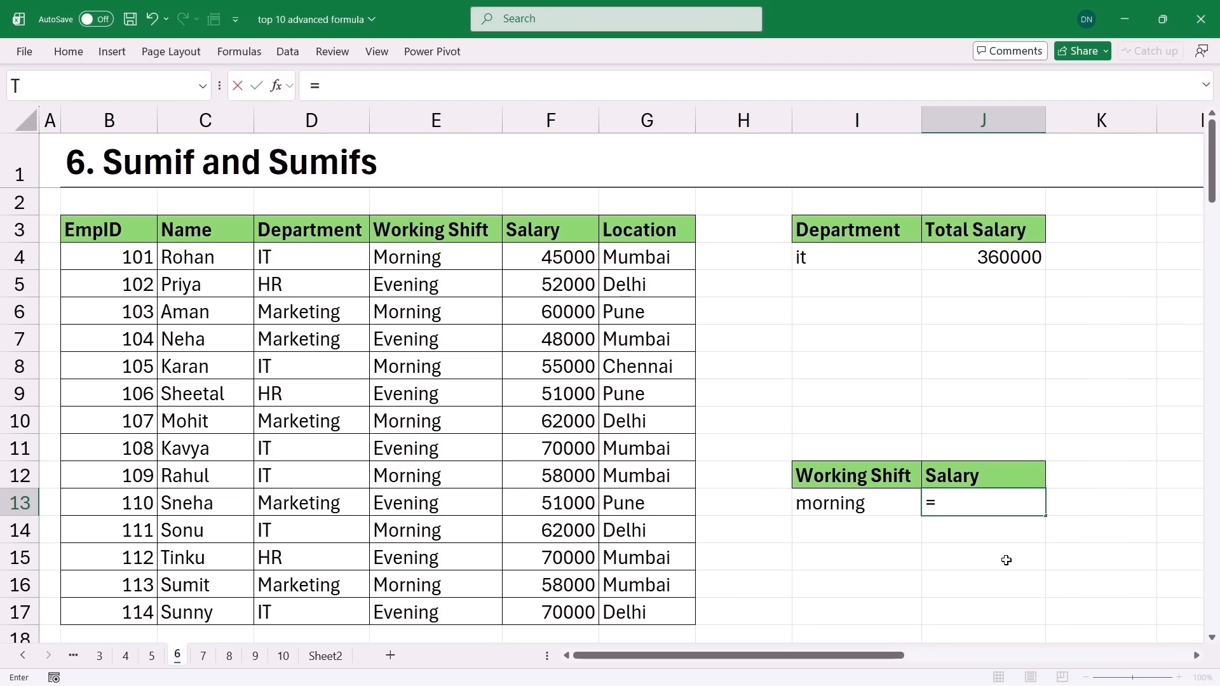
type("sumif")
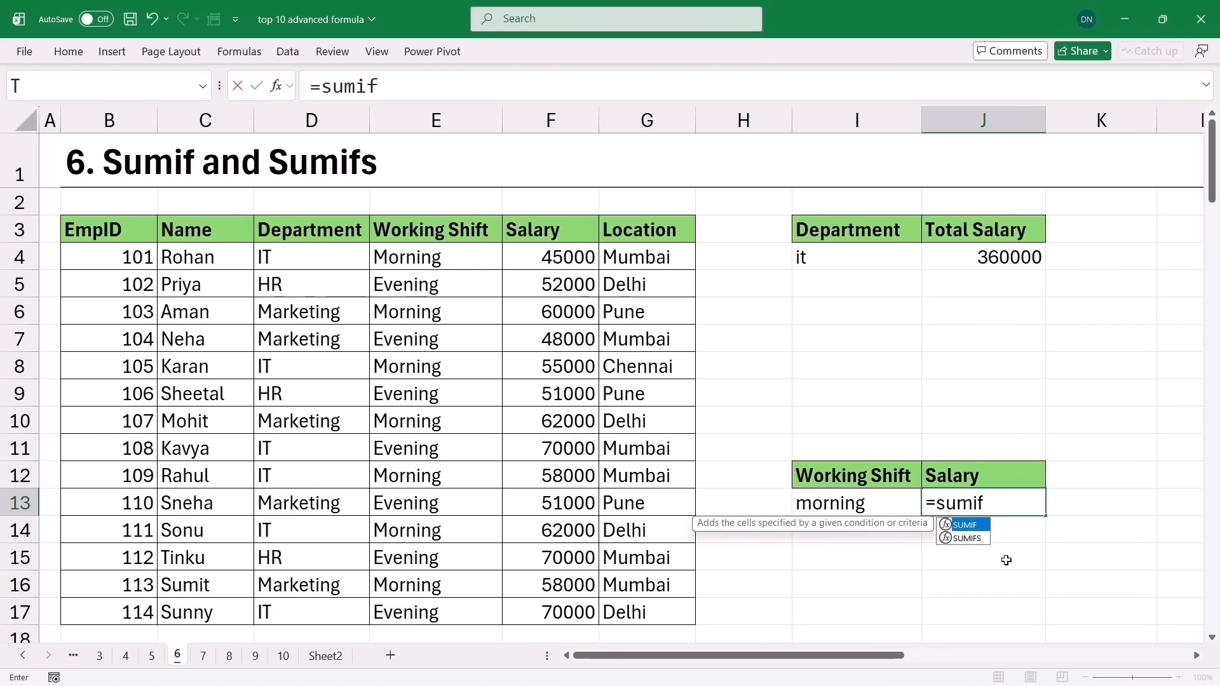
key("Tab")
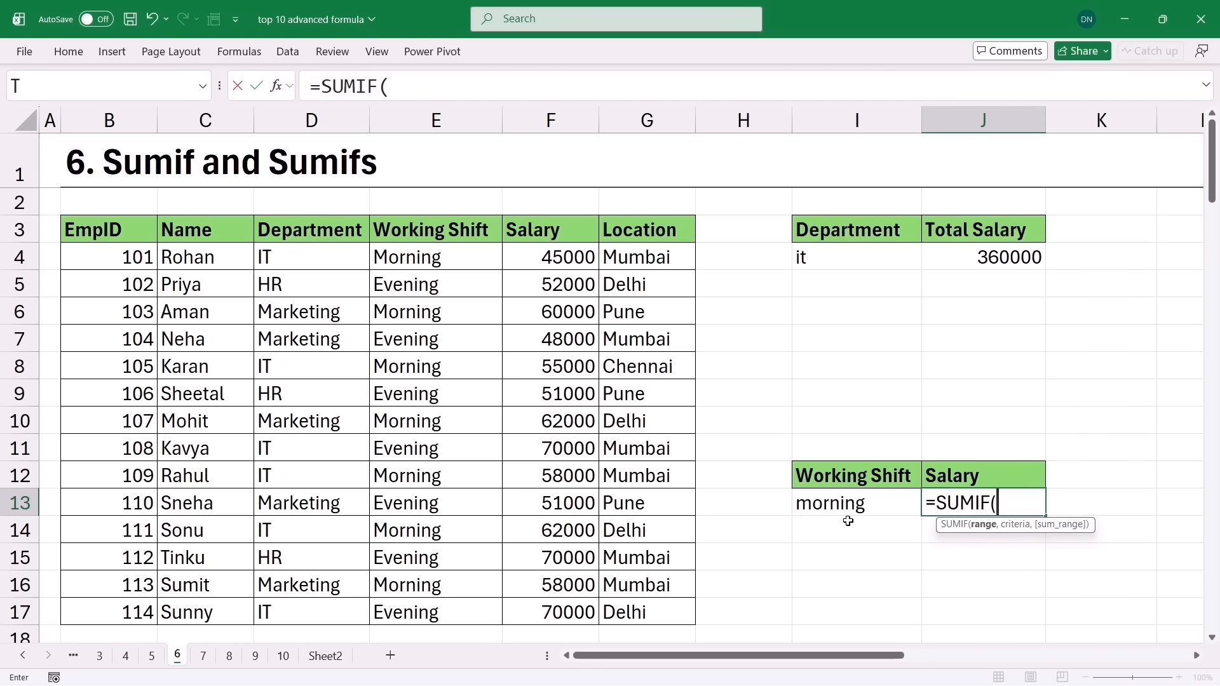
left_click_drag(426, 240, 421, 602)
type(",")
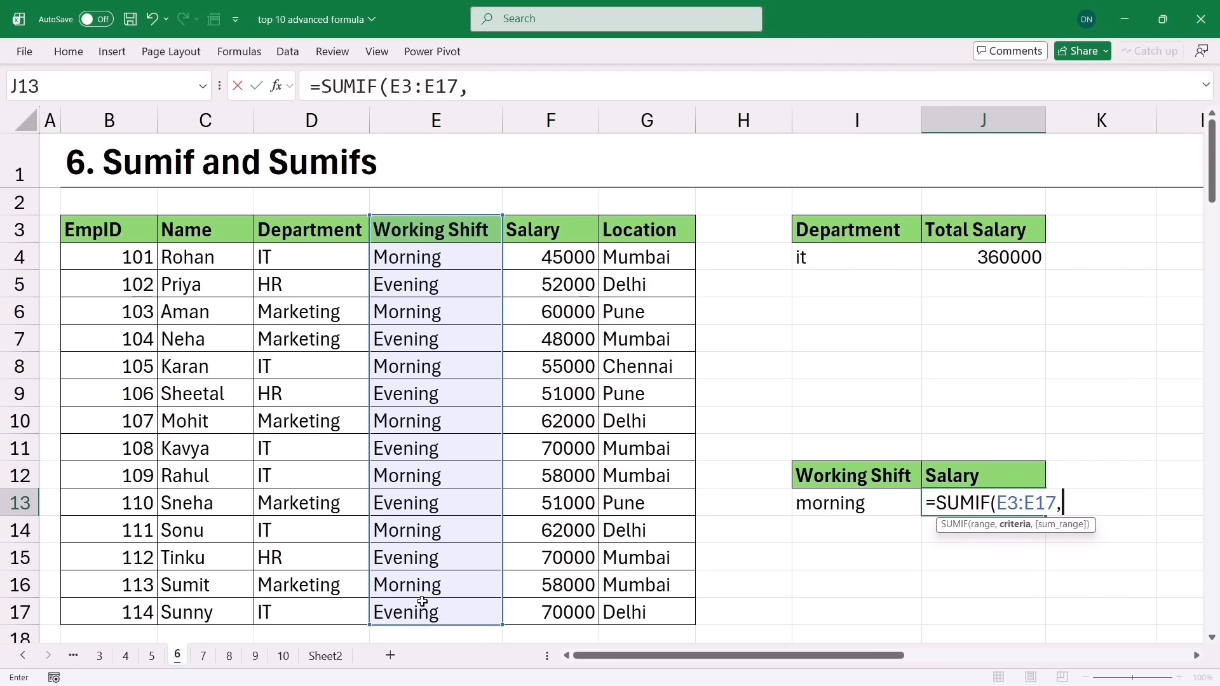
Add I13 as the criteria and the Salary column F3:F17 as the sum range, and enter the working shift SUMIF formula
left_click(849, 510)
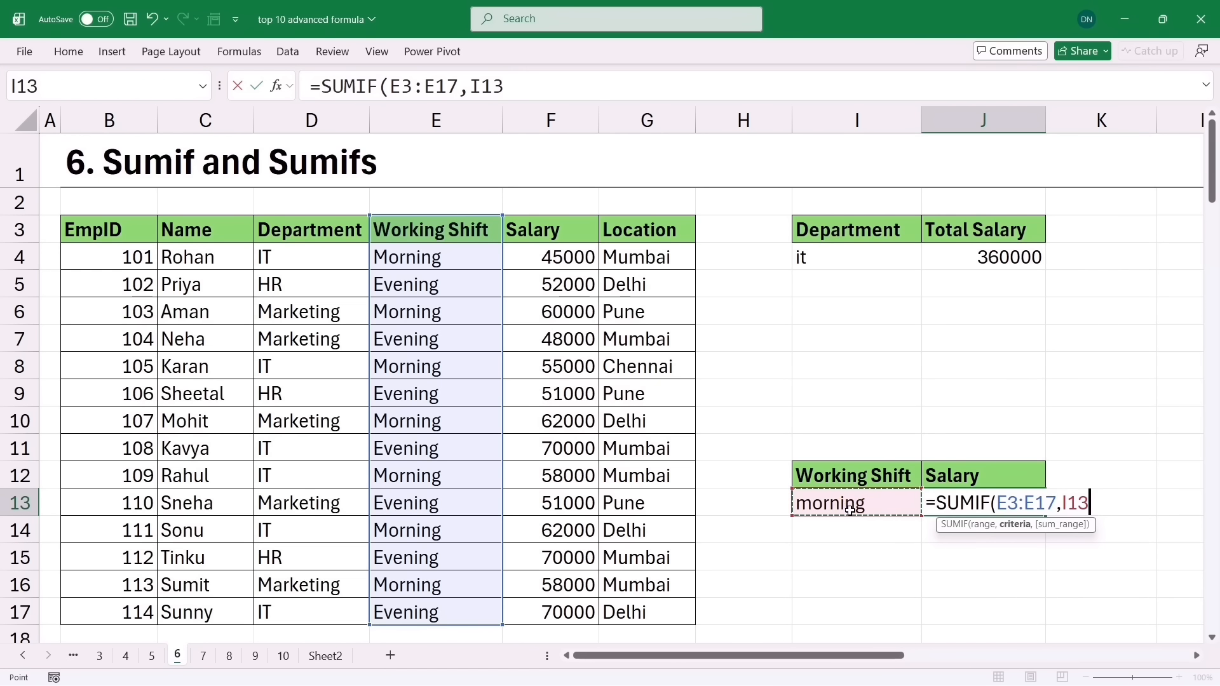
type(",")
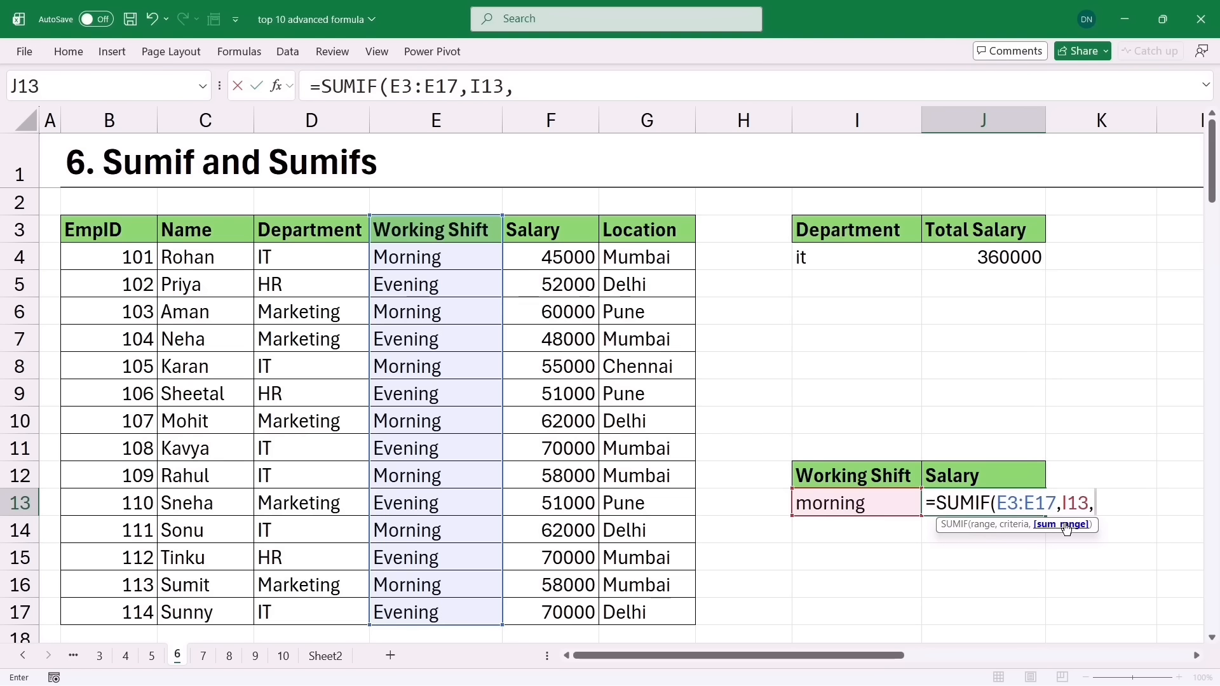
left_click_drag(551, 233, 622, 613)
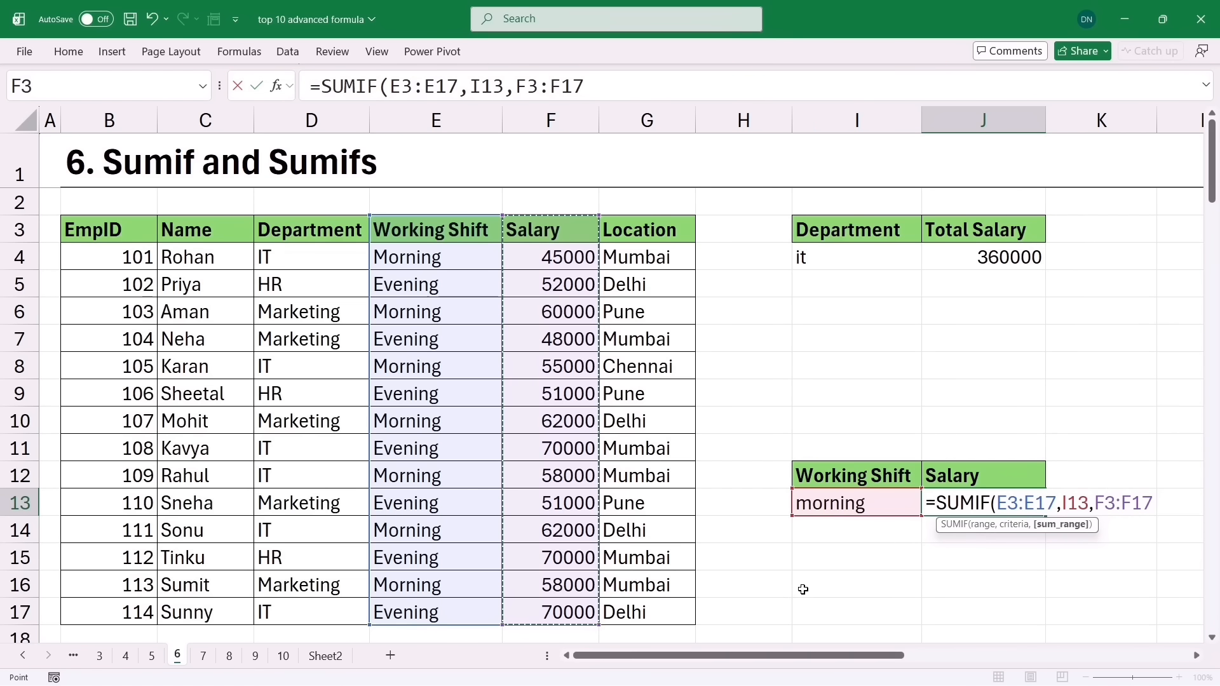
type(")")
key("Return")
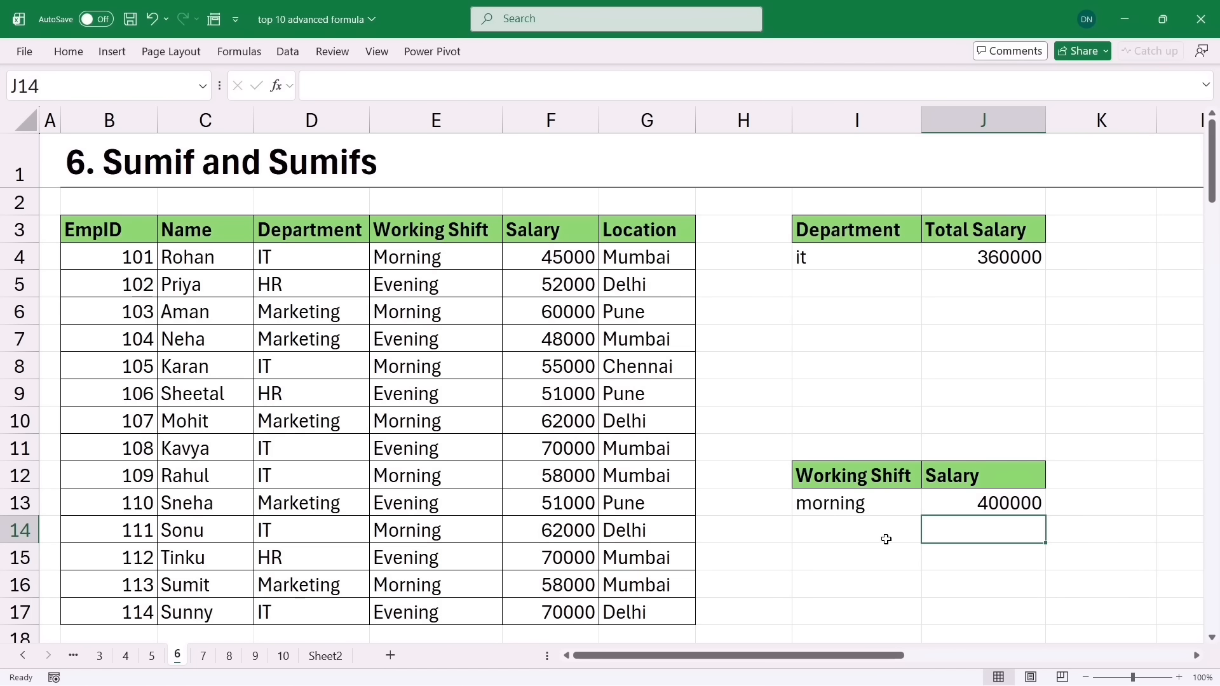
left_click(969, 507)
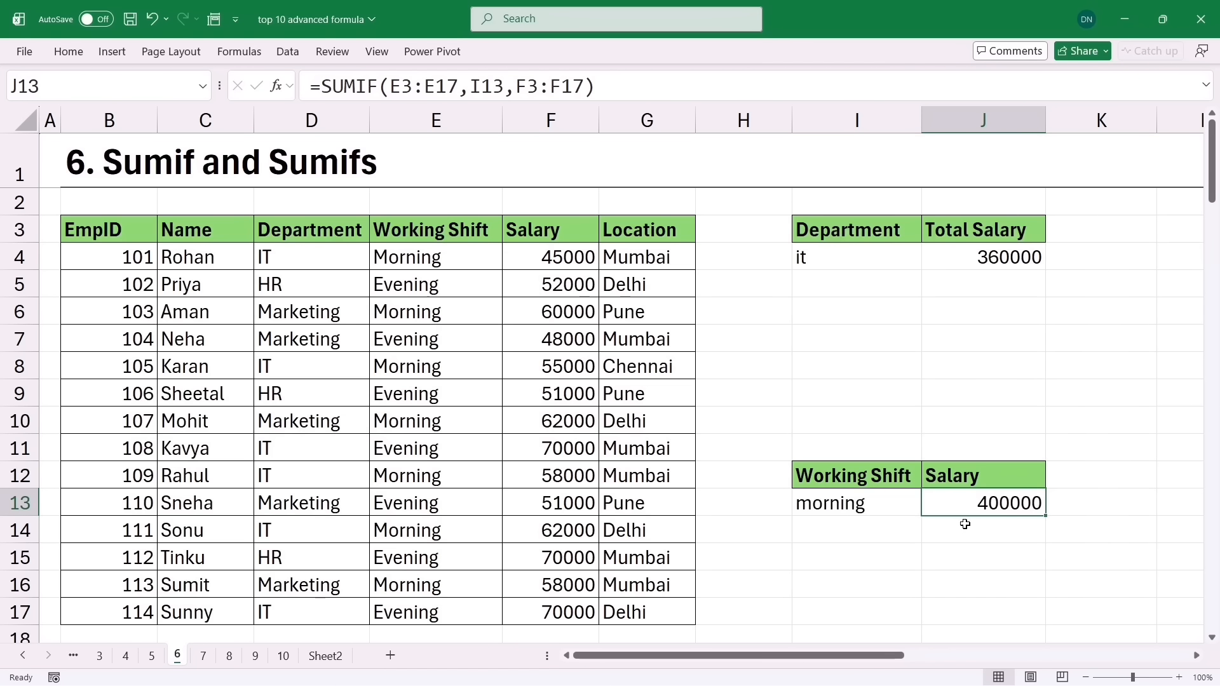
In the second exercise table, start a SUMIFS formula in Salary cell K20 with the Salary column F19:F33 as the sum range
scroll(964, 526, "down", 5)
left_click(855, 258)
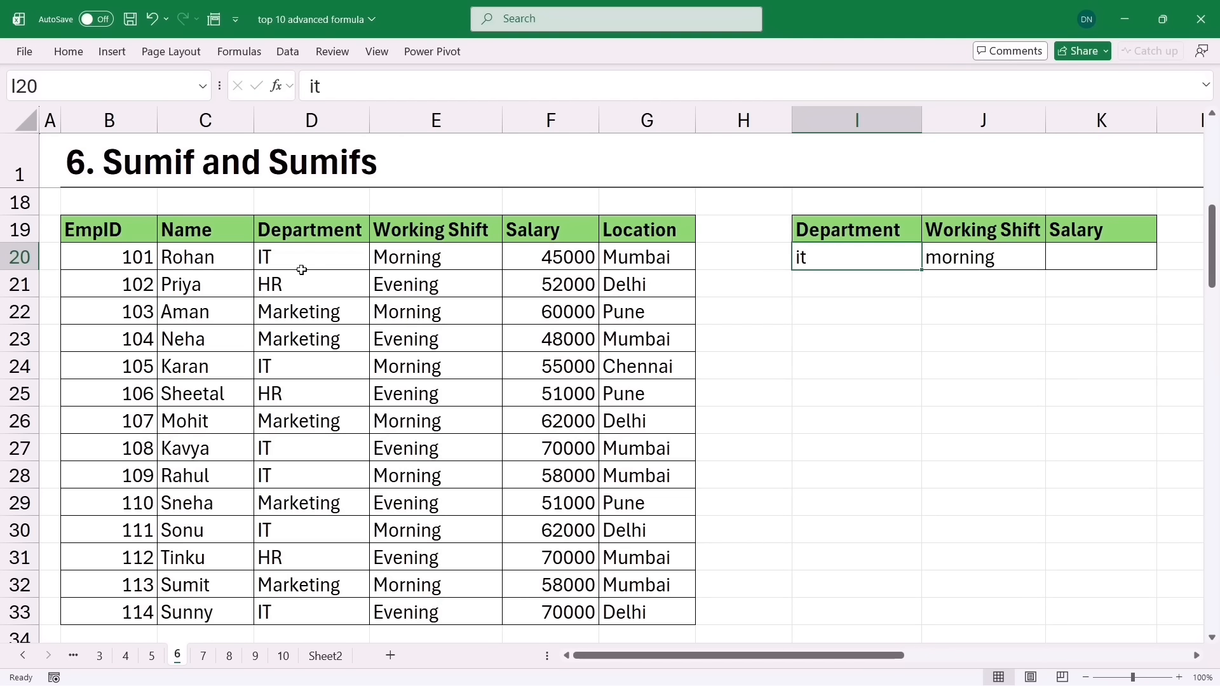
left_click_drag(296, 257, 299, 448)
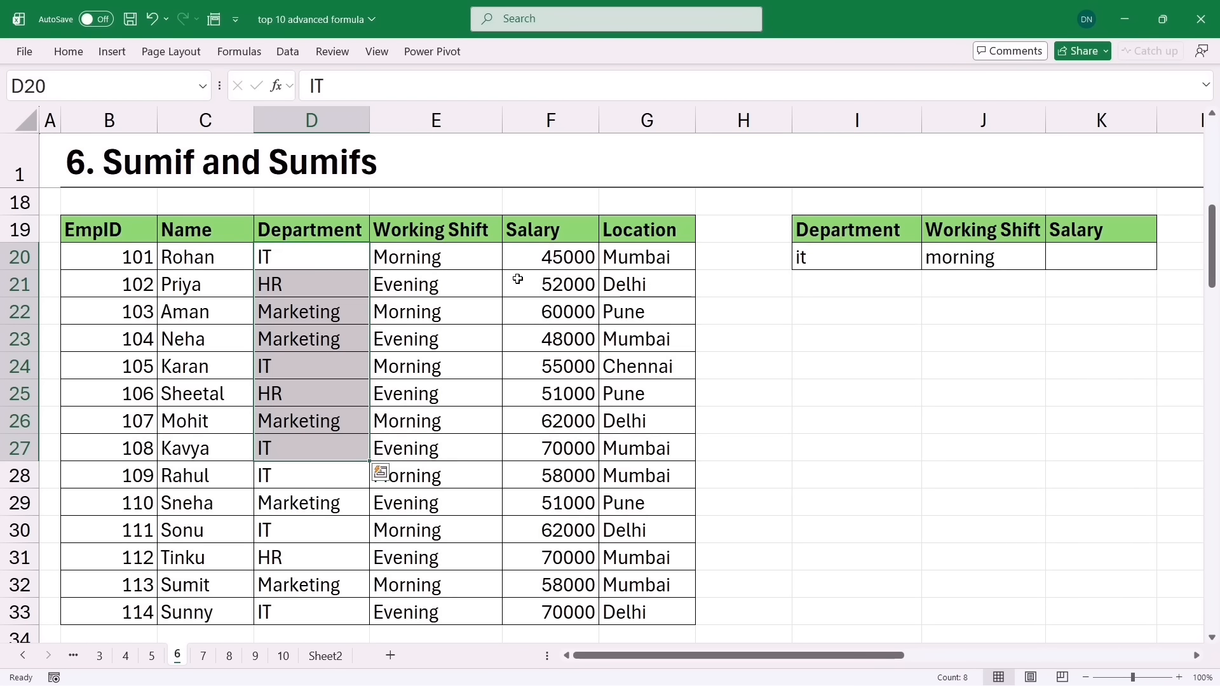
left_click_drag(407, 237, 436, 338)
left_click_drag(294, 258, 408, 257)
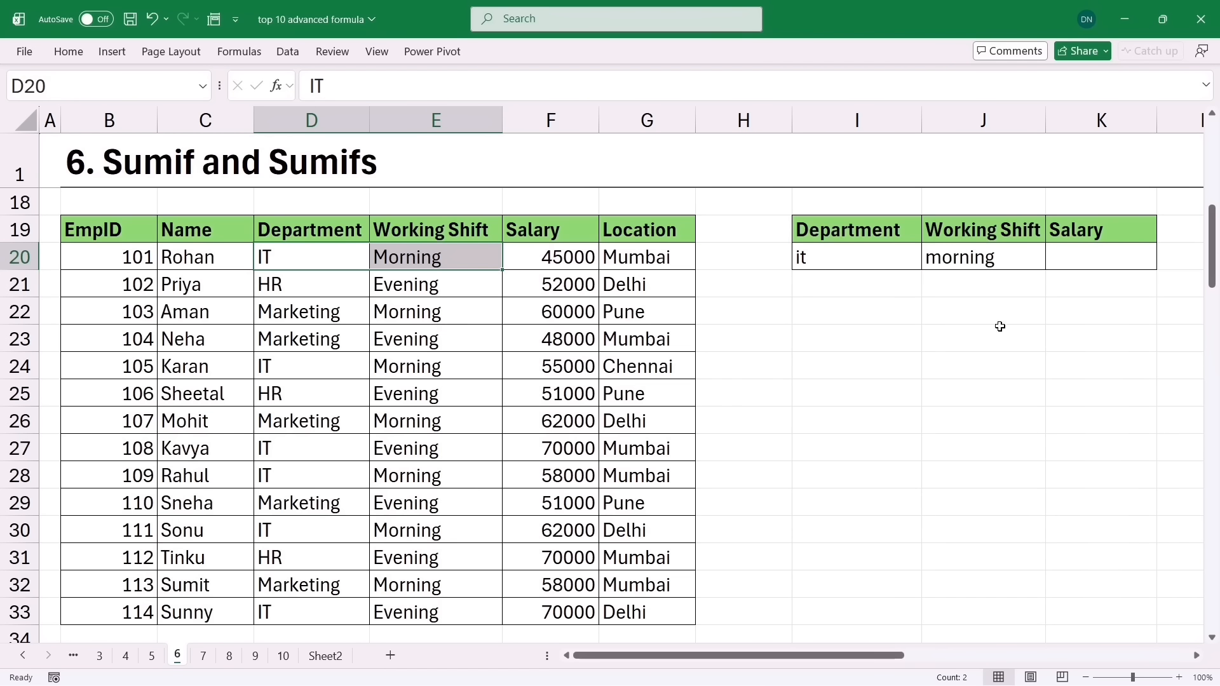
left_click(1065, 262)
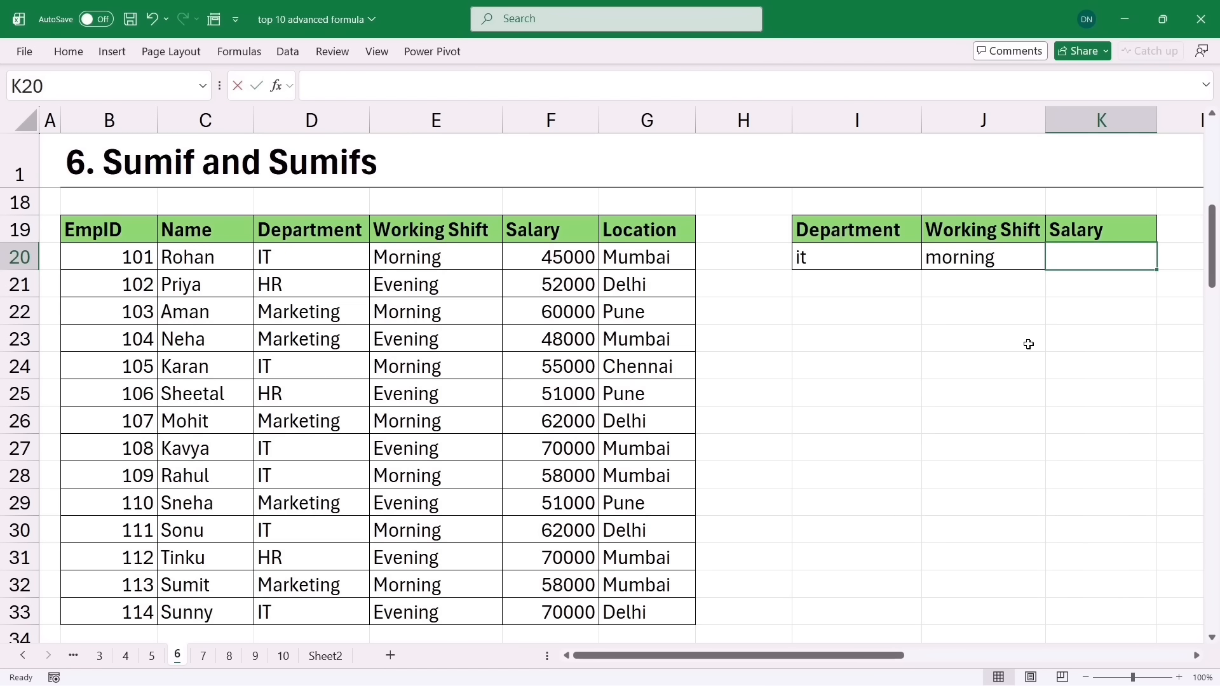
type("=sumifs")
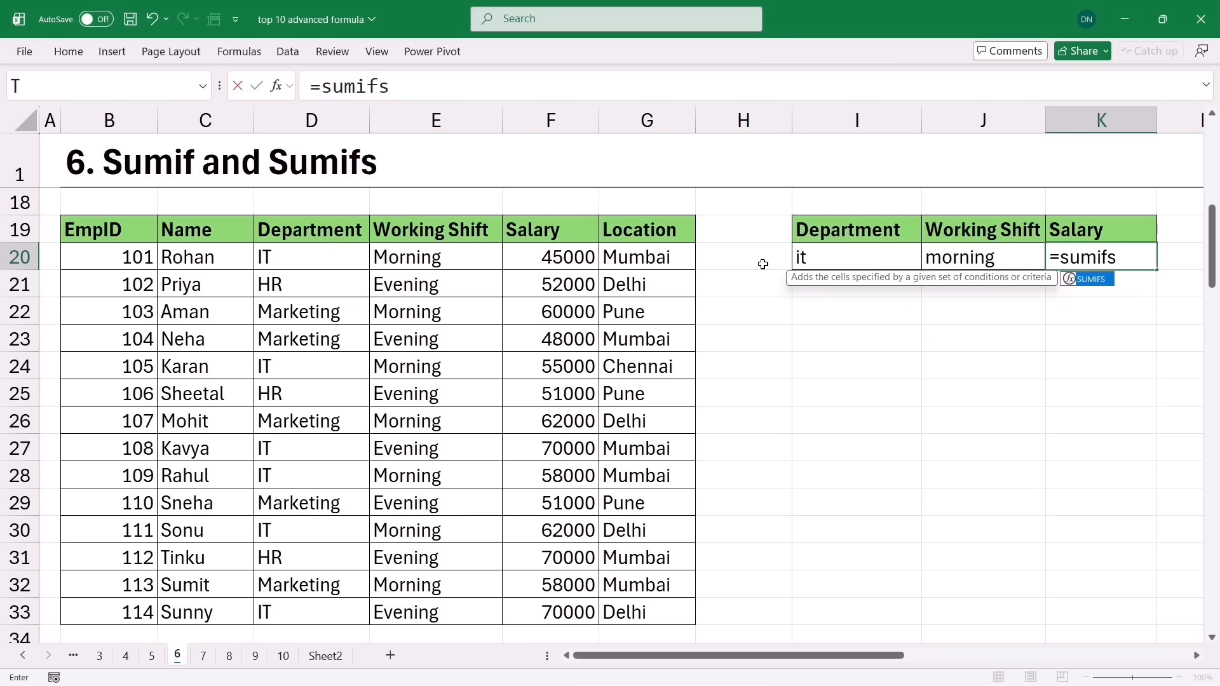
left_click(410, 87)
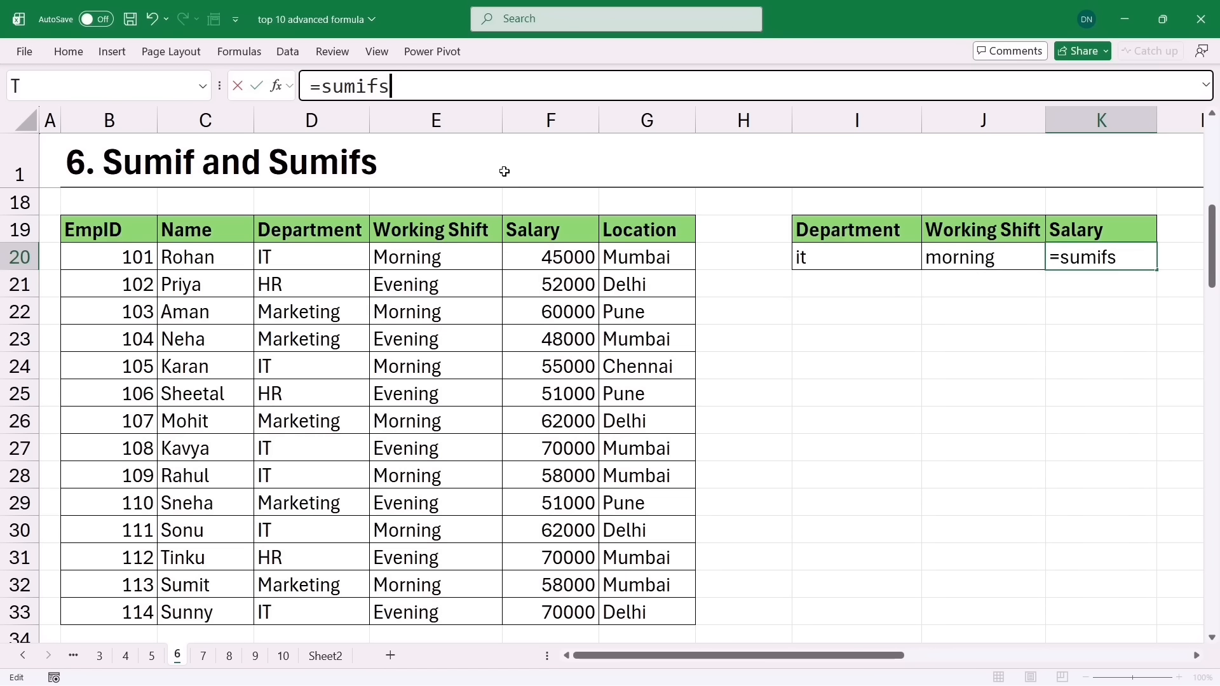
type("(")
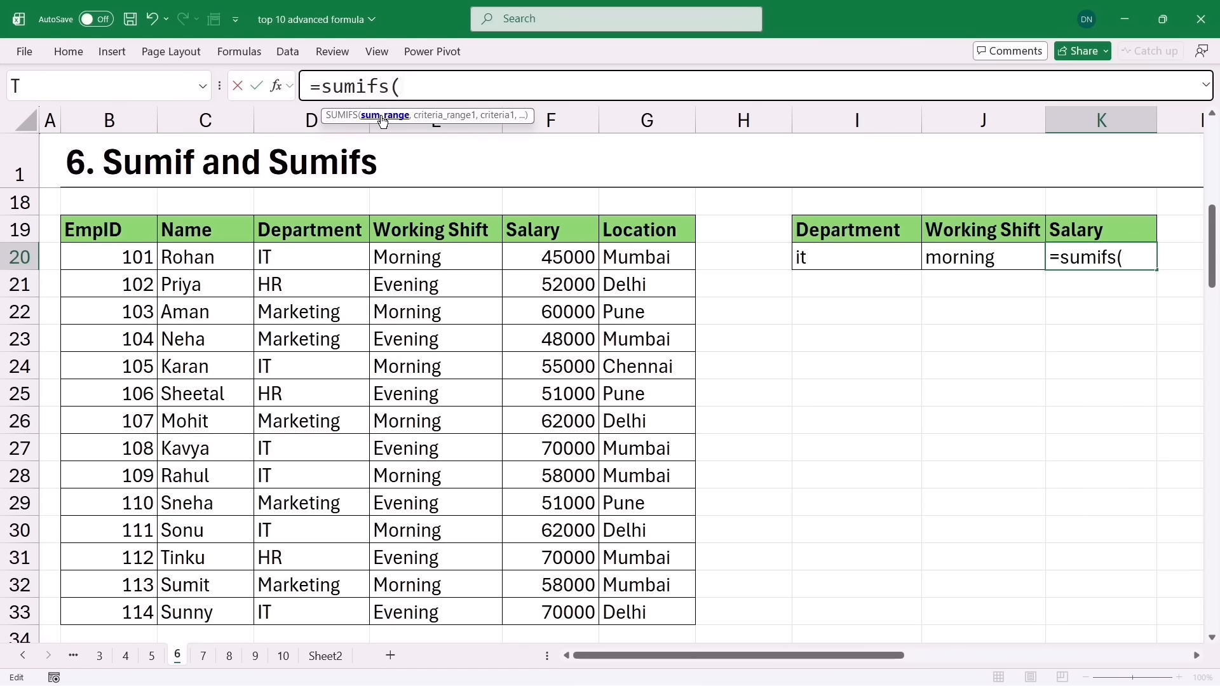
left_click_drag(534, 230, 527, 606)
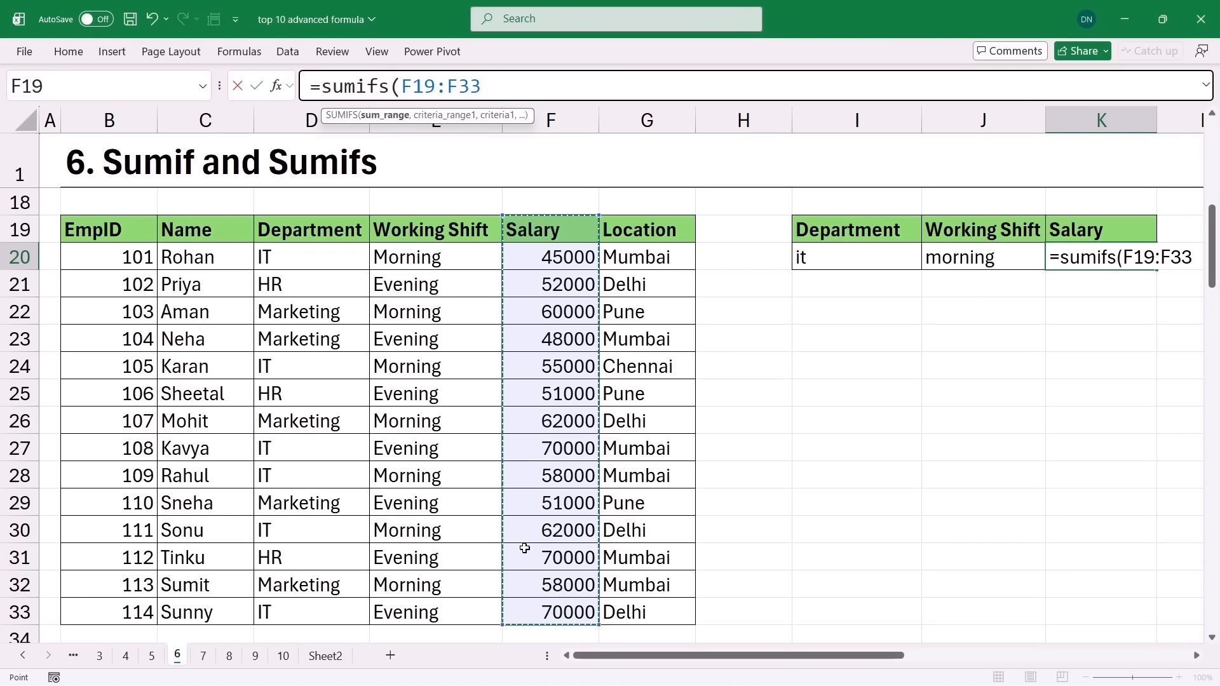
type(",")
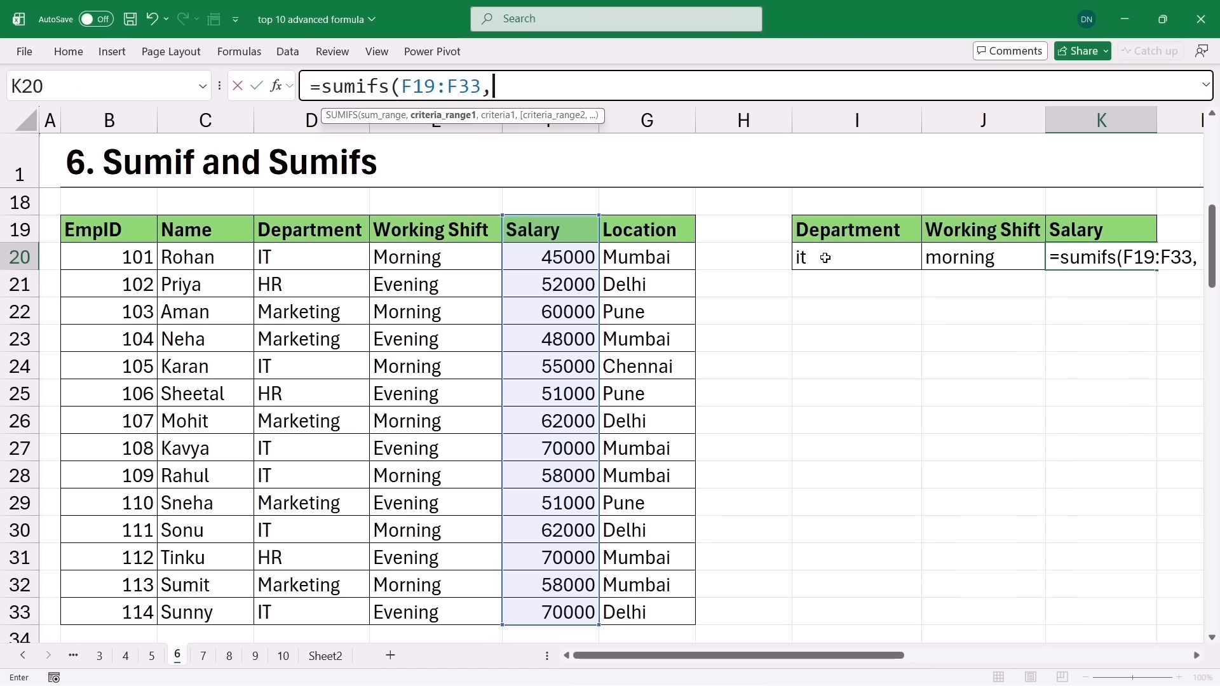
Add the Department column D19:D33 as the first SUMIFS criteria range, with I20 as its criterion
left_click_drag(266, 235, 272, 611)
type(",")
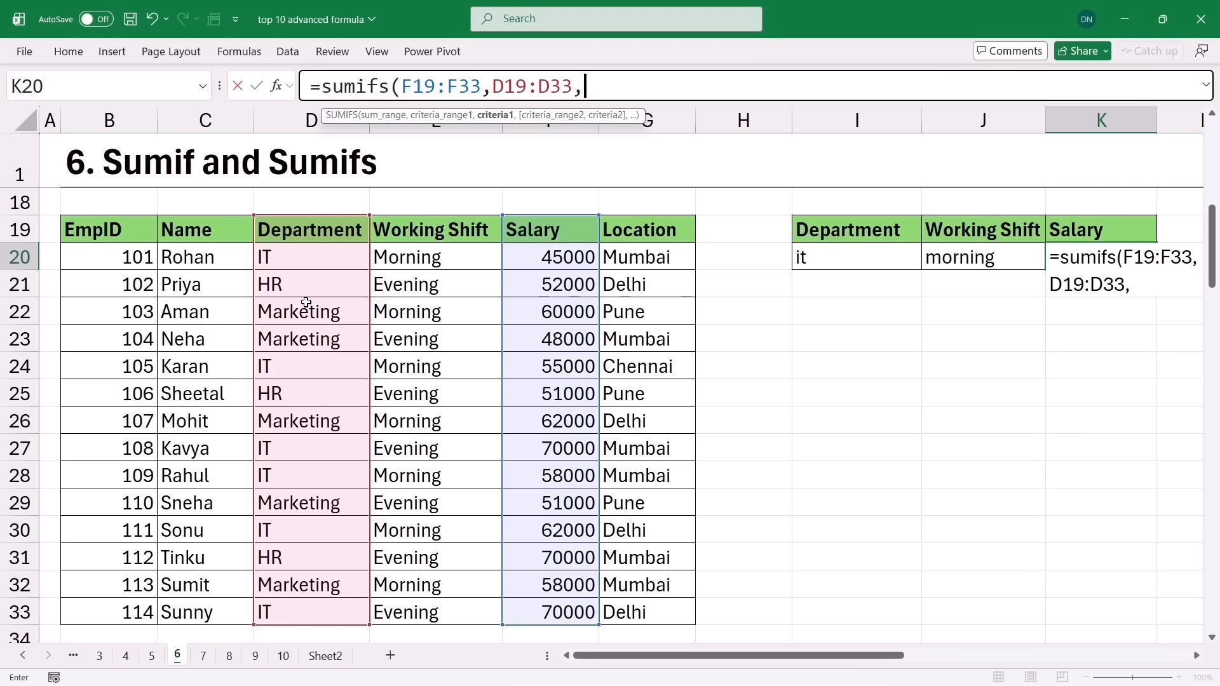
left_click(808, 258)
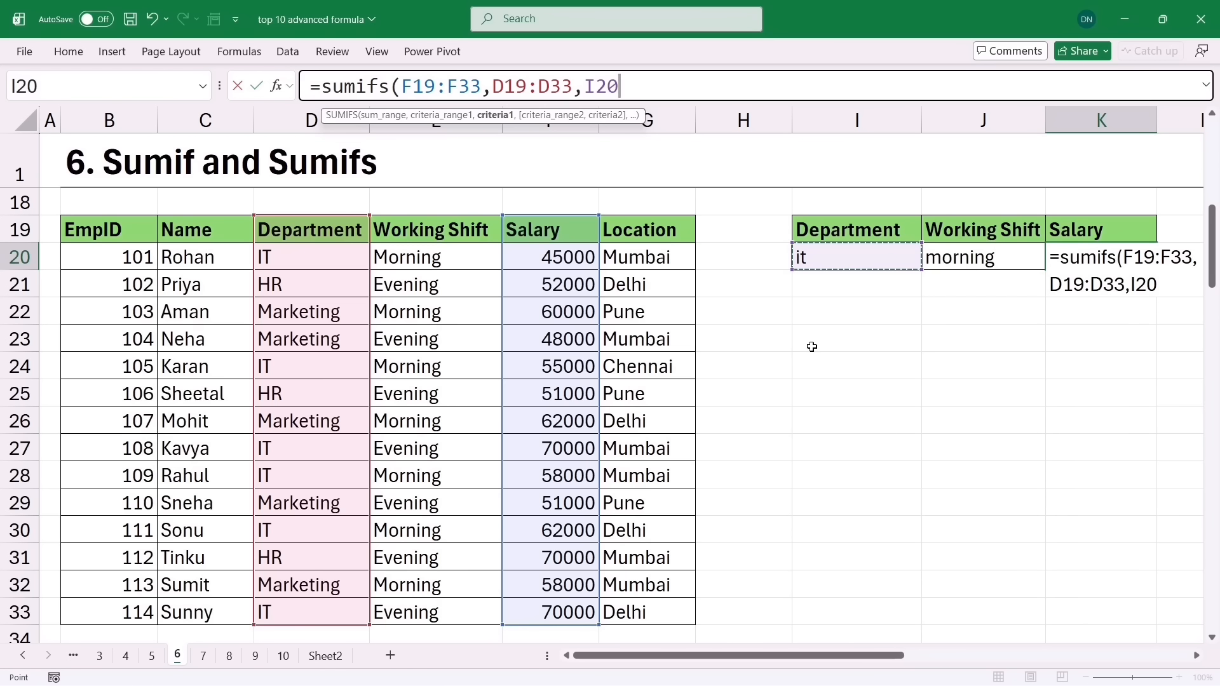
type(",")
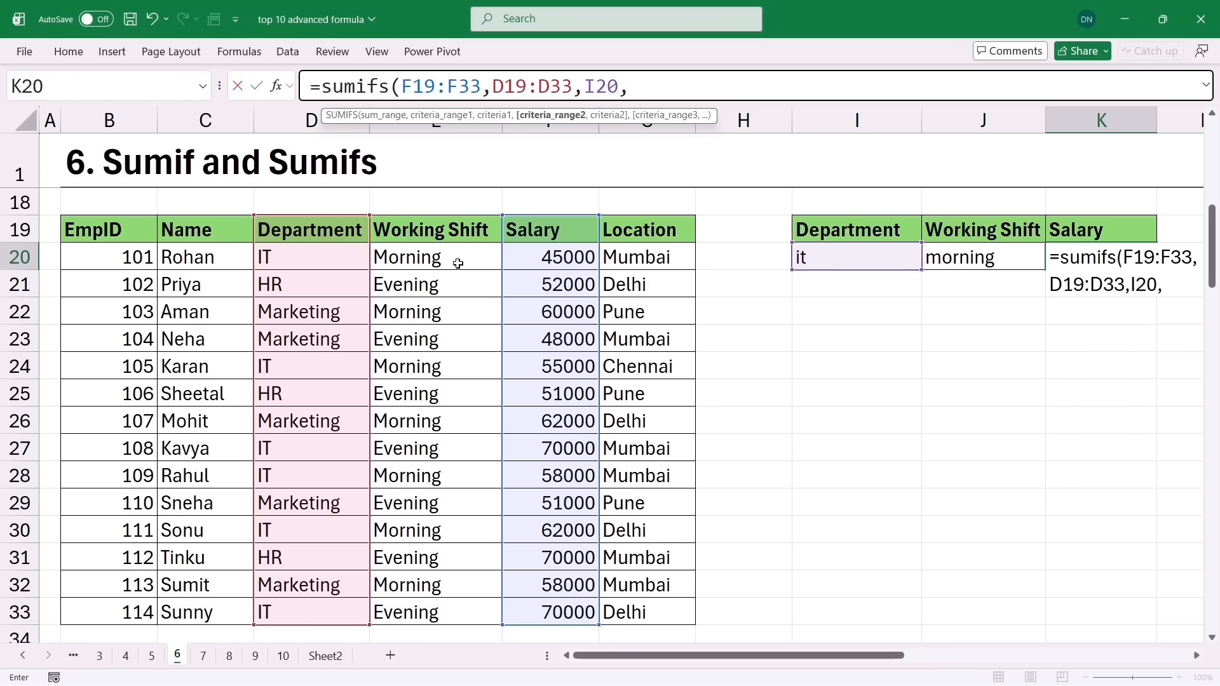
Add the Working Shift column E19:E33 with J20 as the second criterion, and enter the SUMIFS formula
left_click_drag(444, 237, 441, 612)
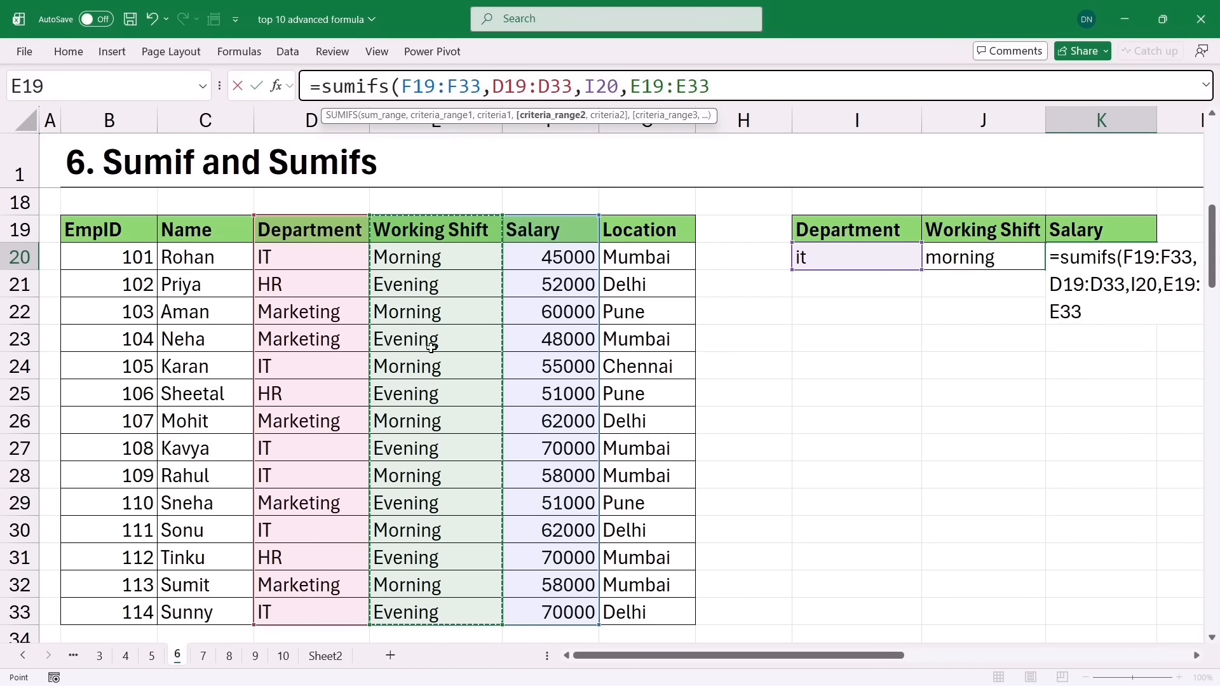
type(",")
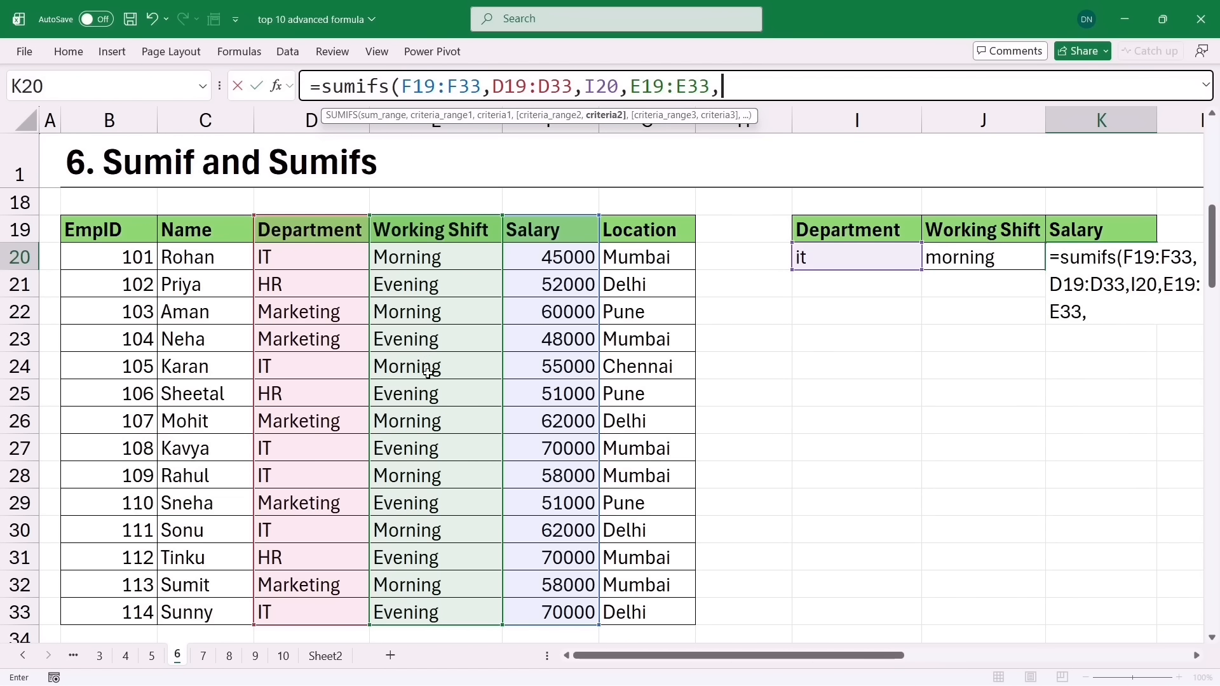
left_click(972, 263)
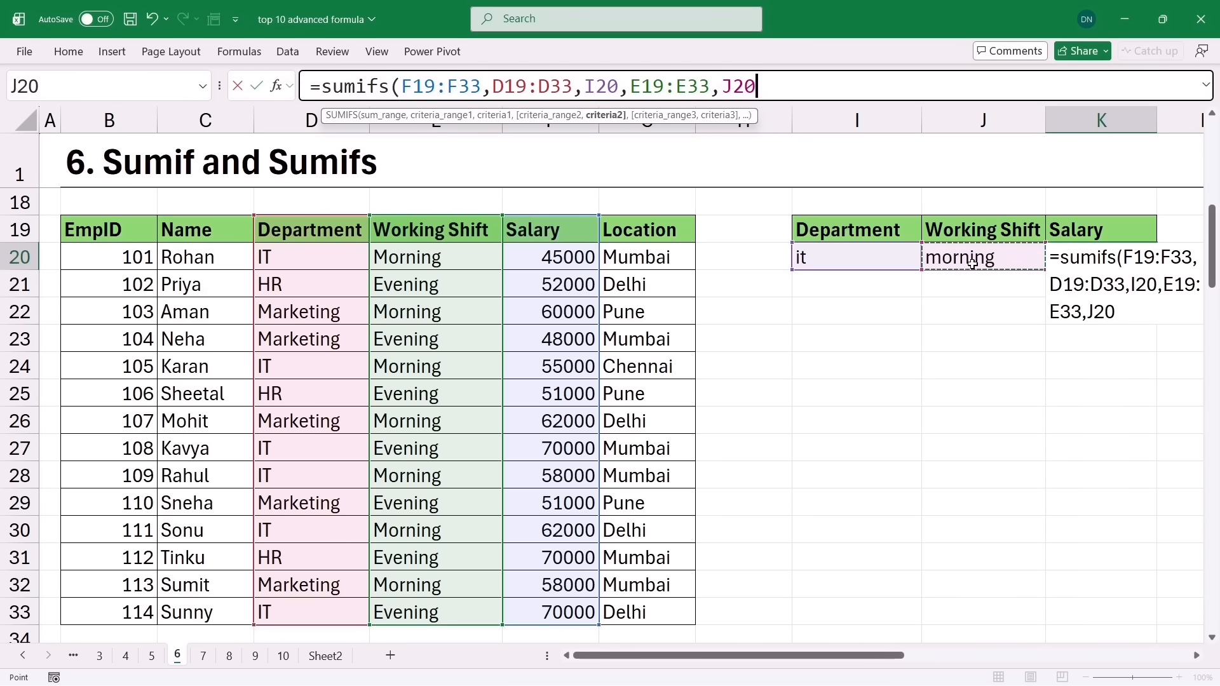
type(")")
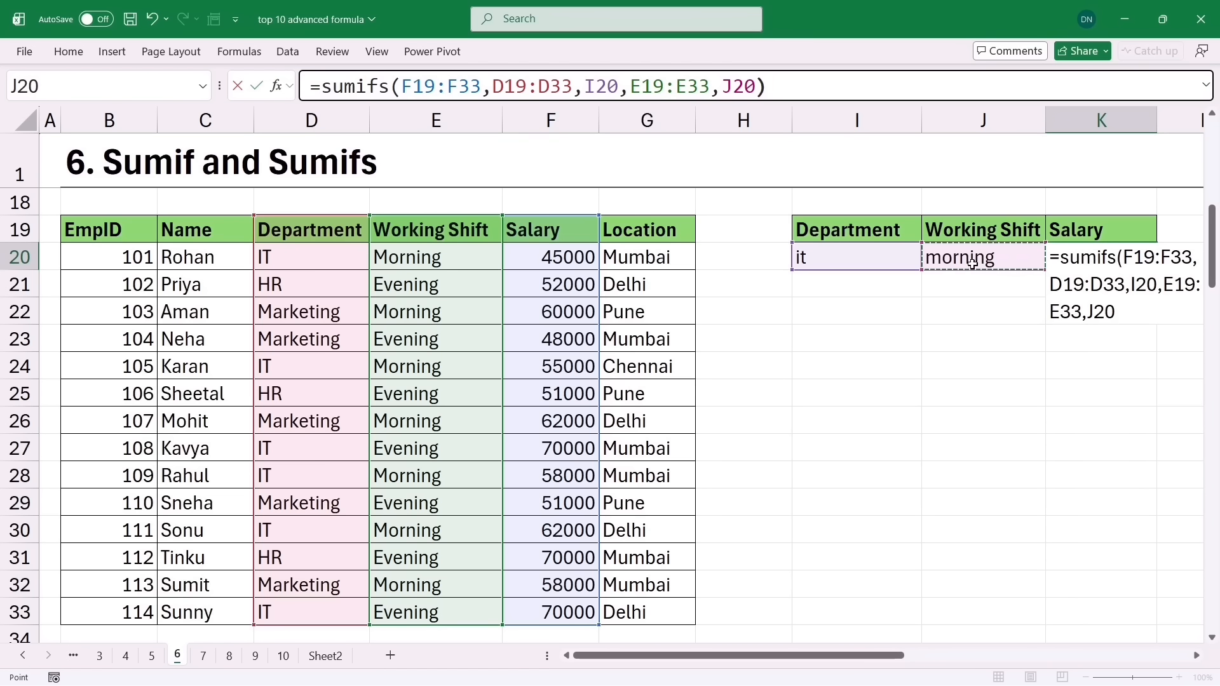
key("Return")
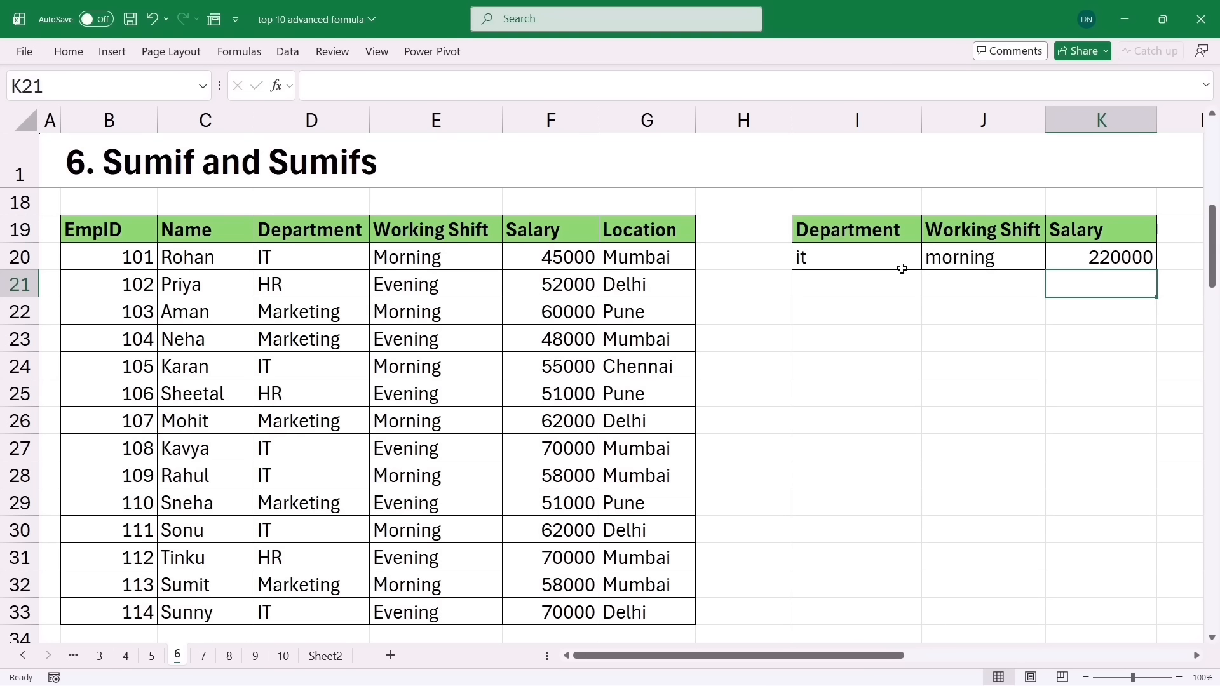
Change the Working Shift criterion in J20 to "evening"
key("Up")
key("Left")
type("ev")
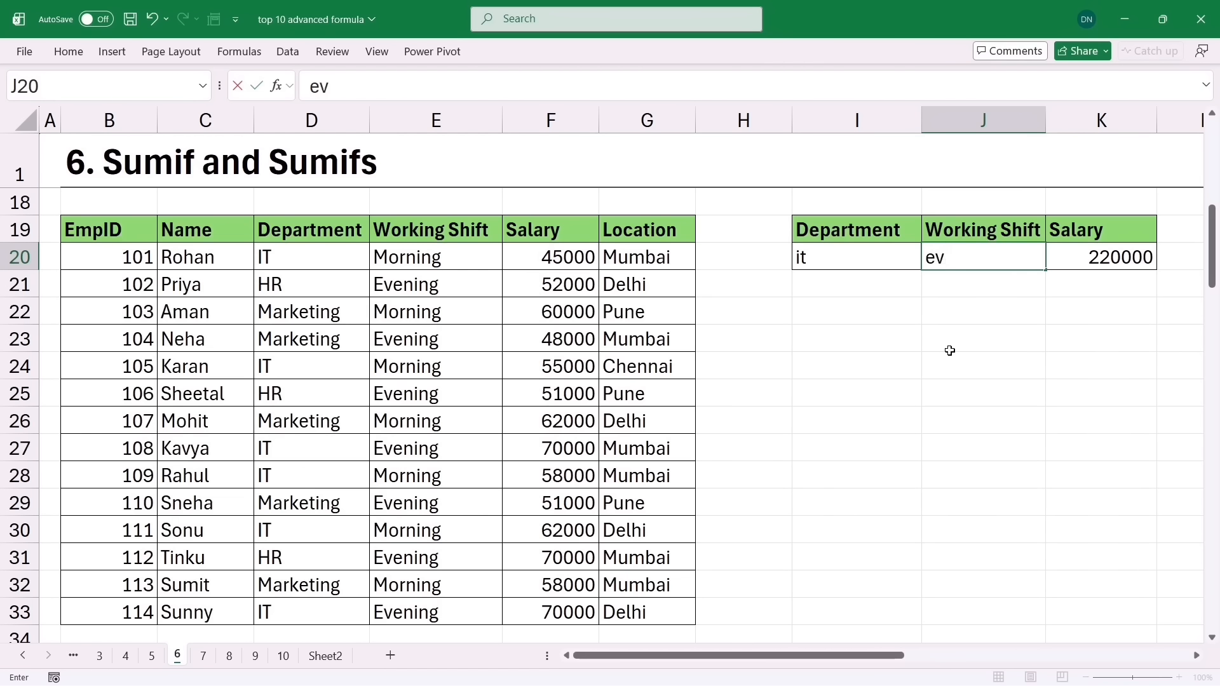
type("ening")
key("Return")
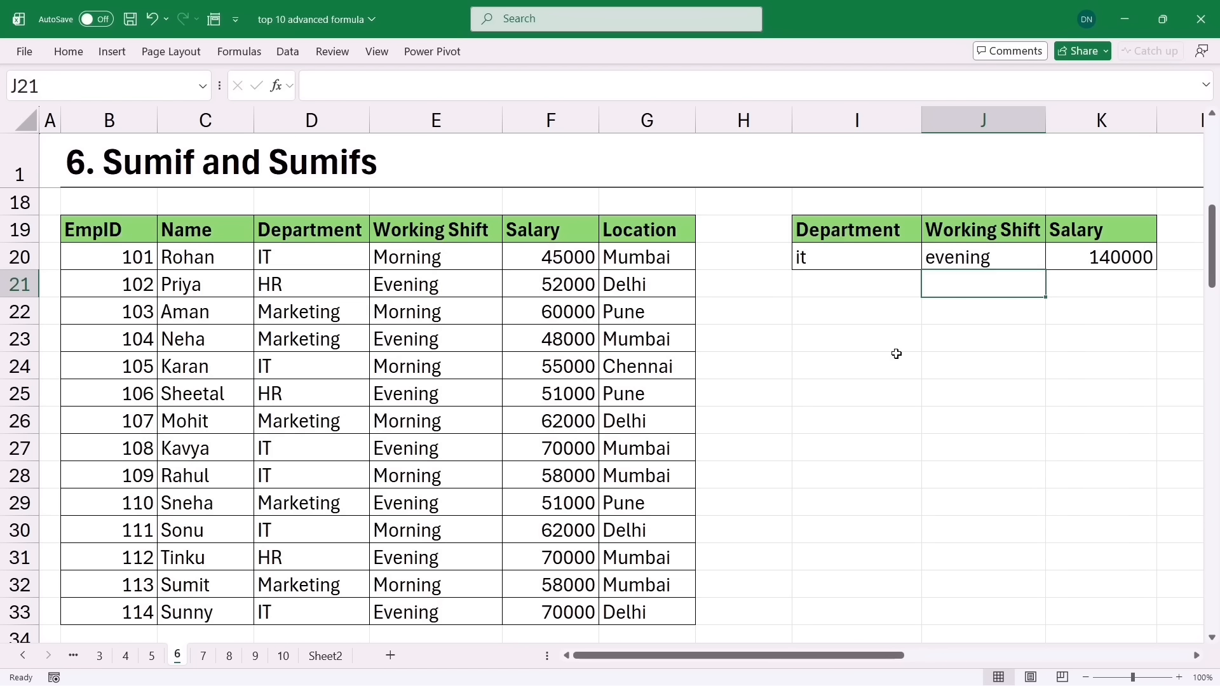
On sheet 7, enter a COUNTIF formula in Total Emp. cell J4 with Department range D3:D17 and criterion I4
left_click(625, 445)
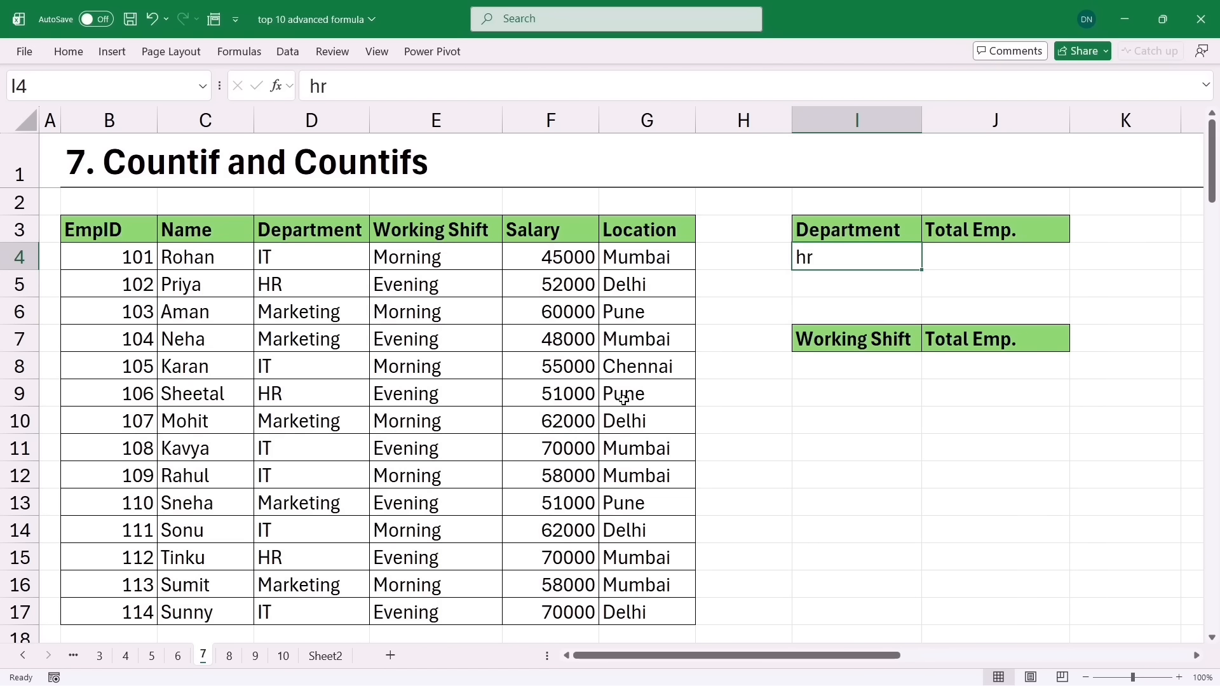
left_click(983, 270)
type("=")
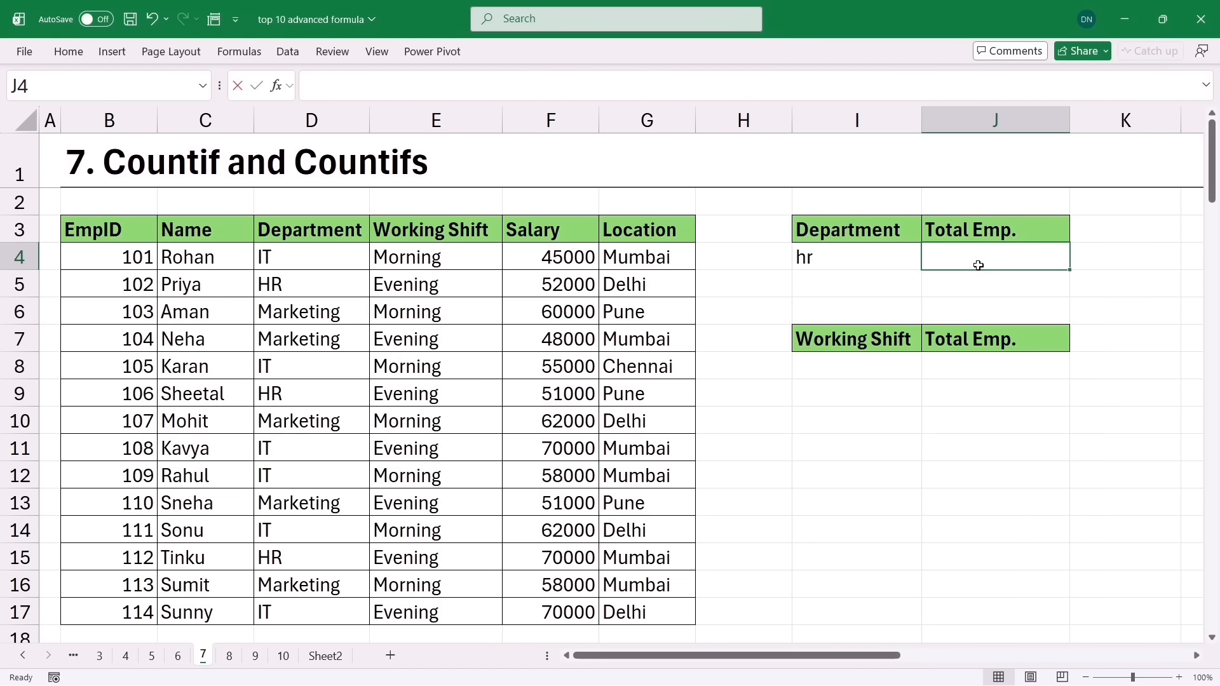
type("co")
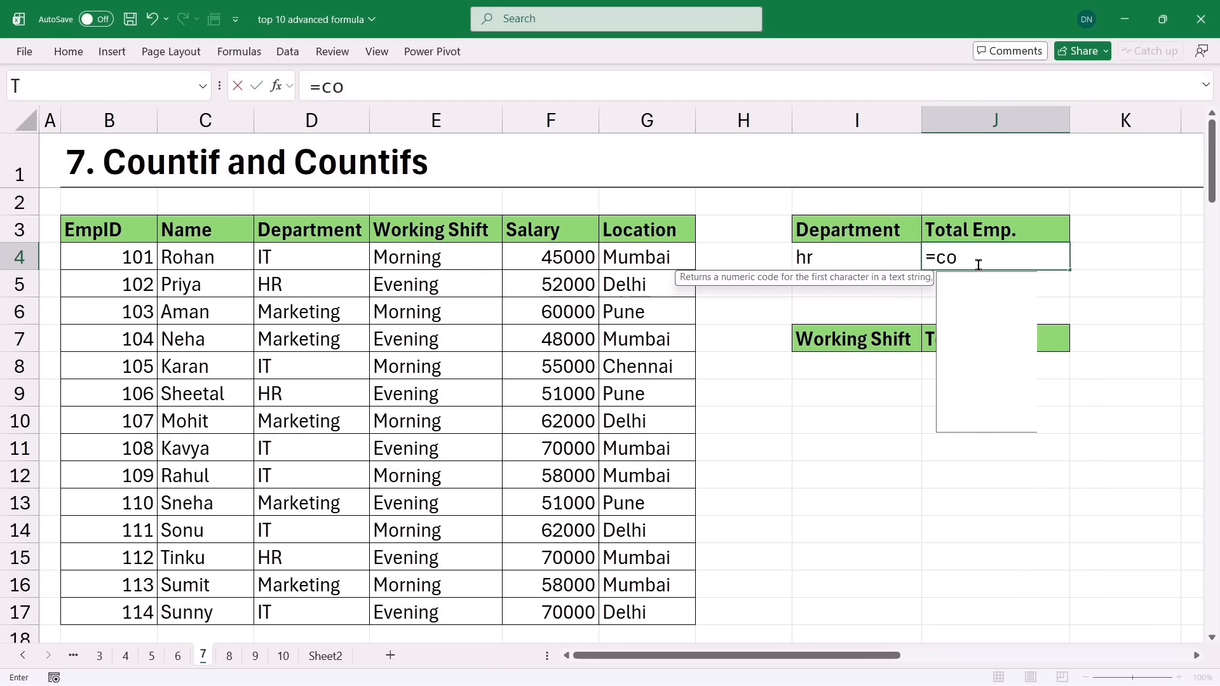
type("untif")
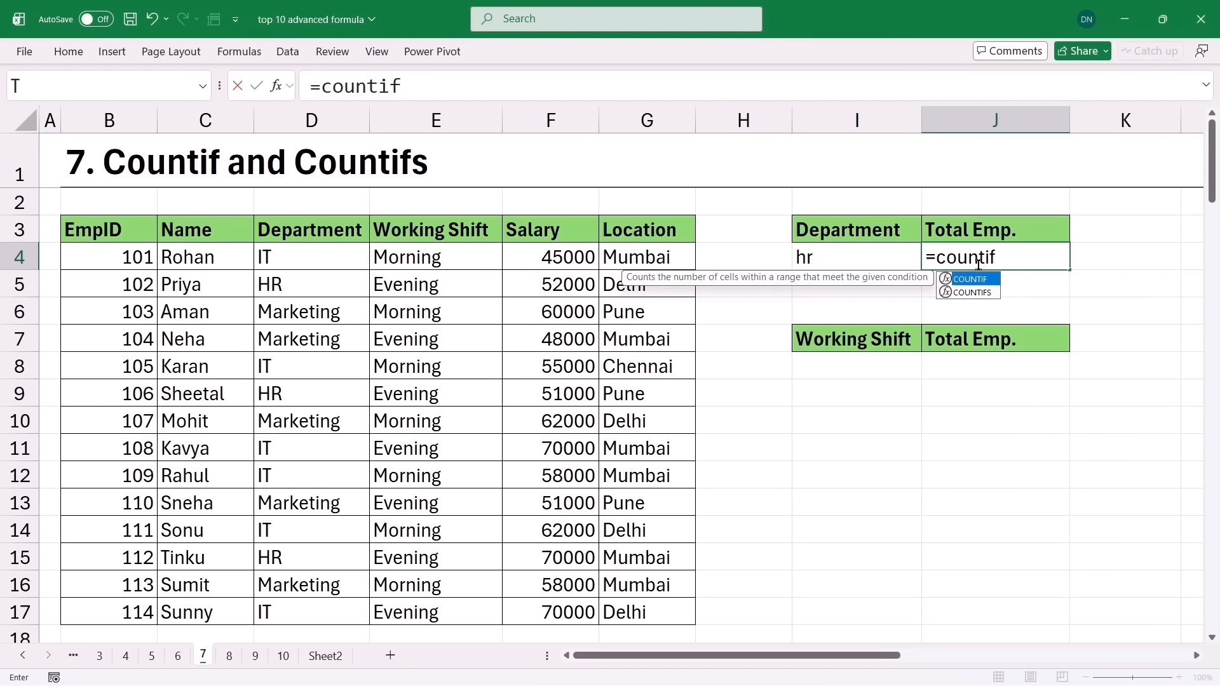
key("Tab")
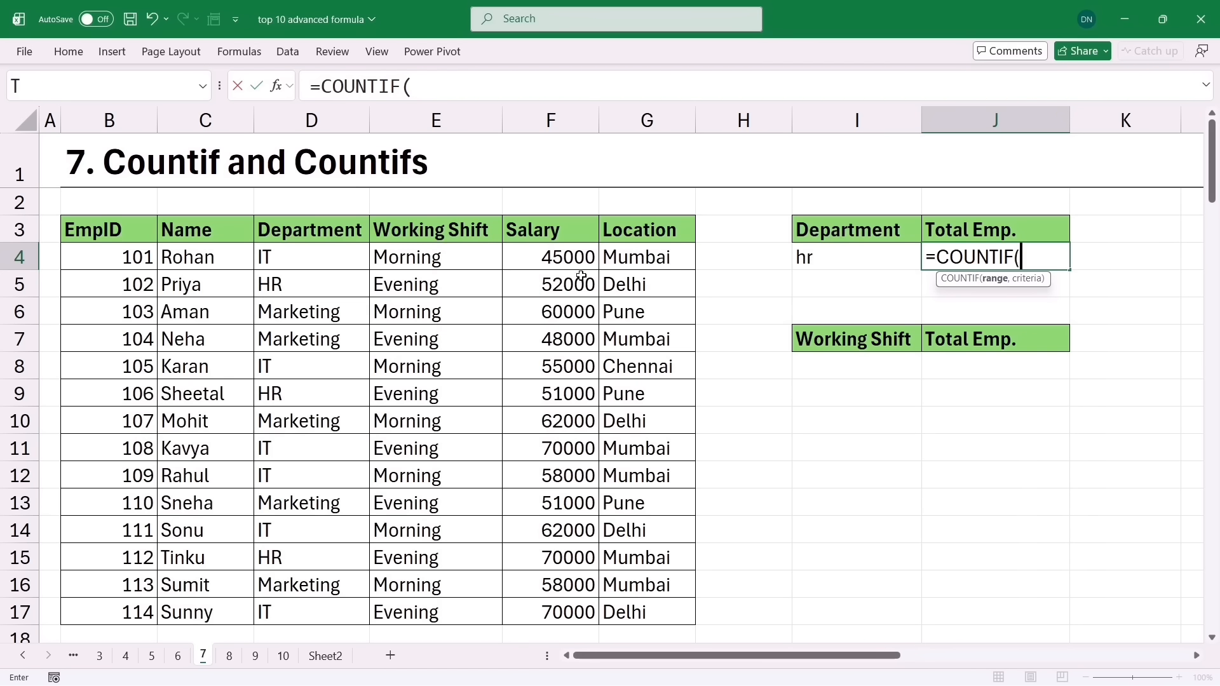
left_click_drag(311, 233, 299, 611)
type(",")
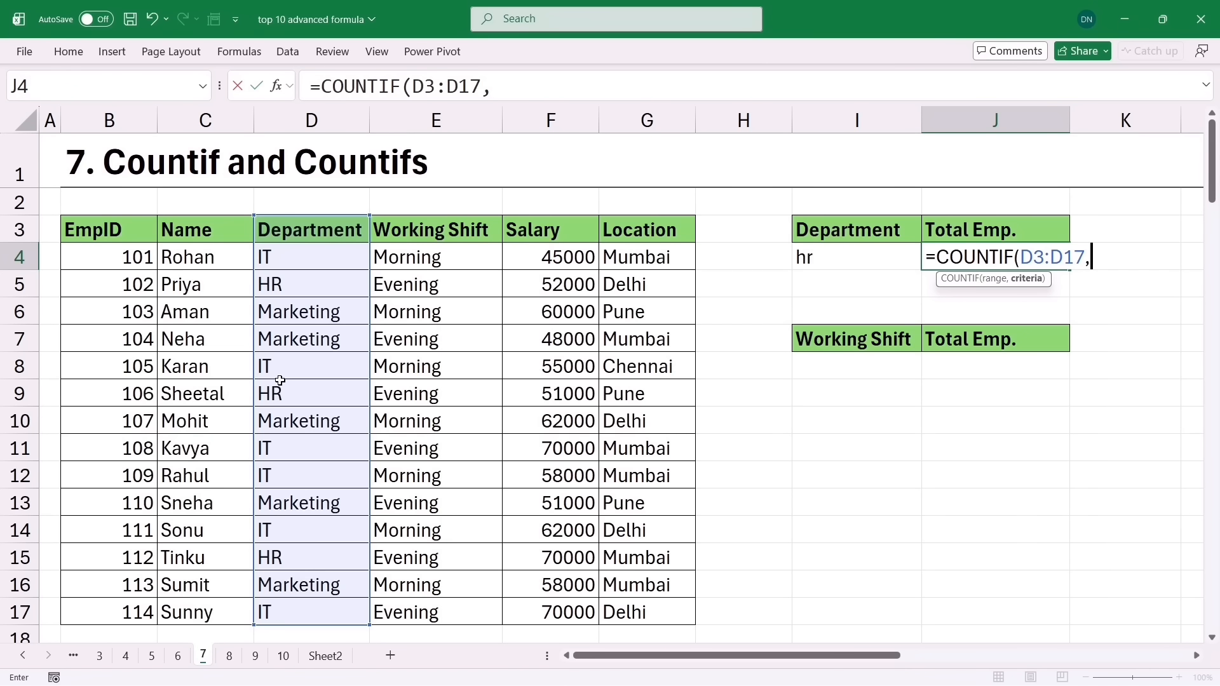
left_click(825, 261)
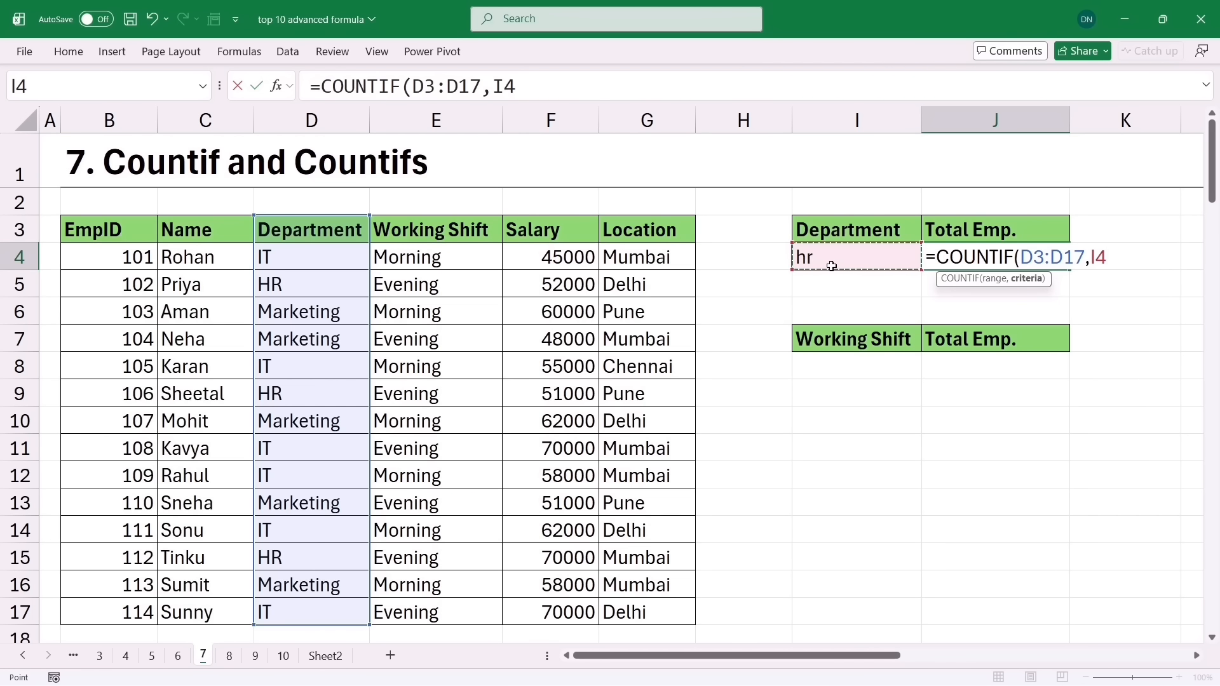
key("Return")
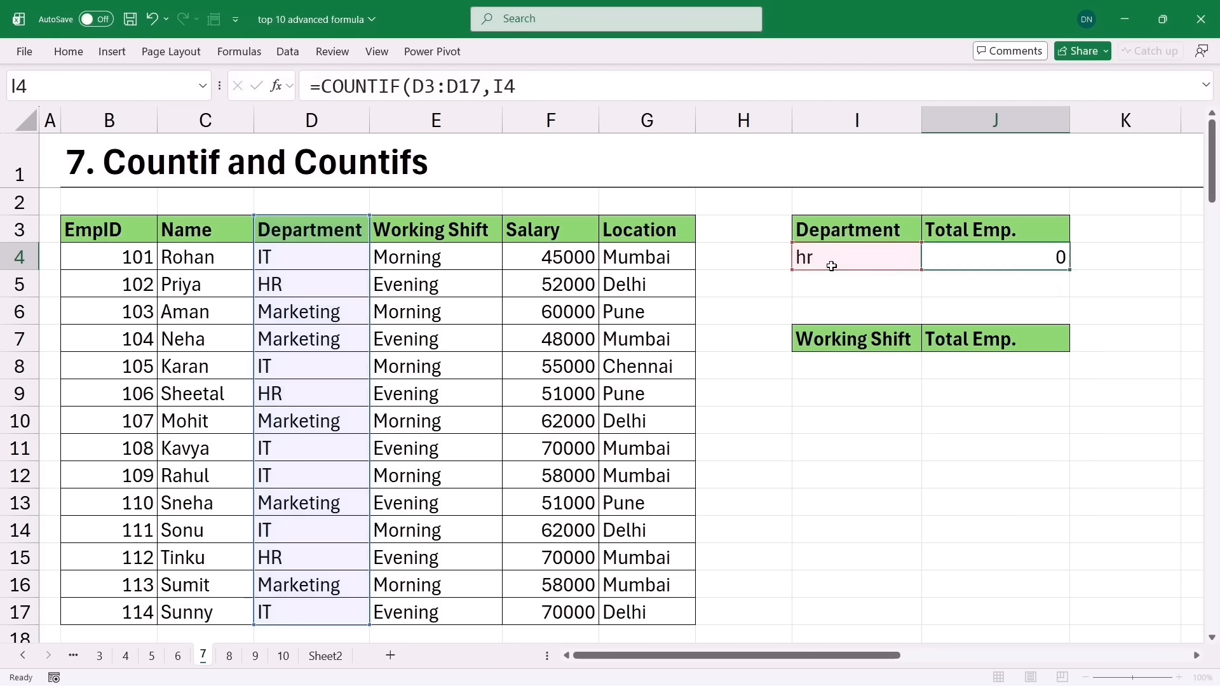
left_click(961, 253)
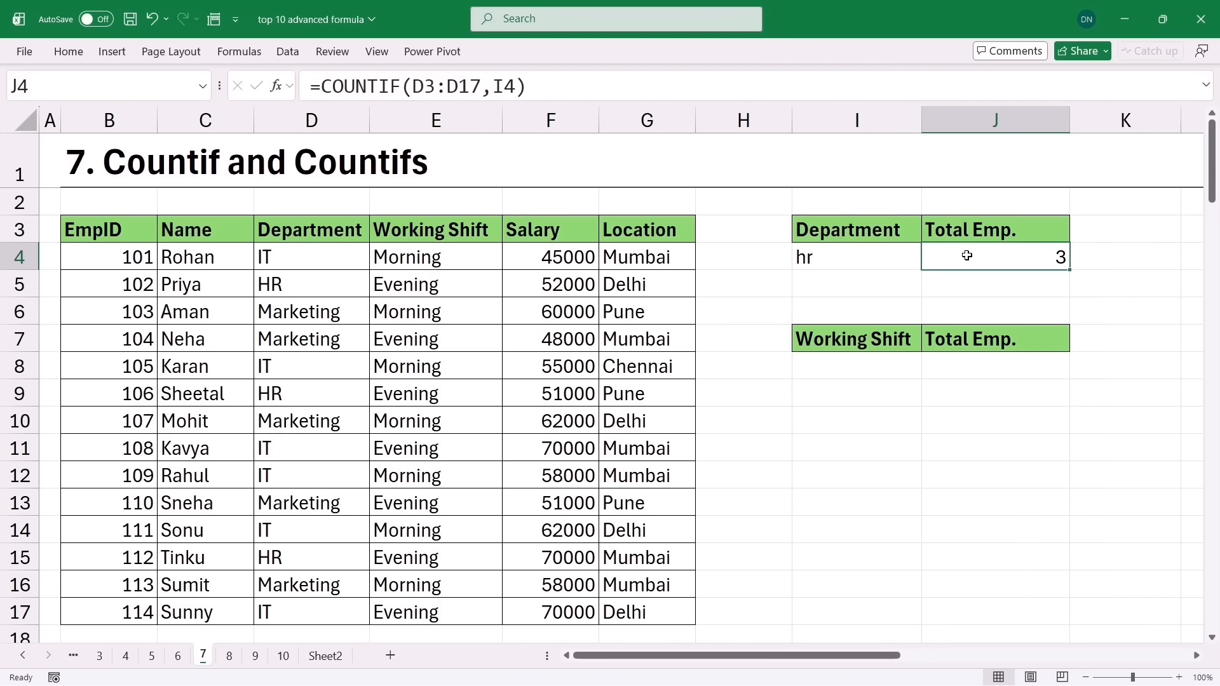
Change the Department criterion in I4 to "it"
left_click(836, 264)
type("it")
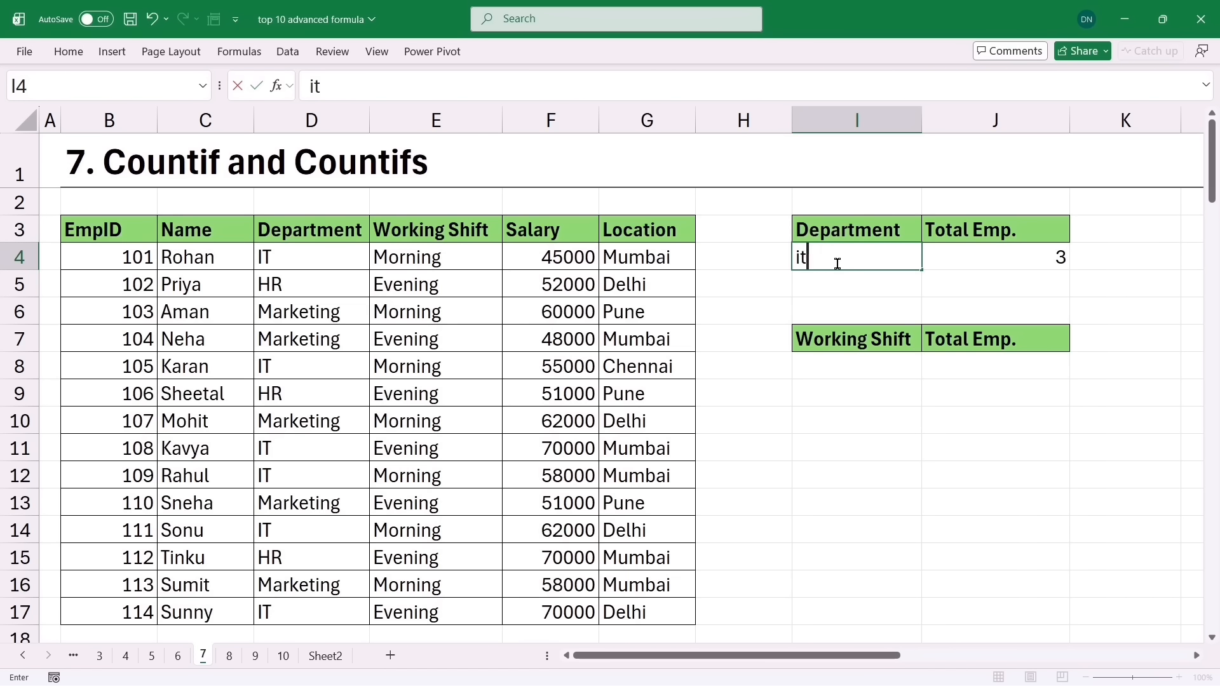
key("Return")
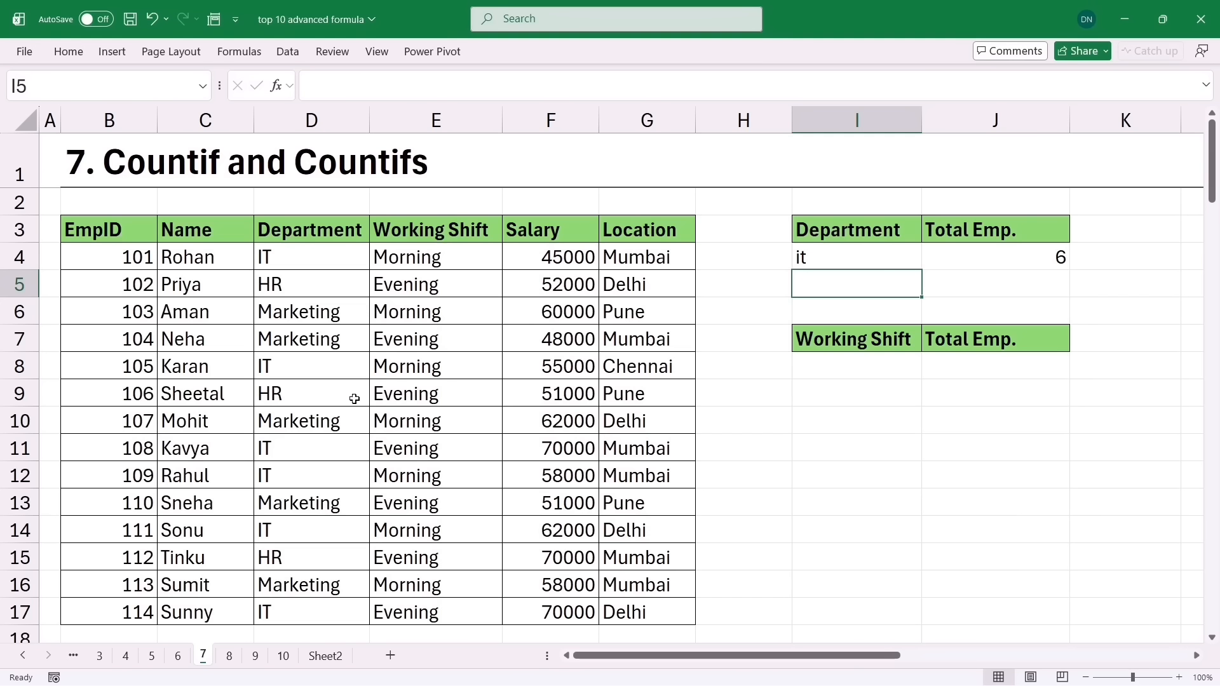
Enter "morning" in Working Shift cell I8, and count its employees in J8 with COUNTIF over E3:E17 and criterion I8
left_click(851, 366)
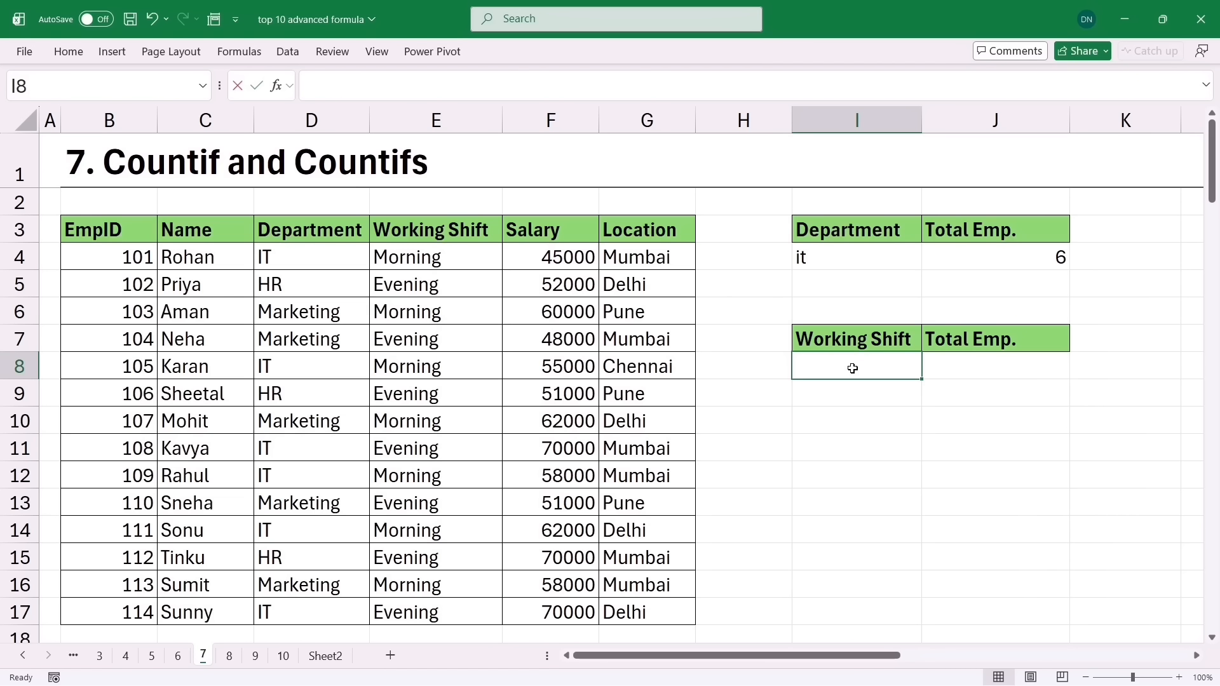
type("morning")
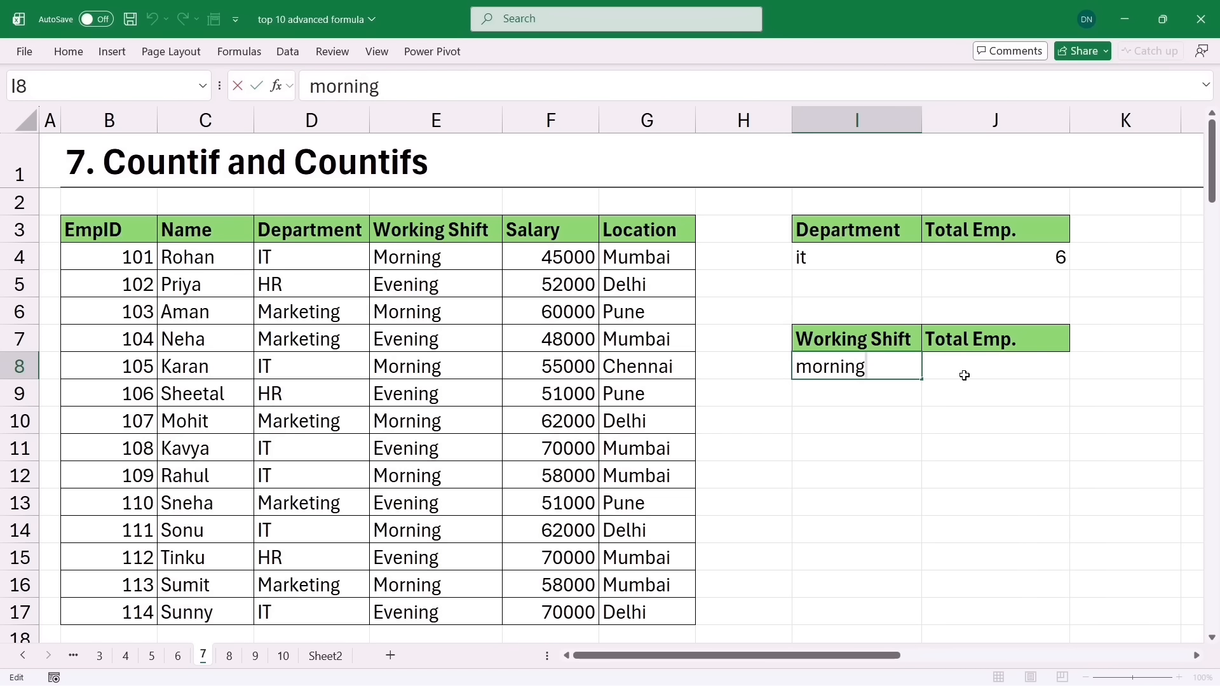
left_click(964, 376)
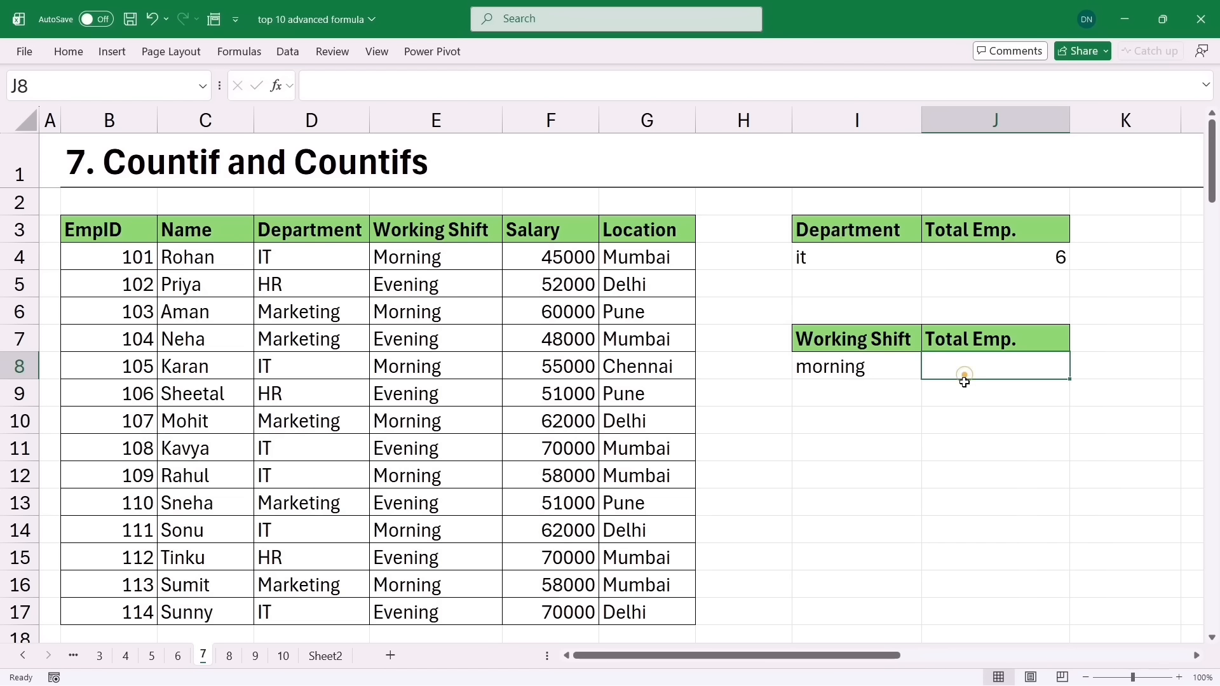
type("=")
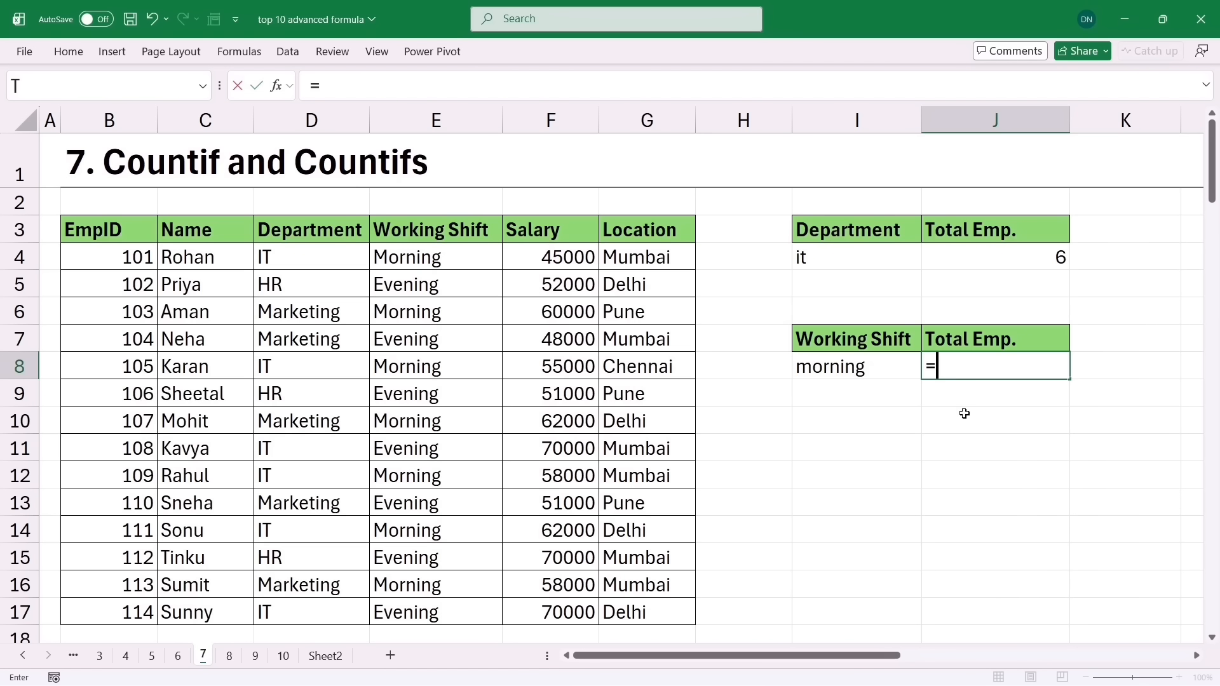
type("count")
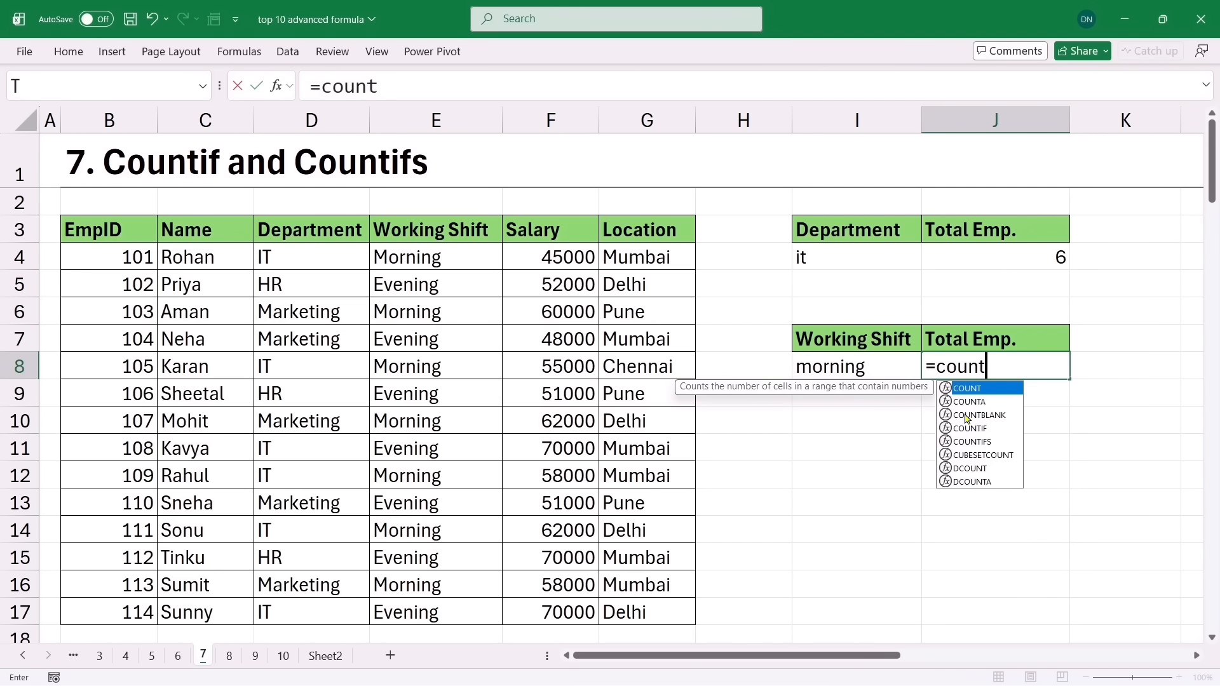
type("if")
key("Tab")
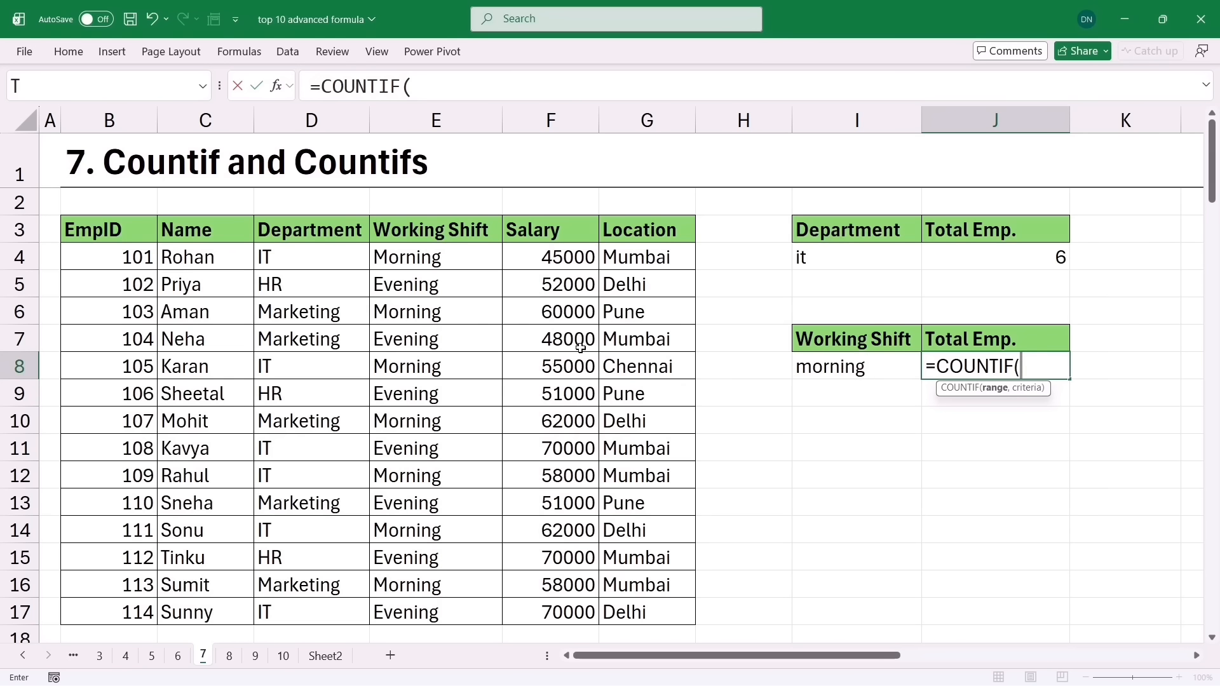
left_click_drag(431, 223, 436, 615)
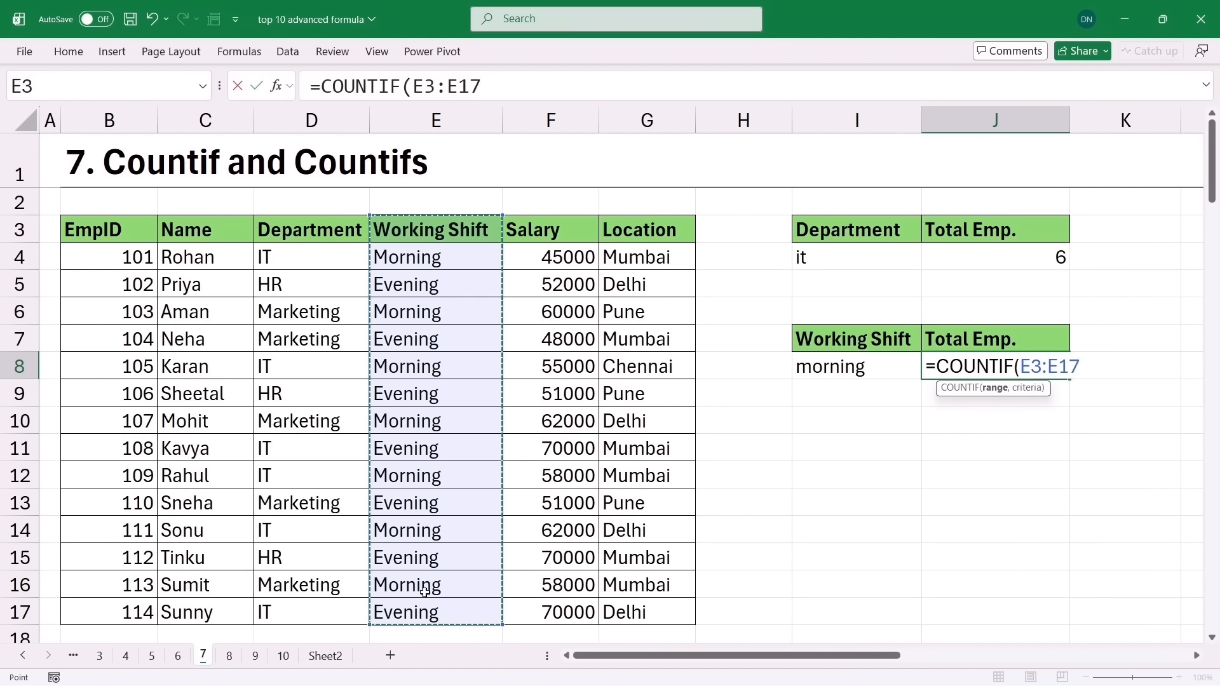
type(",")
left_click(826, 367)
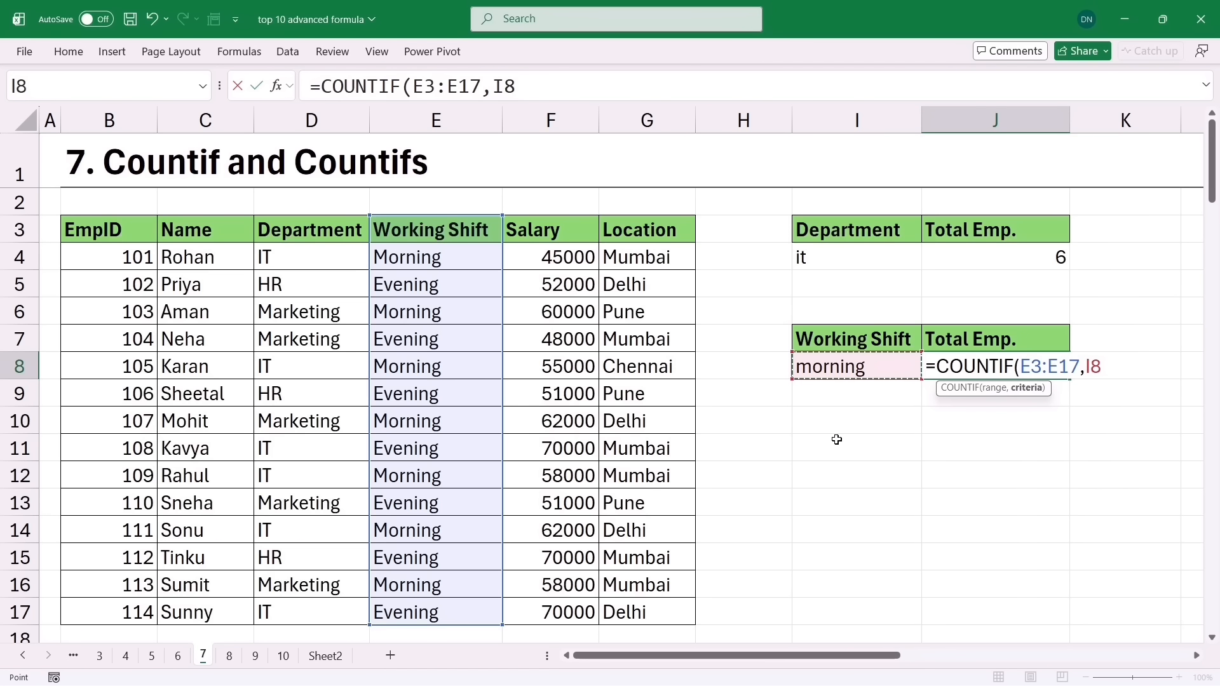
key("Return")
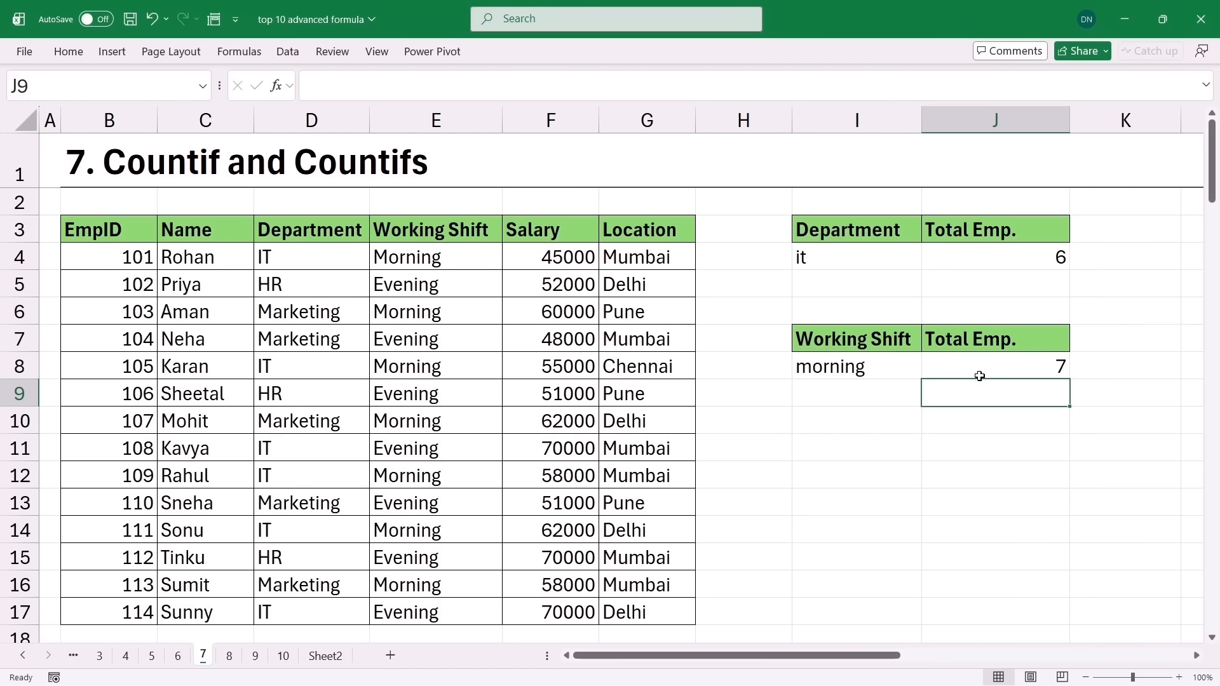
In the second exercise table on sheet 7, start a COUNTIFS formula in Total Emp. cell K20
left_click(876, 373)
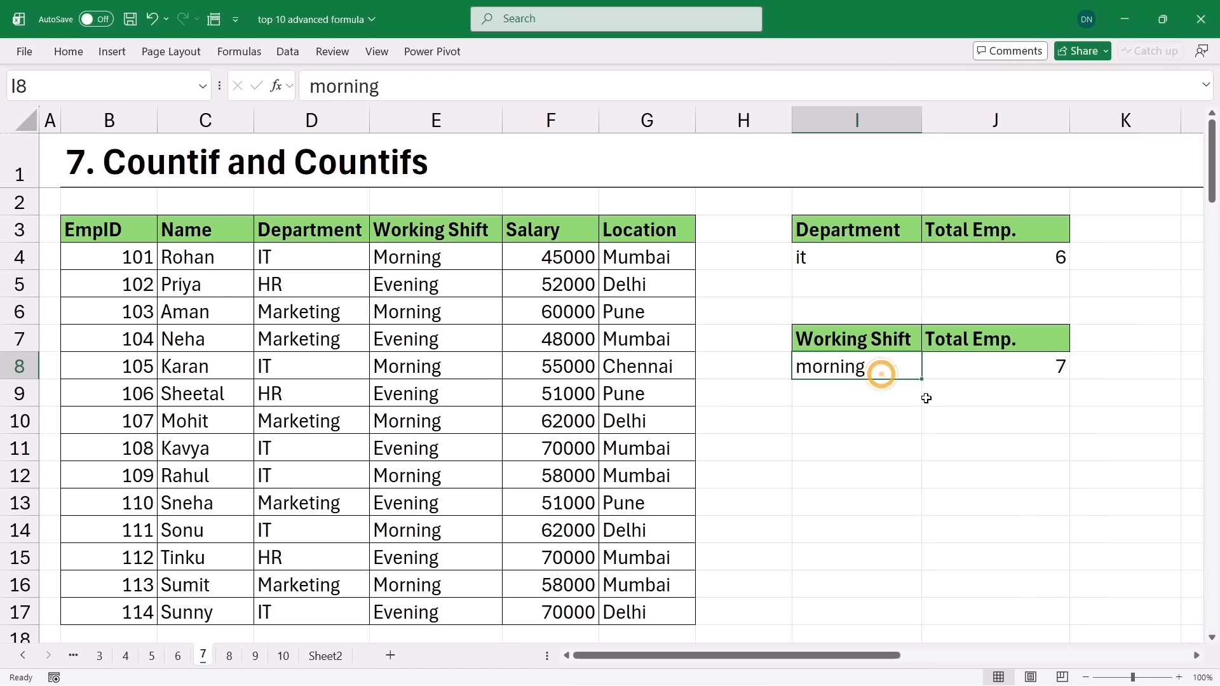
left_click(846, 445)
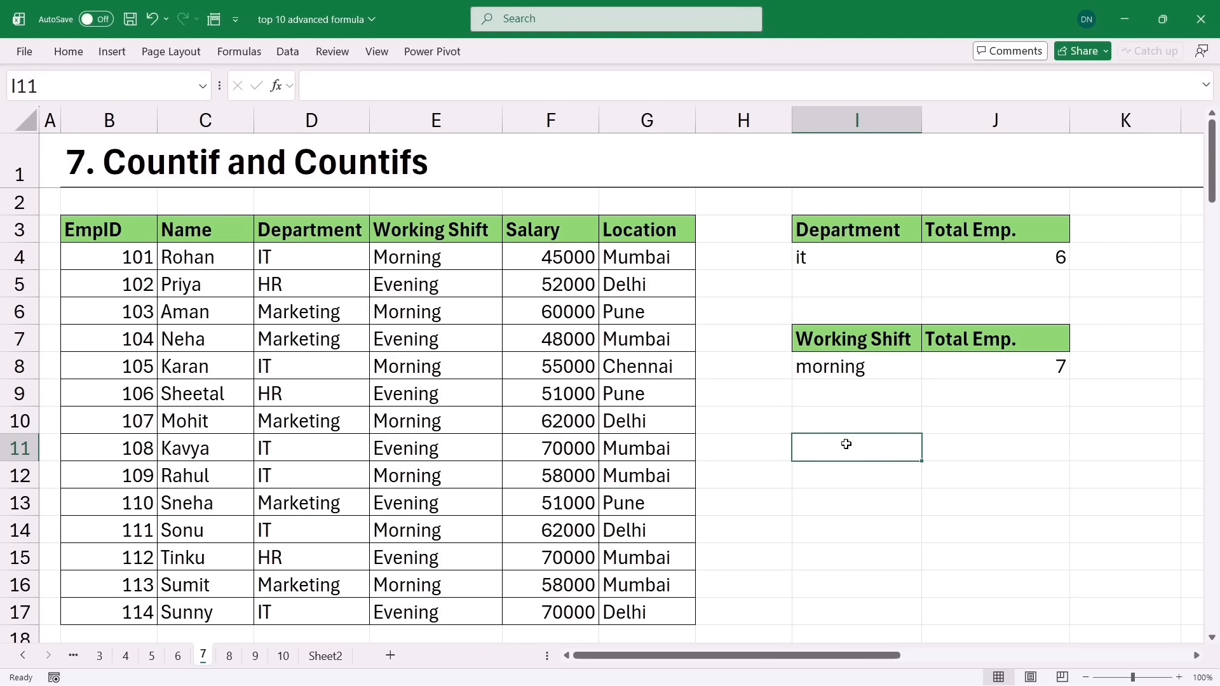
key("Page_Down")
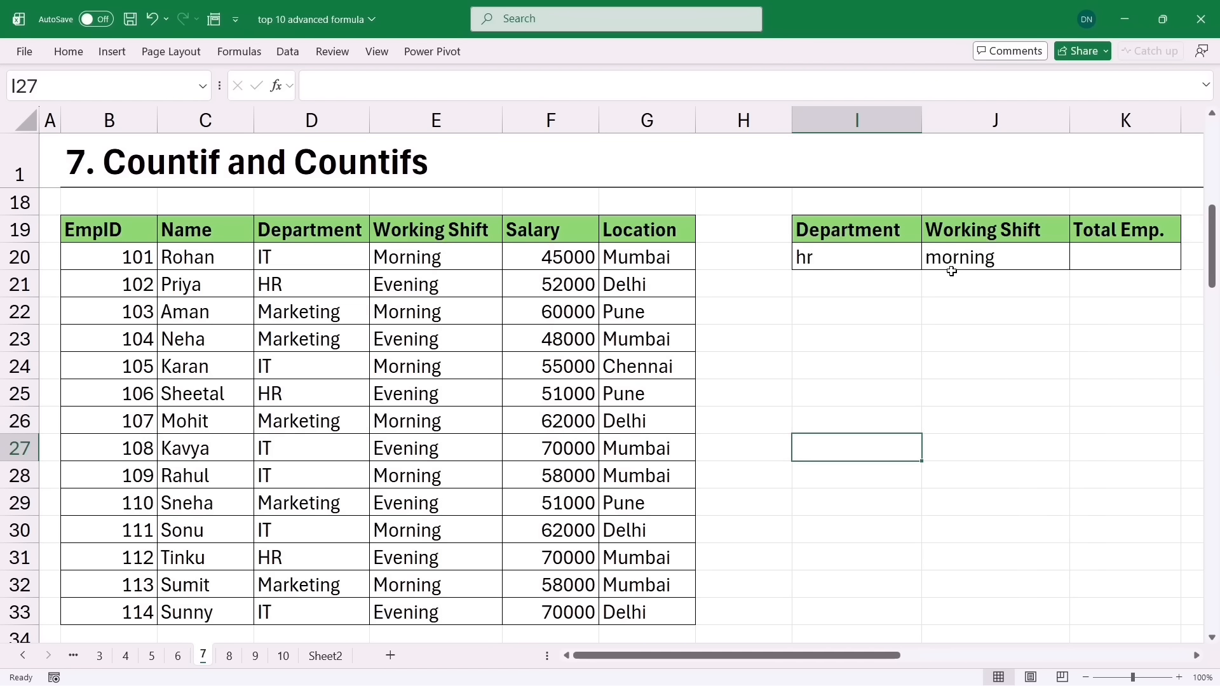
left_click(1113, 262)
type("=co")
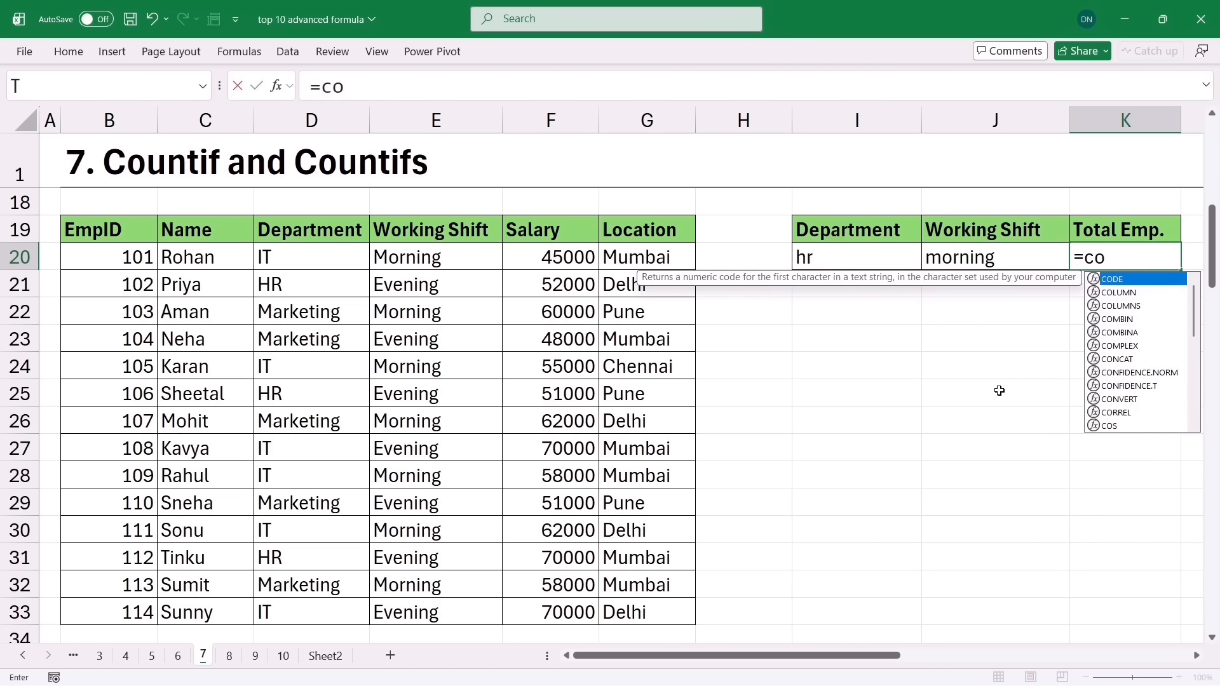
type("unt")
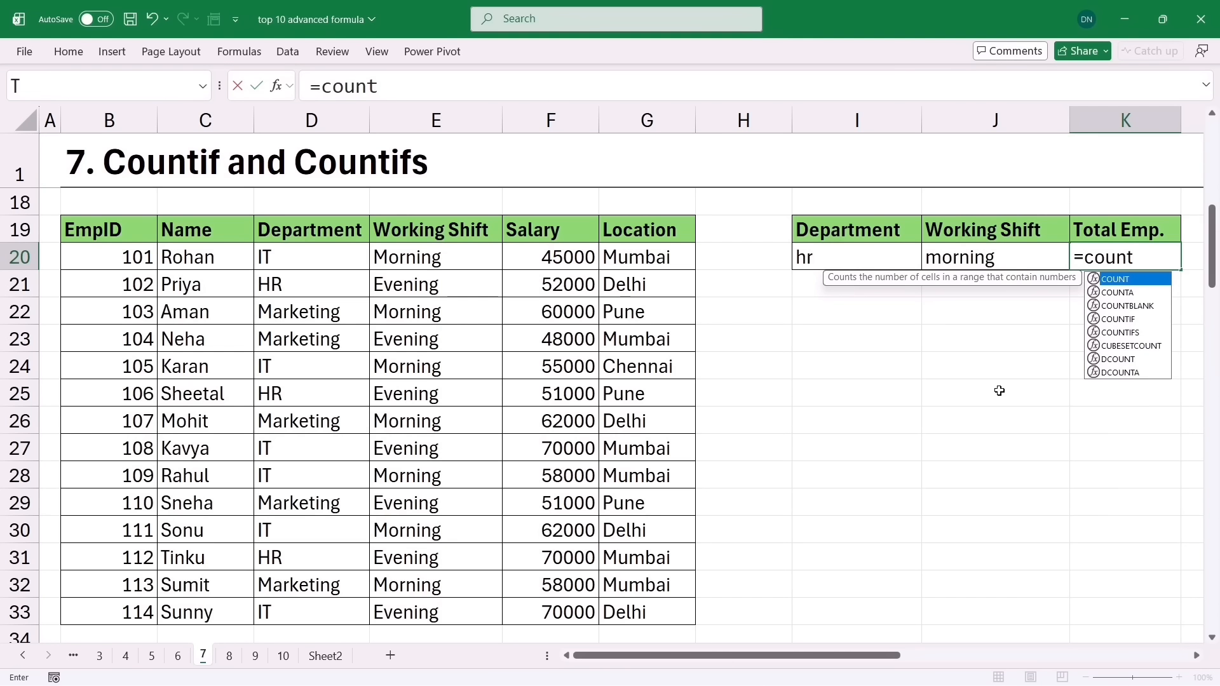
type("if")
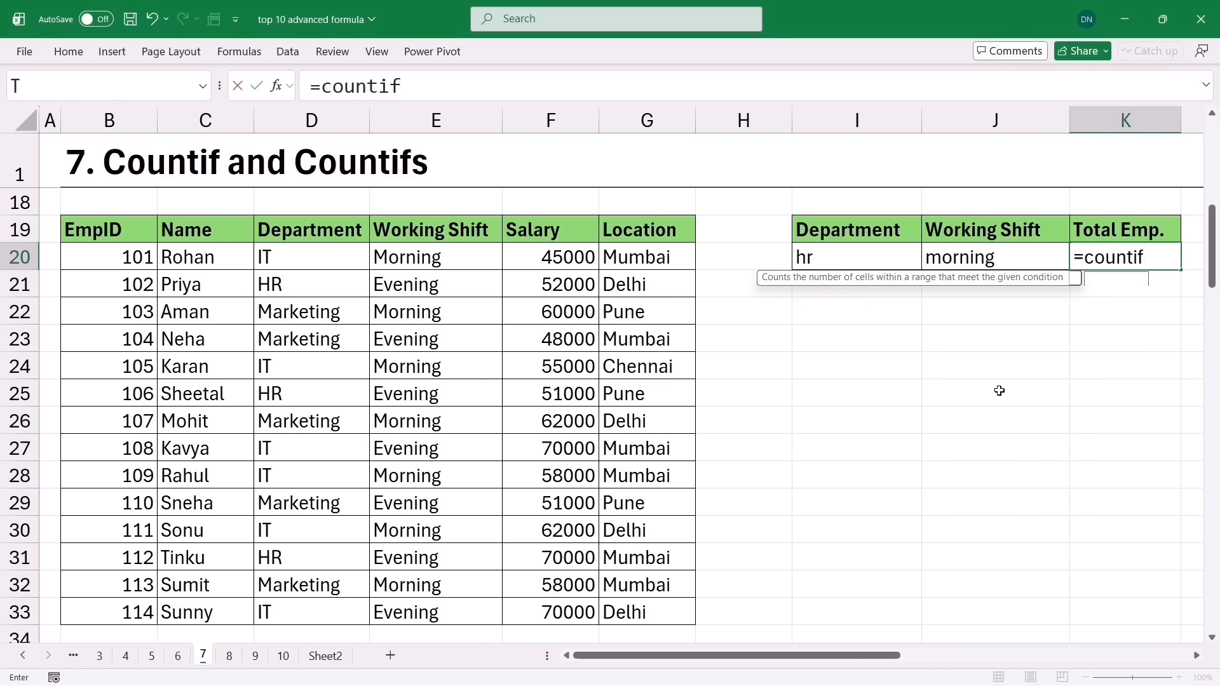
type("s")
key("Tab")
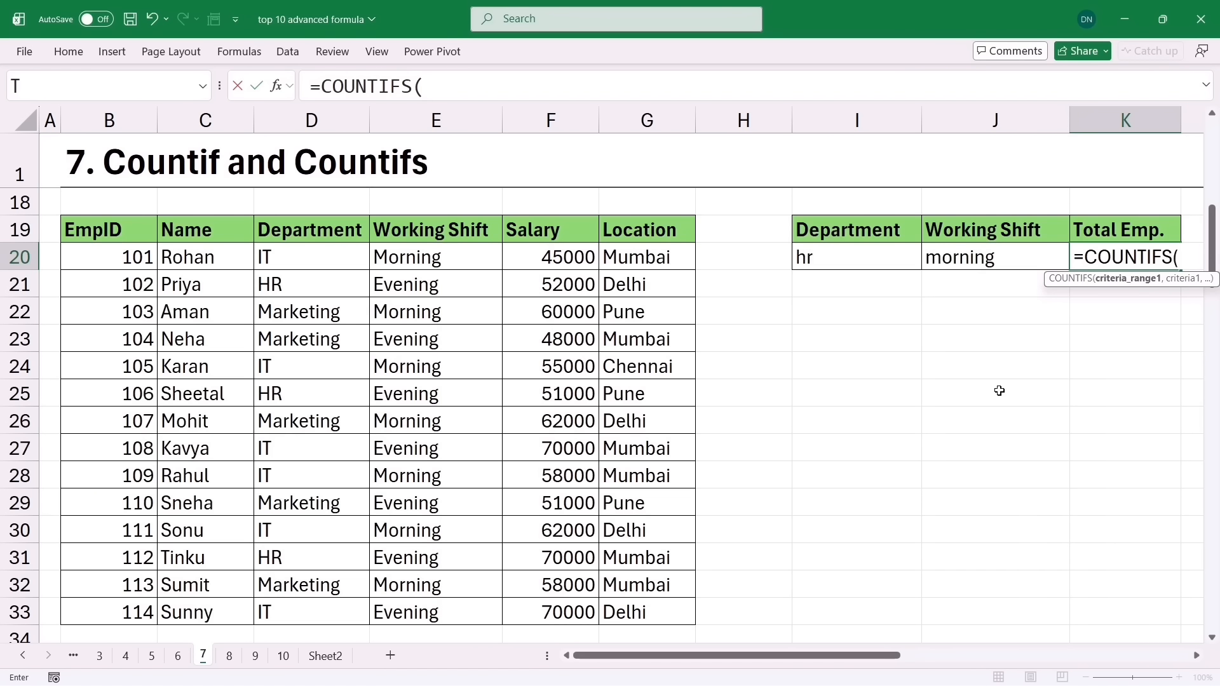
Add the Department column D19:D33 as the first COUNTIFS criteria range, with I20 as its criterion
left_click(470, 89)
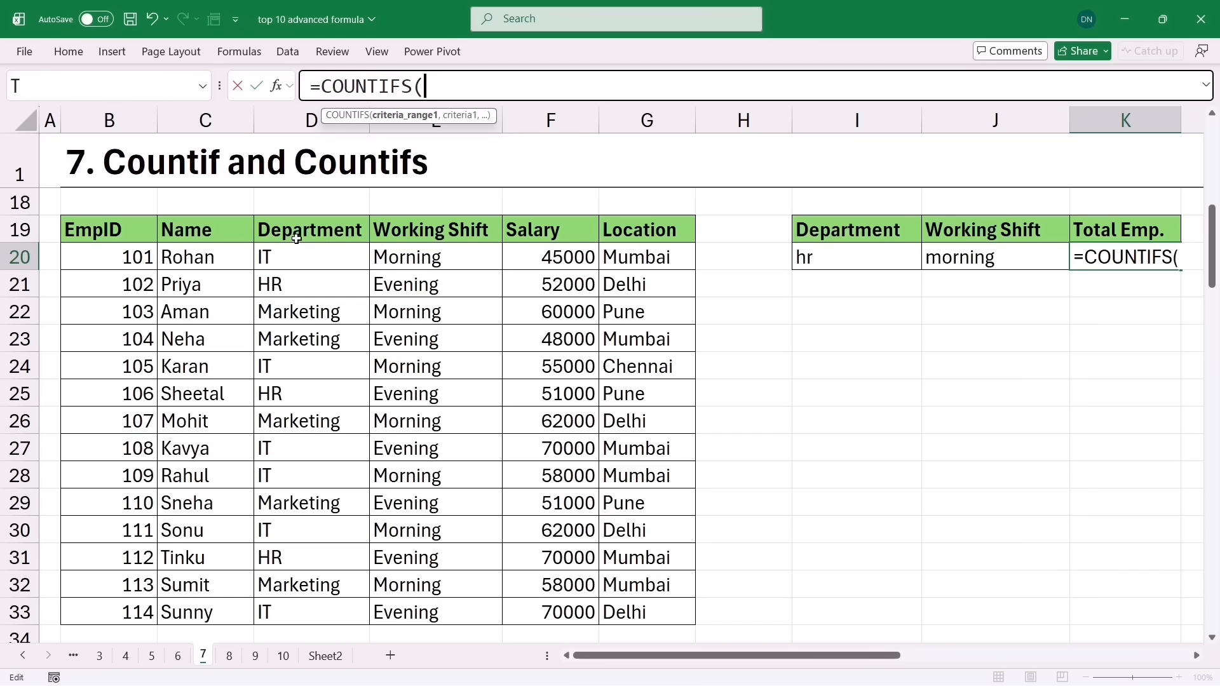
left_click_drag(296, 237, 296, 612)
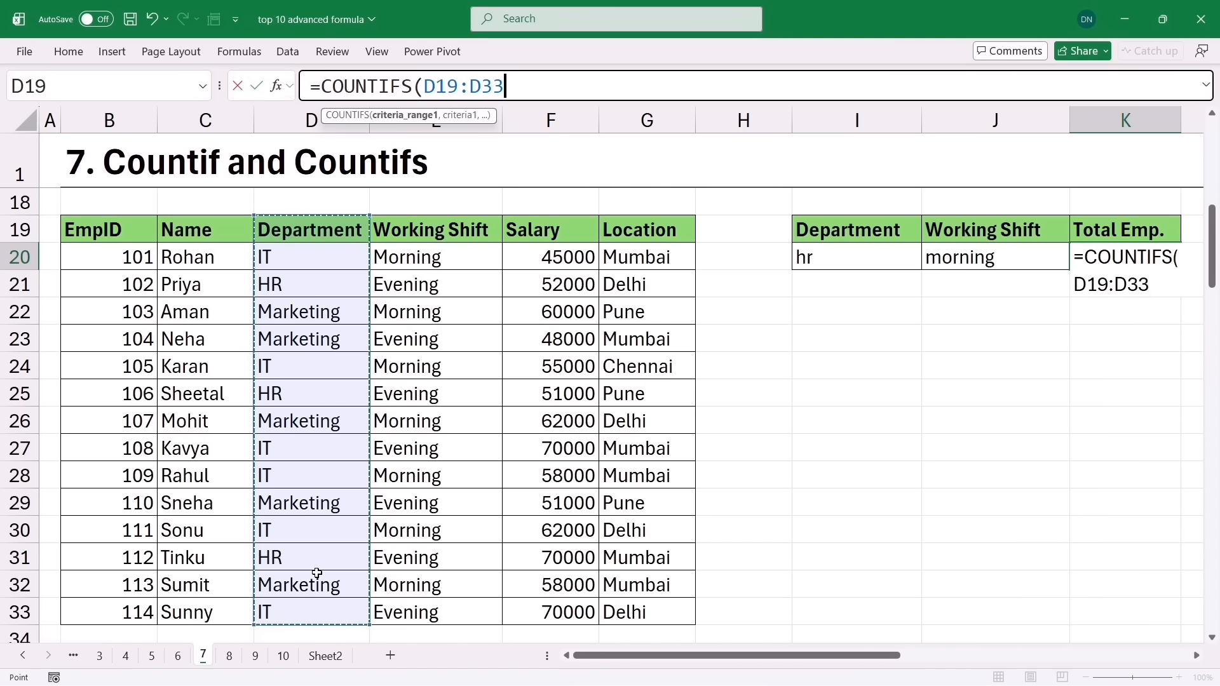
type(",")
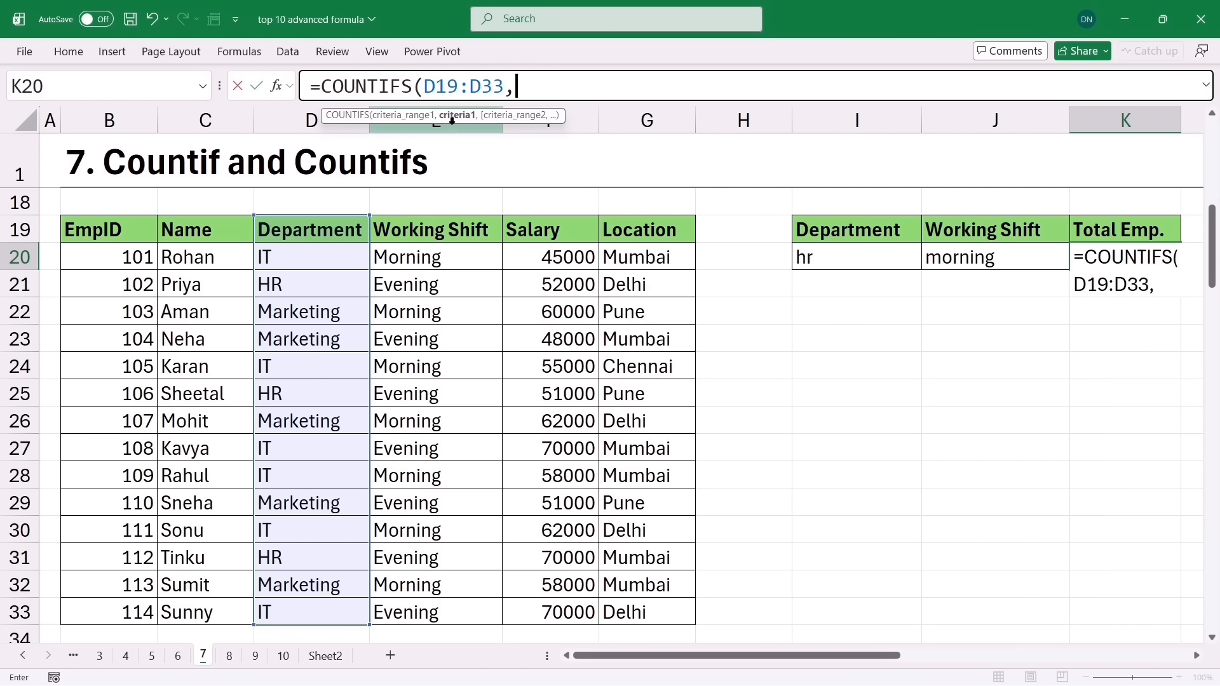
left_click(816, 258)
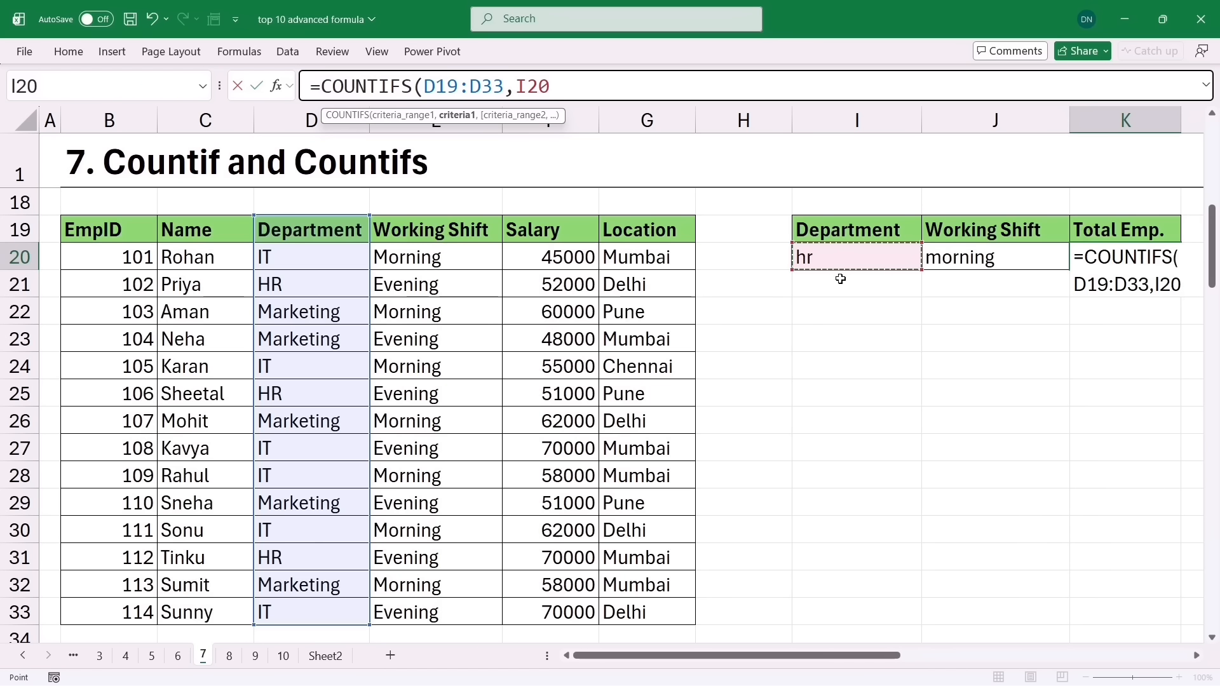
type(",")
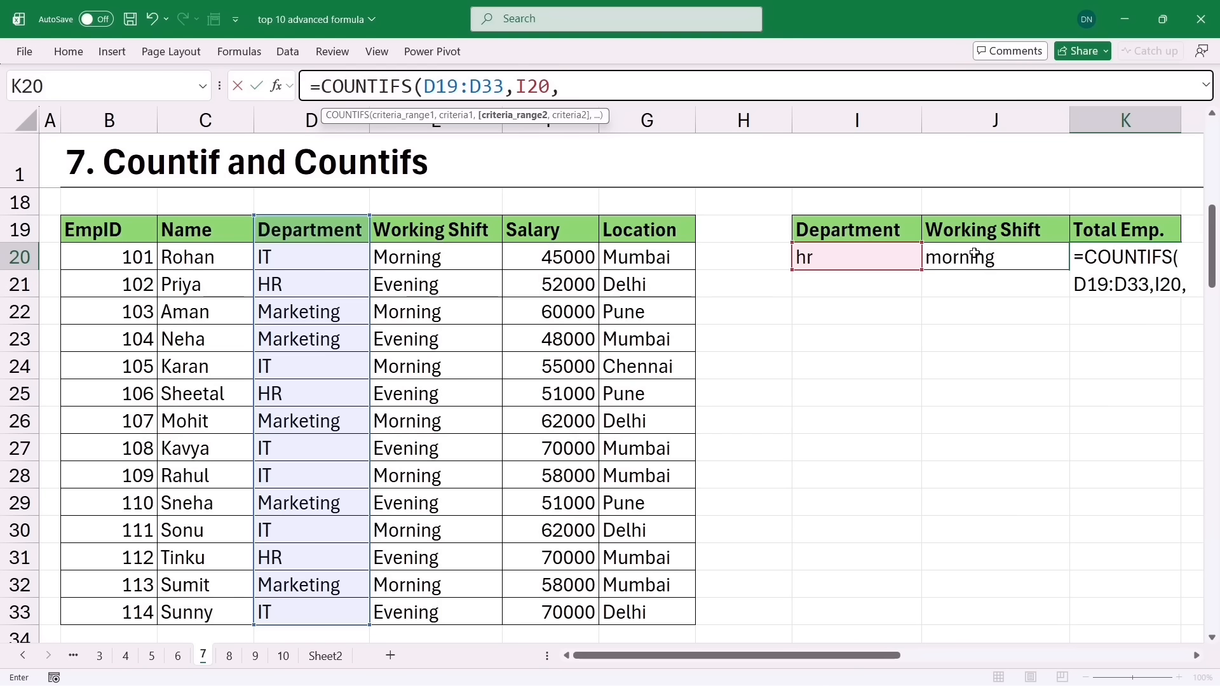
Add the Working Shift column E19:E33 with J20 as the second criterion, and enter the COUNTIFS formula
left_click_drag(456, 233, 444, 601)
type(",")
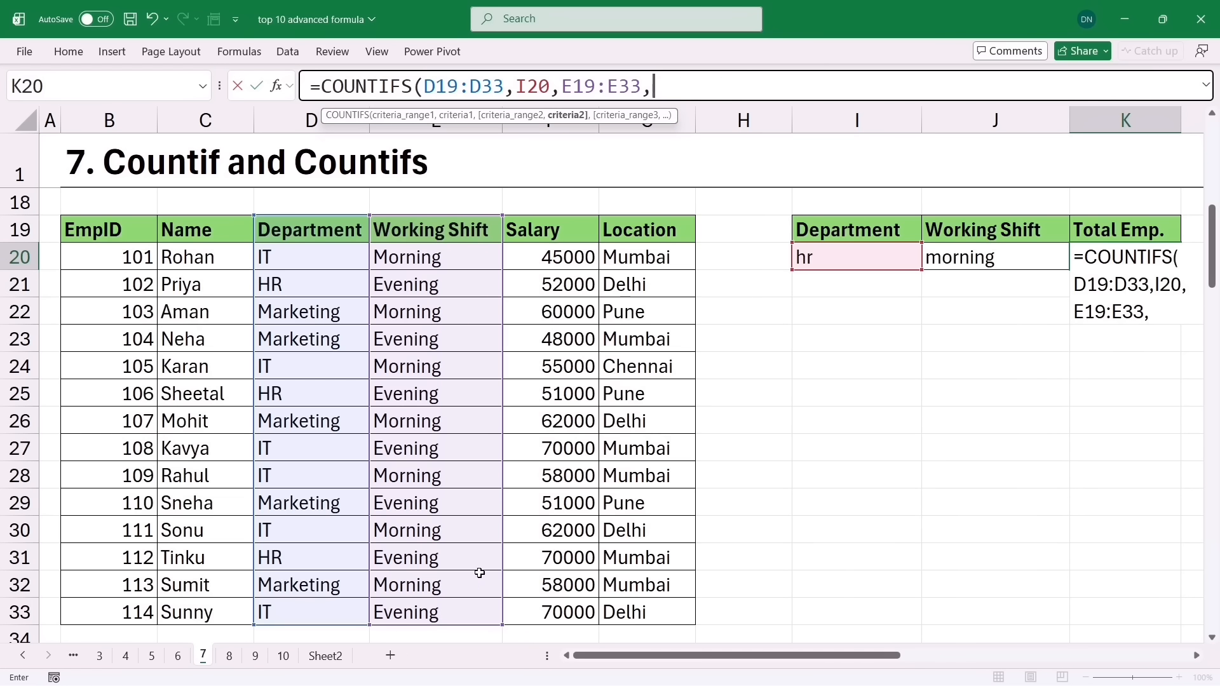
left_click(997, 265)
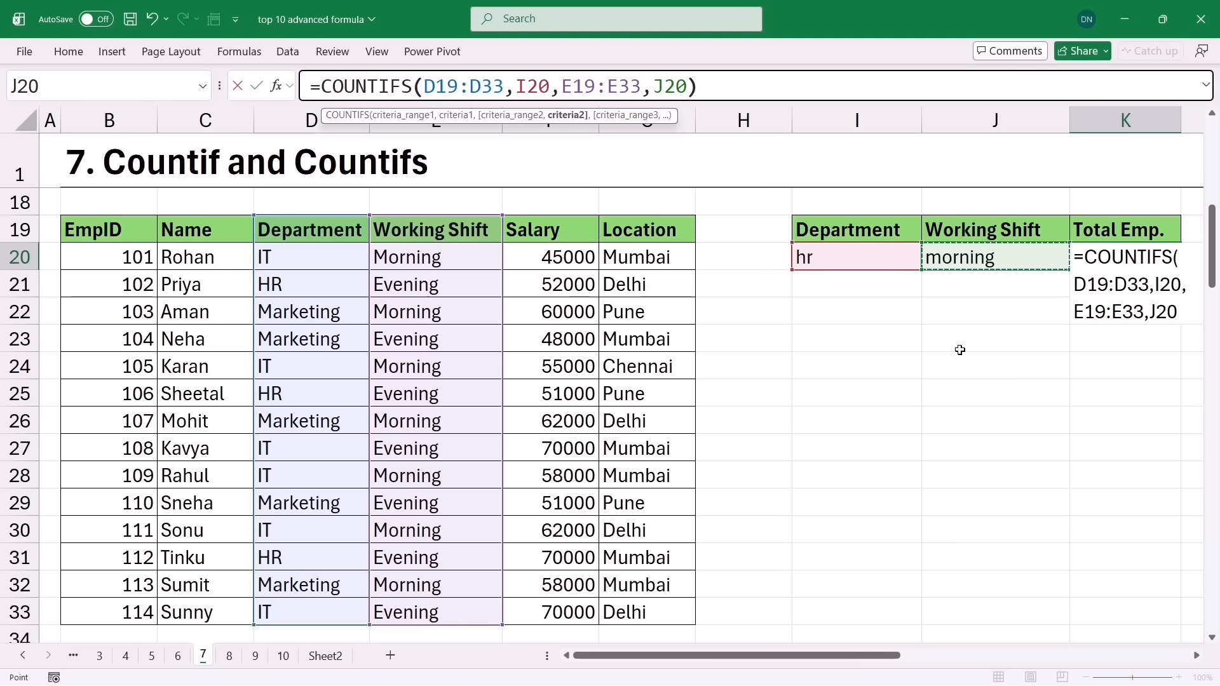
type(")")
key("Return")
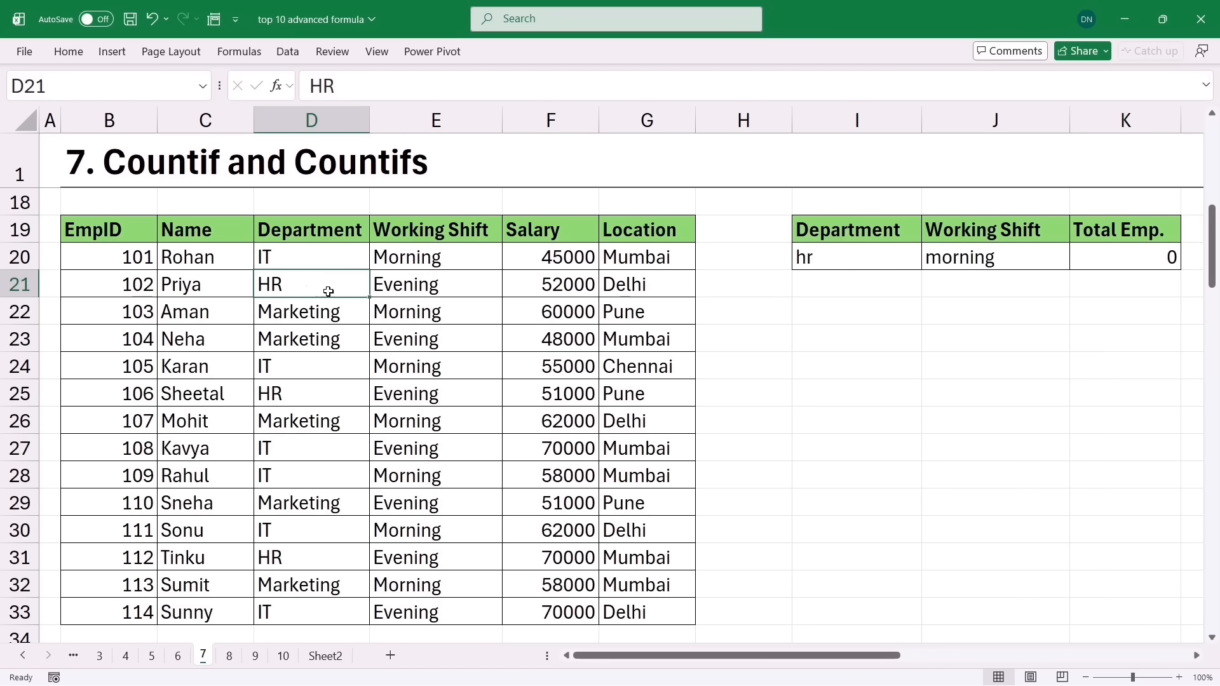
Select the department and shift cells of the three HR rows, and set Department criterion I20 to "it"
left_click_drag(321, 288, 407, 311)
left_click_drag(289, 381, 358, 391, "ctrl")
left_click_drag(292, 545, 381, 557, "ctrl")
left_click(863, 261)
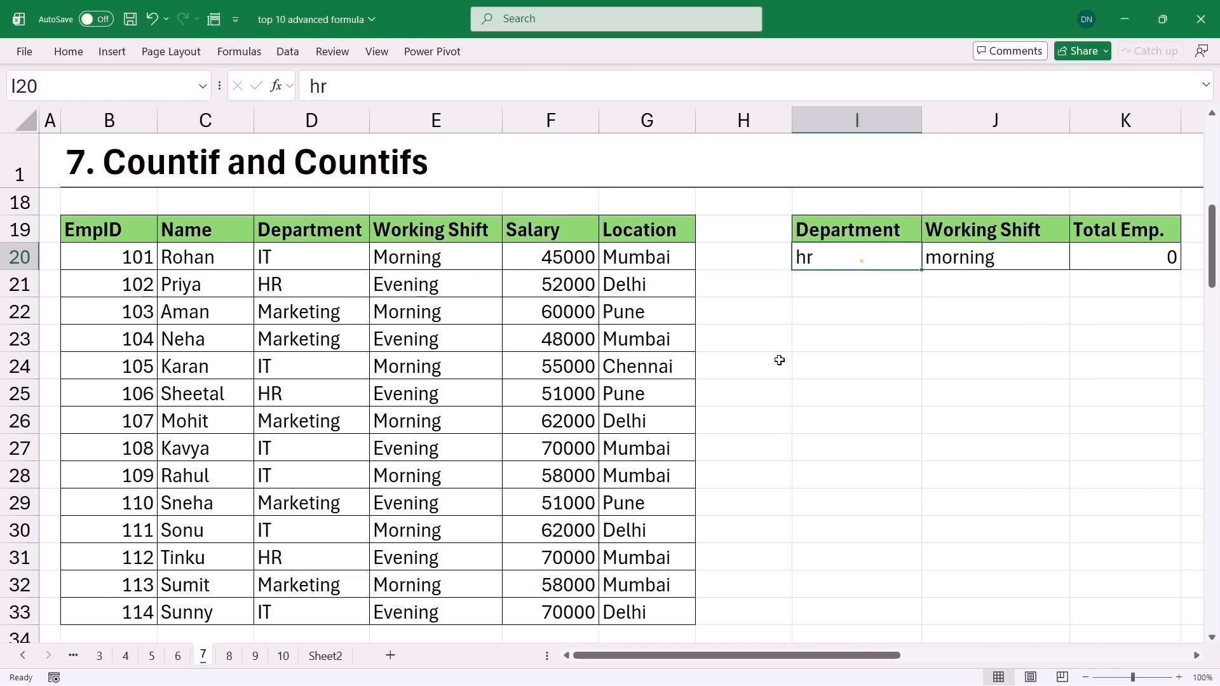
type("it")
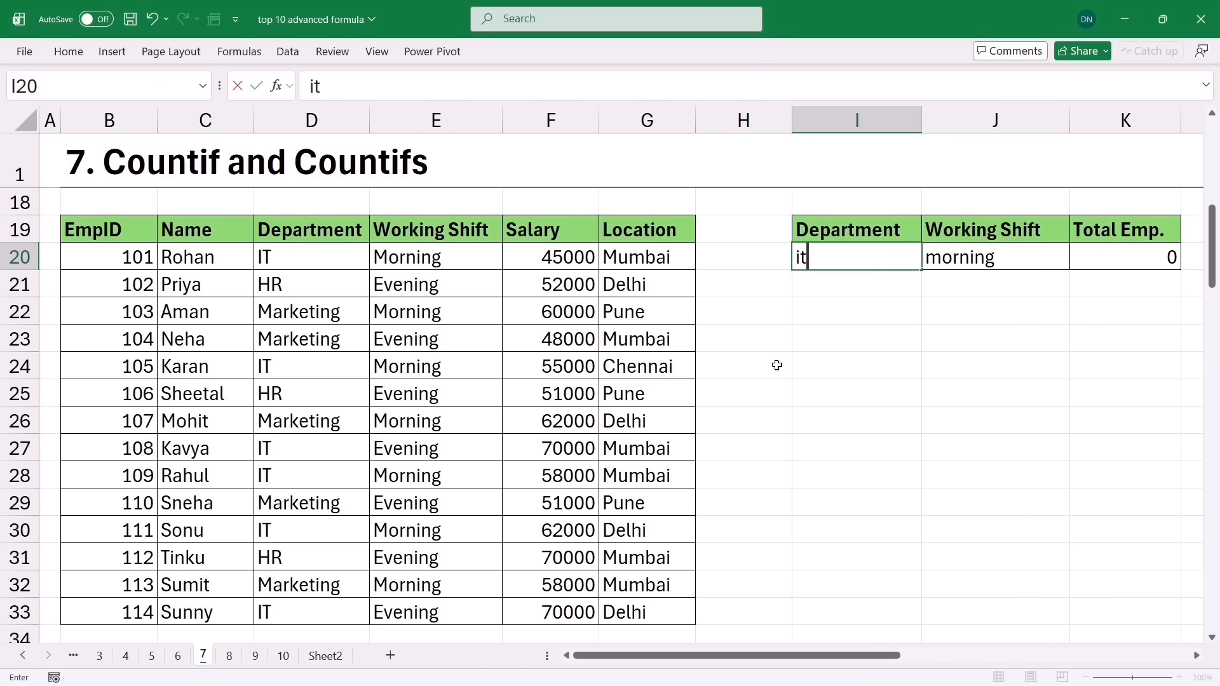
key("Return")
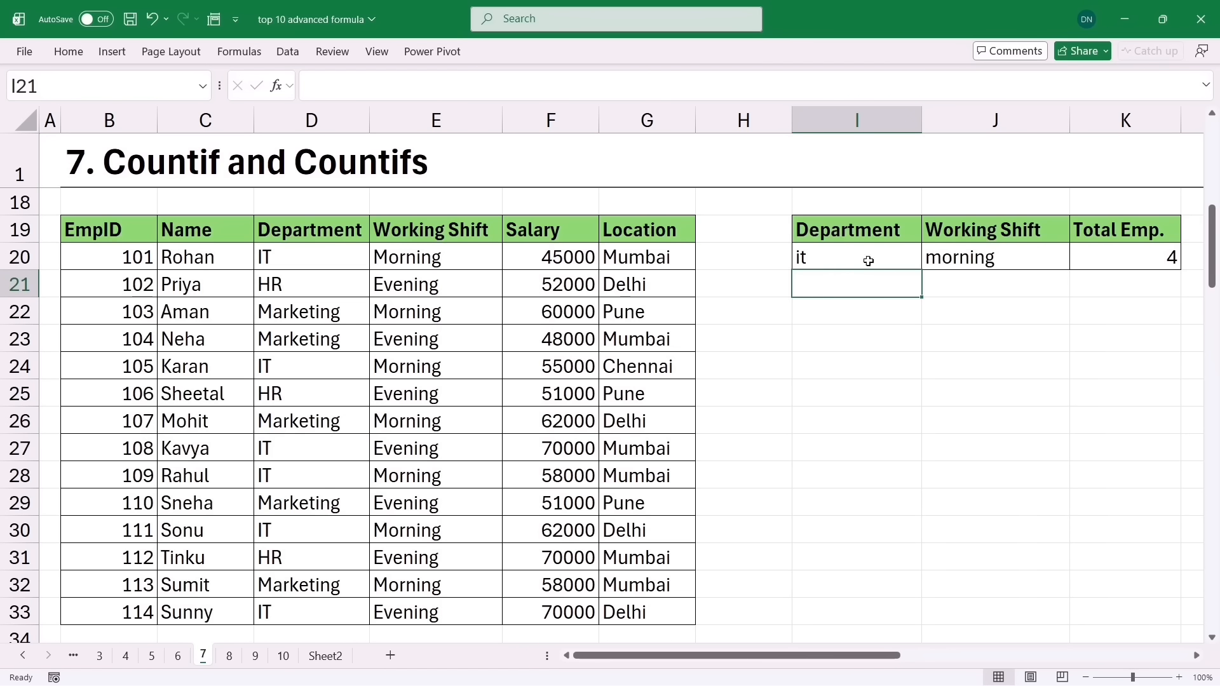
Set the Working Shift criterion in J20 to "evening"
left_click(939, 256)
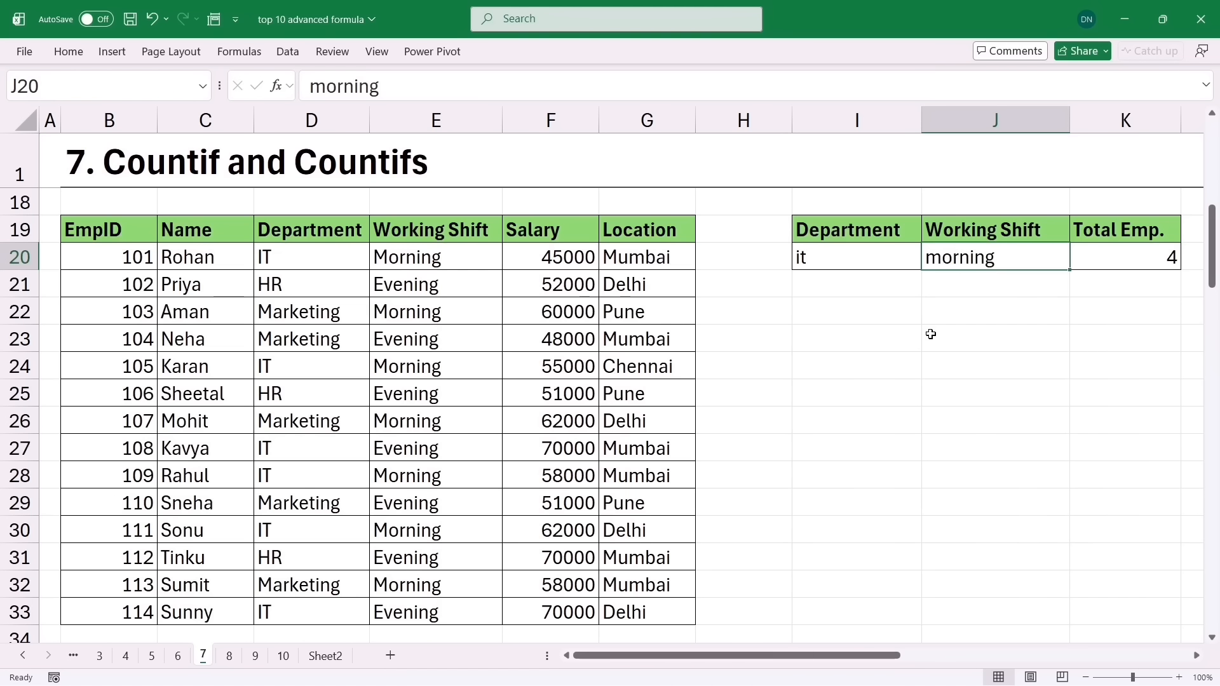
type("evening")
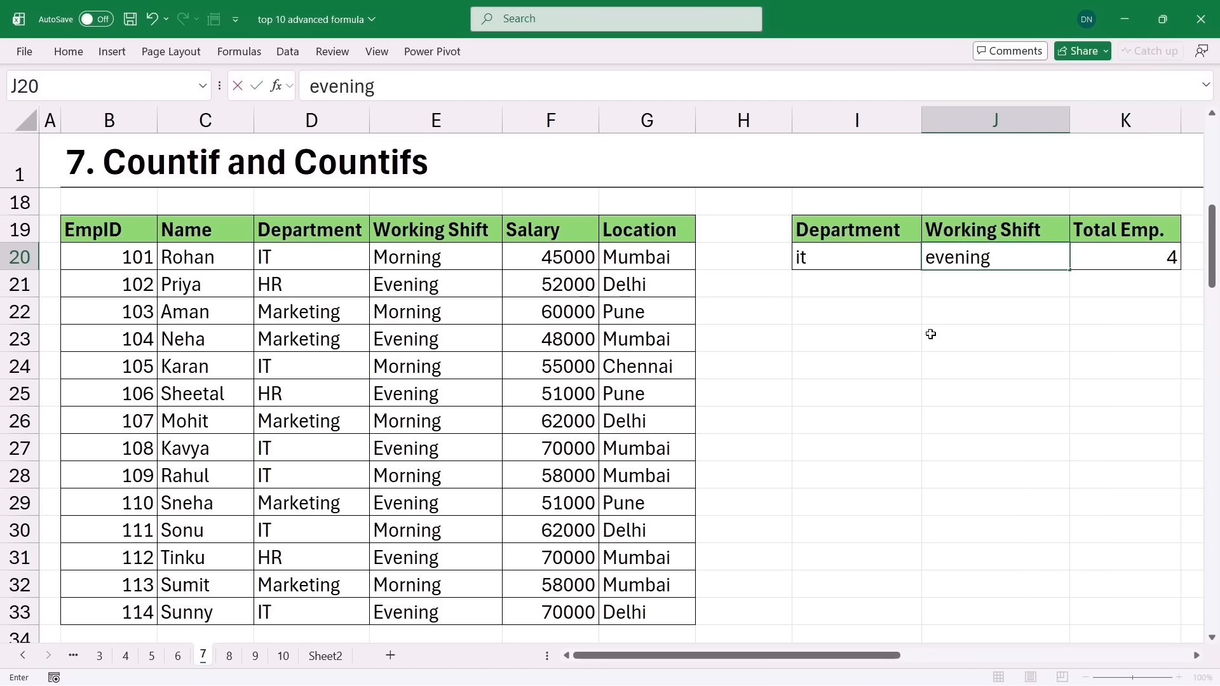
key("Return")
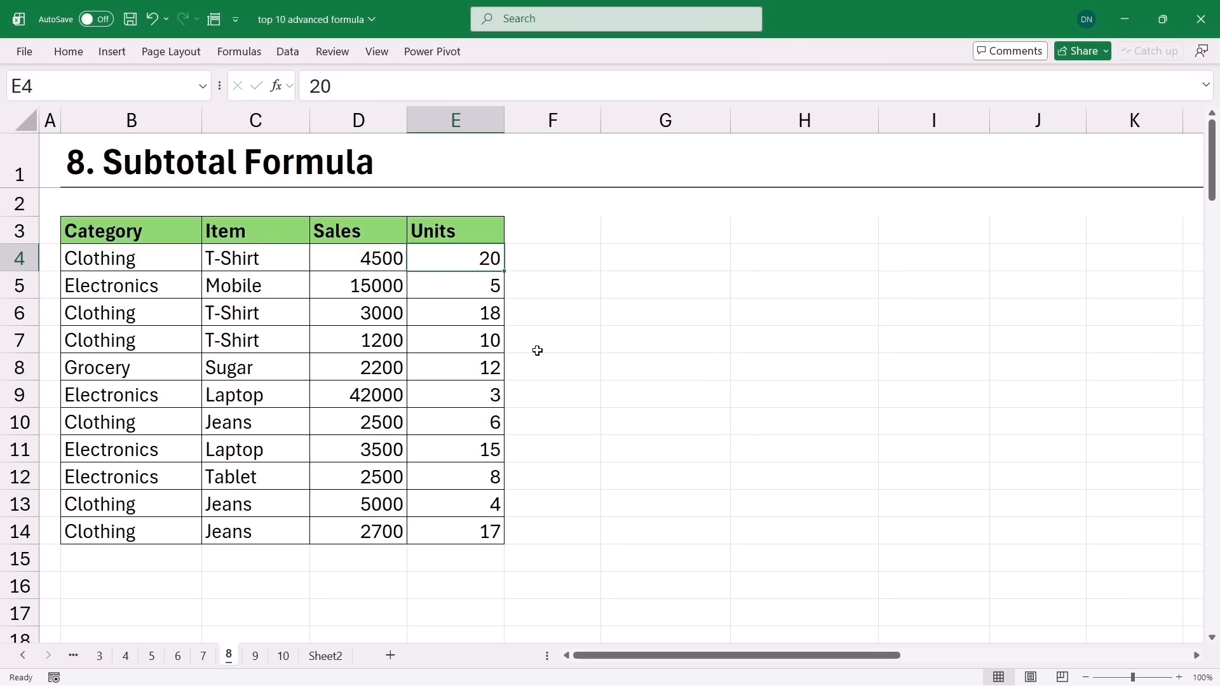
On sheet 8, total Sales range D4:D14 with SUM in D16, and copy the formula to Units cell E16
left_click(354, 576)
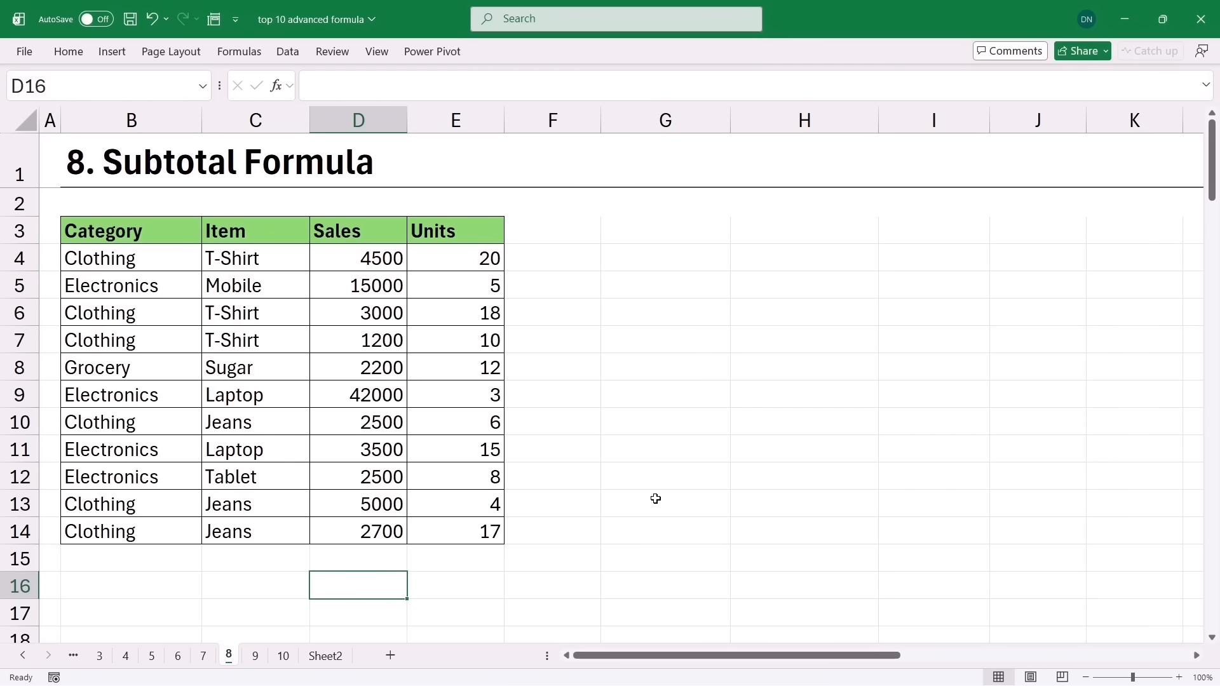
type("=sum")
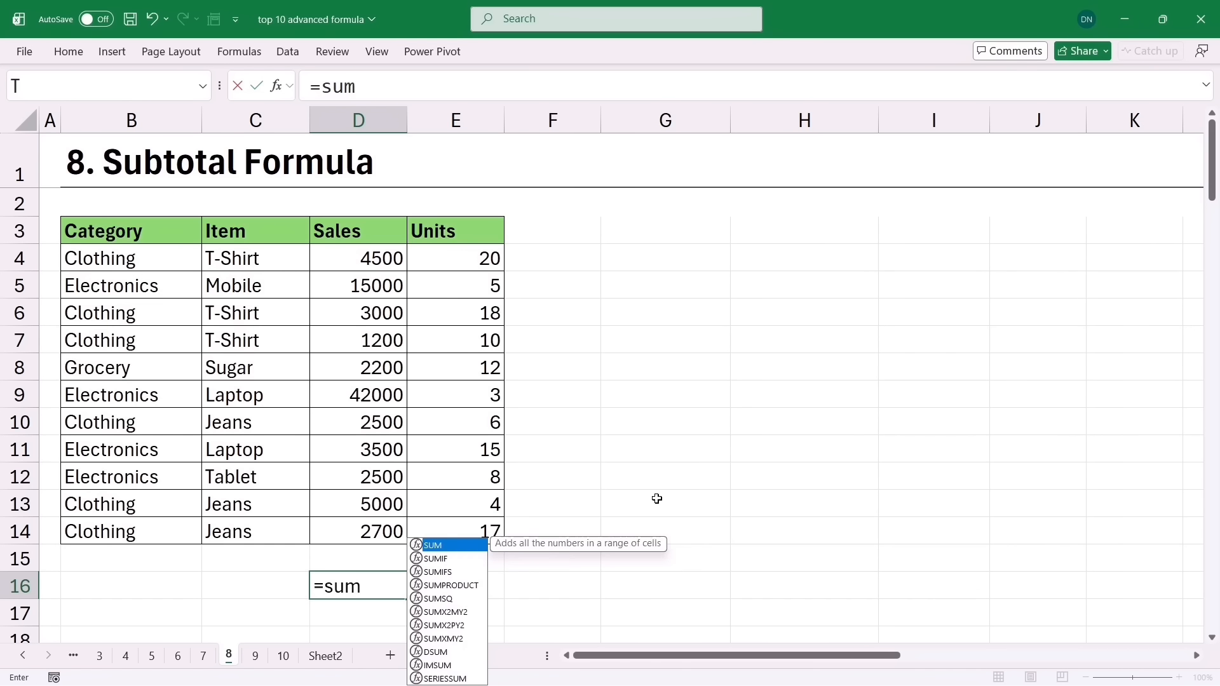
key("Tab")
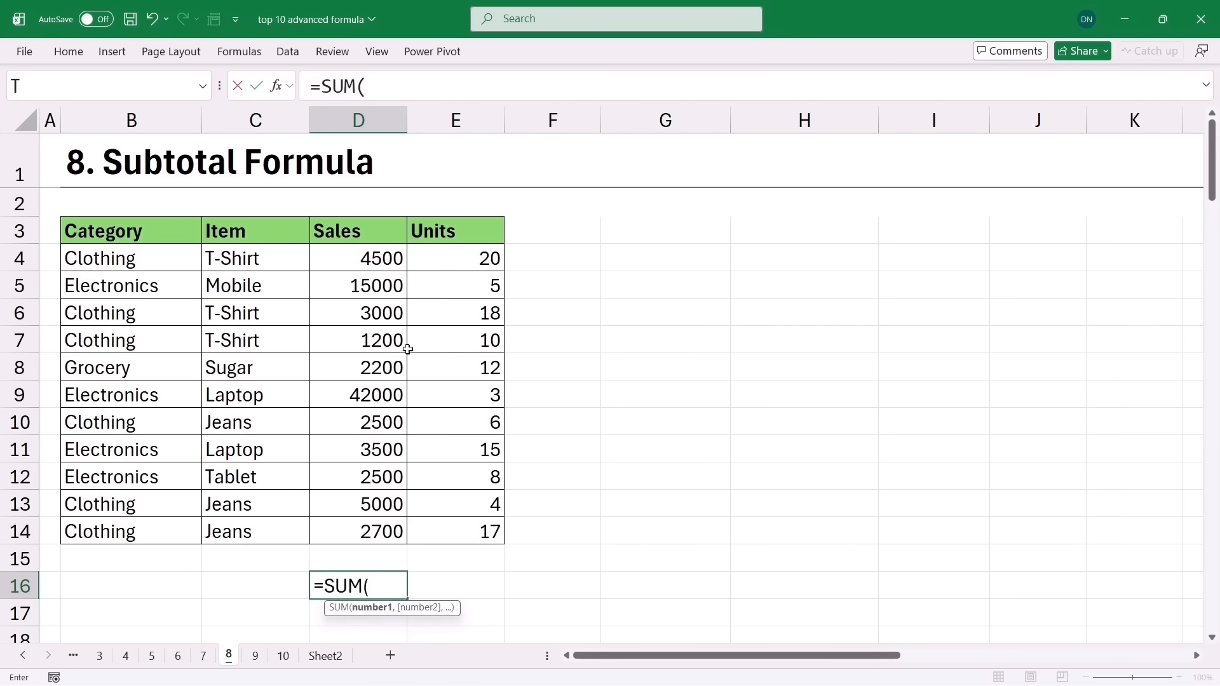
left_click_drag(338, 263, 337, 534)
key("Return")
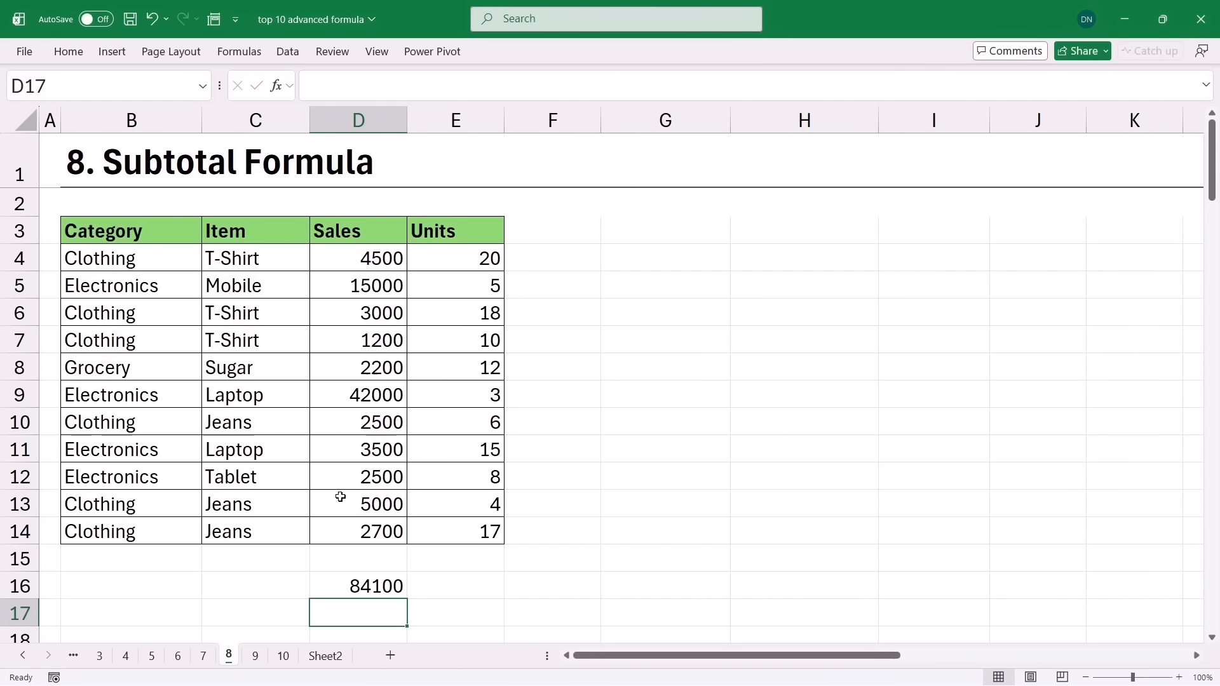
left_click(350, 585)
left_click_drag(407, 599, 482, 591)
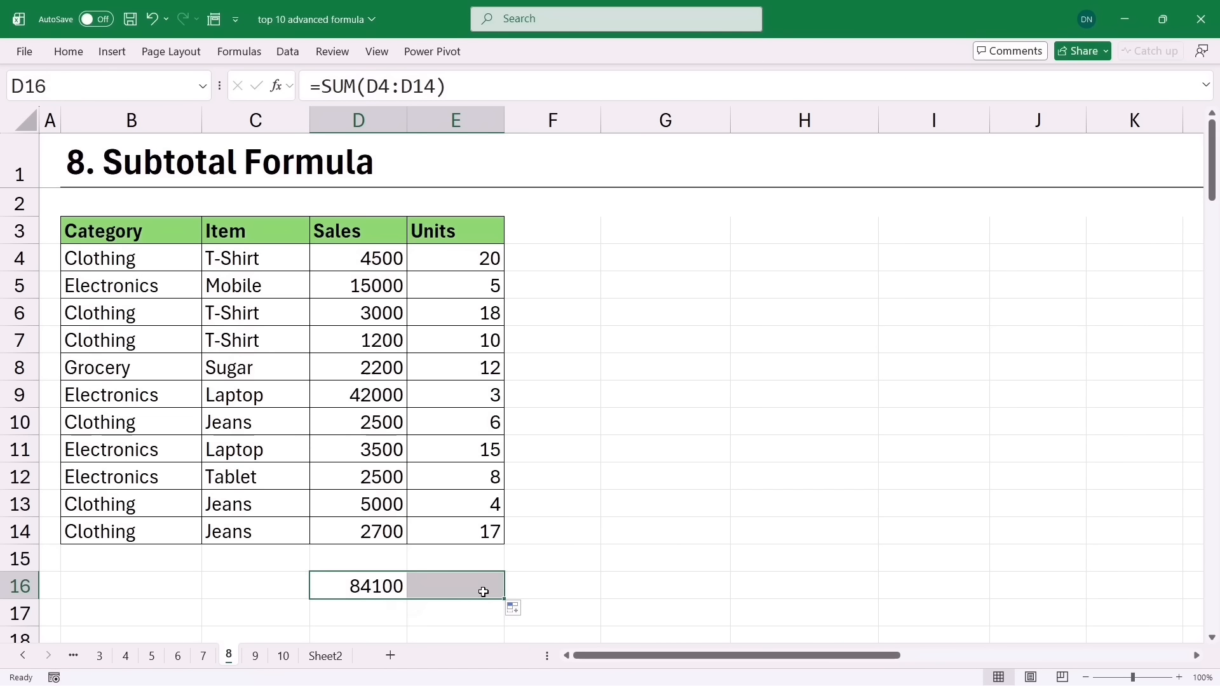
Label C16 as "Sum" and C17 as "Count"
left_click(231, 590)
type("Sum")
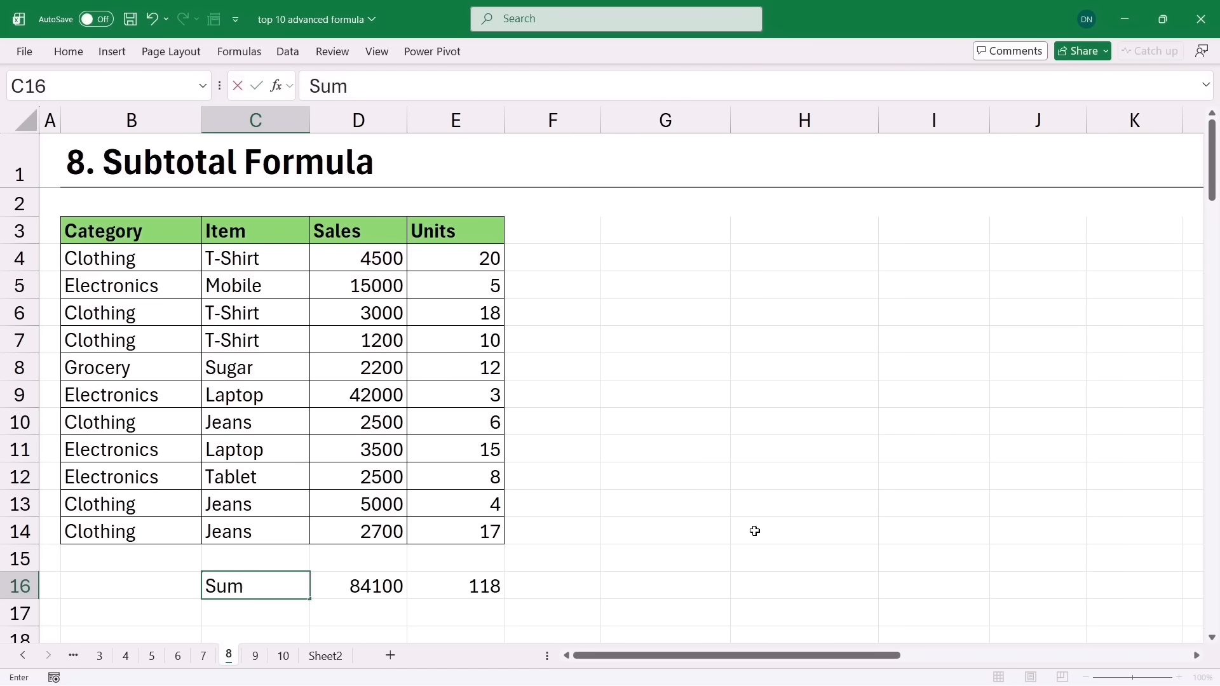
key("Return")
type("C")
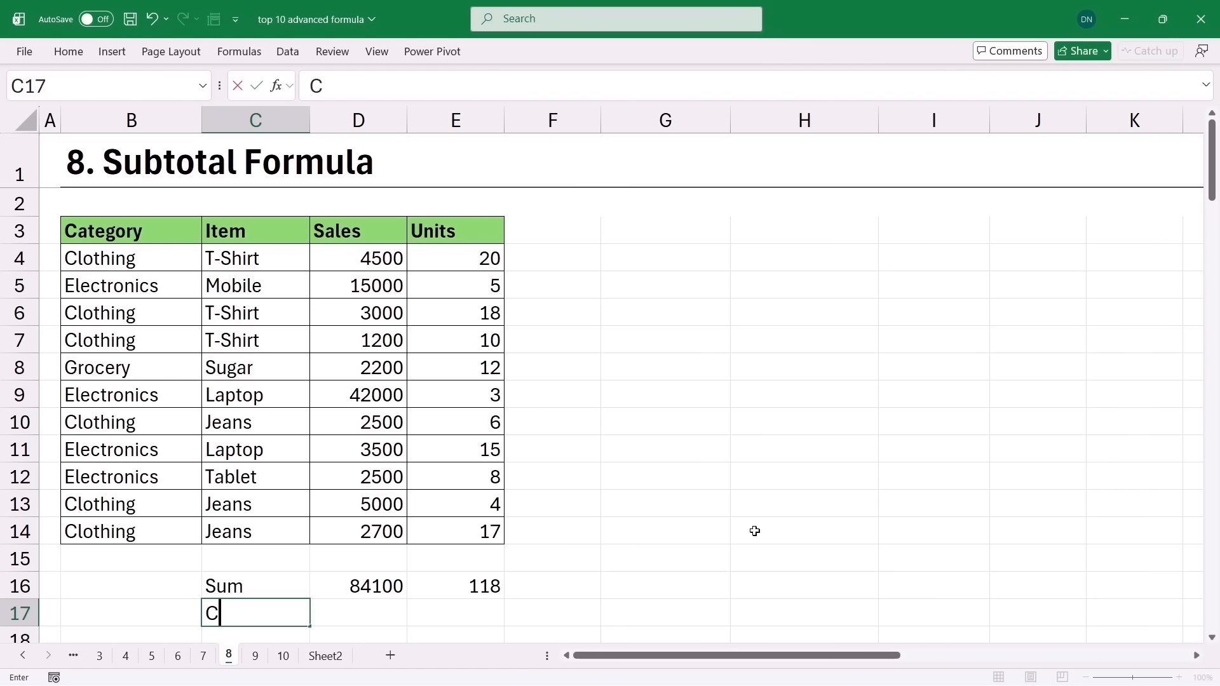
type("ount")
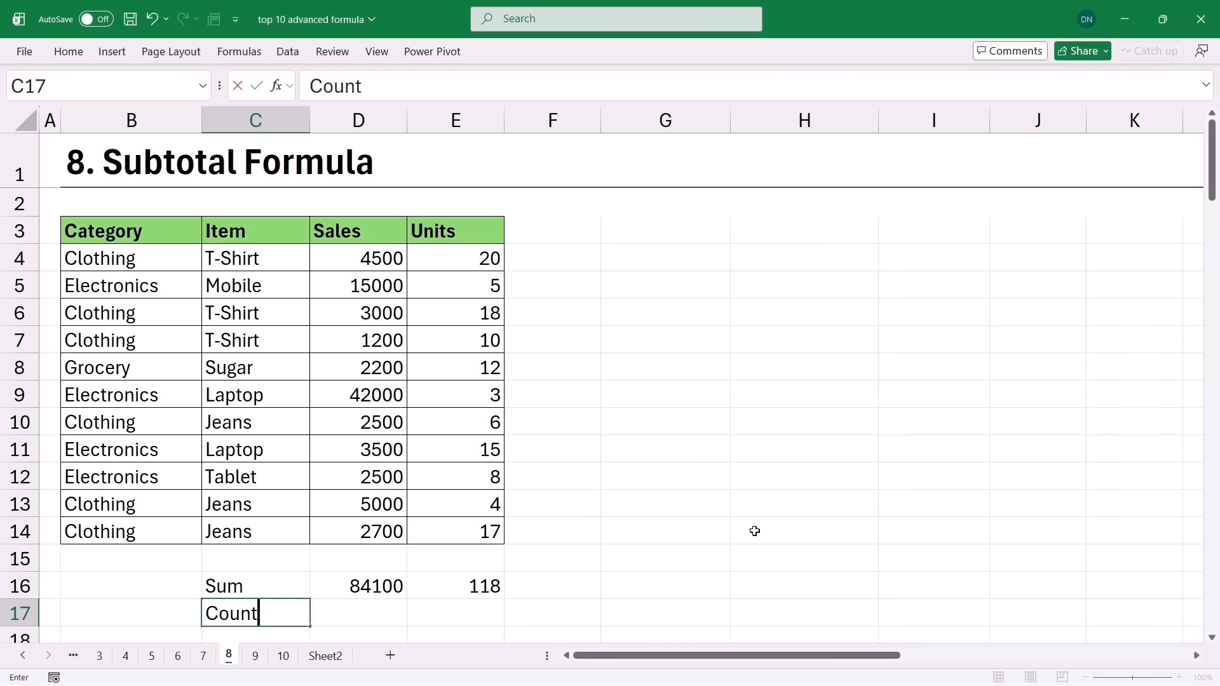
key("Tab")
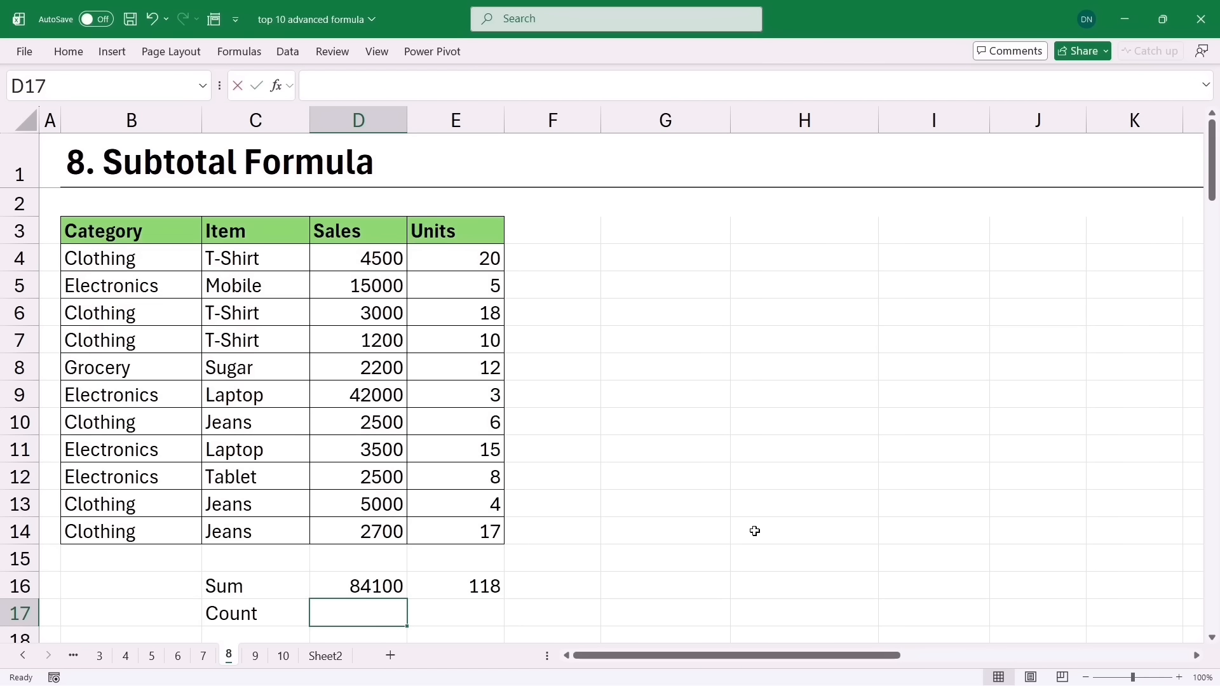
Count Sales range D4:D14 with COUNT in D17, and try to copy the formula to E17
type("=count")
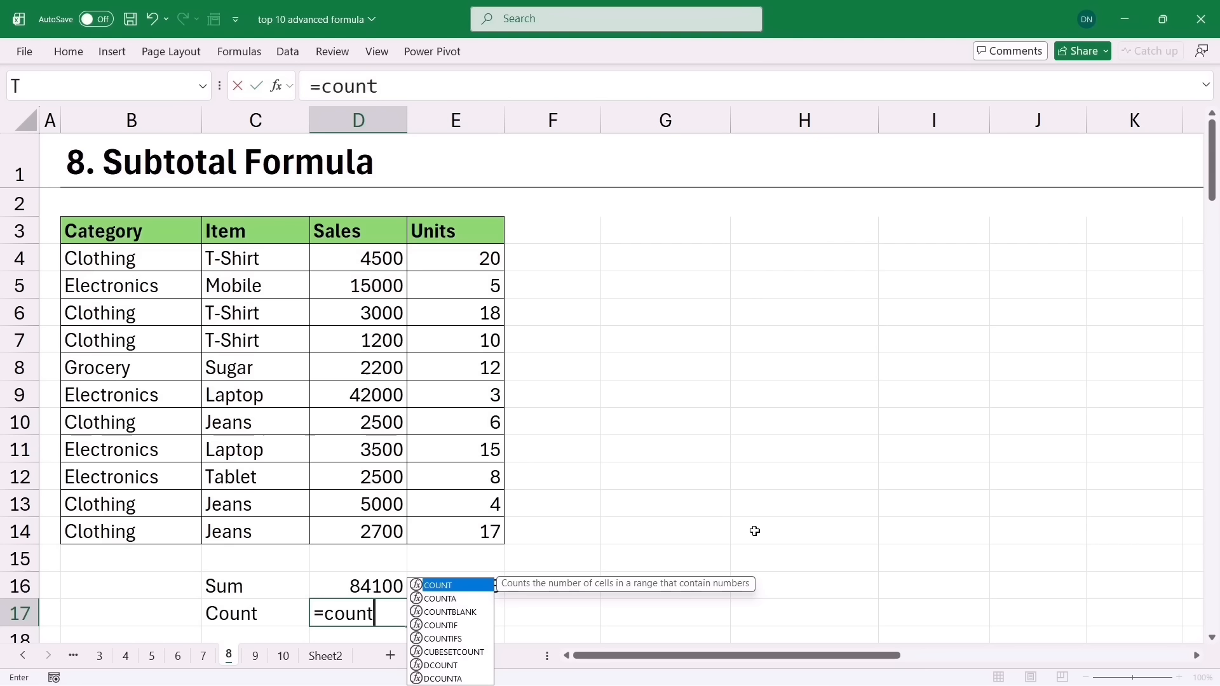
key("Tab")
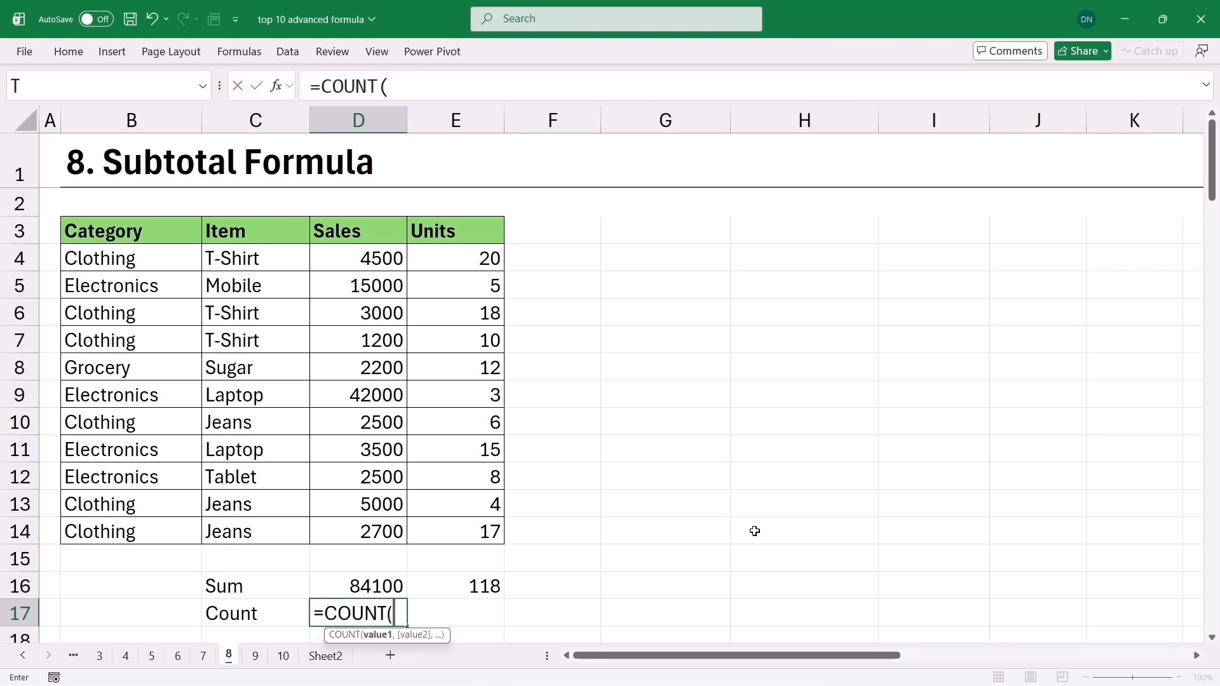
left_click_drag(338, 256, 362, 518)
key("Return")
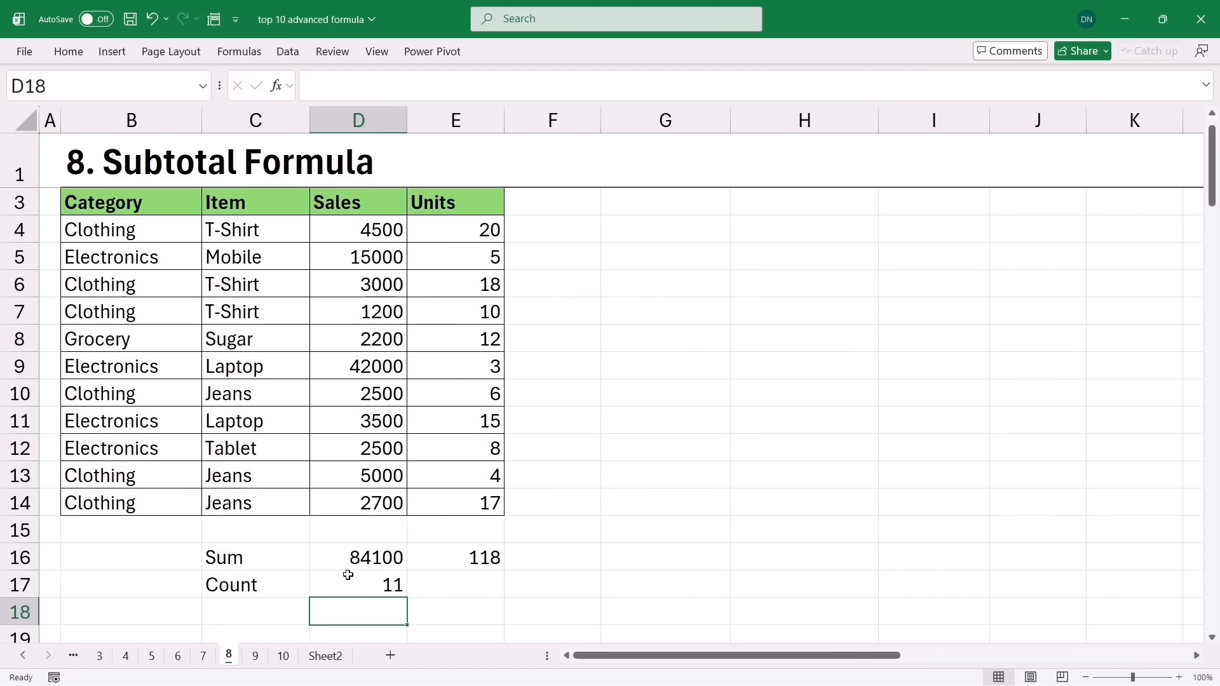
left_click(348, 588)
left_click_drag(406, 597, 479, 597)
Filter the table to the Electronics category using the value of cell B5
left_click(136, 265)
right_click(138, 267)
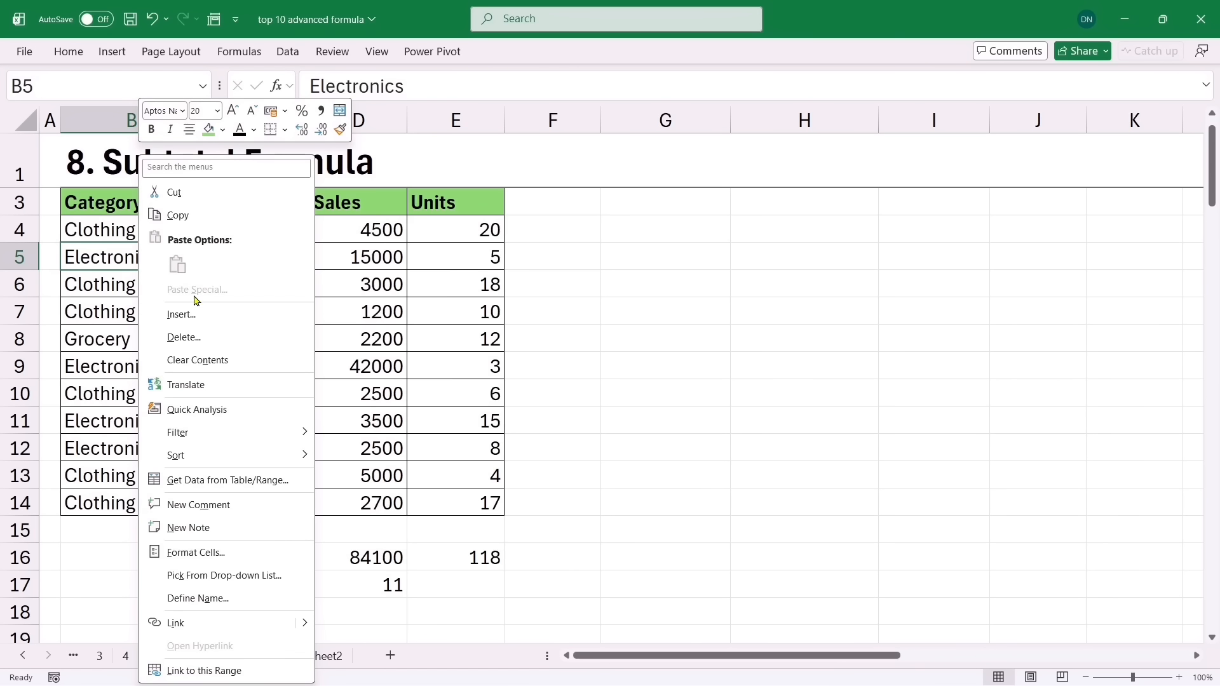
left_click(230, 432)
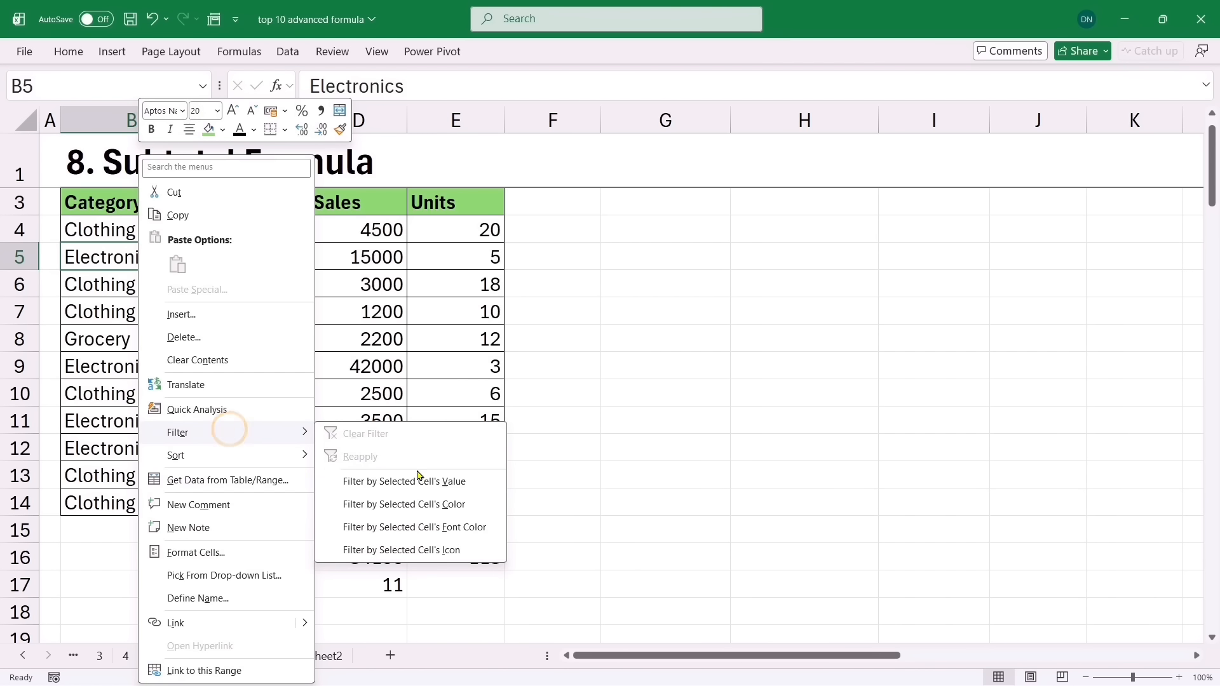
left_click(397, 484)
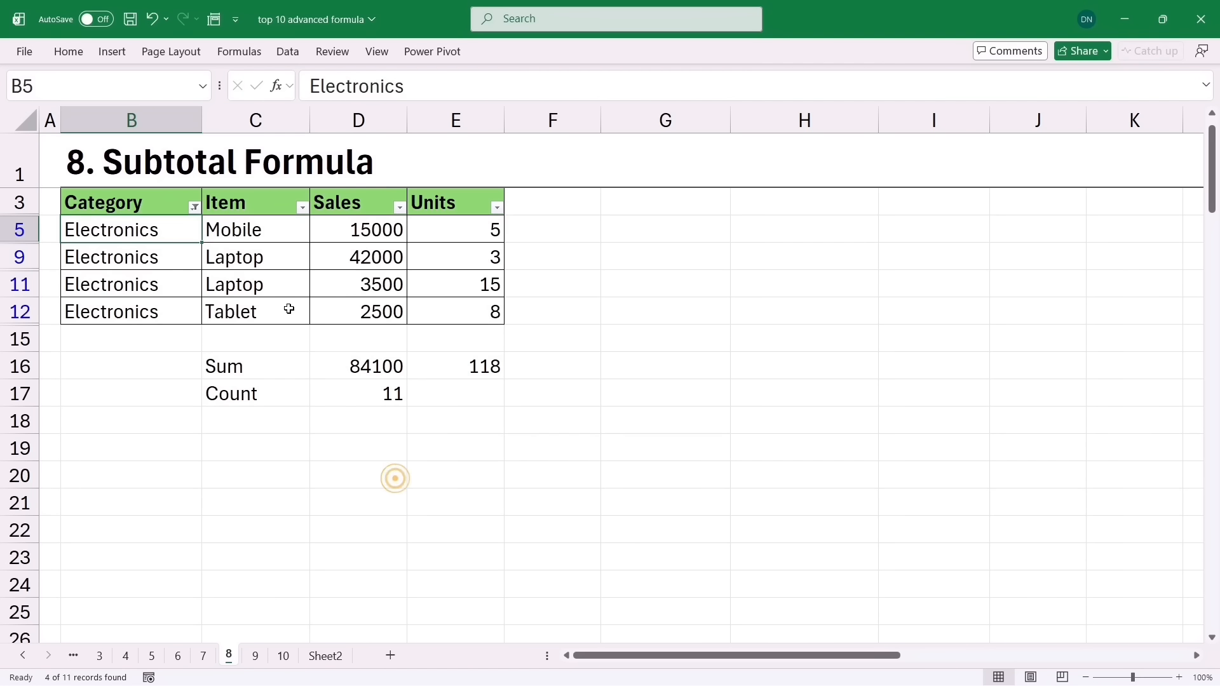
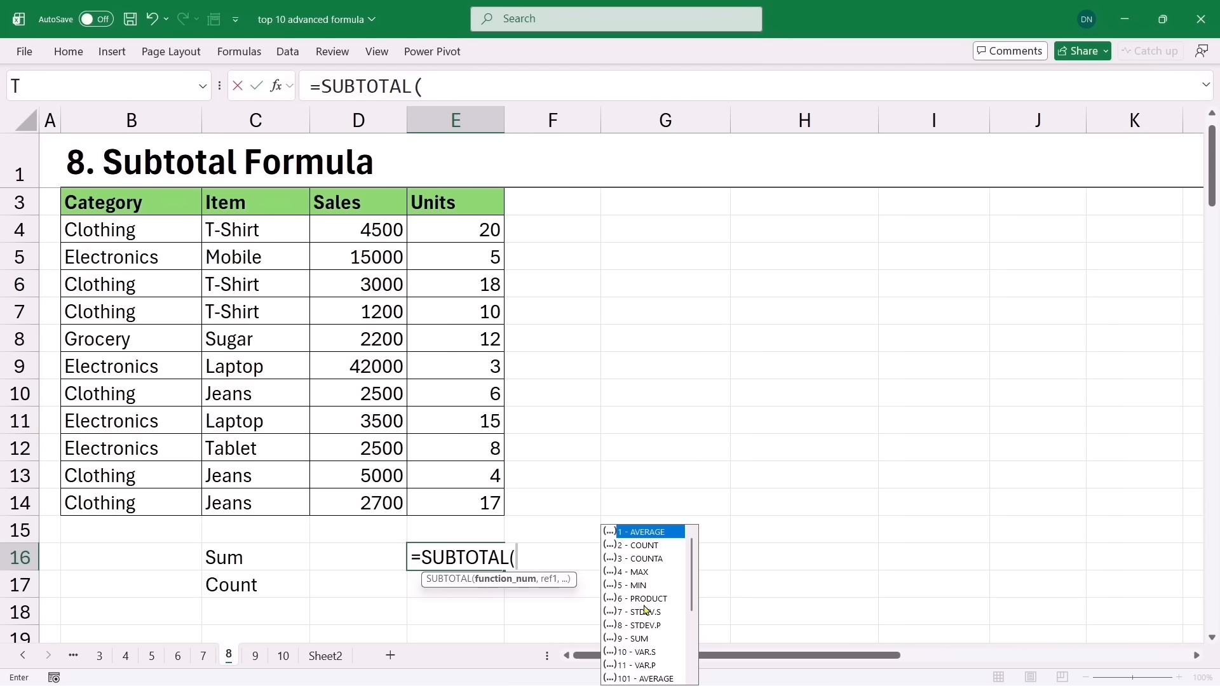
Complete the SUBTOTAL formula in E16 with function 9 - SUM over Units range E4:E14
scroll(692, 570, "down", 3)
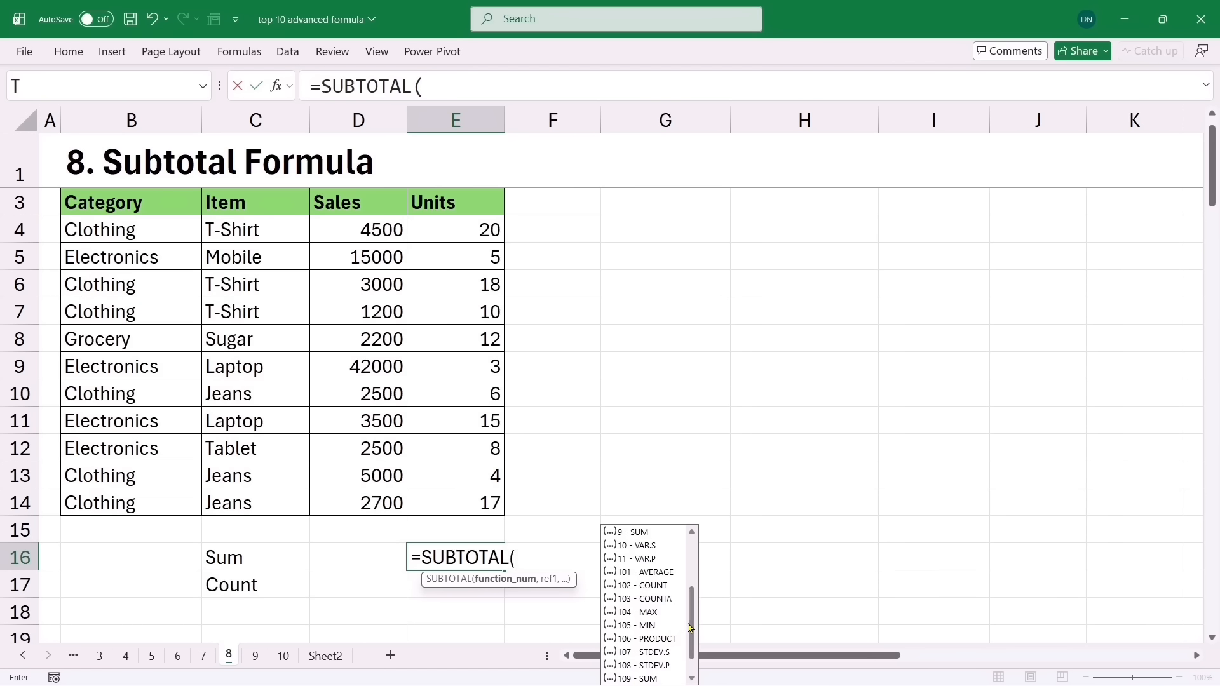
scroll(692, 624, "up", 3)
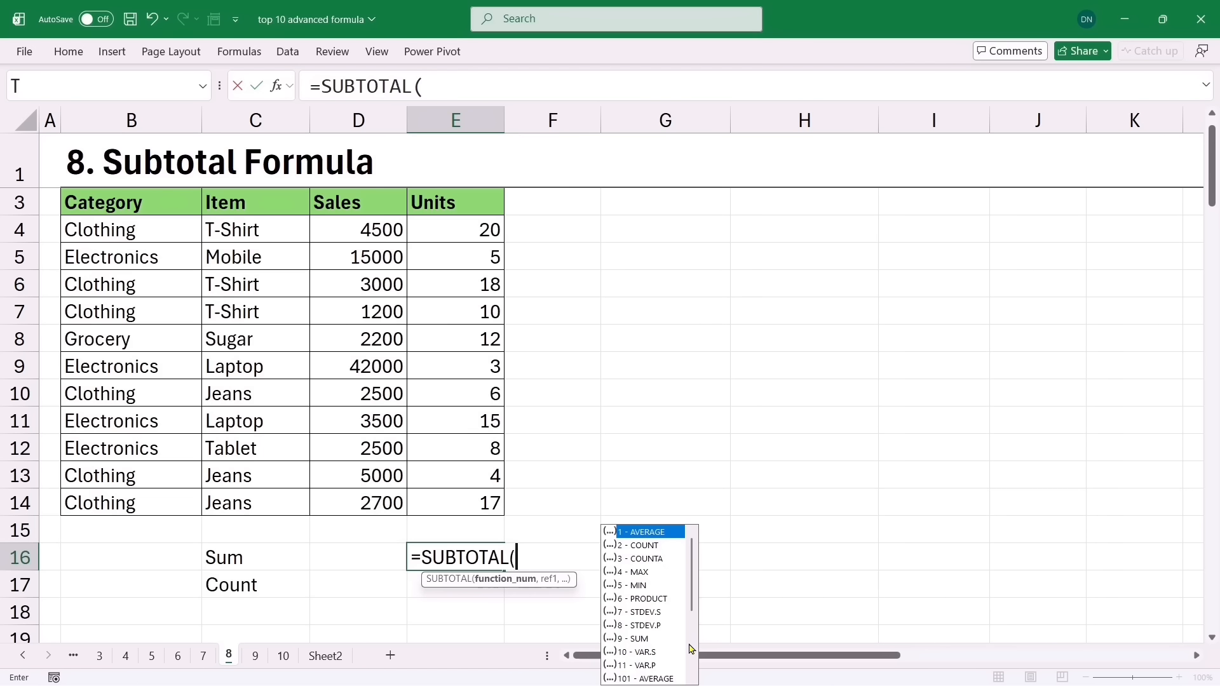
left_click(639, 640)
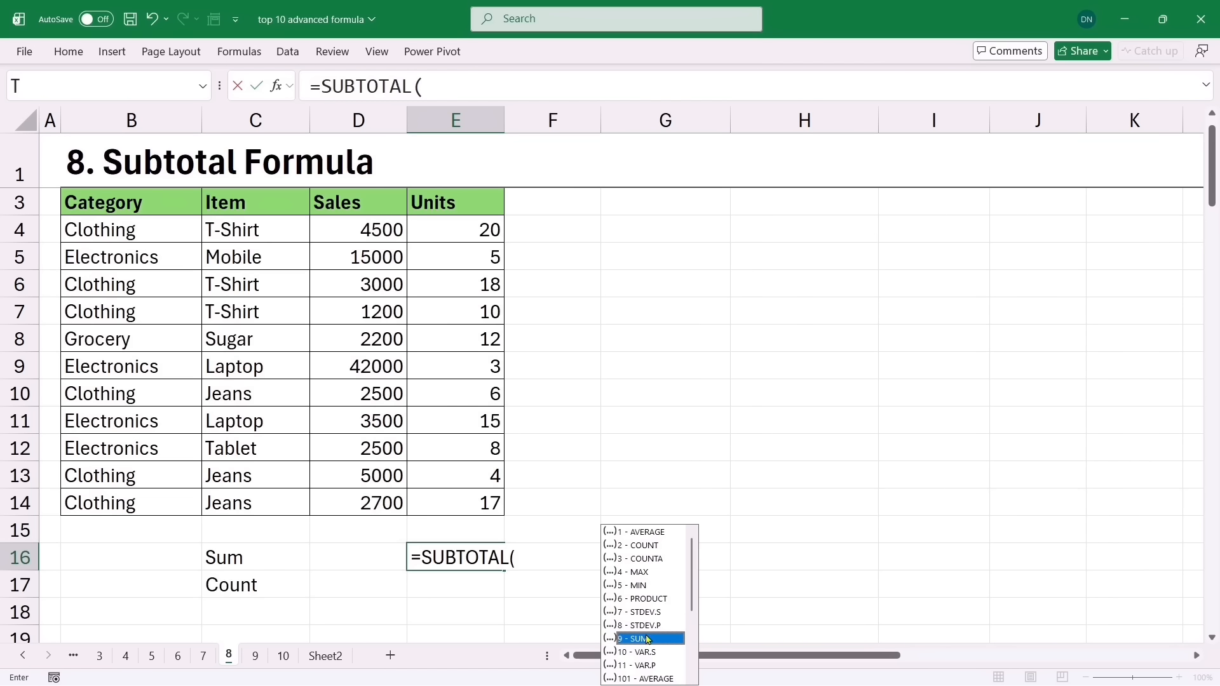
double_click(661, 639)
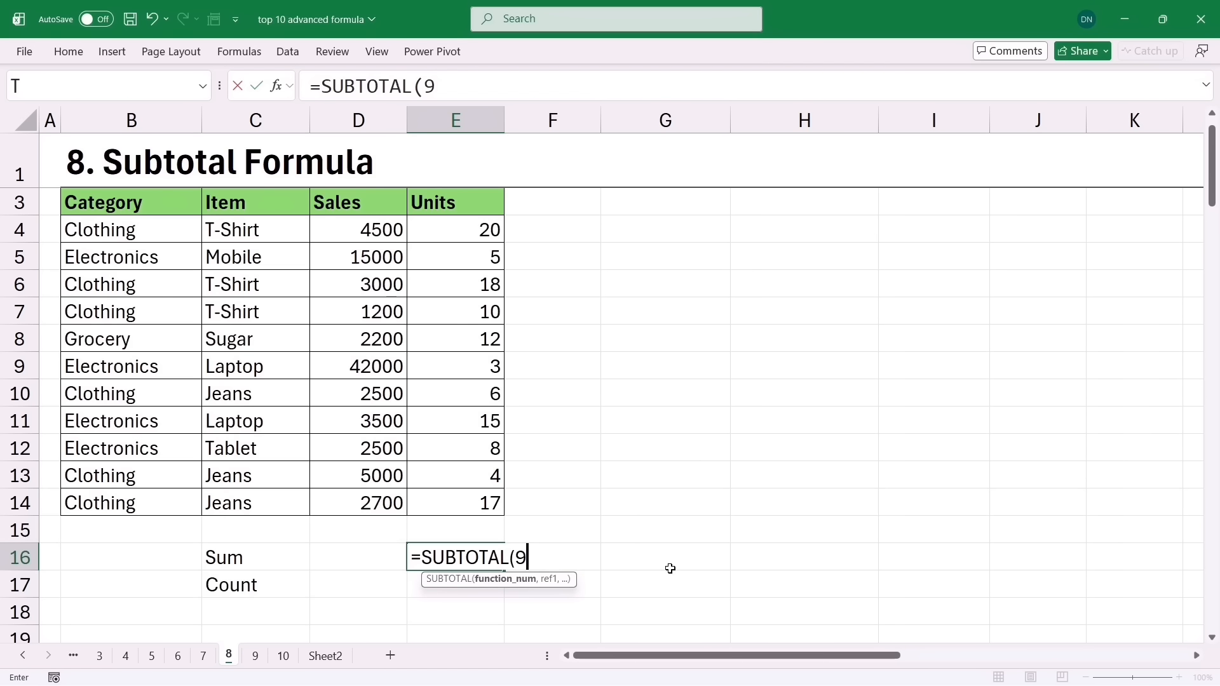
type(",")
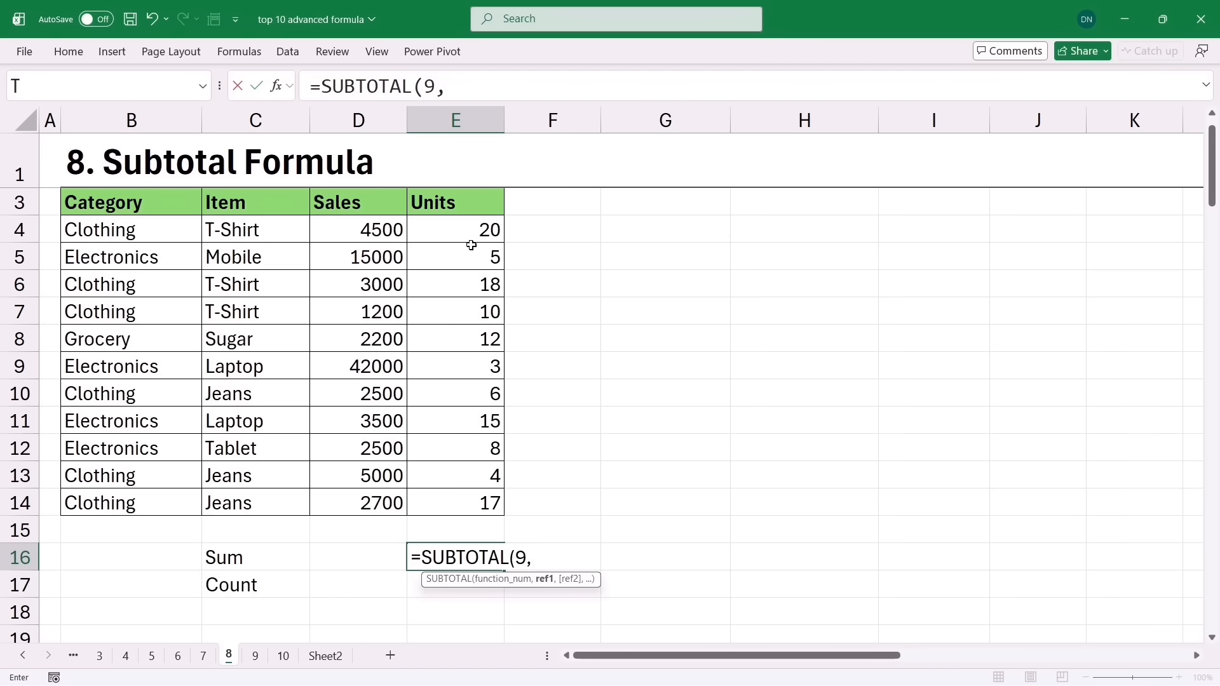
left_click_drag(469, 232, 455, 499)
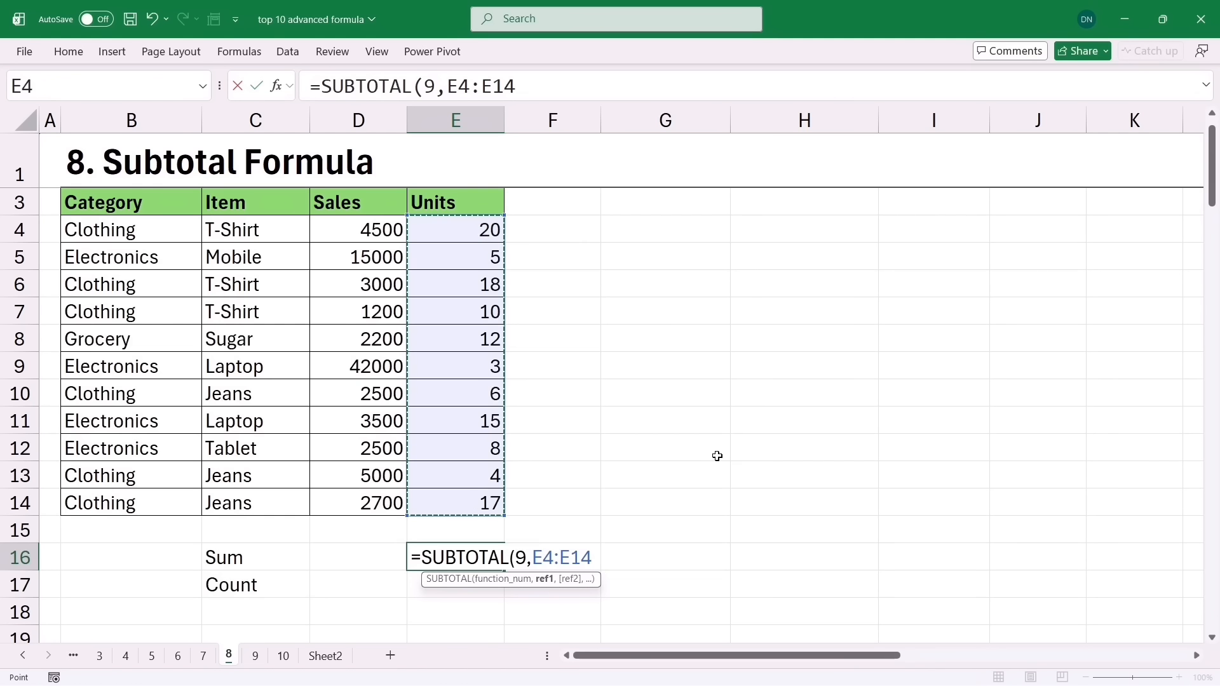
type(")")
key("Return")
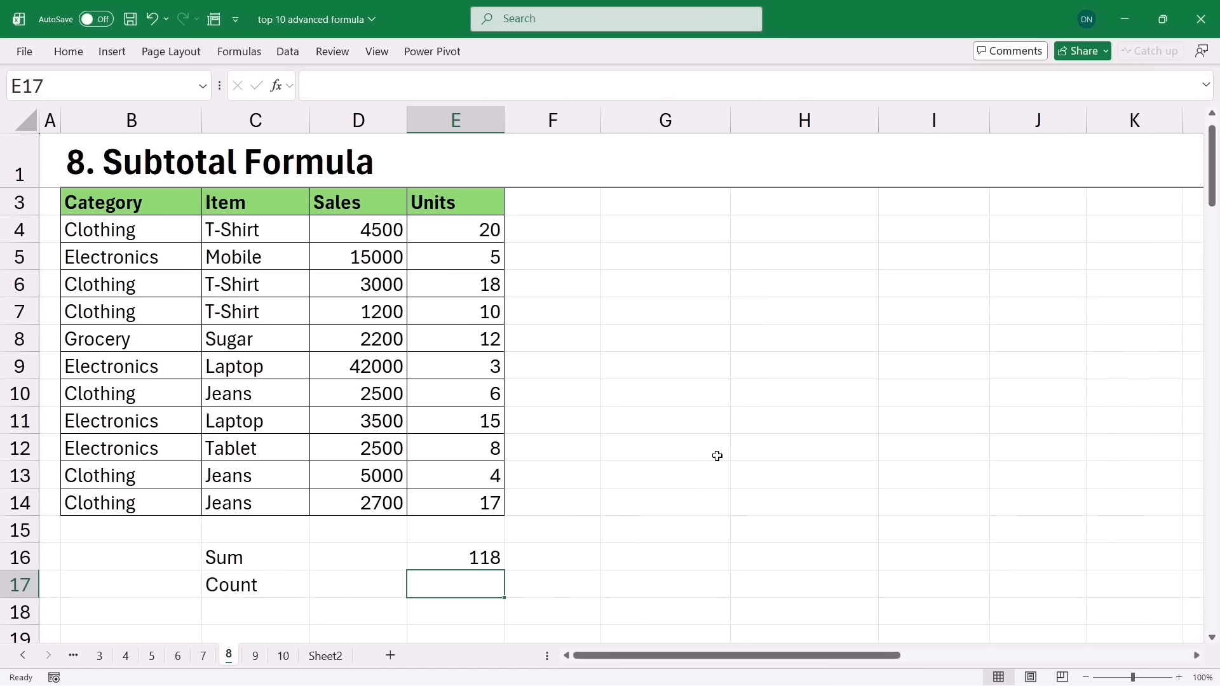
Check the E16 subtotal against the visible Units by filtering the table to Electronics, and undo the filter
right_click(113, 256)
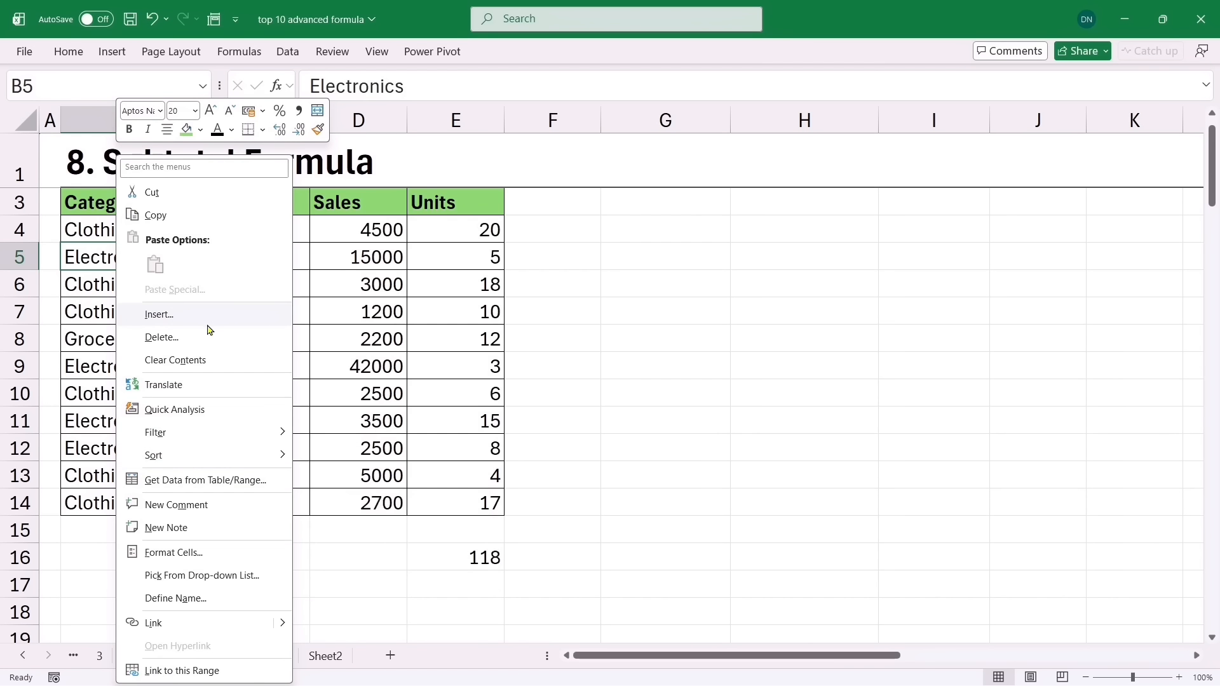
mouse_move(176, 433)
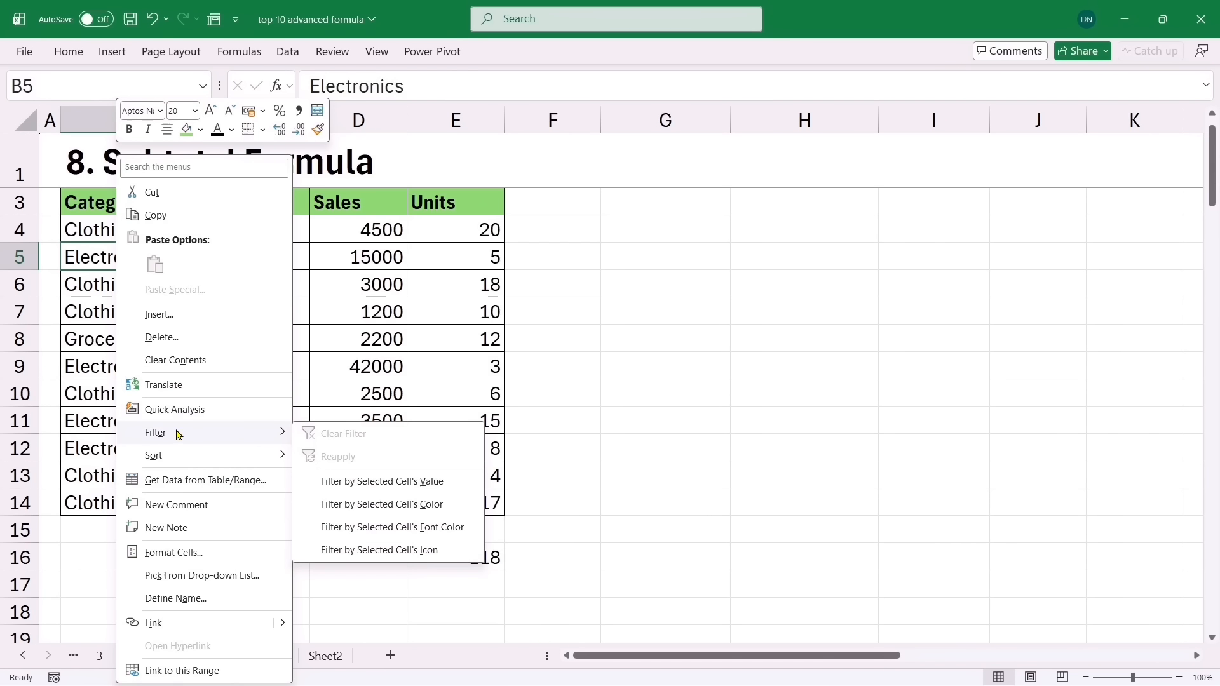
left_click(382, 481)
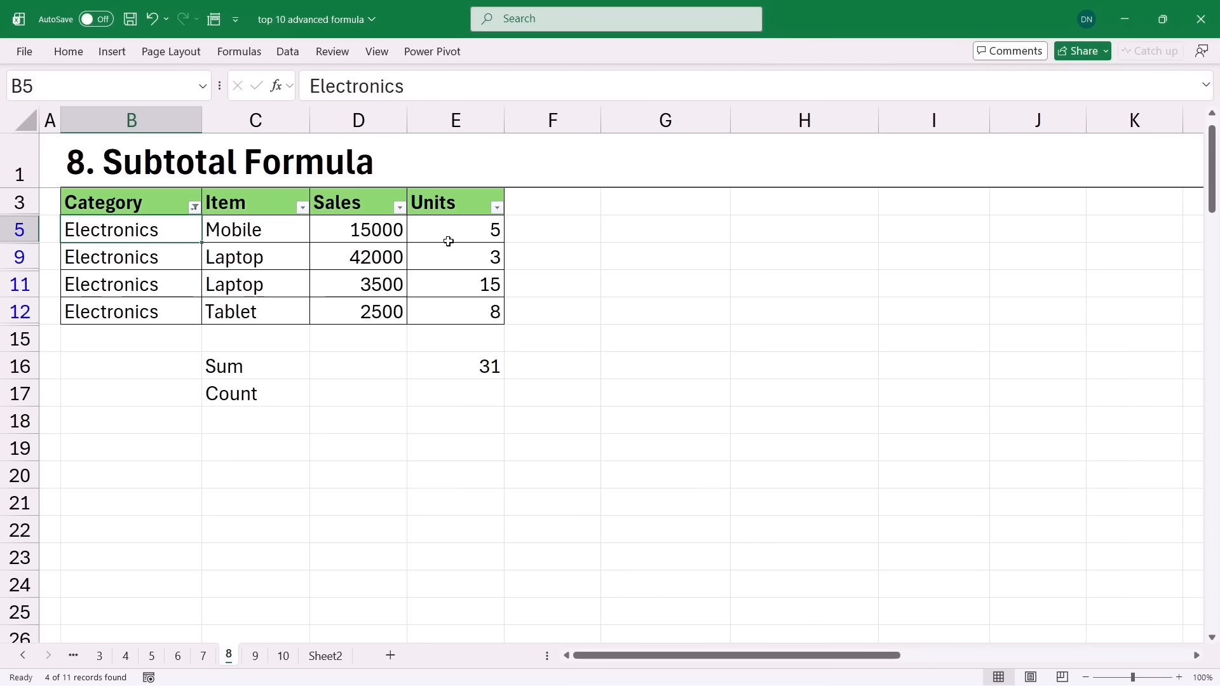
left_click_drag(448, 230, 435, 319)
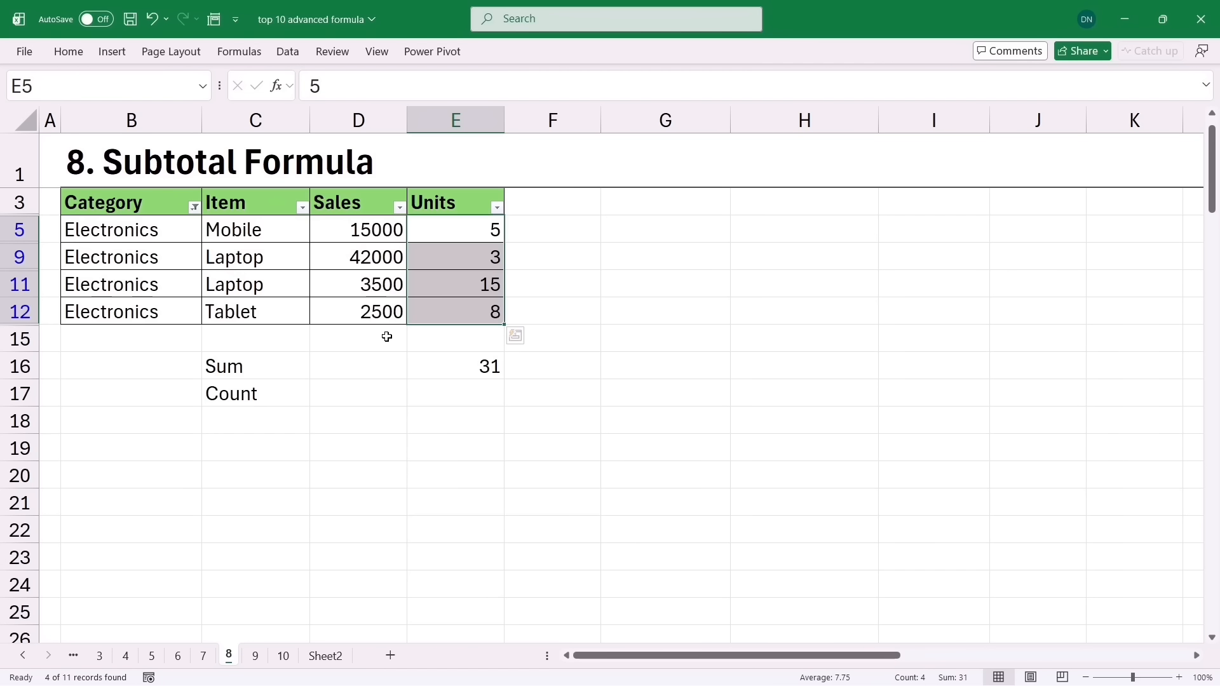
key("ctrl+z")
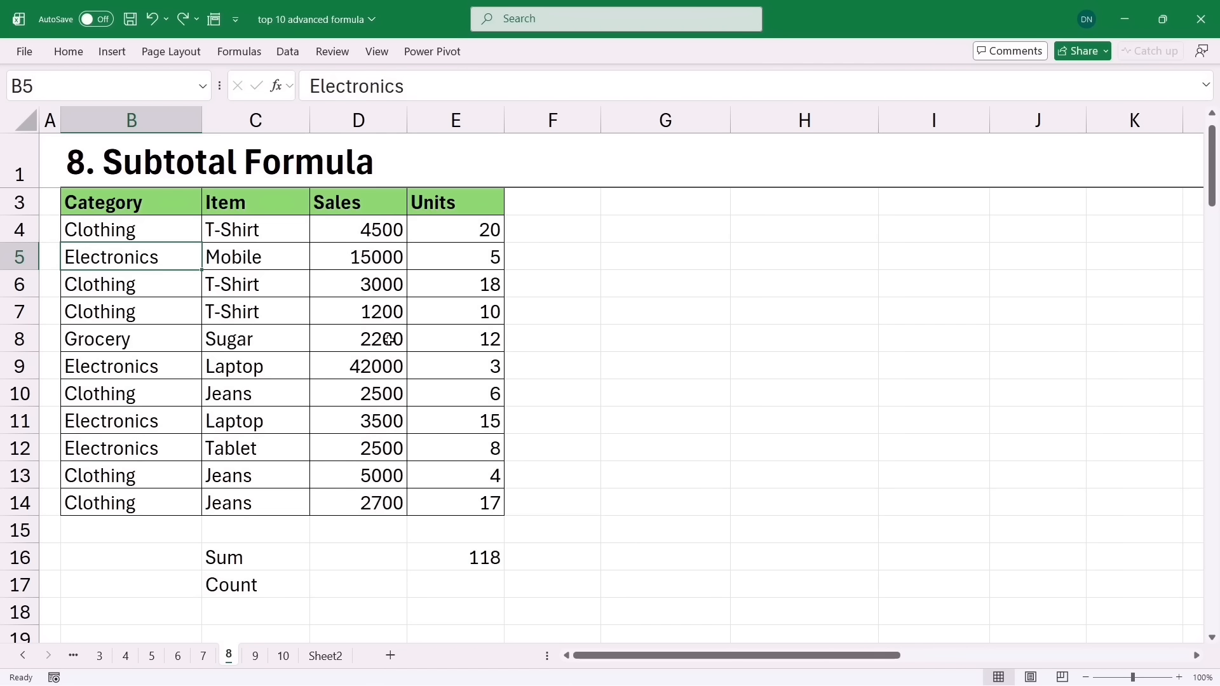
left_click(455, 554)
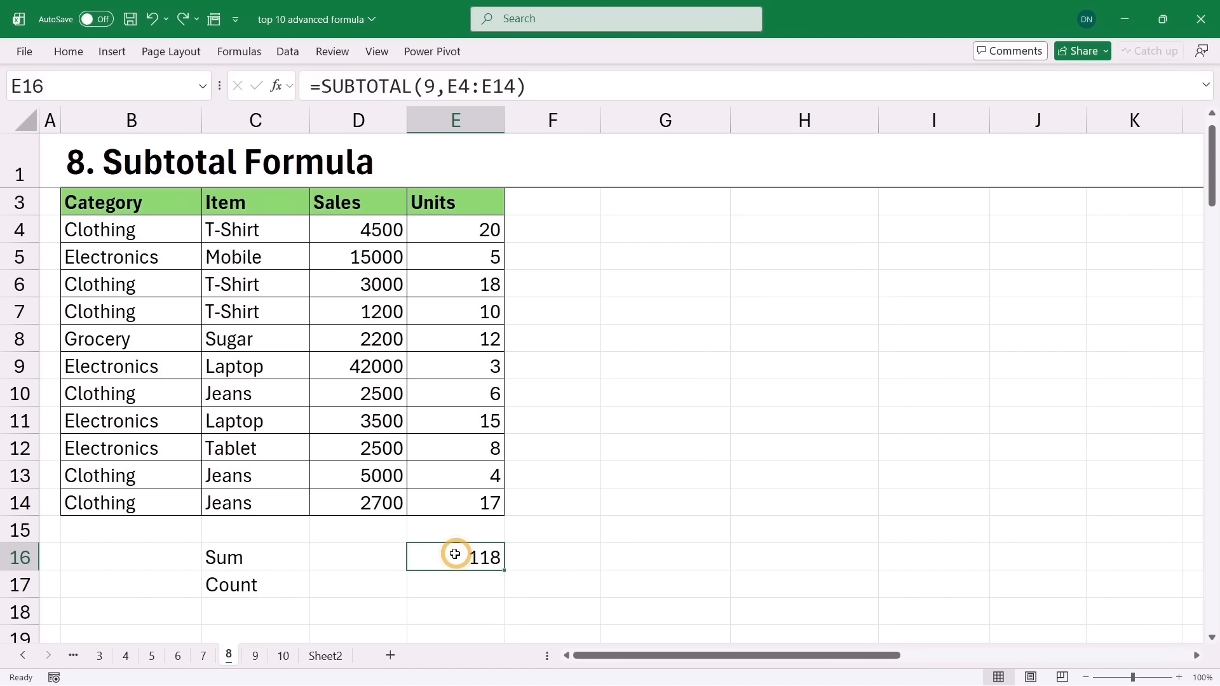
Review the SUBTOTAL function numbers from 1 - AVERAGE through 111 - VAR.P using a scratch formula in H12, and cancel it
double_click(455, 553)
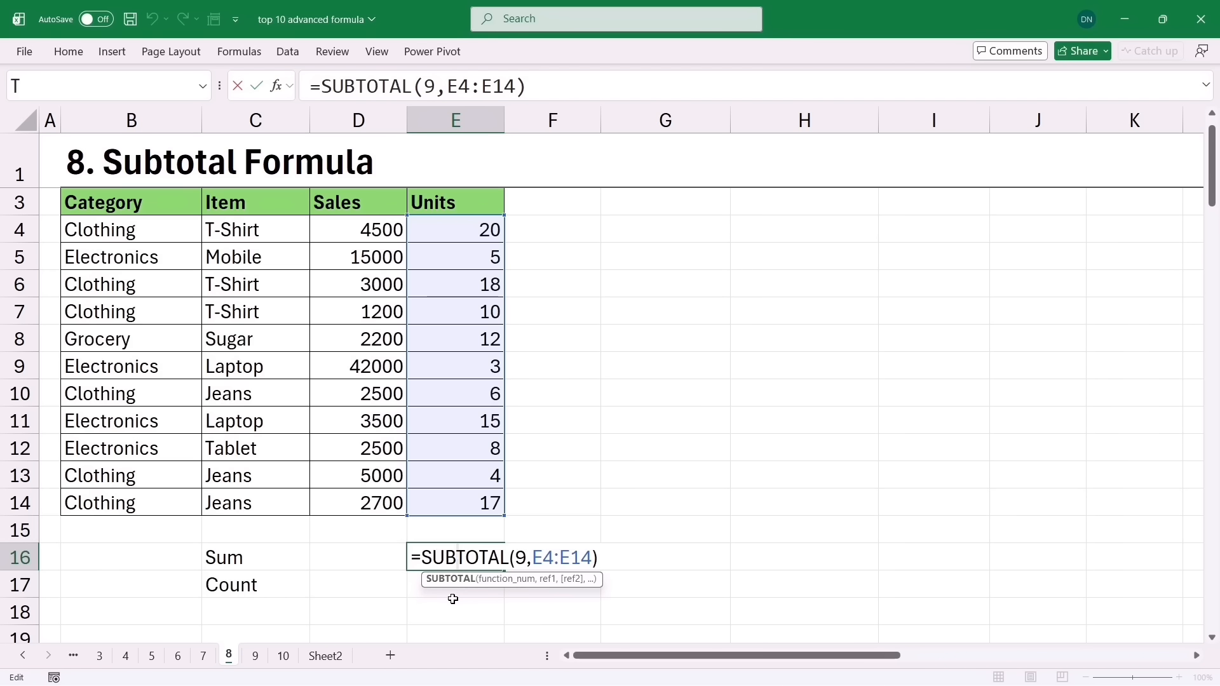
key("Escape")
left_click(732, 459)
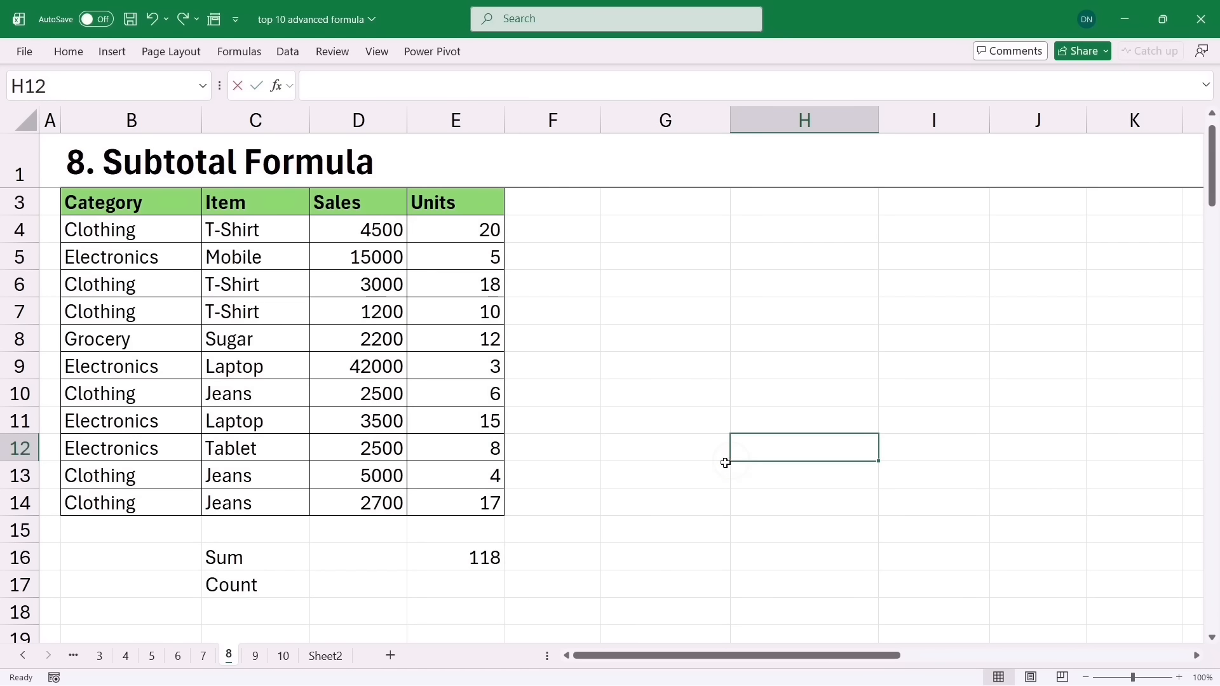
type("=subt")
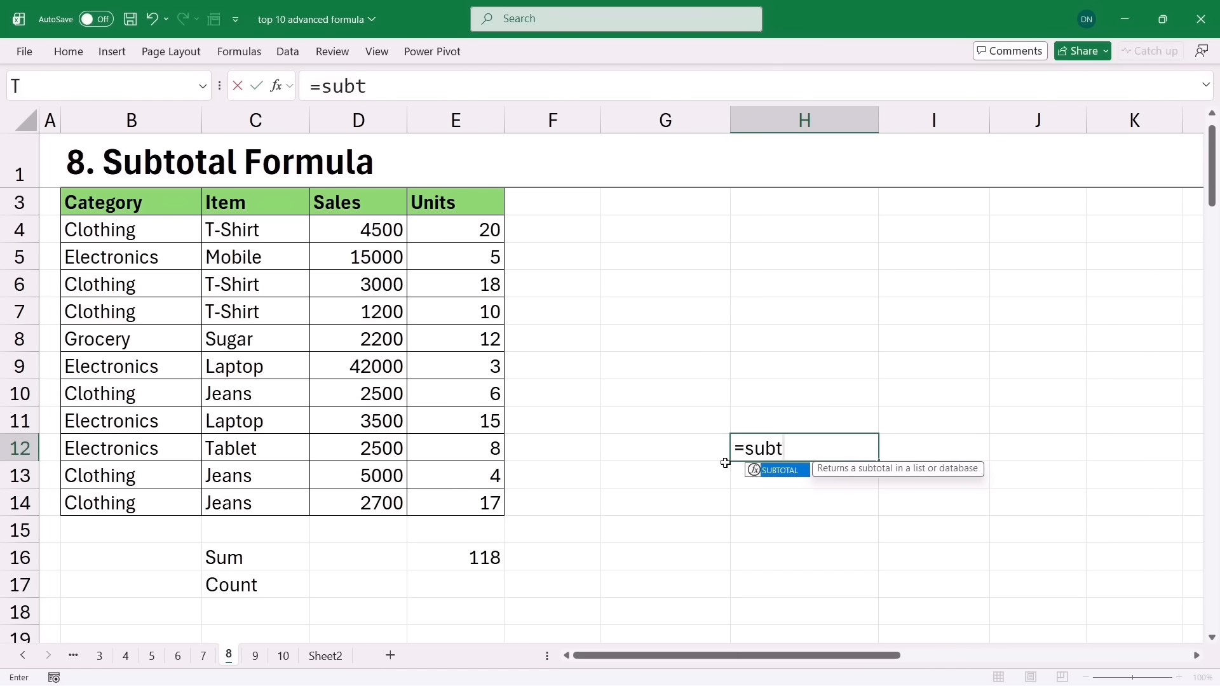
key("Tab")
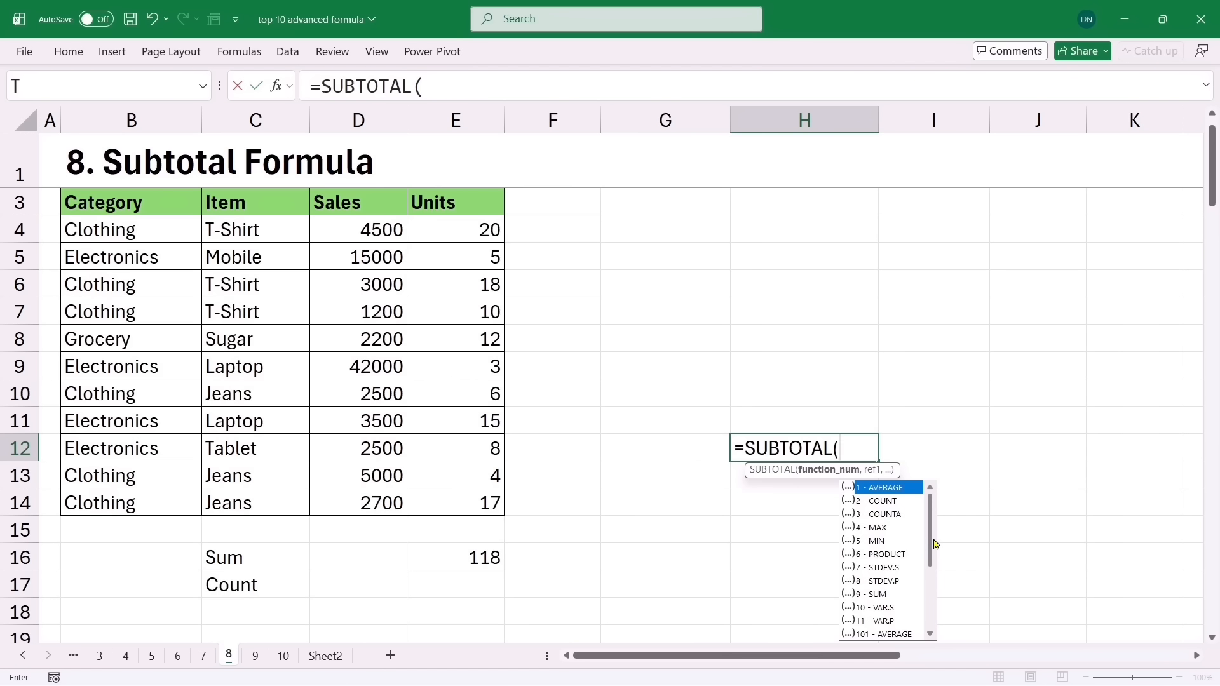
scroll(932, 543, "down", 4)
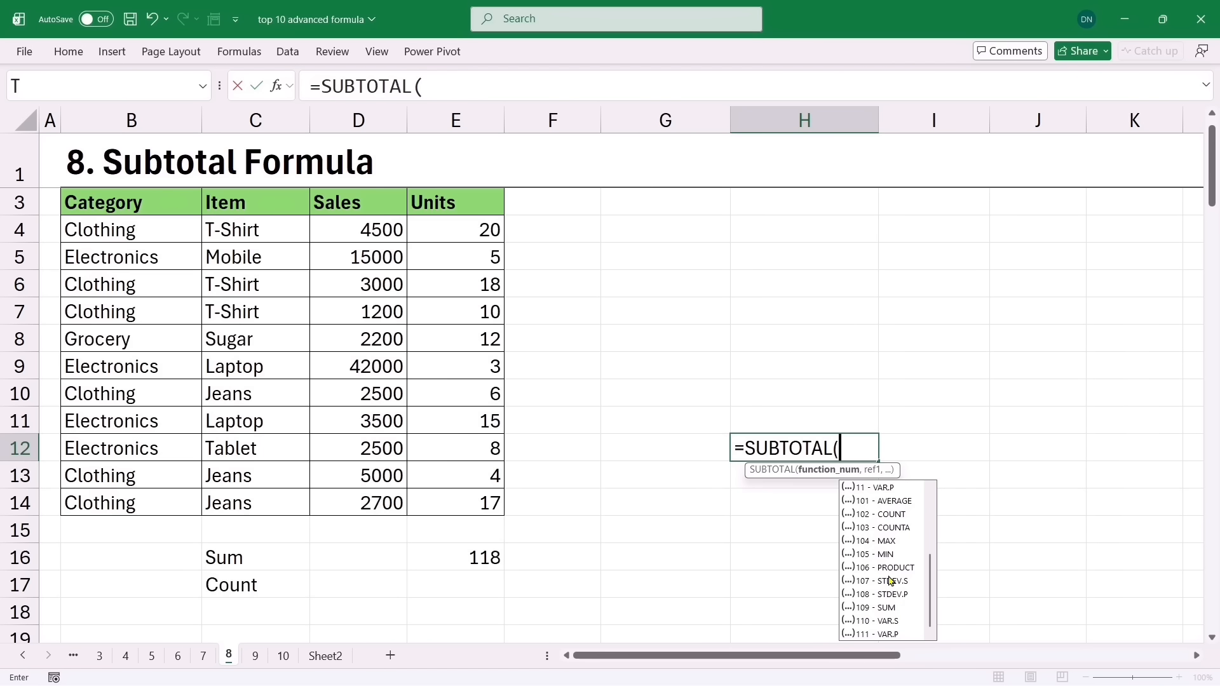
scroll(889, 580, "up", 4)
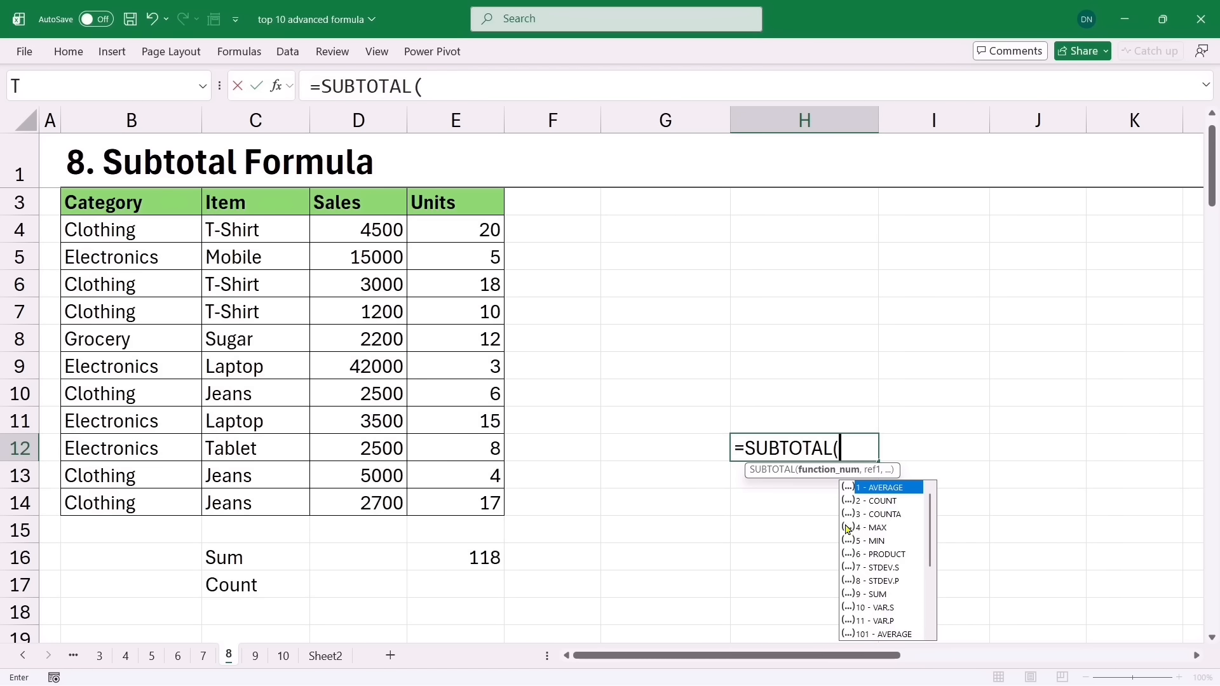
key("Escape")
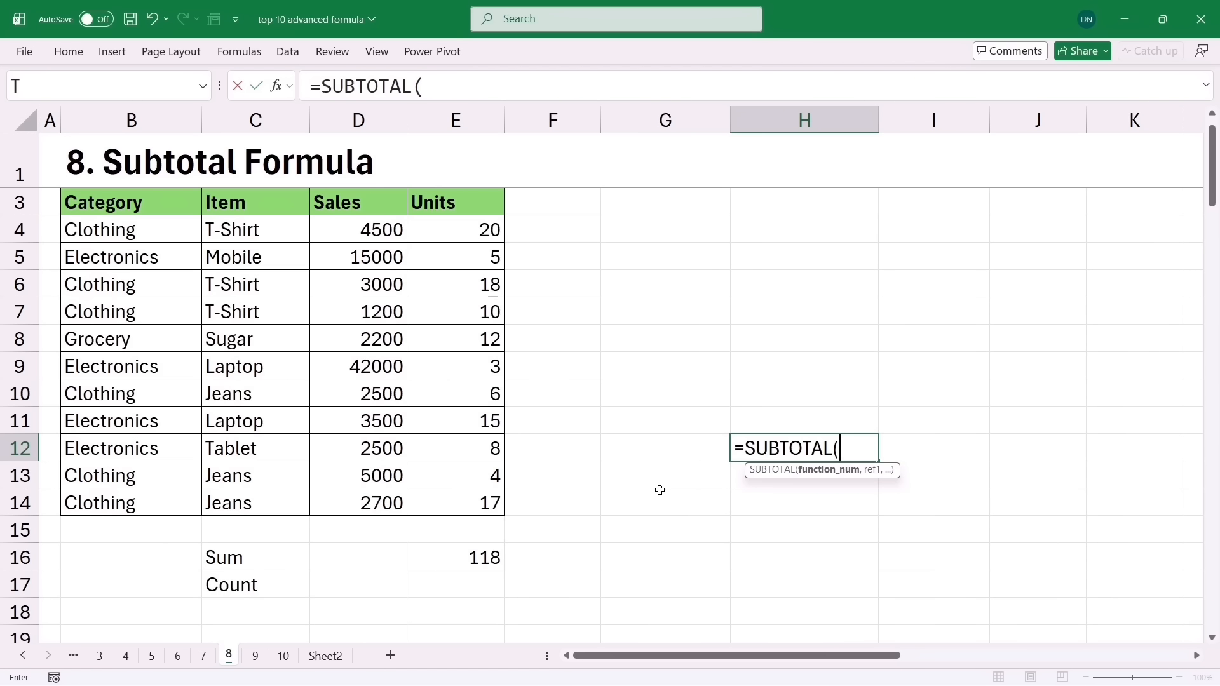
key("Escape")
Filter the table by the Electronics value in B5 to see how E16 responds, and undo the filter
right_click(134, 266)
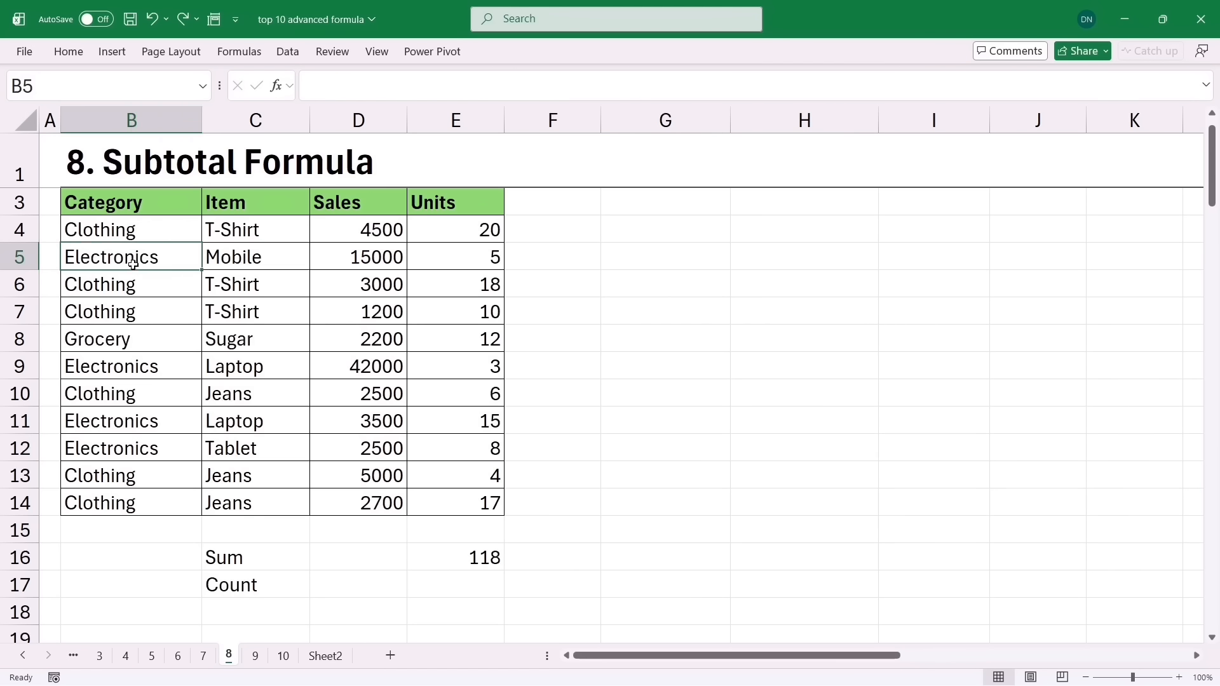
mouse_move(192, 434)
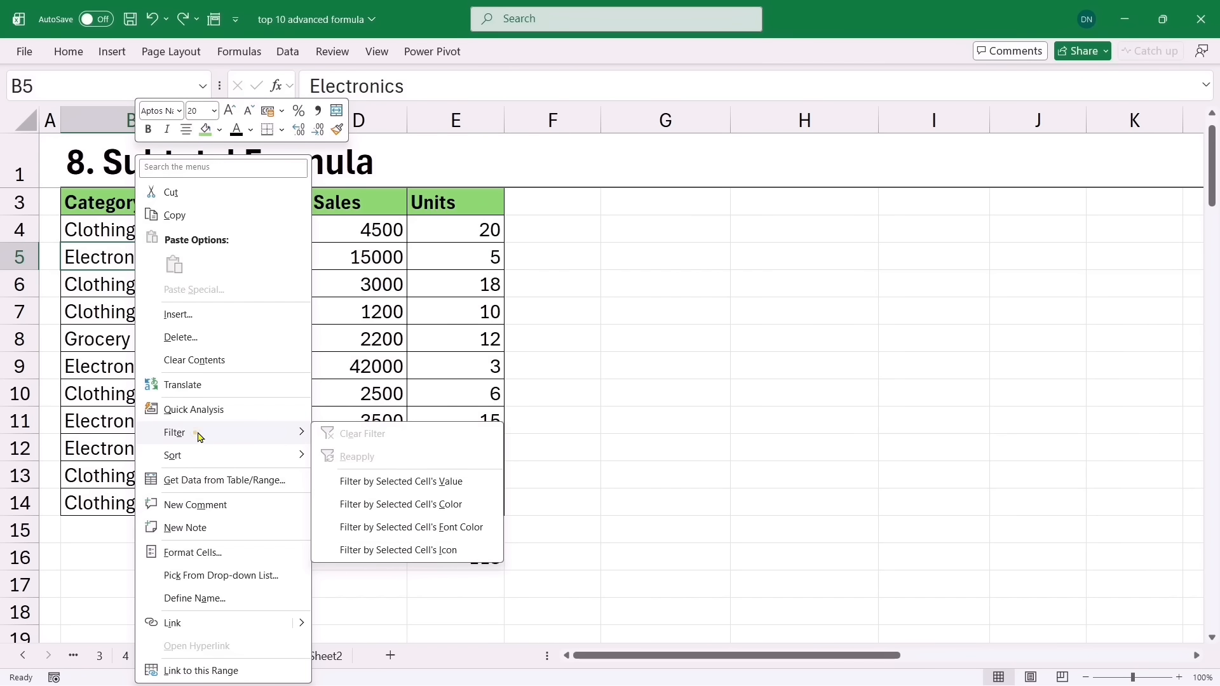
left_click(400, 481)
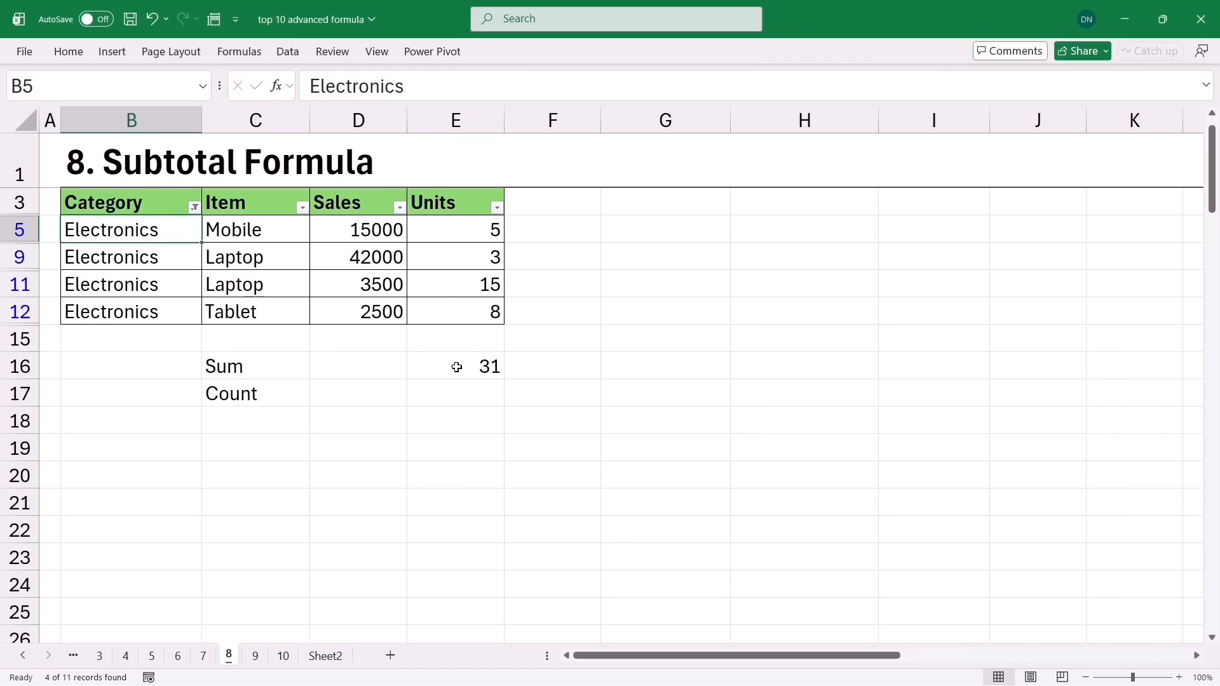
key("ctrl+z")
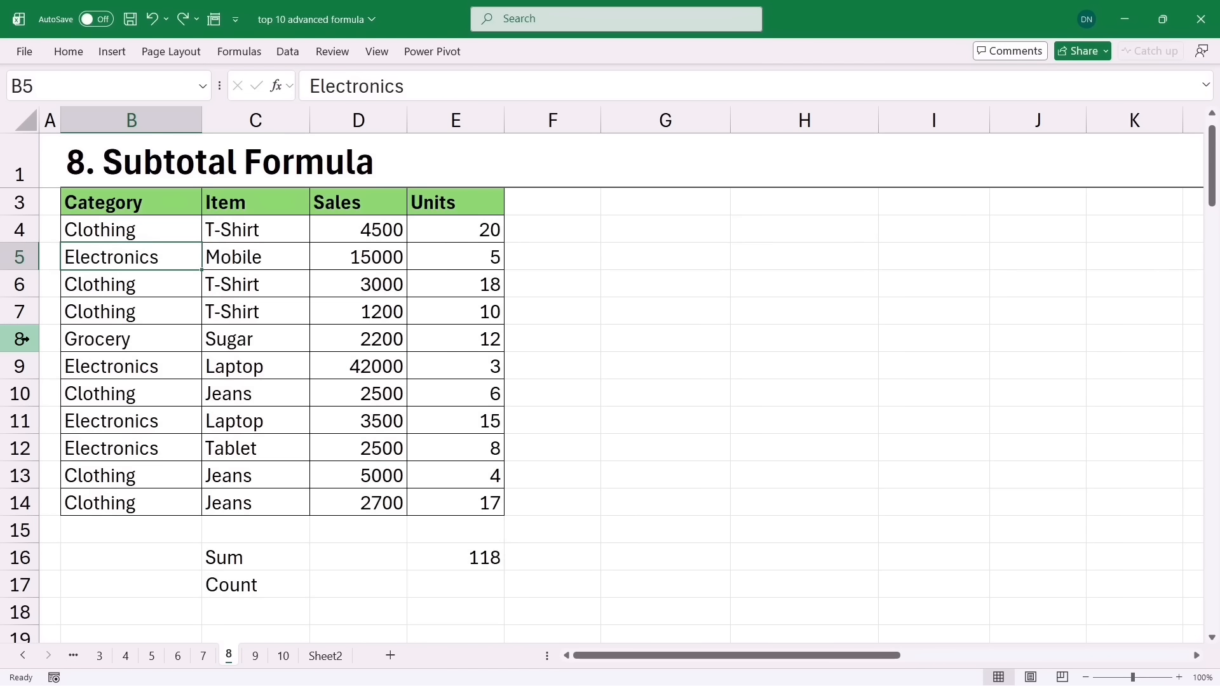
Hide rows 8 to 10 to test the E16 subtotal against manually hidden rows, and unhide them
left_click_drag(19, 339, 19, 393)
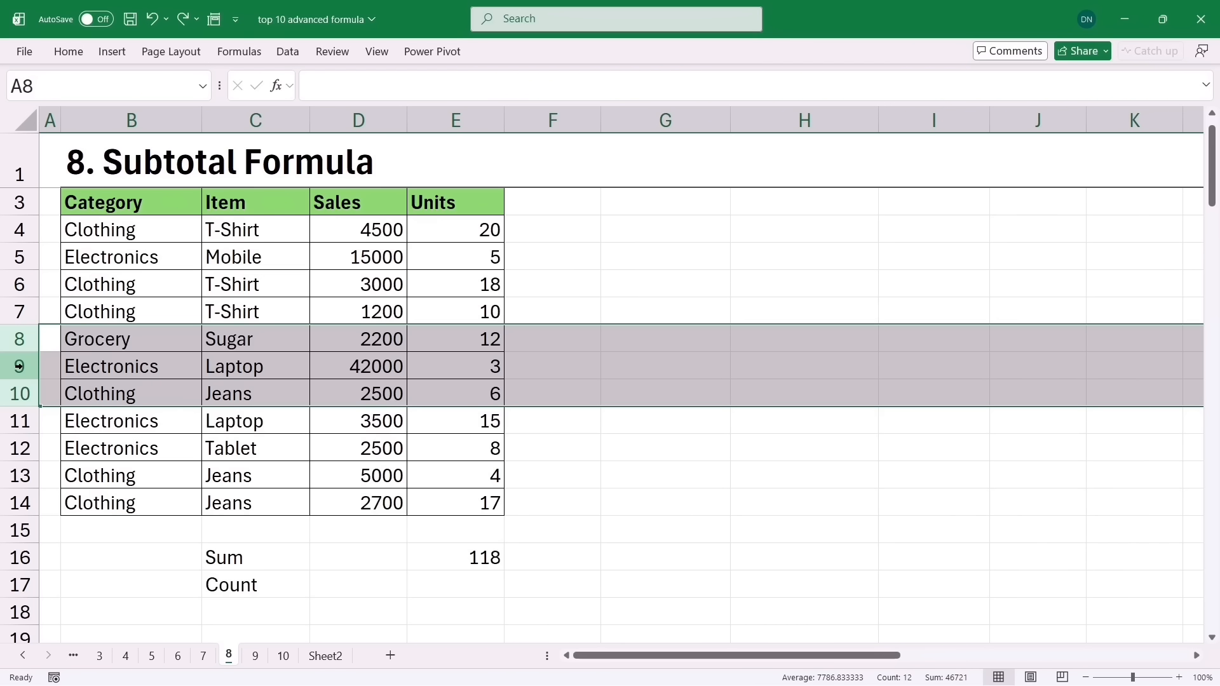
right_click(19, 367)
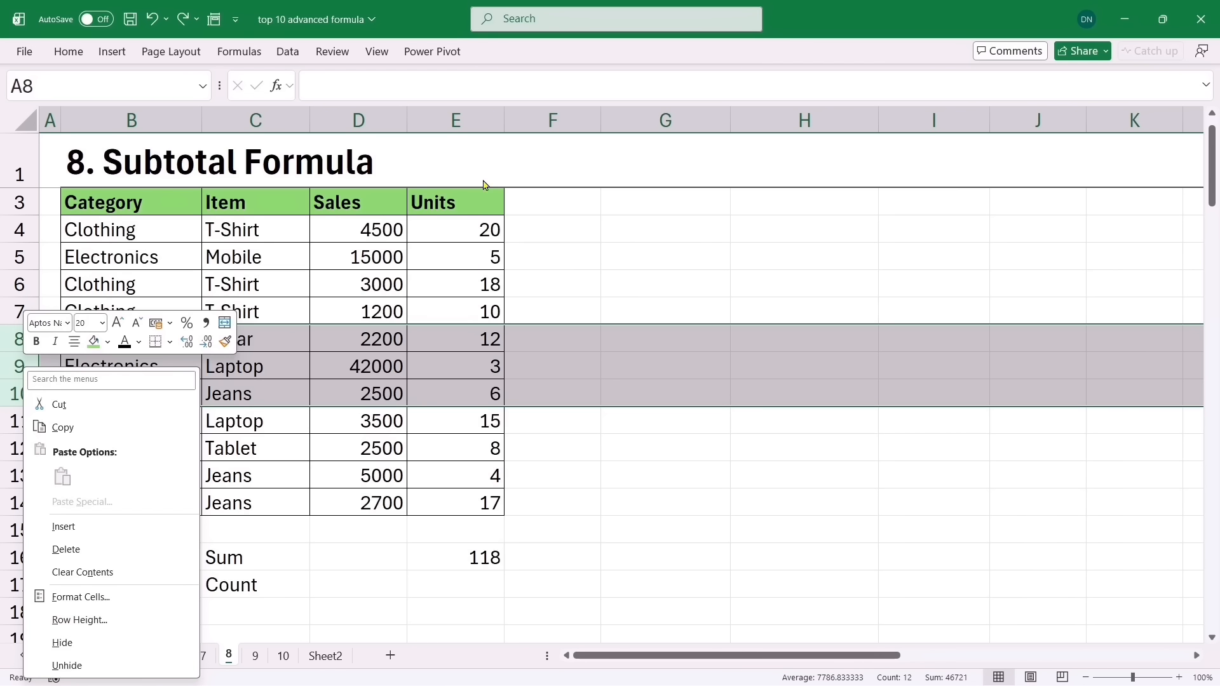
left_click(86, 642)
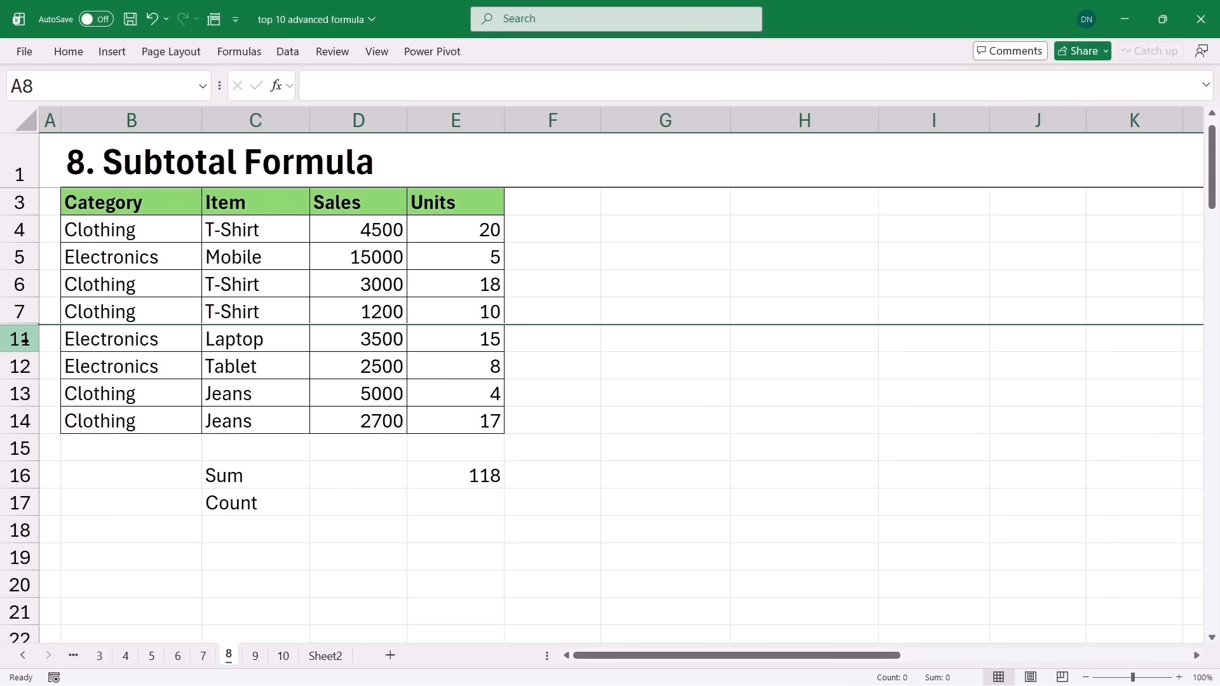
left_click(441, 501)
left_click_drag(18, 312, 18, 337)
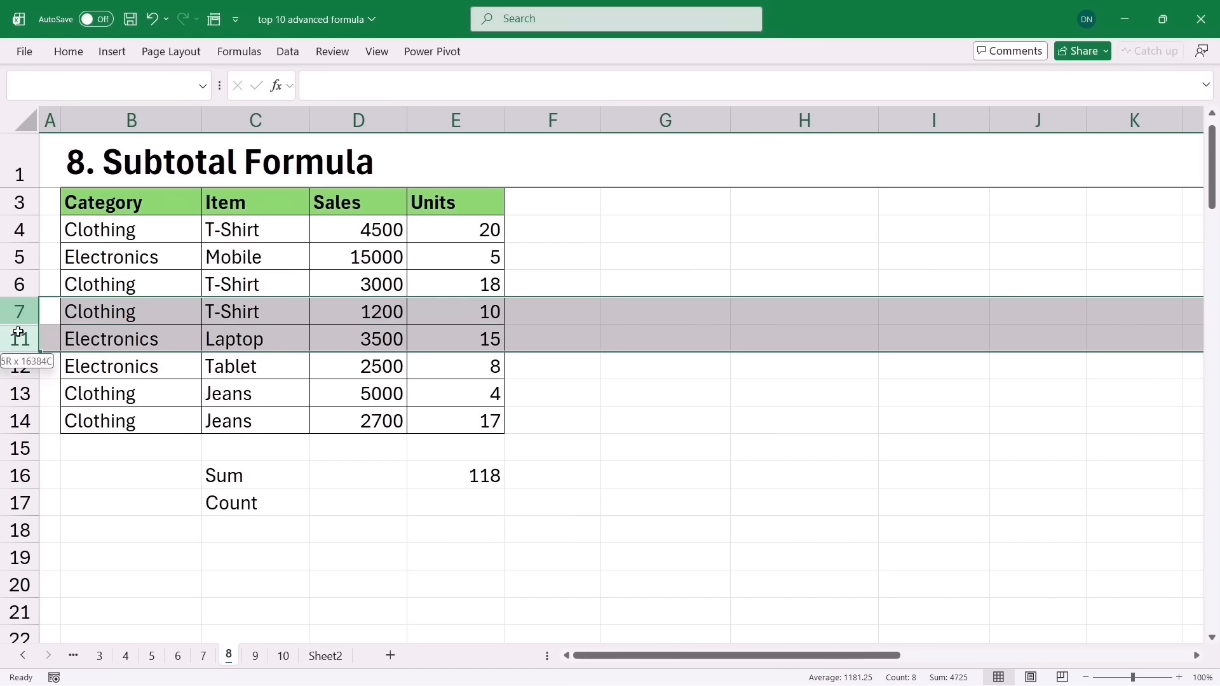
right_click(19, 337)
left_click(67, 624)
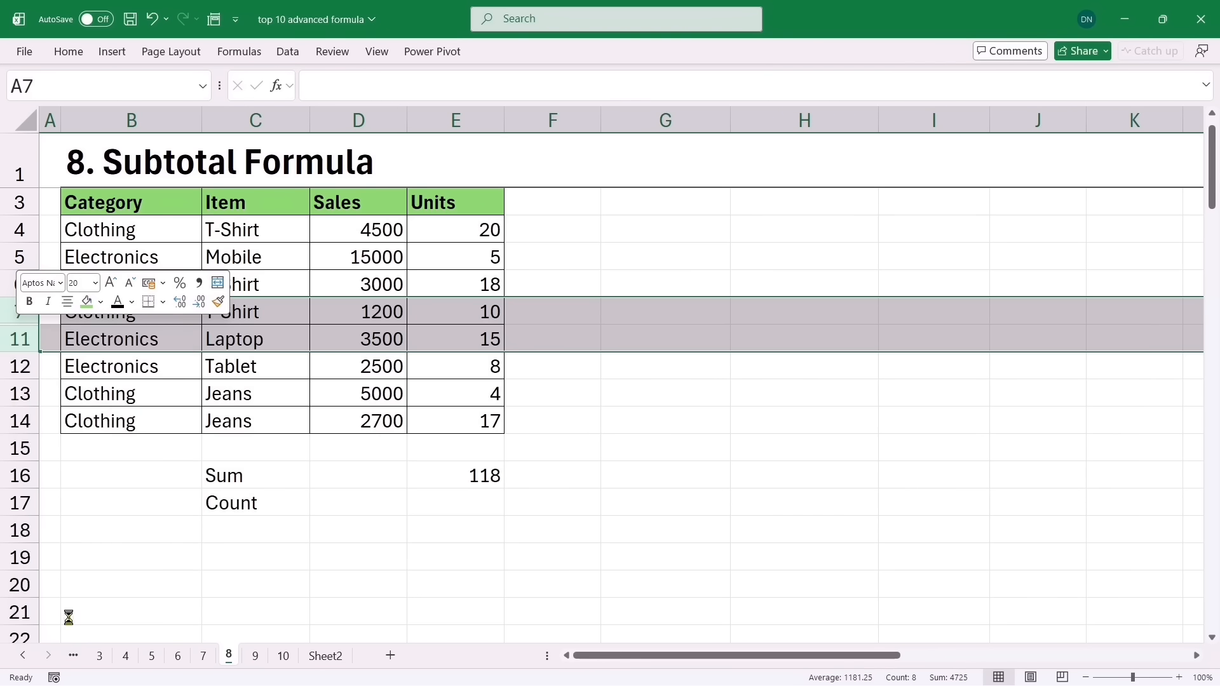
Enter a SUBTOTAL formula in E17 with function 109 - SUM over the Units range E4:E14
left_click(436, 583)
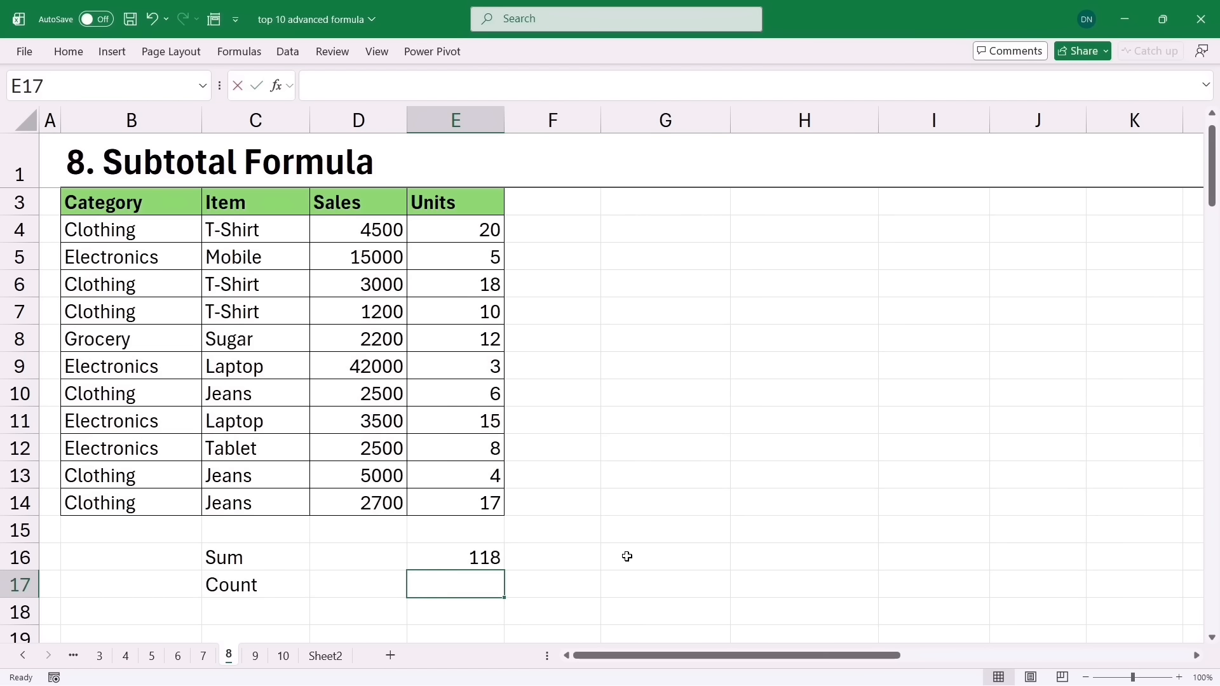
type("=subt")
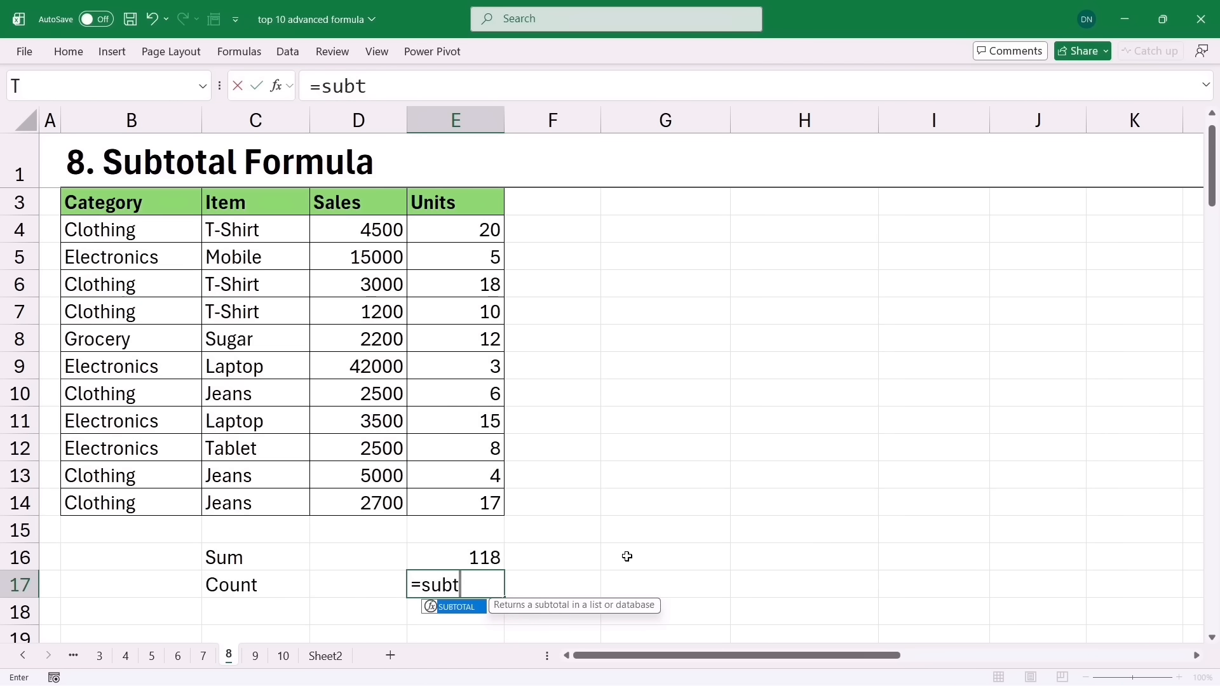
key("Tab")
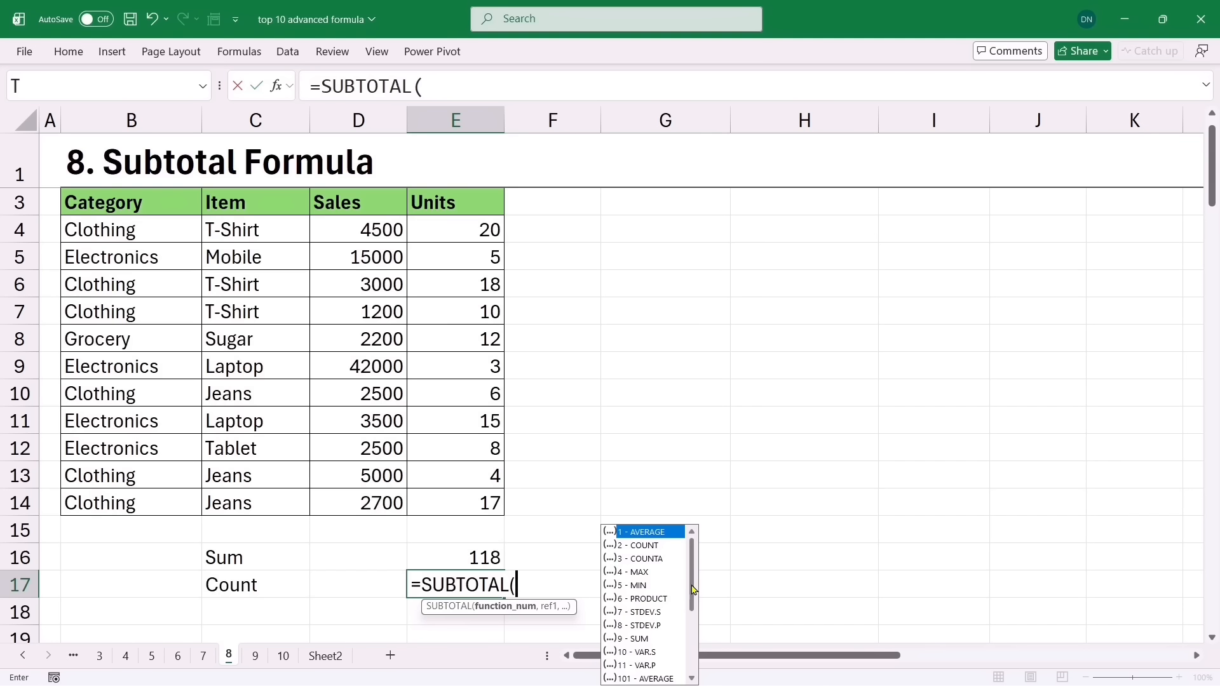
left_click_drag(693, 590, 674, 558)
left_click_drag(692, 574, 683, 649)
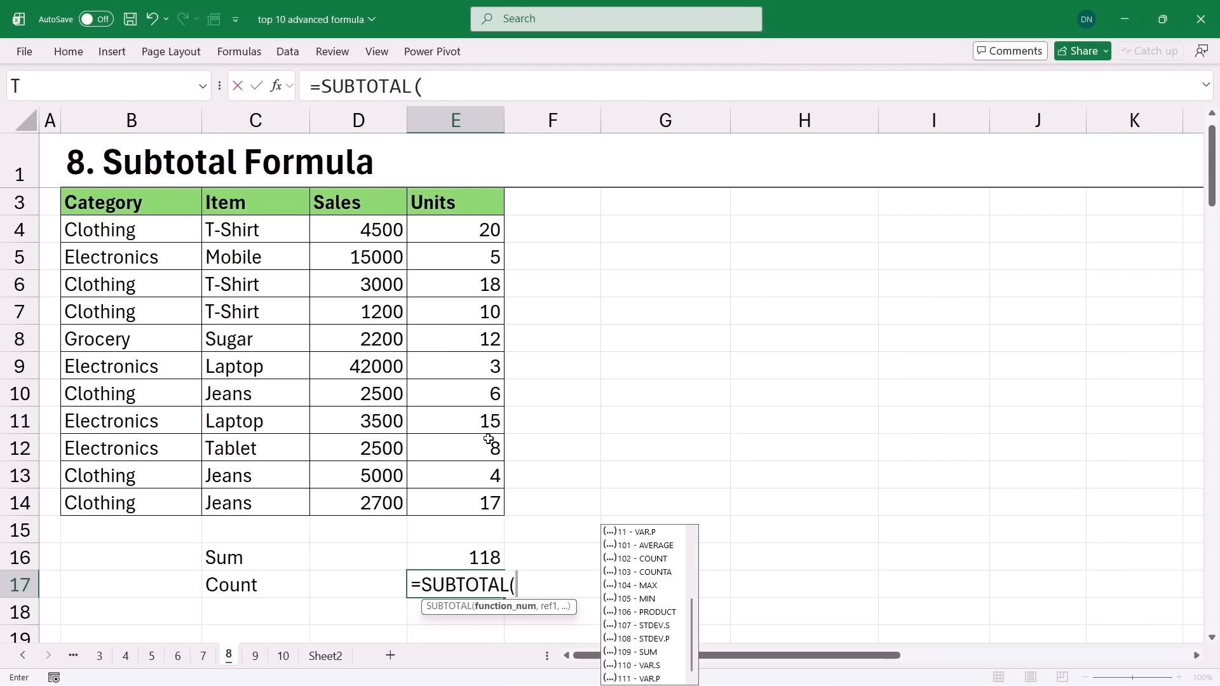
left_click(641, 653)
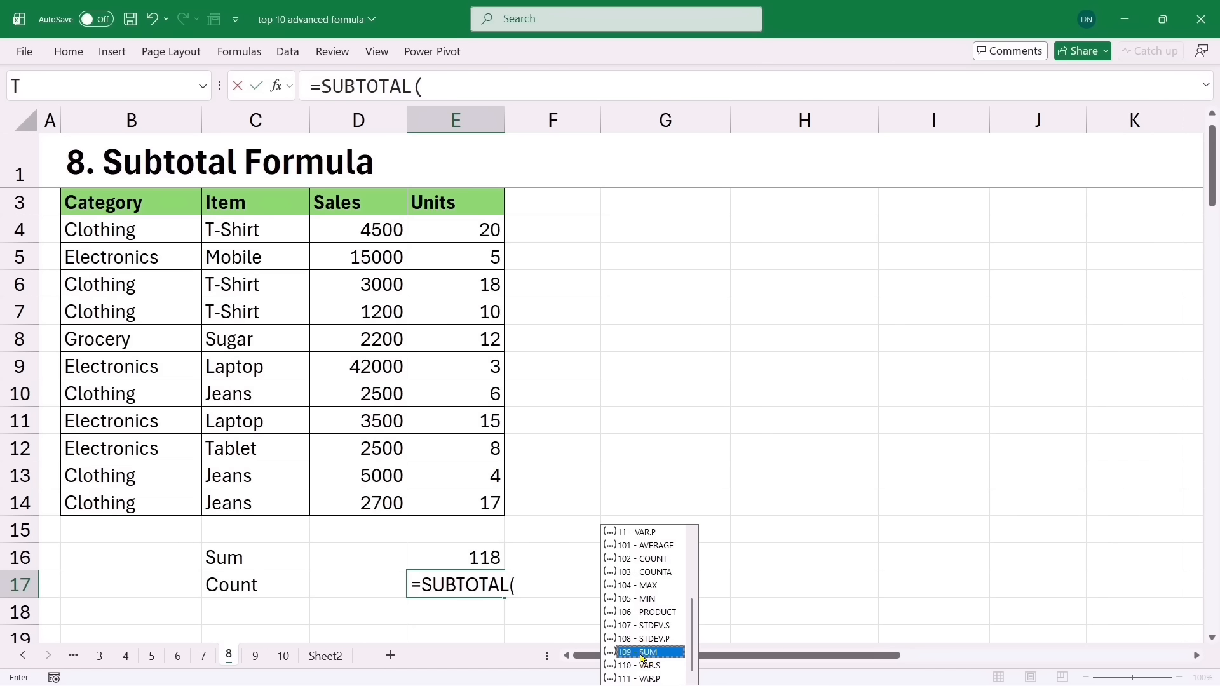
double_click(640, 652)
type(",")
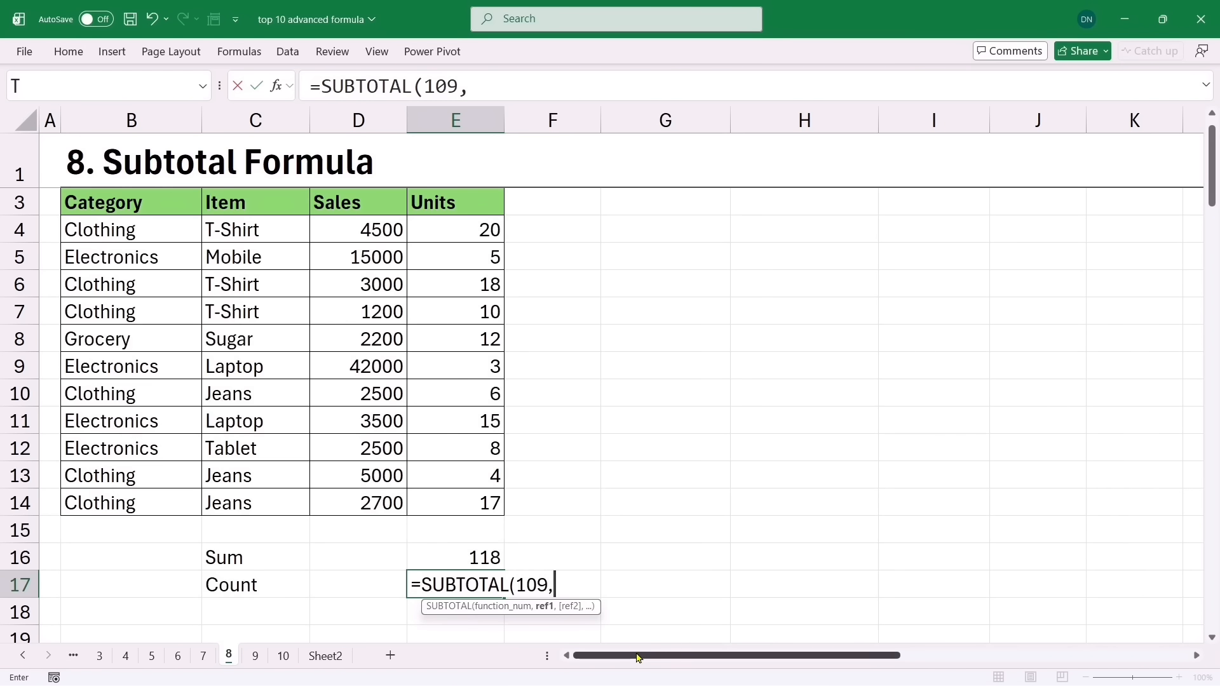
left_click_drag(448, 230, 442, 507)
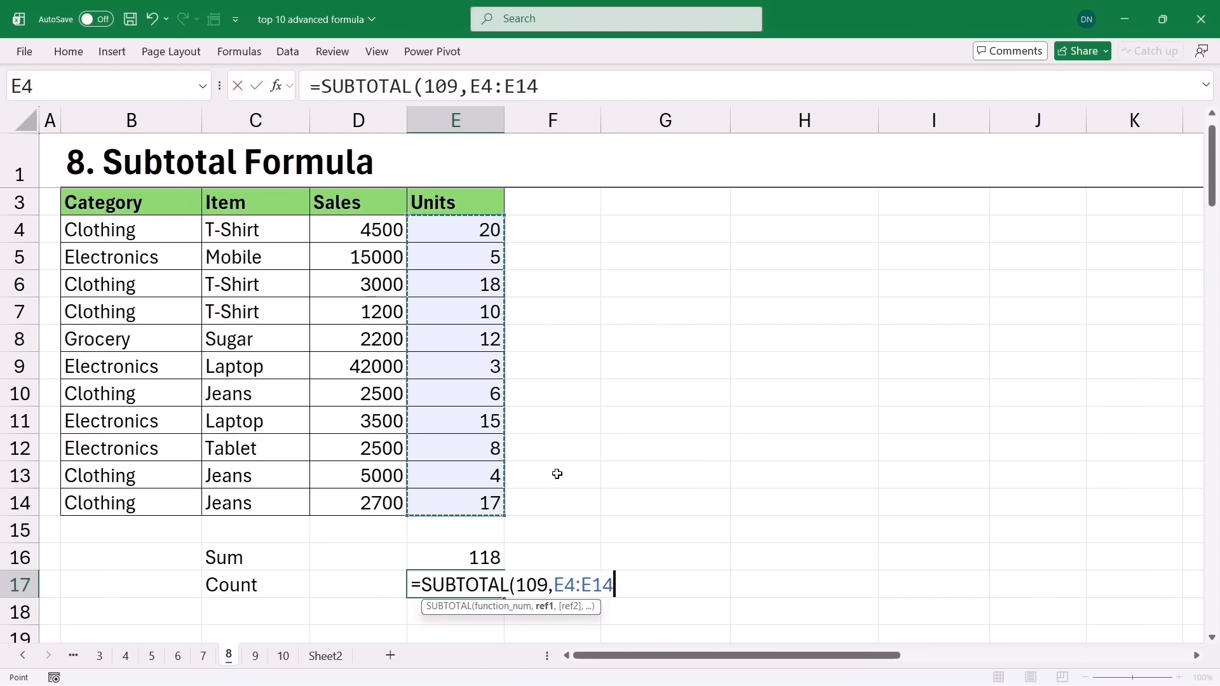
key("Return")
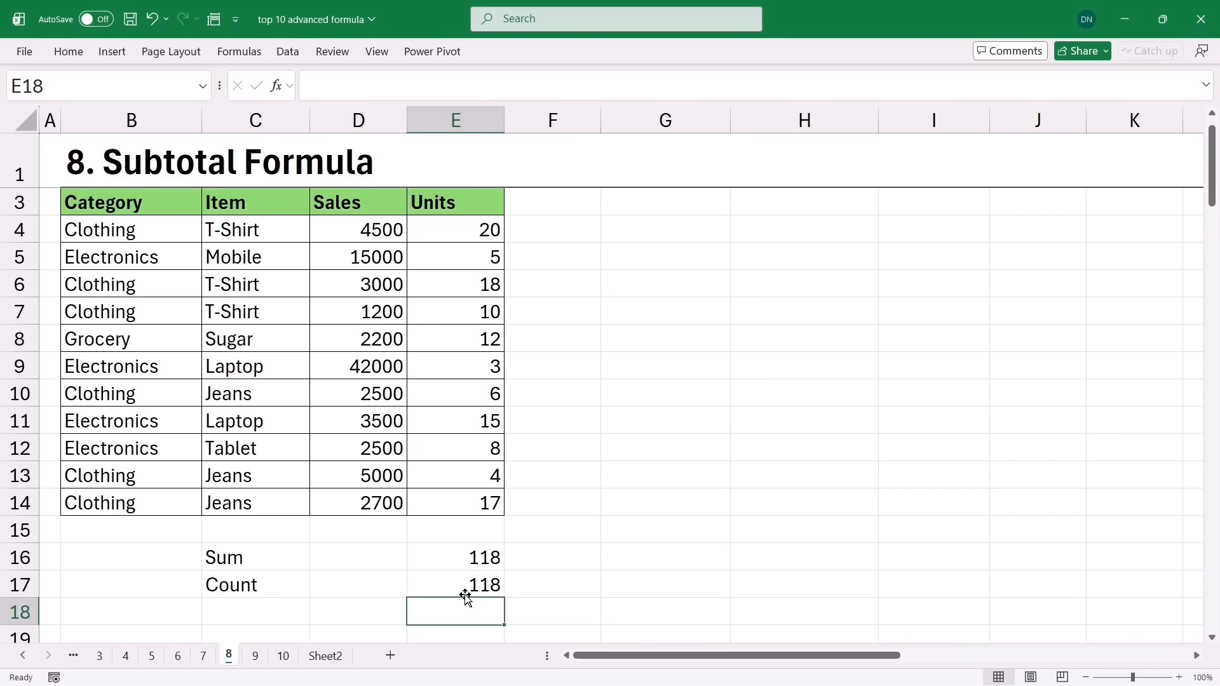
Label the two subtotals with their function numbers, 9 in F16 and 109 in F17
left_click(571, 564)
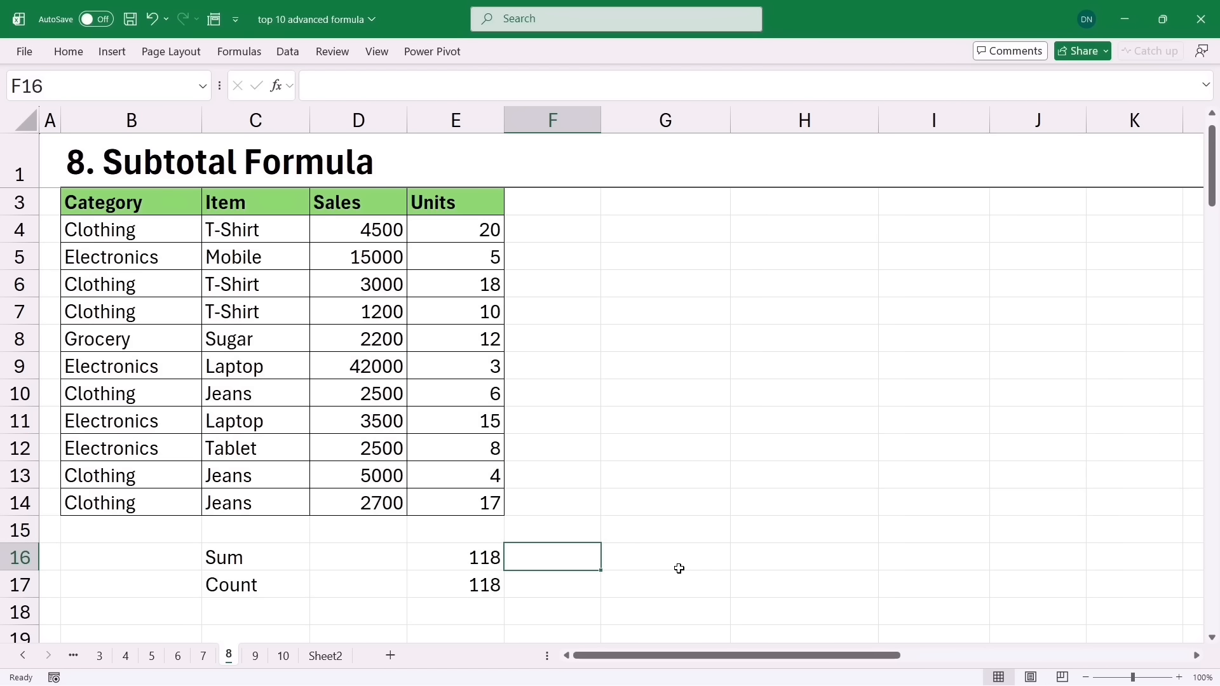
type("9")
left_click(572, 583)
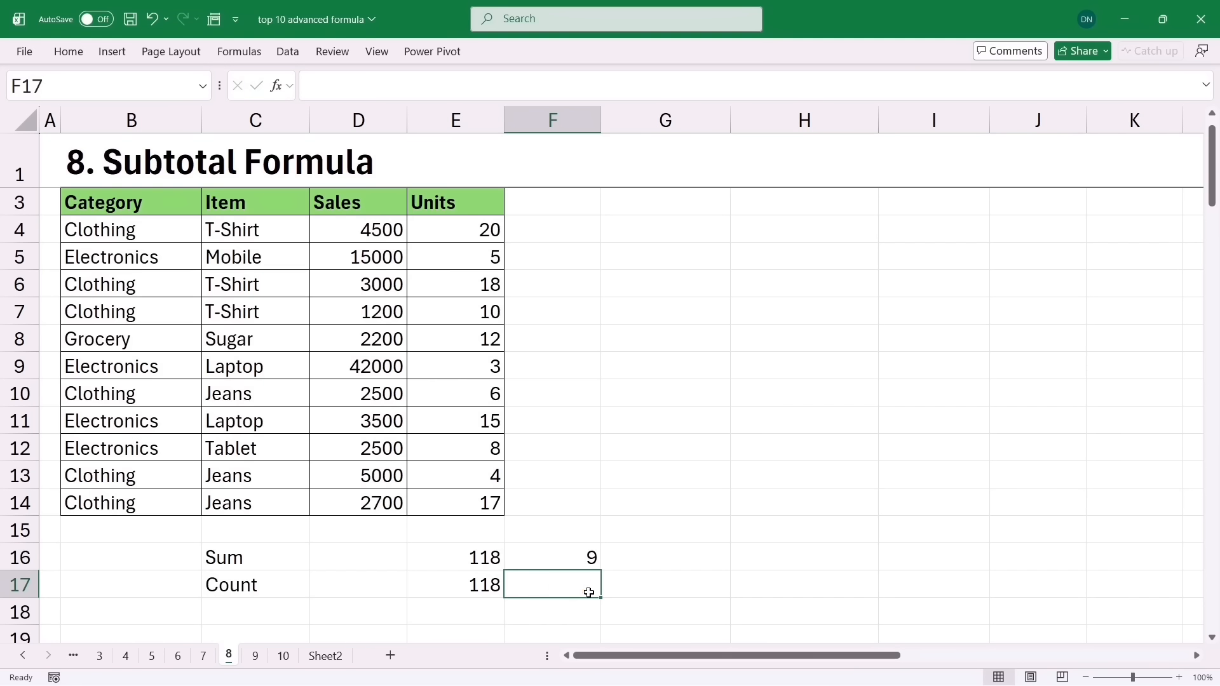
type("109")
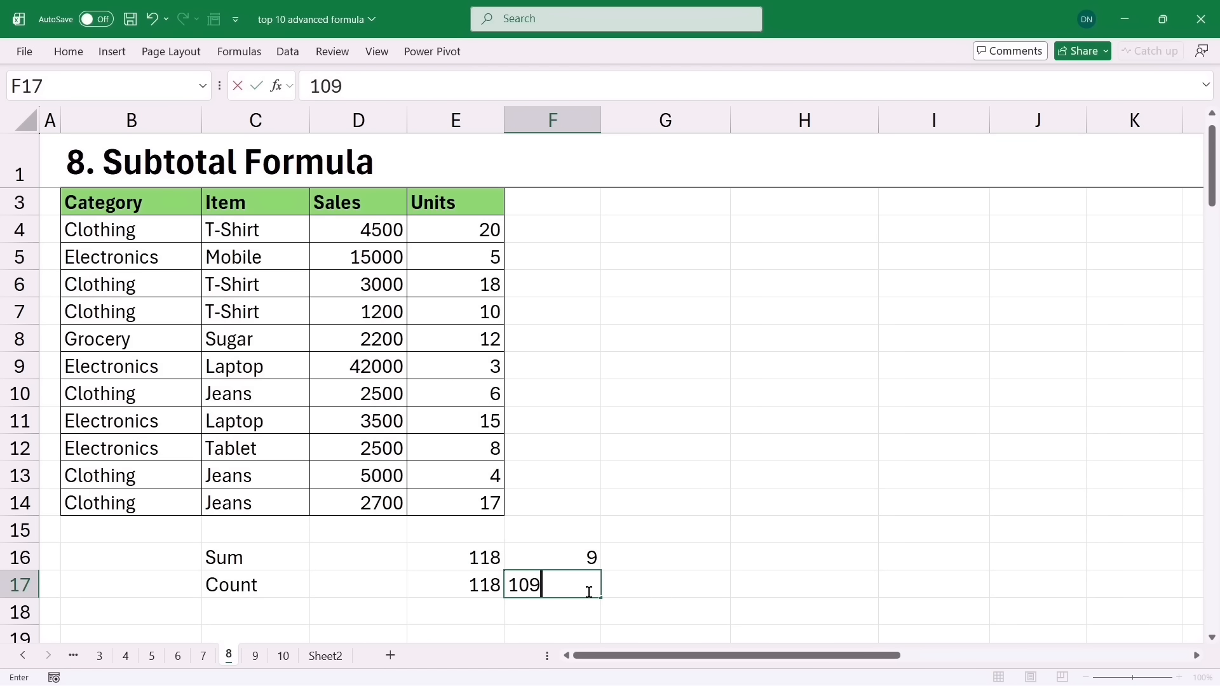
left_click(658, 575)
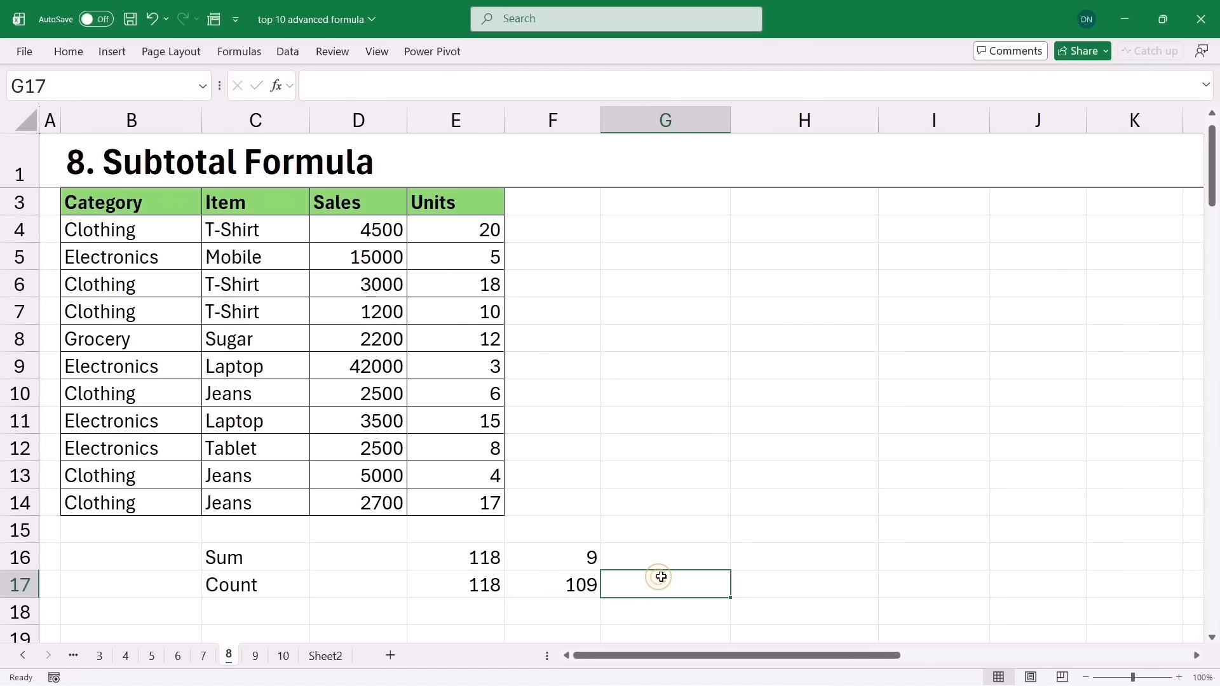
Hide rows 9 and 10, and compare the E16 and E17 subtotals with their function numbers in column F
left_click(27, 366)
left_click_drag(27, 366, 22, 393)
right_click(22, 393)
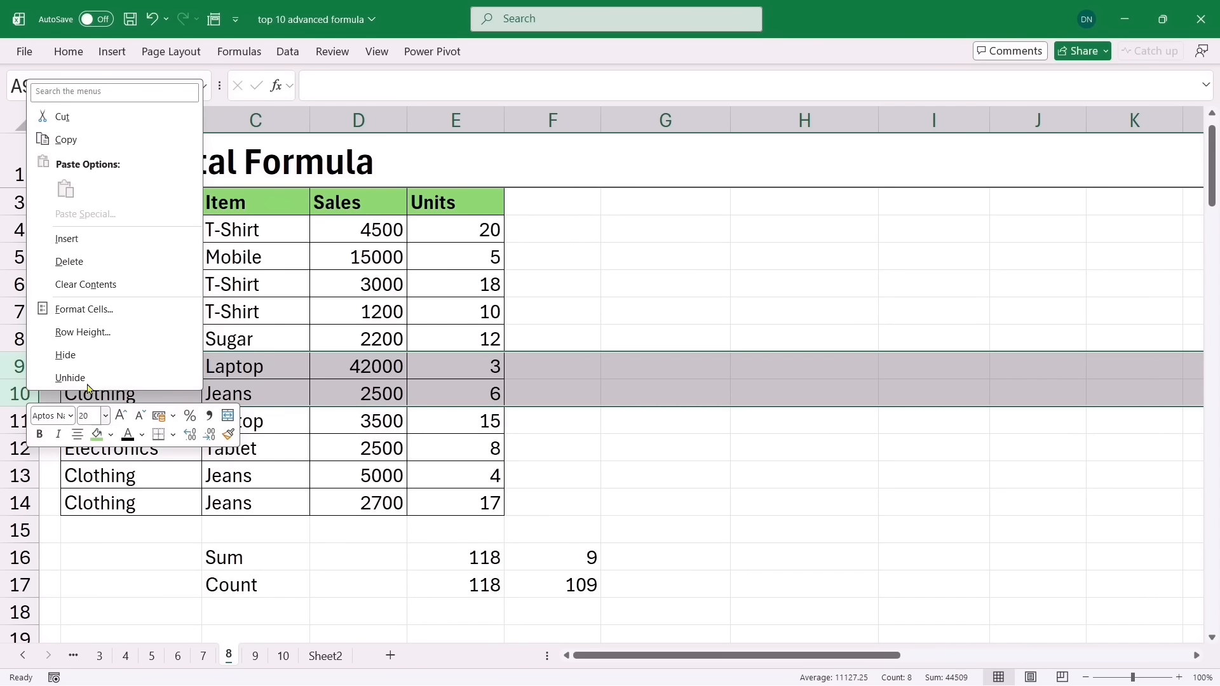
key("Escape")
key("ctrl+9")
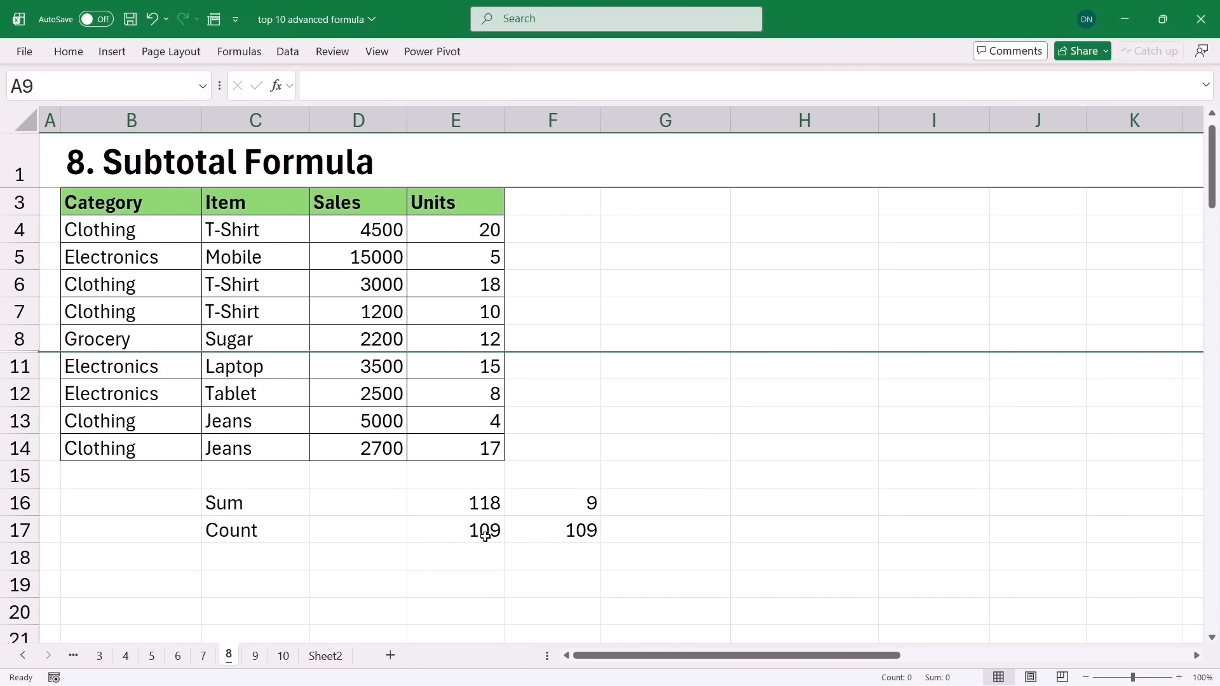
left_click(562, 506)
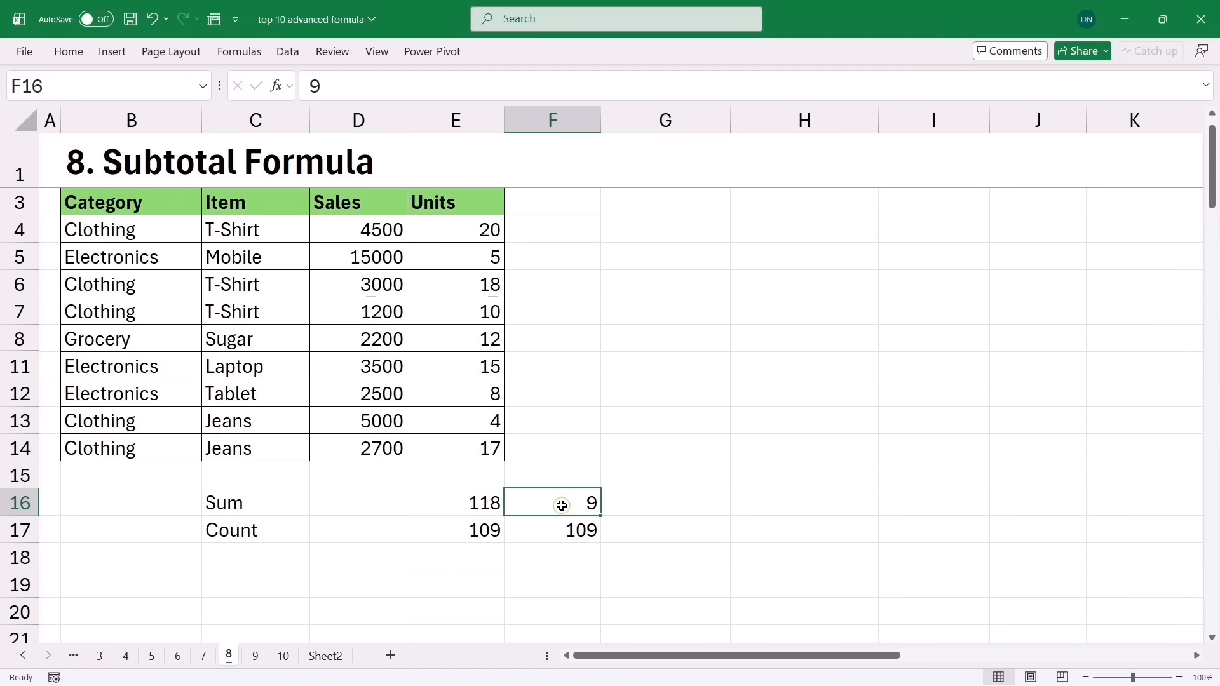
left_click(483, 503)
left_click(570, 534)
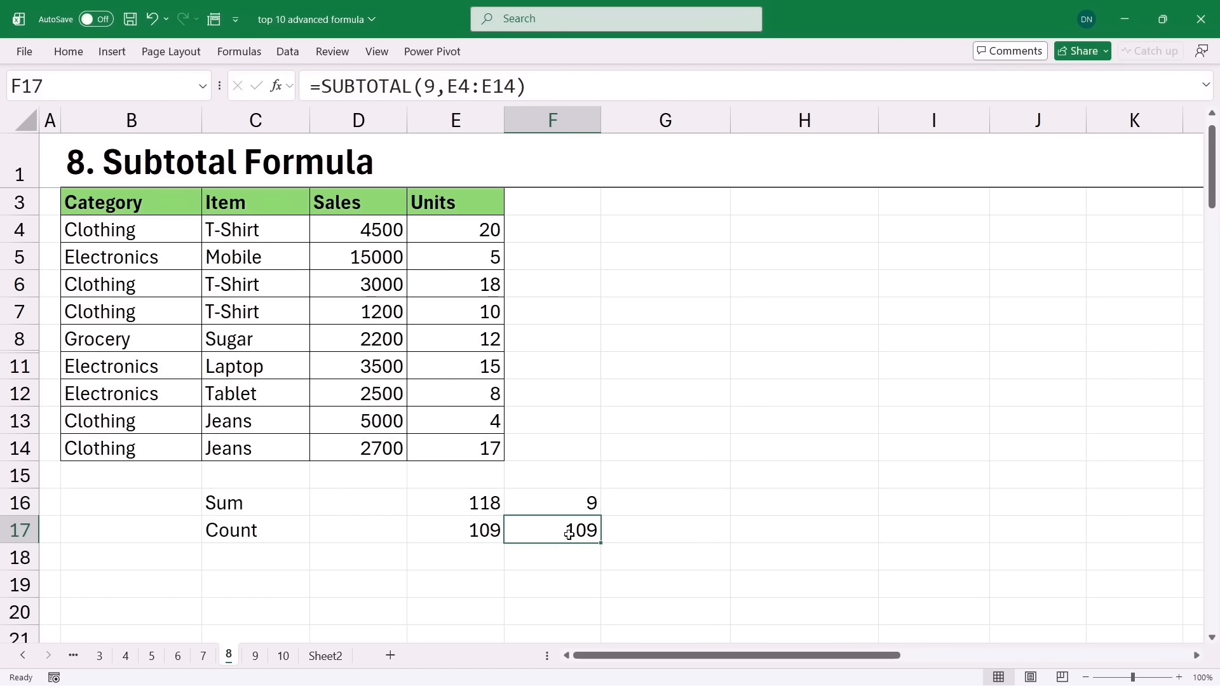
left_click(470, 531)
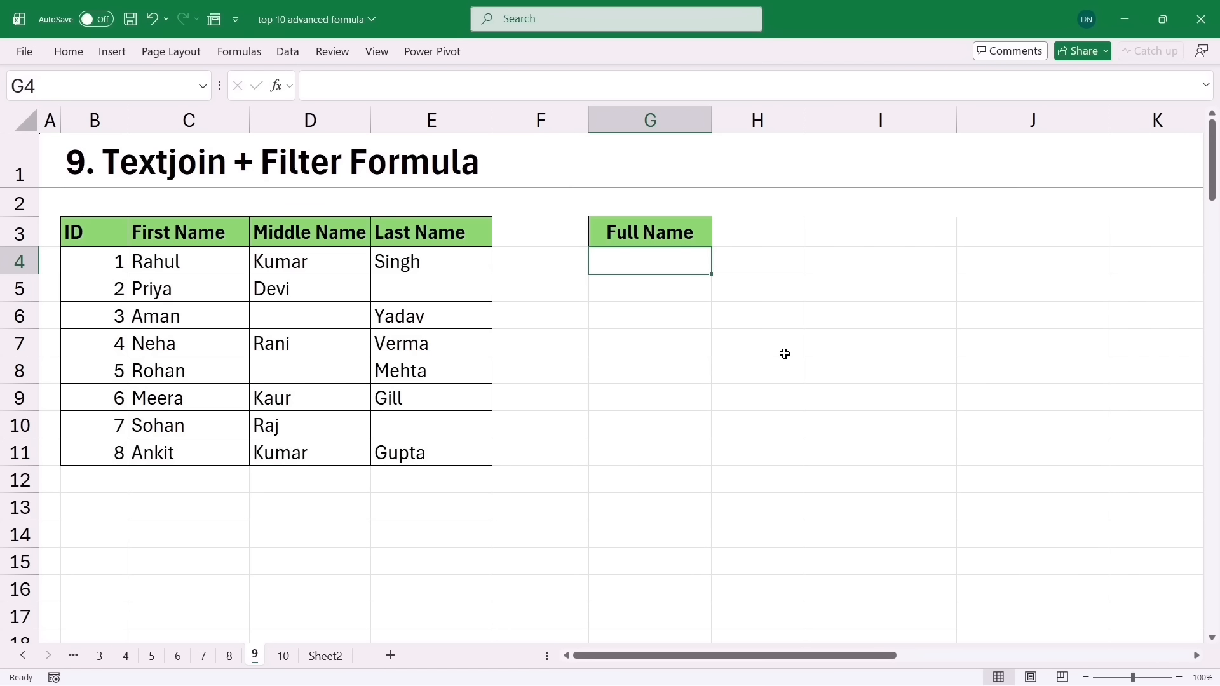
Join the name parts C4:E4 in G4 using TEXTJOIN with a space delimiter and empty cells ignored, and fill the formula down to G11
type("=")
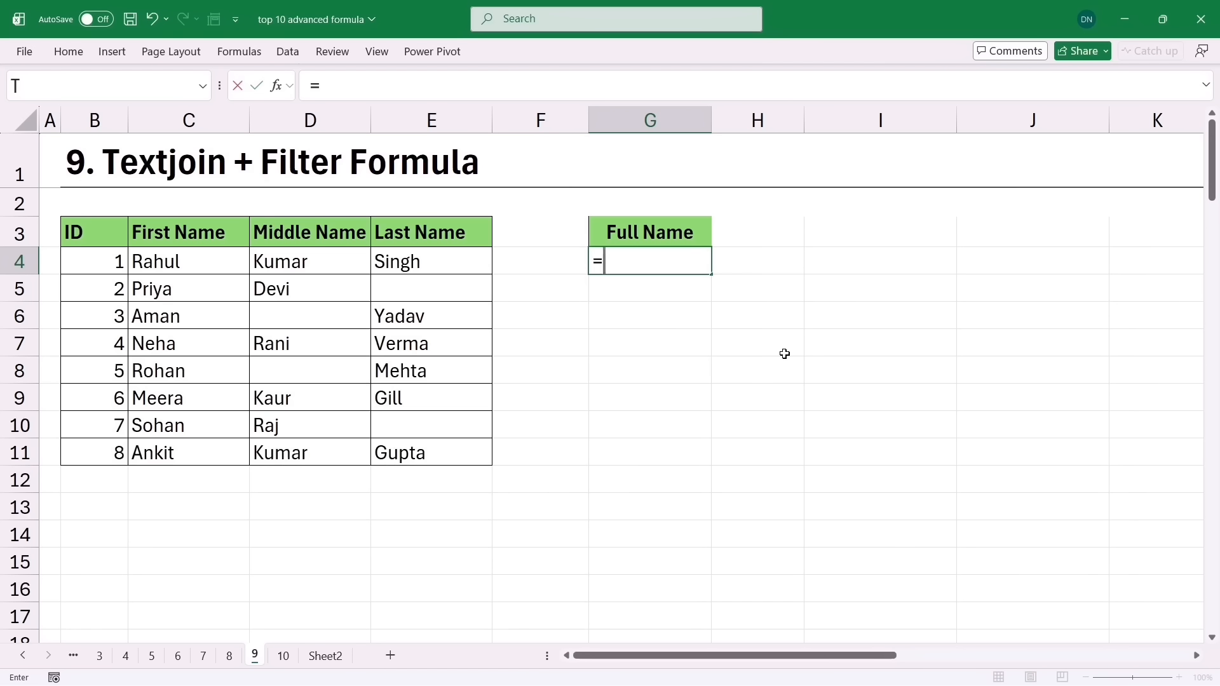
type("textj")
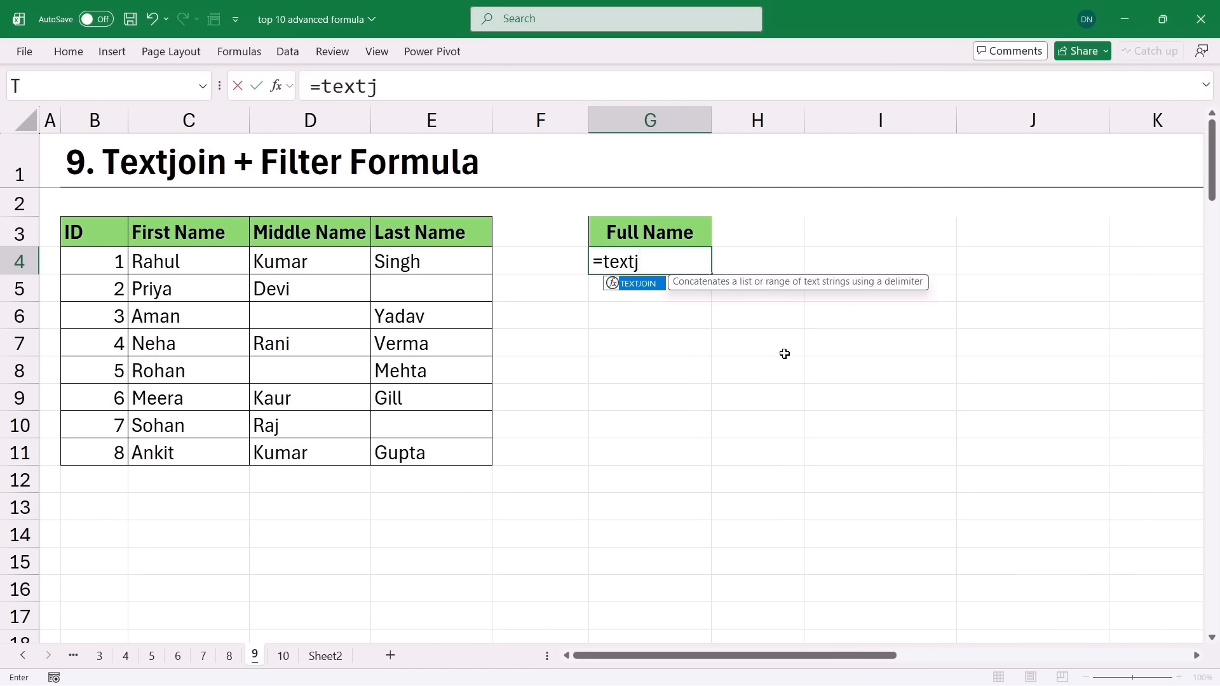
key("Tab")
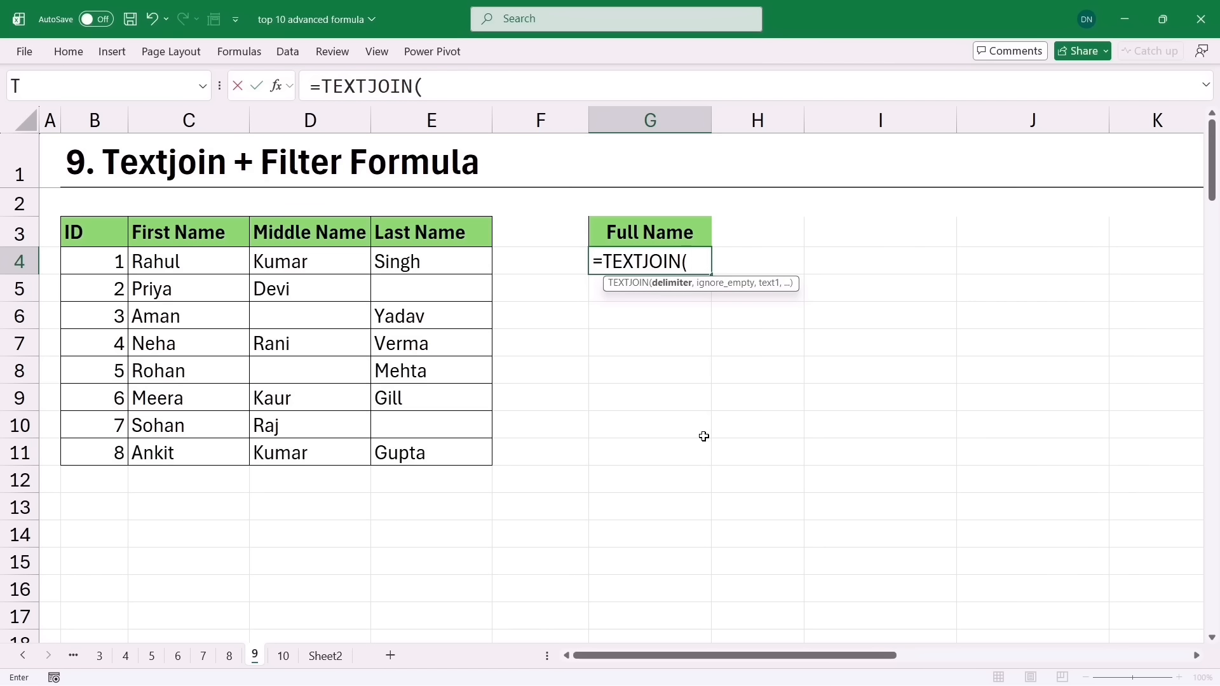
type("\" \",")
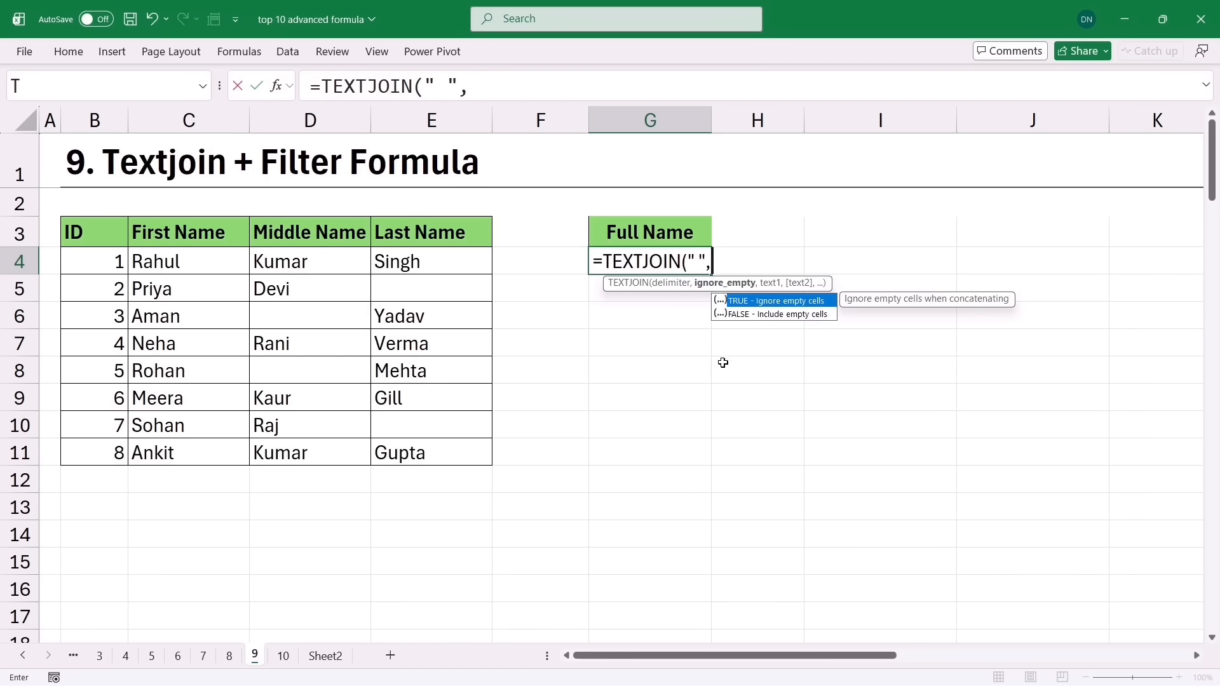
double_click(779, 305)
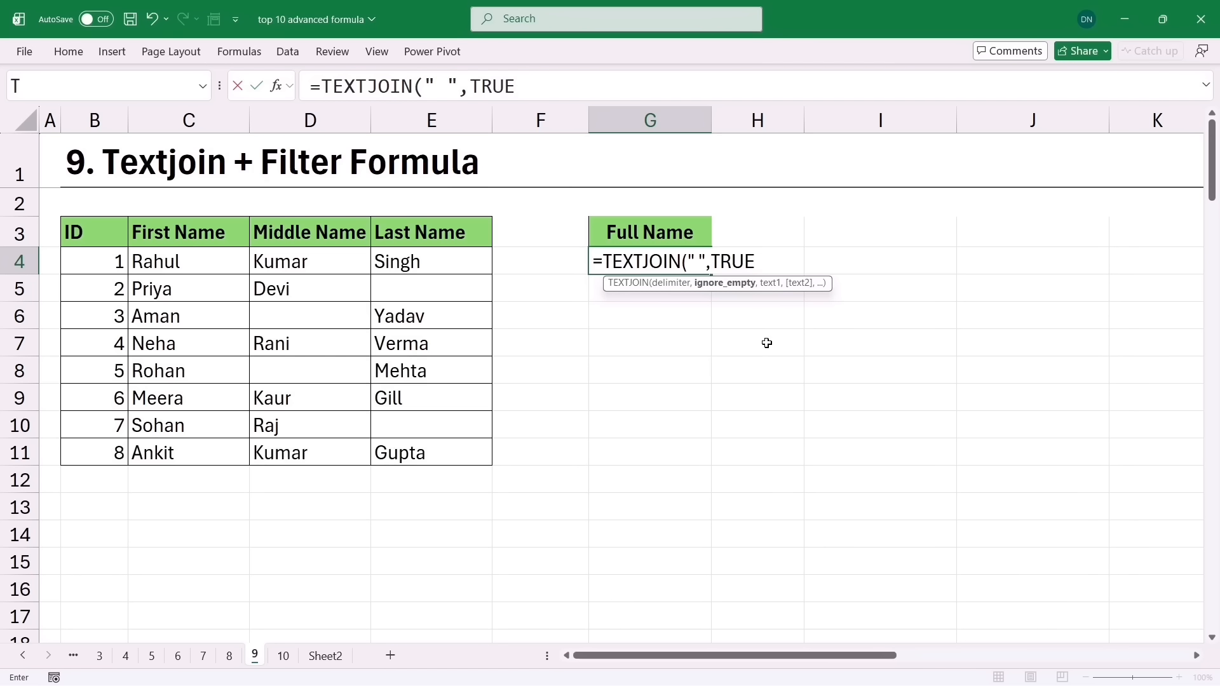
type(",")
left_click_drag(155, 267, 383, 261)
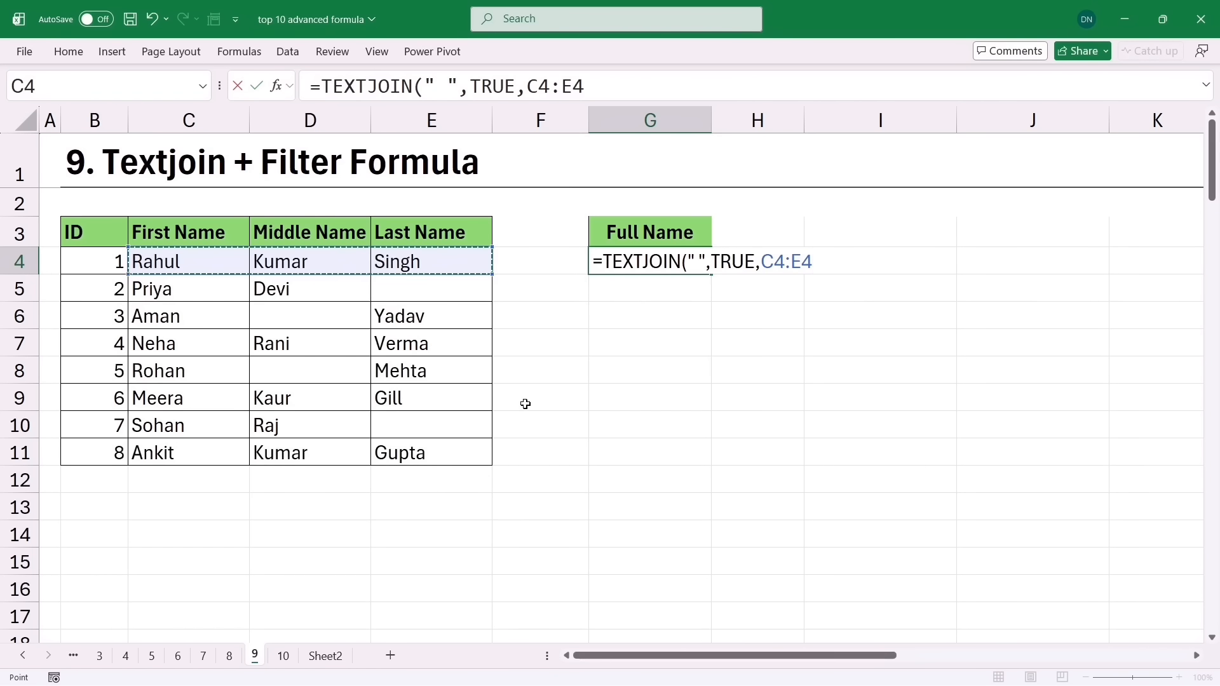
key("Return")
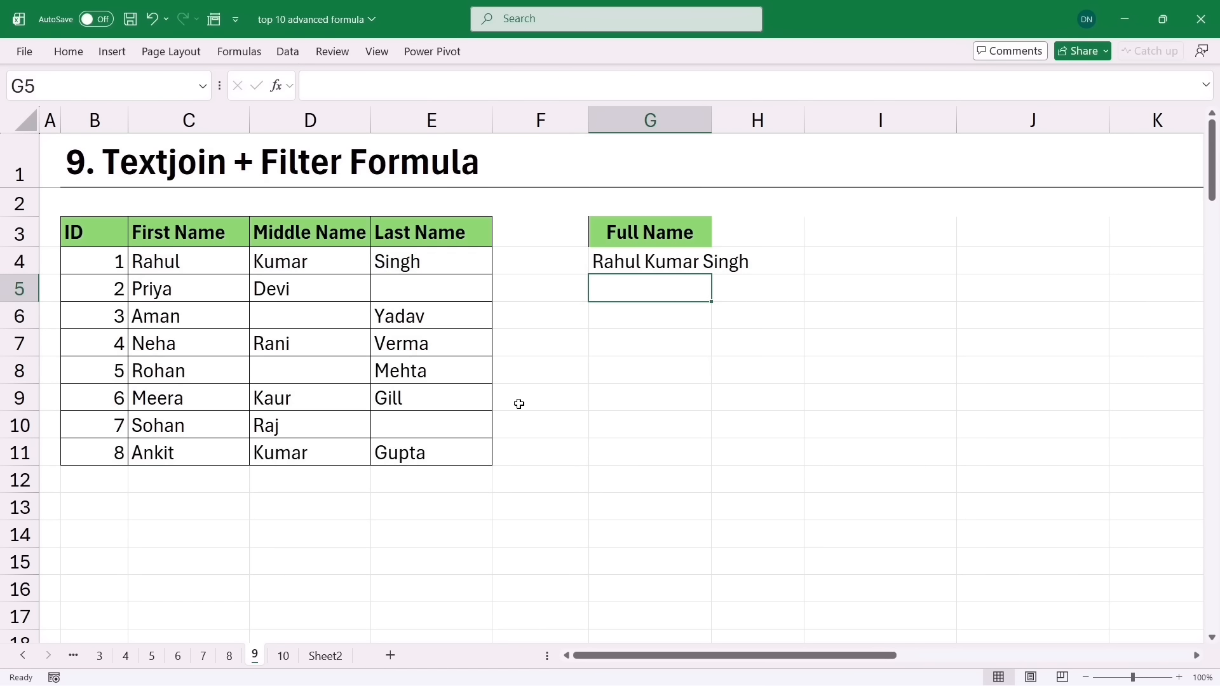
left_click(656, 262)
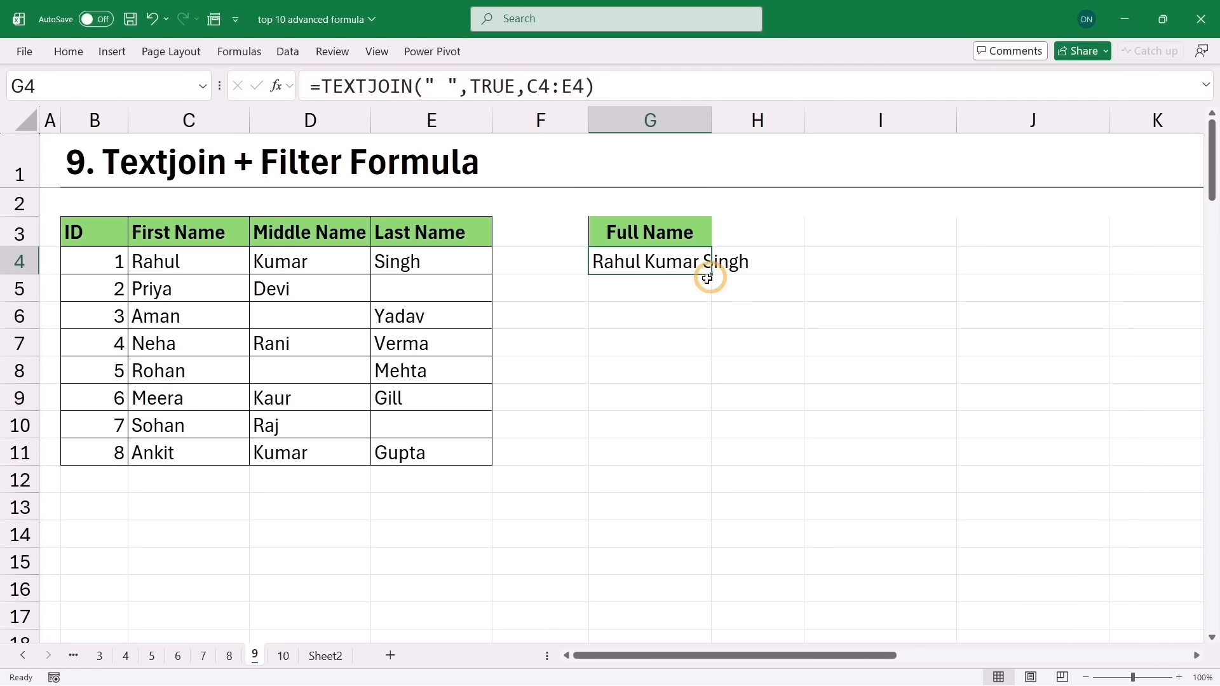
left_click_drag(710, 278, 711, 463)
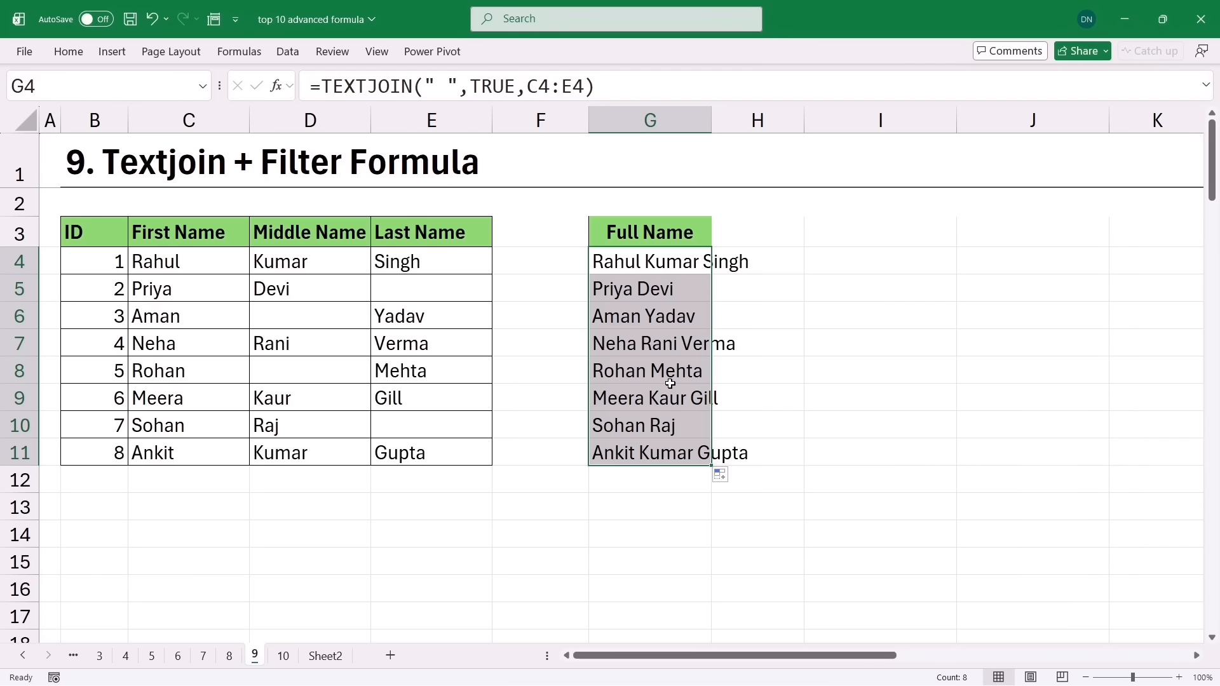
Change the TEXTJOIN delimiter in G4 to an underscore and fill the updated formula down to G11
double_click(634, 261)
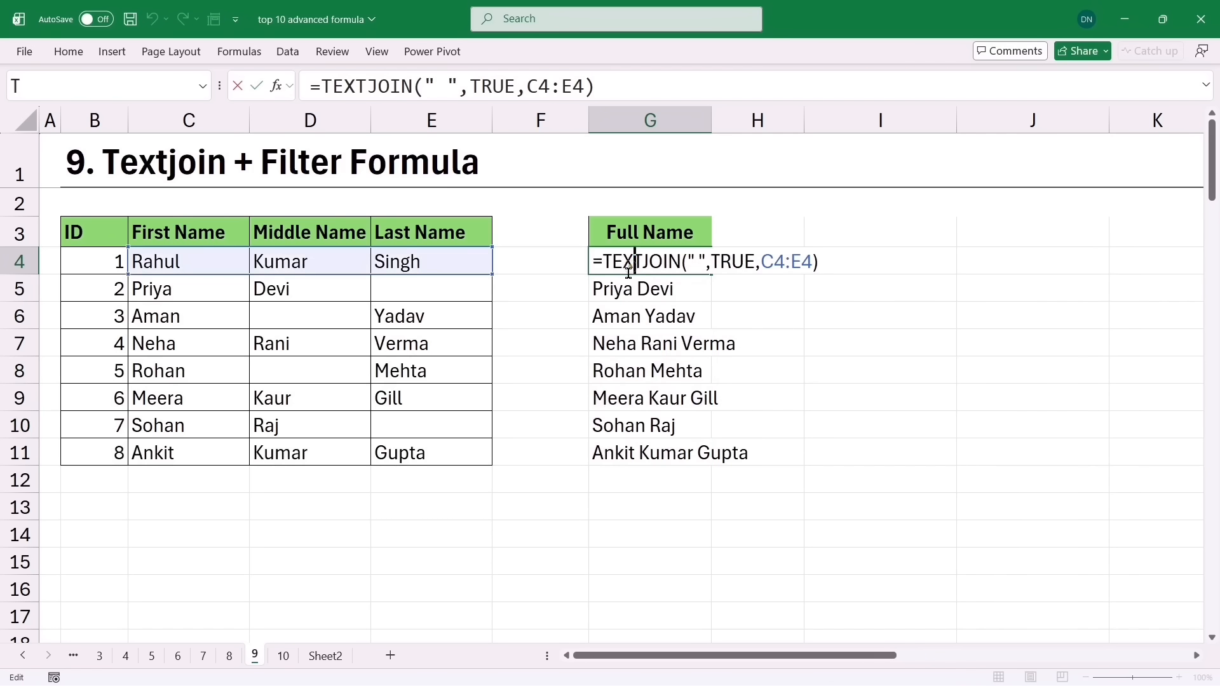
left_click(696, 261)
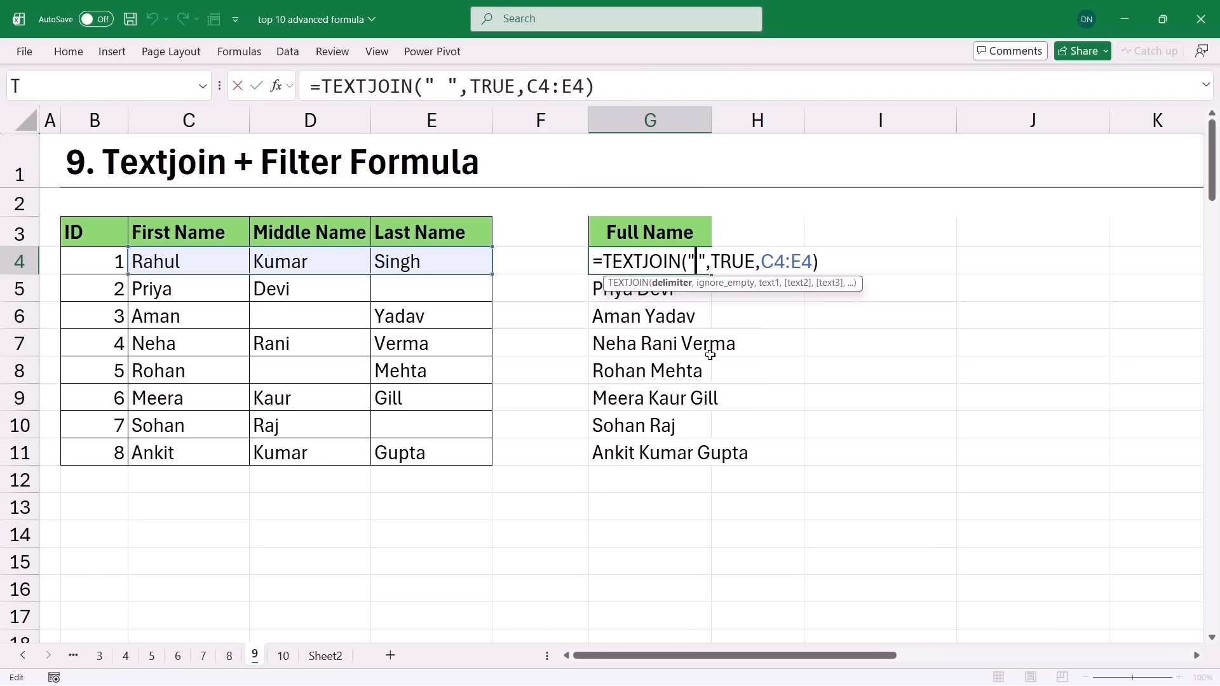
key("Delete")
type("_")
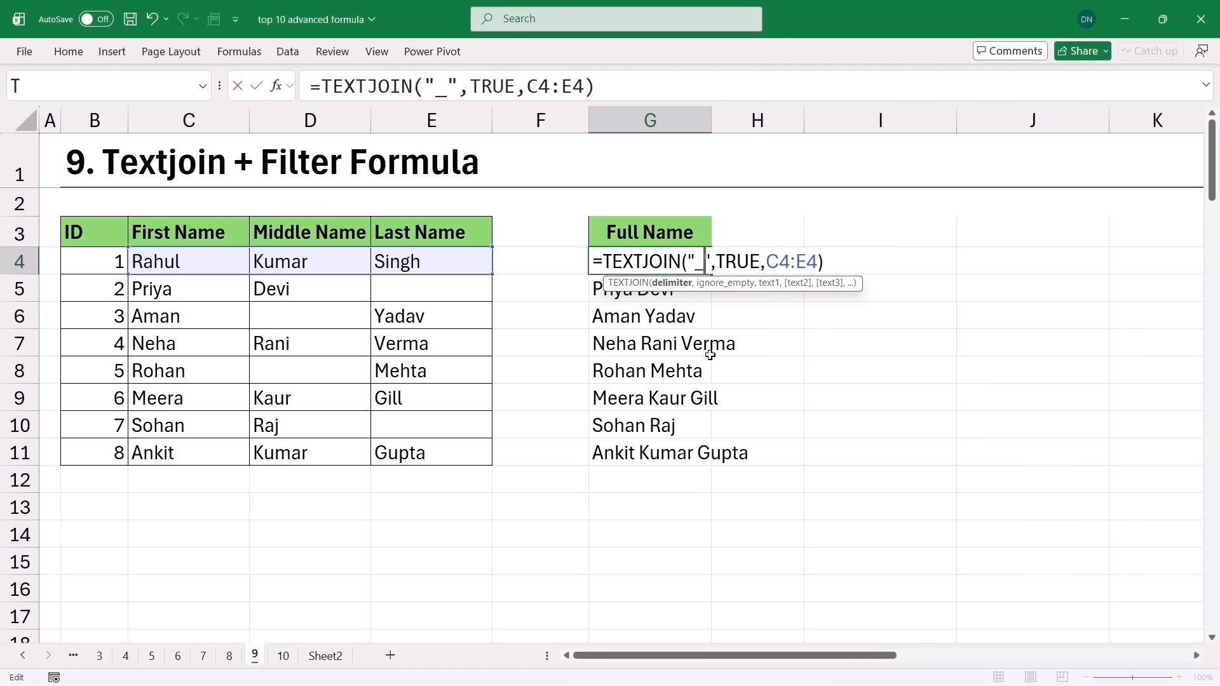
key("Return")
left_click(699, 272)
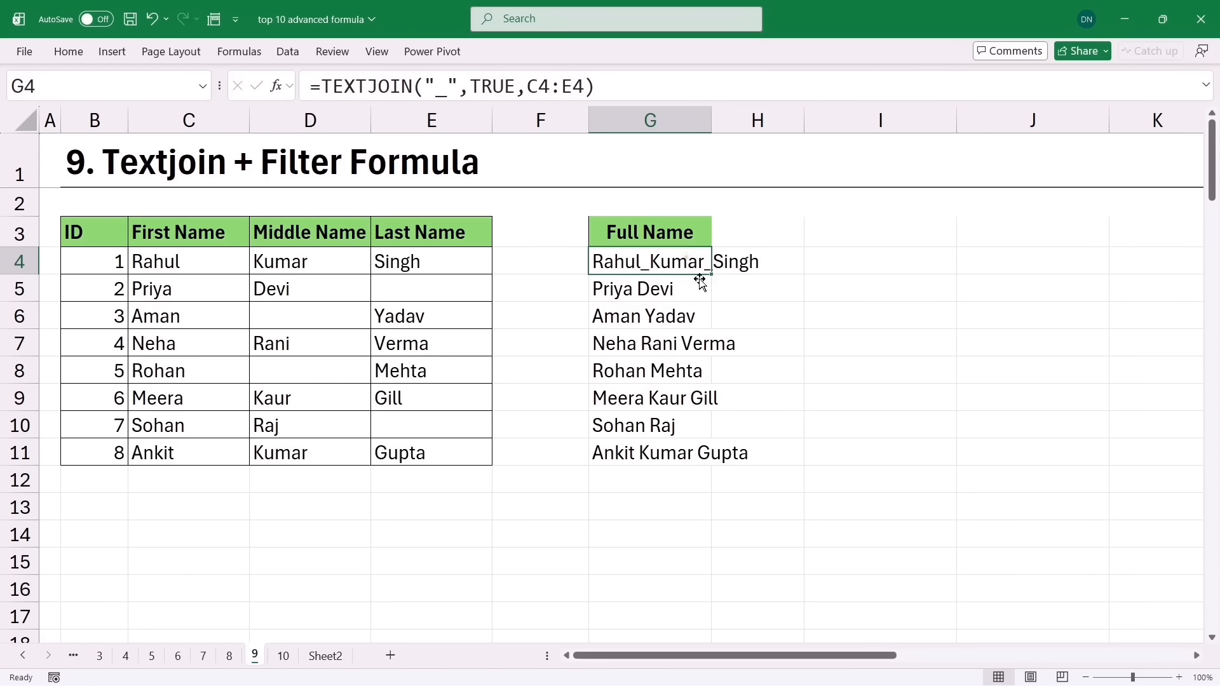
left_click_drag(710, 273, 693, 467)
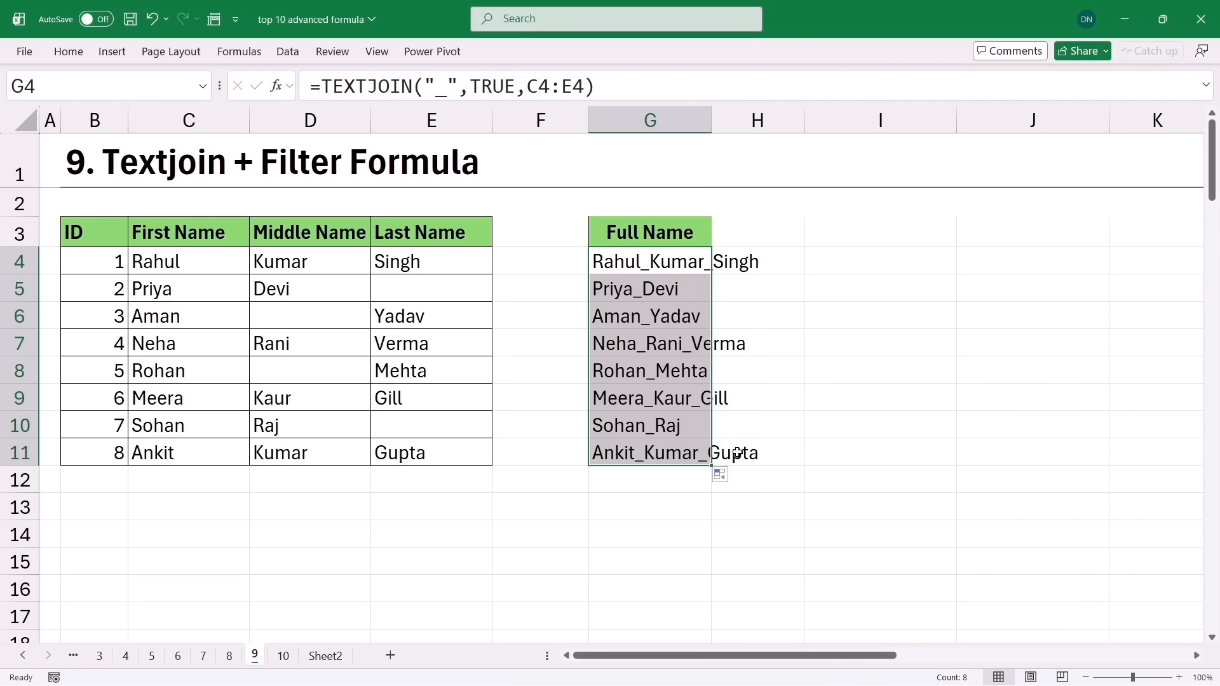
left_click(518, 524)
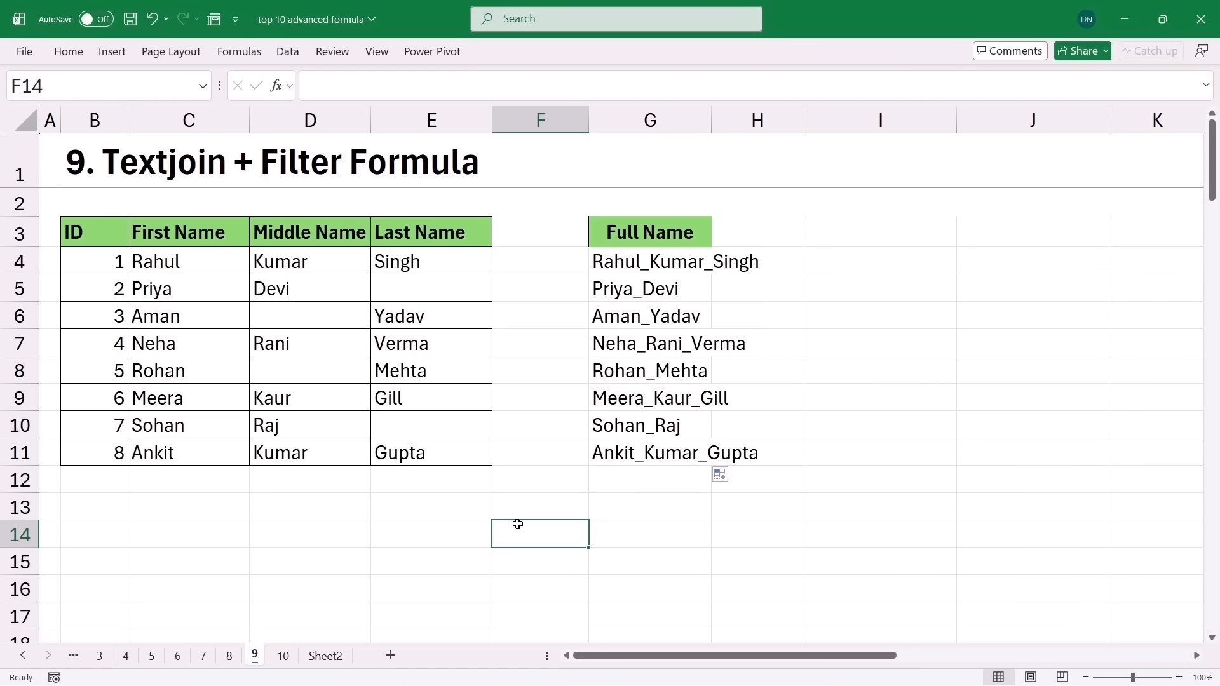
Try a TEXTJOIN in I19 over the employee names C20:C31 with delimiter ", " and empty cells ignored, and clear the cell again
scroll(518, 524, "down", 5)
left_click(518, 524)
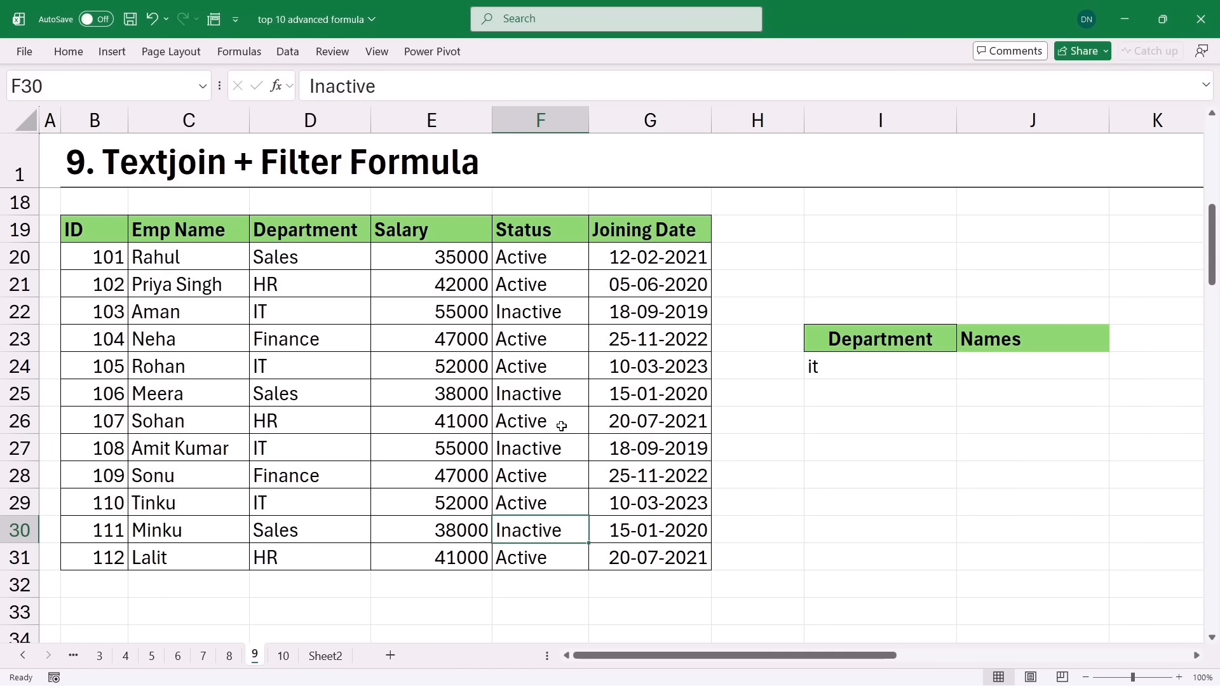
left_click(839, 236)
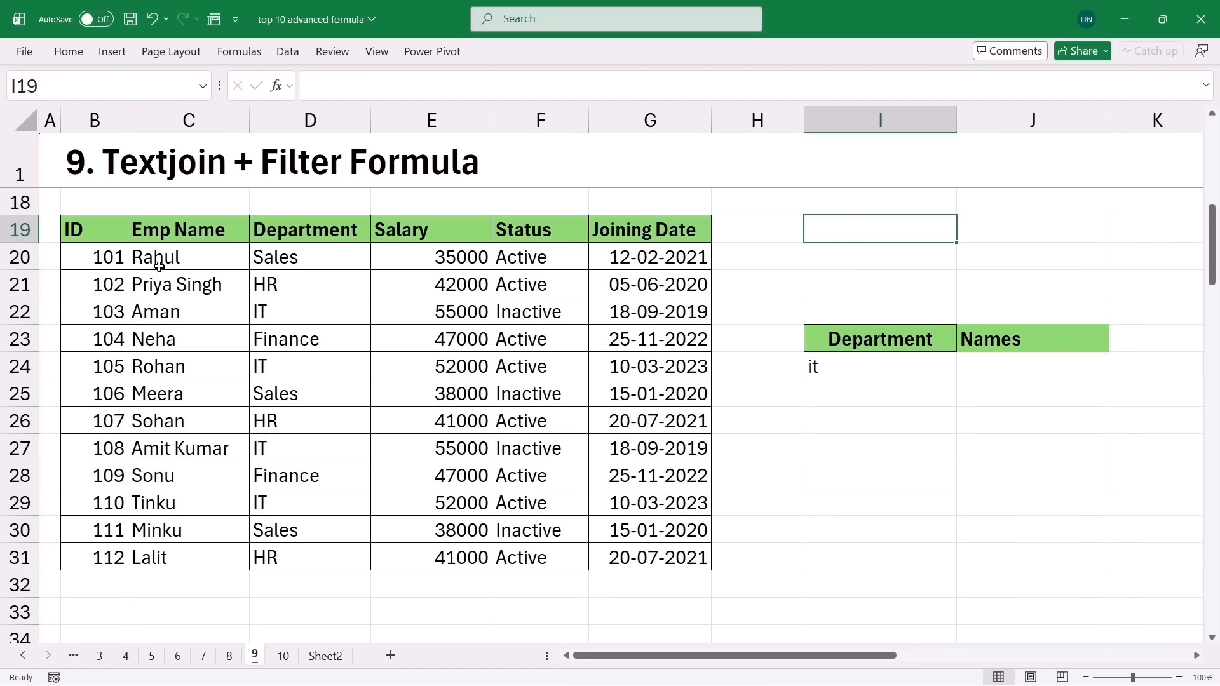
left_click_drag(159, 260, 175, 559)
left_click(822, 222)
type("=")
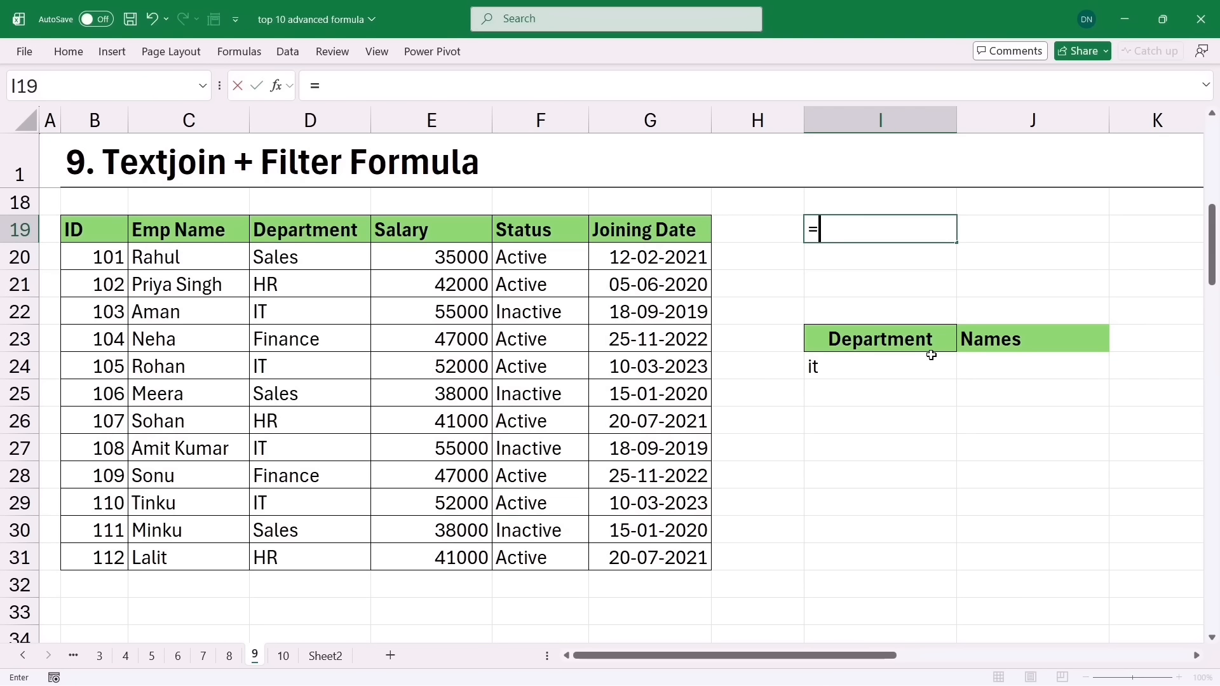
type("textj")
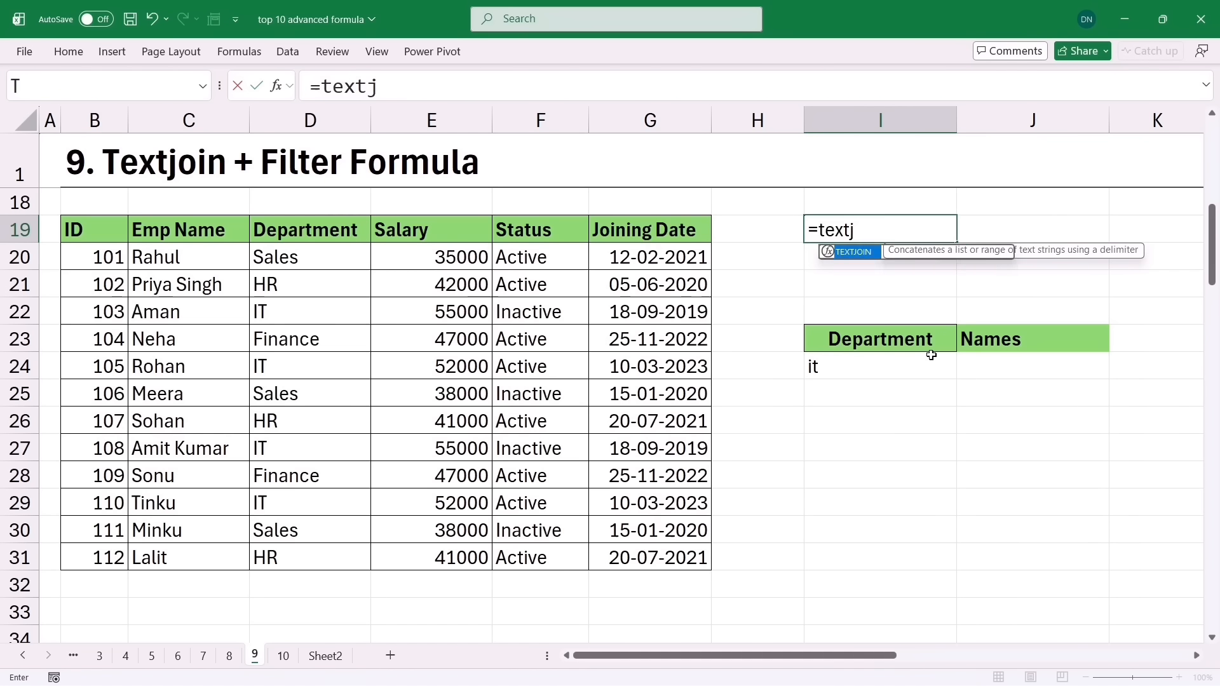
key("Tab")
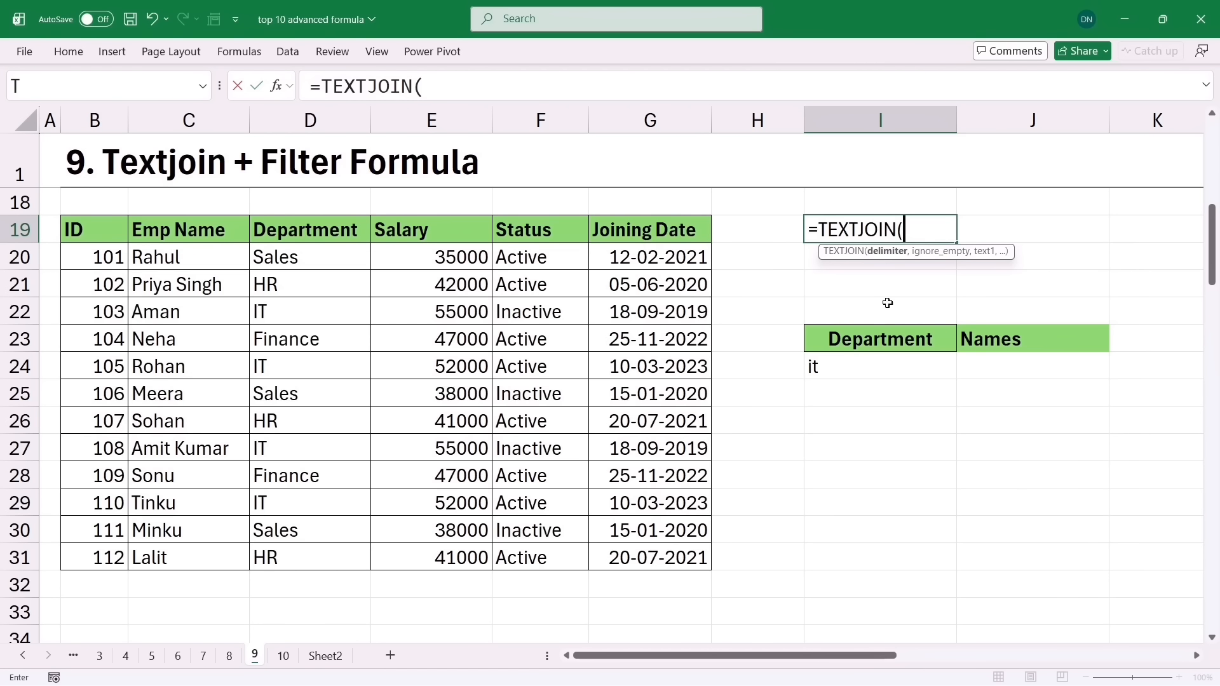
type("\"")
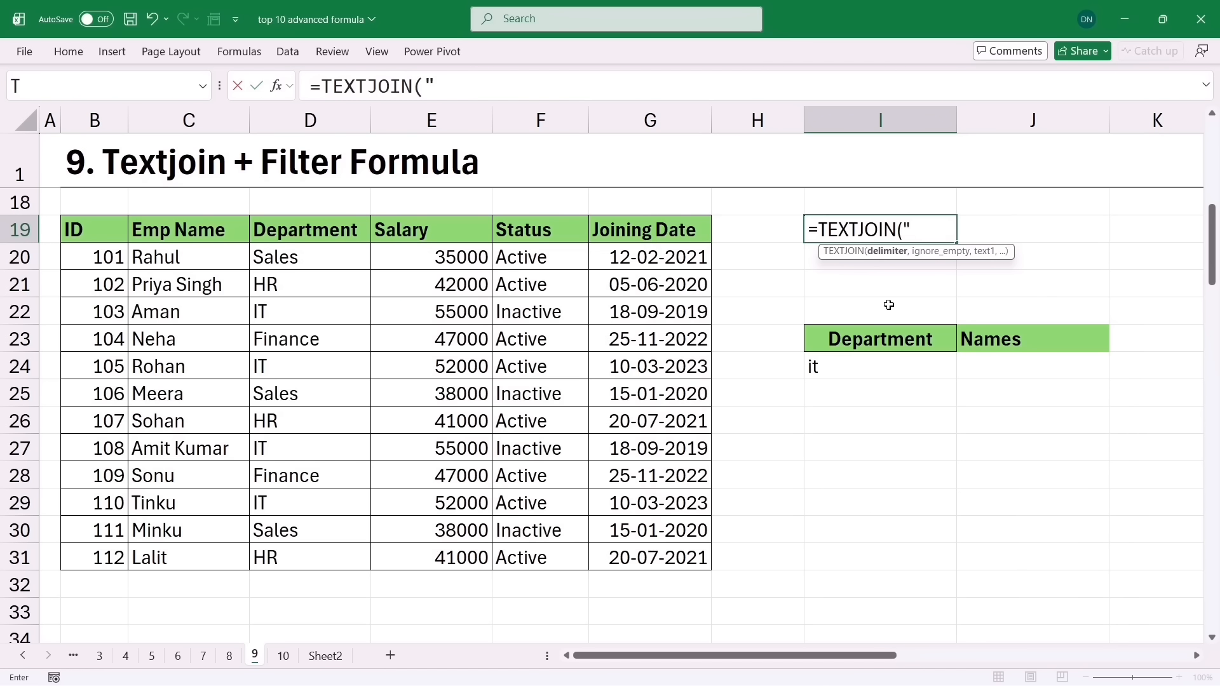
type(", \",")
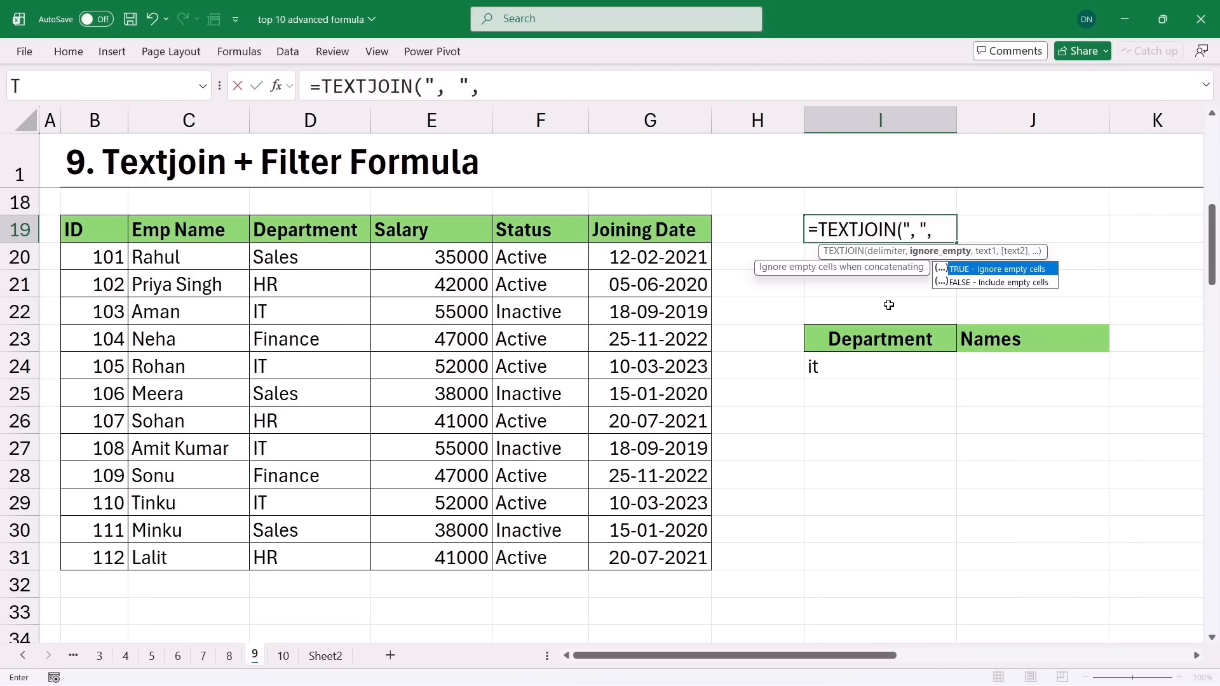
key("Tab")
type(",")
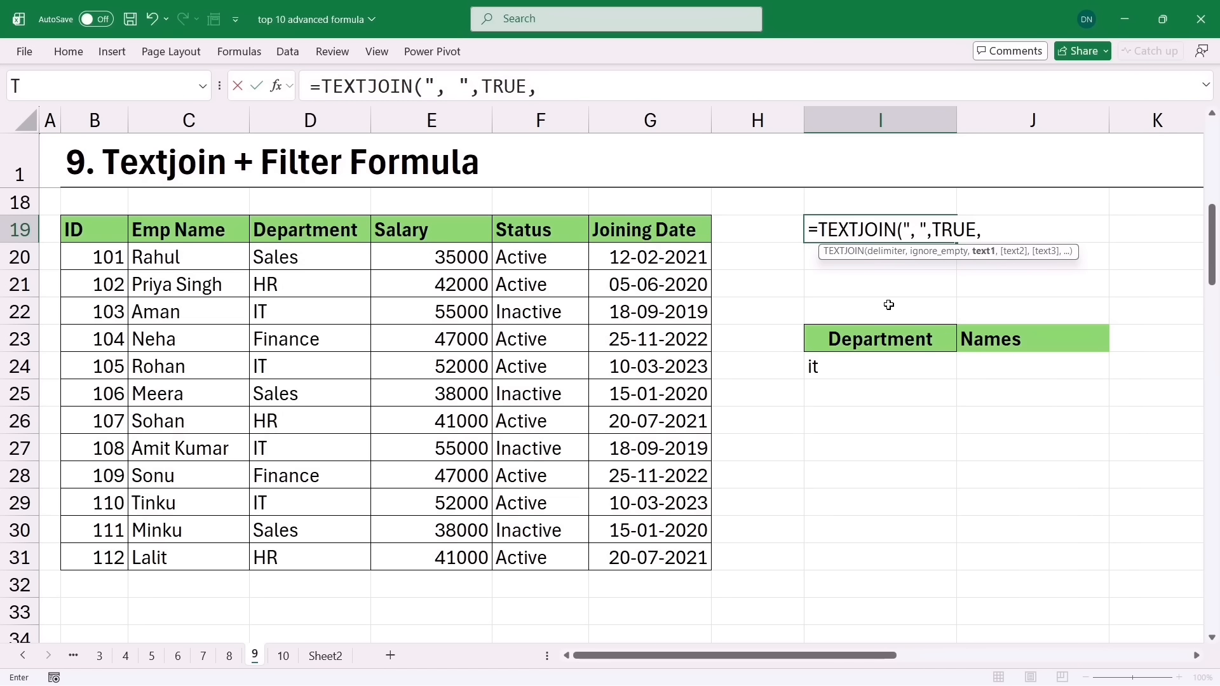
left_click_drag(160, 271, 216, 558)
key("Return")
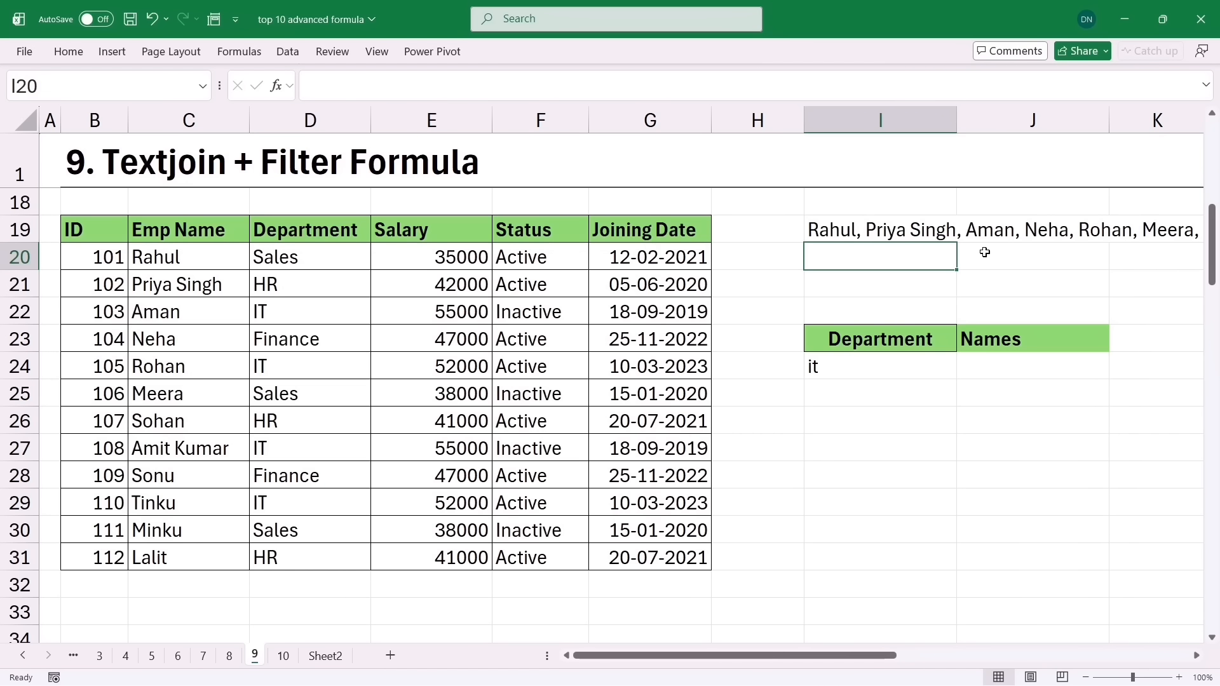
left_click(851, 230)
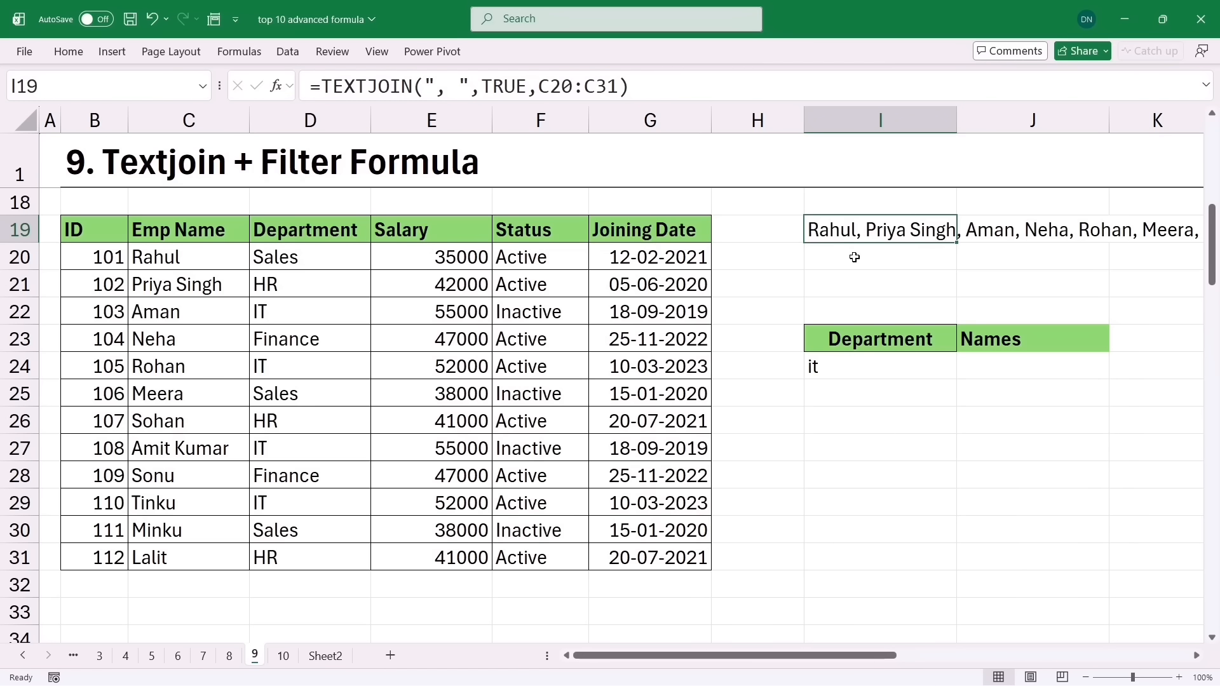
key("Delete")
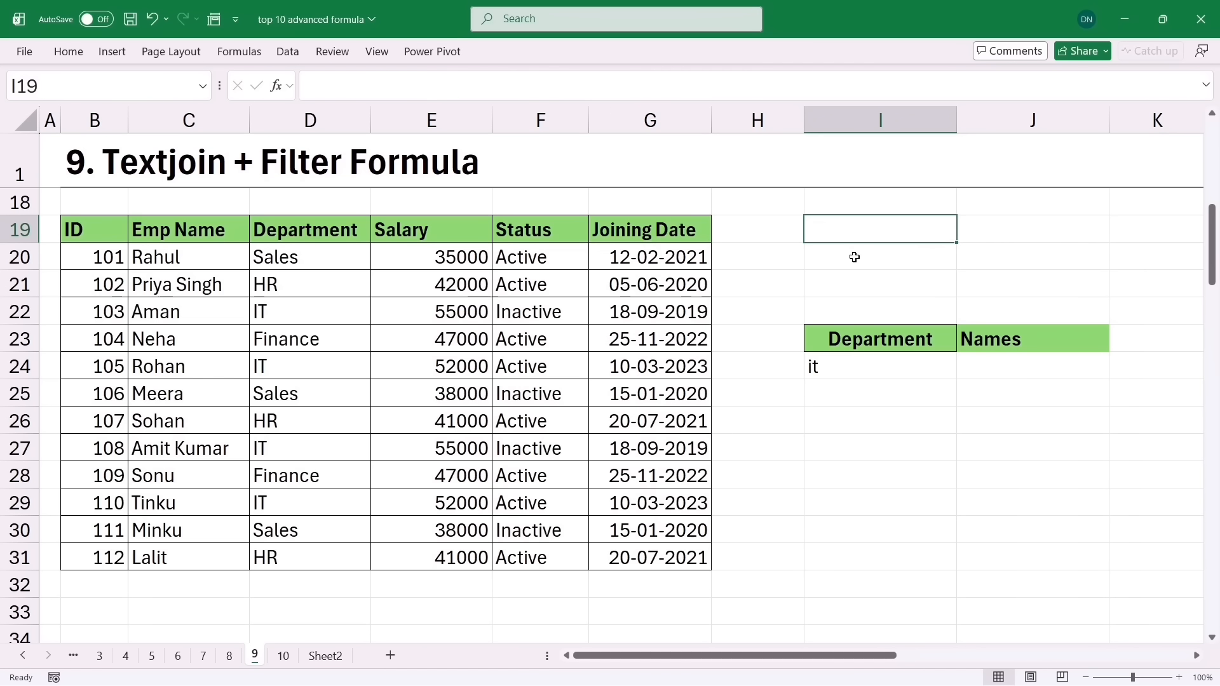
Begin a TEXTJOIN formula in J24 with the delimiter ", " and empty cells ignored (TRUE)
left_click(853, 372)
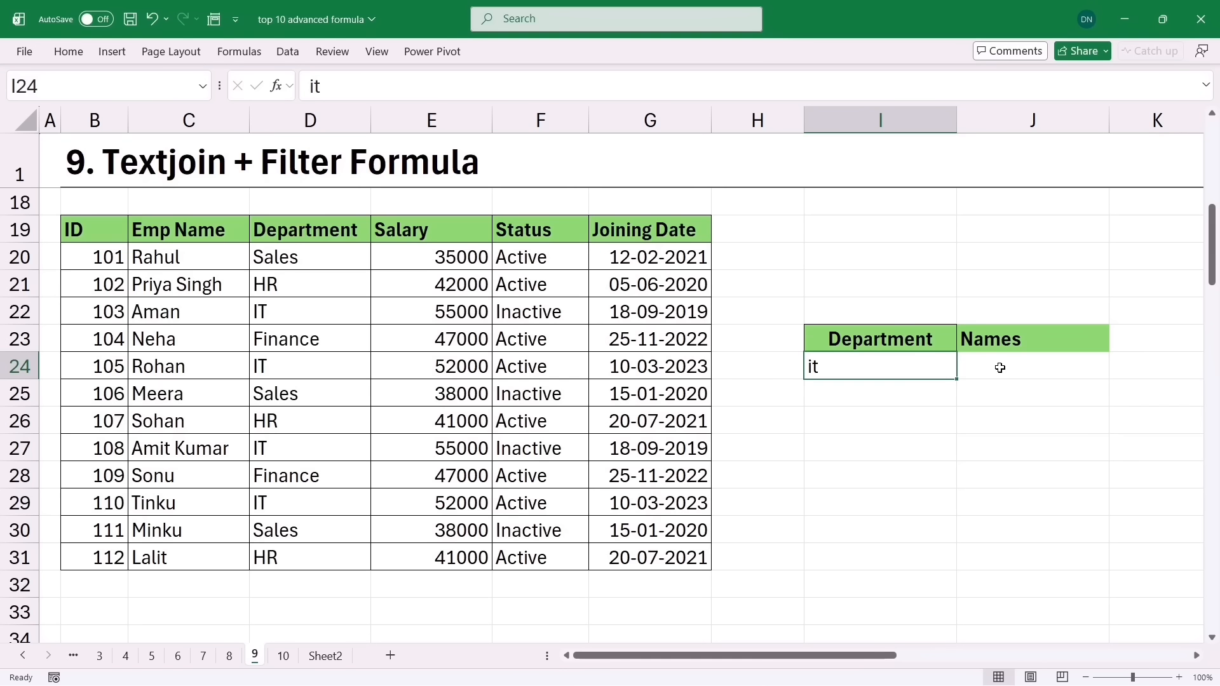
left_click(1000, 368)
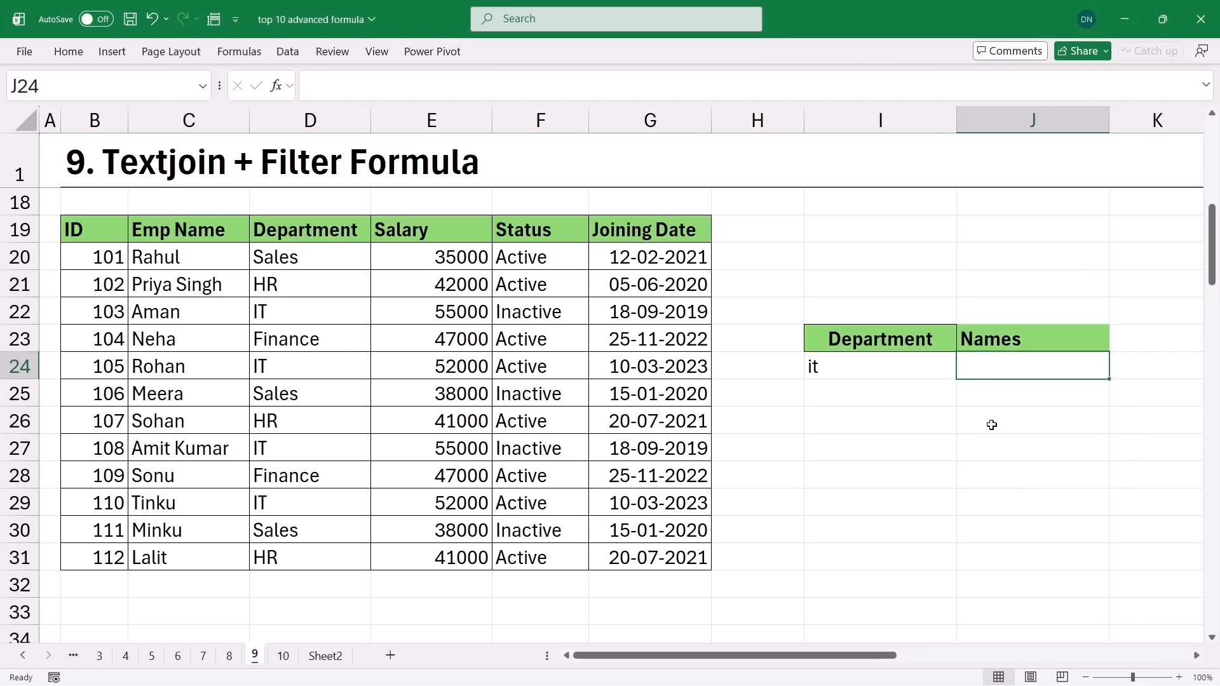
type("=te")
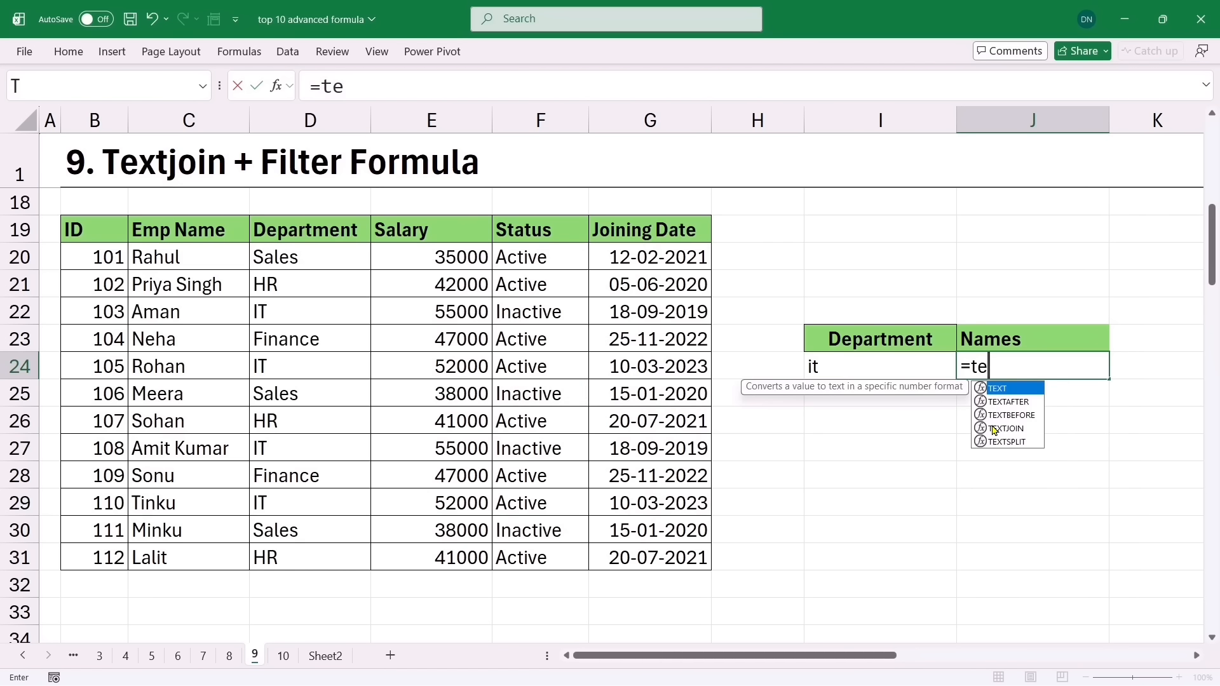
type("xtj")
key("Tab")
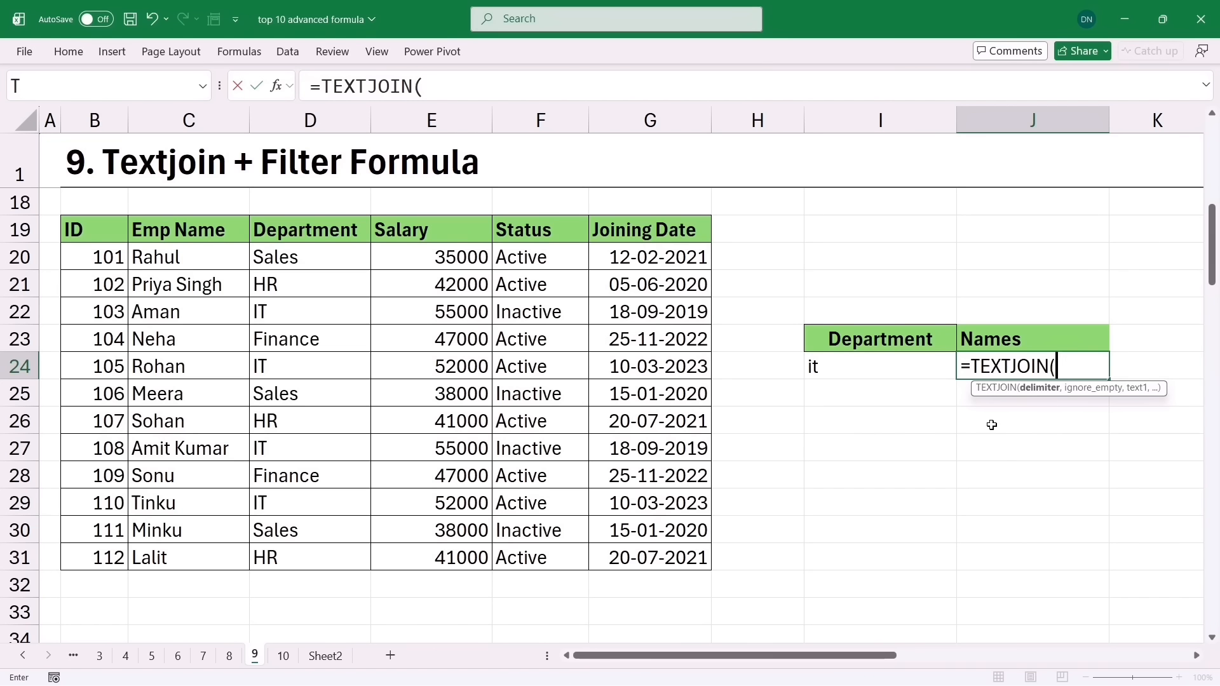
type("\", \",")
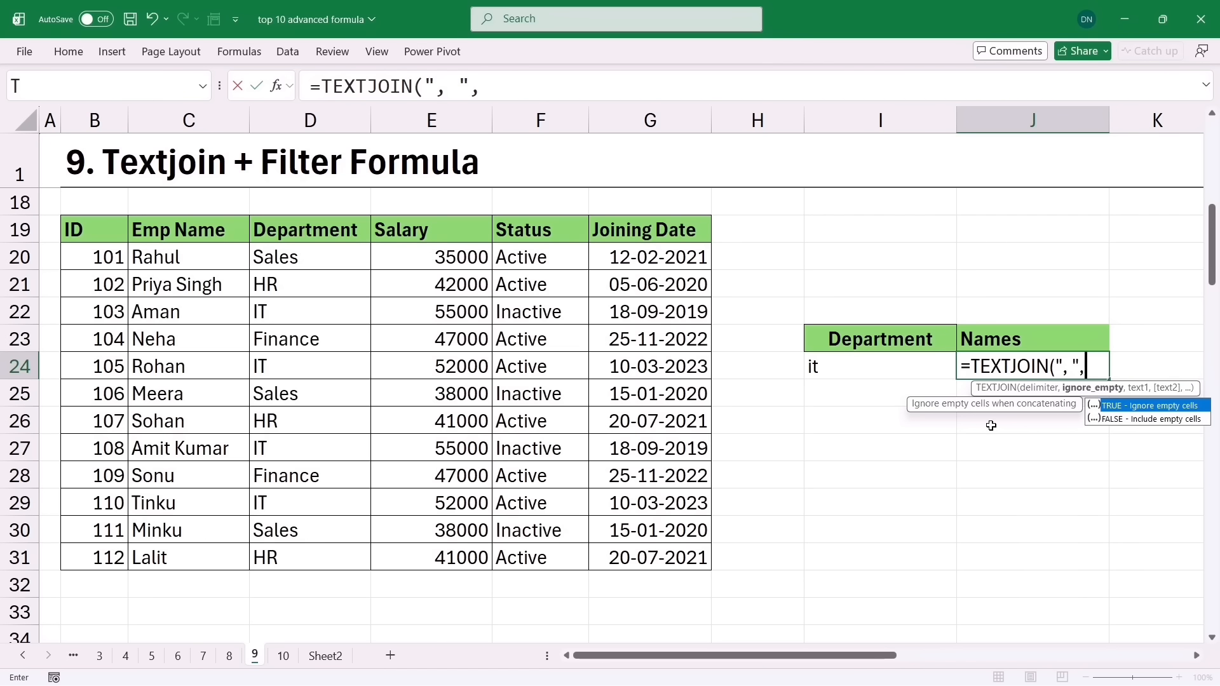
key("Tab")
type(",")
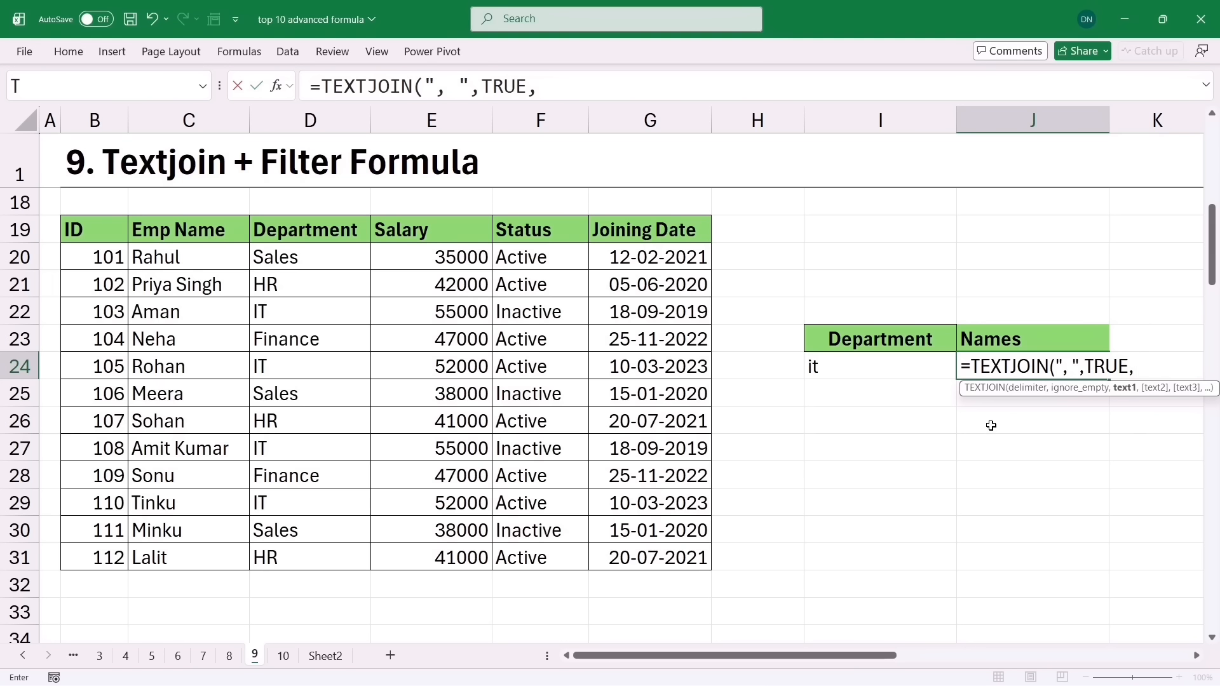
Complete the J24 formula with FILTER(C20:C31,D20:D31=I24) as the text to join, so it lists the names for the department in I24
left_click(554, 89)
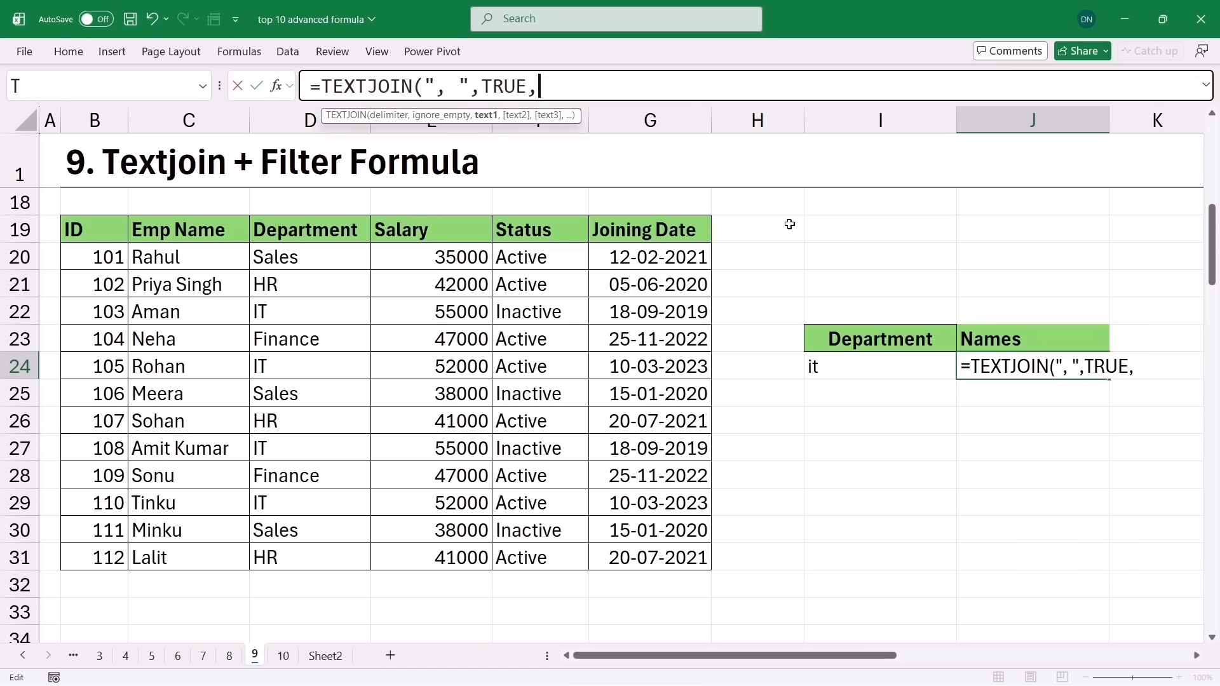
type("filte")
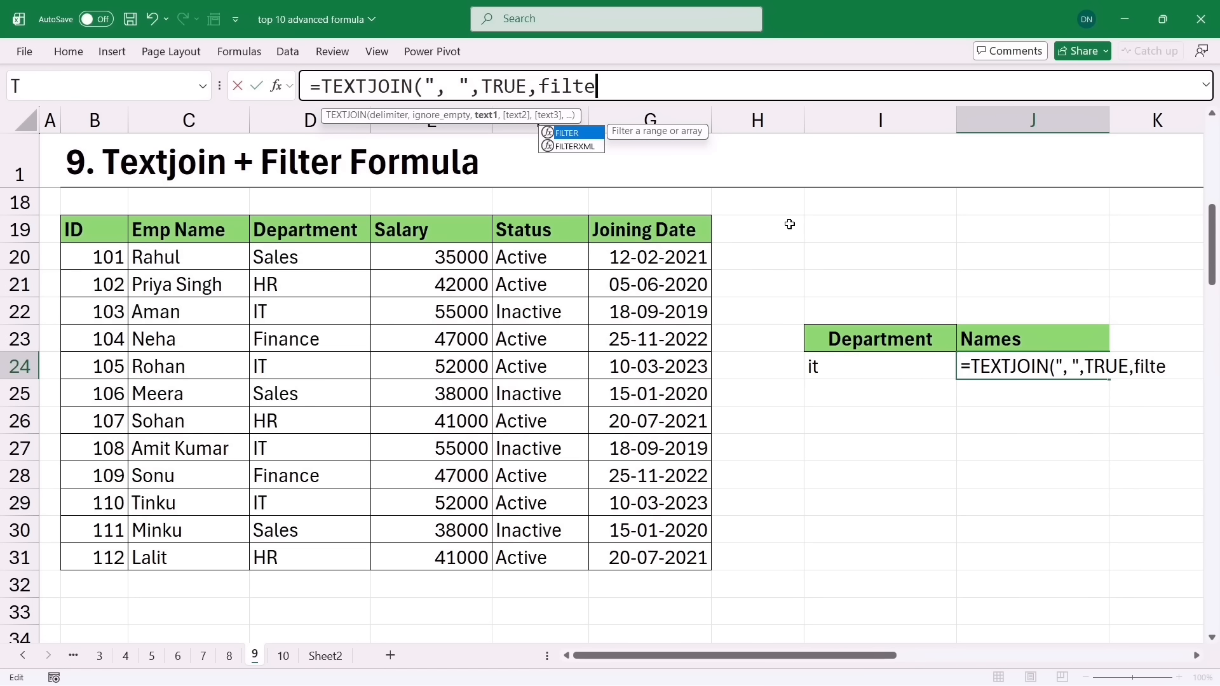
key("Tab")
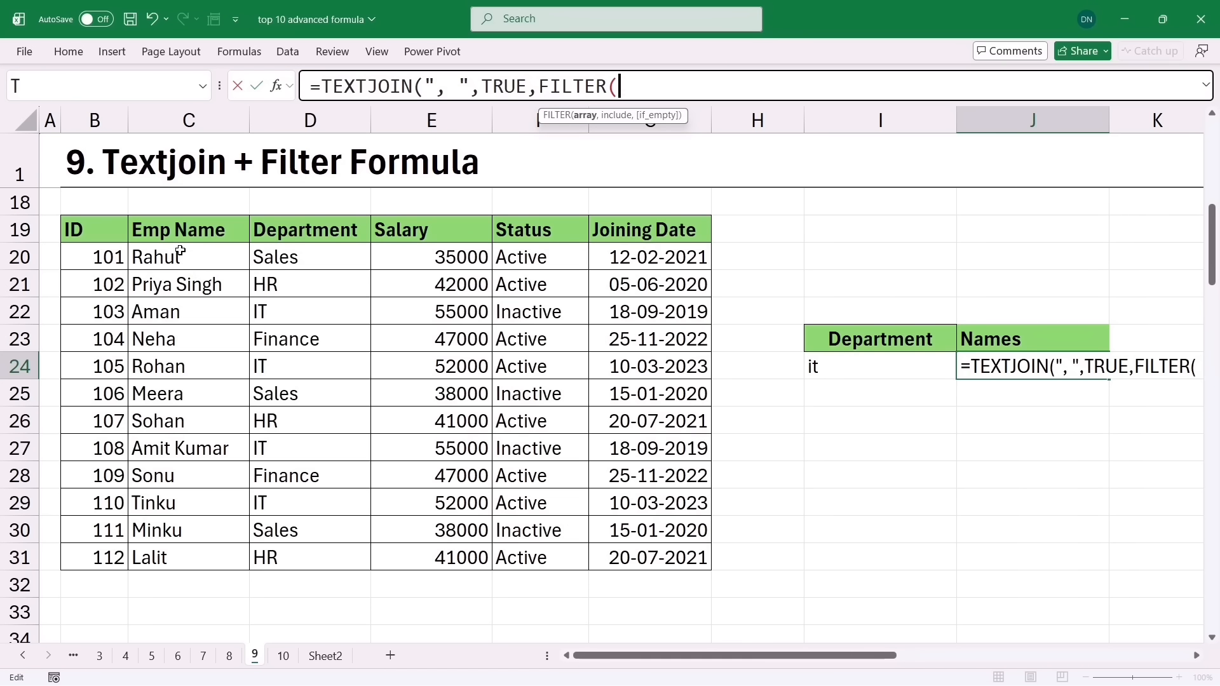
left_click_drag(175, 258, 164, 554)
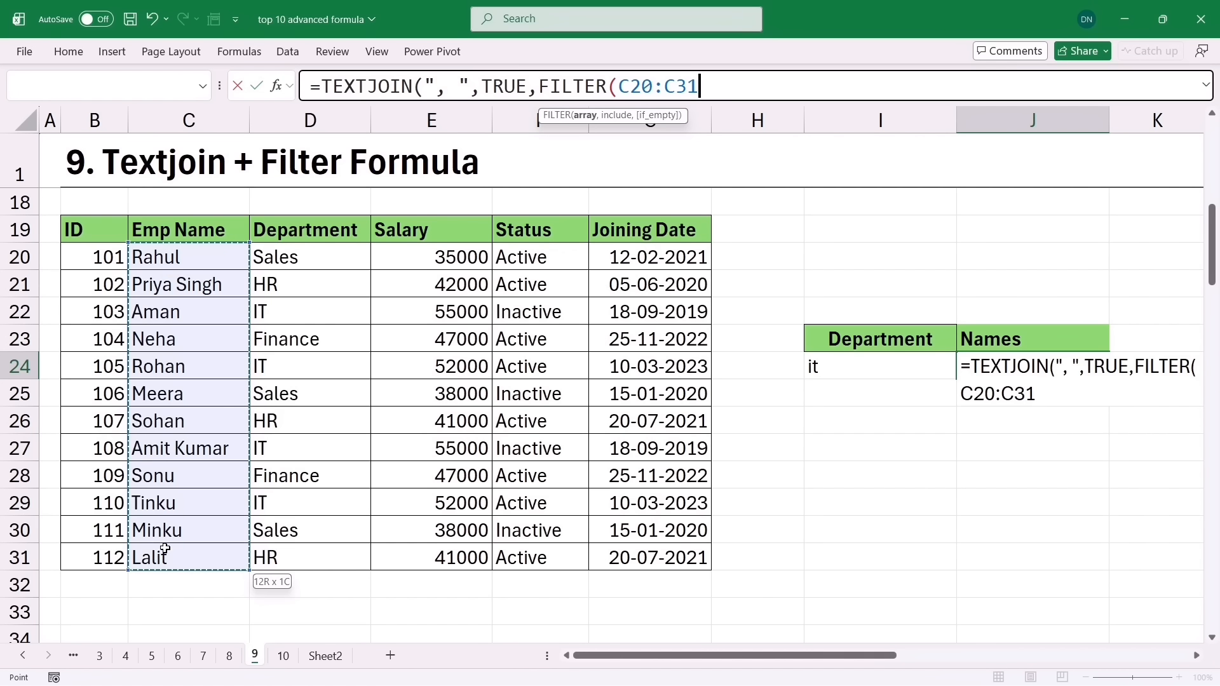
type(",")
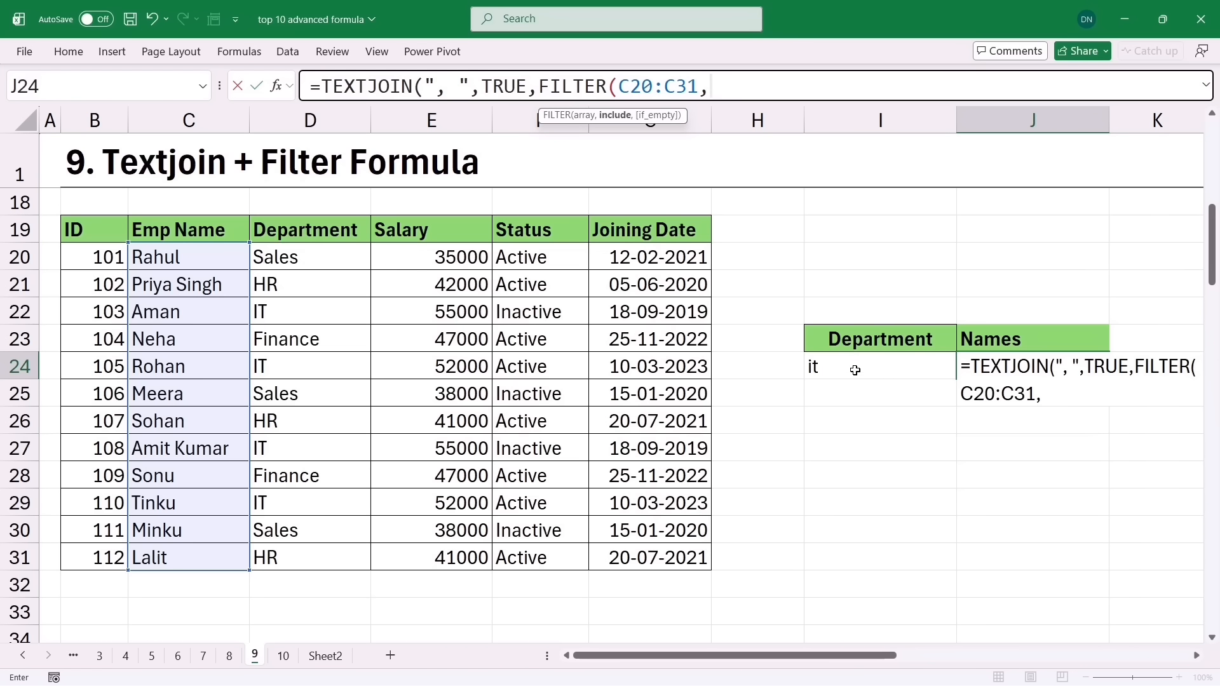
left_click_drag(304, 257, 308, 552)
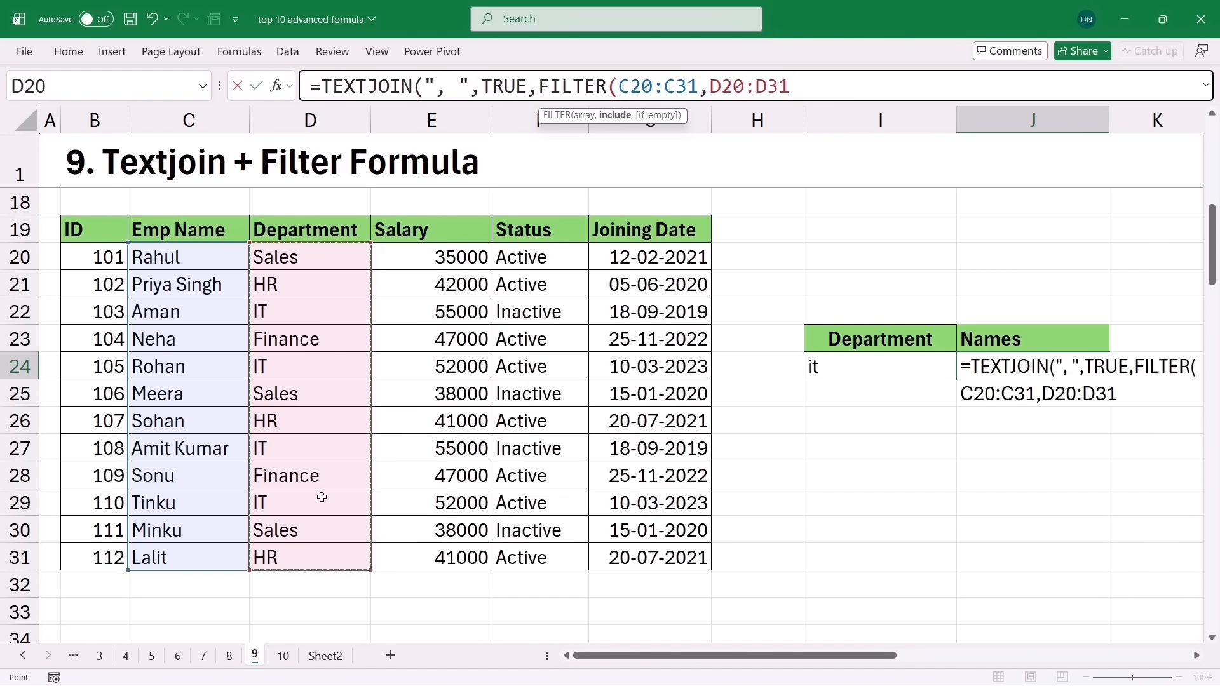
type("=")
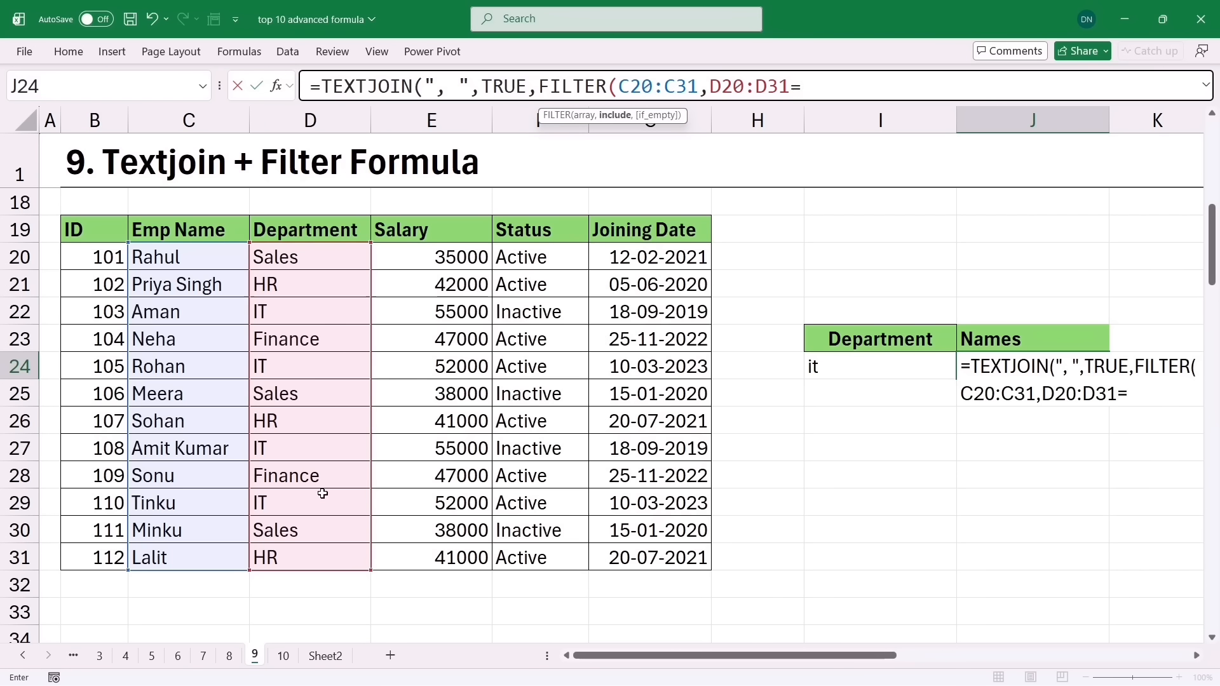
left_click(854, 366)
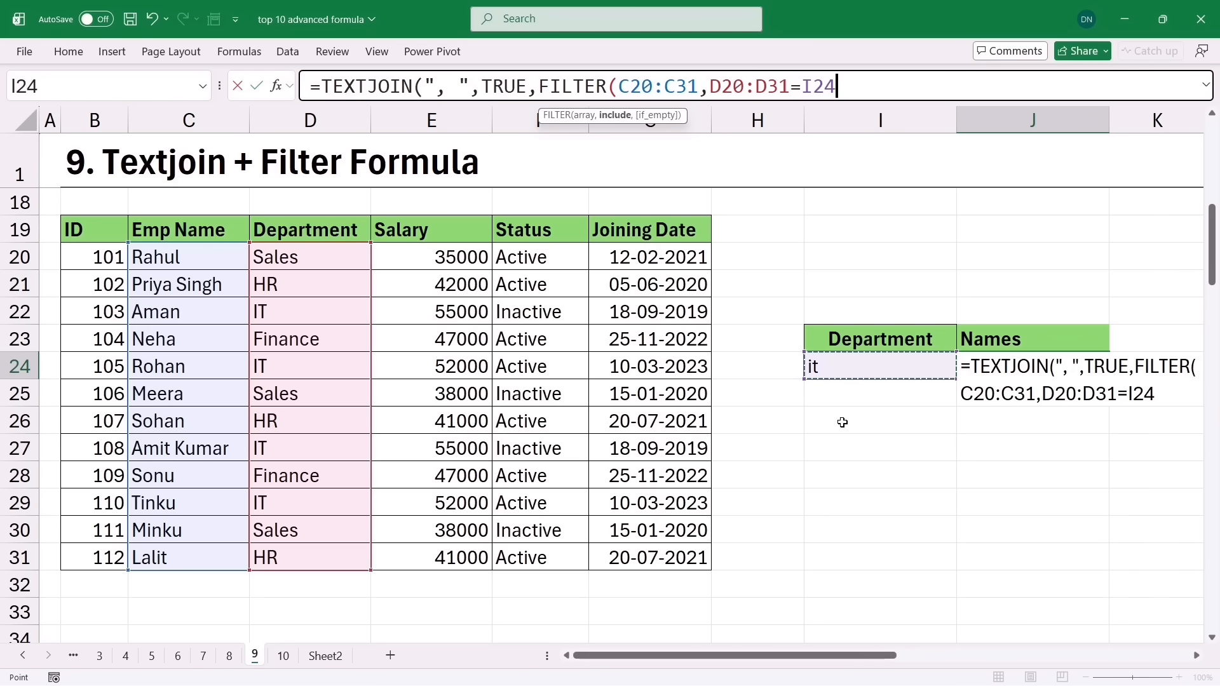
type(")")
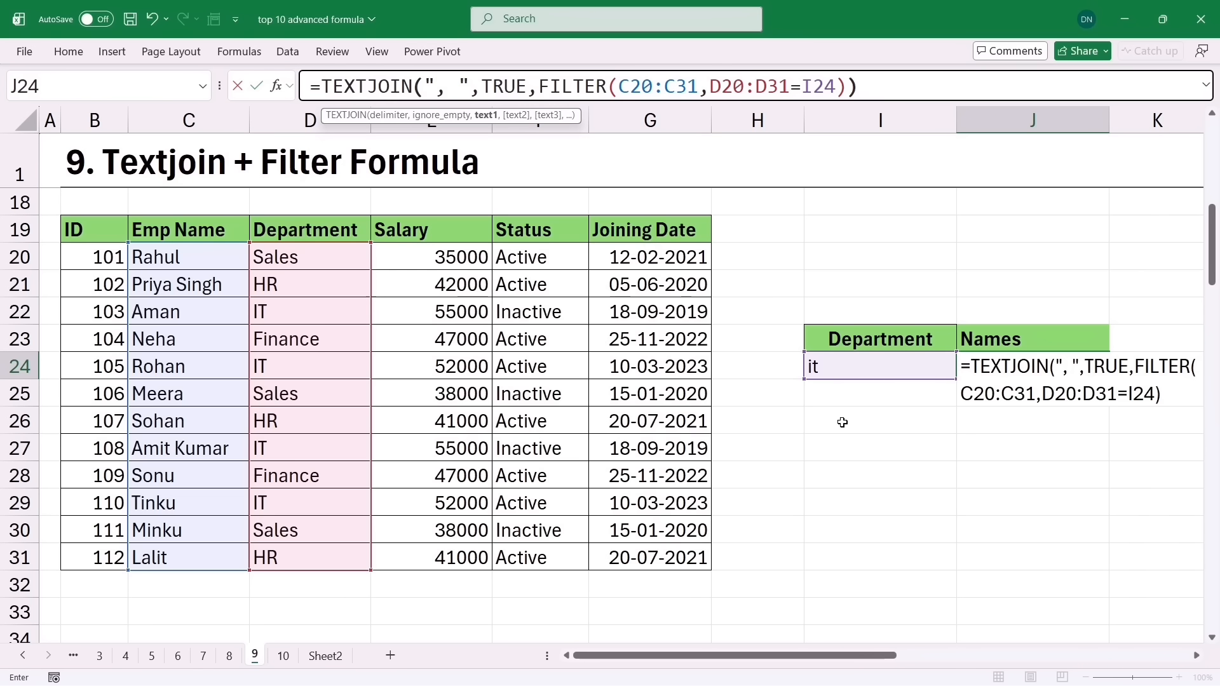
type(")")
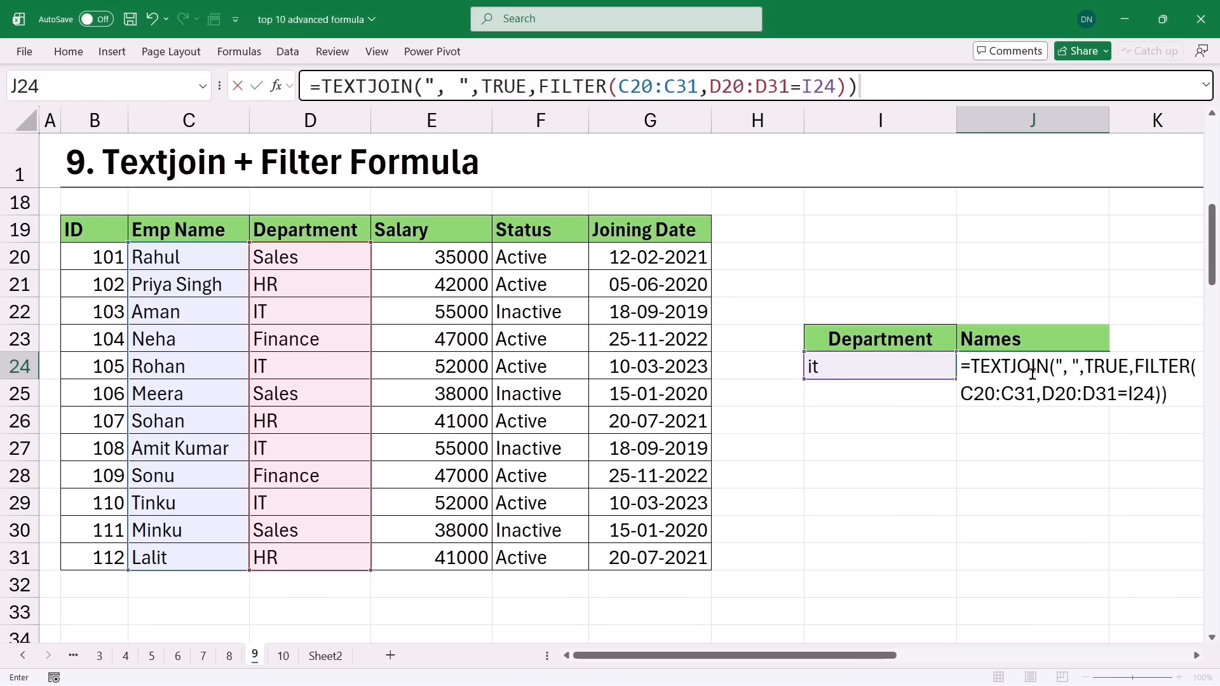
key("Return")
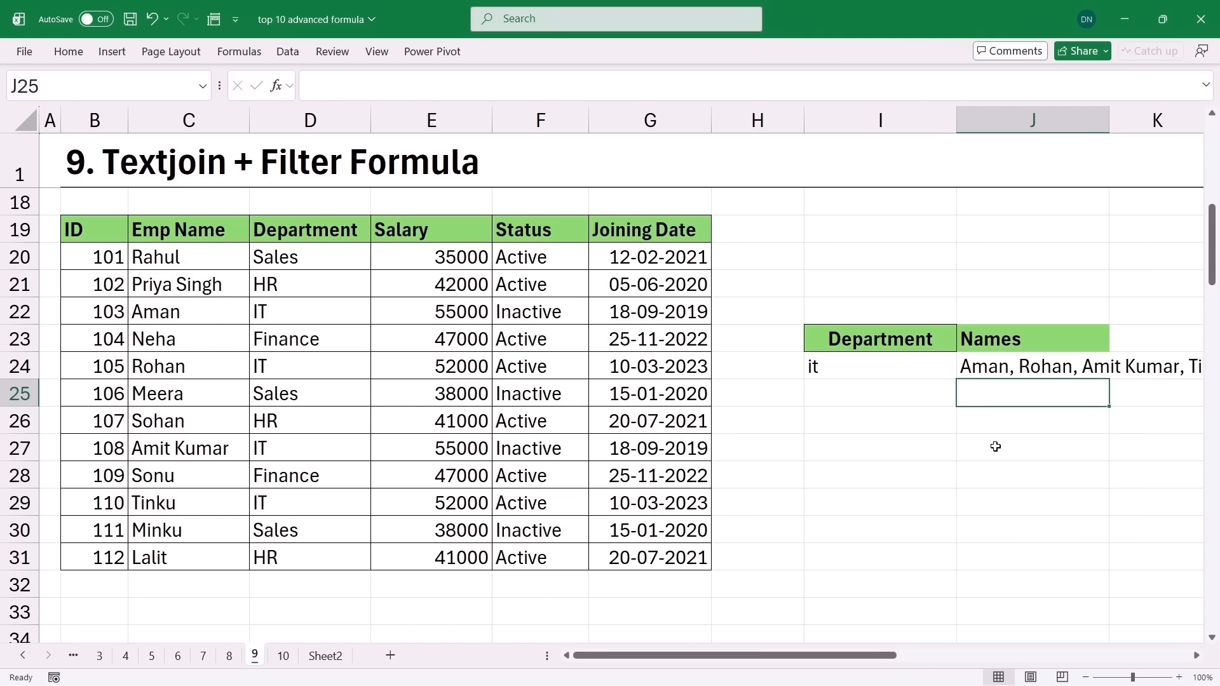
Test the J24 name list by setting the department in I24 to hr and then back to it
left_click(843, 366)
type("h")
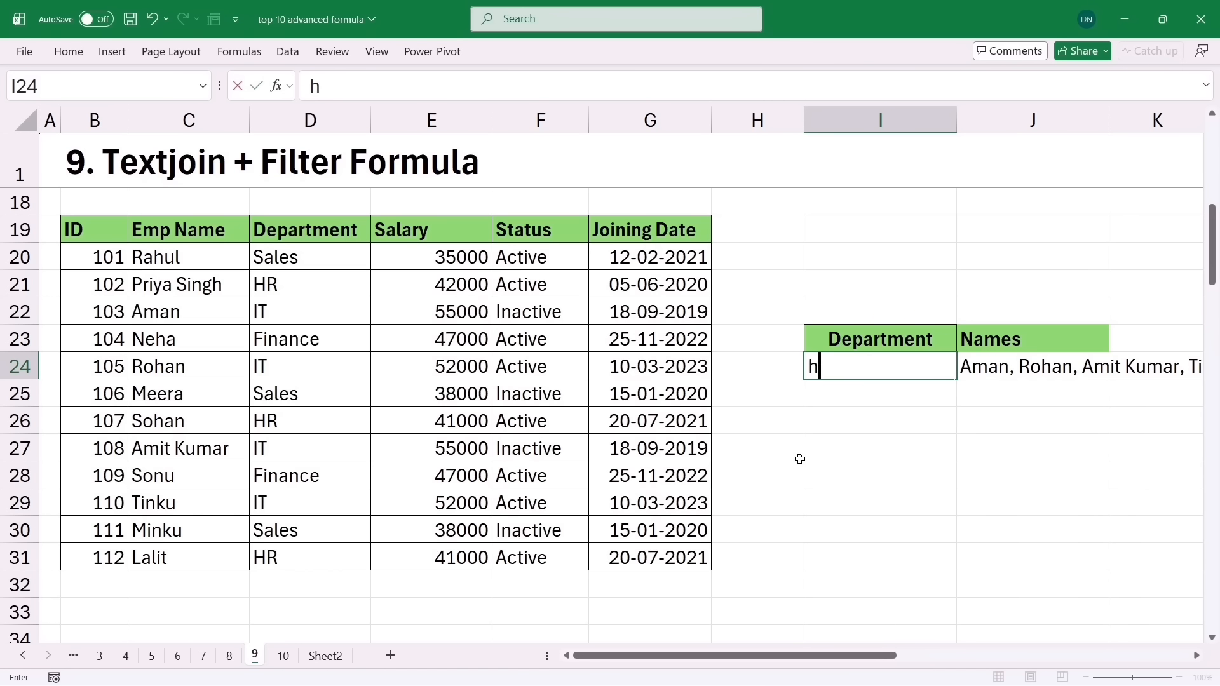
type("r")
key("Return")
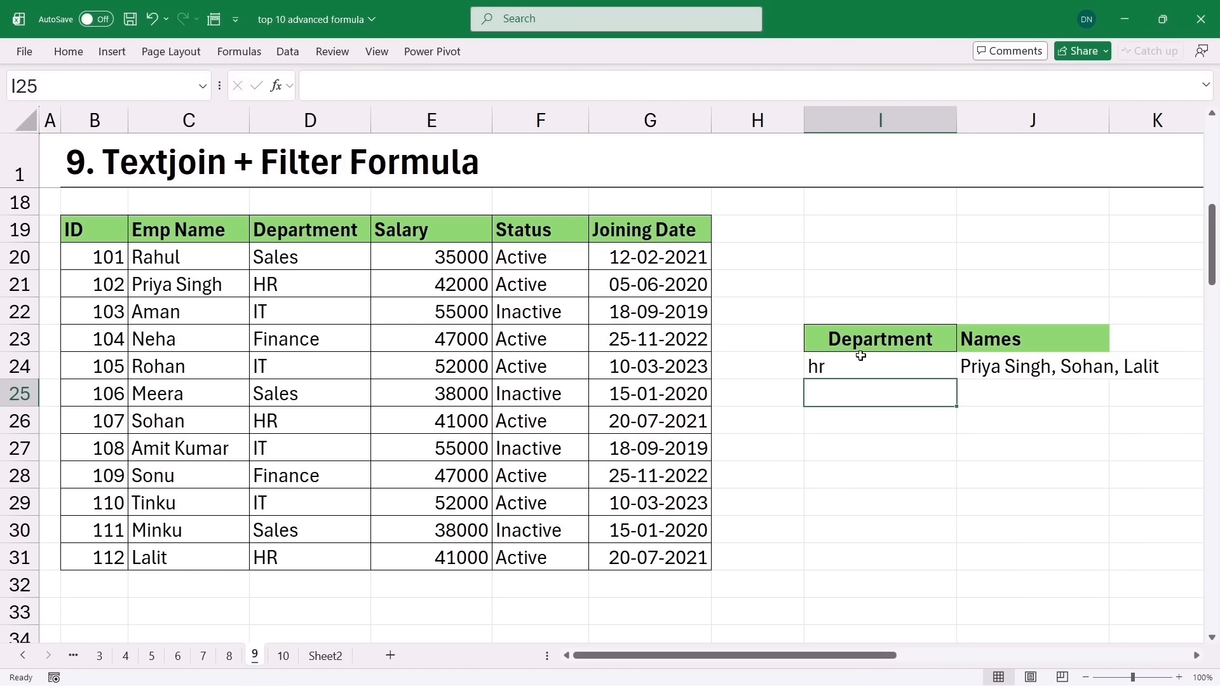
key("Up")
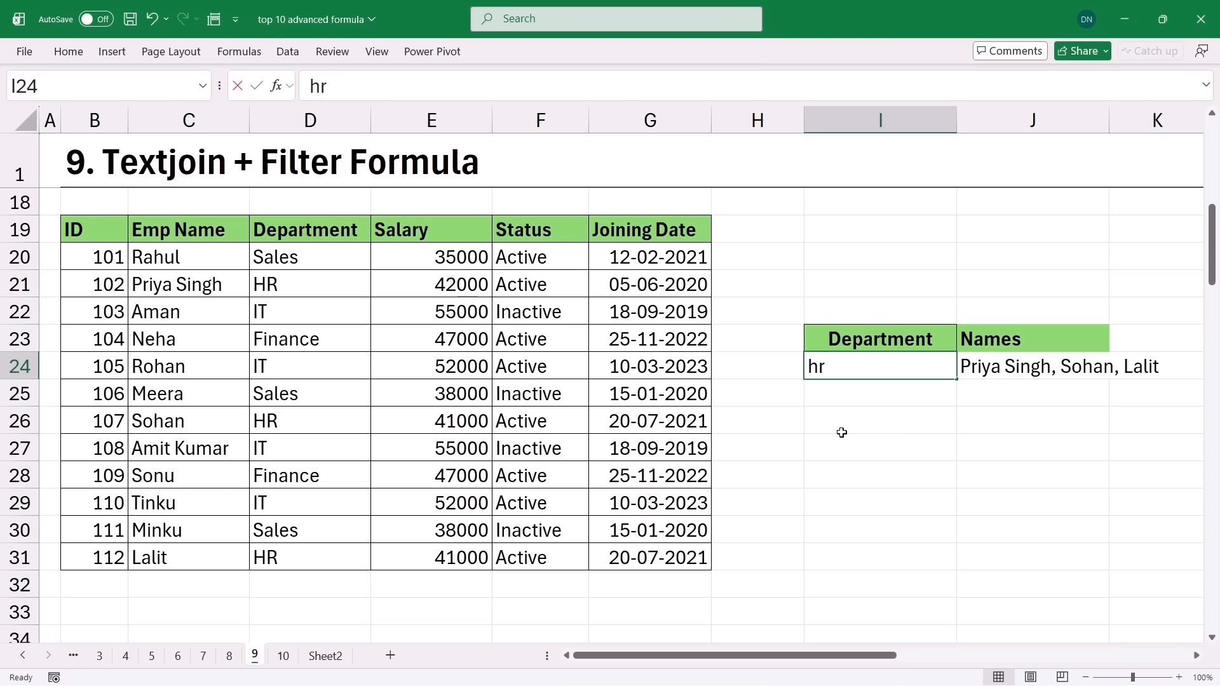
type("it")
key("Return")
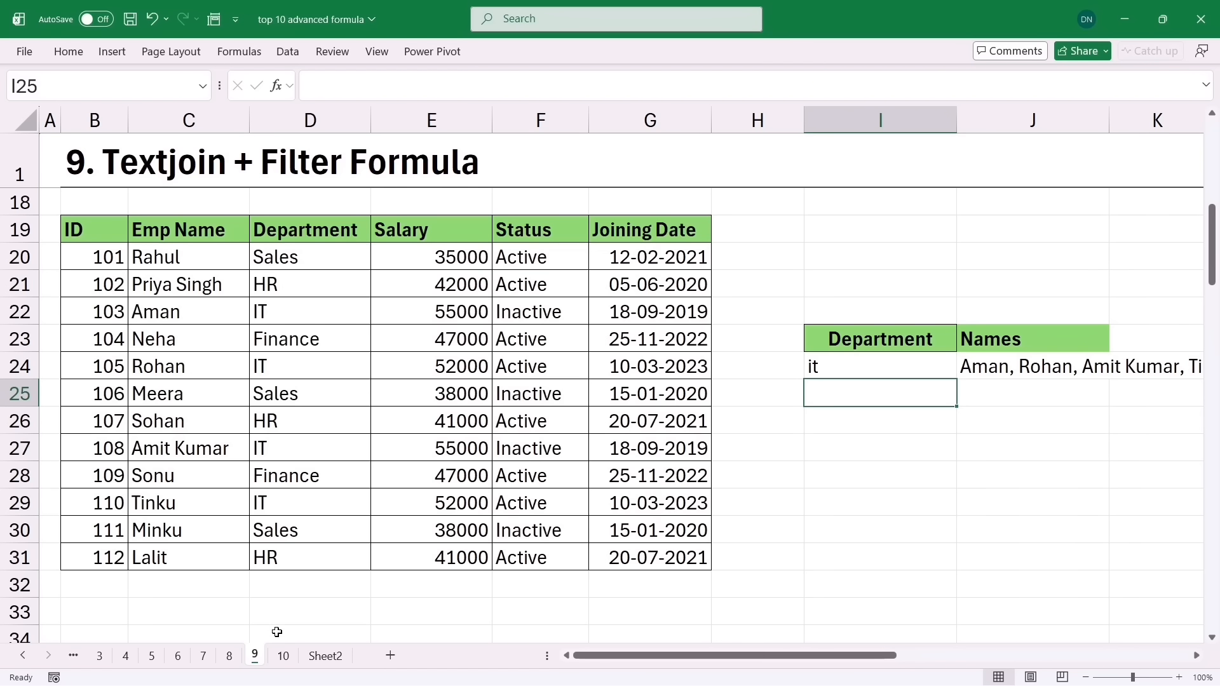
Go to sheet 10 and inspect the VLOOKUP formula in I4 with its referenced ranges
left_click(279, 656)
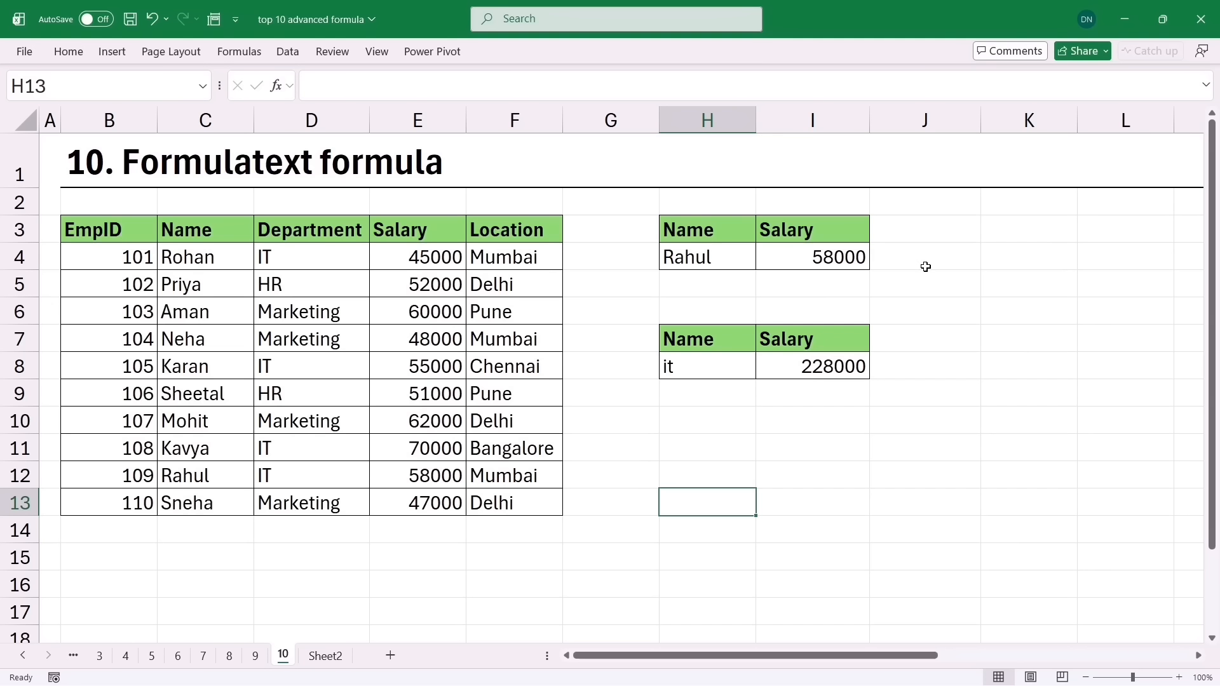
left_click(803, 257)
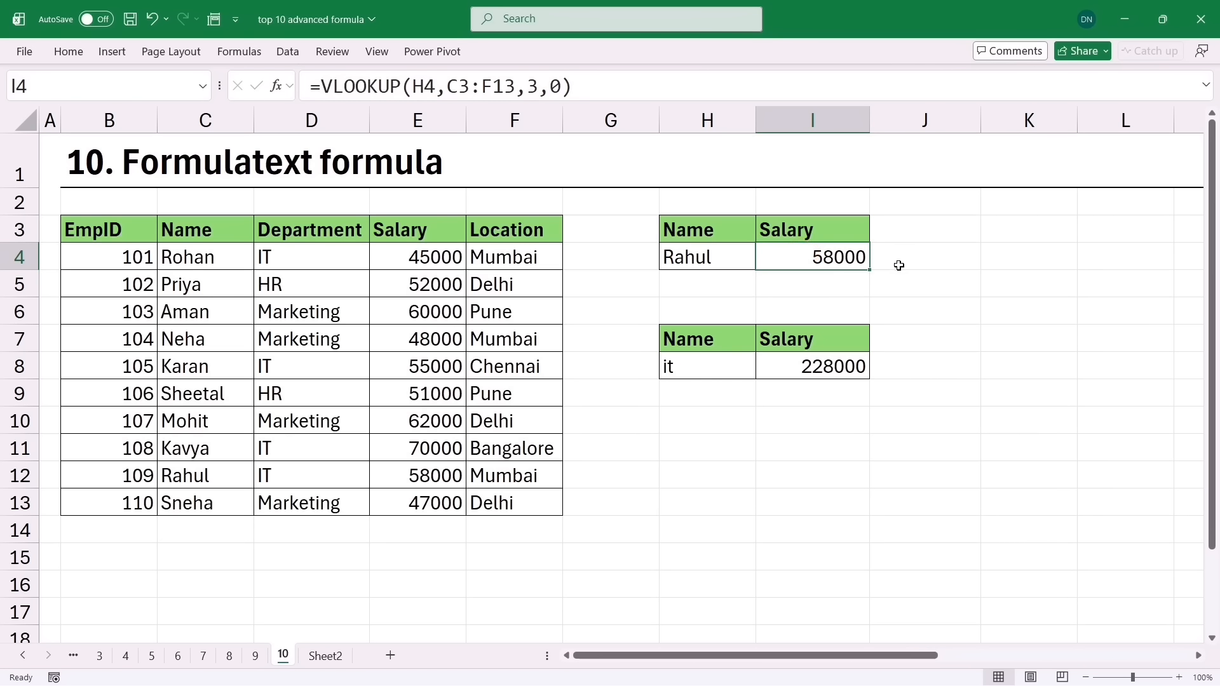
double_click(808, 258)
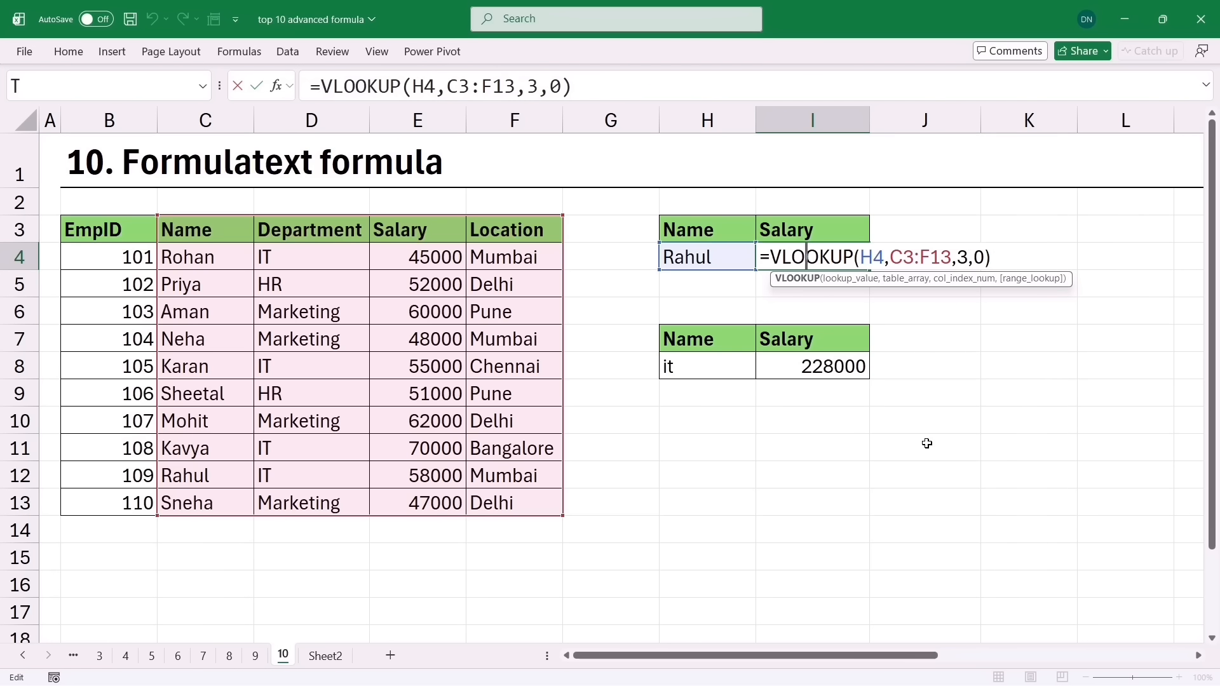
Display the VLOOKUP formula in I4 as text with a leading apostrophe, and remove the apostrophe again
left_click(762, 259)
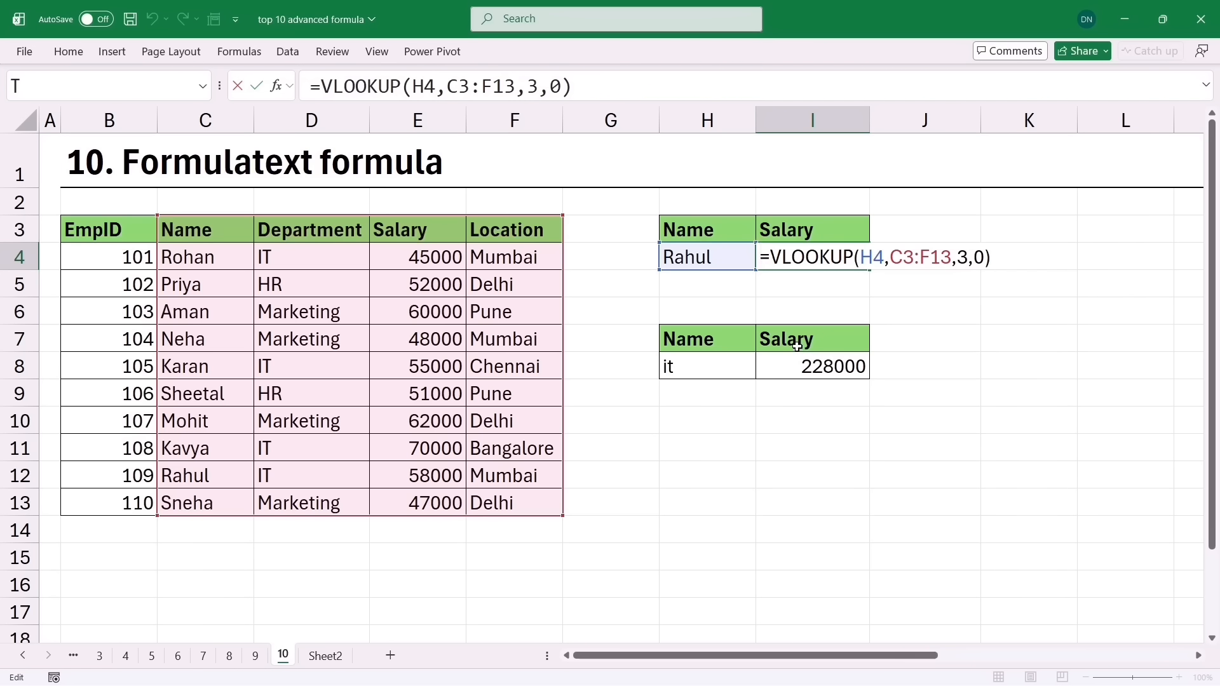
type("'")
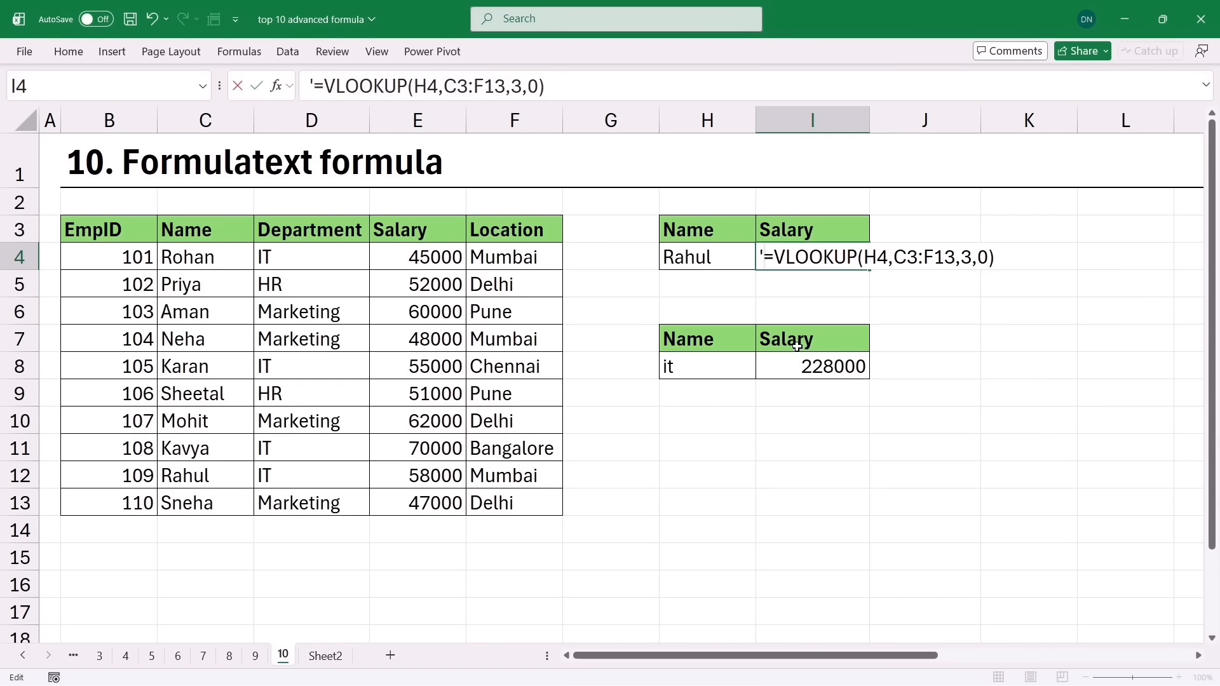
key("Return")
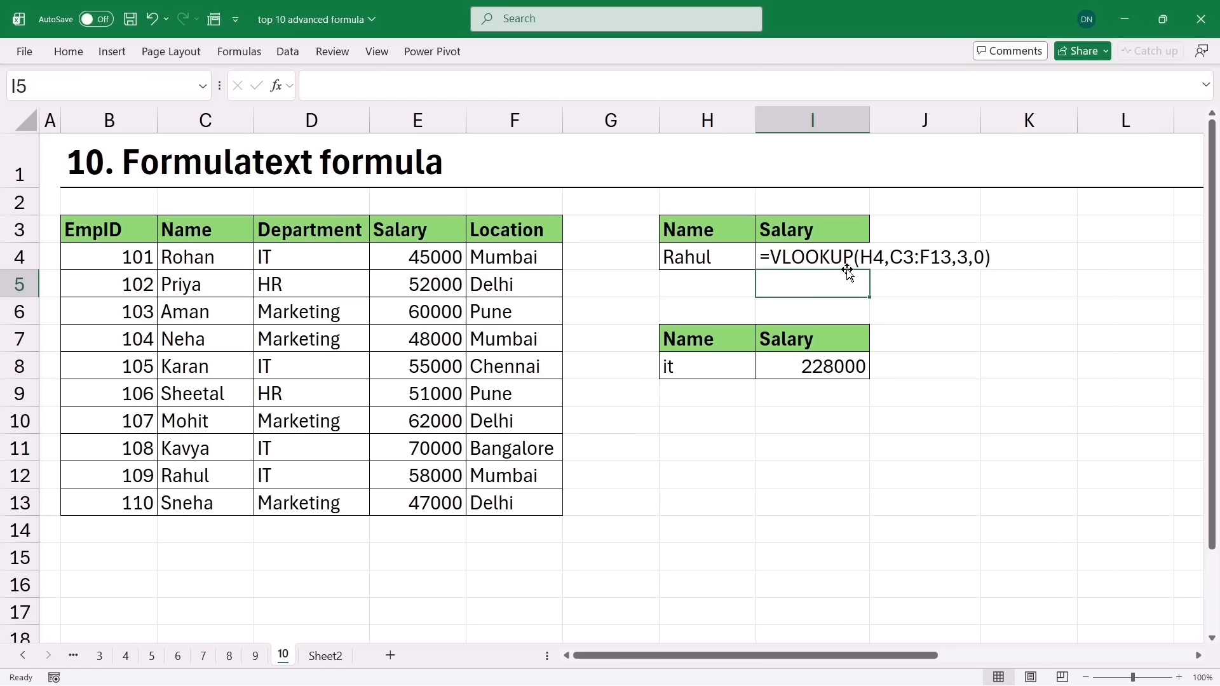
double_click(798, 255)
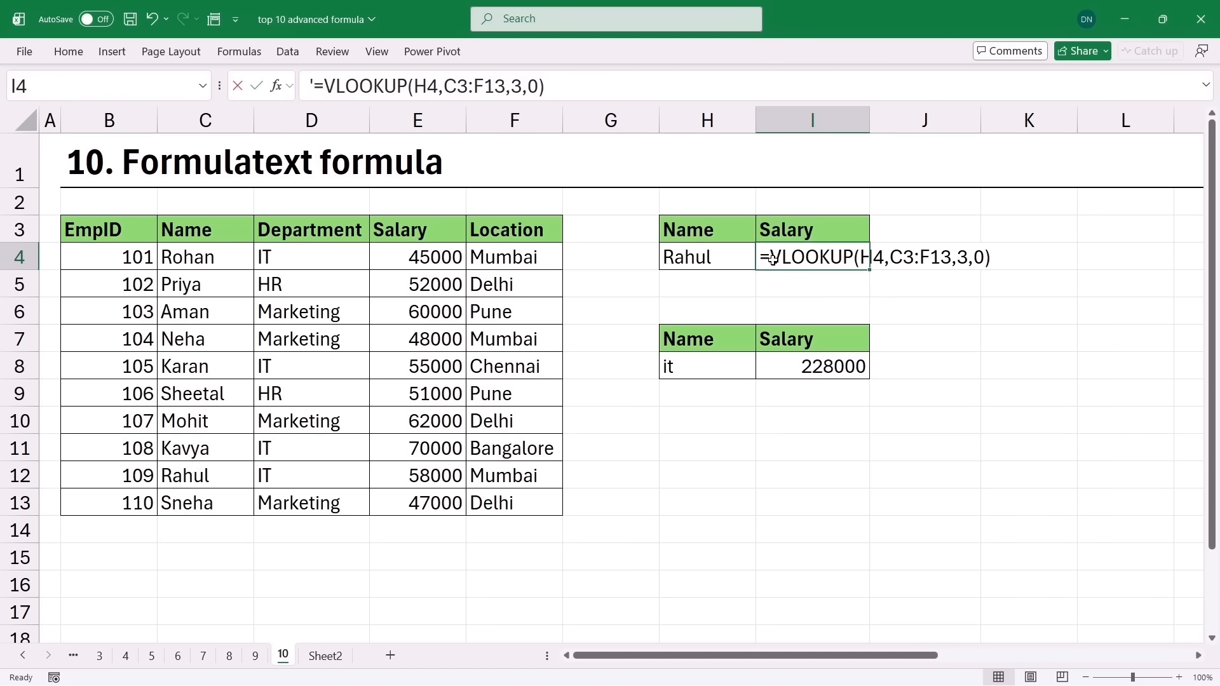
left_click(765, 254)
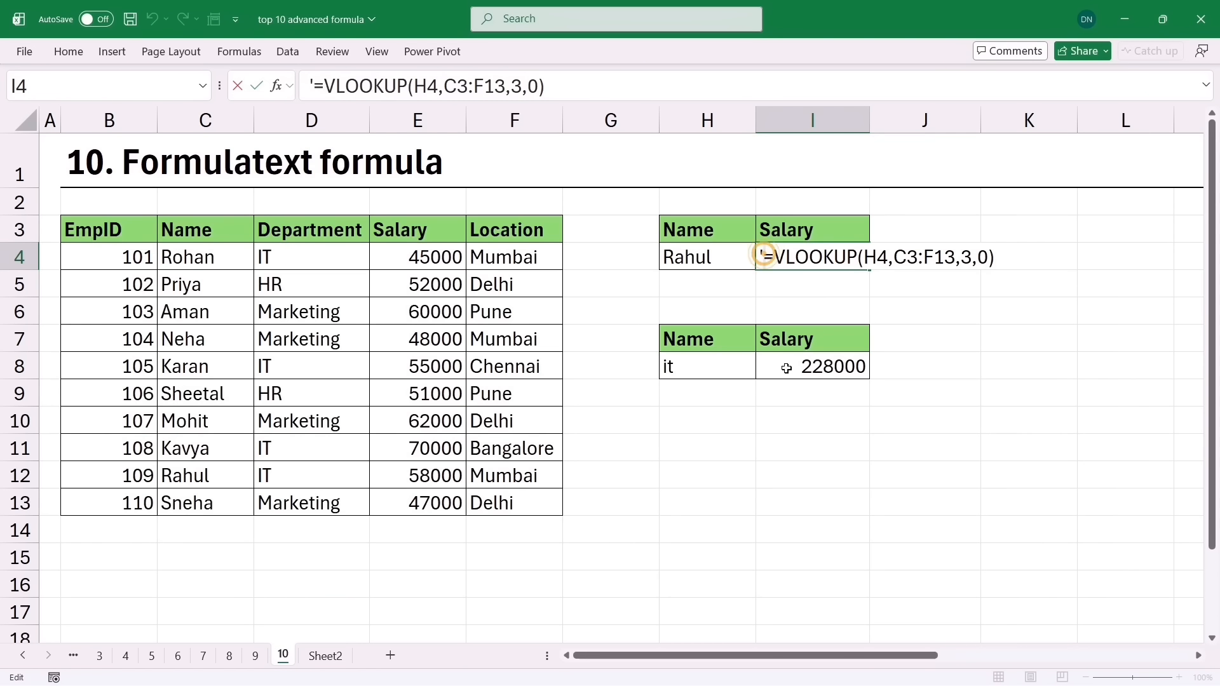
key("BackSpace")
key("Return")
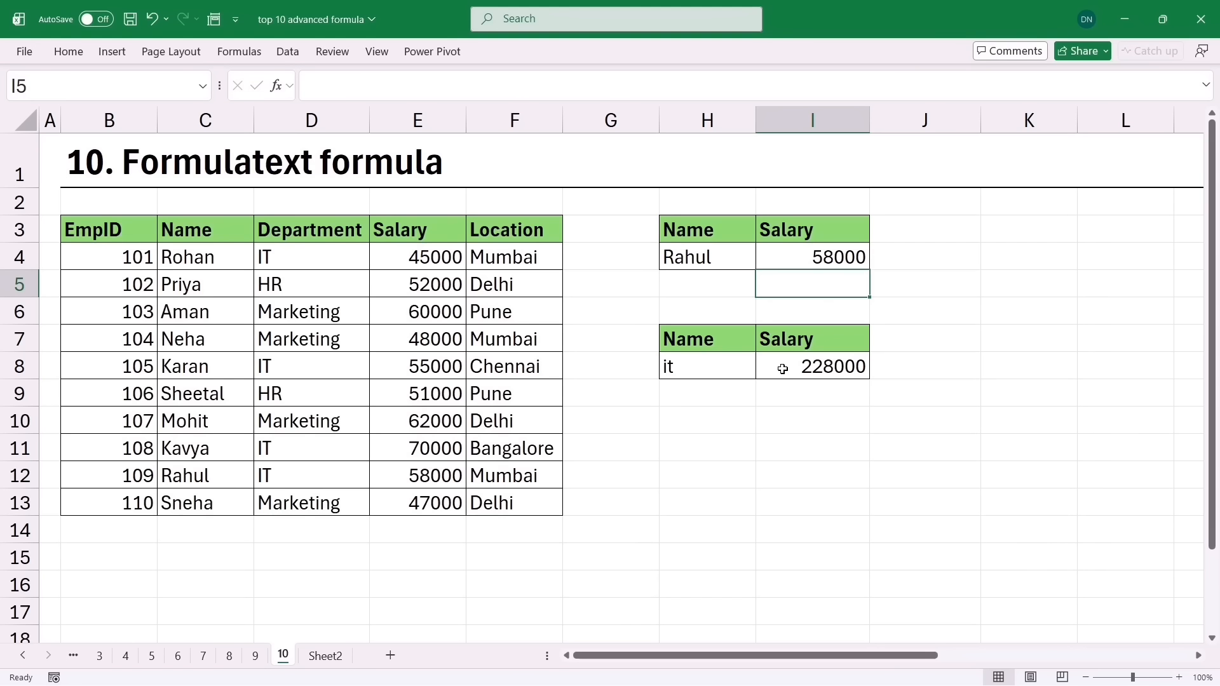
Show the formula of the salary lookup in I4 as text in J4 with FORMULATEXT, and compare it with I4
left_click(845, 260)
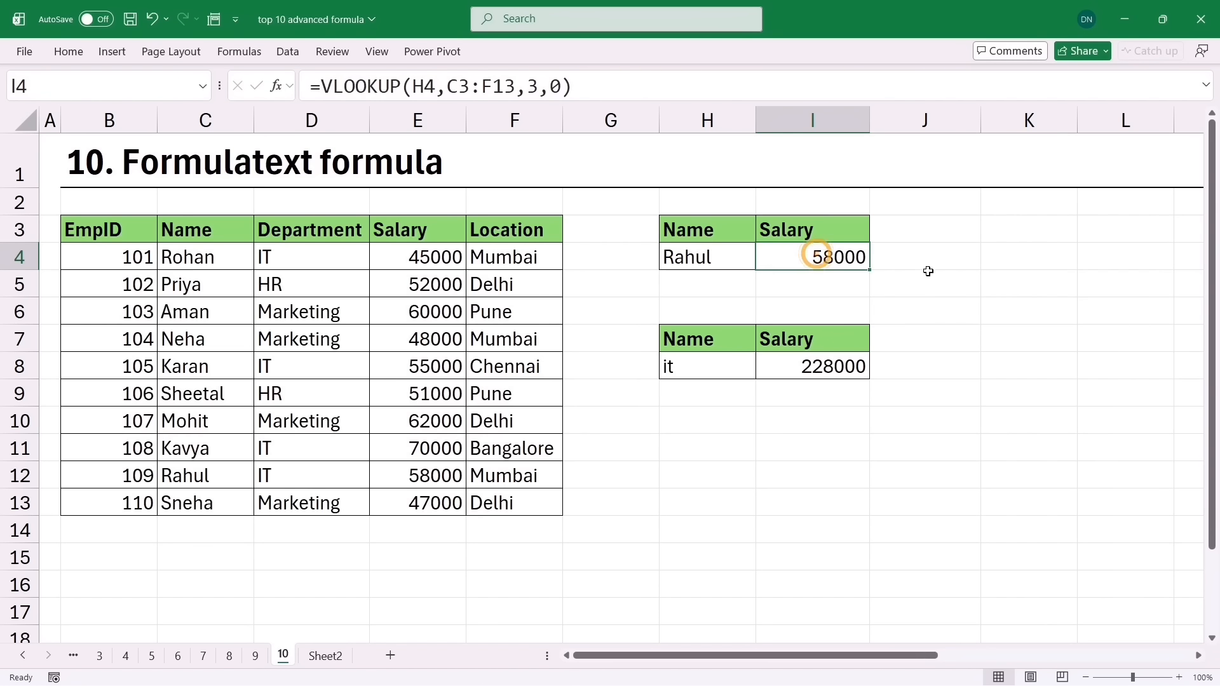
left_click(958, 253)
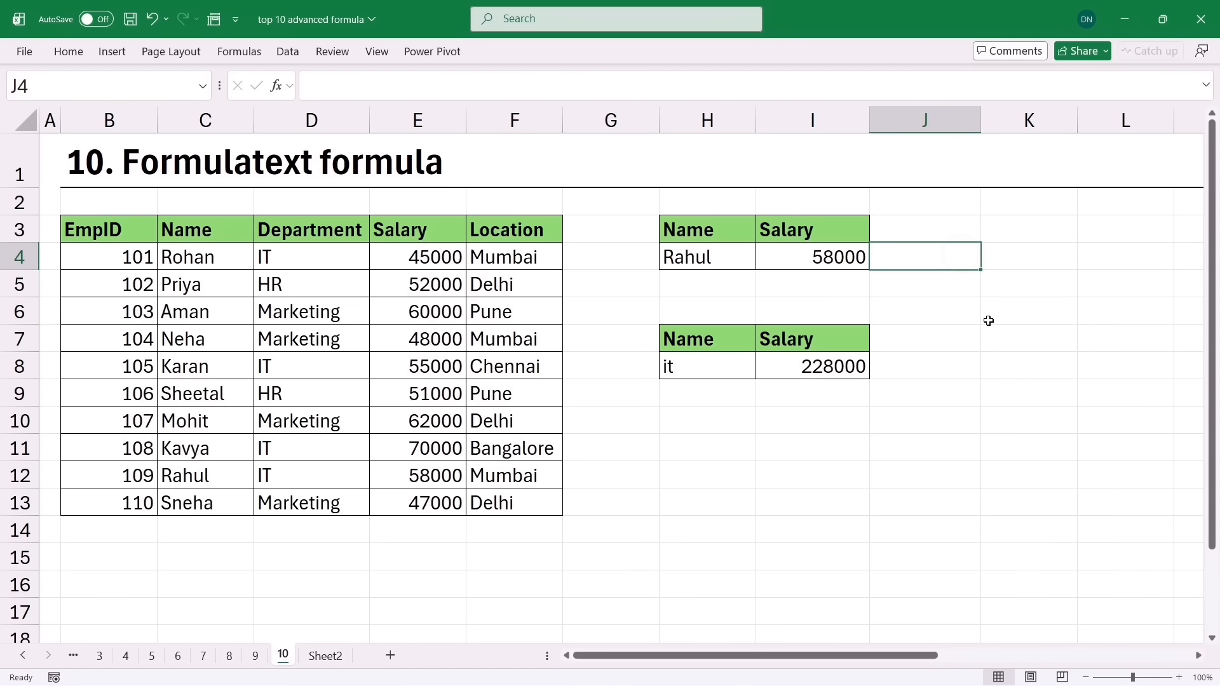
type("=")
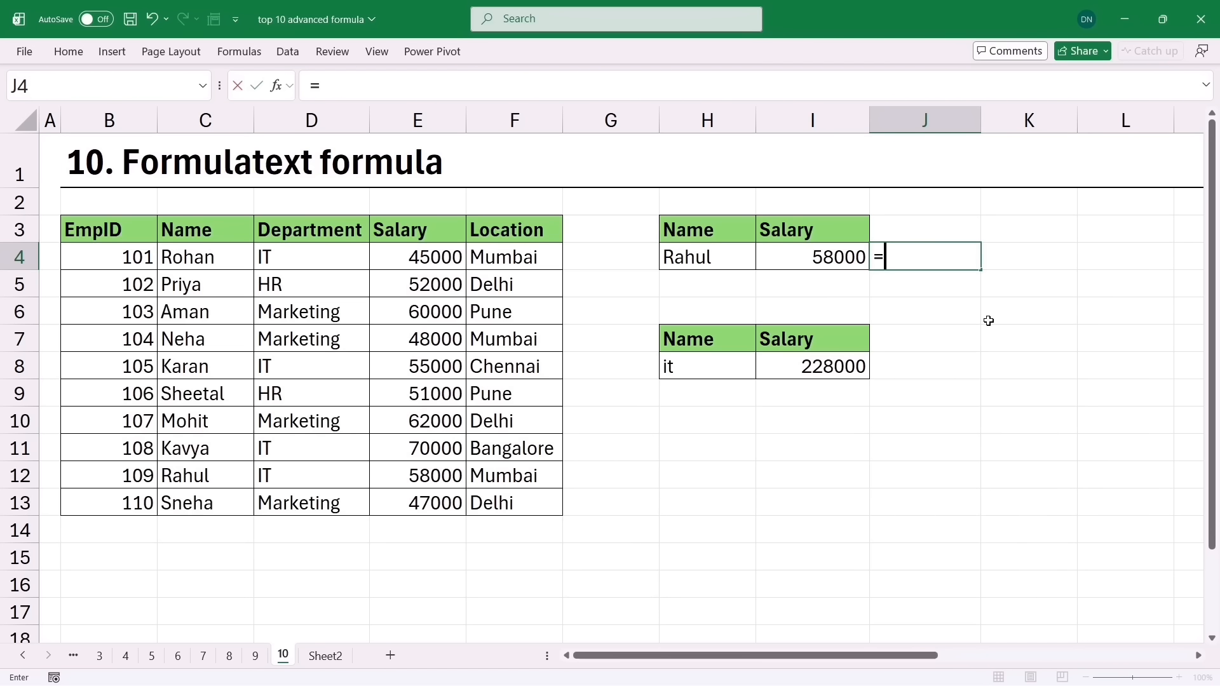
type("formu")
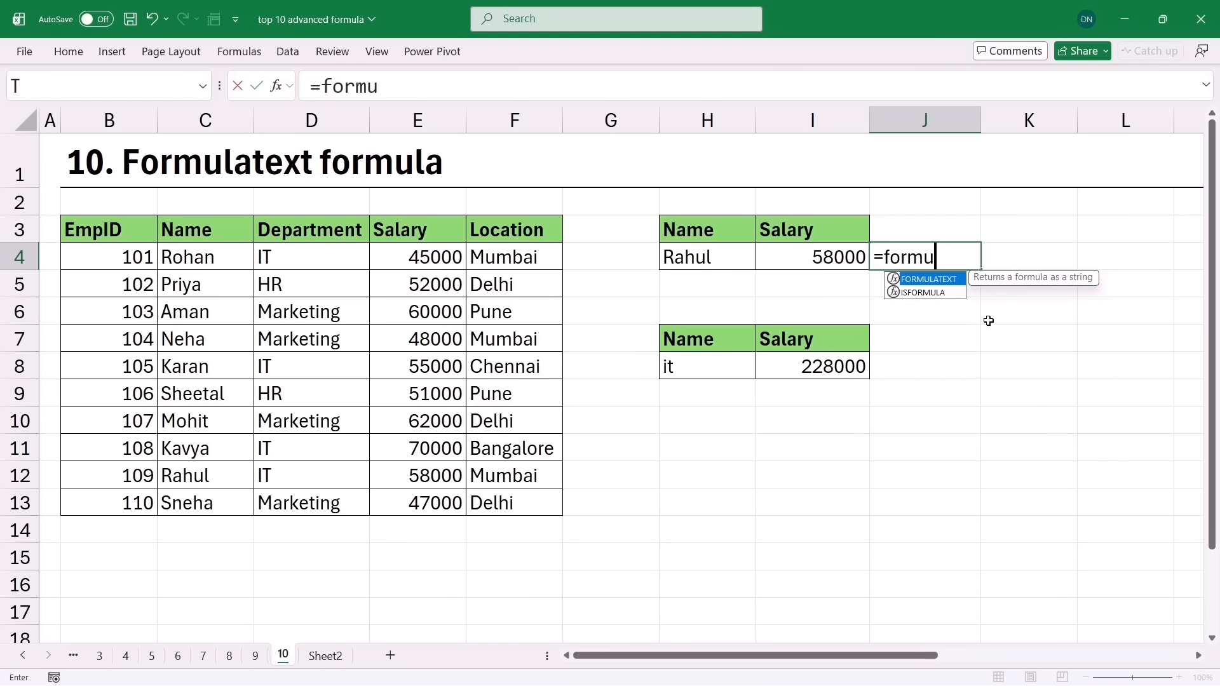
key("Tab")
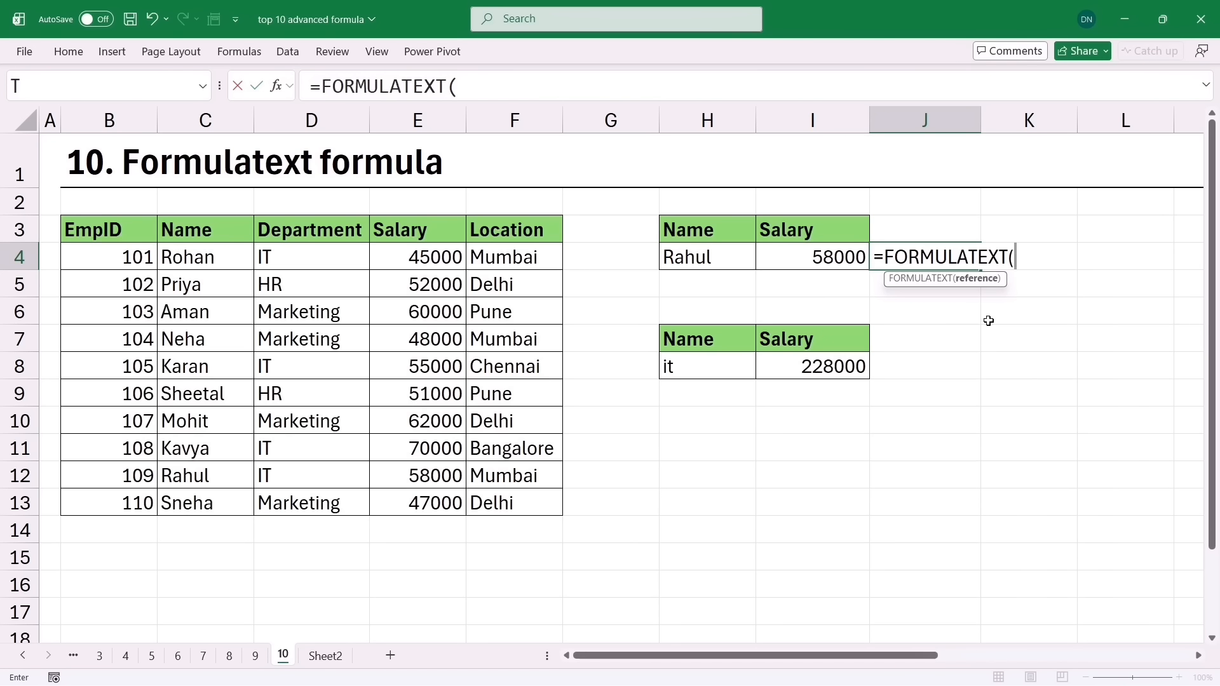
left_click(794, 252)
key("Return")
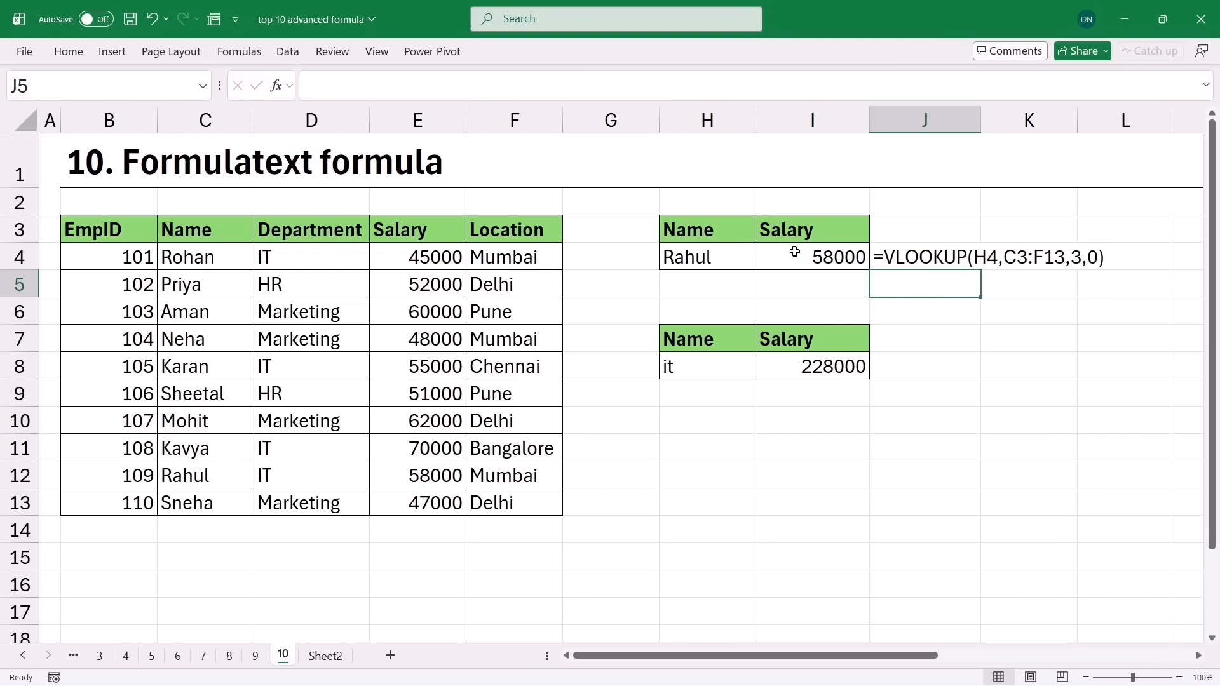
left_click(794, 252)
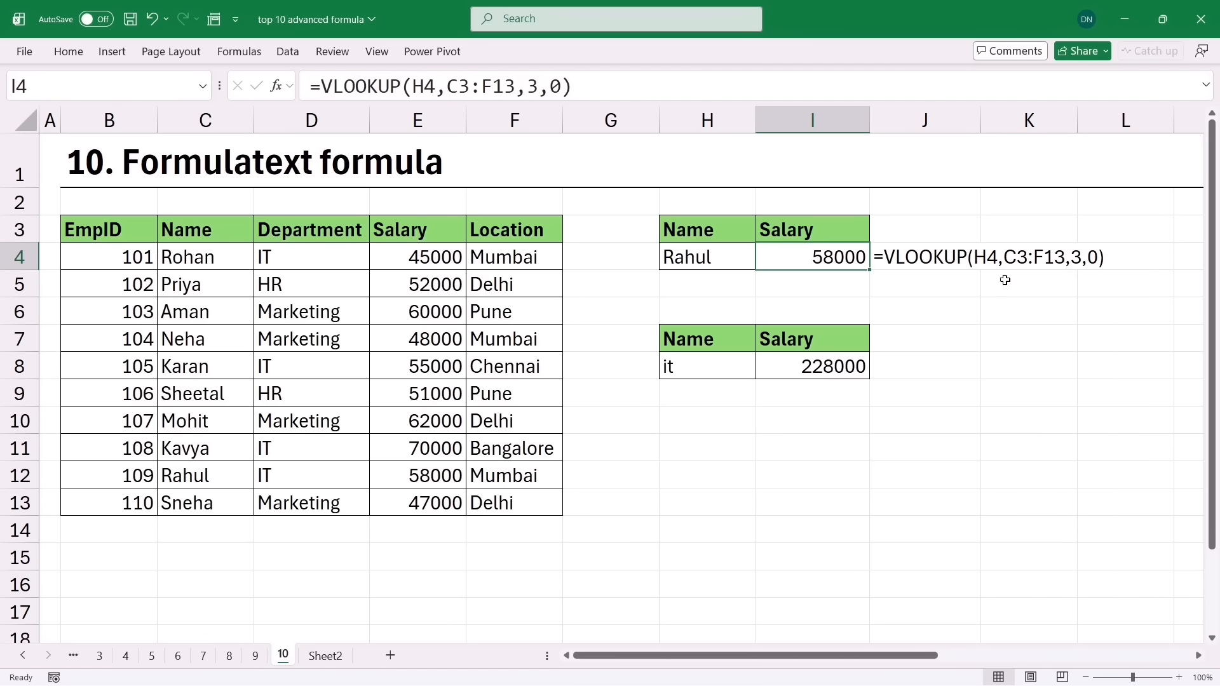
Enter a FORMULATEXT formula in J8 that references I8, to show the department salary formula as text
left_click(901, 366)
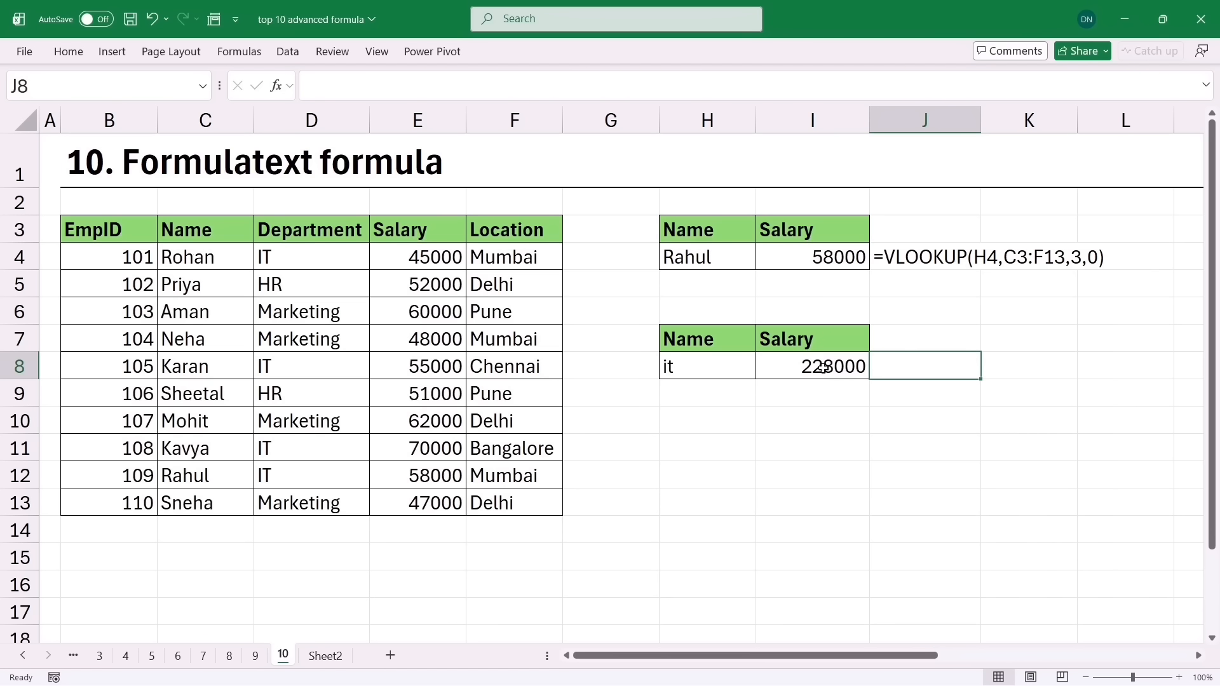
type("=")
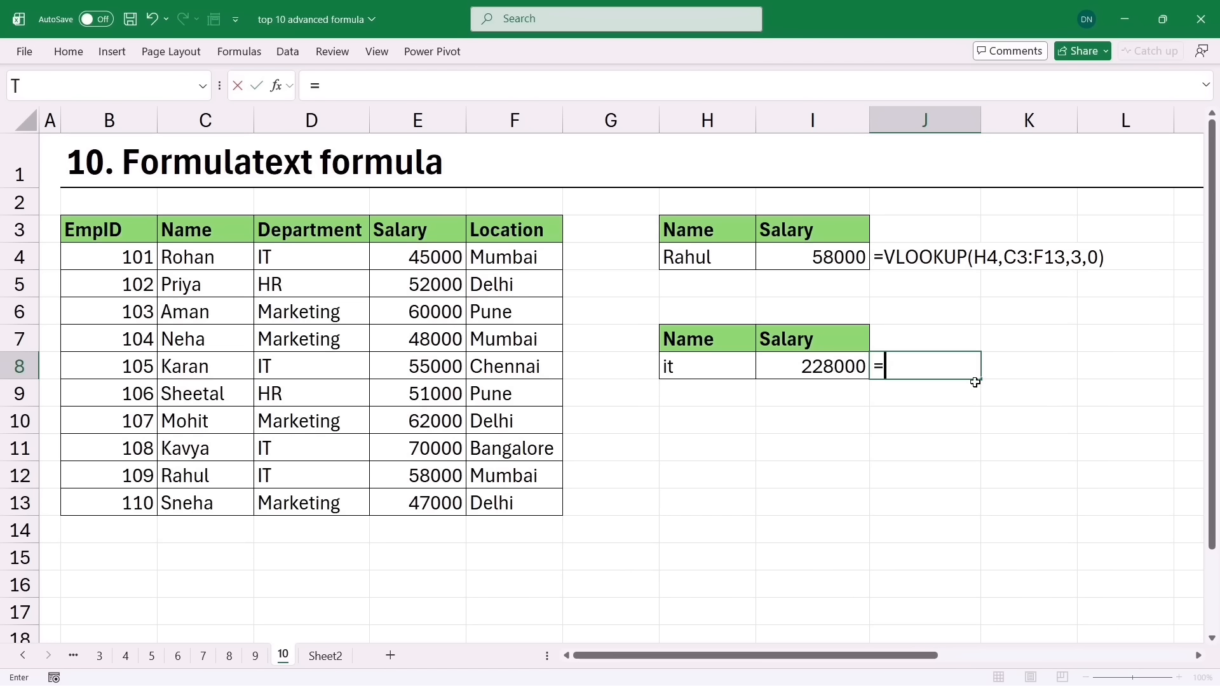
type("formul")
key("Tab")
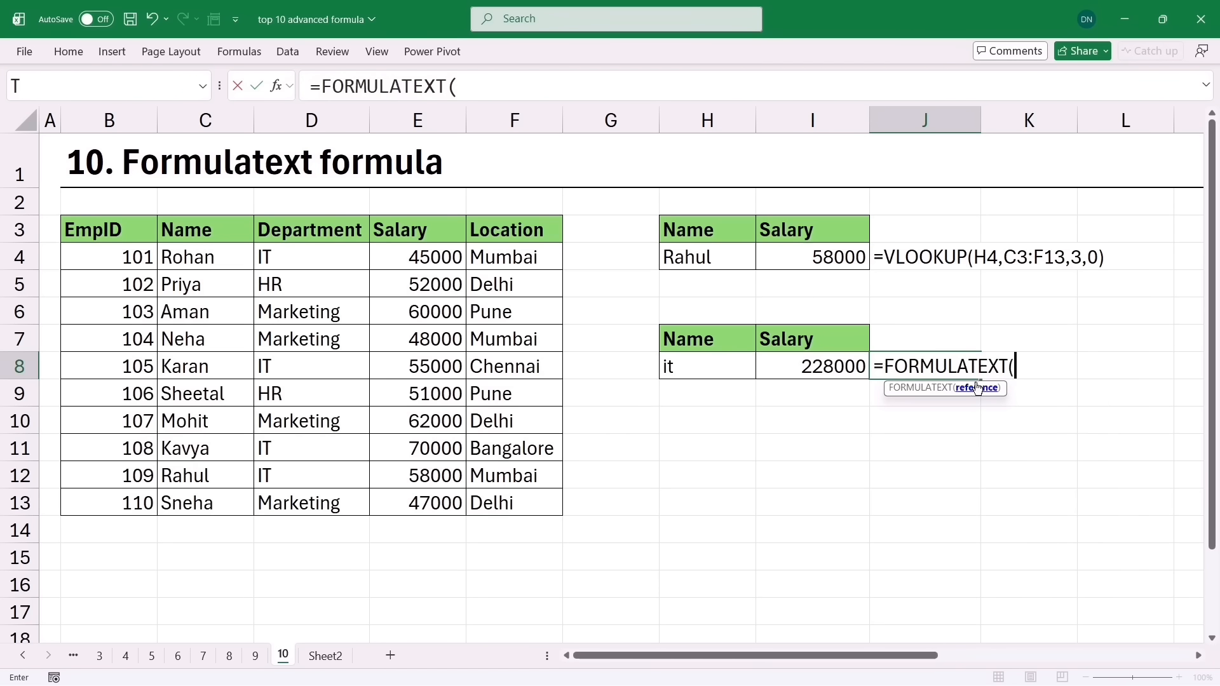
left_click(790, 363)
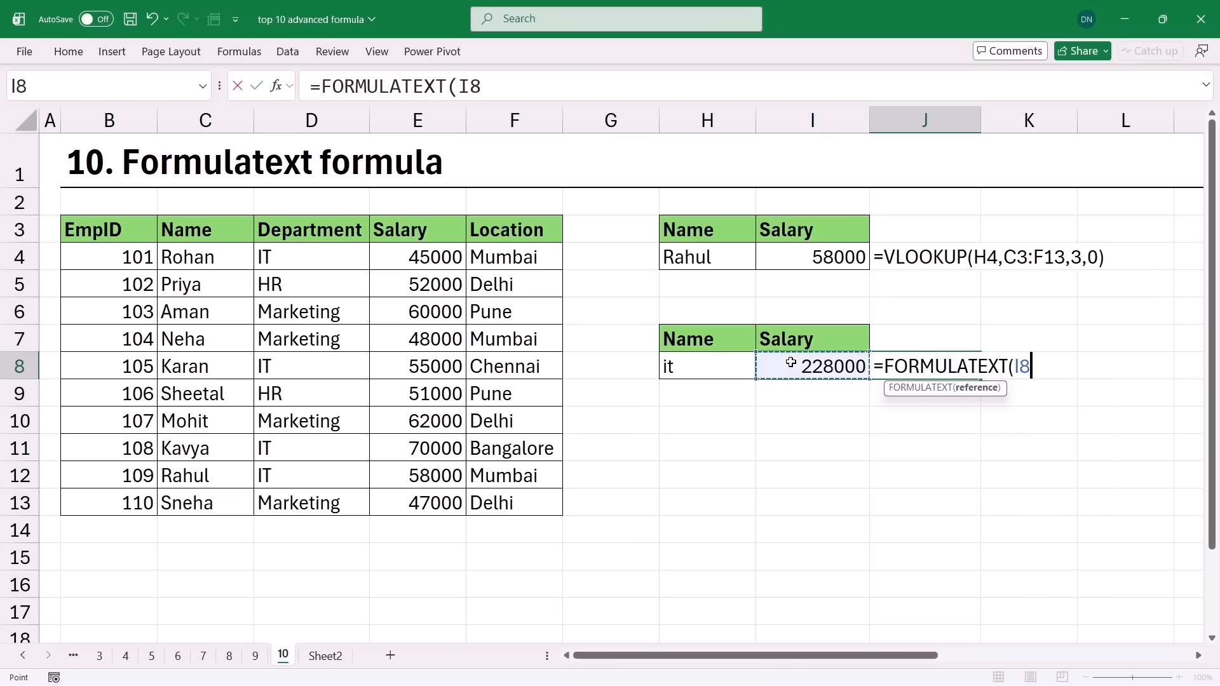
key("Return")
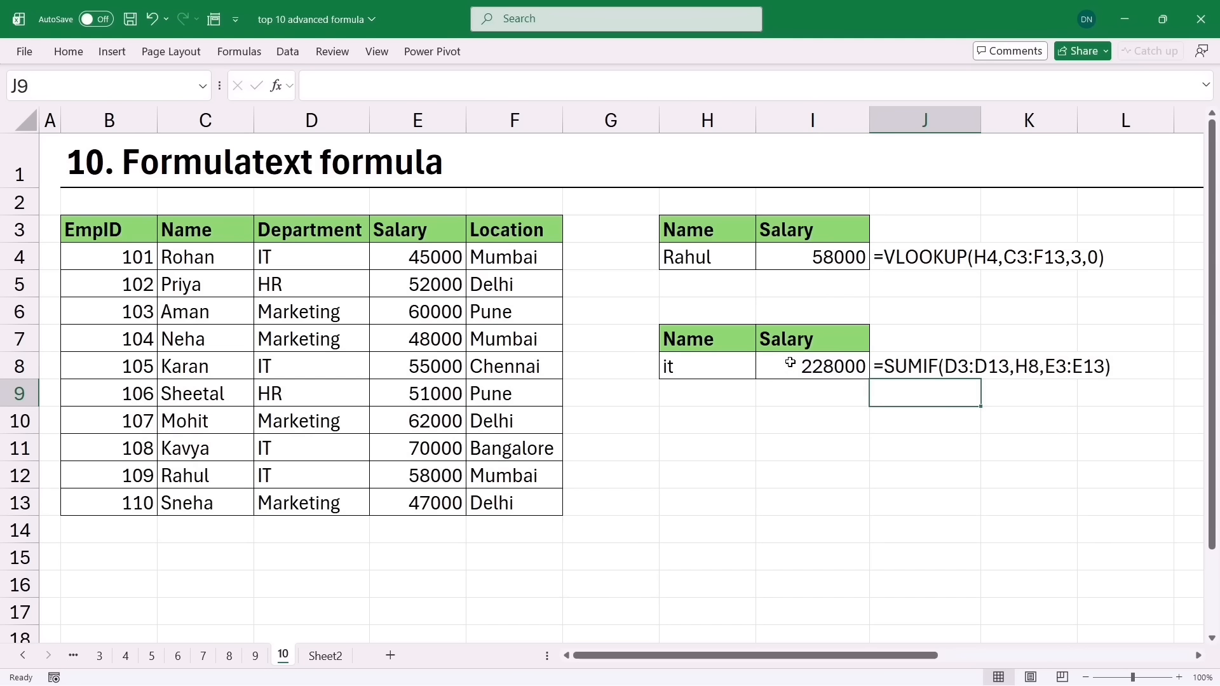